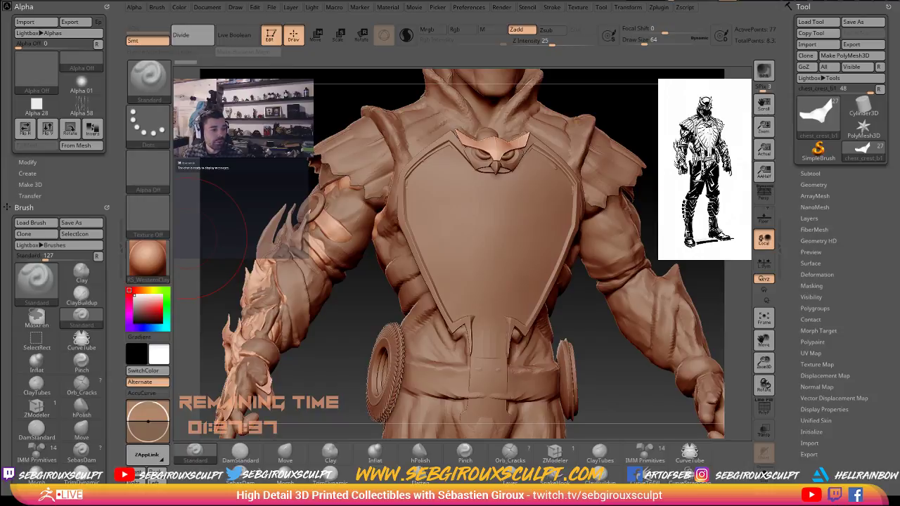
Save the work and set the brush Draw Size to 35.
key("ctrl+s")
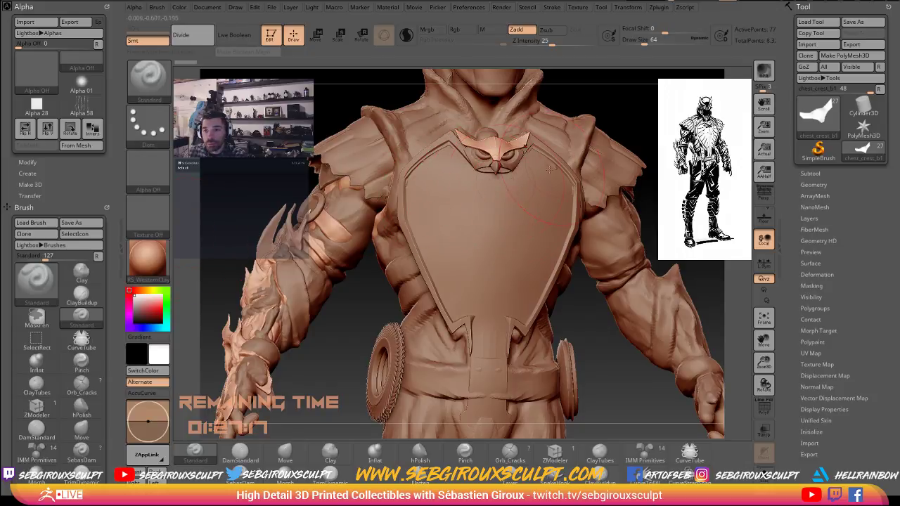
key("space")
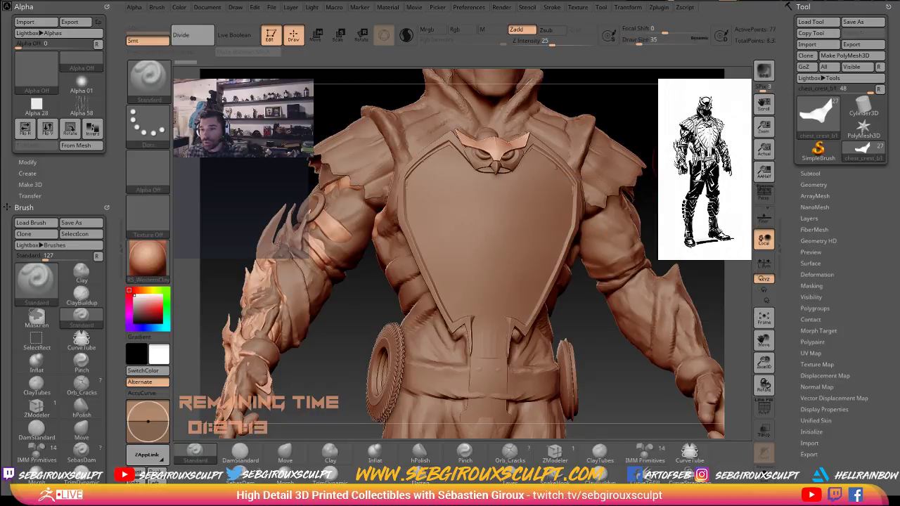
Examine the chest plate, owl crest and belt area of the figure from the front and the side.
mouse_move(556, 168)
right_mouse_down("alt")
mouse_move(576, 102)
mouse_move(575, 181)
right_mouse_up("alt")
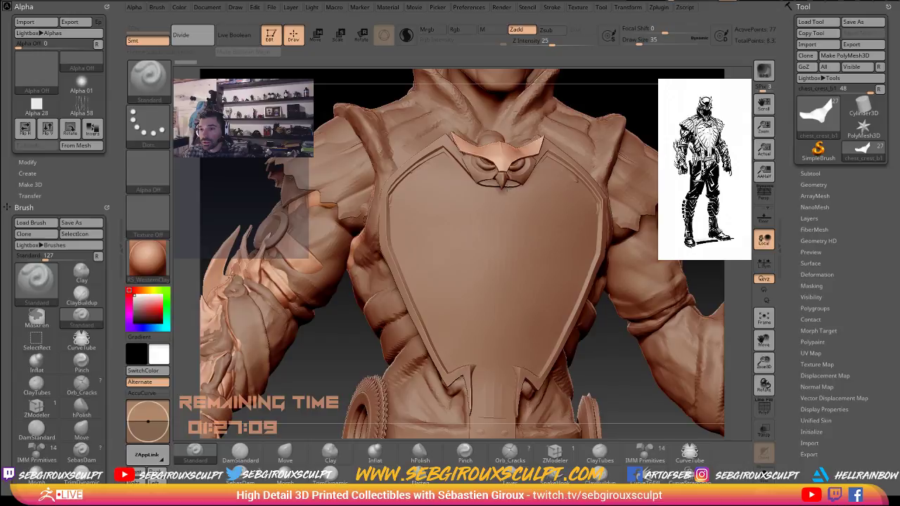
right_click_drag(508, 188, 519, 92, "alt")
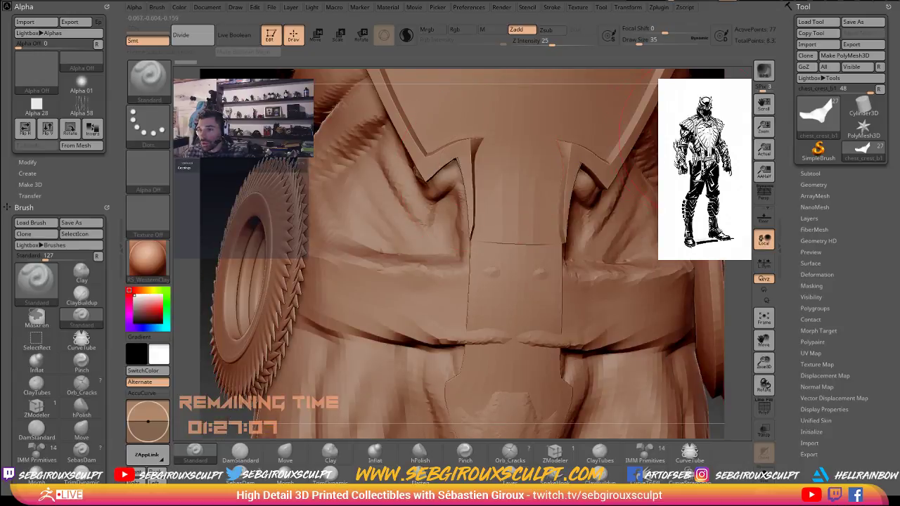
right_click_drag(692, 259, 673, 467)
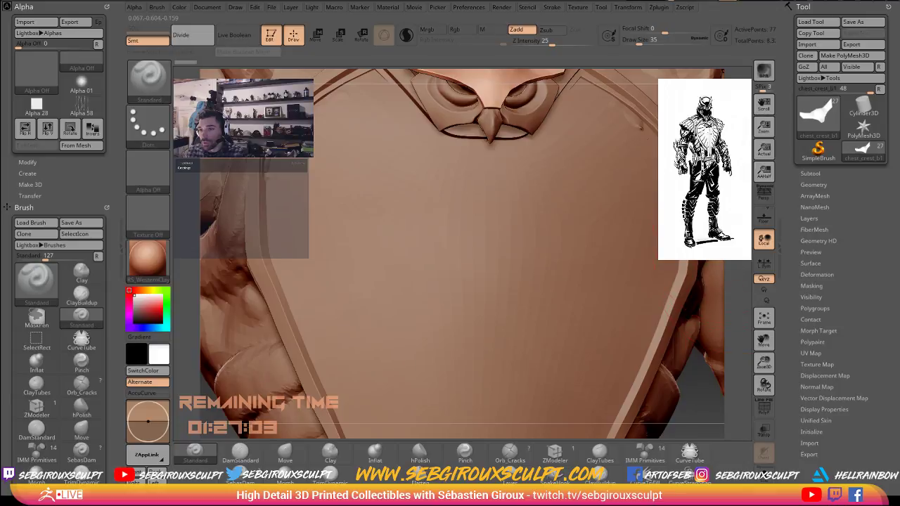
right_click_drag(723, 271, 724, 241, "ctrl")
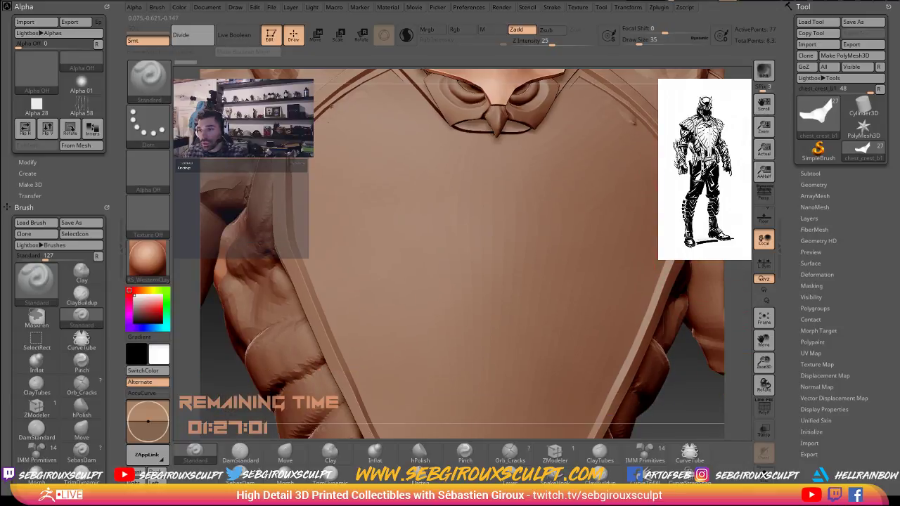
right_click_drag(728, 205, 732, 333, "alt")
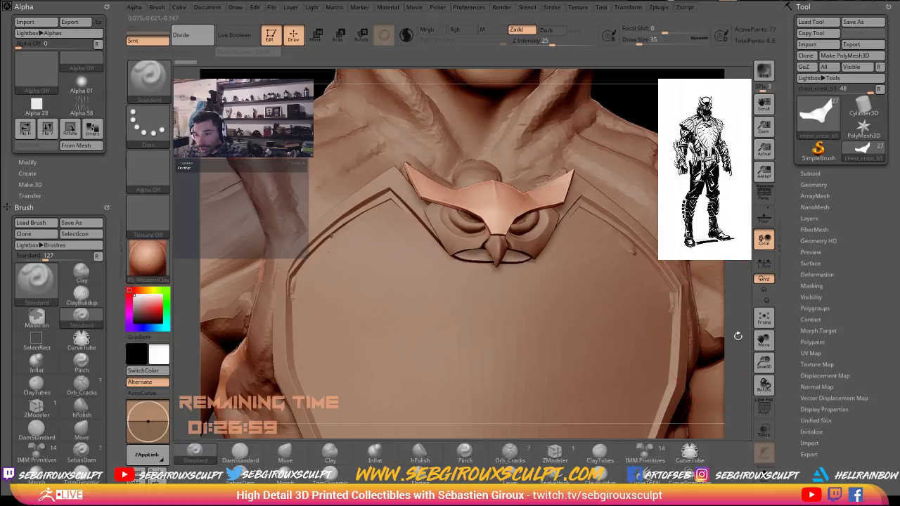
left_click_drag(739, 336, 704, 332)
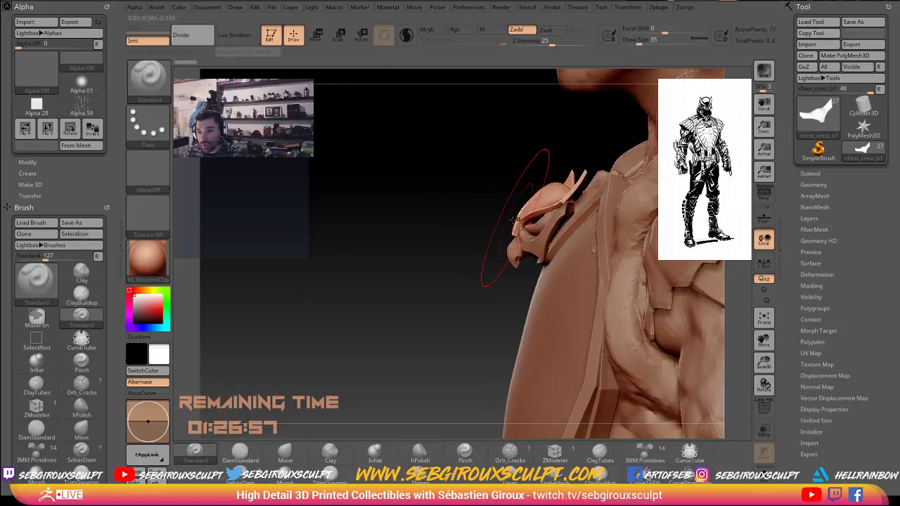
mouse_move(502, 151)
left_mouse_down()
mouse_move(493, 215)
mouse_move(622, 299)
left_mouse_up()
Isolate the owl crest by leaving only the chest_crest_b1 and chest_crest_a1 subtools visible, with chest_crest_a1 active.
left_click(820, 175)
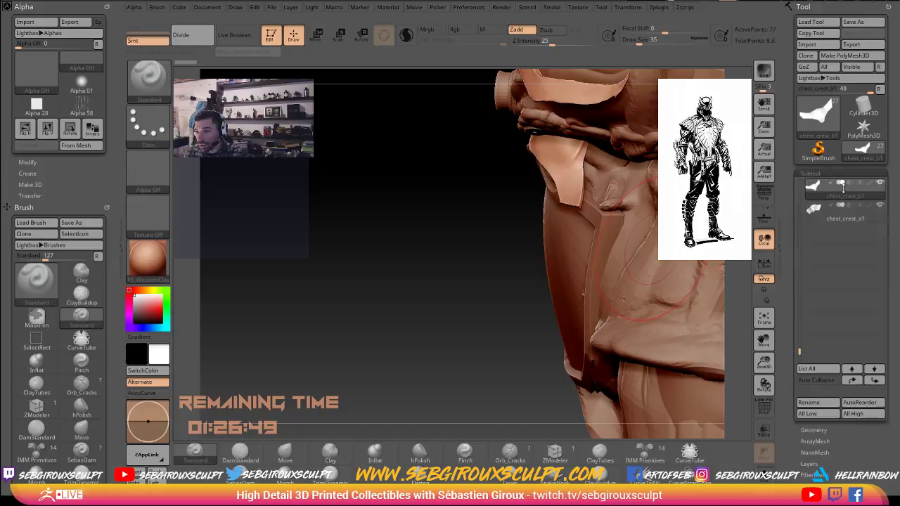
left_click(865, 194)
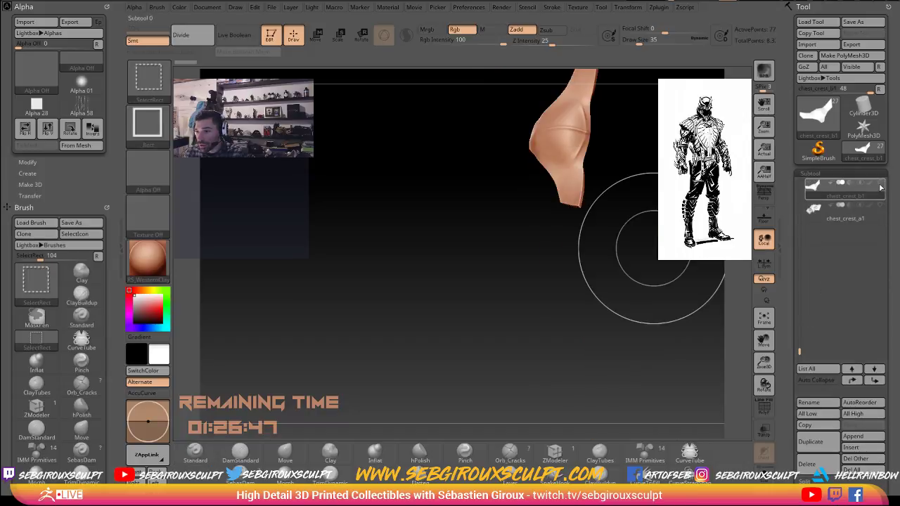
left_click(821, 211)
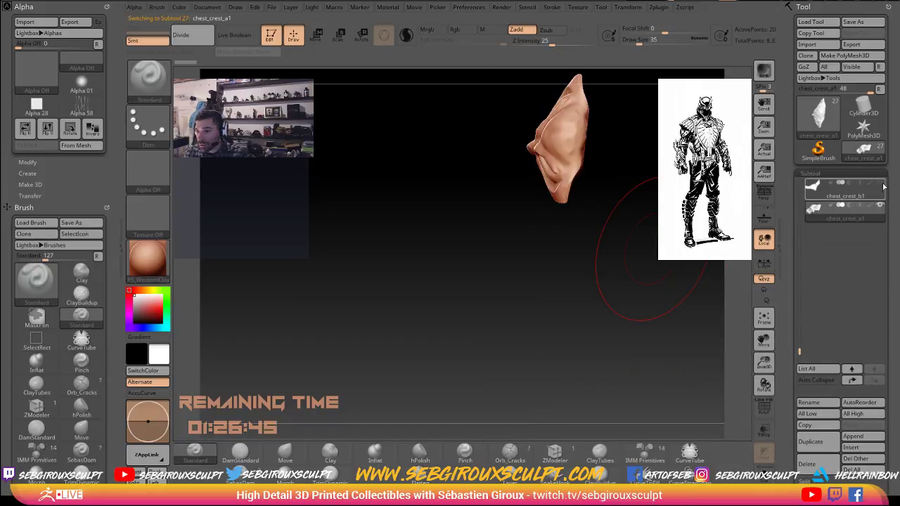
left_click(881, 184)
left_click_drag(731, 201, 700, 209)
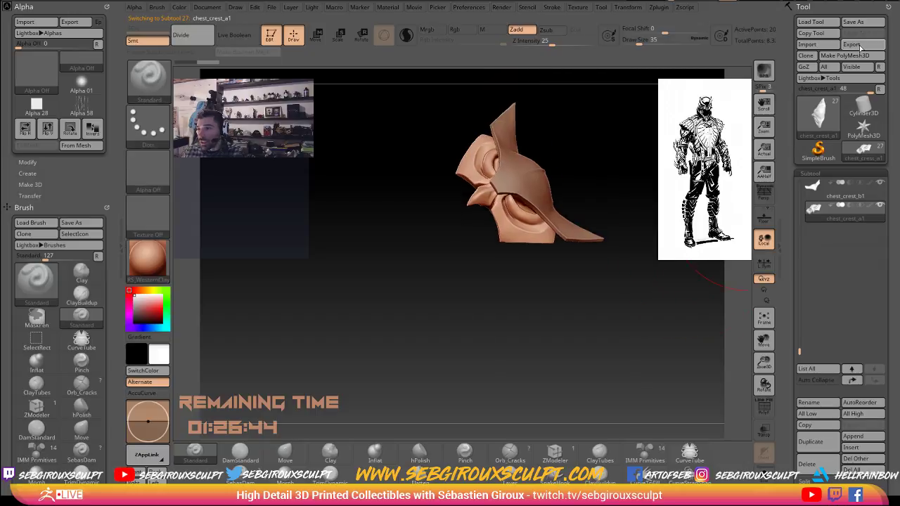
Import the creat_eyes mesh over a Cylinder3D tool and append it as a subtool to the owl crest's tool.
left_click(866, 107)
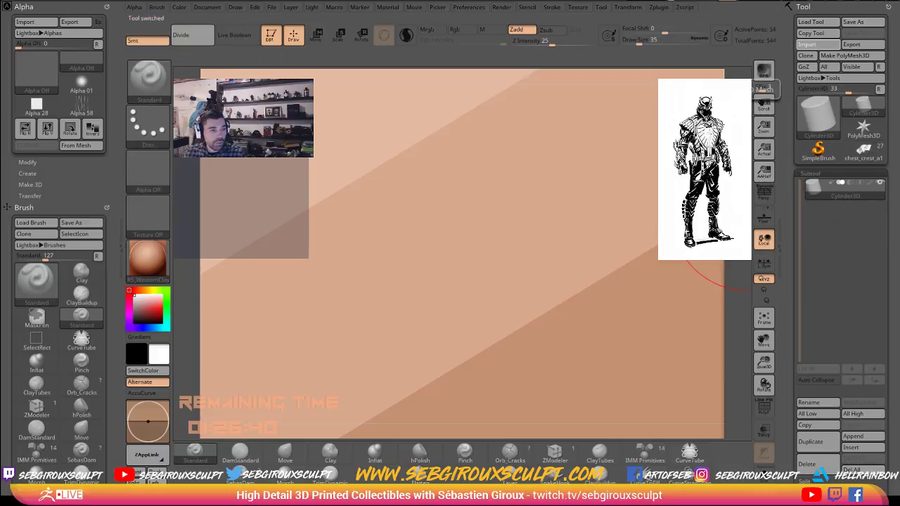
double_click(545, 316)
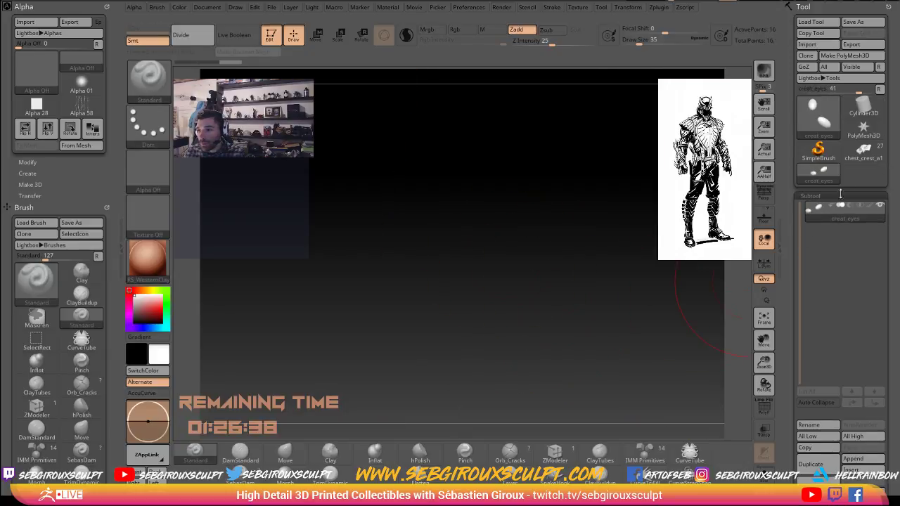
left_click(864, 150)
left_click(863, 458)
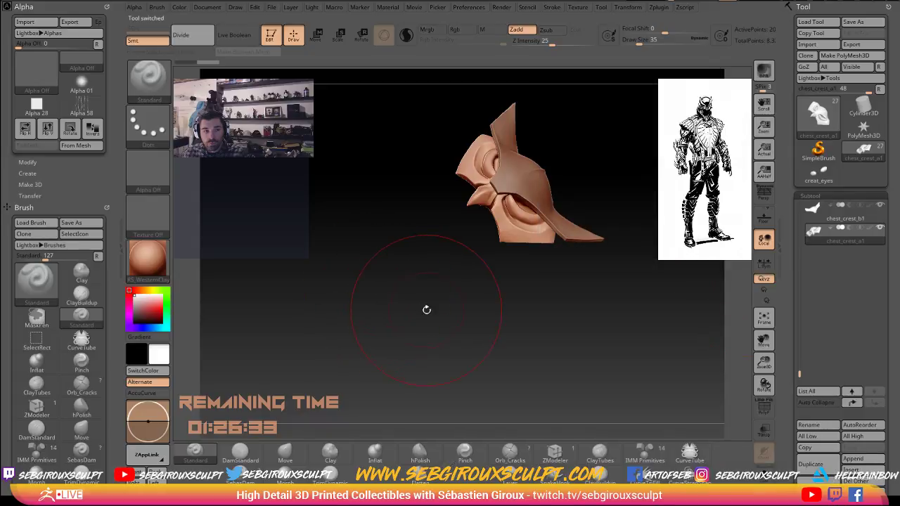
left_click(870, 461)
left_click(540, 302)
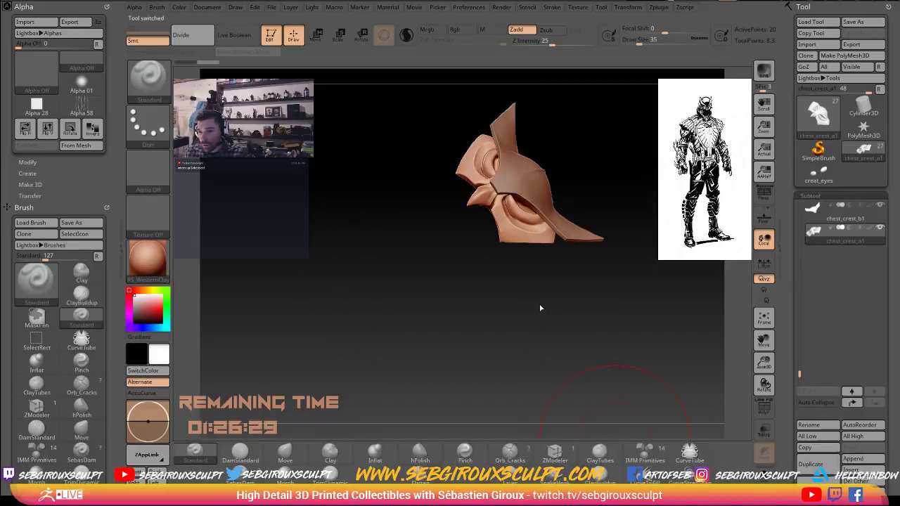
mouse_move(595, 330)
left_mouse_down()
mouse_move(601, 351)
mouse_move(619, 304)
mouse_move(651, 354)
mouse_move(636, 354)
left_mouse_up()
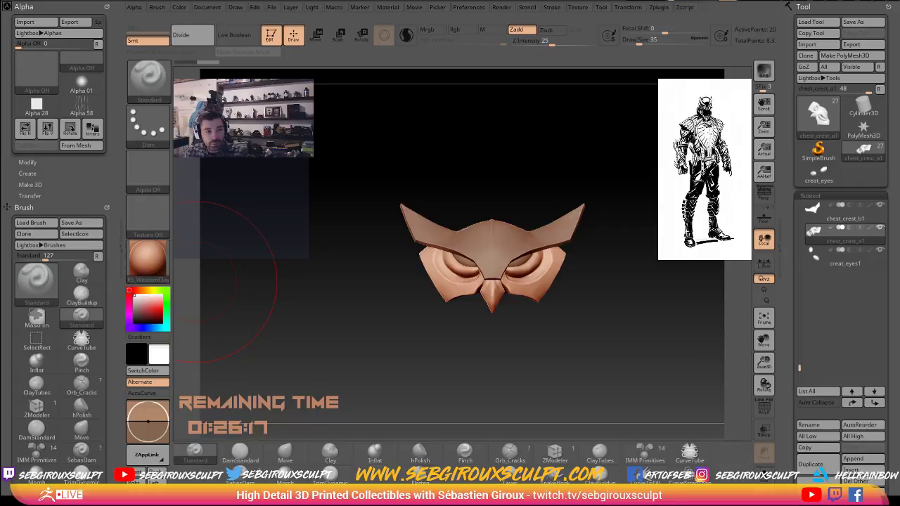
key("b")
key("c")
key("t")
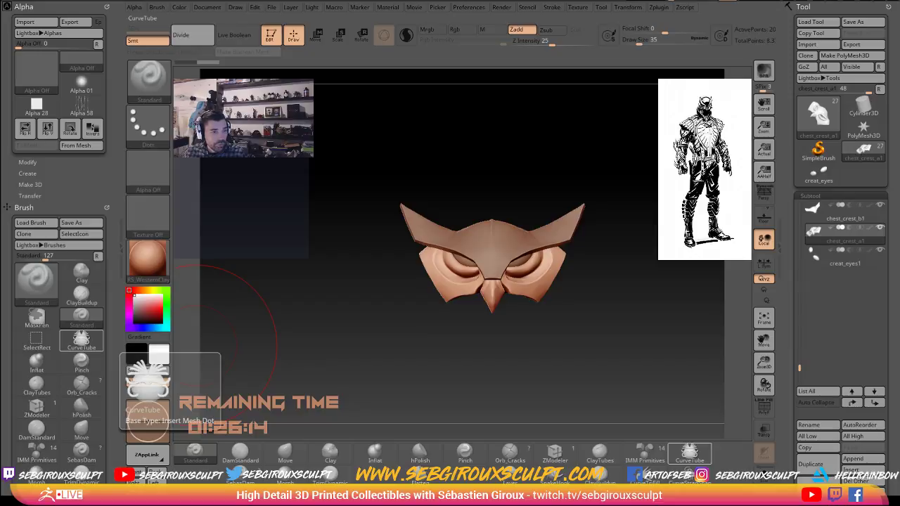
Switch to Windows Photo Viewer and examine the torso armour and owl crest in Talon_Ref_v1.png, placing its window beside the model.
key("alt+Tab")
double_click(380, 48)
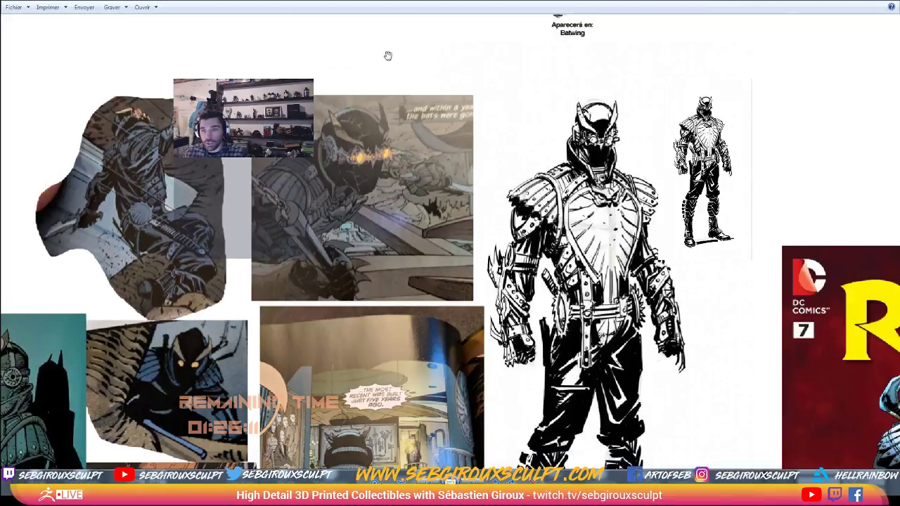
left_click_drag(581, 296, 515, 183)
left_click_drag(516, 65, 506, 144)
scroll(505, 142, "up", 4)
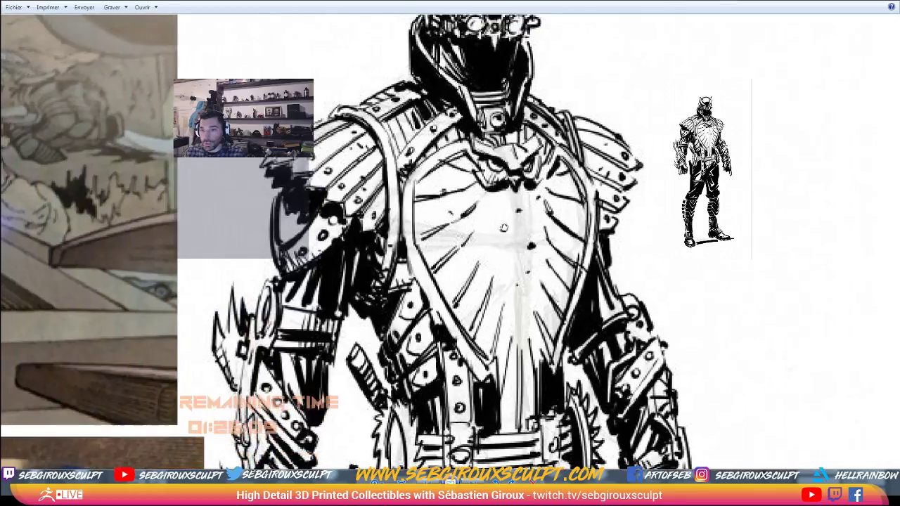
scroll(514, 165, "down", 2)
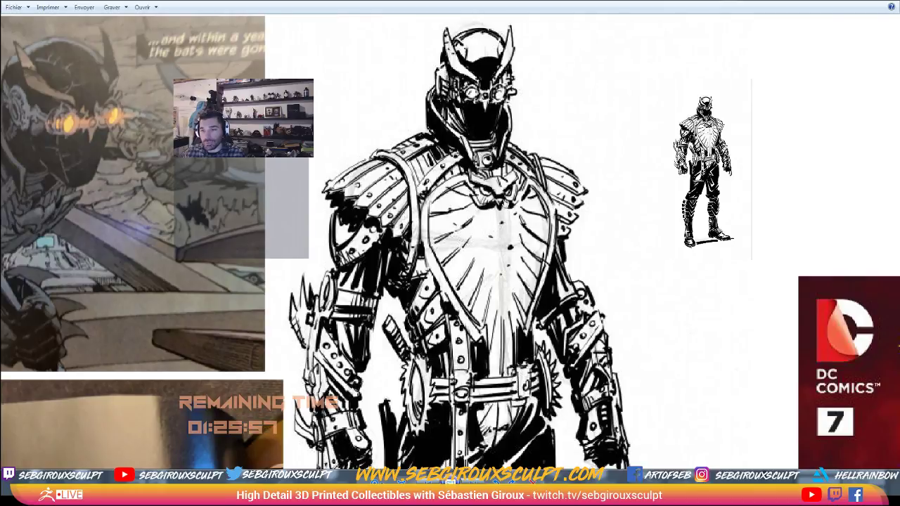
left_click_drag(521, 3, 219, 24)
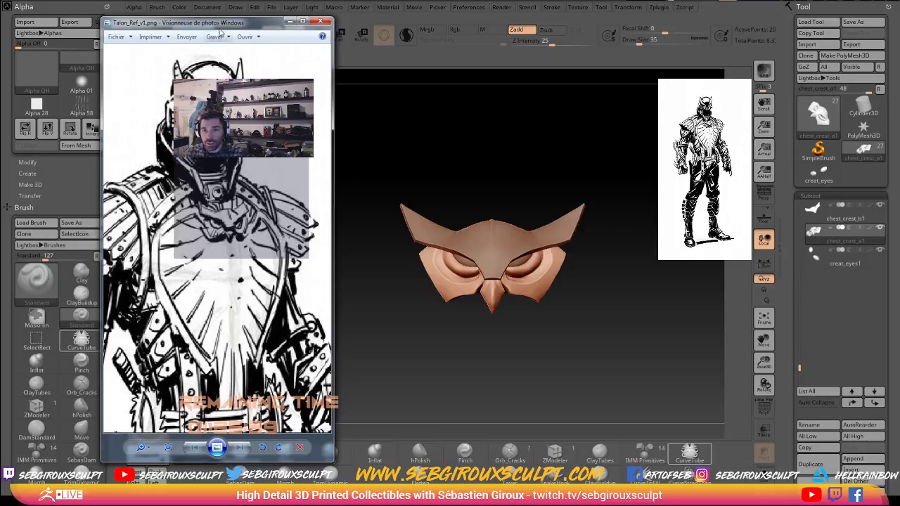
left_click_drag(211, 23, 230, 23)
scroll(270, 220, "down", 3)
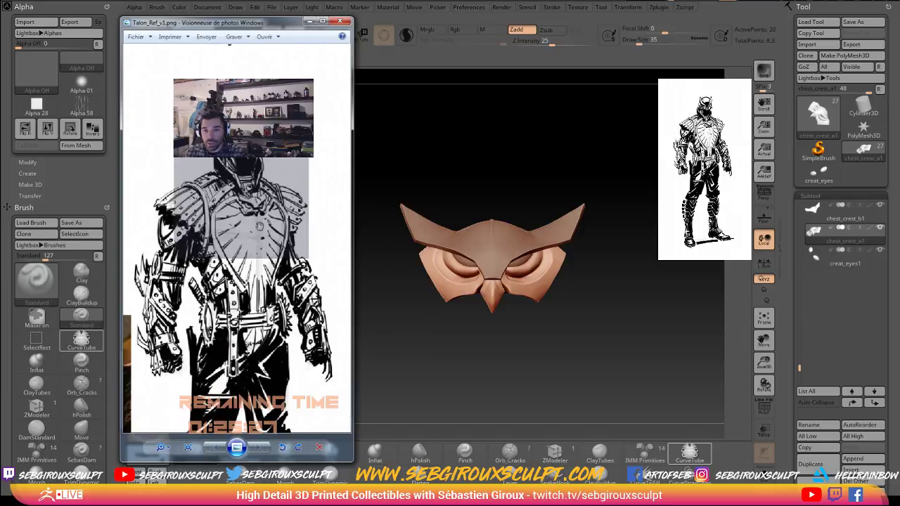
left_click_drag(261, 226, 248, 255)
Switch back to ZBrush and set the brush Draw Size to 25.
left_click(644, 314)
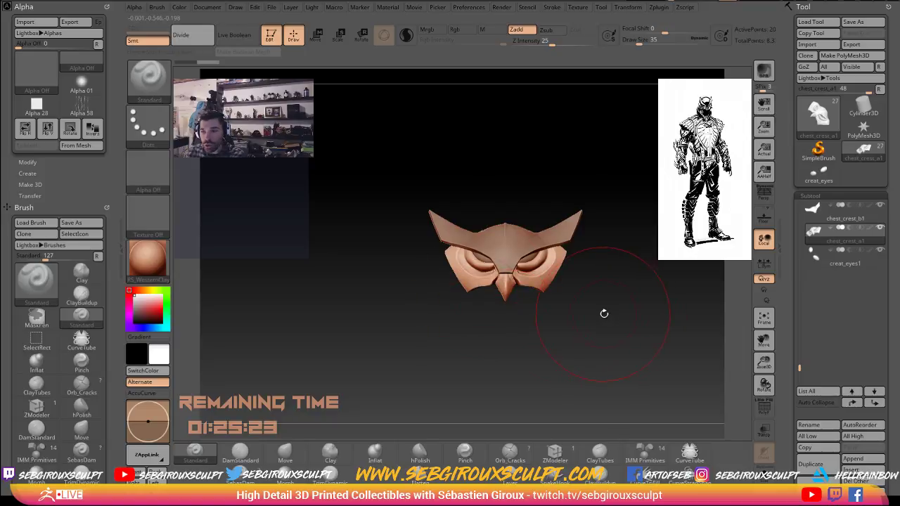
key("space")
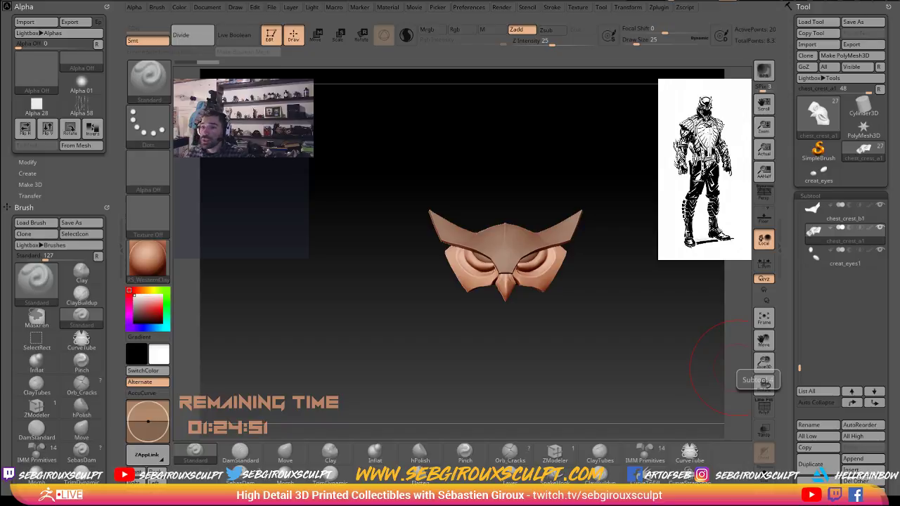
Switch to the web browser and look through the XM Studios art director's ArtStation portfolio of collectible sculptures.
left_click_drag(899, 197, 495, 101)
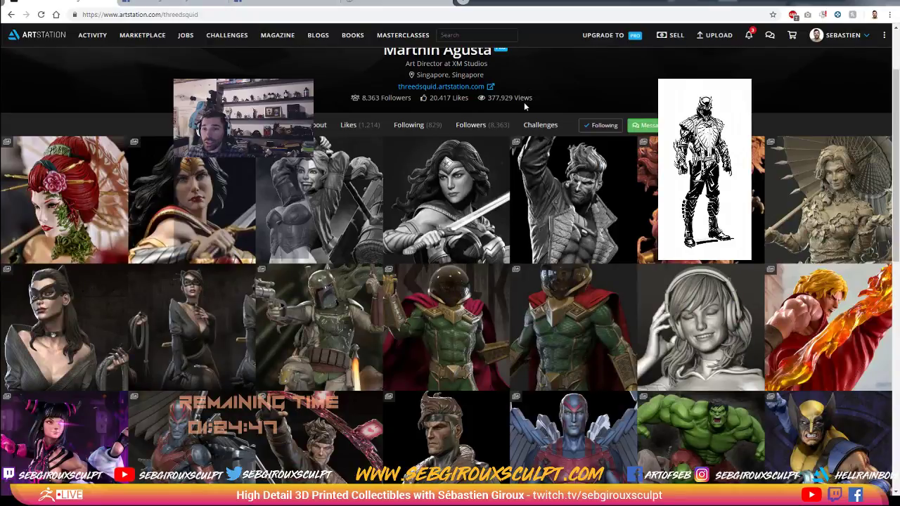
scroll(525, 106, "up", 2)
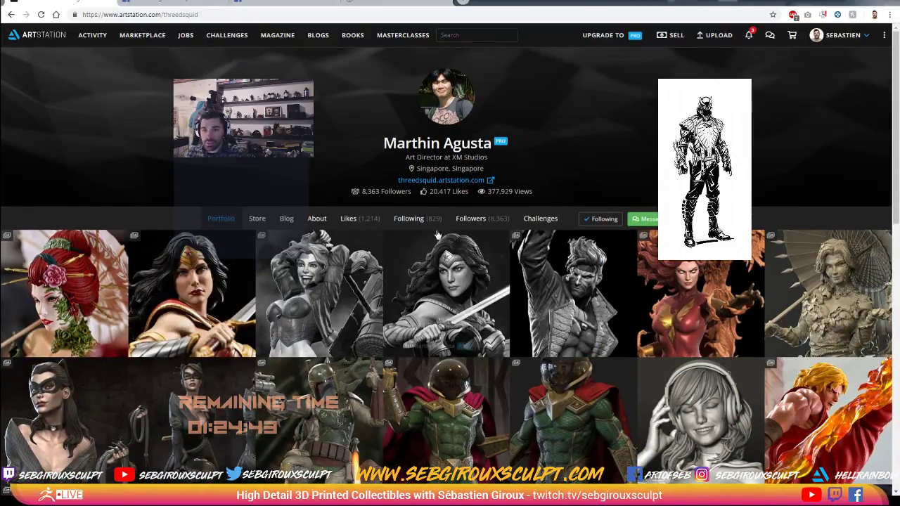
scroll(388, 307, "down", 1)
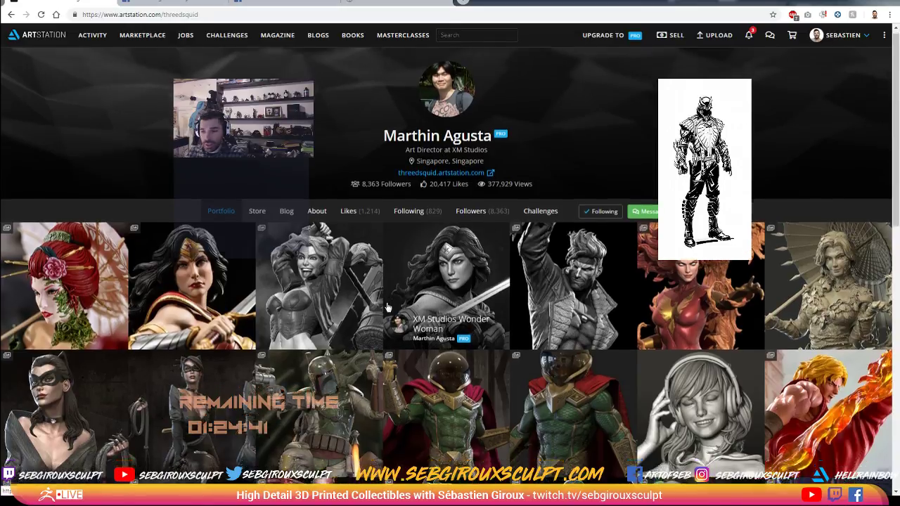
scroll(387, 308, "down", 6)
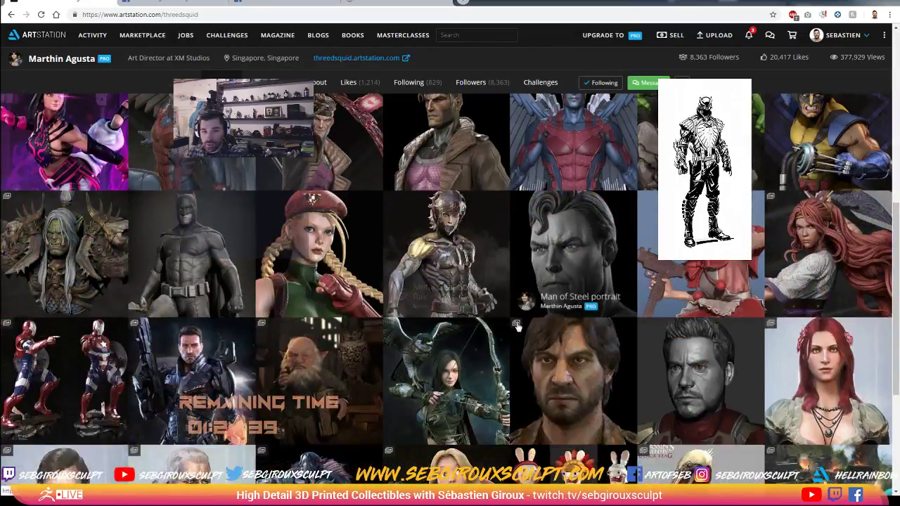
scroll(517, 325, "down", 3)
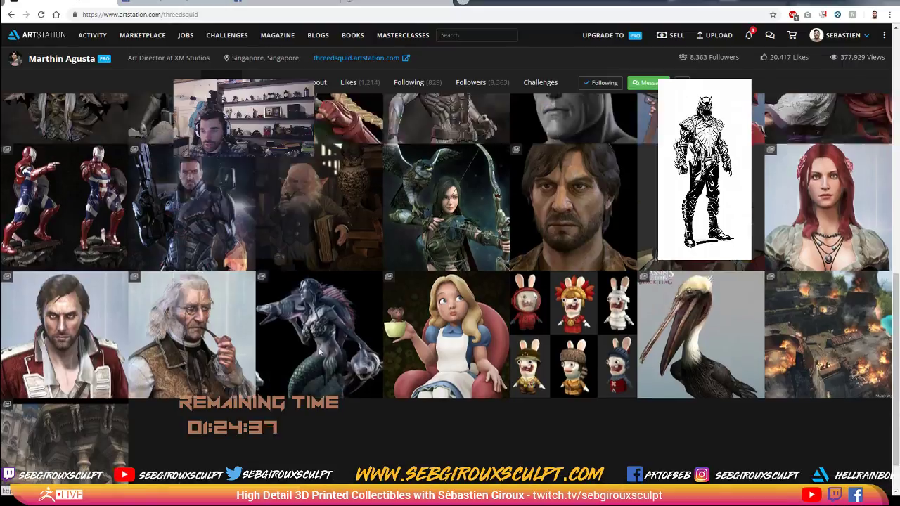
scroll(501, 299, "up", 10)
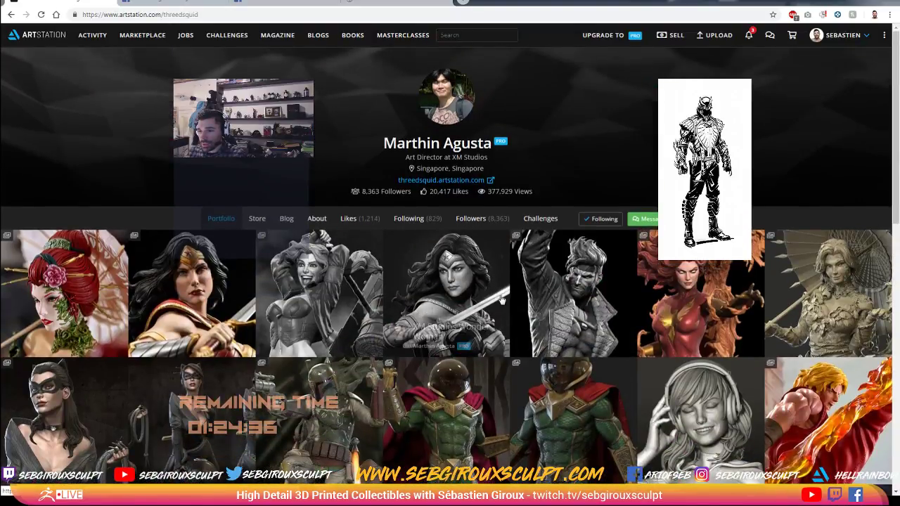
scroll(501, 299, "down", 1)
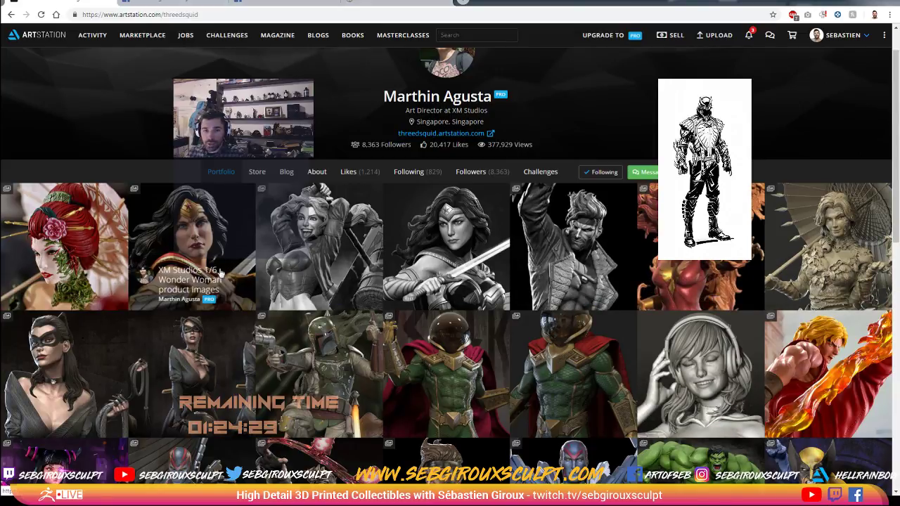
scroll(465, 267, "up", 1)
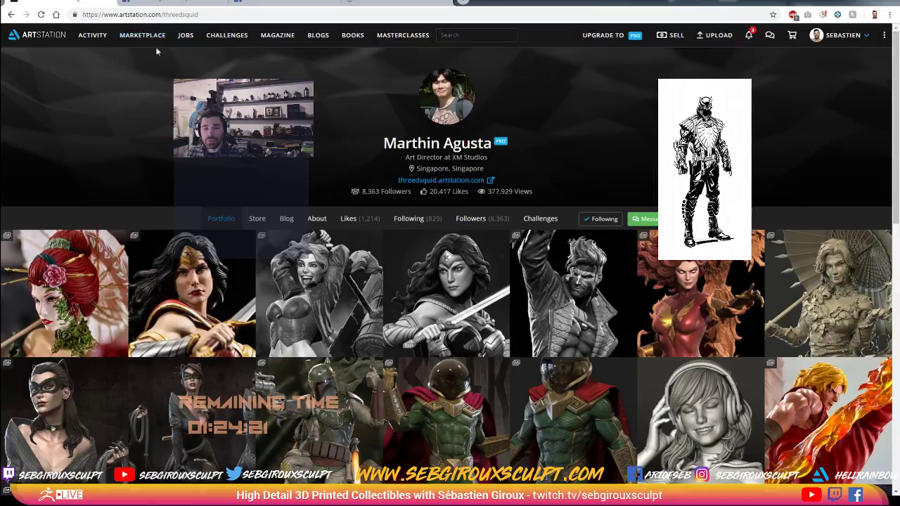
View the same artist's Facebook profile and skim its timeline.
left_click(157, 4)
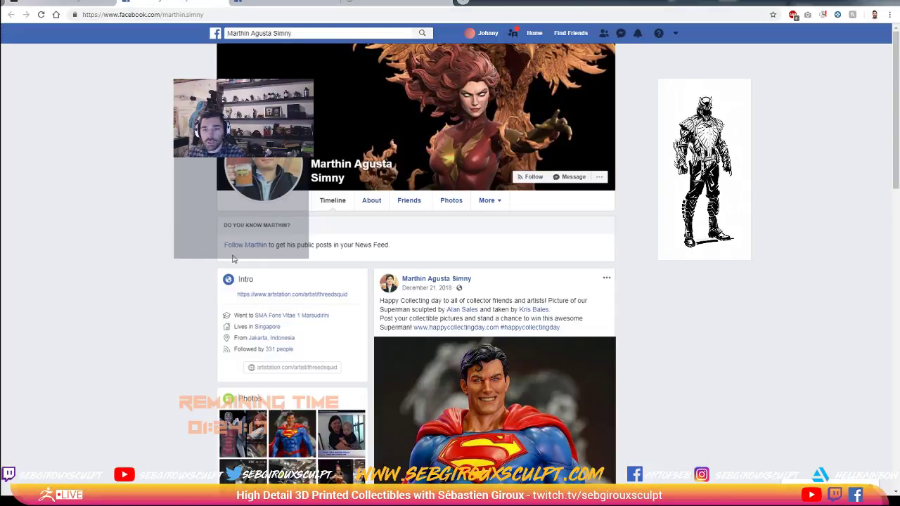
scroll(154, 268, "down", 3)
scroll(157, 267, "up", 3)
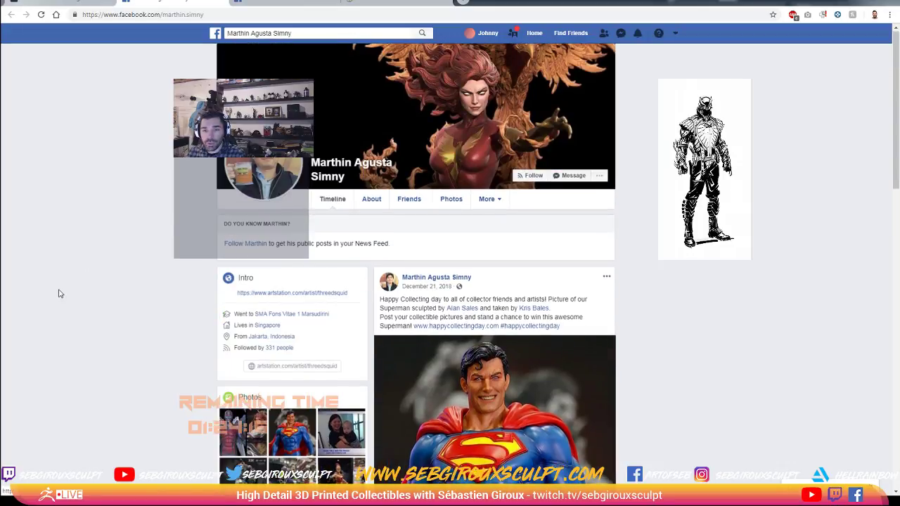
Browse further down the sculptor's Facebook timeline and view the XM Studios Harley Quinn teaser image at full size.
scroll(60, 291, "down", 6)
scroll(153, 329, "down", 5)
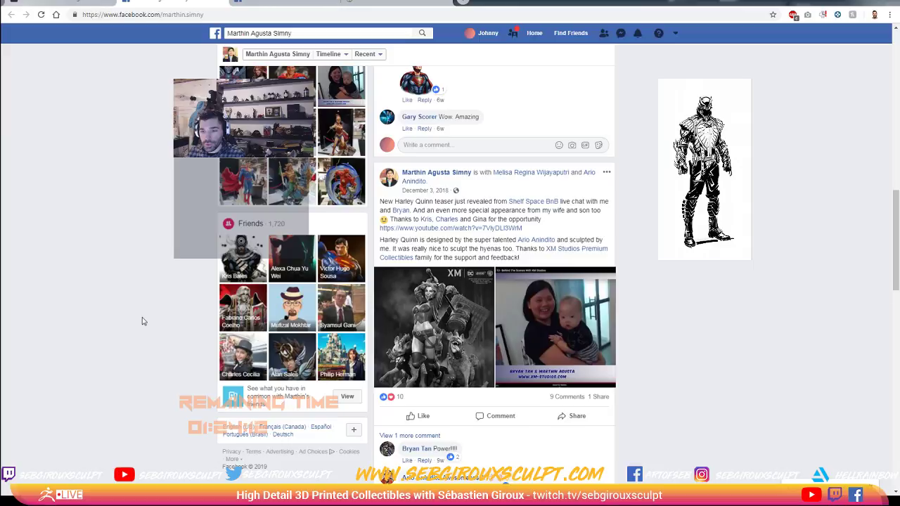
scroll(140, 243, "down", 2)
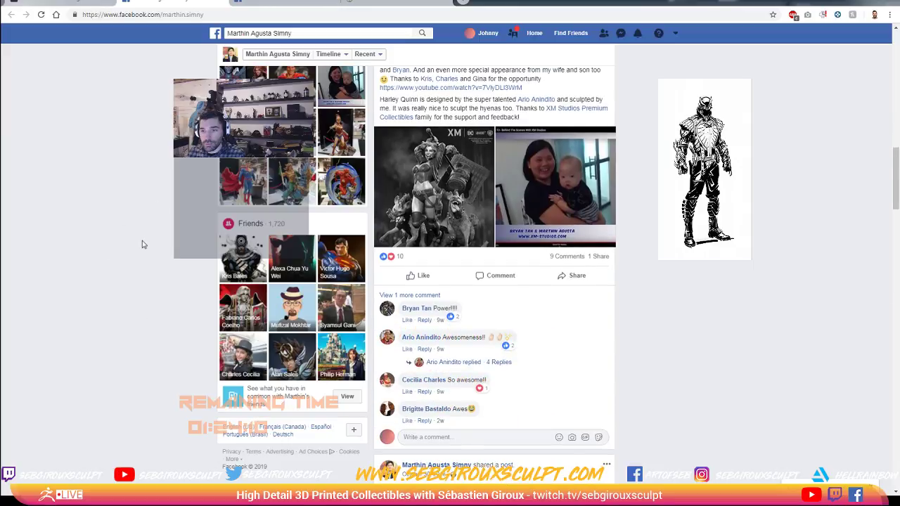
left_click(403, 240)
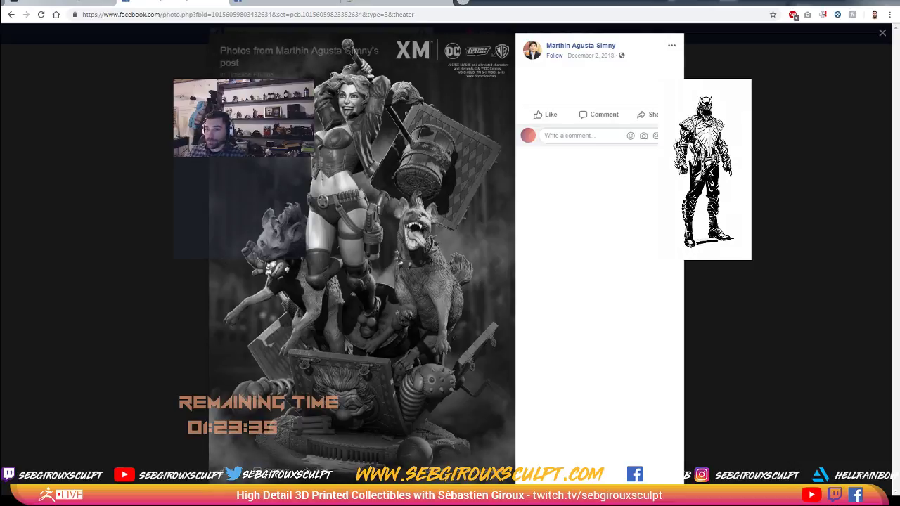
left_click(710, 238)
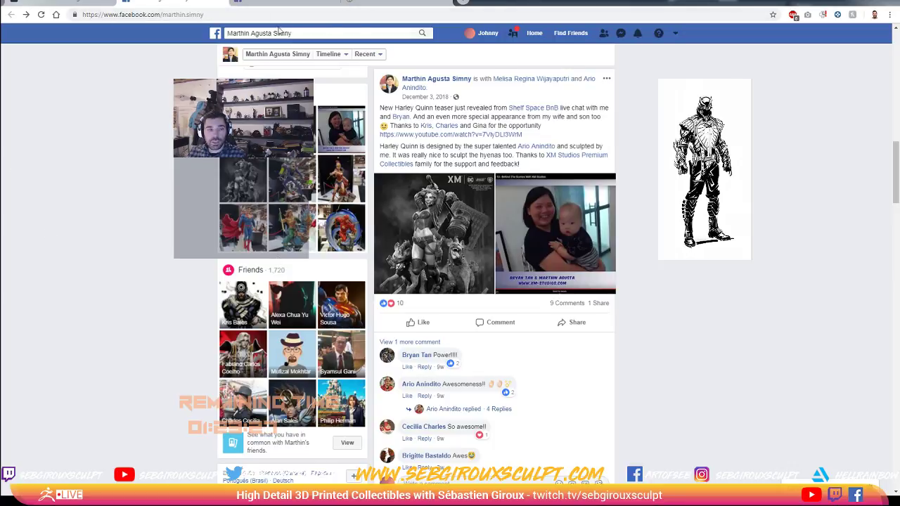
Switch to the other open Facebook art page and look over its banner and most recent shared statue post.
left_click(281, 3)
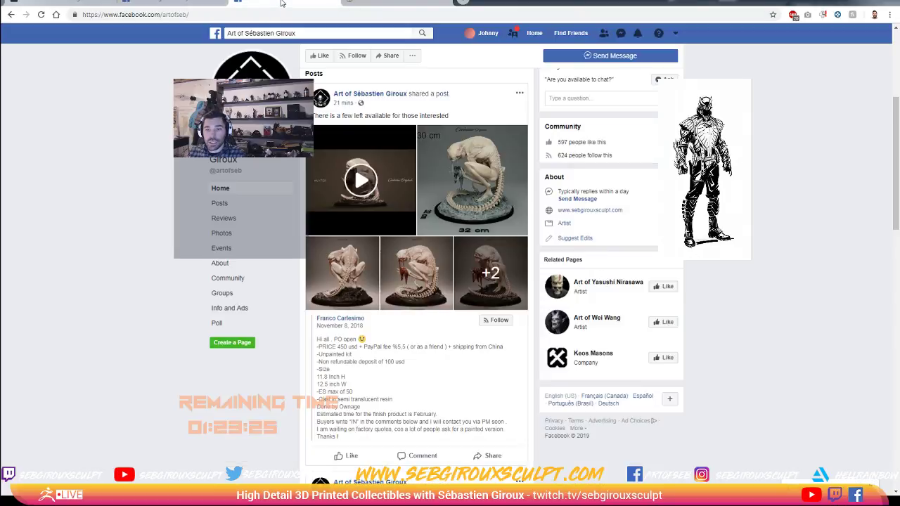
scroll(473, 328, "up", 3)
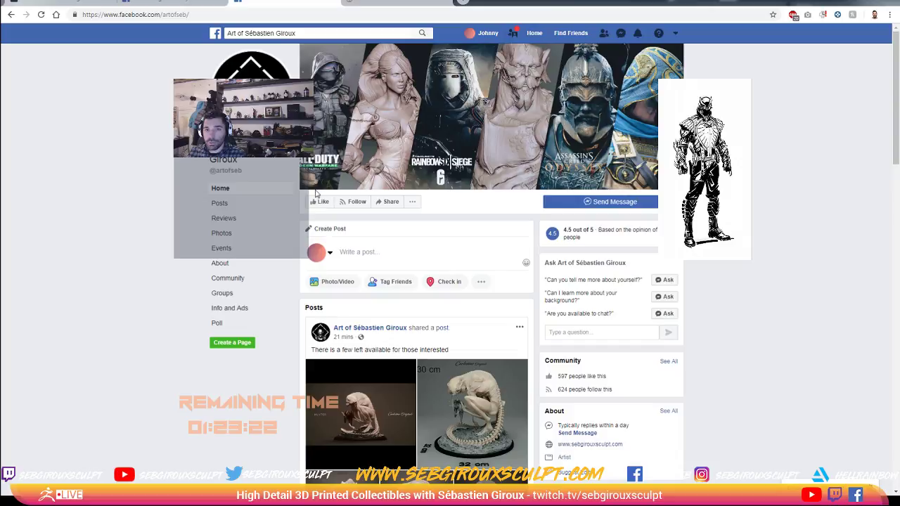
scroll(416, 268, "down", 2)
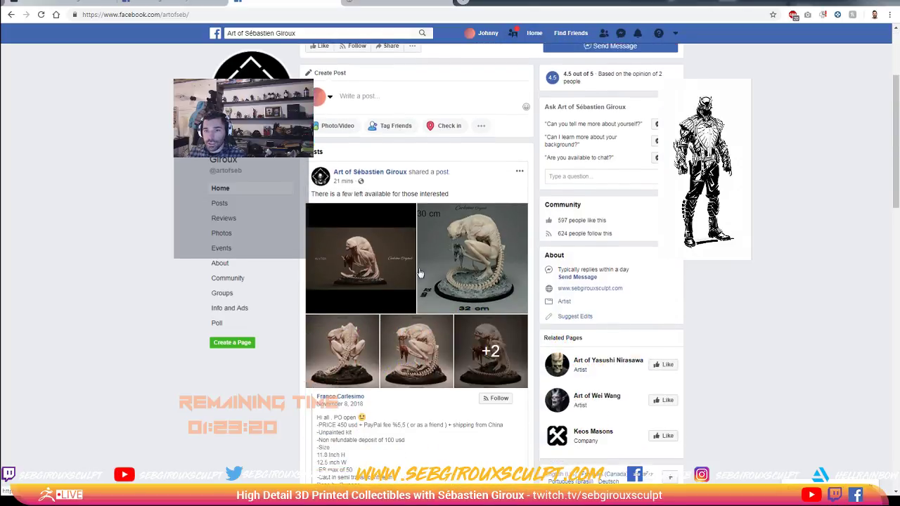
scroll(420, 273, "down", 1)
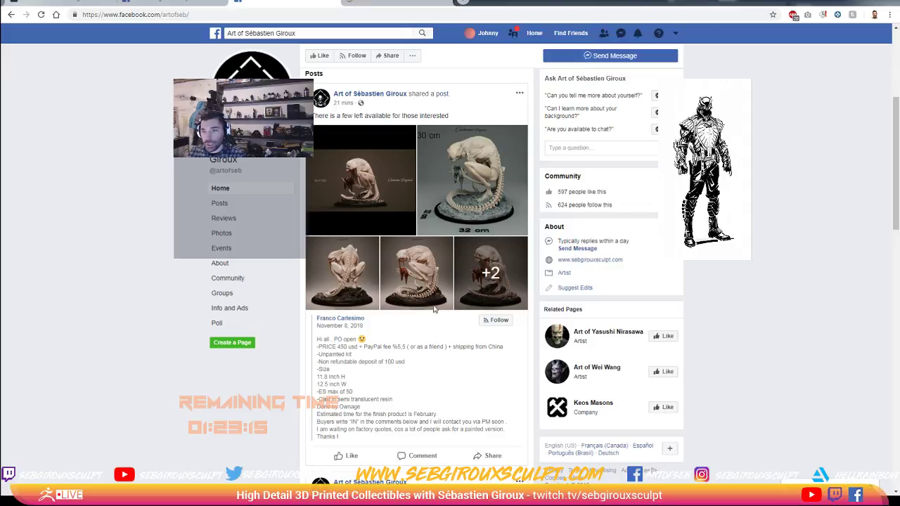
View the shared post's Hunter creature statue video and photos in the full-size viewer, and return to the page.
left_click(457, 248)
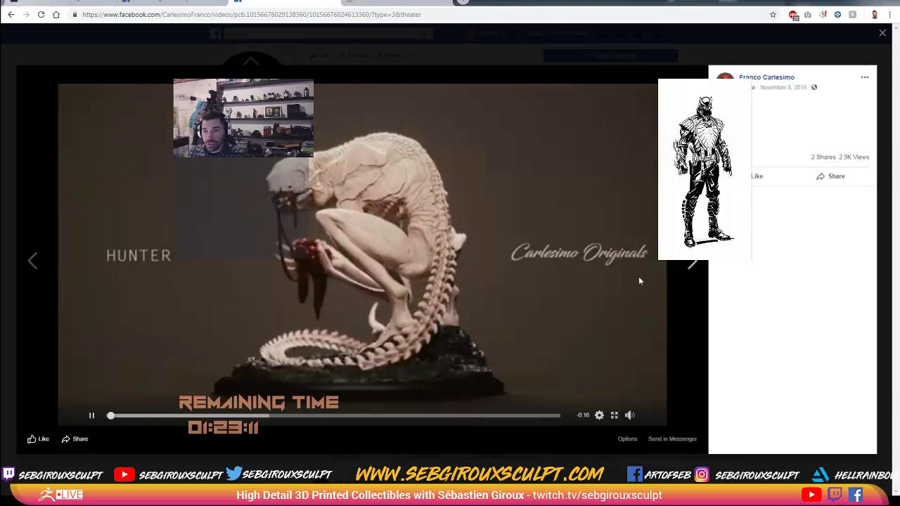
left_click(689, 262)
left_click(689, 262)
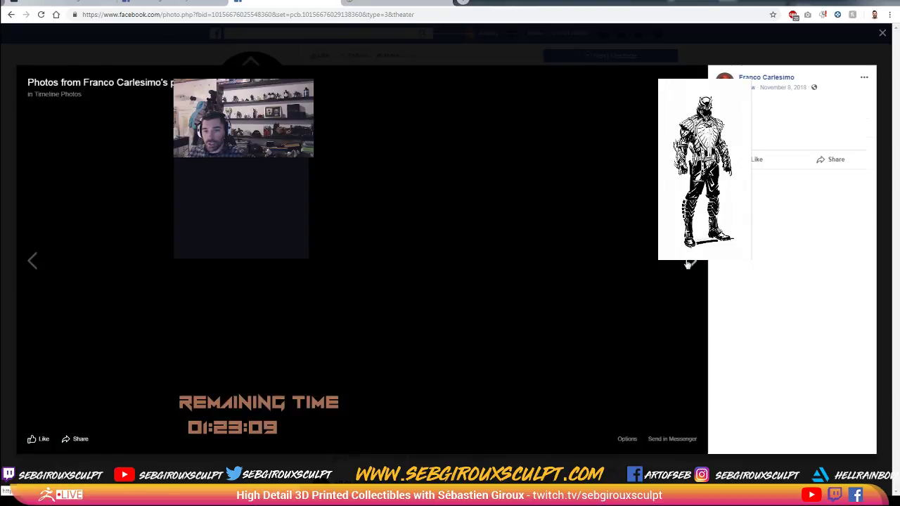
left_click(690, 266)
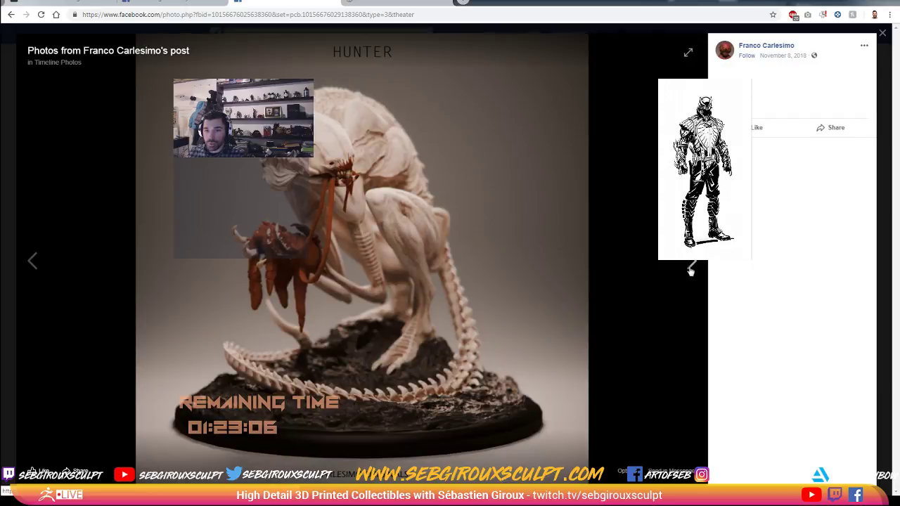
left_click(691, 270)
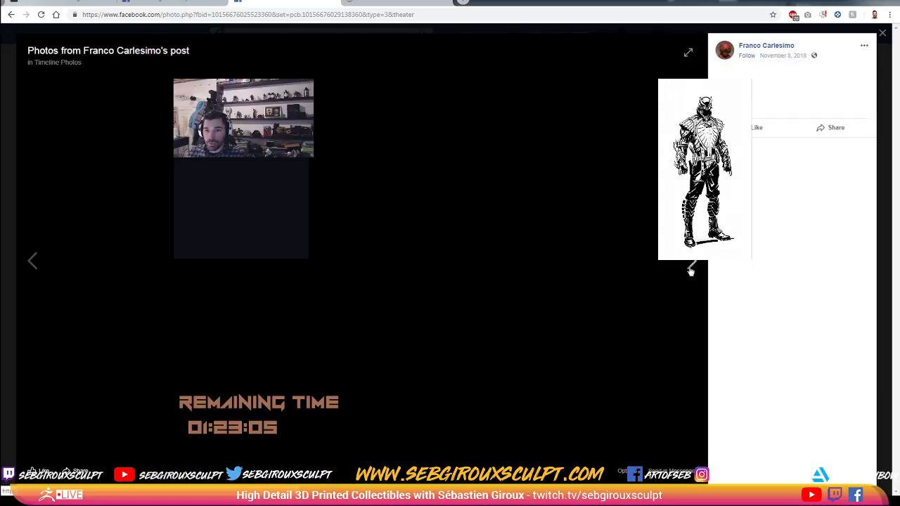
left_click(882, 33)
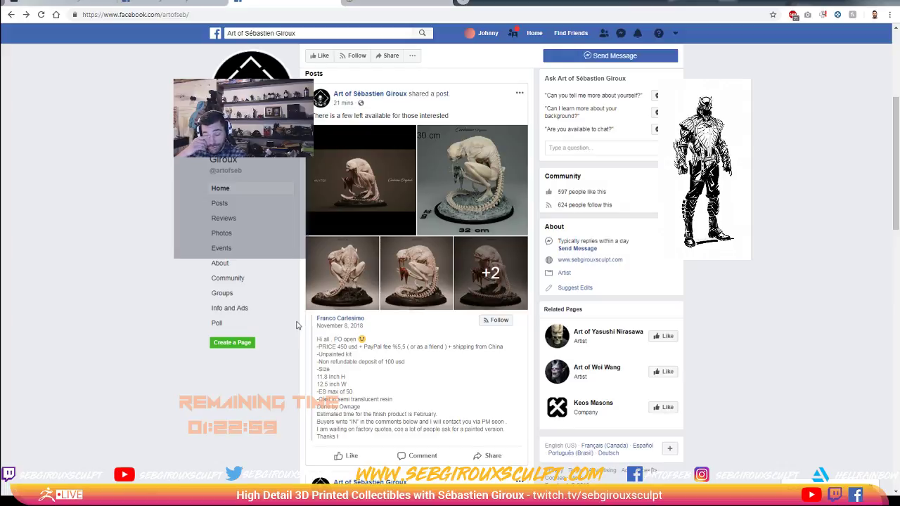
scroll(419, 365, "up", 3)
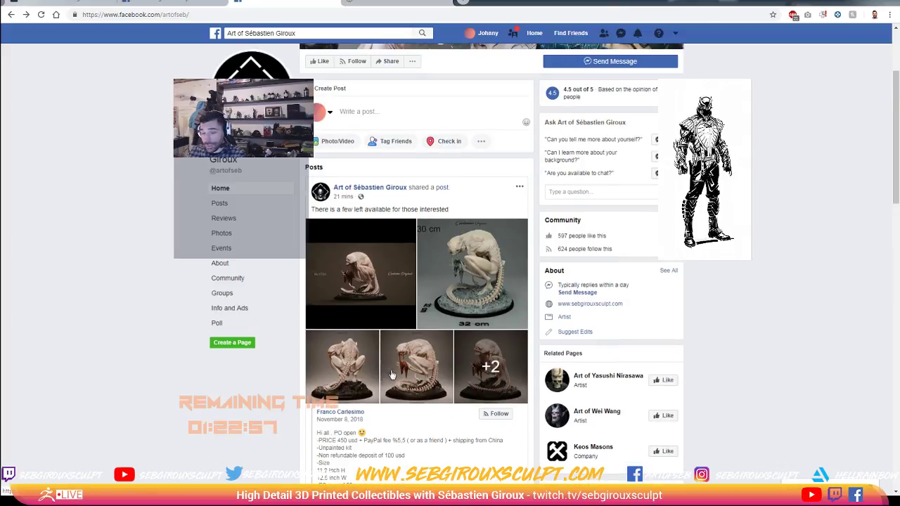
scroll(411, 394, "down", 1)
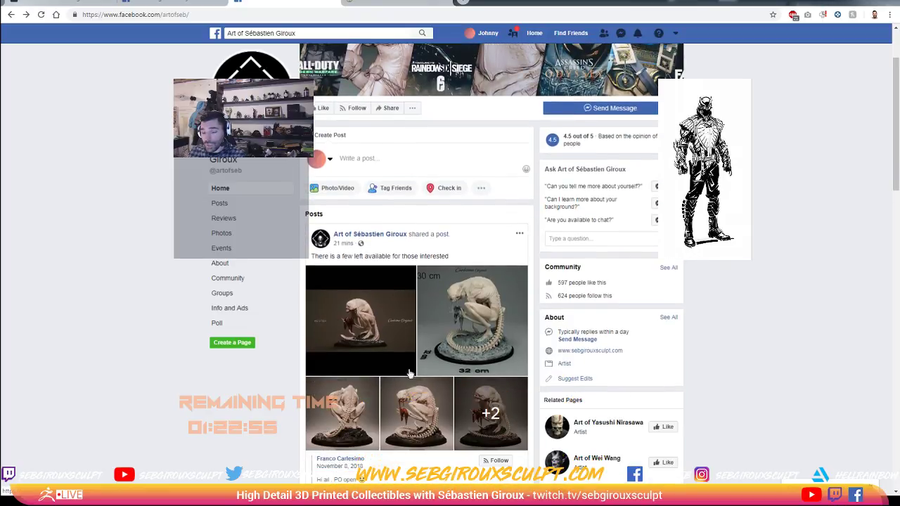
scroll(434, 380, "down", 2)
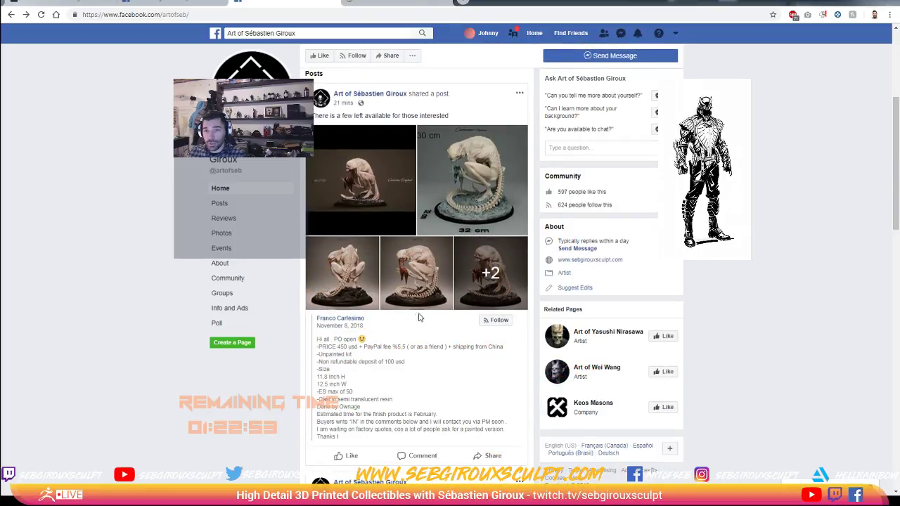
scroll(415, 319, "up", 2)
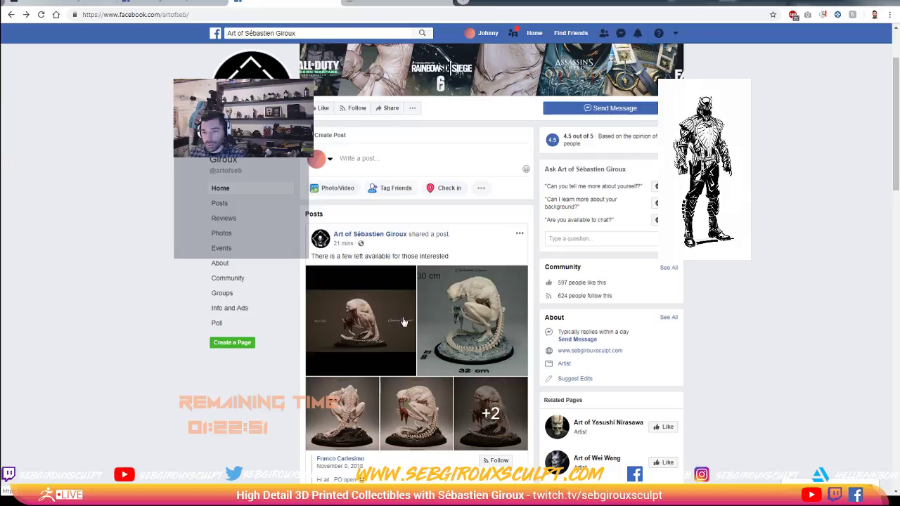
scroll(412, 321, "down", 2)
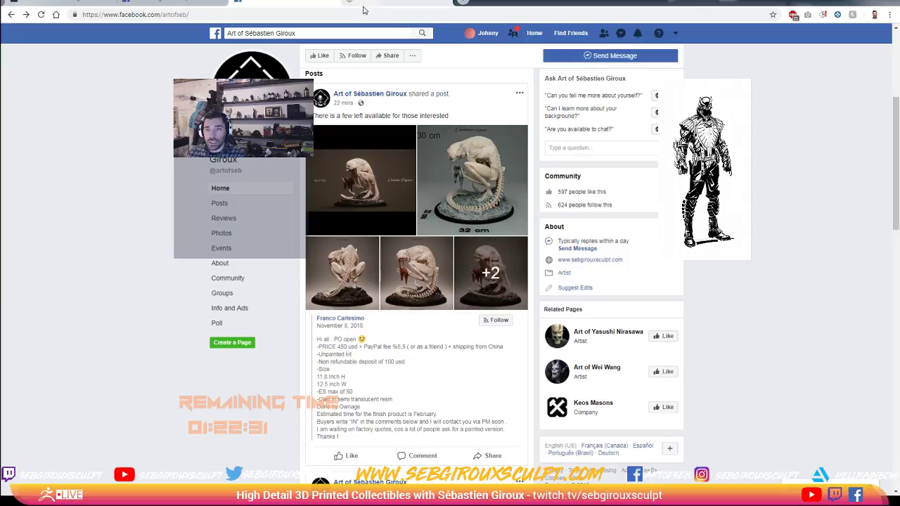
Look through the article listings on the 80 Level home page, down to the stylized character production interview.
left_click(374, 4)
scroll(282, 167, "up", 15)
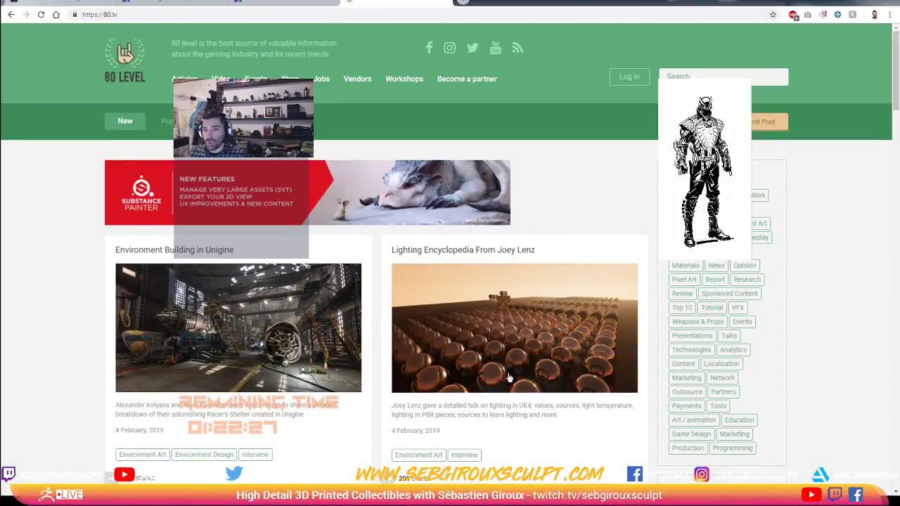
scroll(323, 408, "down", 1)
scroll(365, 398, "up", 1)
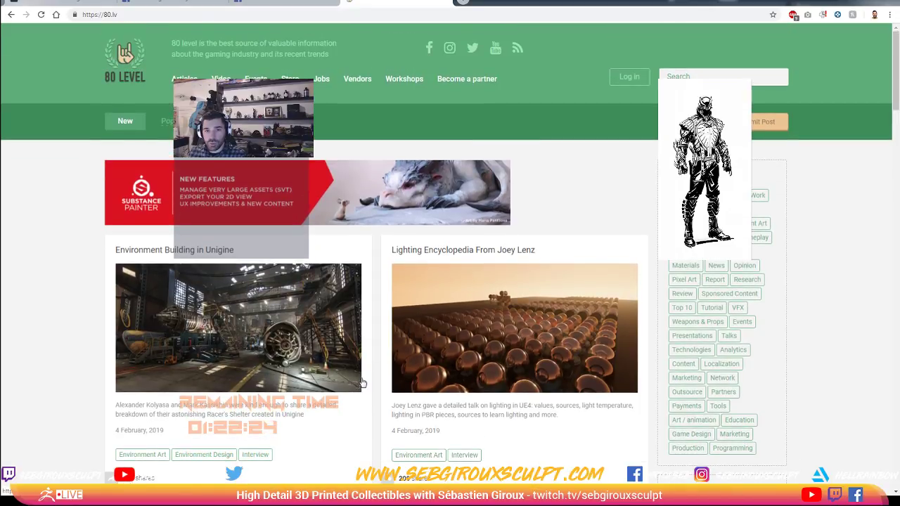
scroll(363, 382, "down", 5)
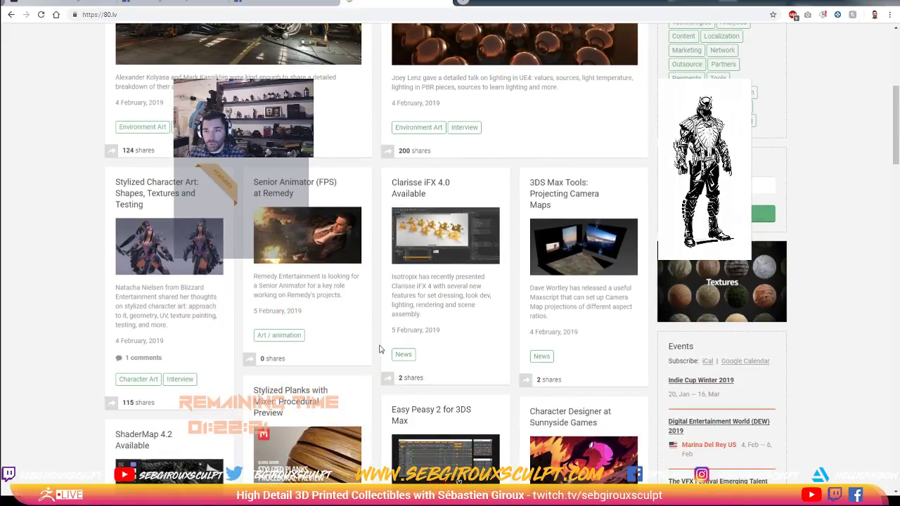
scroll(379, 348, "down", 2)
scroll(379, 348, "down", 2)
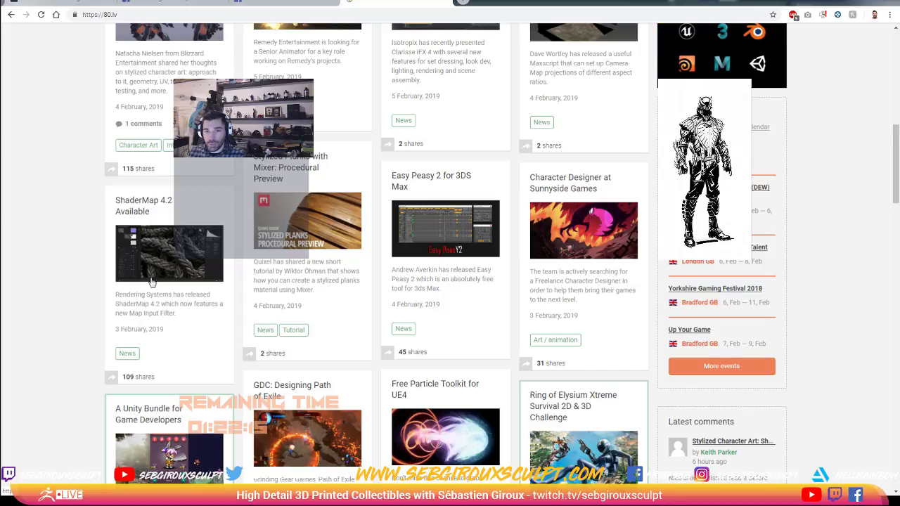
scroll(136, 300, "down", 4)
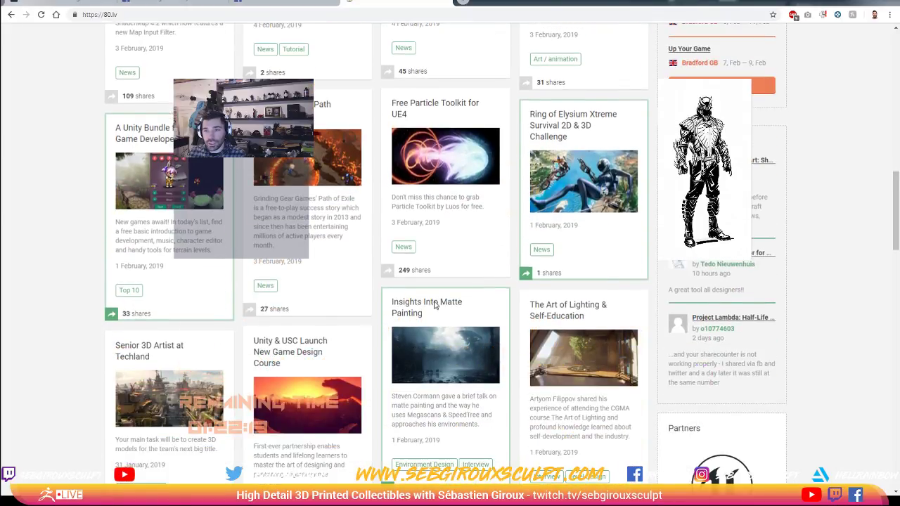
scroll(358, 329, "down", 6)
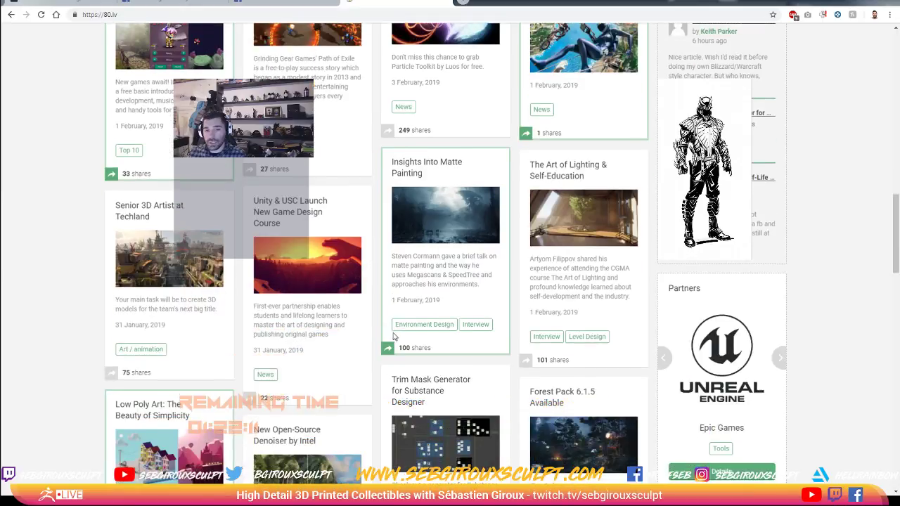
scroll(315, 307, "down", 3)
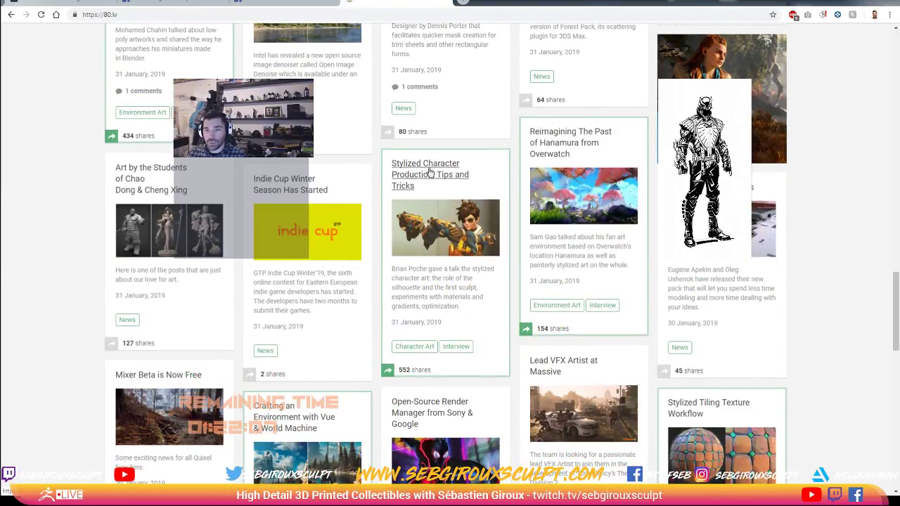
scroll(410, 311, "down", 2)
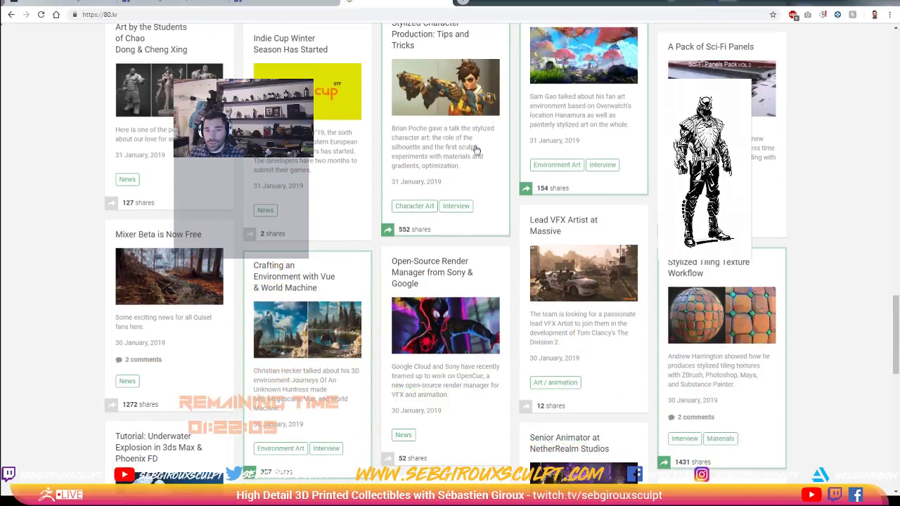
scroll(435, 204, "up", 1)
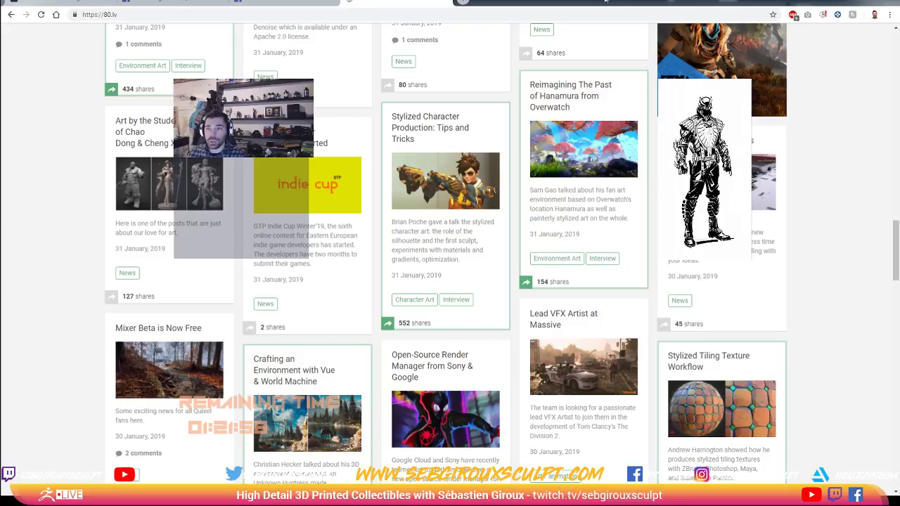
Move the browser window off the screen and return to the owl crest in ZBrush.
left_click_drag(607, 1, 523, 46)
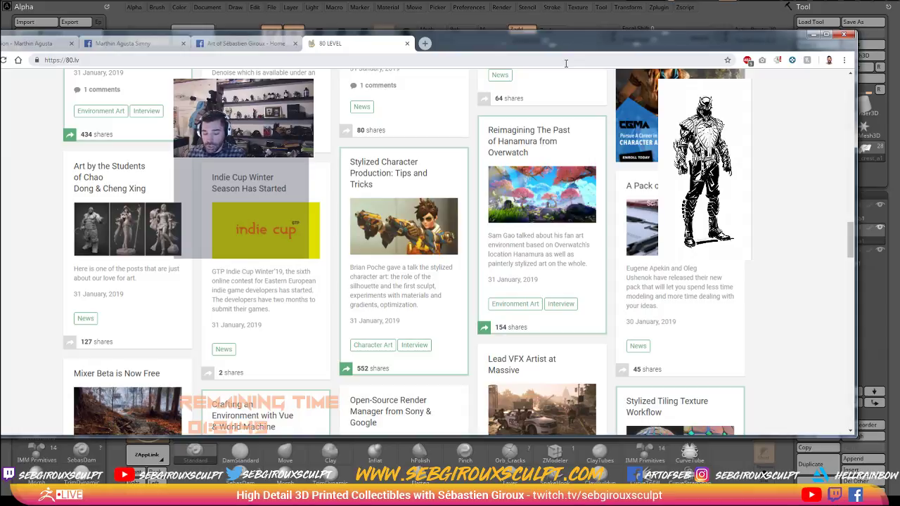
left_click_drag(579, 47, 583, 47)
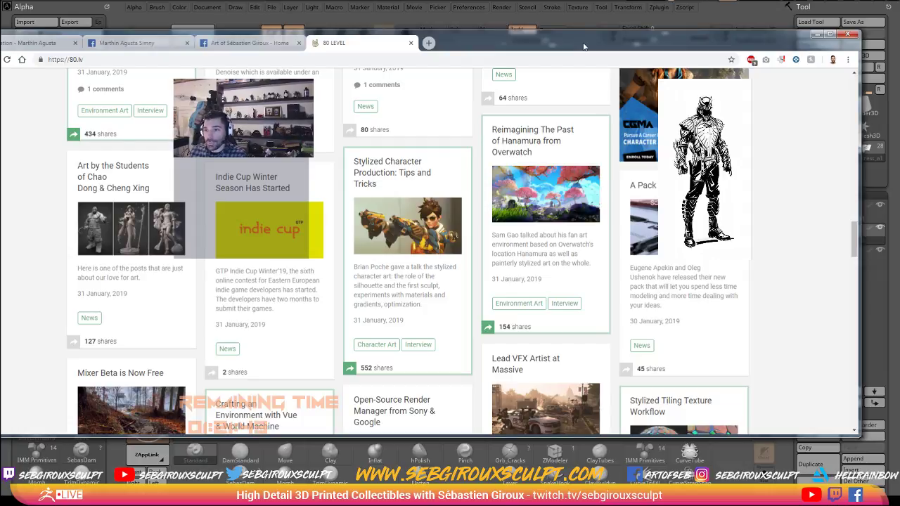
left_click_drag(583, 47, 899, 126)
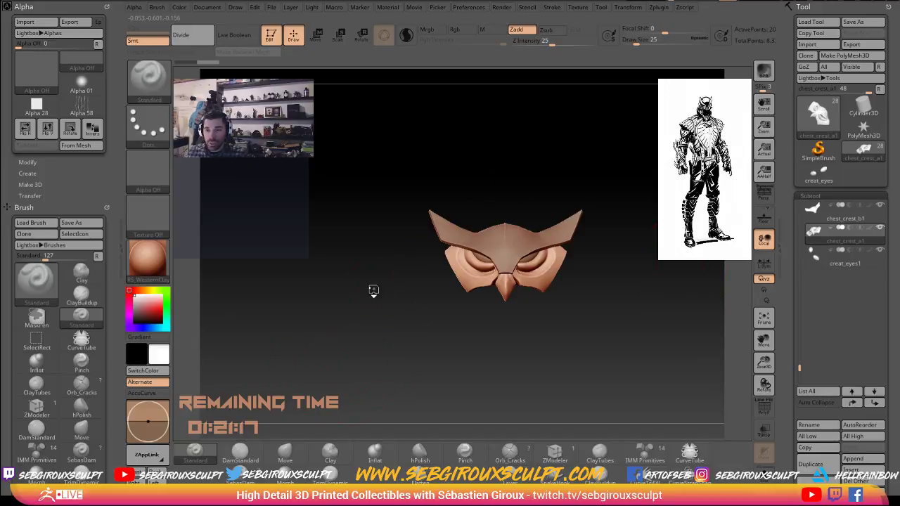
Unhide the chest armour and the figure's other subtools around the owl crest.
left_click_drag(372, 289, 389, 323)
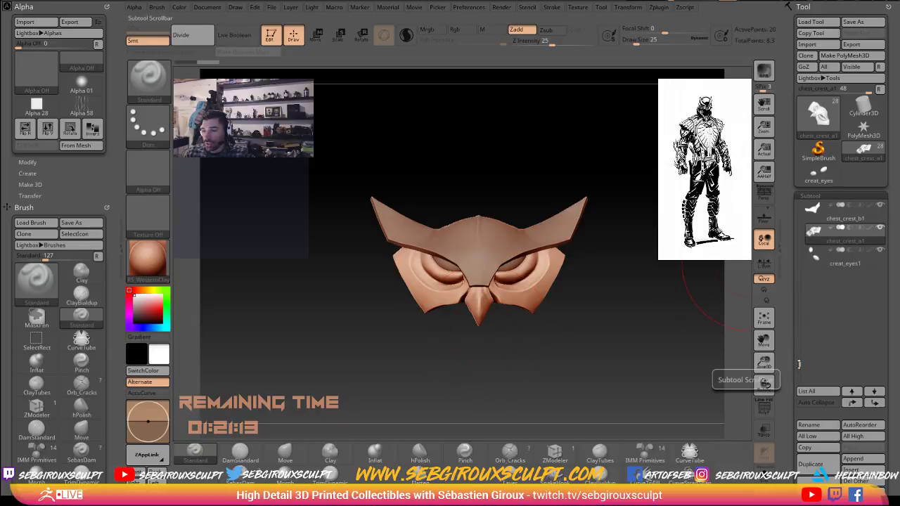
left_click_drag(799, 367, 799, 261)
left_click(873, 230)
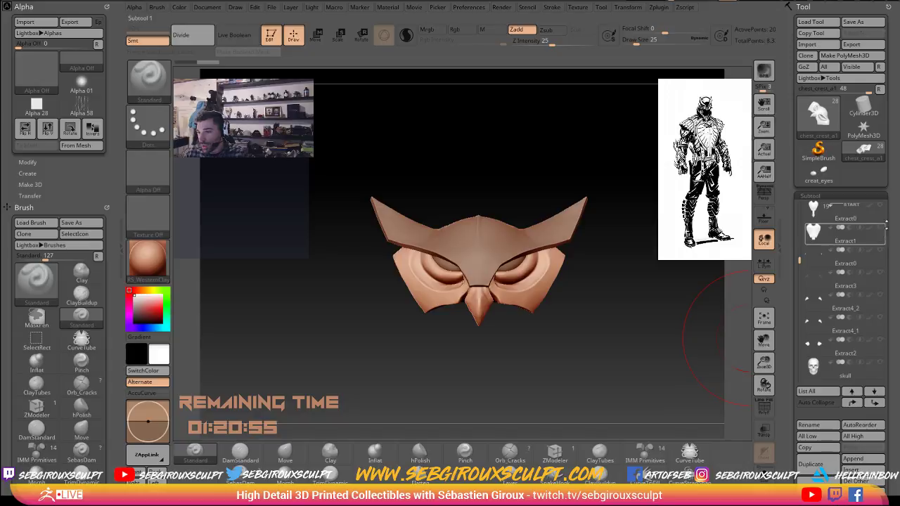
left_click(880, 206)
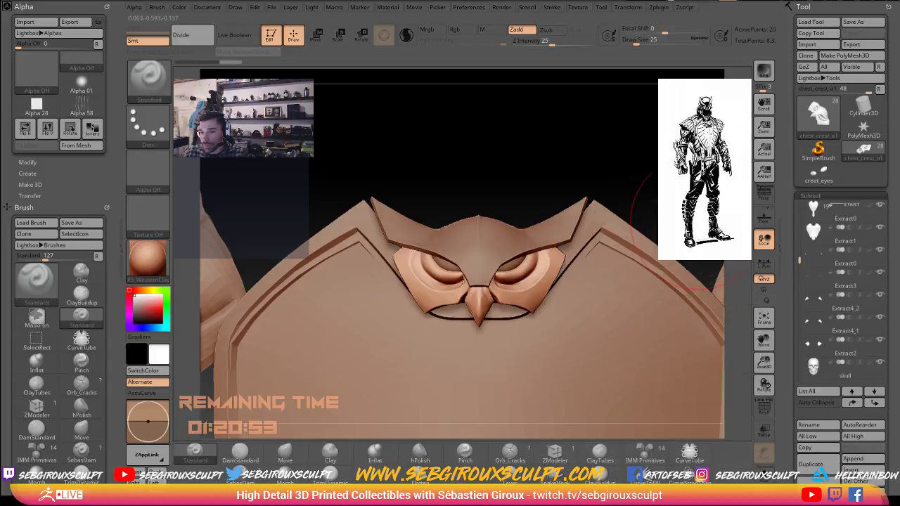
Select the shoulder cover subtool Extract2 on the figure and examine it from an angle.
right_click_drag(568, 237, 545, 203, "ctrl")
left_click(410, 268, "alt")
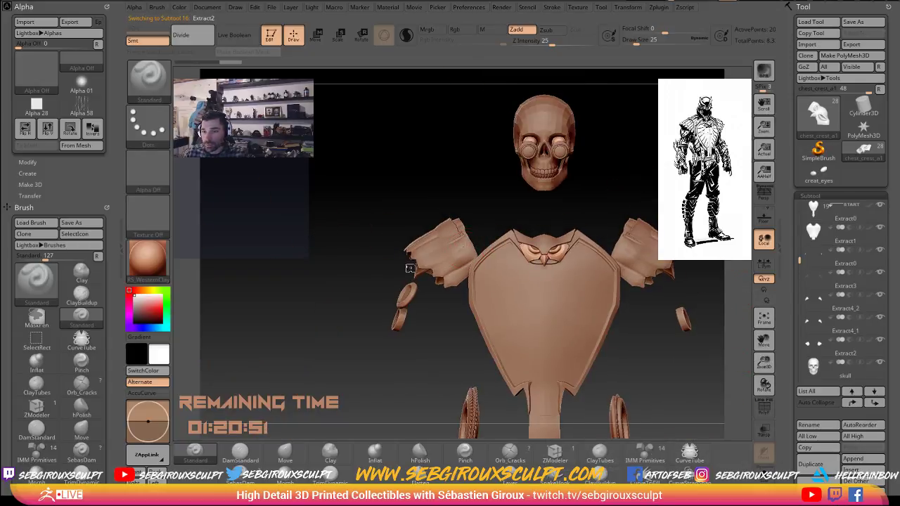
right_click_drag(355, 268, 405, 360, "ctrl")
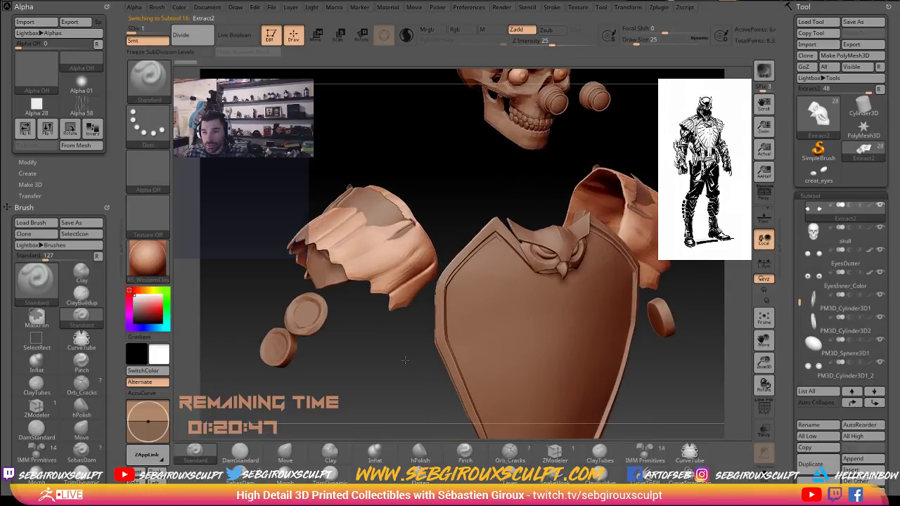
Select the skull subtool and hide the lower of the two discs under the shoulder cover.
left_click_drag(405, 360, 395, 356)
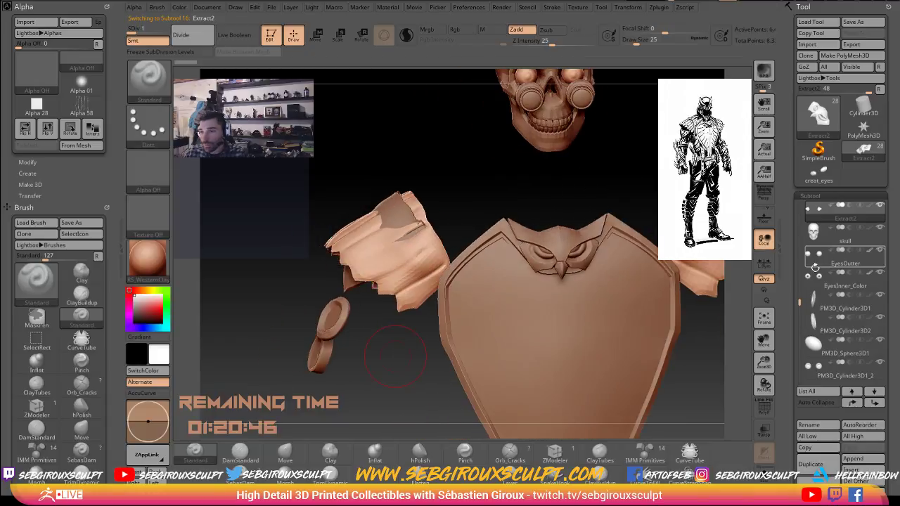
left_click(544, 139, "alt")
left_click_drag(801, 306, 789, 234)
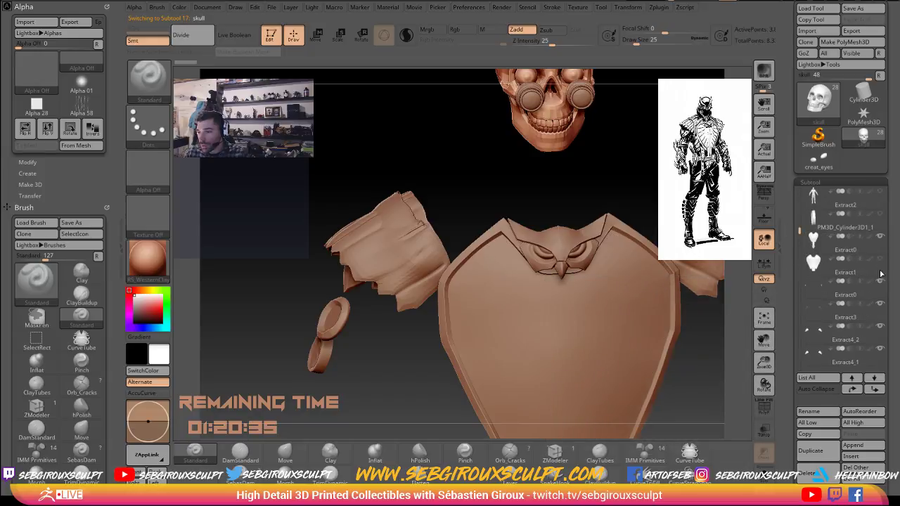
mouse_move(885, 310)
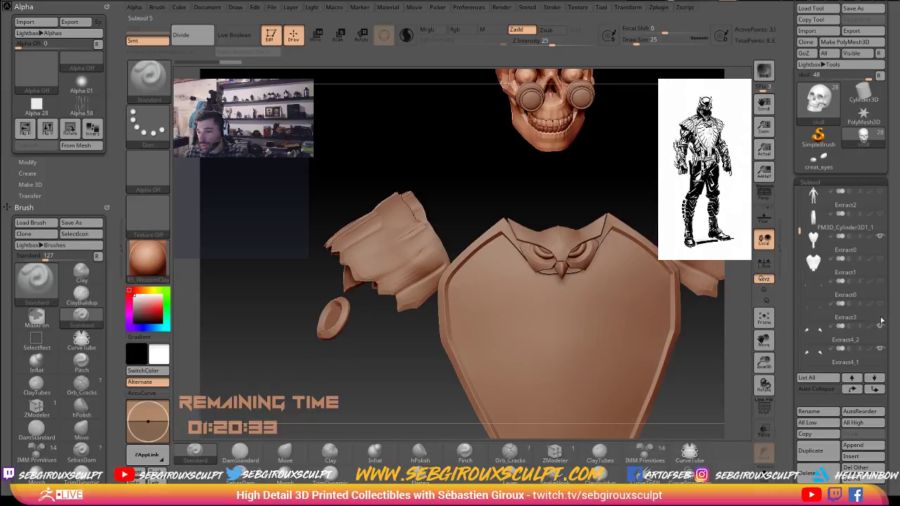
left_click_drag(696, 316, 365, 286)
Hide the ring PM3D_Ring3D1 and the flat PM3D_Cube3D1 under the shoulder cover, and select PM3D_Sphere3D1.
left_click(365, 286, "alt")
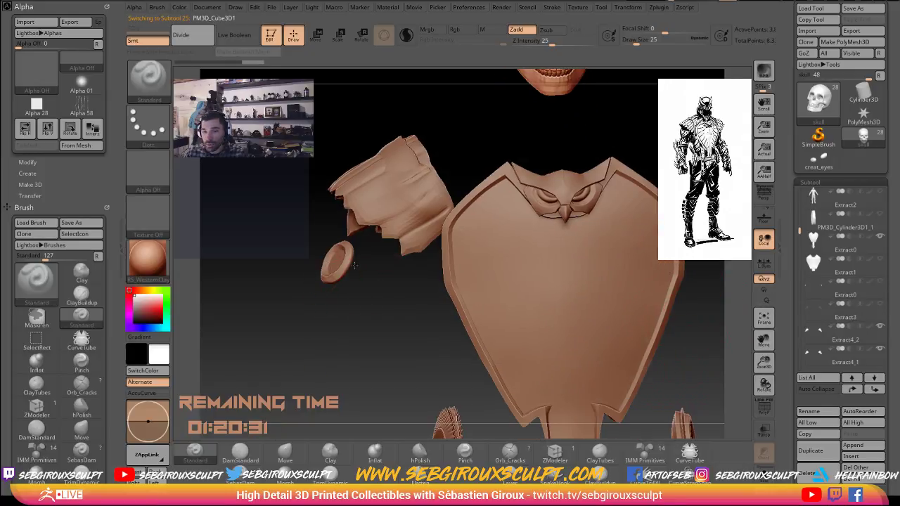
scroll(806, 340, "up", 4)
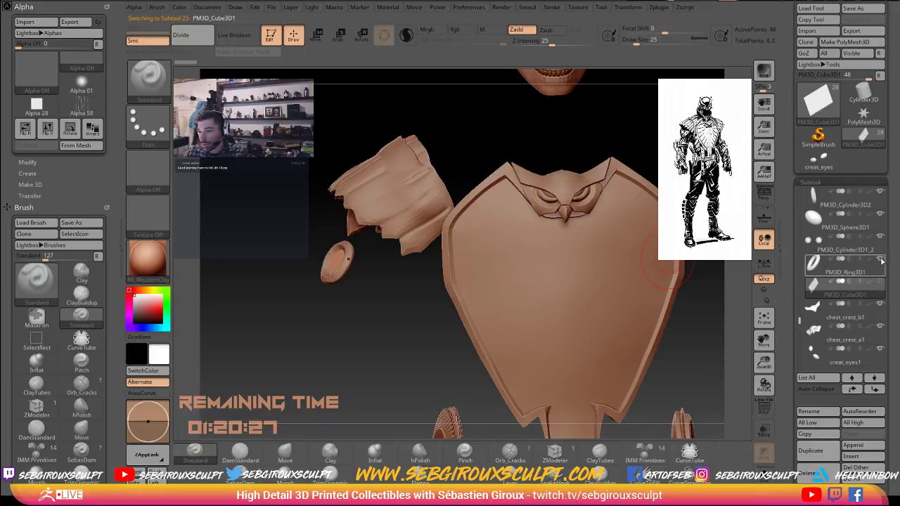
left_click(882, 260)
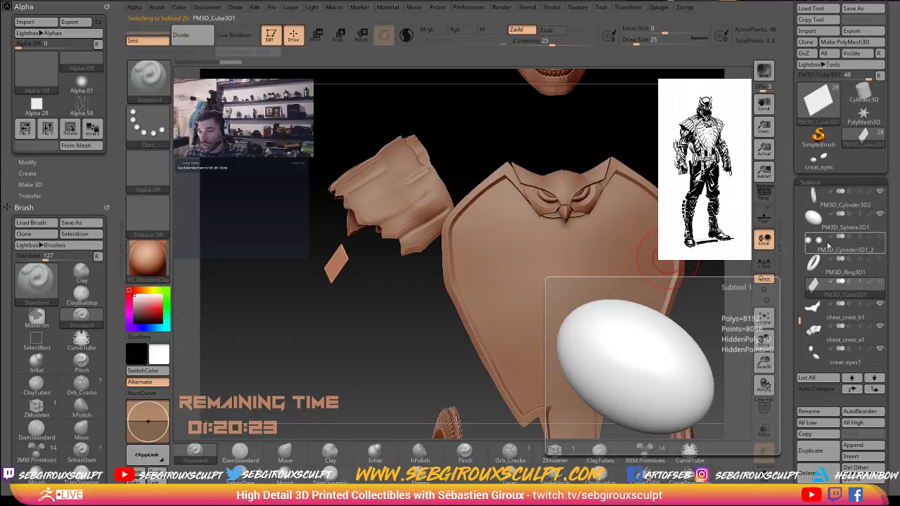
left_click_drag(798, 319, 799, 310)
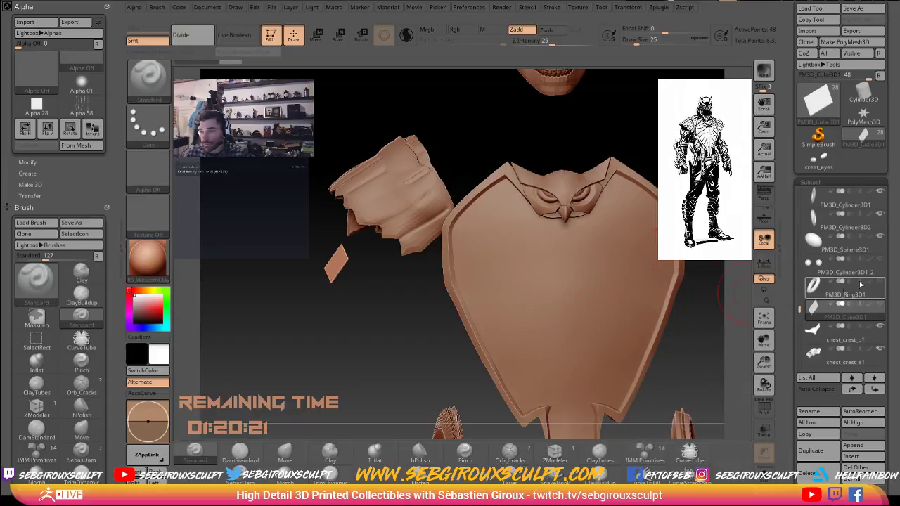
left_click(816, 250)
left_click(815, 247)
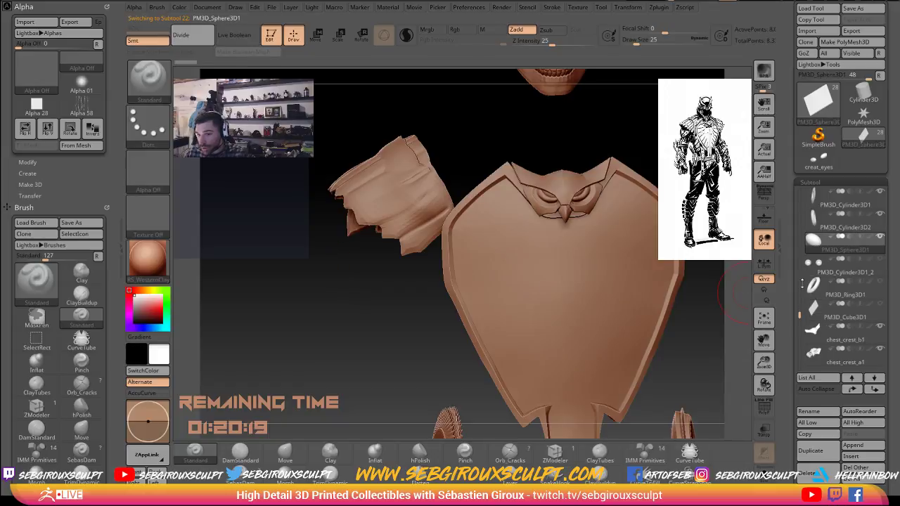
Hide PM3D_Cylinder3D1, PM3D_Cylinder3D2, the skull with its eyes, and the Extract4_1 and Extract4_2 pieces on the shoulder covers.
scroll(801, 313, "up", 3)
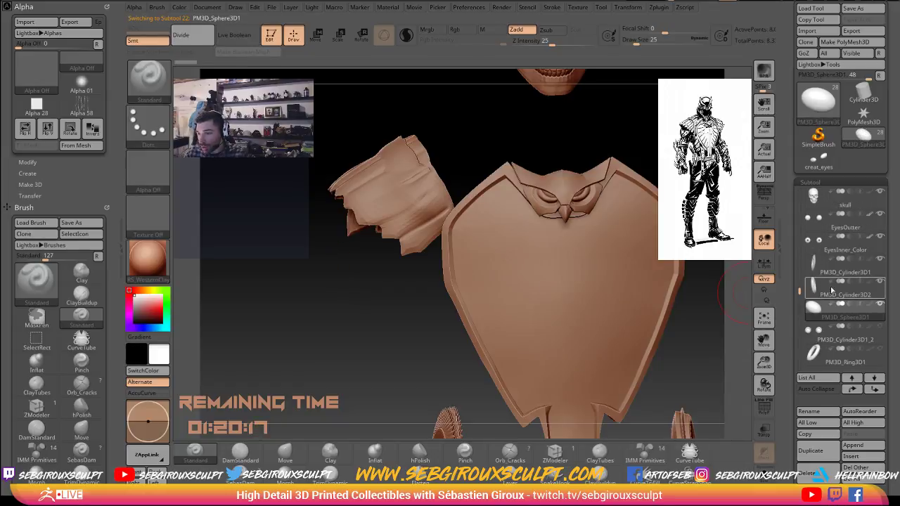
mouse_move(850, 285)
left_click(880, 282)
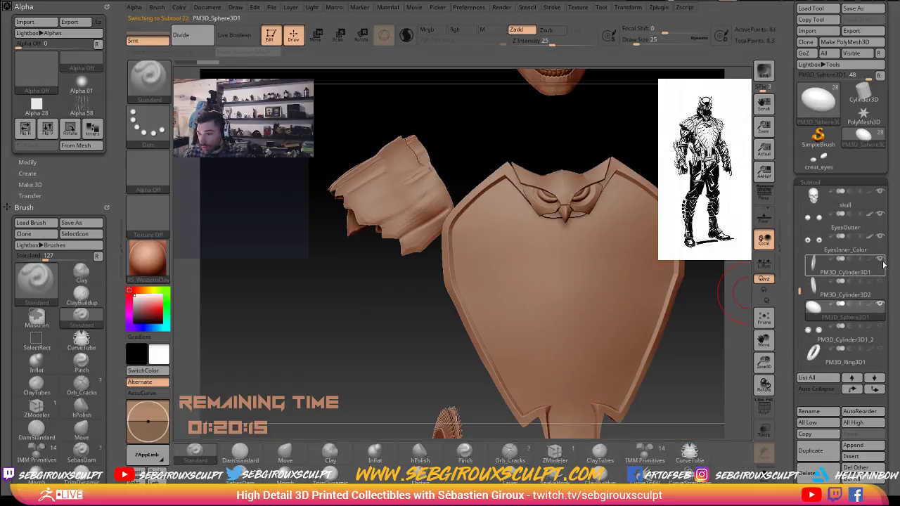
left_click(880, 260)
left_click_drag(893, 255, 892, 268)
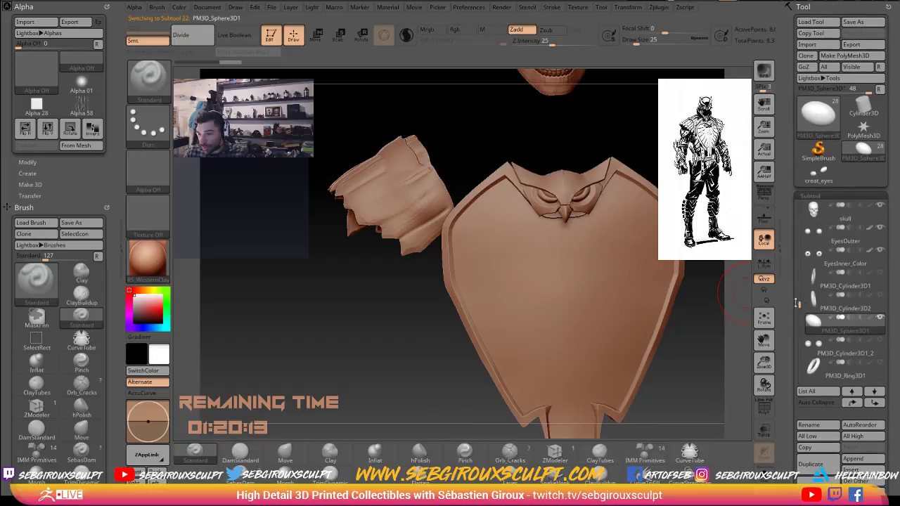
left_click_drag(799, 304, 800, 290)
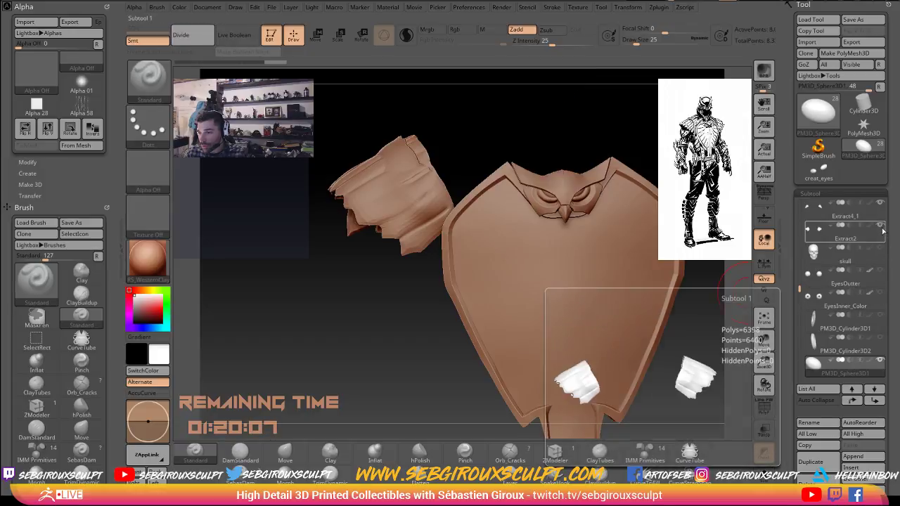
left_click_drag(799, 288, 799, 270)
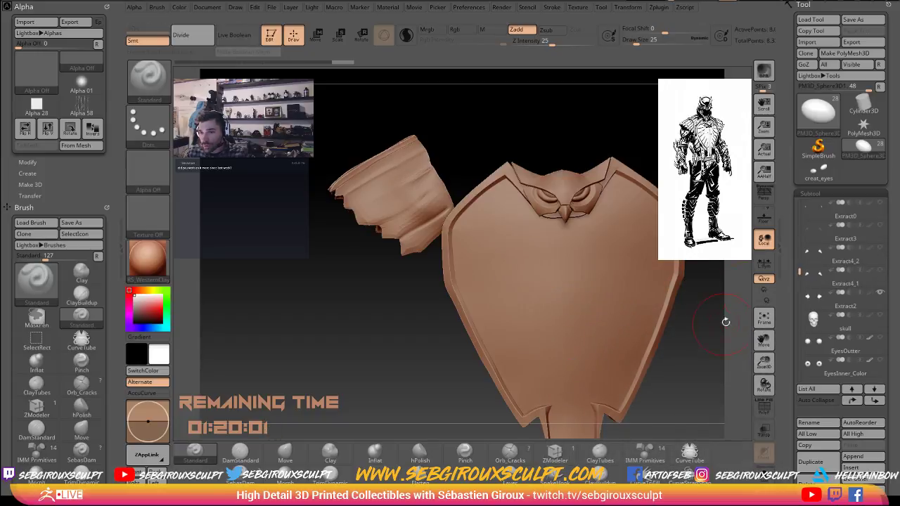
Find the full-body subtool Extract2 among the figure's subtools, show it behind the chest armour and select it.
left_click_drag(685, 333, 662, 362, "alt")
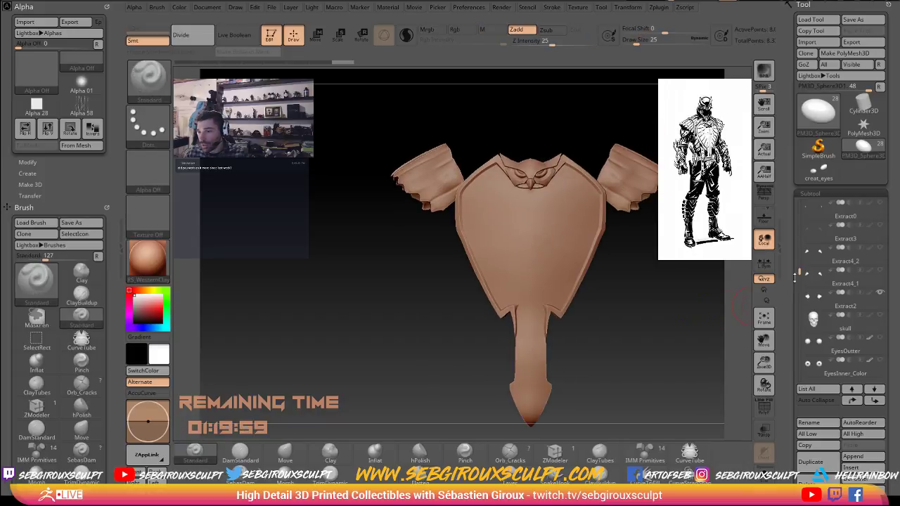
left_click_drag(800, 271, 801, 220)
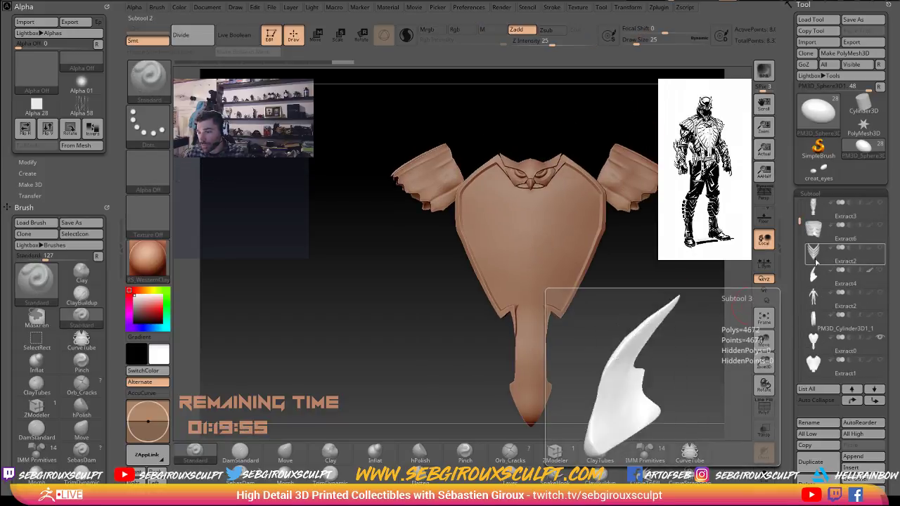
mouse_move(815, 239)
scroll(814, 242, "up", 2)
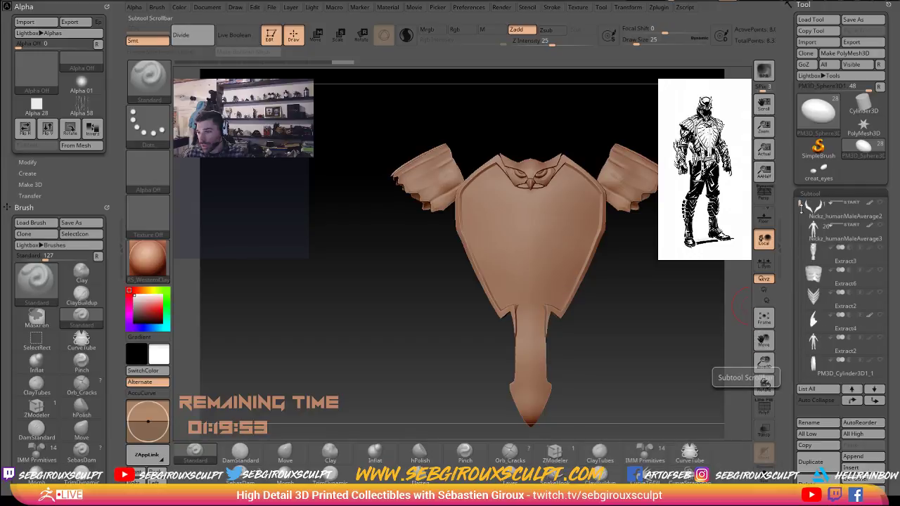
mouse_move(814, 267)
left_click_drag(800, 204, 801, 195)
mouse_move(814, 257)
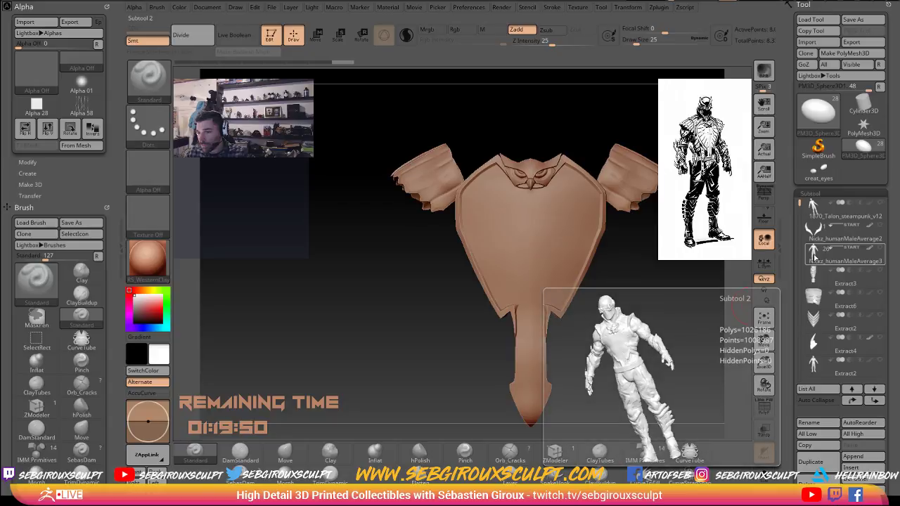
left_click_drag(800, 204, 798, 236)
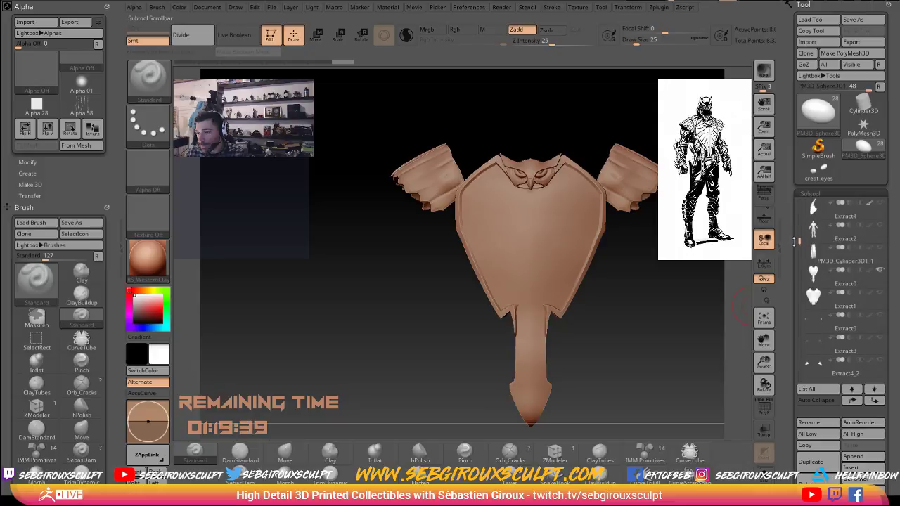
left_click(880, 248)
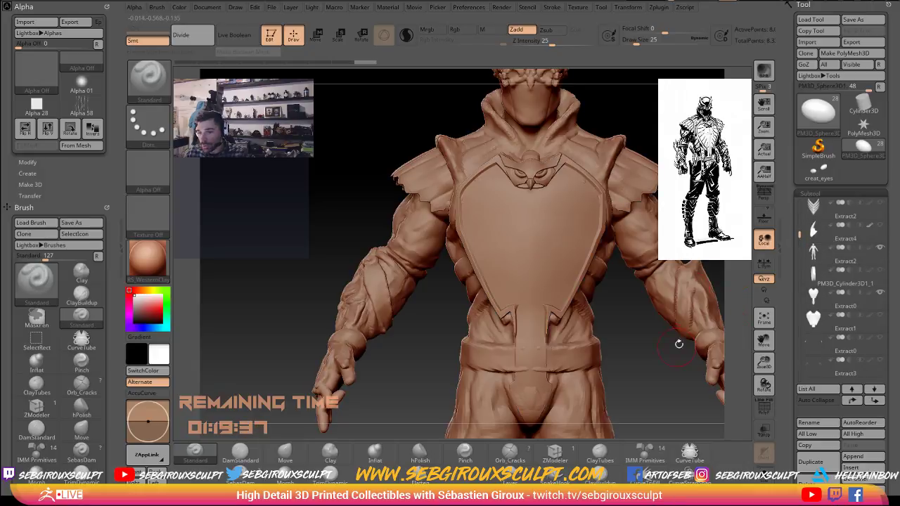
left_click(412, 244, "alt")
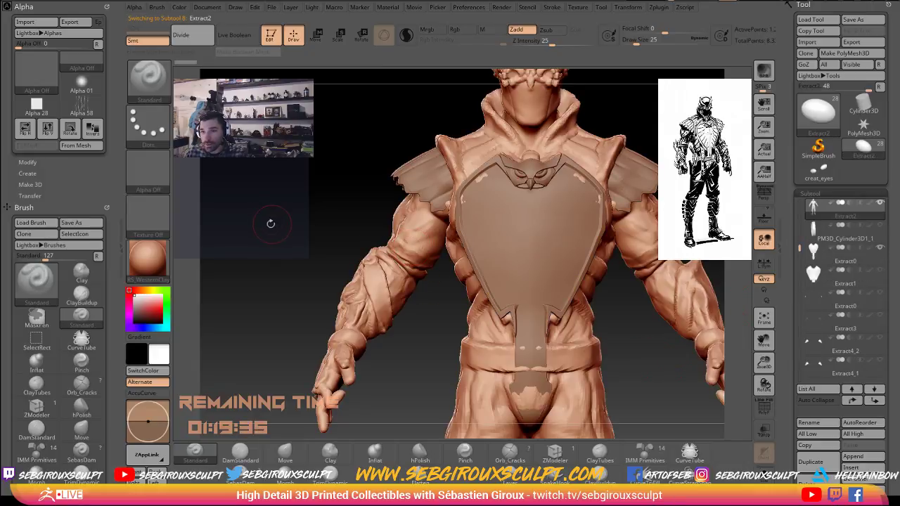
Select the Nickz_humanMaleAverage3 subtool and examine it through the figure with transparency switched on and off.
mouse_move(271, 226)
left_mouse_down()
mouse_move(299, 253)
mouse_move(267, 243)
mouse_move(267, 268)
mouse_move(305, 267)
mouse_move(309, 287)
left_mouse_up()
left_click_drag(799, 243, 800, 209)
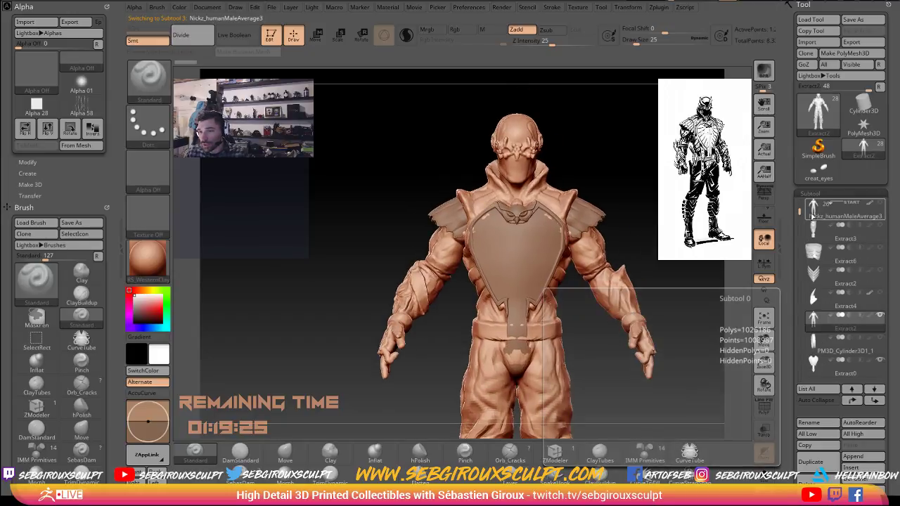
left_click(820, 217)
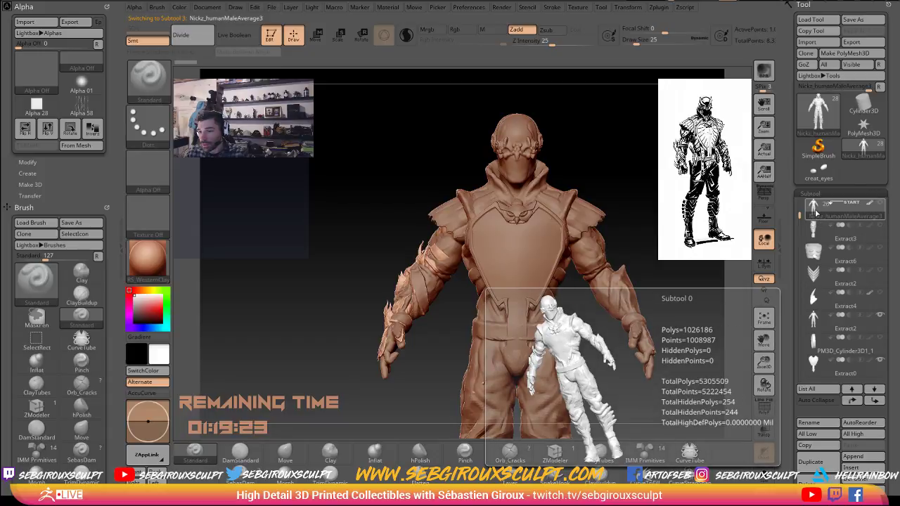
left_click(765, 429)
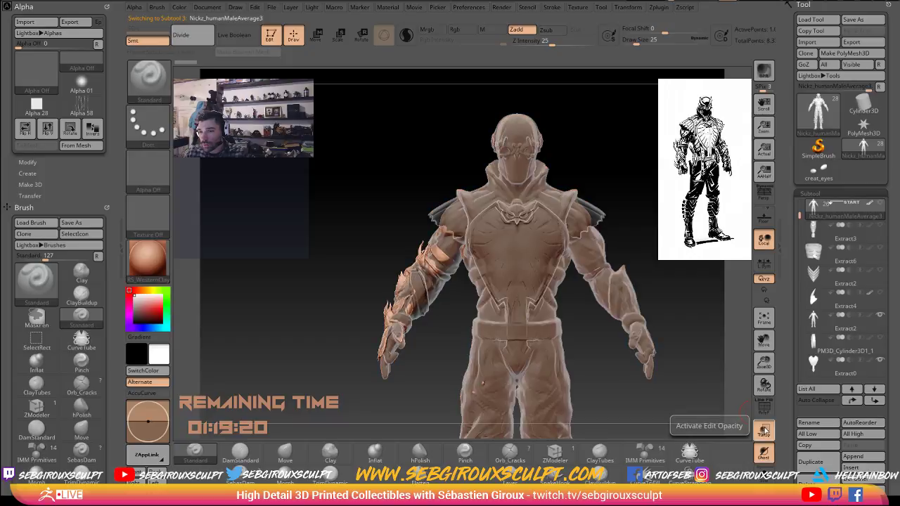
left_click(764, 429)
left_click(765, 430)
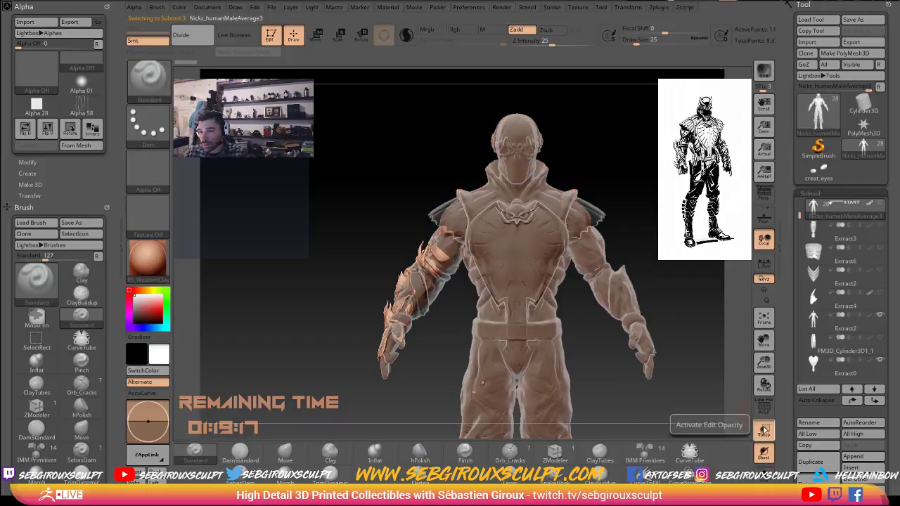
left_click(767, 429)
Reselect the full-body subtool Extract2 and preview the figure's first subtools for comparison.
mouse_move(800, 216)
left_mouse_down()
mouse_move(804, 195)
mouse_move(798, 263)
mouse_move(801, 227)
left_mouse_up()
mouse_move(813, 206)
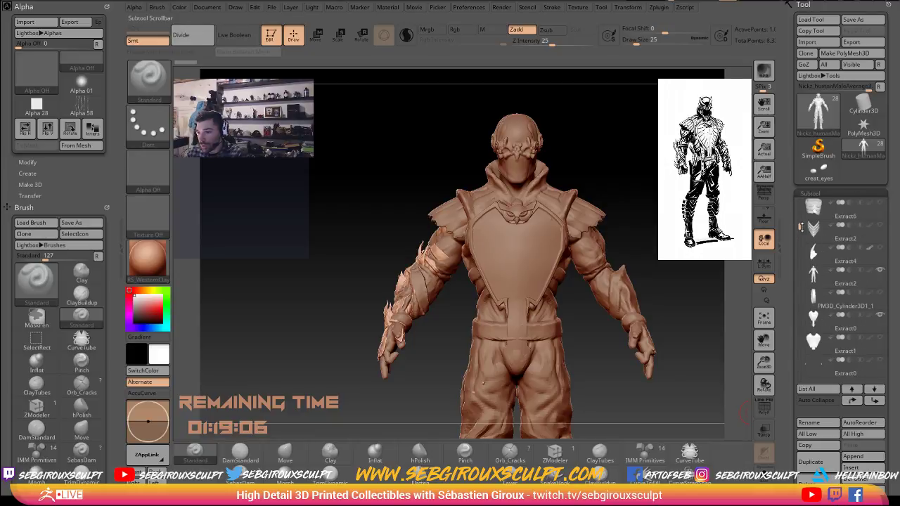
left_click(813, 277)
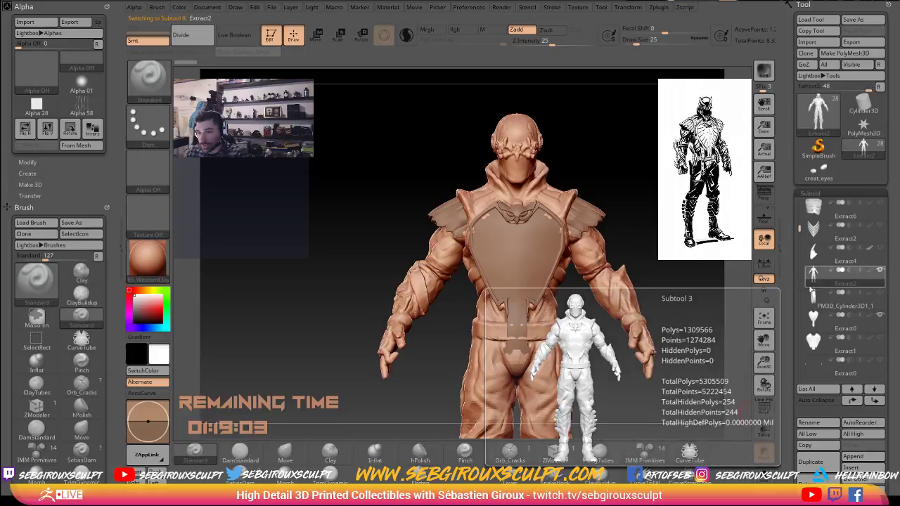
left_click_drag(800, 226, 803, 199)
mouse_move(815, 253)
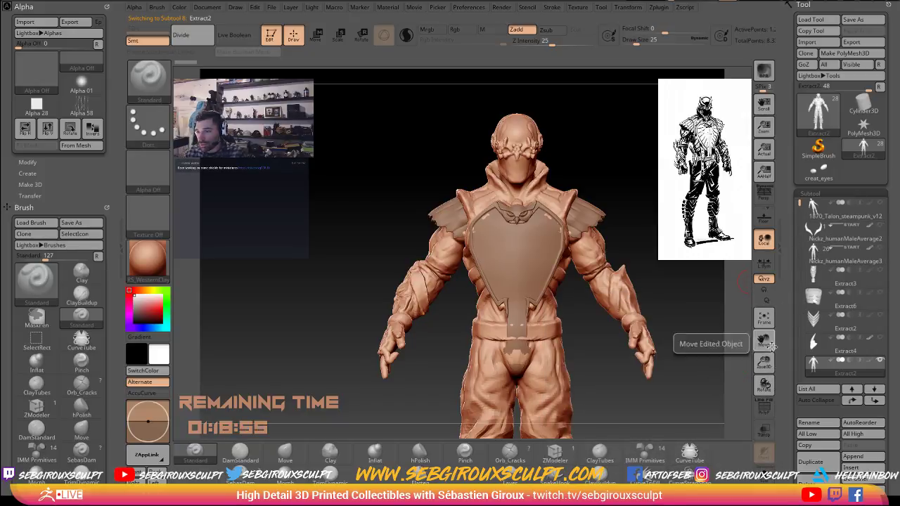
Select the shoulder cover subtool Extract2 and frame the upper body from the front.
right_click_drag(394, 165, 451, 203, "ctrl")
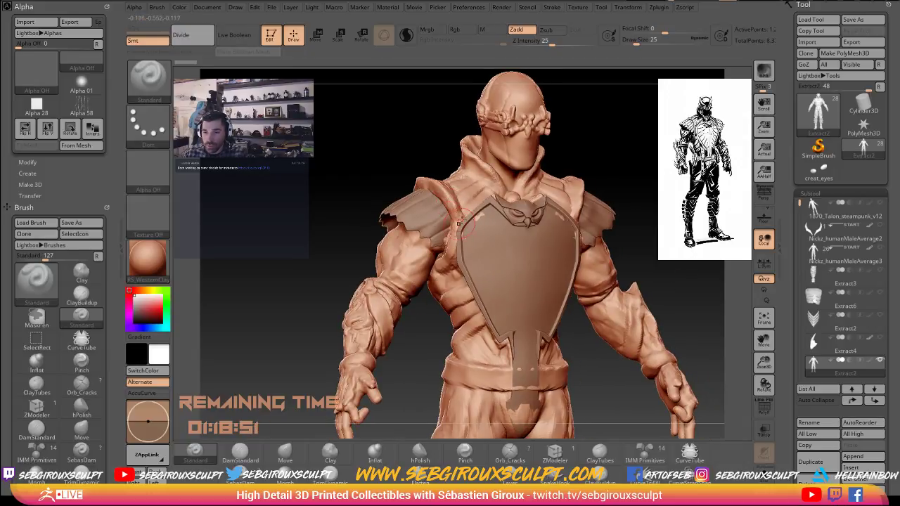
right_click_drag(382, 211, 411, 209)
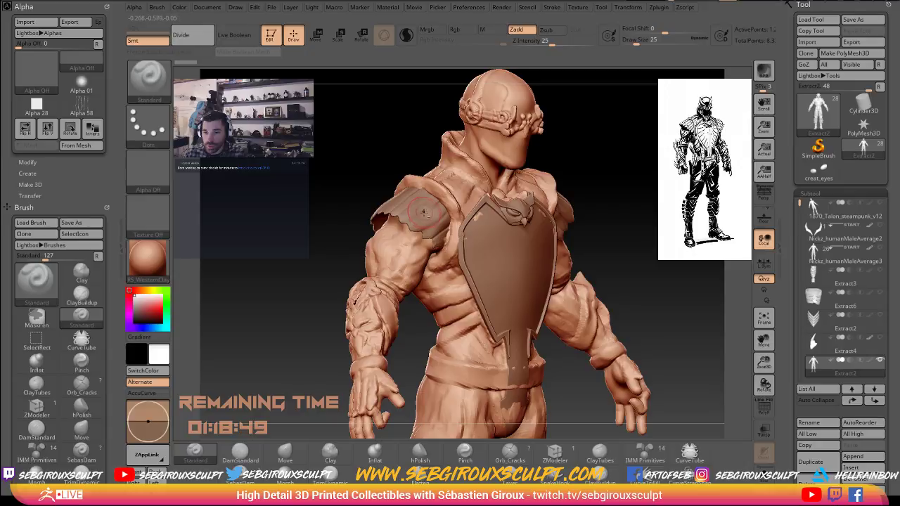
left_click(411, 209, "alt")
right_click_drag(653, 174, 613, 175)
right_click_drag(613, 176, 613, 200, "ctrl")
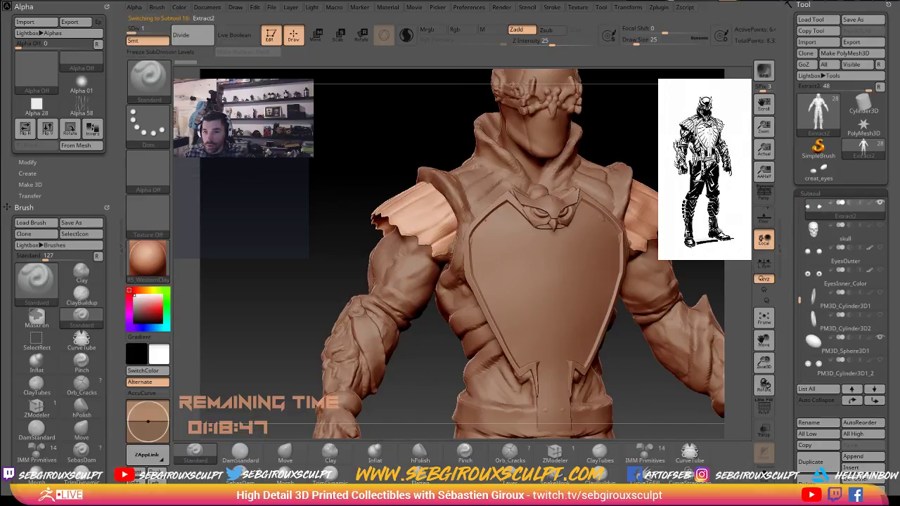
right_click_drag(650, 168, 631, 161)
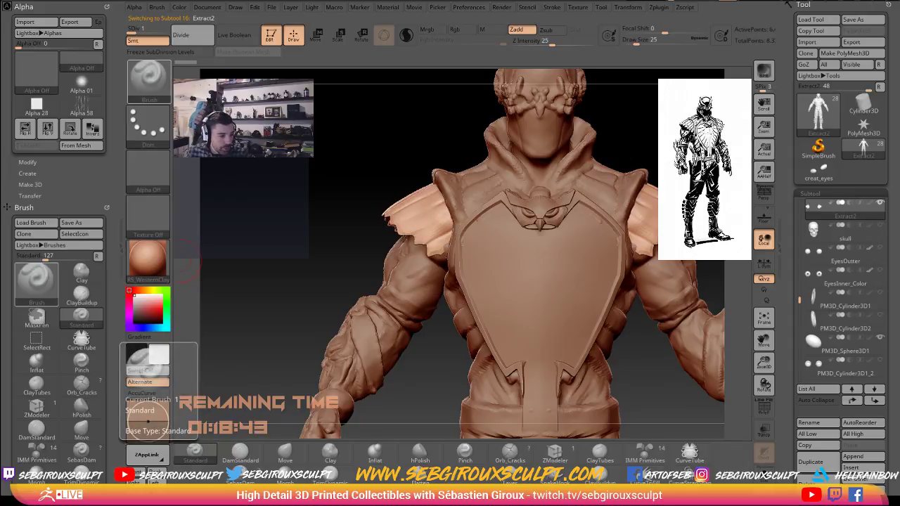
Study the armour in the reference drawing Talon_Ref_v1.png and return to the sculpt in ZBrush.
key("alt+Tab")
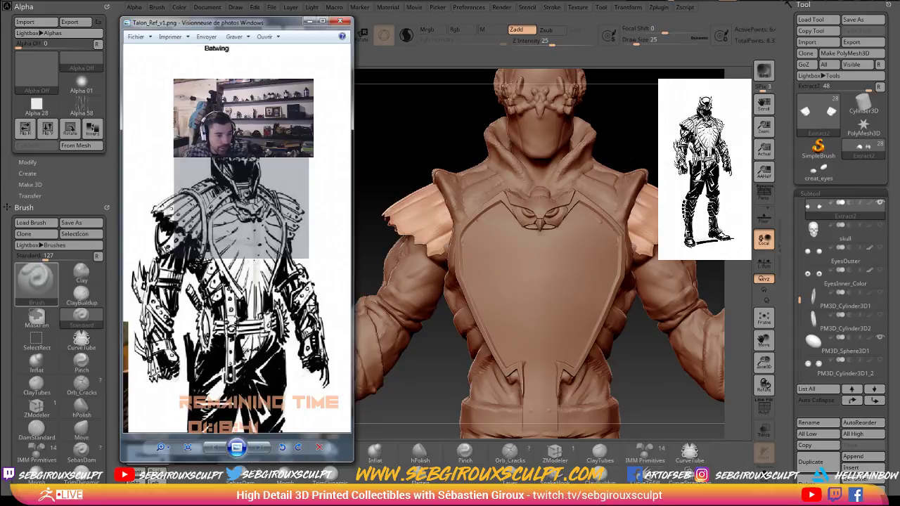
key("alt+Tab")
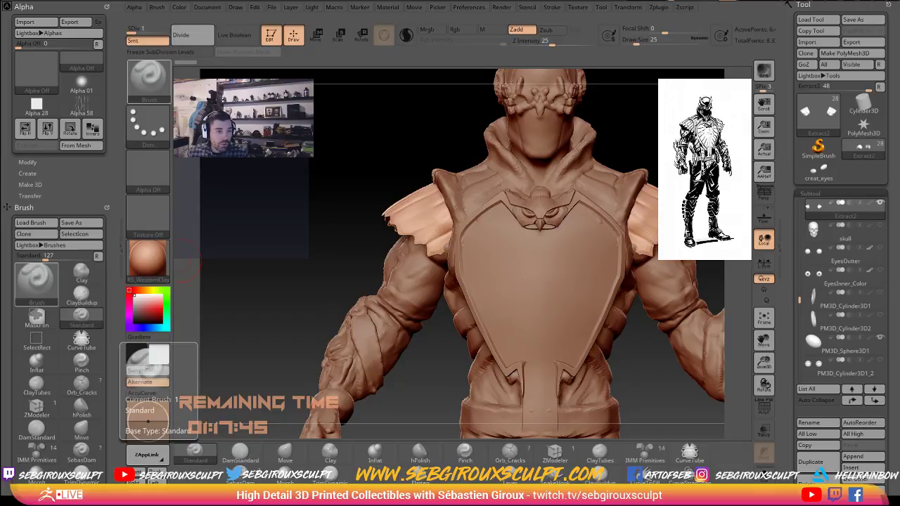
key("ctrl+s")
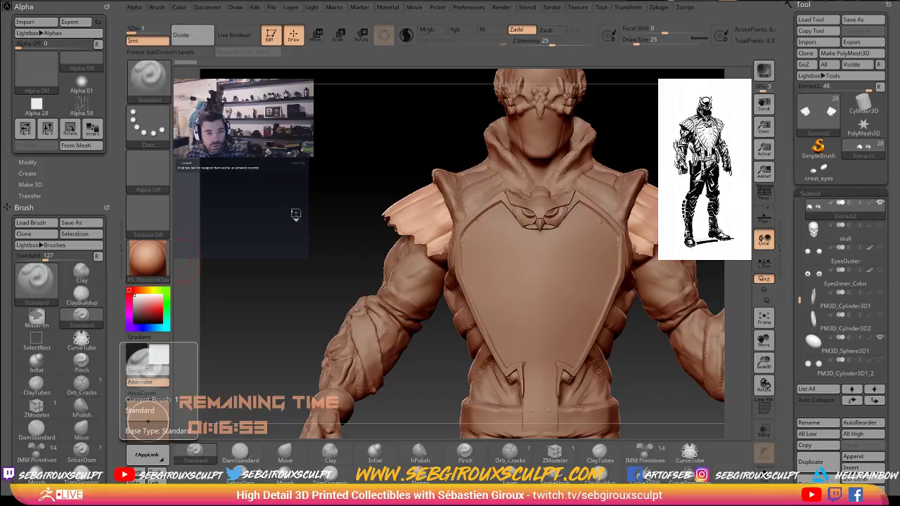
Choose the Move brush for reshaping the shoulder cover and bring the cover into a closer view.
mouse_move(294, 211)
left_mouse_down()
mouse_move(309, 210)
mouse_move(316, 251)
mouse_move(309, 235)
left_mouse_up()
key("b")
key("m")
key("v")
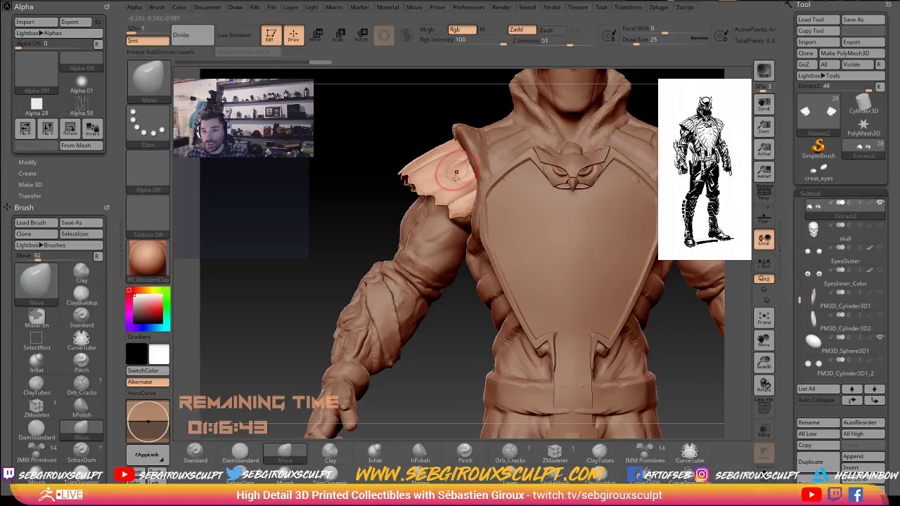
Reshape the shoulder cover with the Move brush at draw size 37, adjusting its front surface and the lower rear corner.
left_click_drag(456, 173, 455, 174)
mouse_move(326, 146)
left_mouse_down()
mouse_move(453, 149)
mouse_move(427, 135)
mouse_move(384, 137)
left_mouse_up()
key("space")
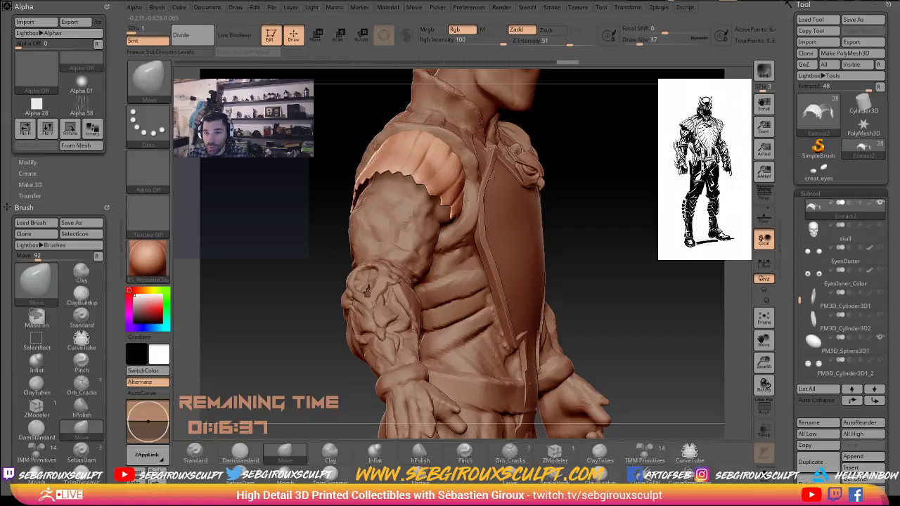
left_click_drag(315, 134, 380, 162)
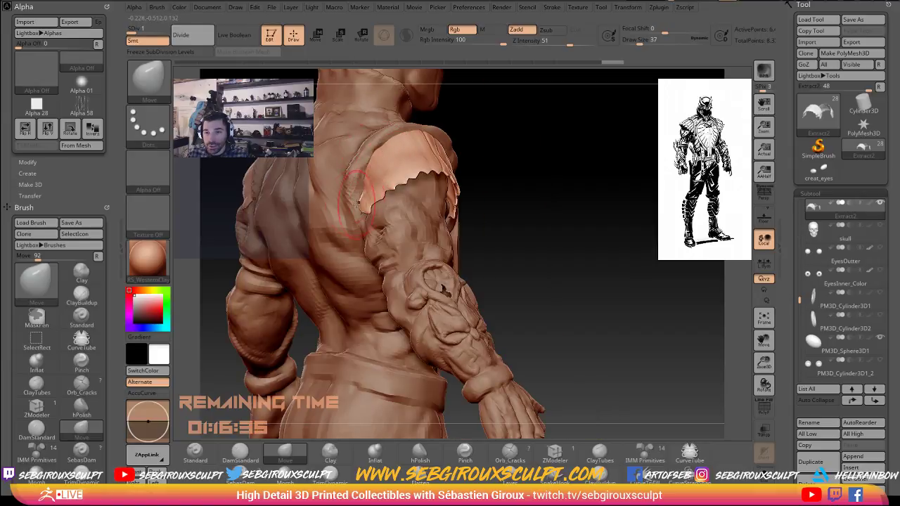
left_click_drag(367, 205, 367, 189)
right_click(367, 188)
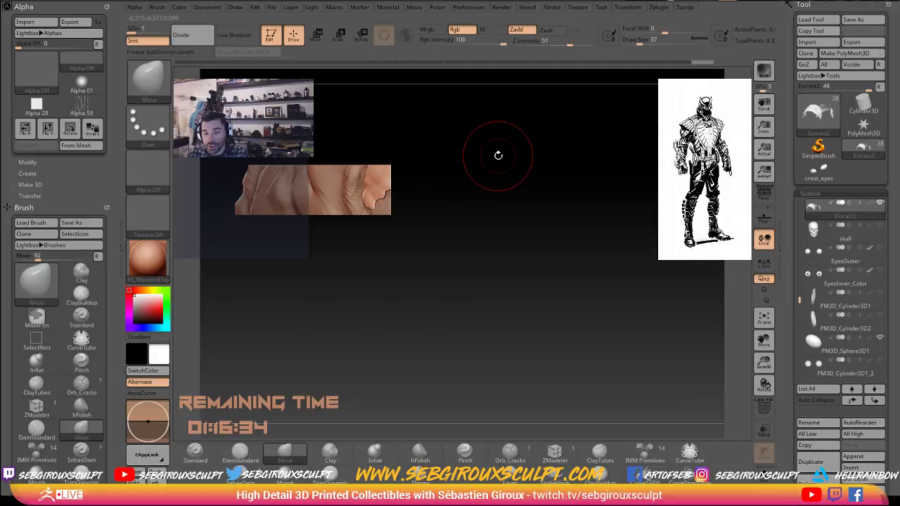
left_click_drag(498, 156, 466, 156)
left_click_drag(368, 186, 343, 190)
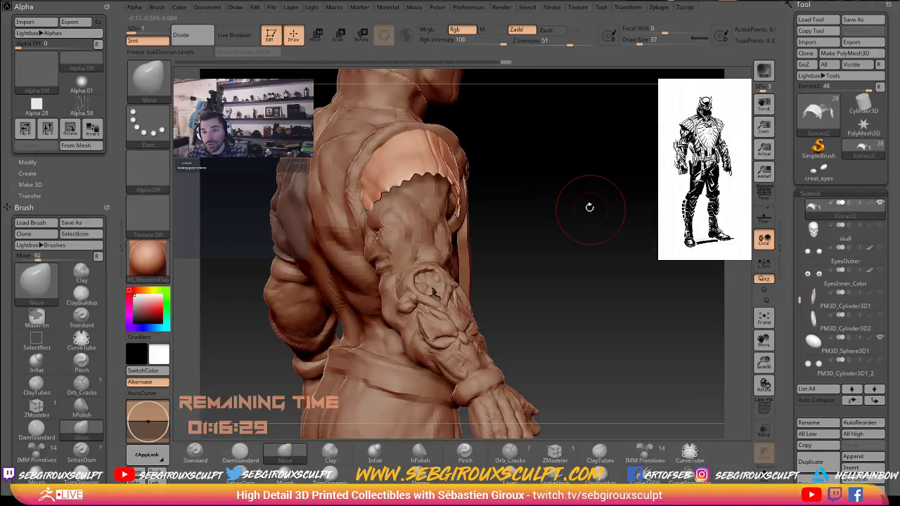
Refine the shoulder covers with further Move strokes, fitting them closer to the shoulders from the front and rear.
mouse_move(592, 207)
left_mouse_down()
mouse_move(523, 200)
mouse_move(615, 220)
mouse_move(628, 245)
mouse_move(641, 217)
mouse_move(605, 209)
left_mouse_up()
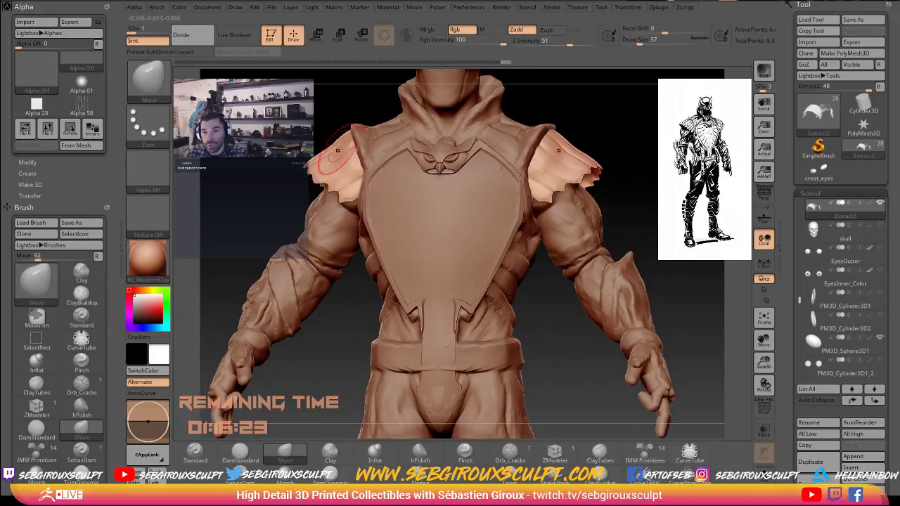
mouse_move(338, 150)
left_mouse_down()
mouse_move(325, 147)
mouse_move(335, 156)
mouse_move(326, 147)
mouse_move(324, 167)
mouse_move(363, 169)
left_mouse_up()
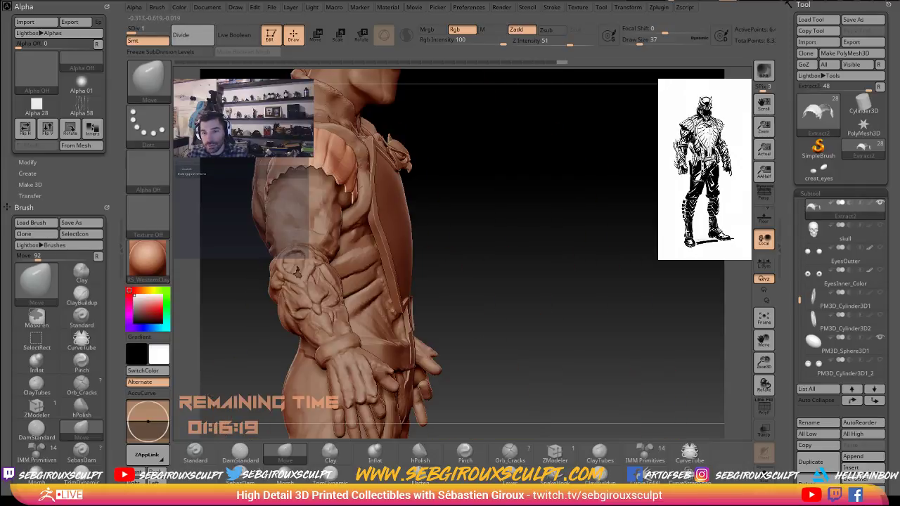
left_click_drag(296, 272, 322, 271)
left_click_drag(291, 169, 292, 162)
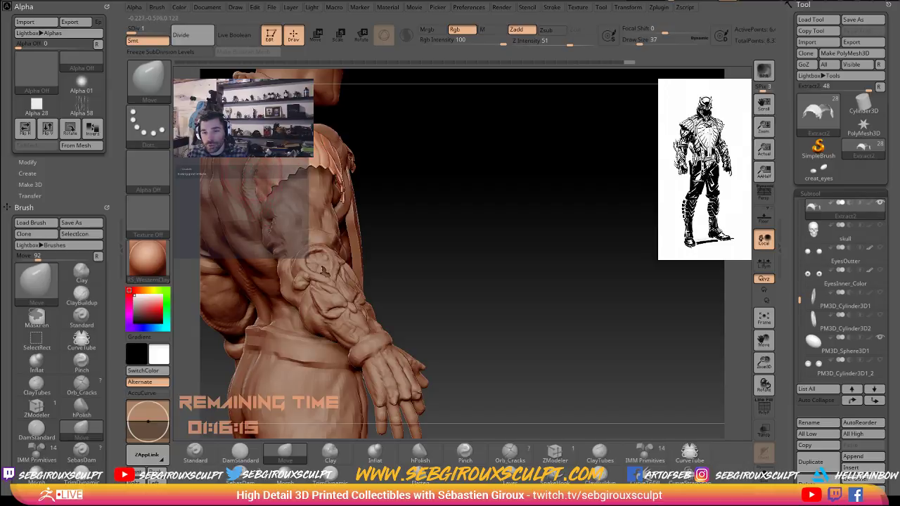
left_click_drag(432, 139, 315, 166)
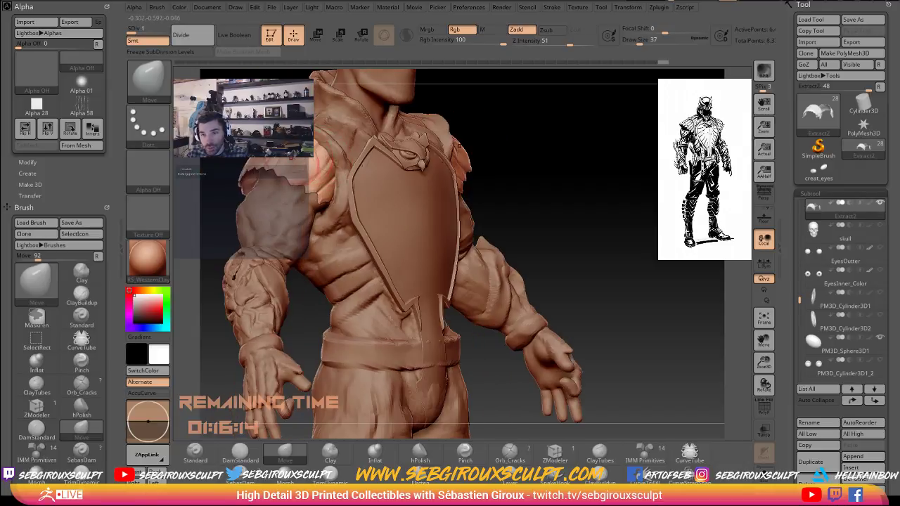
left_click_drag(555, 167, 719, 298)
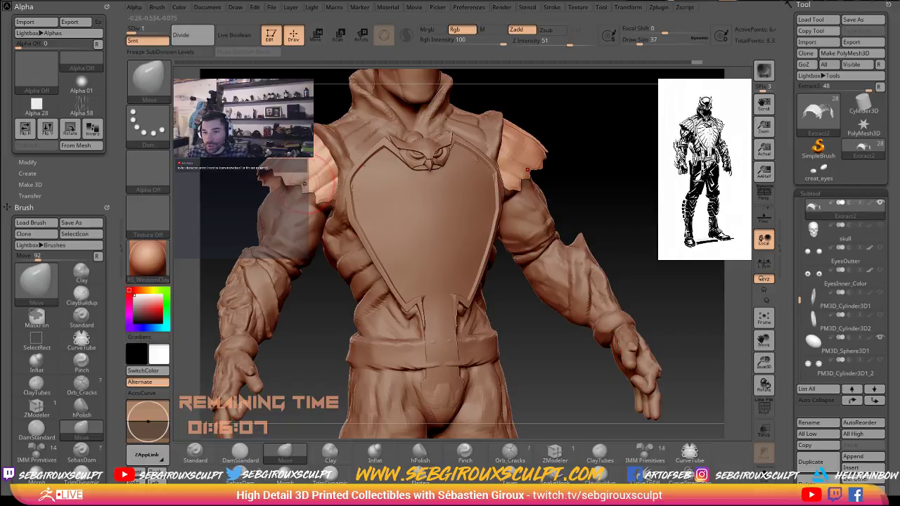
Mask a diagonal band across the front of the shoulder covers with the MaskPen brush at draw size 18.
key("space")
left_click_drag(308, 182, 315, 181)
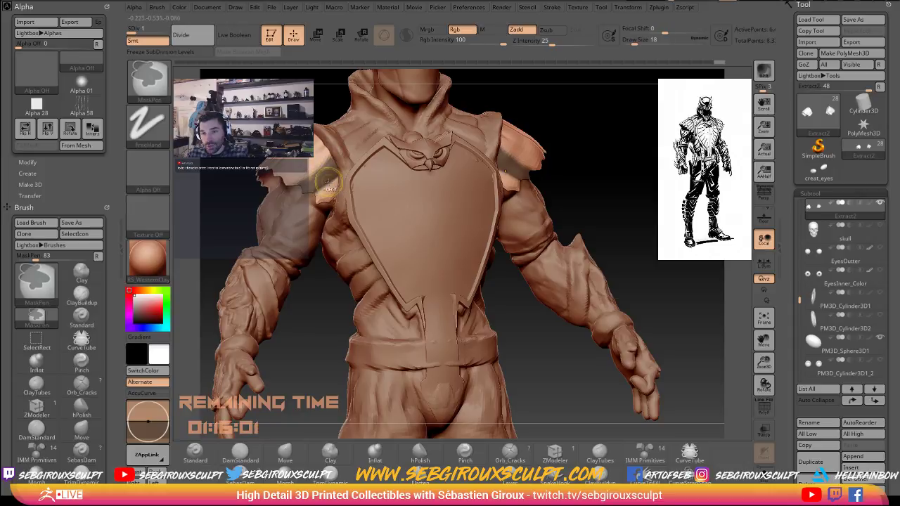
left_click_drag(328, 181, 311, 175, "ctrl")
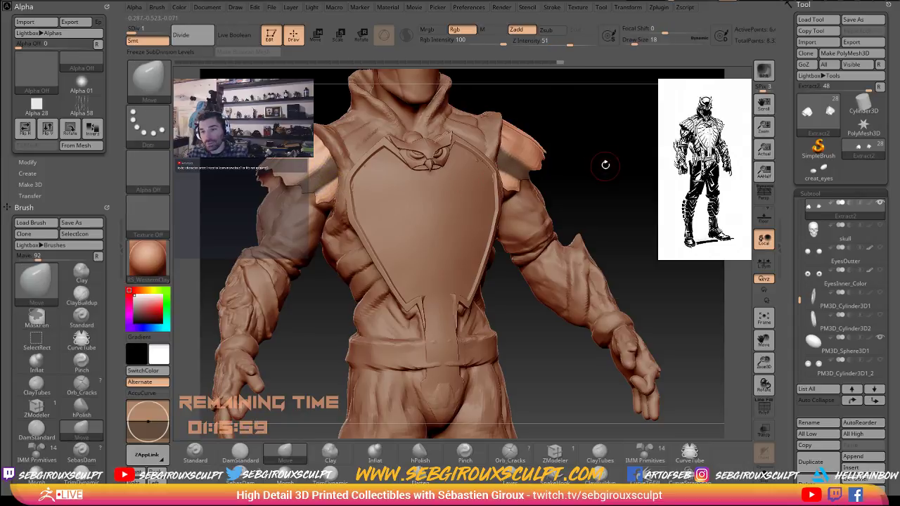
left_click_drag(606, 165, 759, 380)
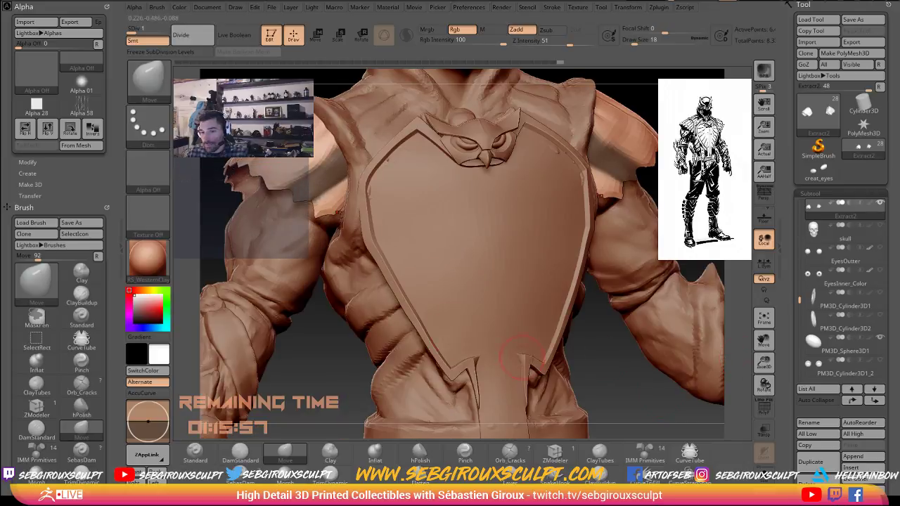
Open the subtool extraction settings for the masked shoulder covers and set S Smt to 0.
scroll(788, 439, "down", 1)
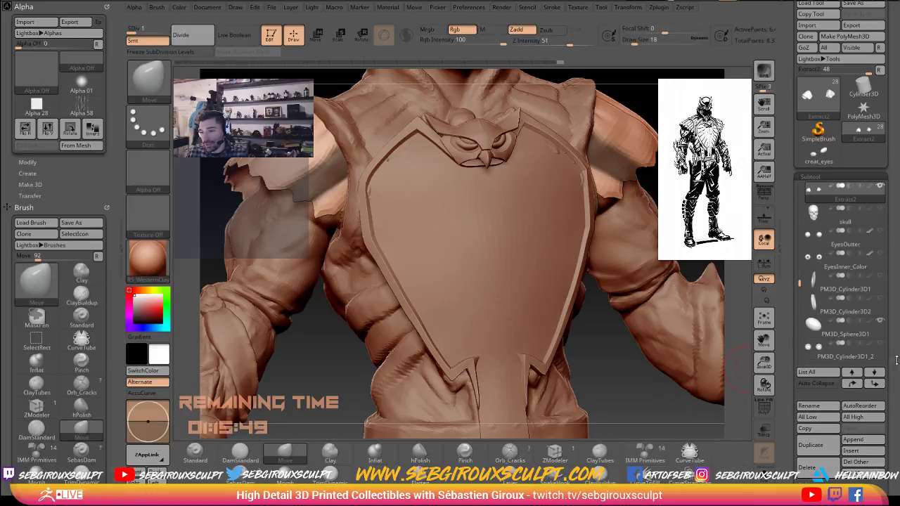
mouse_move(896, 360)
left_mouse_down()
mouse_move(896, 407)
mouse_move(898, 289)
mouse_move(898, 363)
left_mouse_up()
left_click_drag(898, 305, 898, 326)
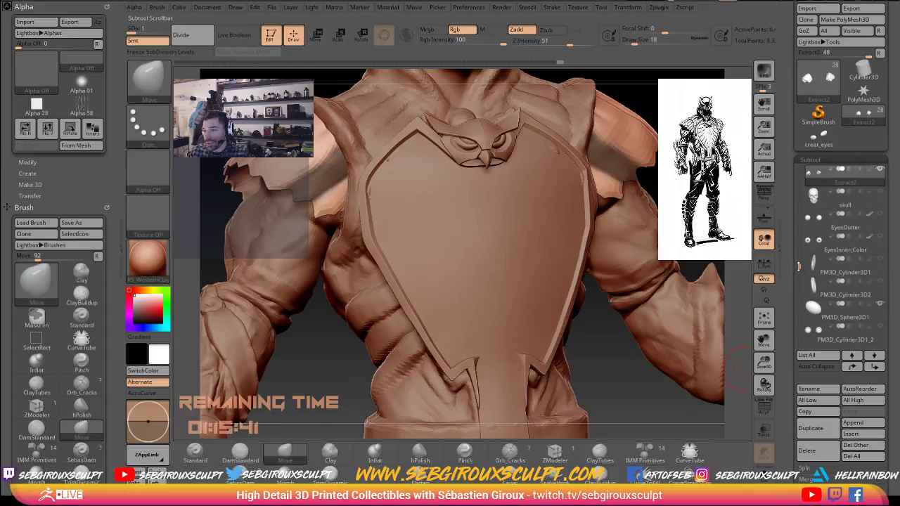
left_click_drag(799, 261, 799, 256)
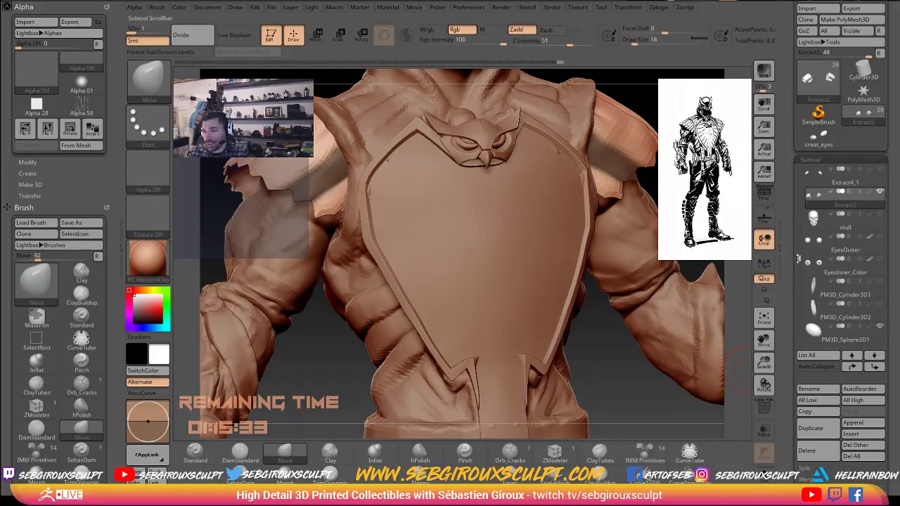
left_click_drag(801, 254, 799, 260)
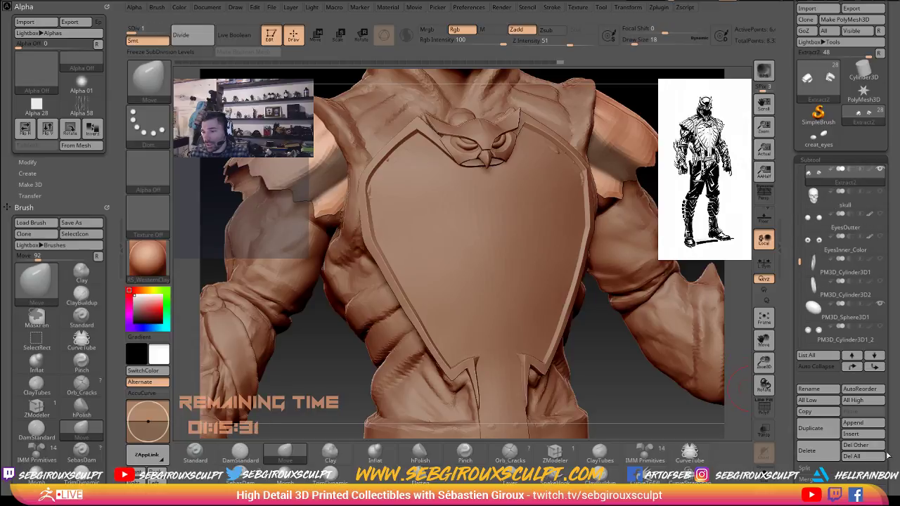
scroll(844, 461, "down", 4)
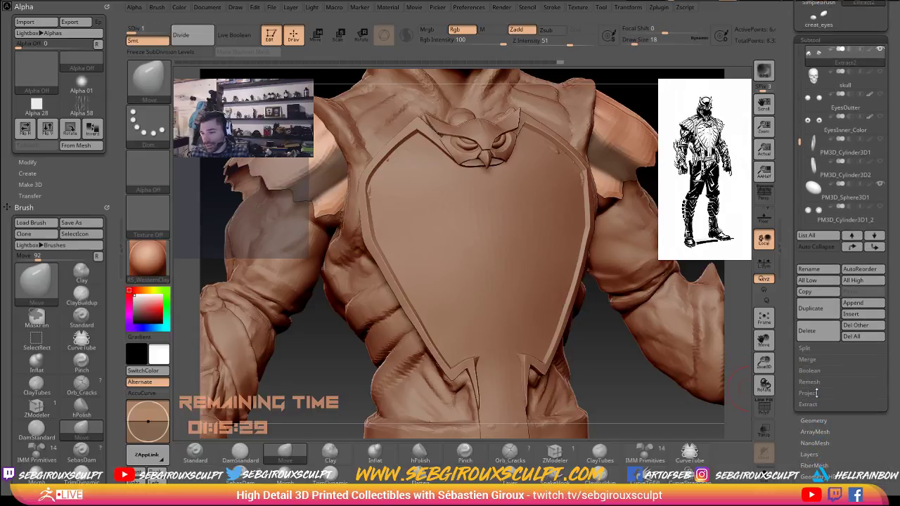
left_click(808, 404)
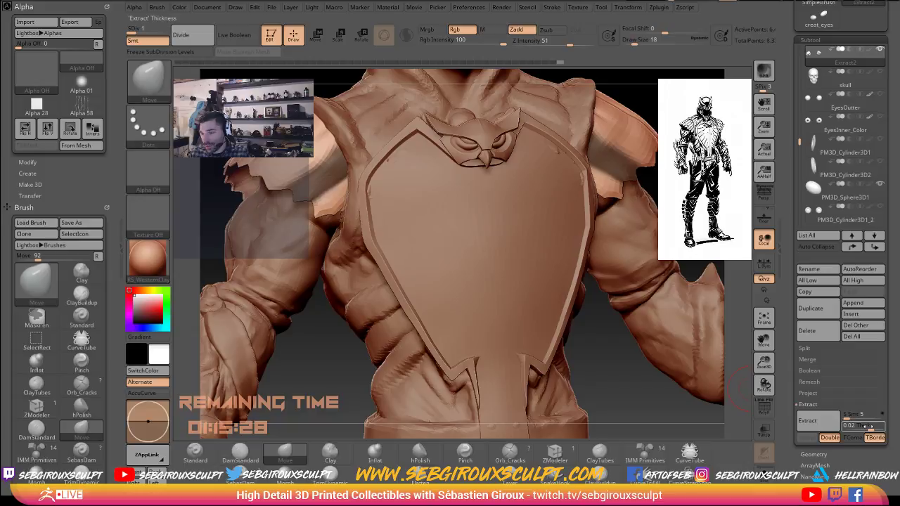
left_click(818, 421)
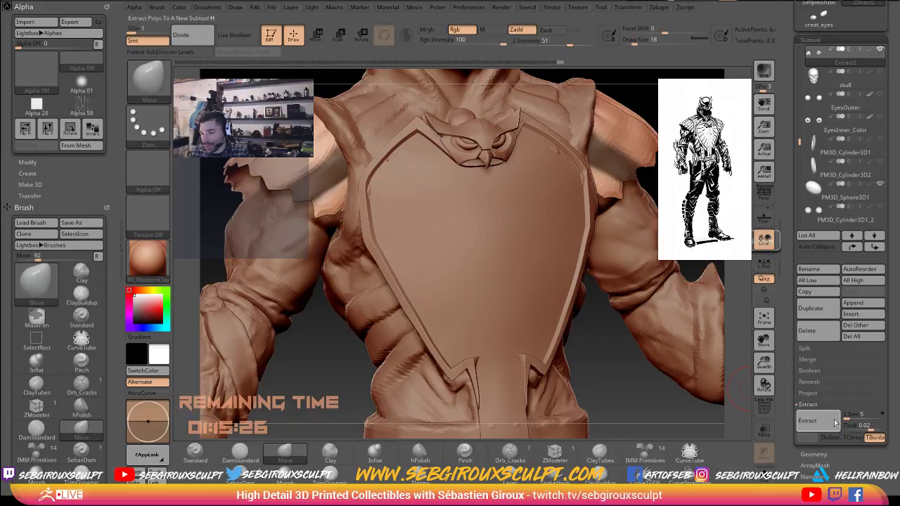
left_click_drag(848, 416, 837, 416)
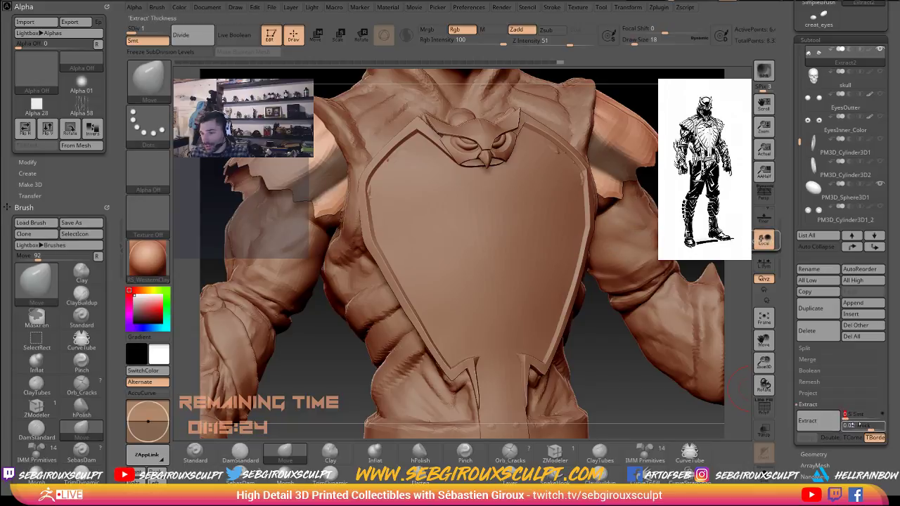
Extract the masked band as a new subtool with a thickness of 0.02 and inspect it from the side.
left_click(815, 422)
left_click(806, 437)
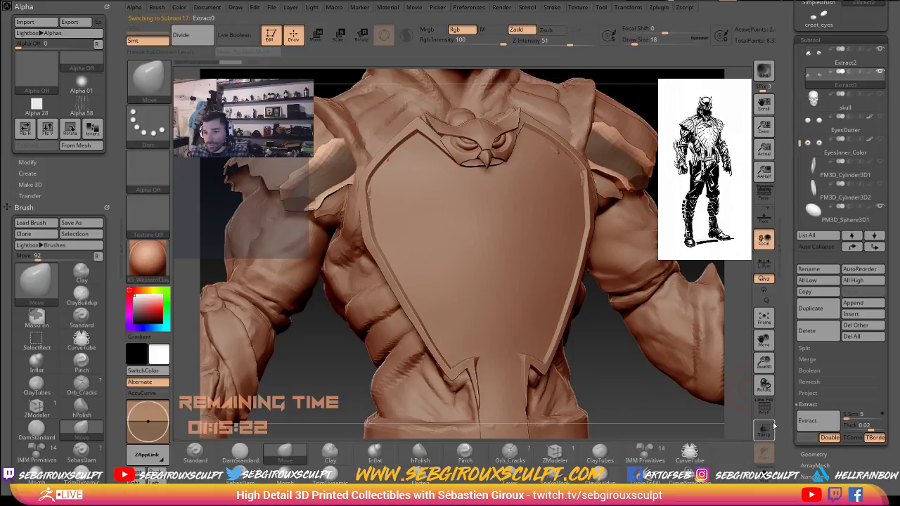
mouse_move(634, 397)
left_mouse_down()
mouse_move(640, 402)
mouse_move(626, 261)
left_mouse_up()
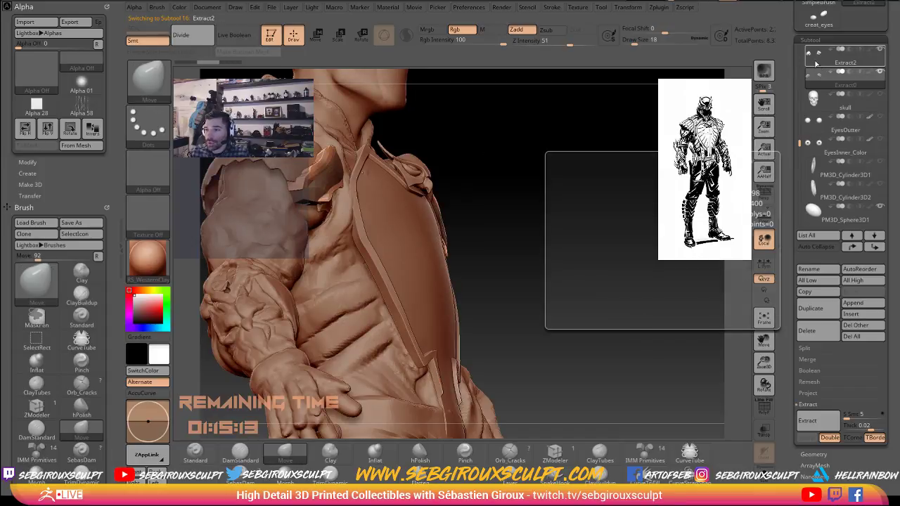
Delete the newly extracted band subtool Extract0 after comparing it with the shoulder covers.
left_click(815, 62)
left_click(813, 86)
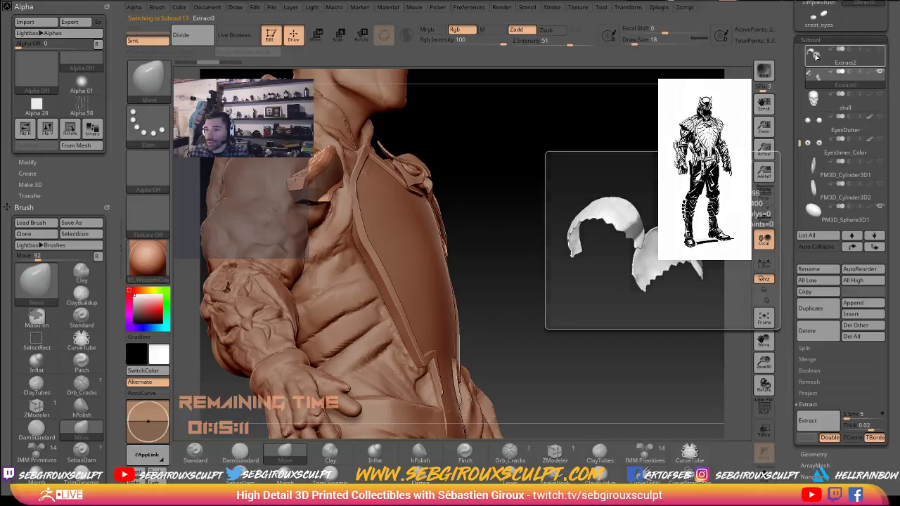
left_click(806, 331)
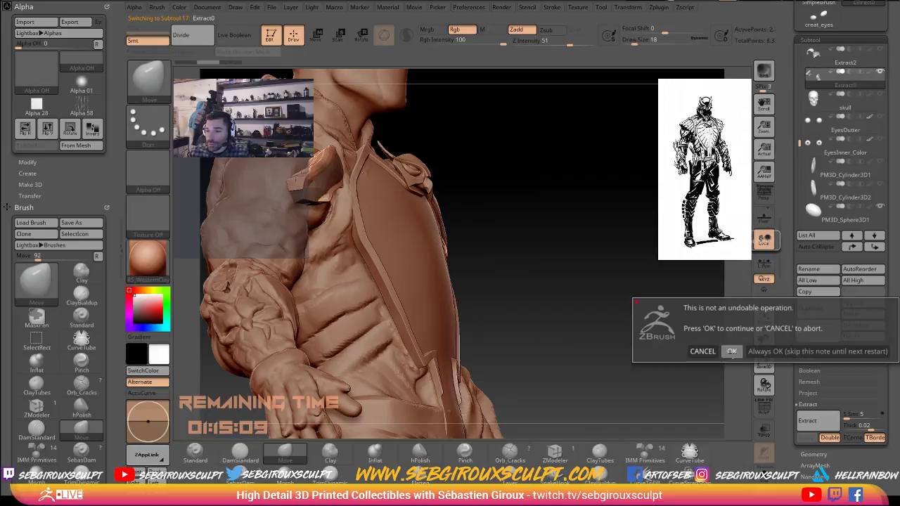
left_click(733, 349)
left_click_drag(583, 268, 606, 260)
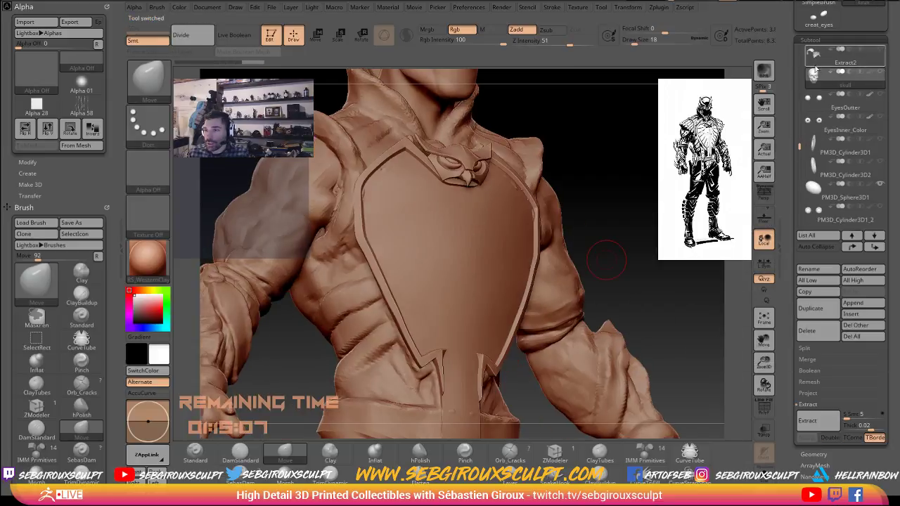
Show and reselect the shoulder covers Extract2, then extract their masked band as a new subtool with thickness 0.
left_click(882, 50)
left_click(818, 58)
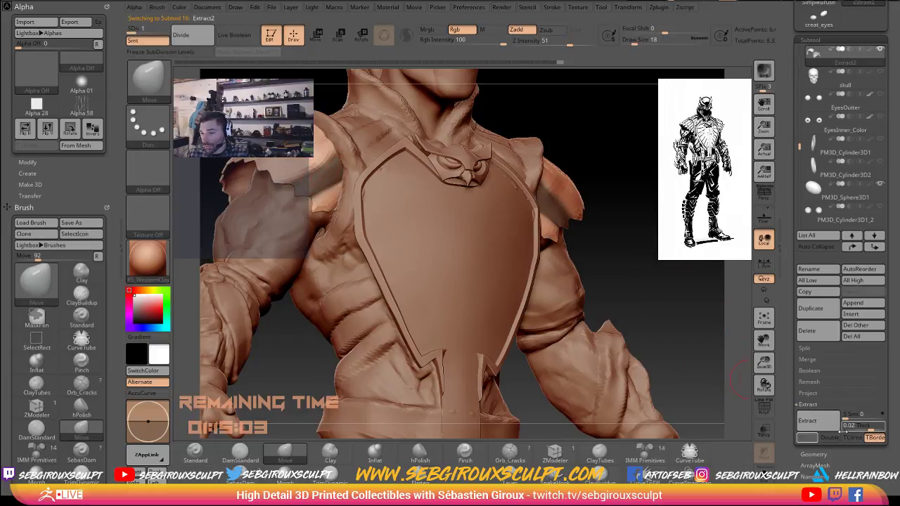
type("0")
key("Return")
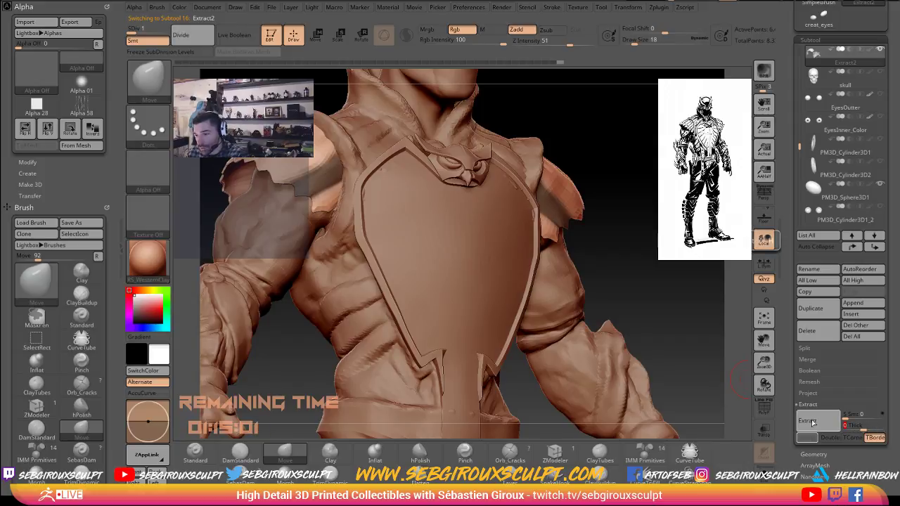
left_click(808, 422)
left_click(807, 438)
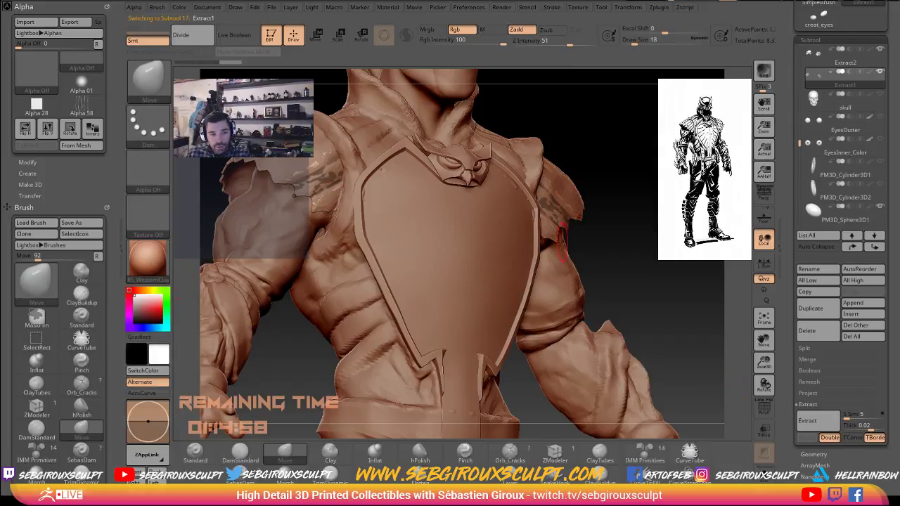
Check the polygon wireframe of the extracted band up close and isolate the band in Solo mode.
mouse_move(609, 241)
left_mouse_down()
mouse_move(632, 225)
mouse_move(655, 227)
mouse_move(559, 285)
left_mouse_up()
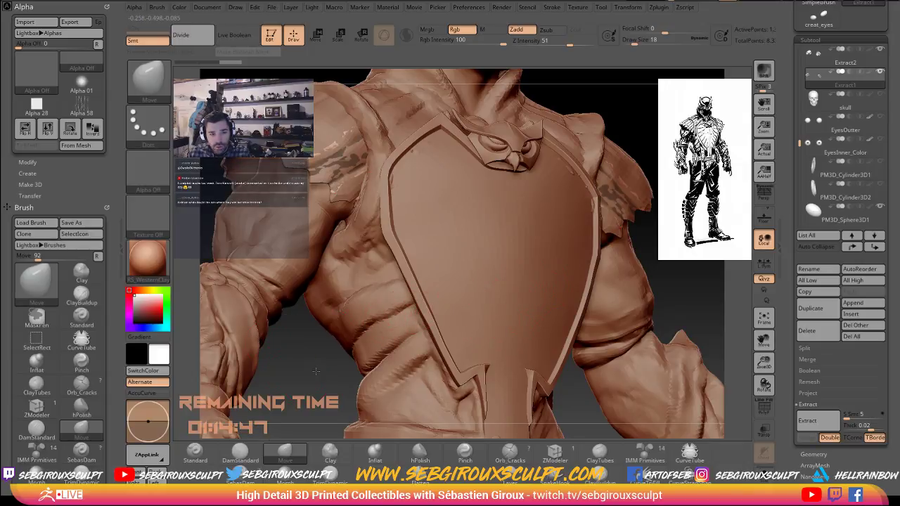
left_click_drag(316, 372, 321, 377)
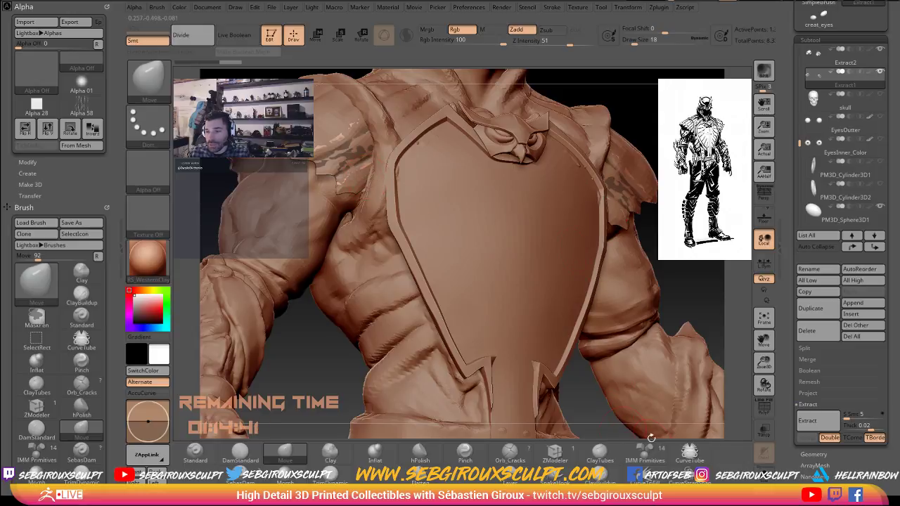
left_click(770, 415)
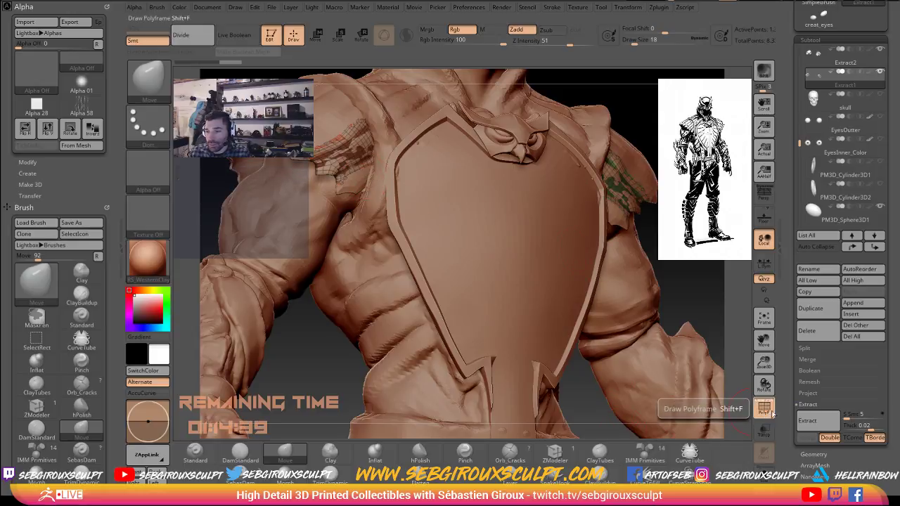
left_click(765, 476)
left_click_drag(604, 327, 571, 300)
Swap the drawing colours, set the active colour to white, and turn the isolated band to inspect its surface.
key("v")
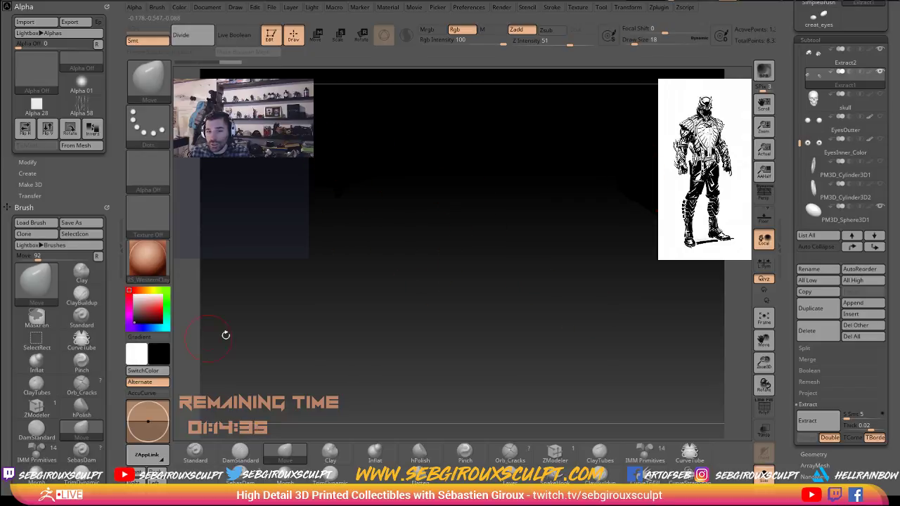
left_click(135, 296)
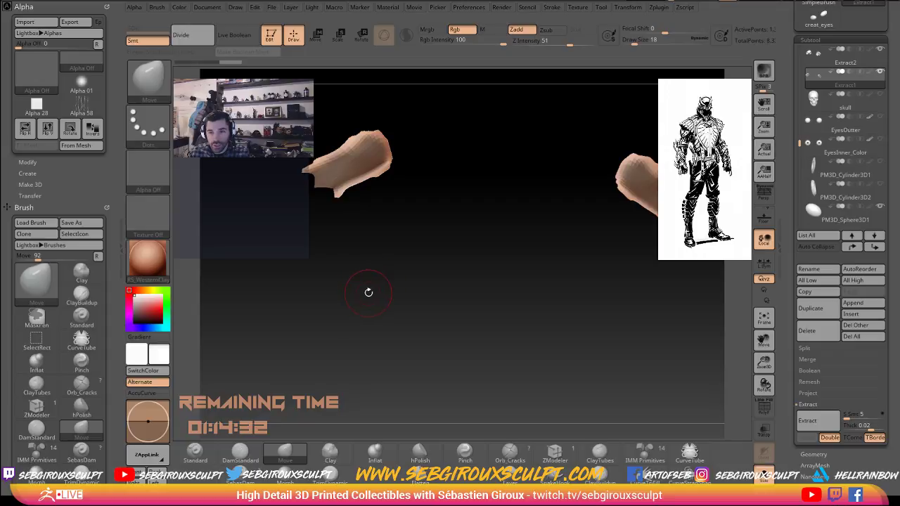
key("space")
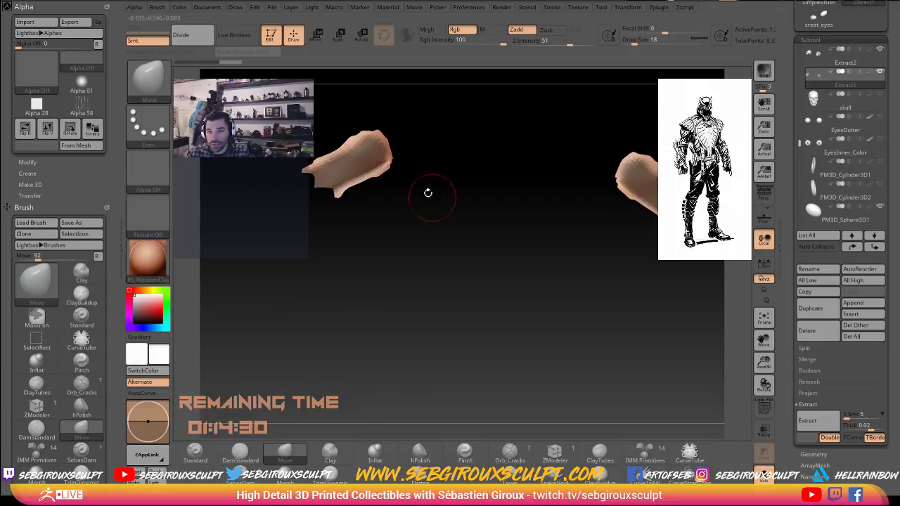
left_click_drag(428, 193, 492, 255)
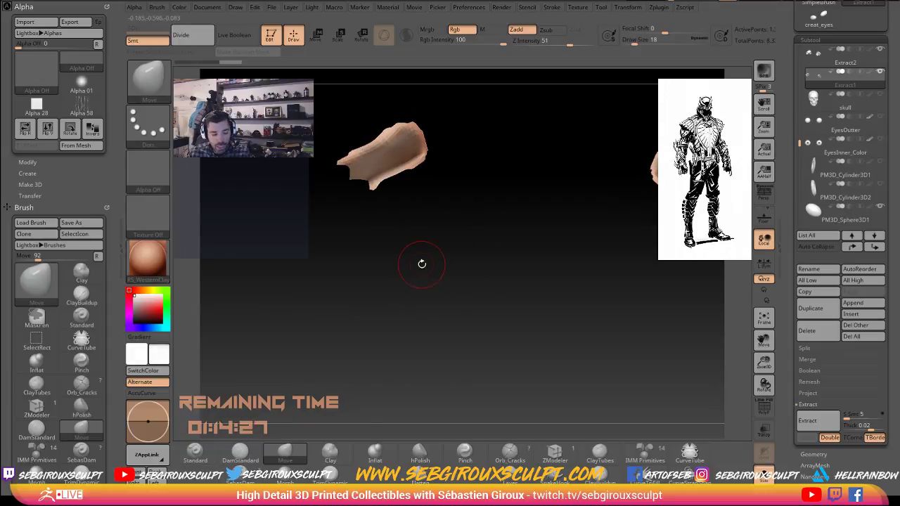
Test sampling a dark colour from the canvas and swapping it with white on the isolated bands.
key("c")
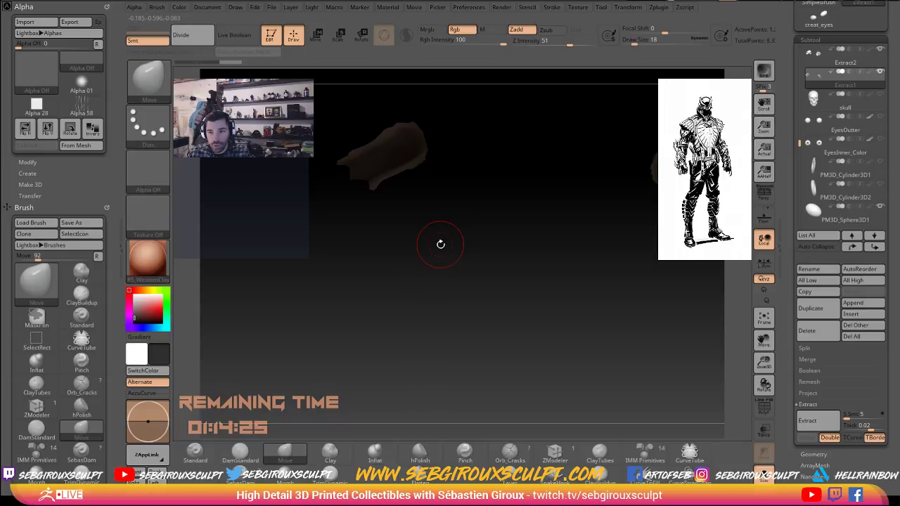
key("v")
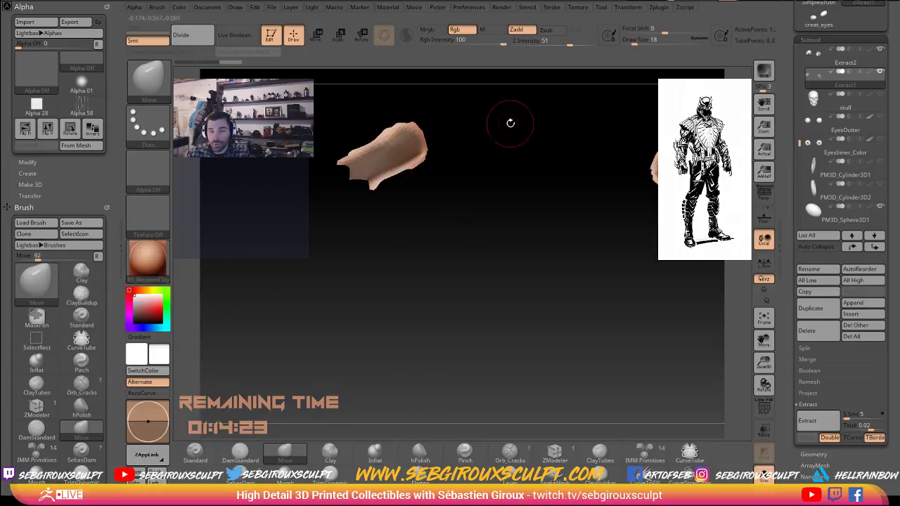
left_click_drag(588, 143, 562, 176)
Load the custom user interface configuration file.
left_click(465, 8)
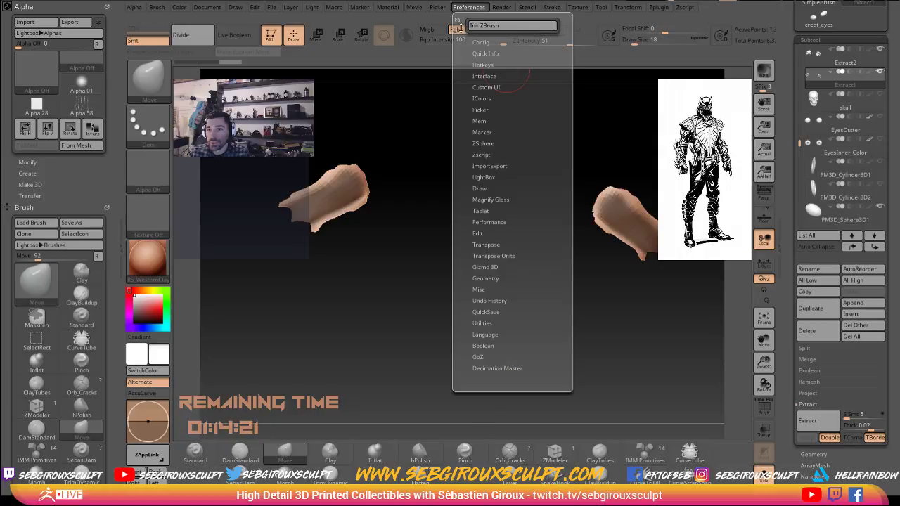
left_click(477, 42)
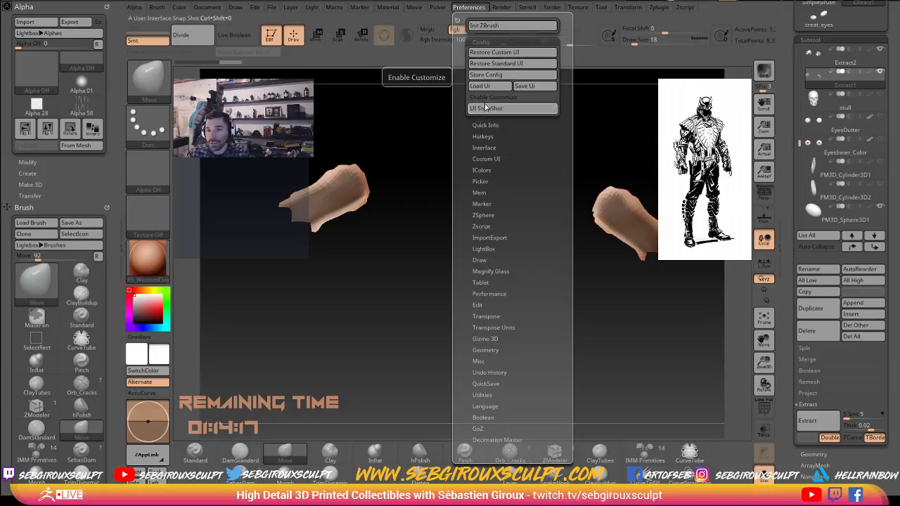
left_click(484, 136)
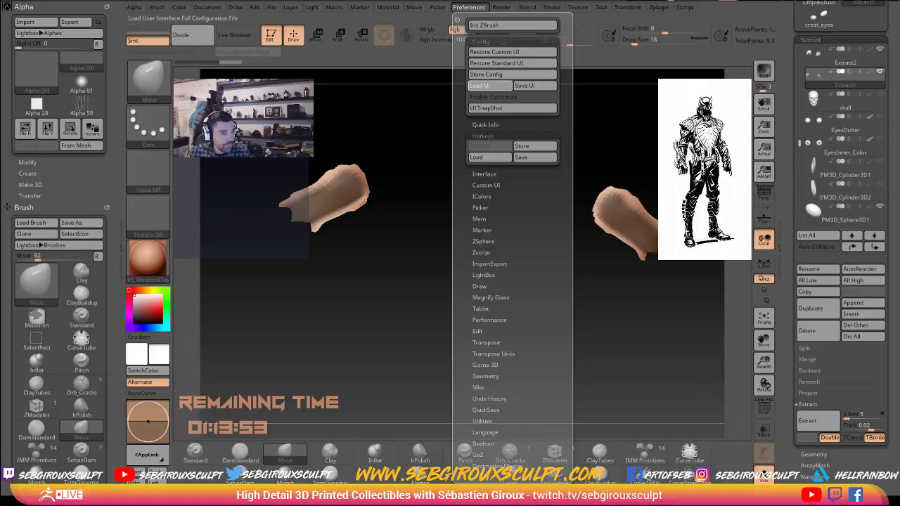
left_click(479, 85)
Store the loaded interface configuration and the current hotkeys as the startup defaults.
left_click(469, 7)
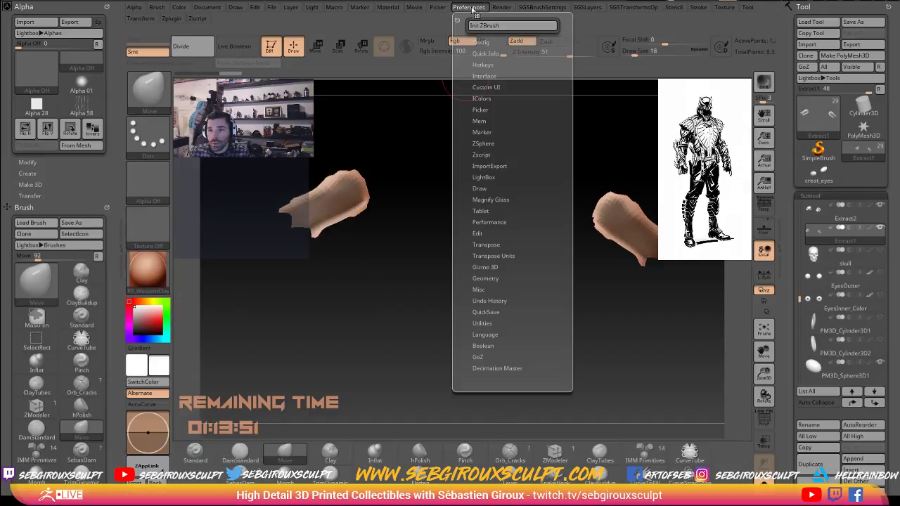
left_click(484, 43)
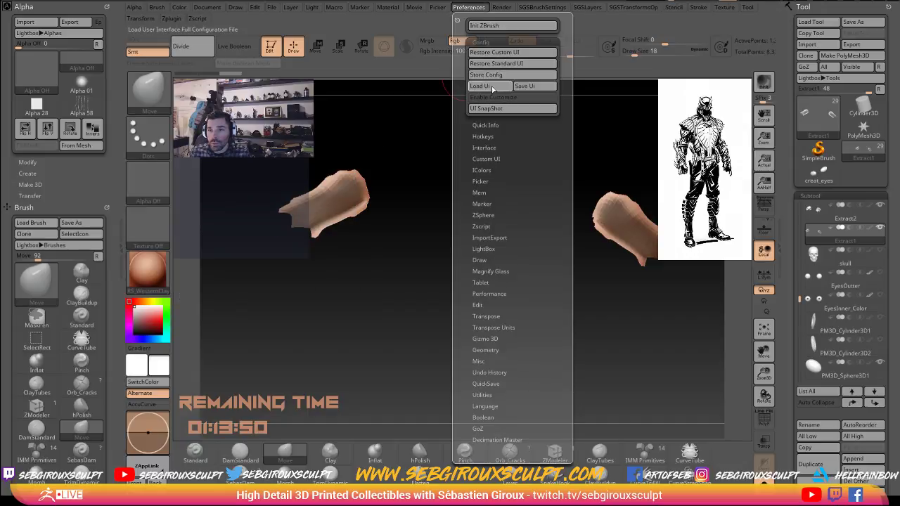
left_click(485, 75)
left_click(531, 280)
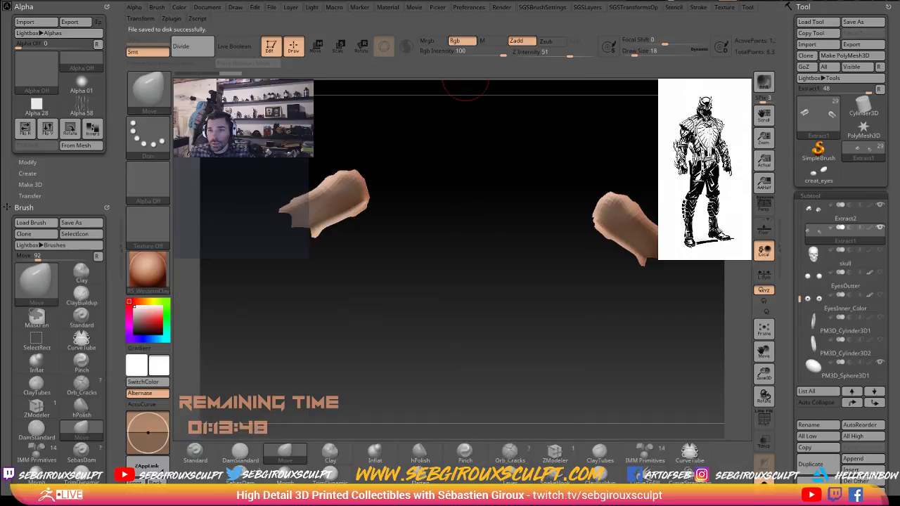
left_click(469, 7)
left_click(484, 136)
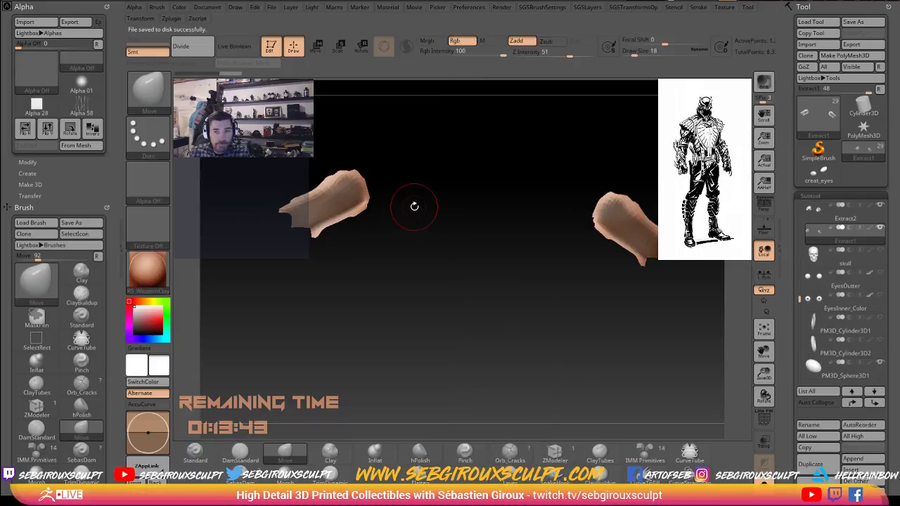
left_click(465, 8)
left_click(532, 145)
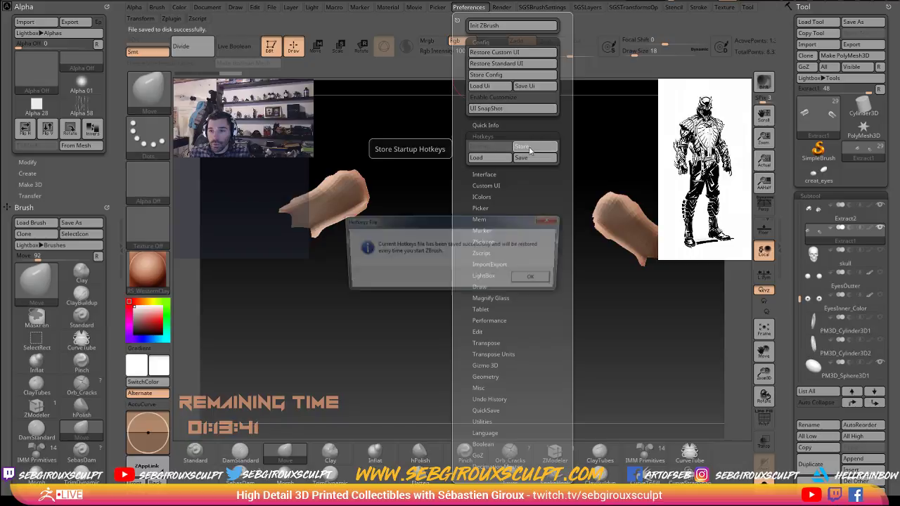
left_click(527, 283)
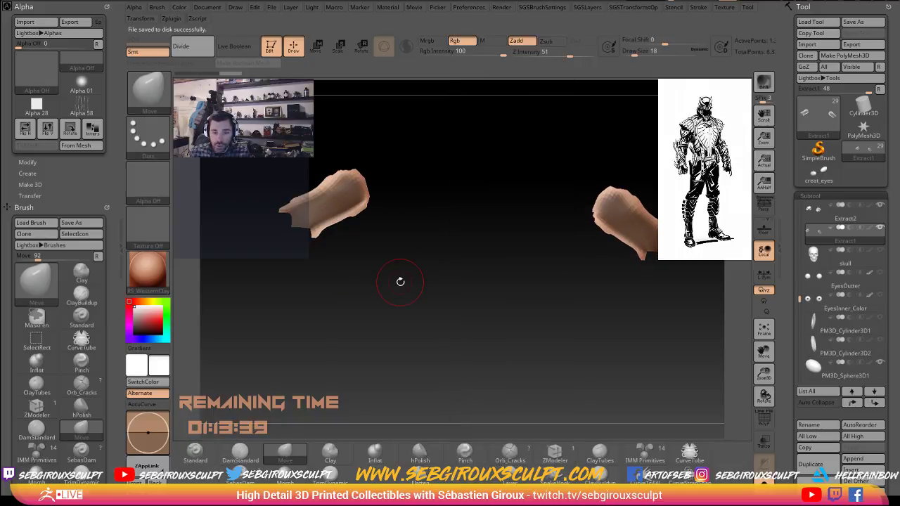
Turn the masked area of the extracted bands into its own polygroup and clear the mask.
key("space")
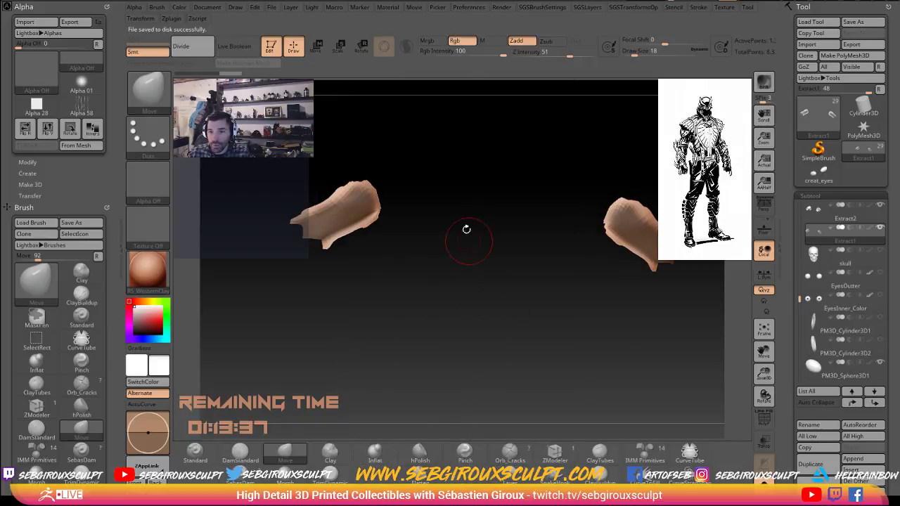
key("space")
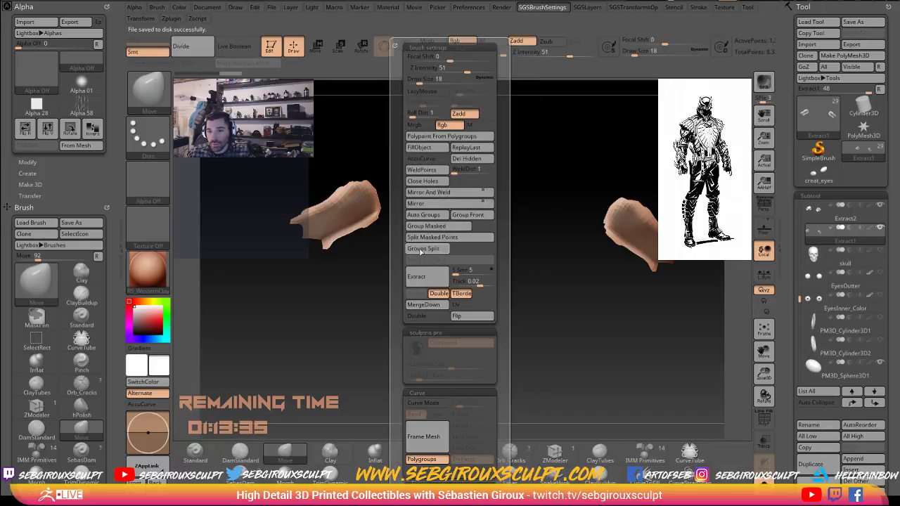
left_click(423, 227)
left_click_drag(532, 238, 544, 260, "alt")
left_click_drag(538, 248, 544, 267, "ctrl")
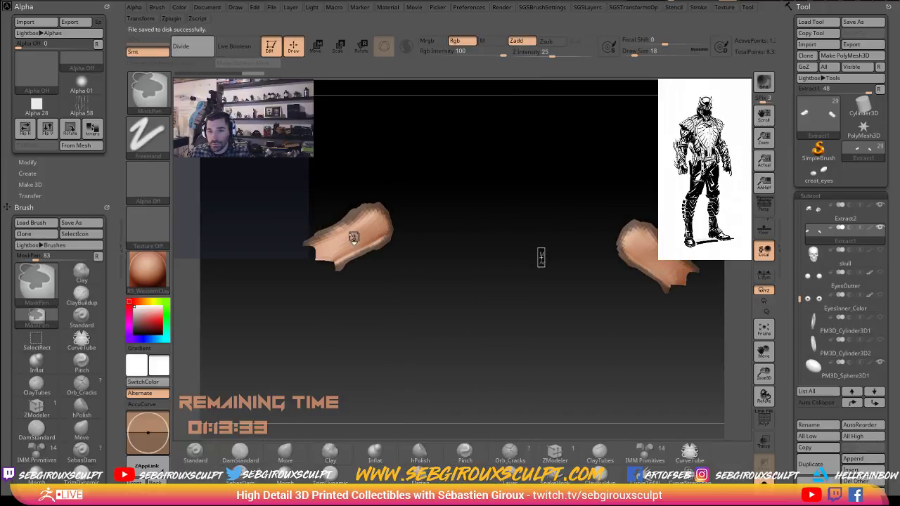
Keep only the single-surface polygroup of the bands visible and delete the hidden geometry with Del Hidden.
key("space")
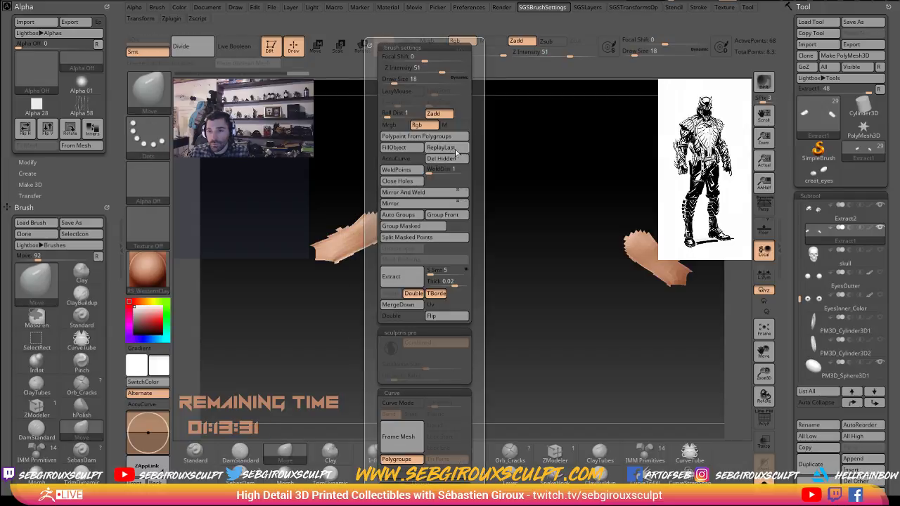
left_click(452, 159)
left_click_drag(526, 206, 547, 229, "alt")
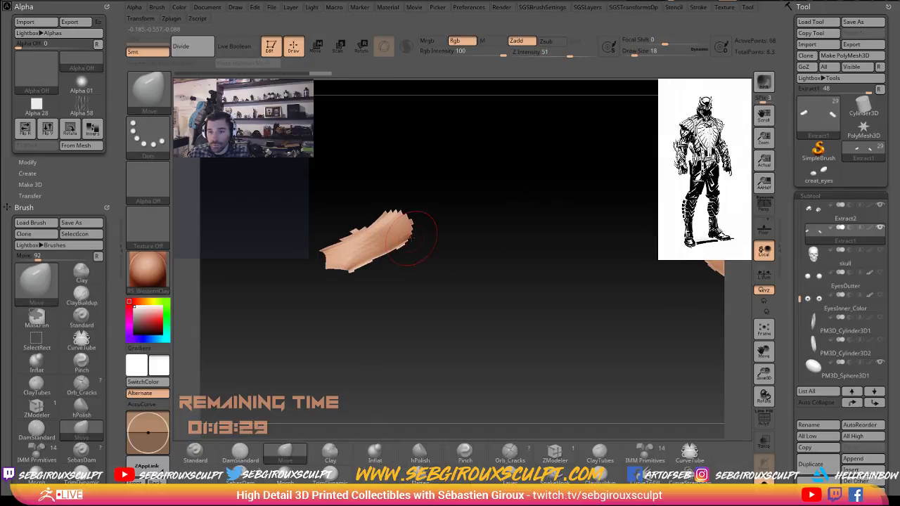
left_click_drag(480, 241, 493, 243, "alt")
Hide one of the two mirrored bands and delete the hidden geometry, keeping only the other band.
left_click_drag(261, 191, 487, 329, "ctrl+alt+shift")
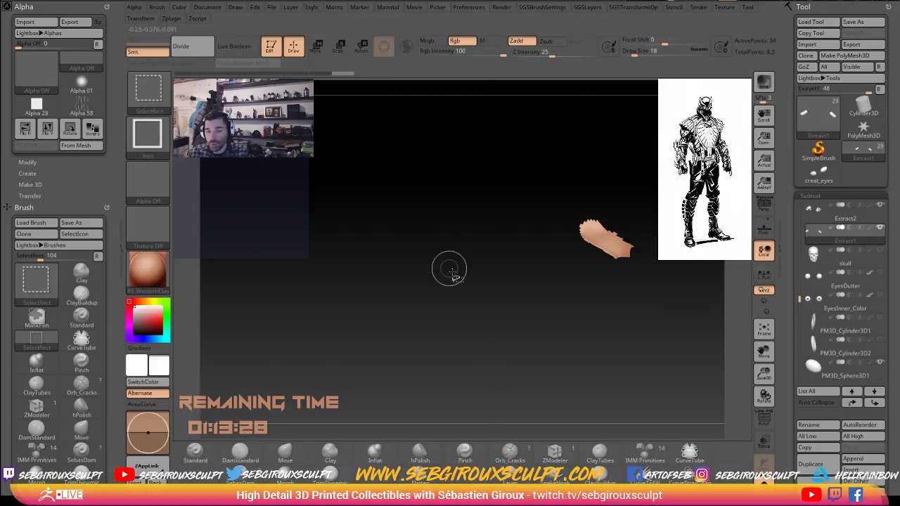
left_click(466, 259, "ctrl+shift")
left_click_drag(506, 158, 702, 316, "ctrl+alt+shift")
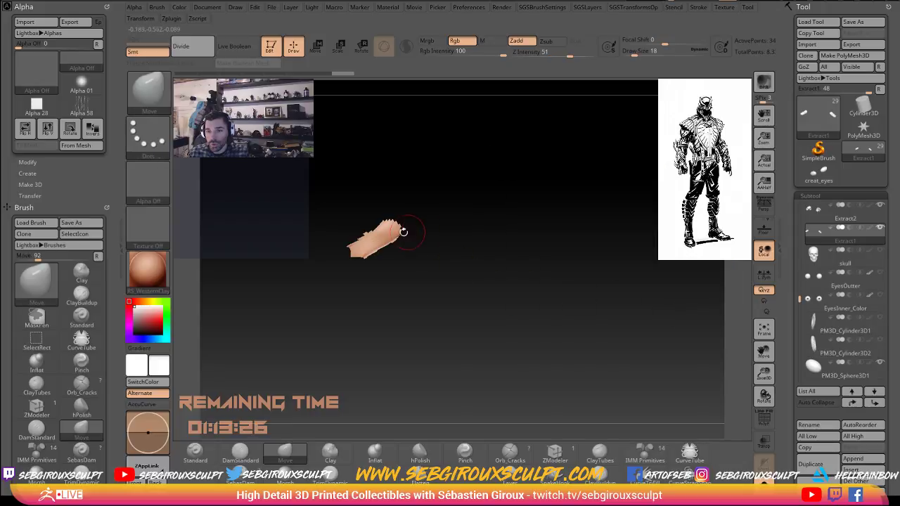
left_click_drag(378, 230, 422, 242)
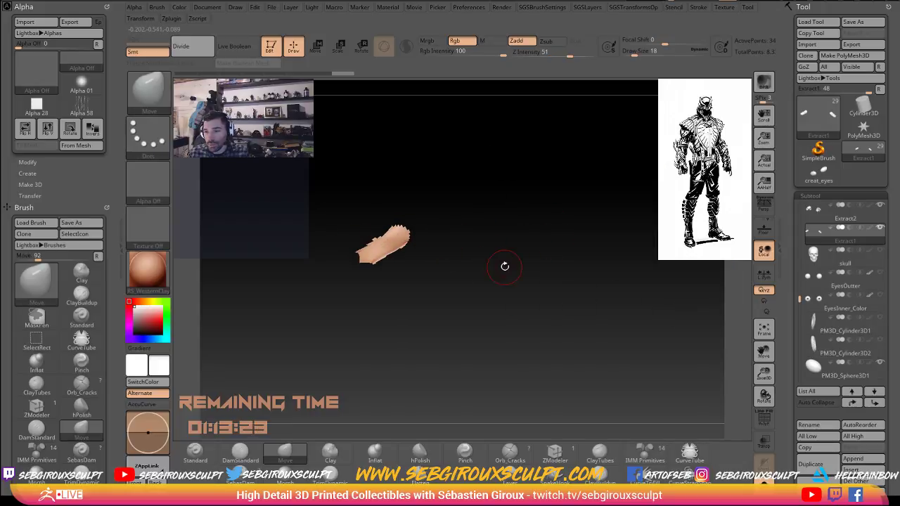
left_click_drag(505, 266, 490, 264)
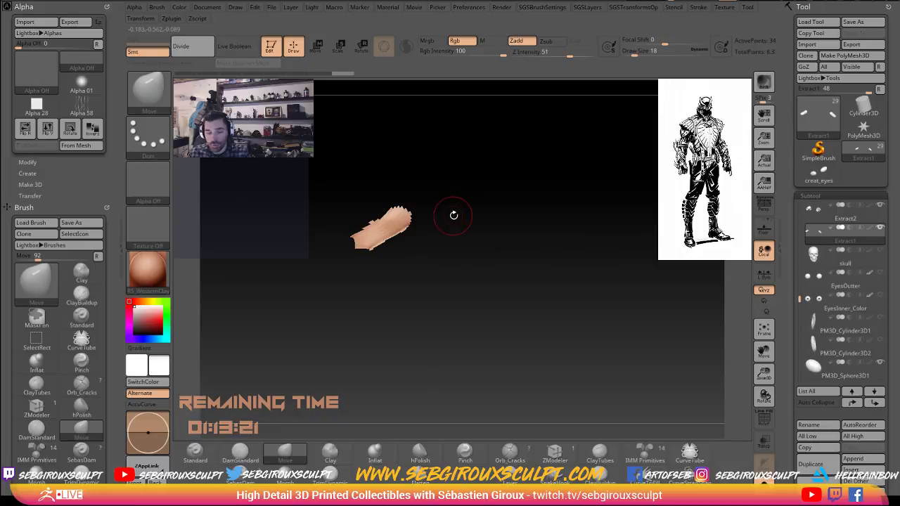
key("2")
key("1")
key("2")
key("1")
key("2")
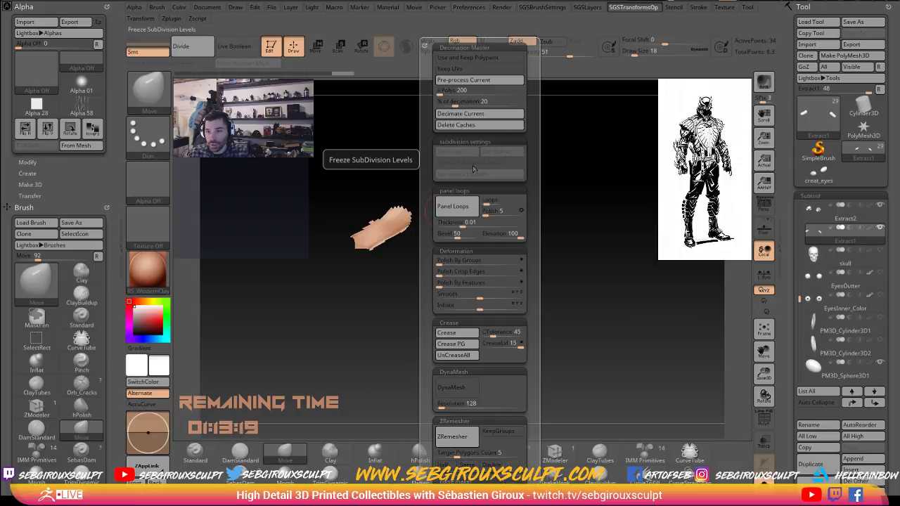
key("1")
left_click(508, 162)
left_click_drag(568, 175, 548, 206)
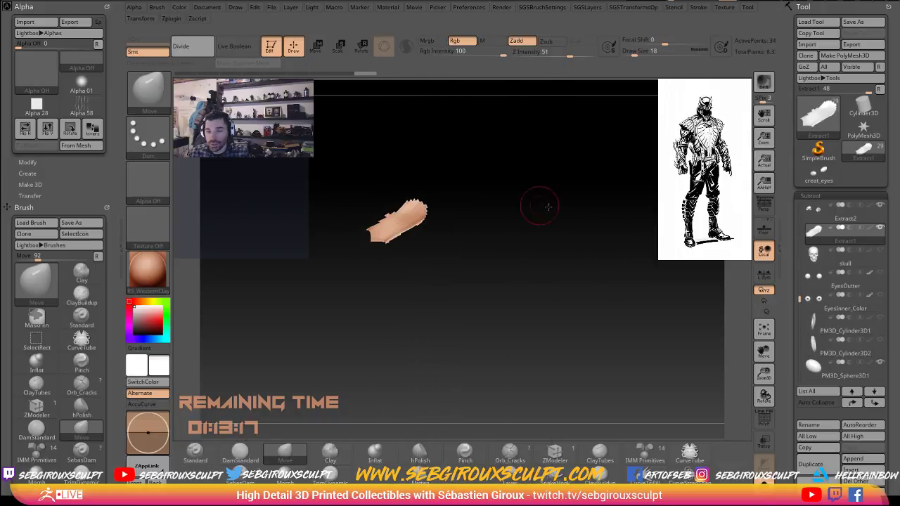
Remesh the remaining band with ZRemesher at a target polygon count of 0.1.
left_click_drag(531, 240, 550, 259)
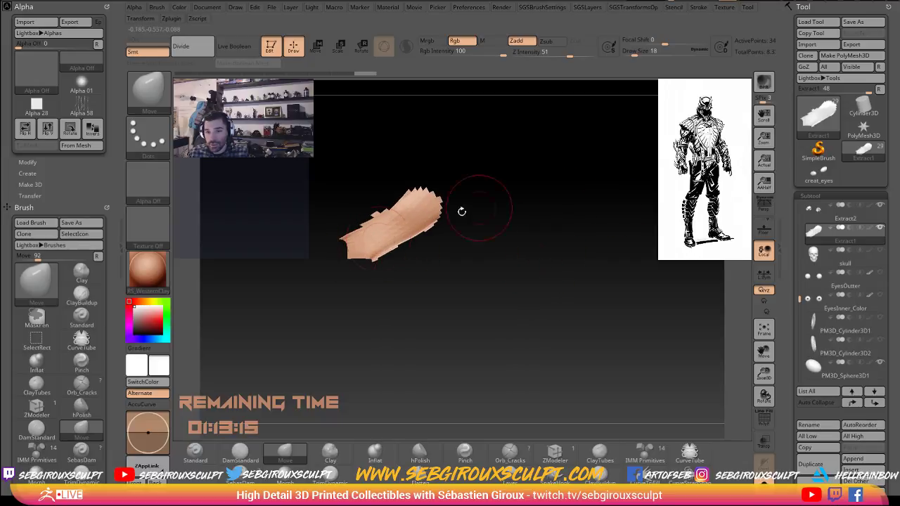
mouse_move(578, 224)
left_mouse_down()
mouse_move(573, 243)
mouse_move(548, 250)
left_mouse_up()
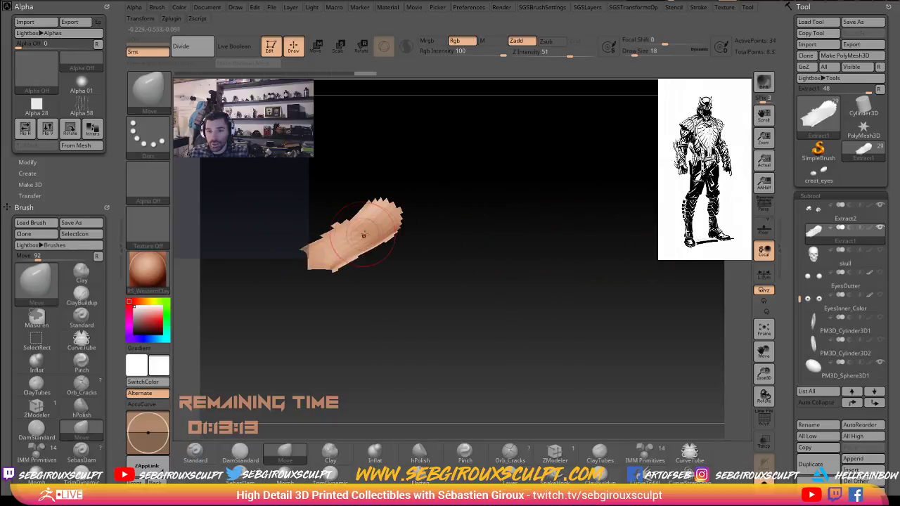
key("shift")
key("2")
key("1")
key("2")
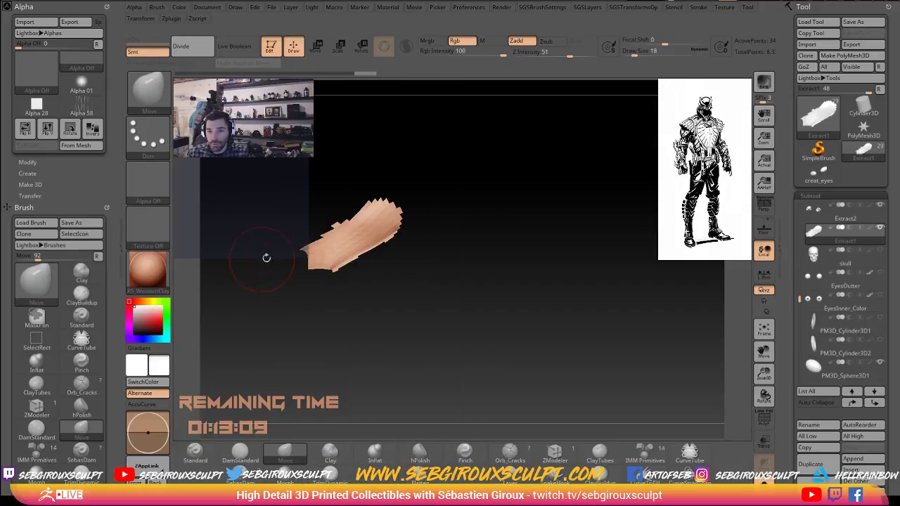
key("shift+t")
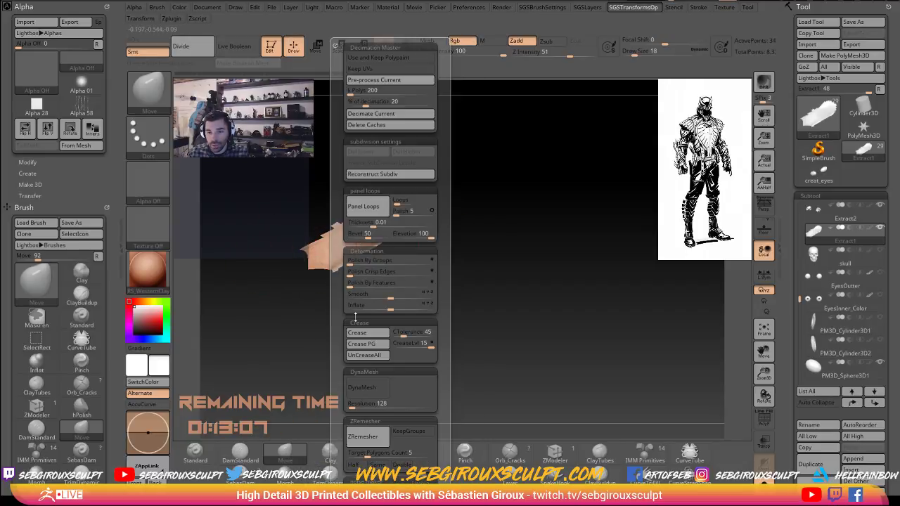
left_click_drag(445, 354, 475, 311)
key("shift+t")
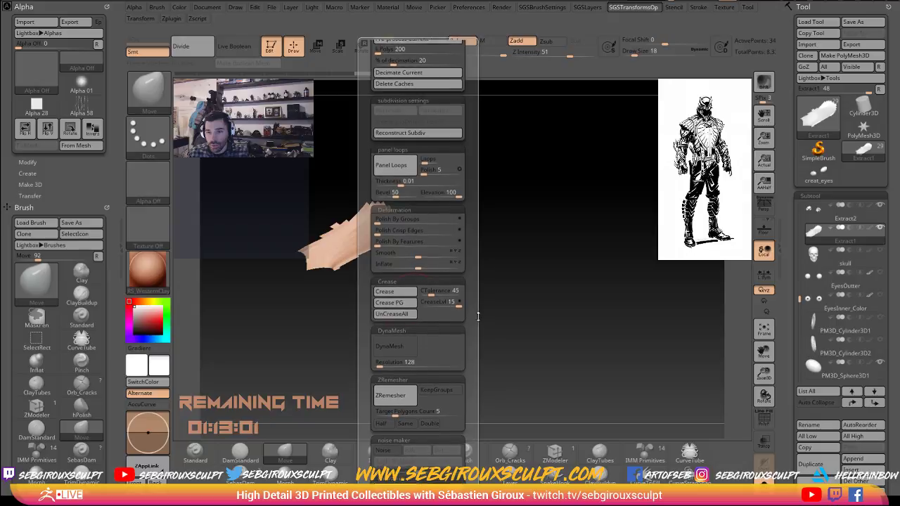
left_click_drag(395, 398, 377, 403)
left_click(391, 382)
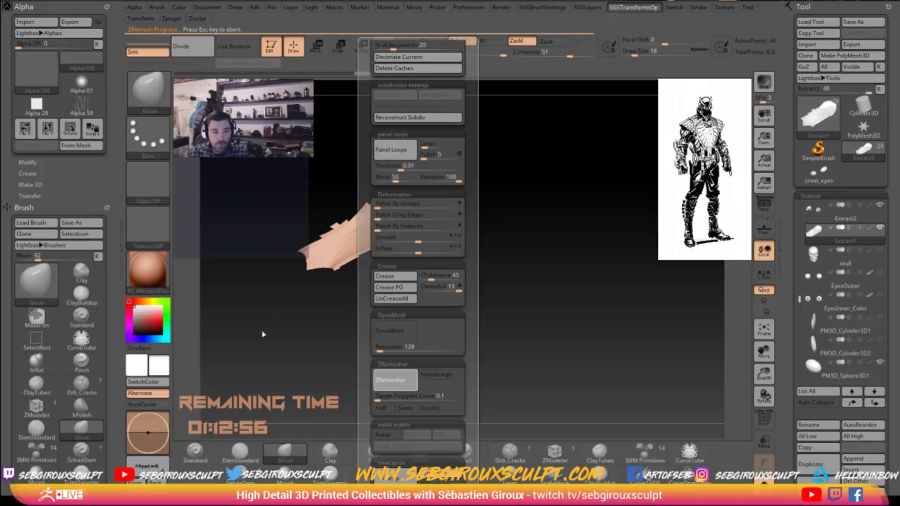
left_click_drag(288, 342, 309, 318)
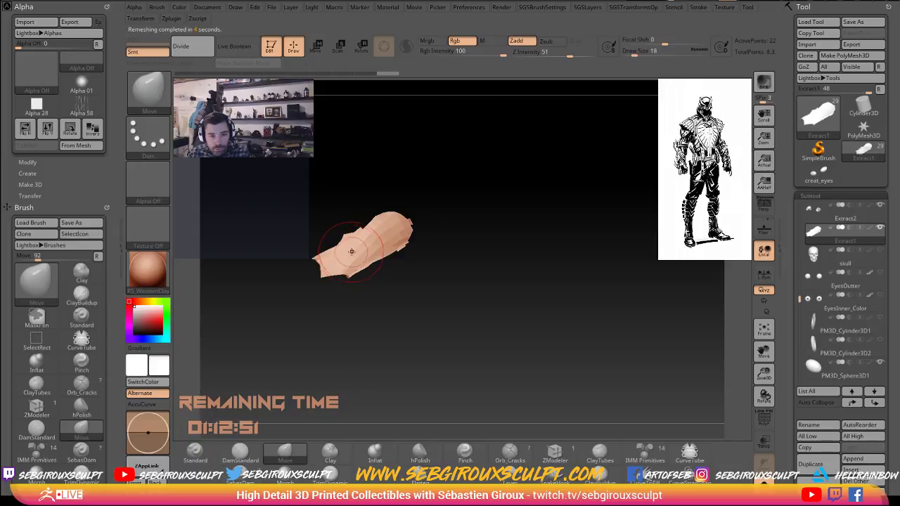
Set the draw size to 11 and adjust points along the low-poly band's edges with the Move brush.
key("space")
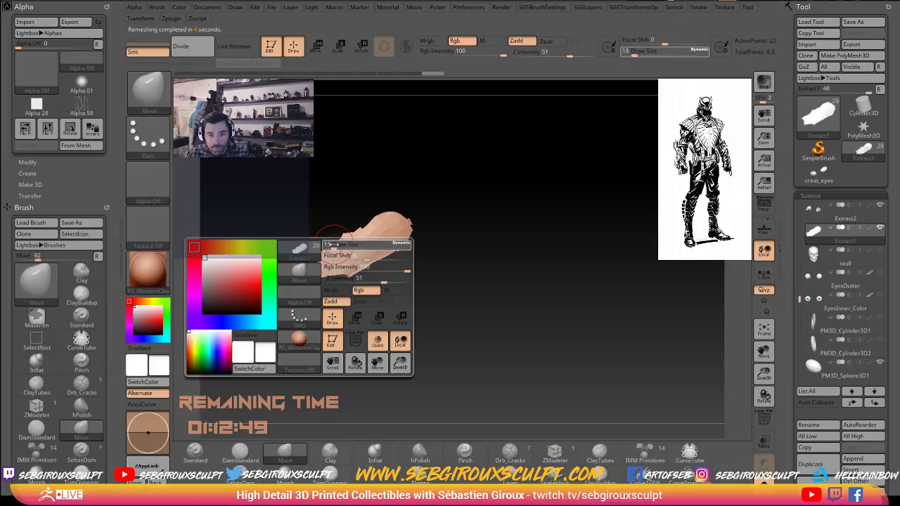
mouse_move(375, 211)
left_mouse_down()
mouse_move(371, 201)
mouse_move(385, 198)
left_mouse_up()
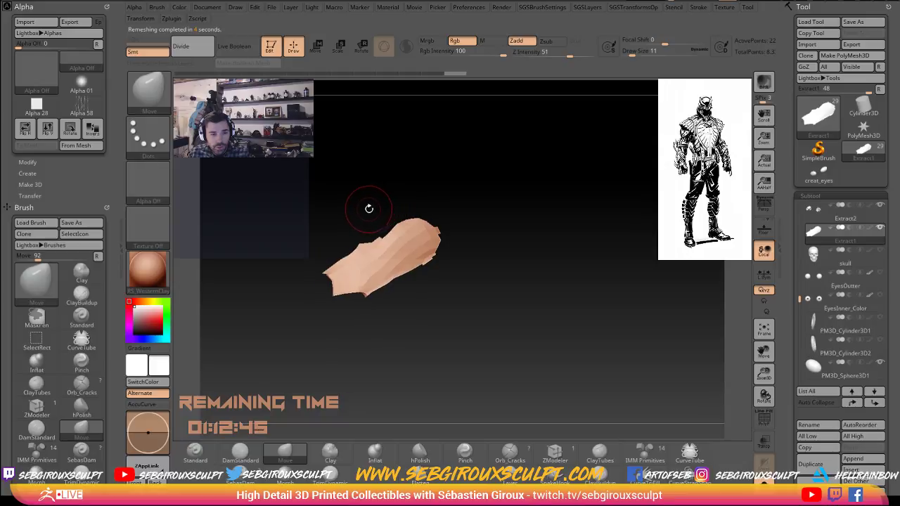
mouse_move(361, 243)
left_mouse_down()
mouse_move(369, 241)
mouse_move(351, 253)
mouse_move(388, 238)
left_mouse_up()
key("ctrl+z")
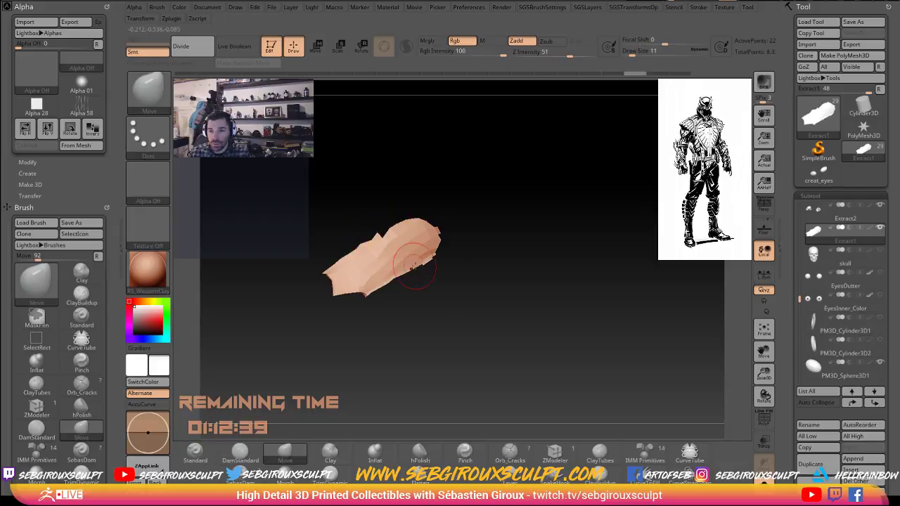
left_click_drag(365, 301, 338, 289)
Reduce the draw size to 5 and reshape the corner at the band's narrow end with the Move brush.
key("space")
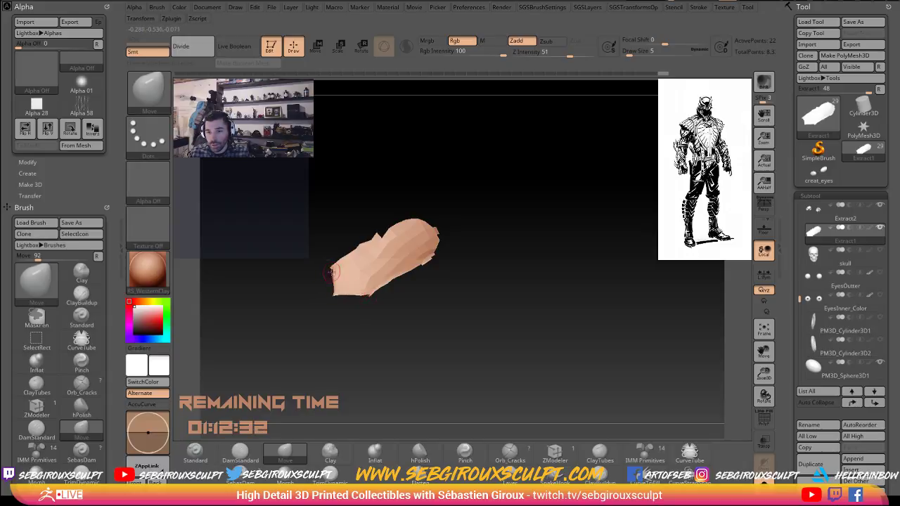
left_click_drag(329, 273, 309, 283)
mouse_move(348, 312)
left_mouse_down()
mouse_move(366, 317)
mouse_move(364, 295)
mouse_move(443, 307)
left_mouse_up()
key("space")
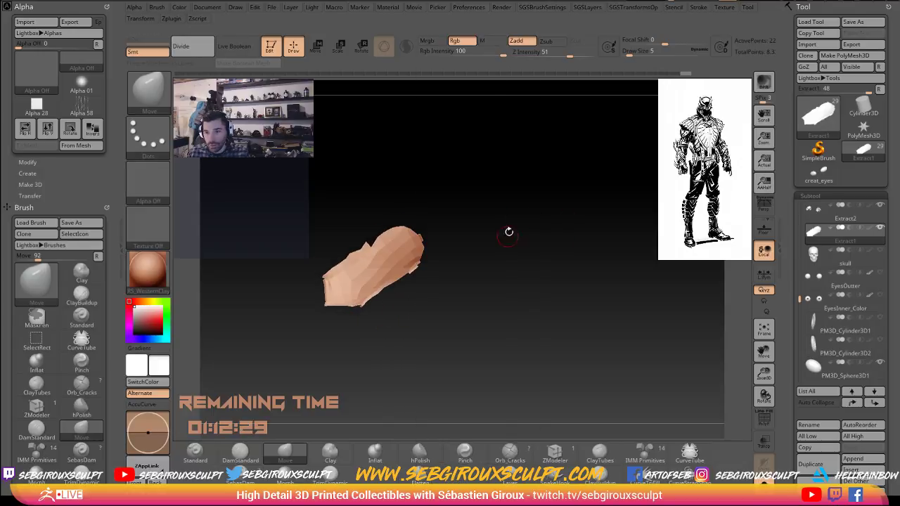
key("space")
left_click_drag(571, 200, 572, 192)
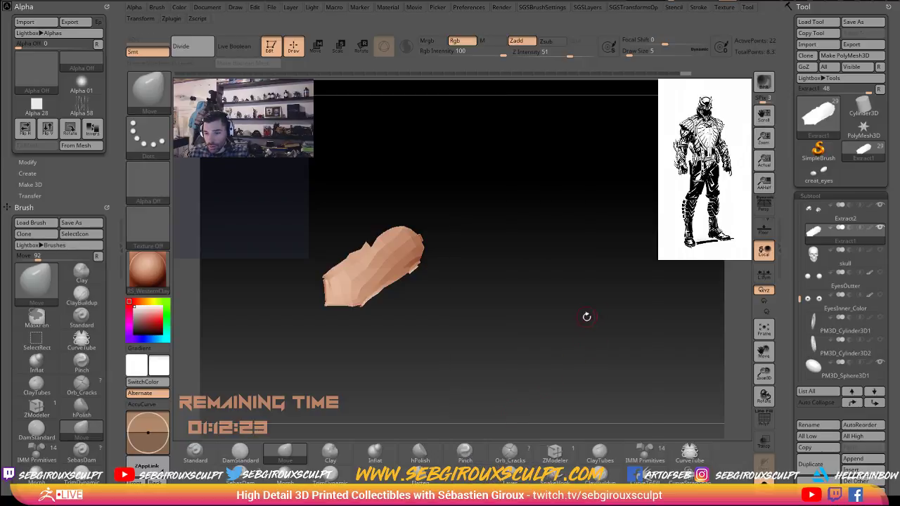
Remesh the shoulder band with ZRemesher at a target polygon count of 0.5.
key("F1")
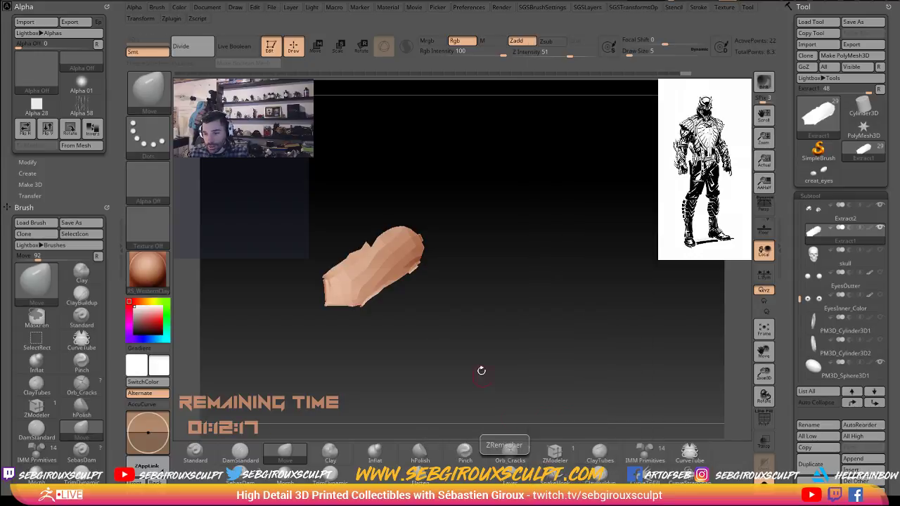
key("F1")
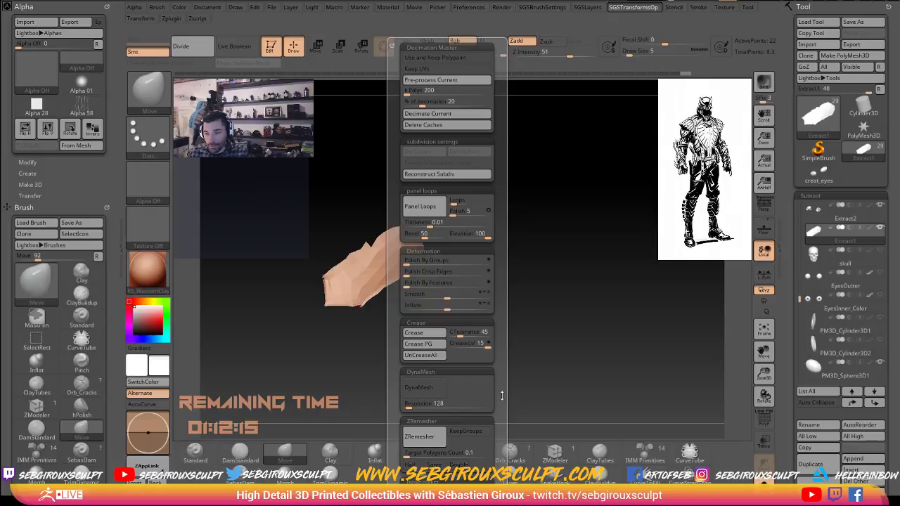
left_click_drag(502, 395, 507, 366)
left_click(416, 420)
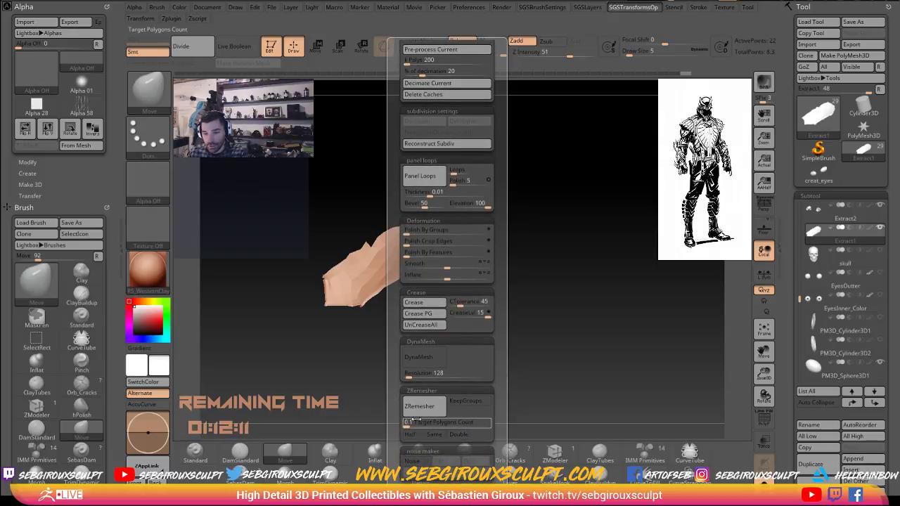
left_click(412, 425)
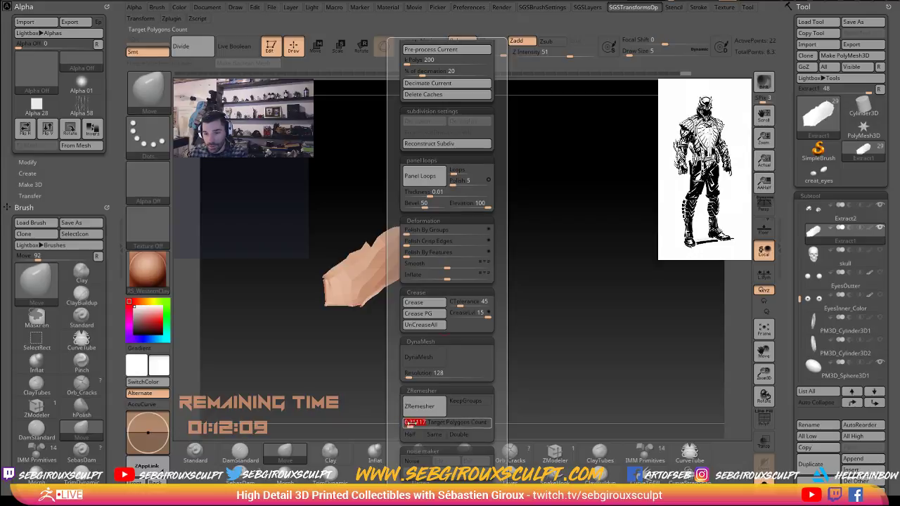
left_click(420, 434)
left_click(419, 406)
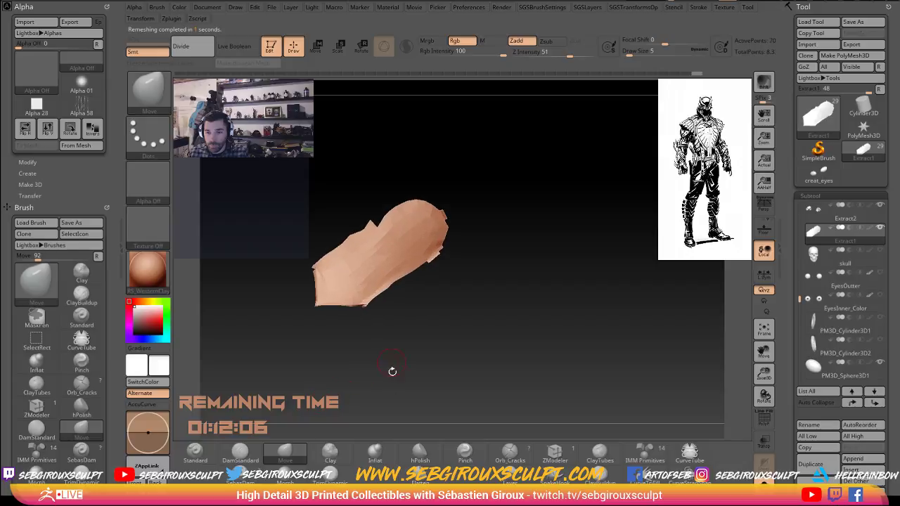
Smooth out the remeshed band's jagged outline with the Polish Crisp Edges deformation.
key("2")
key("1")
key("2")
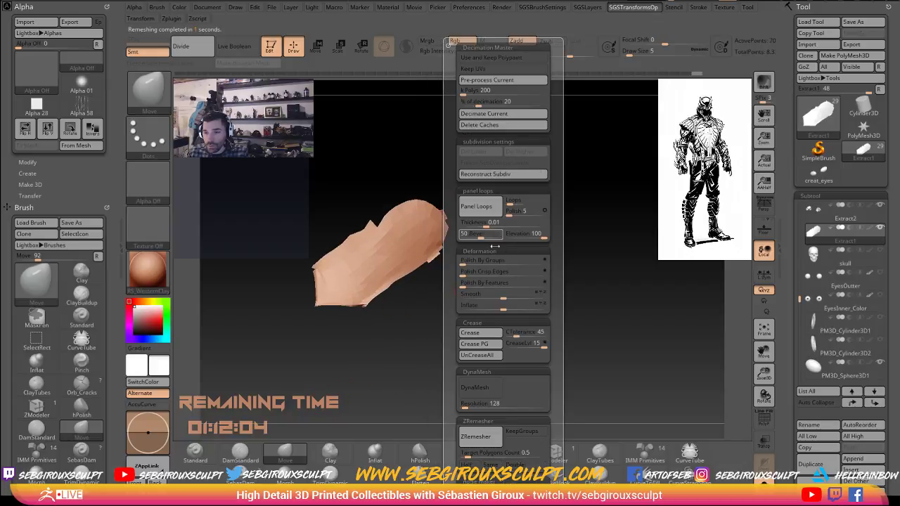
key("1")
key("2")
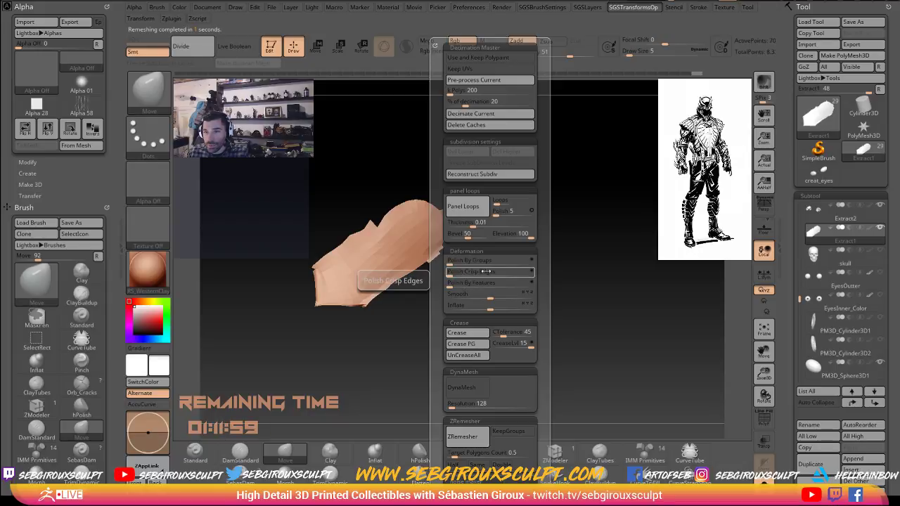
left_click_drag(465, 277, 471, 276)
key("2")
key("2")
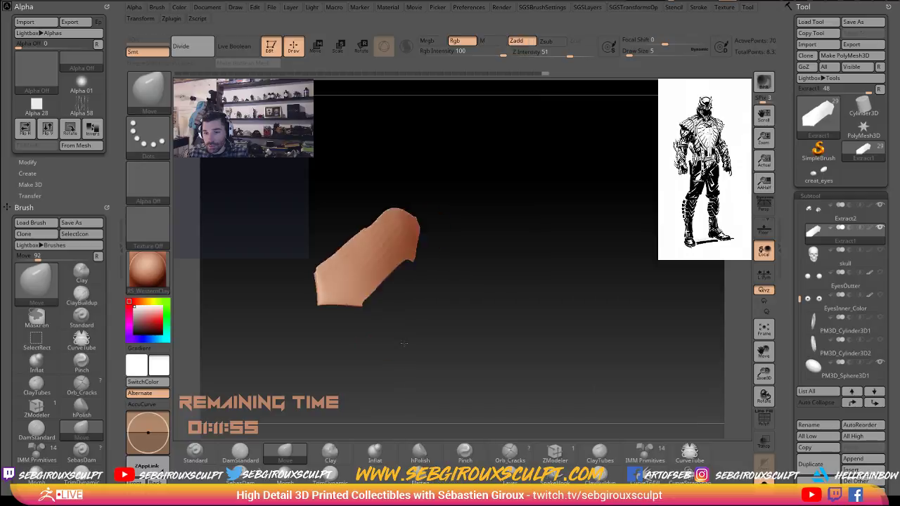
mouse_move(435, 323)
left_mouse_down()
mouse_move(448, 318)
mouse_move(434, 365)
mouse_move(456, 364)
mouse_move(428, 342)
mouse_move(381, 337)
mouse_move(422, 342)
left_mouse_up()
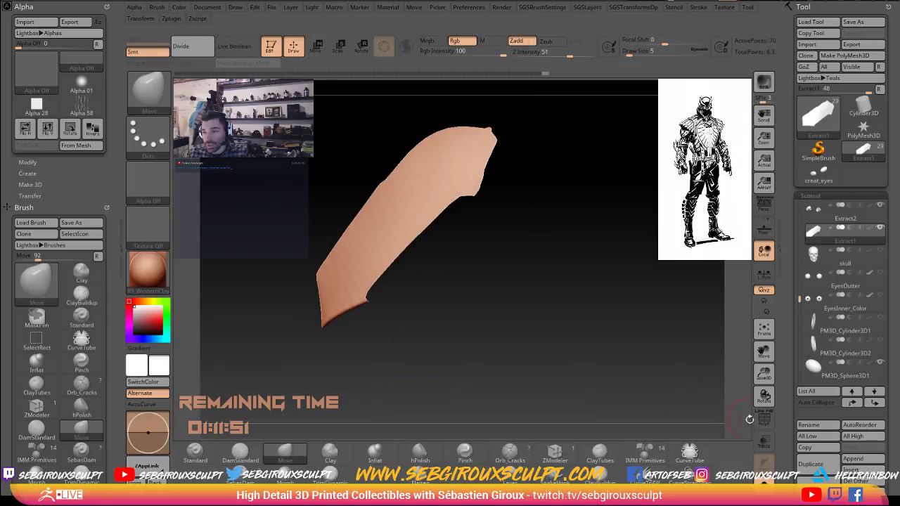
Display the band's polygon wireframe and assign its front-facing polygons to their own polygroup with Group Front.
left_click(765, 419)
left_click(766, 420)
left_click(766, 420)
left_click_drag(699, 388, 647, 337)
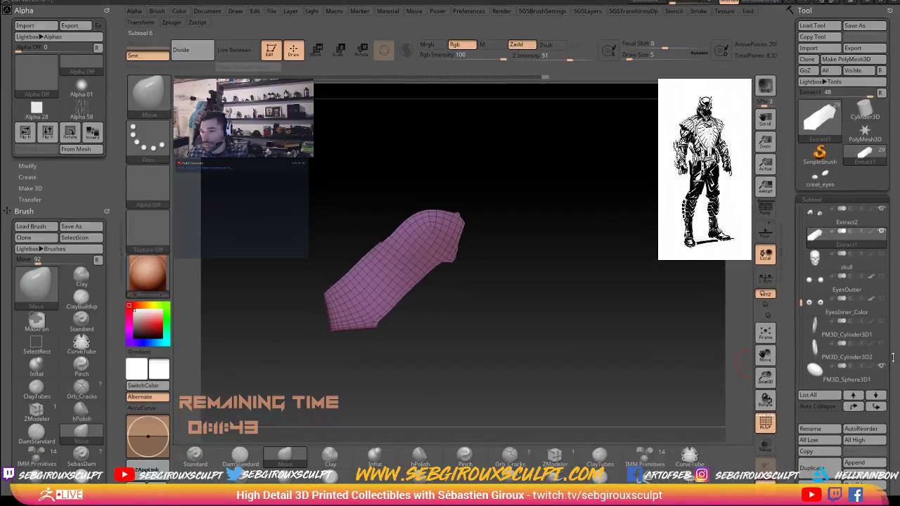
left_click_drag(891, 377, 895, 368)
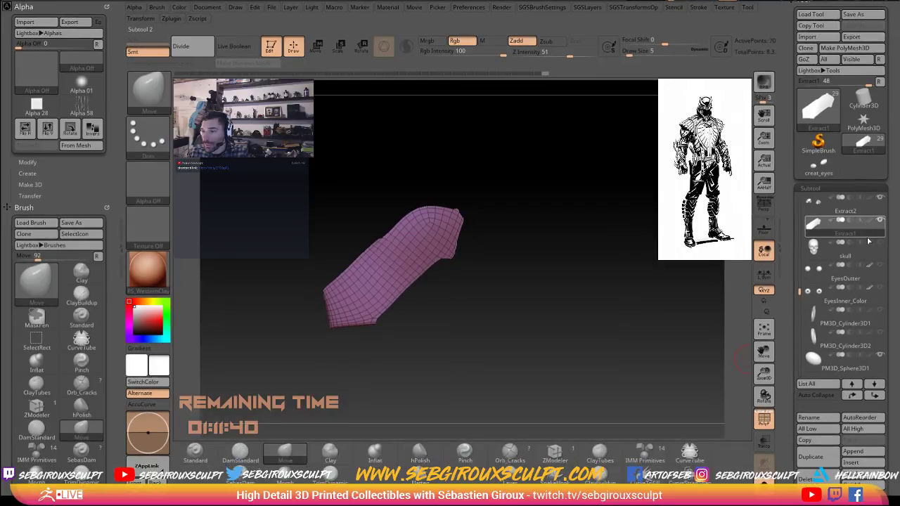
scroll(843, 229, "down", 6)
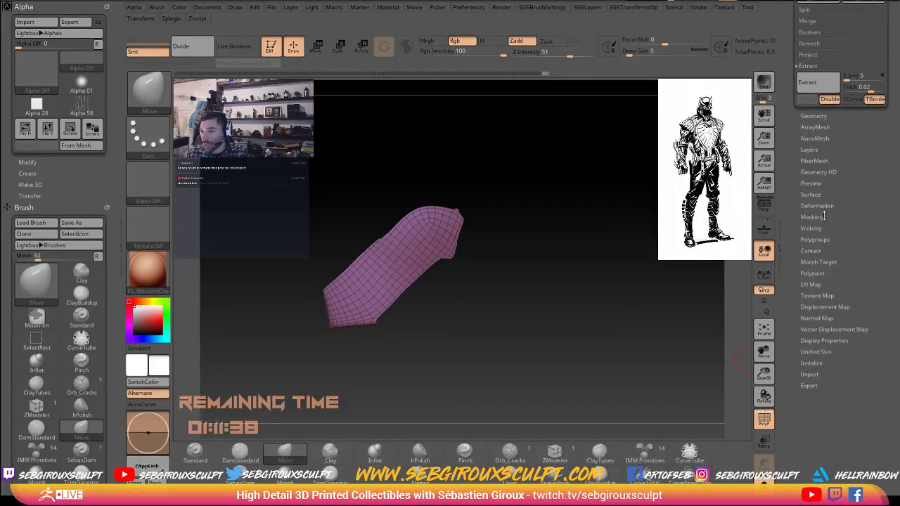
left_click(815, 239)
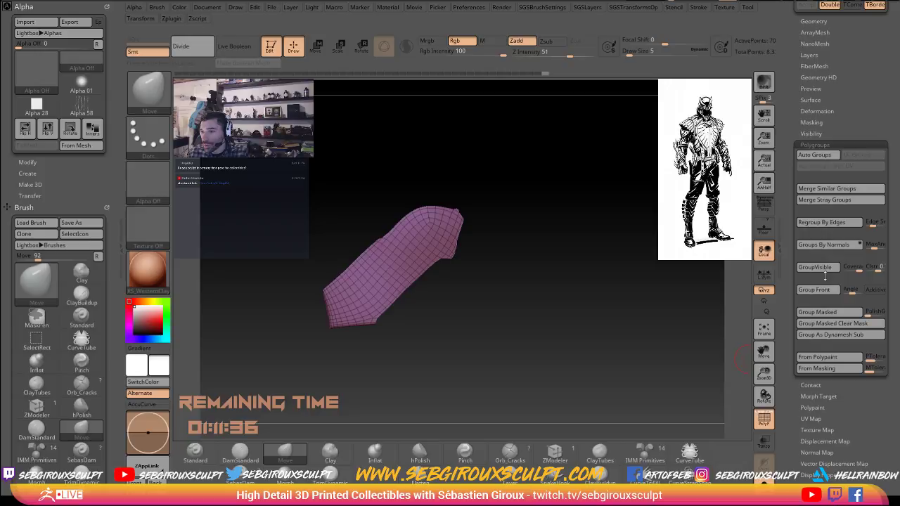
left_click(817, 289)
mouse_move(663, 316)
left_mouse_down()
mouse_move(649, 325)
mouse_move(546, 296)
mouse_move(656, 302)
left_mouse_up()
Isolate the band's front-facing polygroup and delete the hidden geometry, leaving a single-sided surface.
left_click(360, 258, "ctrl+shift")
left_click_drag(472, 317, 485, 330, "ctrl+shift")
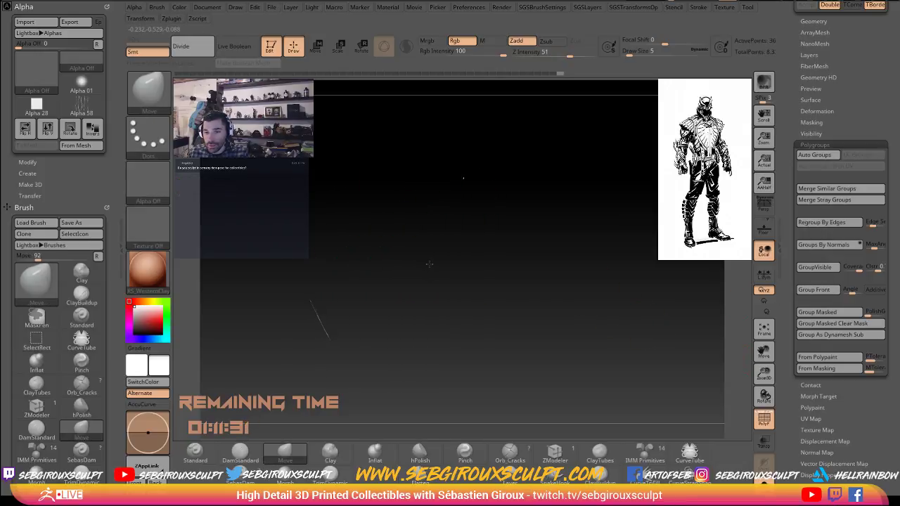
left_click_drag(429, 265, 485, 268, "ctrl+shift")
key("space")
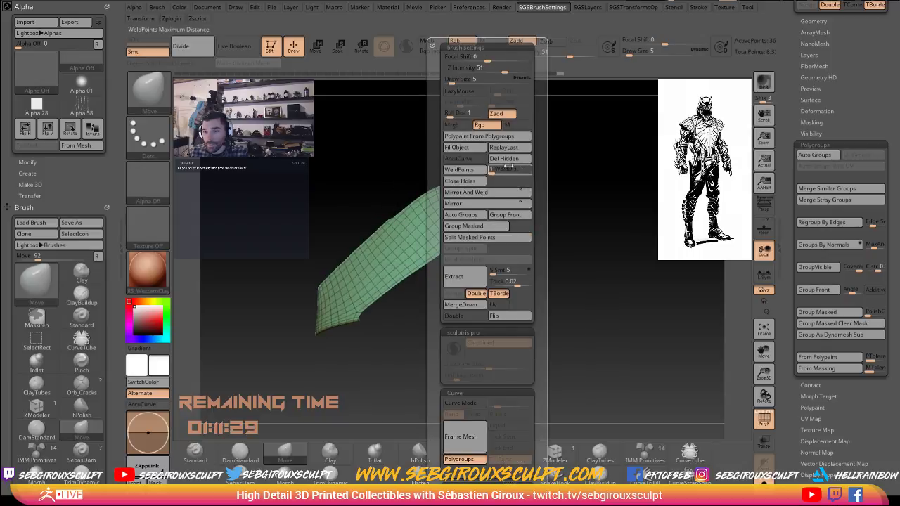
left_click(508, 160)
Regroup the remaining surface with Auto Groups and run Delete Hidden on it once more.
left_click_drag(605, 192, 565, 230)
key("space")
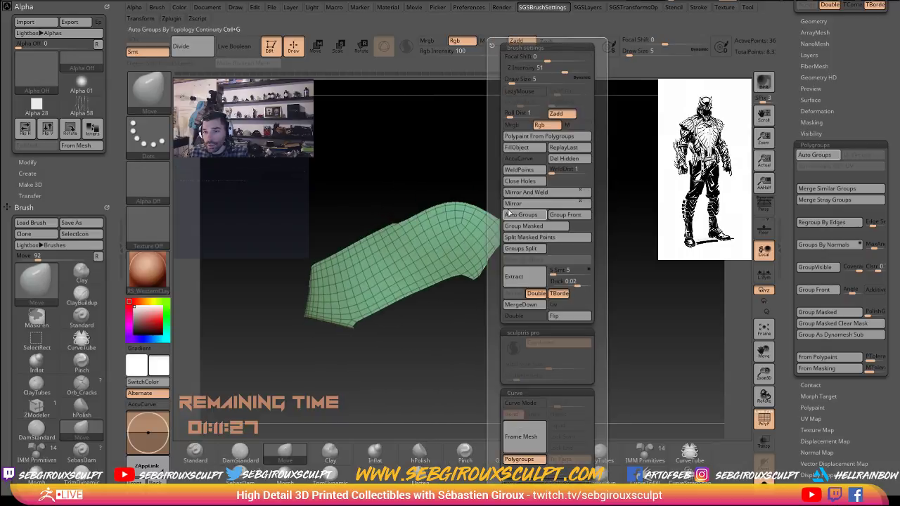
left_click(511, 213)
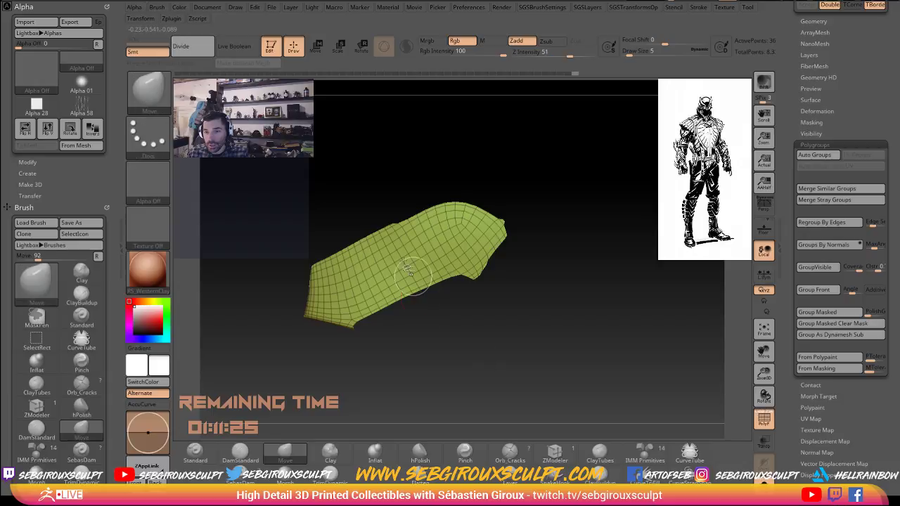
key("shift+b")
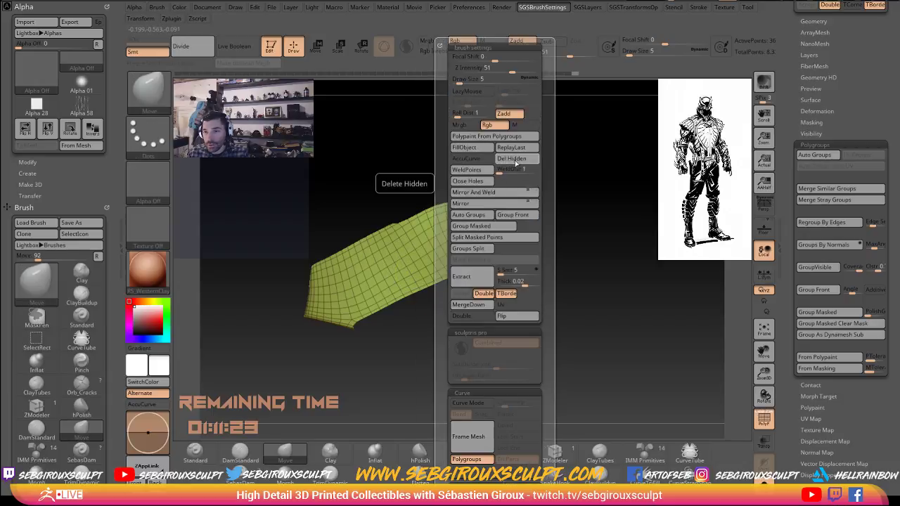
left_click(514, 160)
Remesh the single-sided band with ZRemesher at a target polygon count of 0.18249.
left_click_drag(576, 247, 594, 282)
key("shift+t")
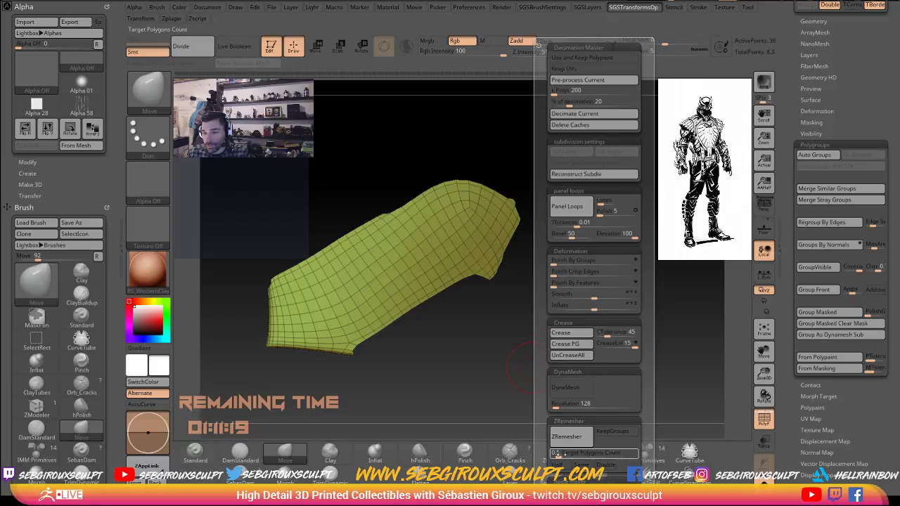
left_click(555, 454)
key("Return")
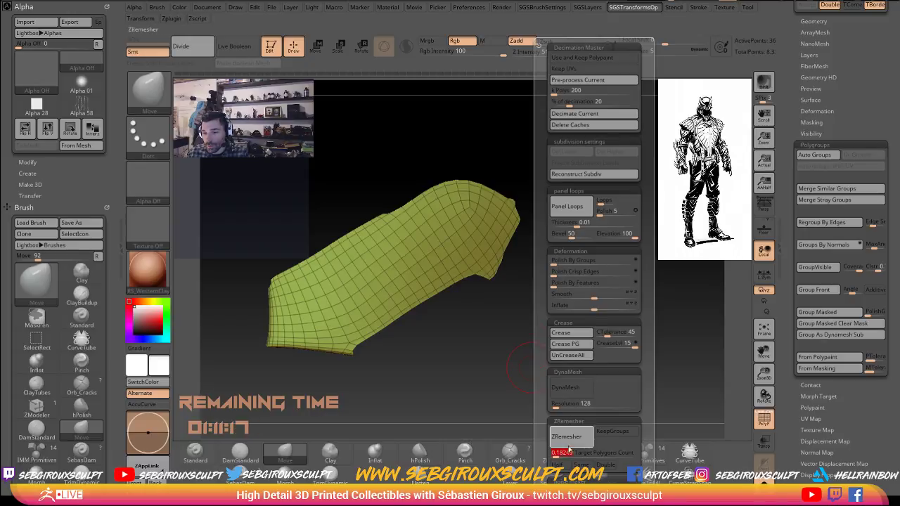
left_click(569, 439)
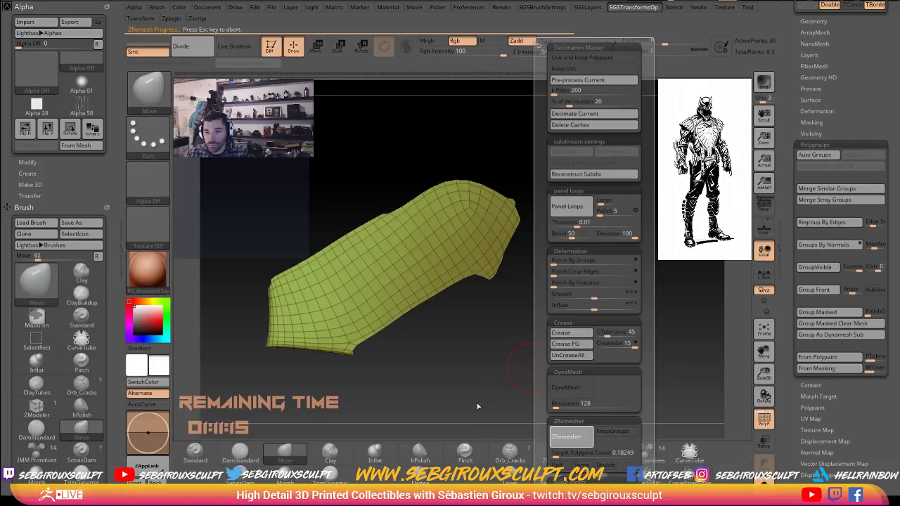
left_click_drag(454, 390, 438, 386)
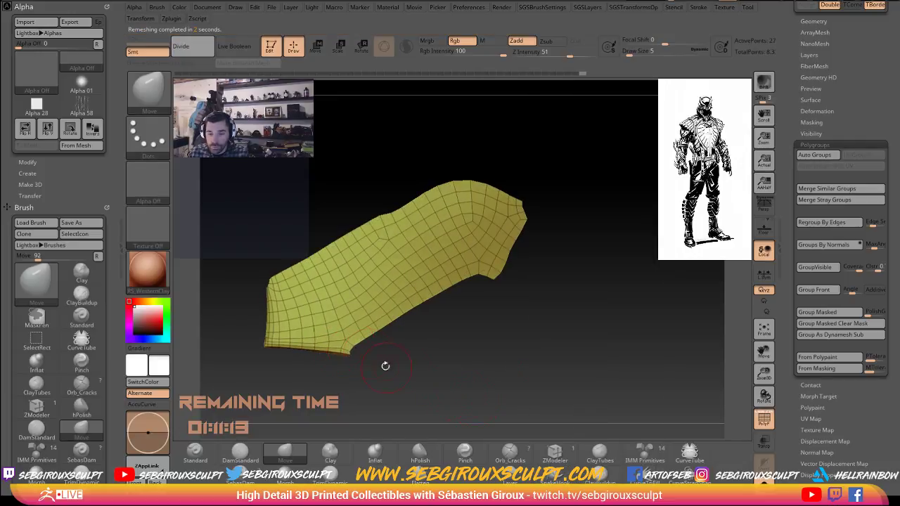
Smooth the band's narrow end with the Smooth brush and polish its outline with Polish Crisp Edges.
mouse_move(281, 344)
left_mouse_down("shift")
mouse_move(330, 339)
mouse_move(291, 325)
mouse_move(279, 291)
mouse_move(273, 336)
mouse_move(335, 344)
left_mouse_up("shift")
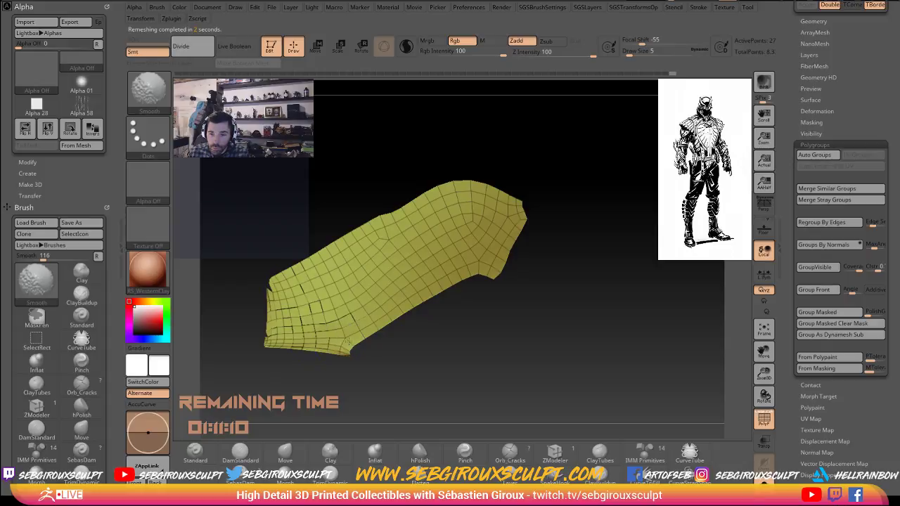
key("2")
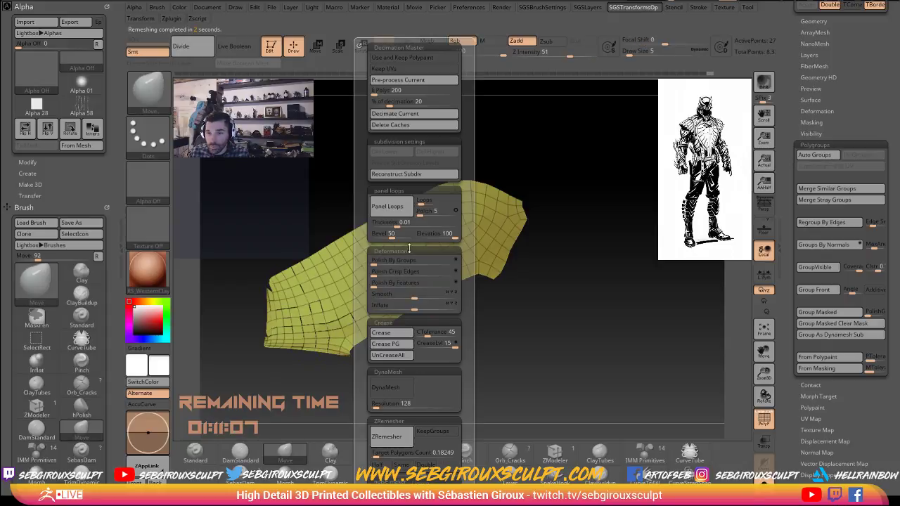
key("1")
key("2")
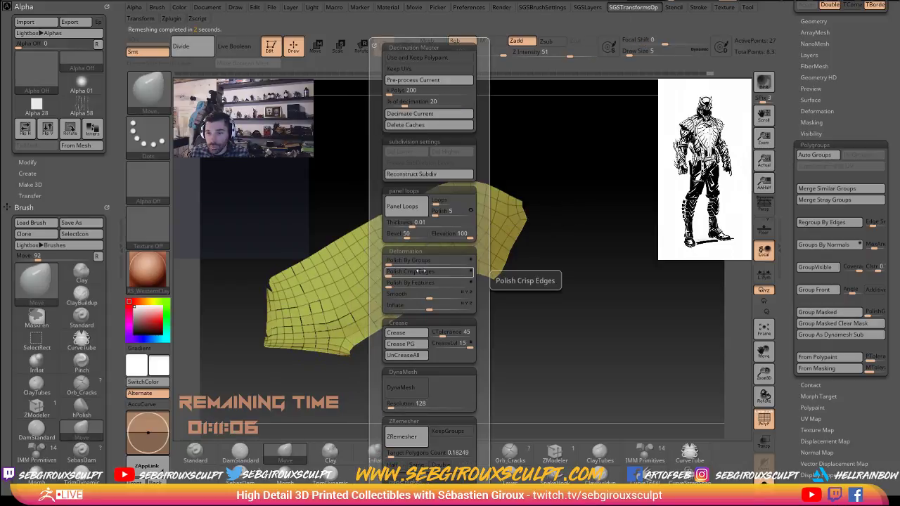
left_click(411, 272)
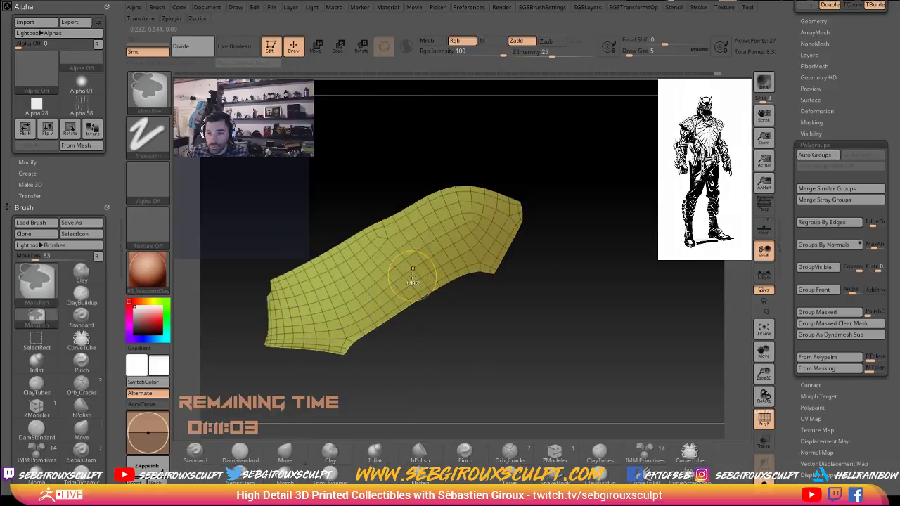
key("t")
left_click(387, 283)
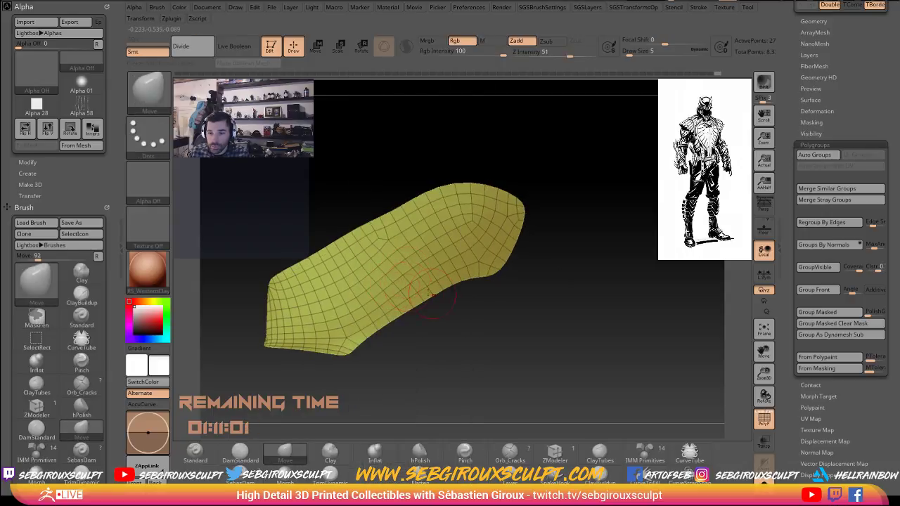
Remesh the polished band with ZRemesher using the Same polygon count option.
key("t")
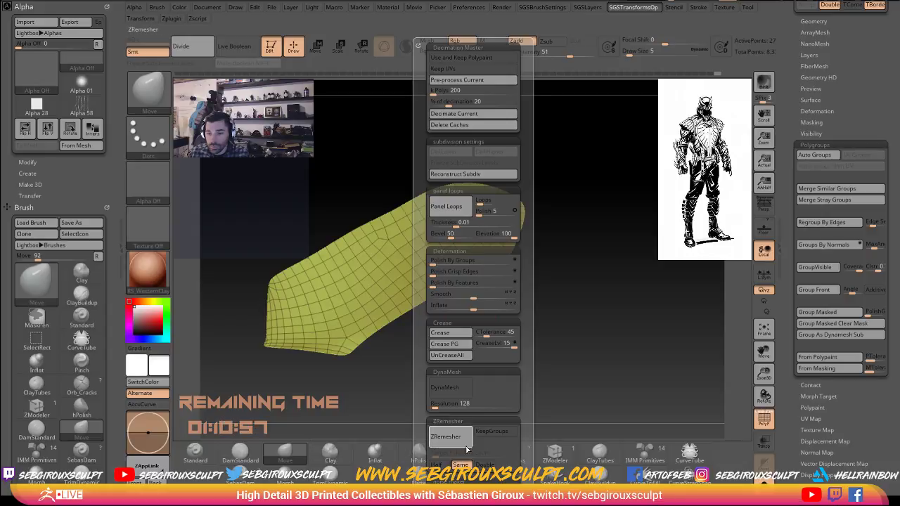
left_click(451, 436)
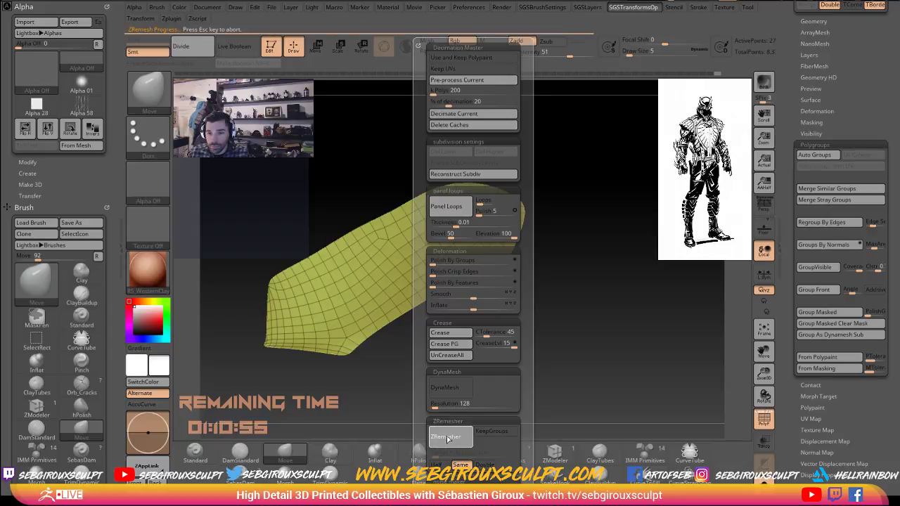
mouse_move(291, 368)
left_mouse_down("alt")
mouse_move(319, 359)
mouse_move(287, 344)
left_mouse_up("alt")
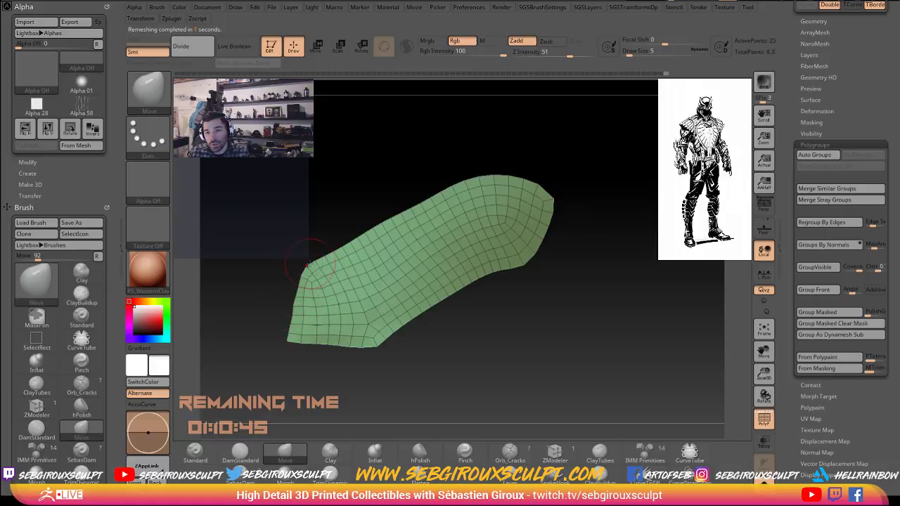
Set the draw size to 11 and pull the band's rounded wide end into squared corners with the Move brush.
mouse_move(293, 279)
left_mouse_down()
mouse_move(304, 259)
mouse_move(257, 265)
left_mouse_up()
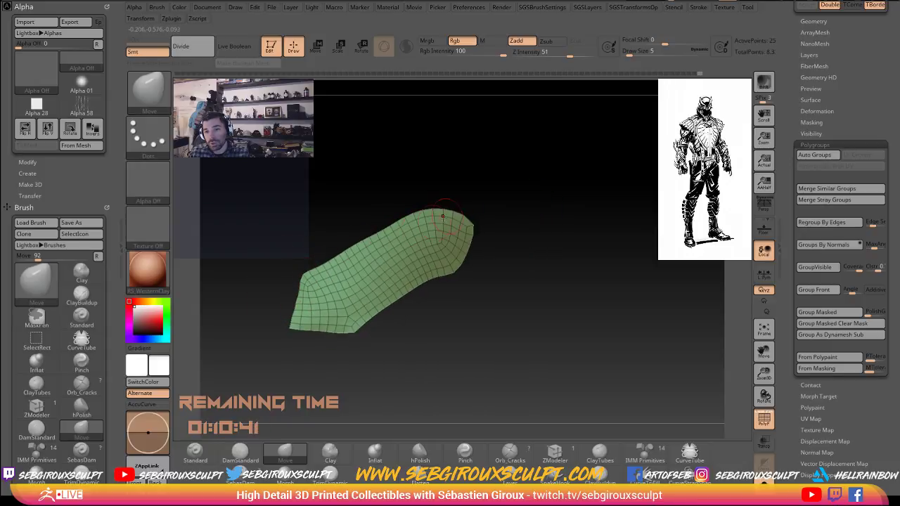
key("space")
mouse_move(448, 213)
left_mouse_down()
mouse_move(471, 205)
mouse_move(486, 249)
mouse_move(451, 274)
left_mouse_up()
key("space")
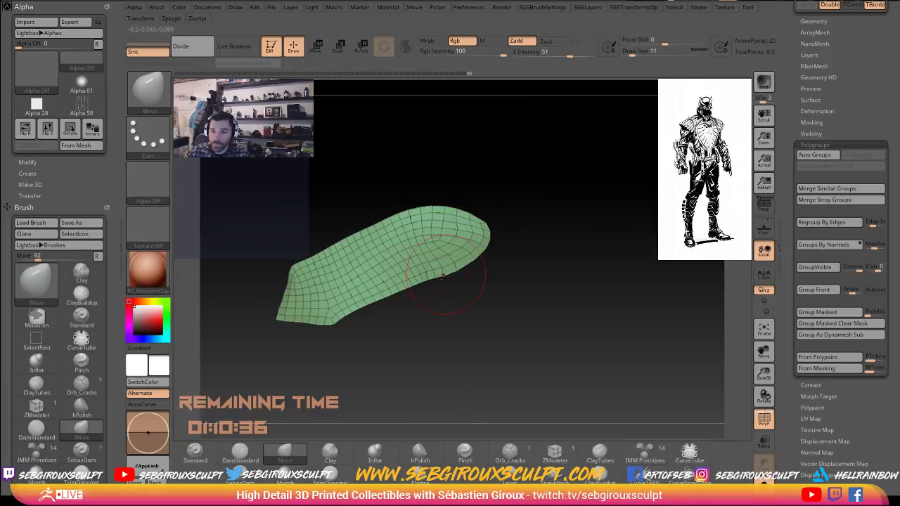
mouse_move(488, 251)
left_mouse_down()
mouse_move(484, 204)
mouse_move(495, 236)
mouse_move(483, 208)
left_mouse_up()
left_click_drag(447, 206, 446, 202)
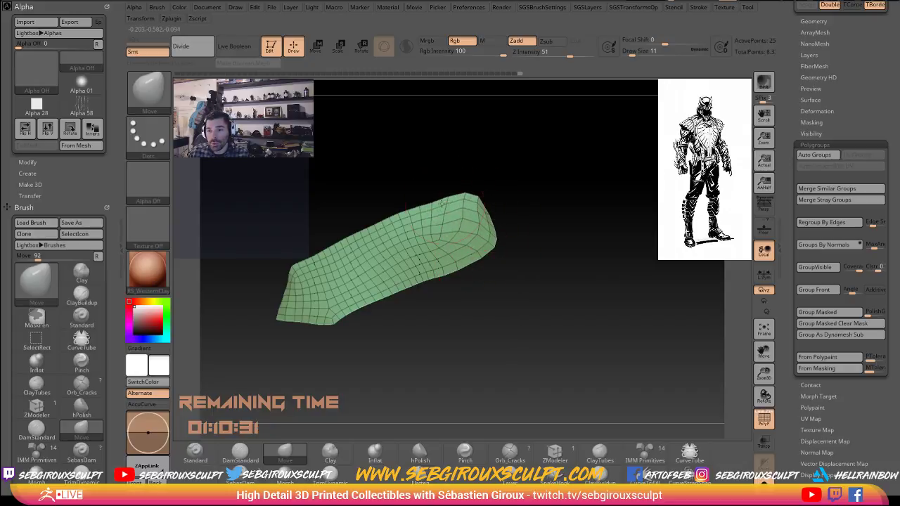
mouse_move(503, 235)
left_mouse_down()
mouse_move(455, 243)
mouse_move(523, 244)
left_mouse_up()
left_click_drag(431, 279, 432, 284)
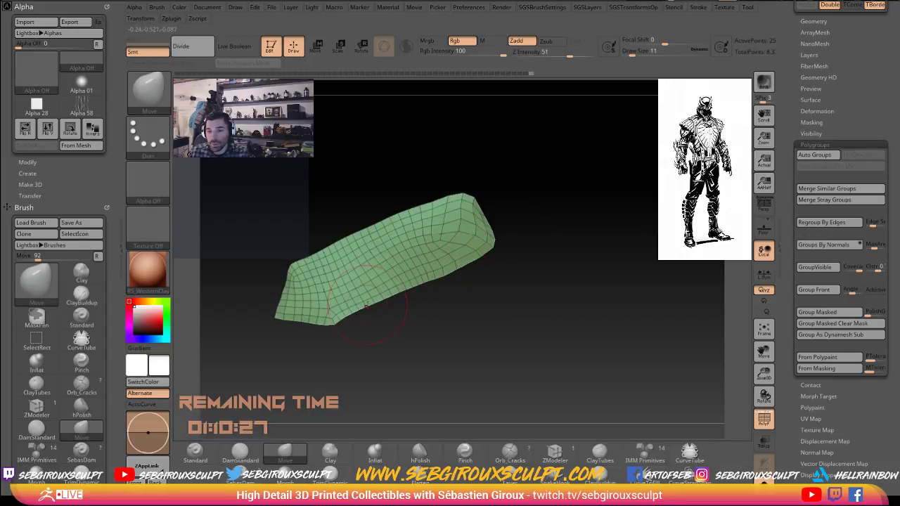
Refine the pointed tip and lower corner at the band's narrow end with the Move brush.
left_click_drag(392, 333, 364, 332)
mouse_move(275, 319)
left_mouse_down()
mouse_move(270, 324)
mouse_move(291, 333)
mouse_move(274, 323)
left_mouse_up()
left_click_drag(382, 345, 450, 305)
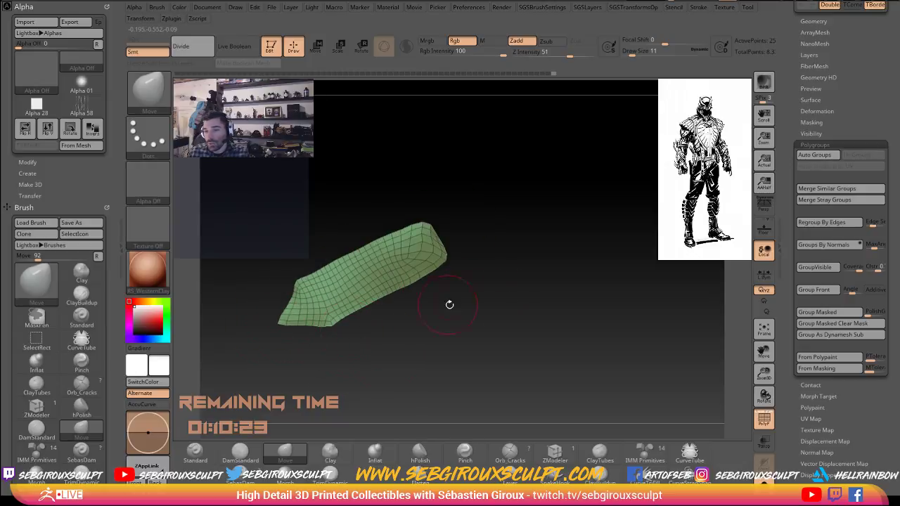
Show the whole figure again and reshape the outline of the band's pointed end with the Move brush at draw size 8.
mouse_move(887, 295)
left_mouse_down()
mouse_move(898, 113)
mouse_move(896, 302)
left_mouse_up()
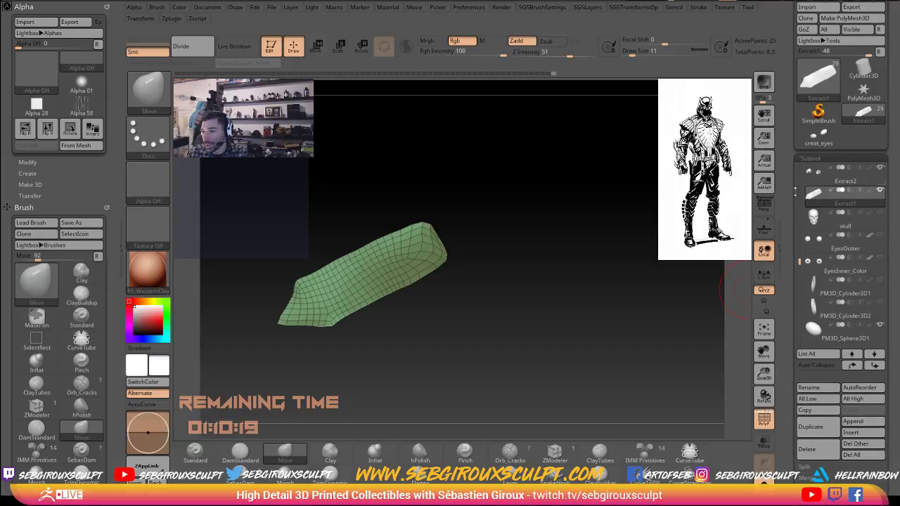
left_click_drag(798, 256, 799, 246)
left_click(764, 483)
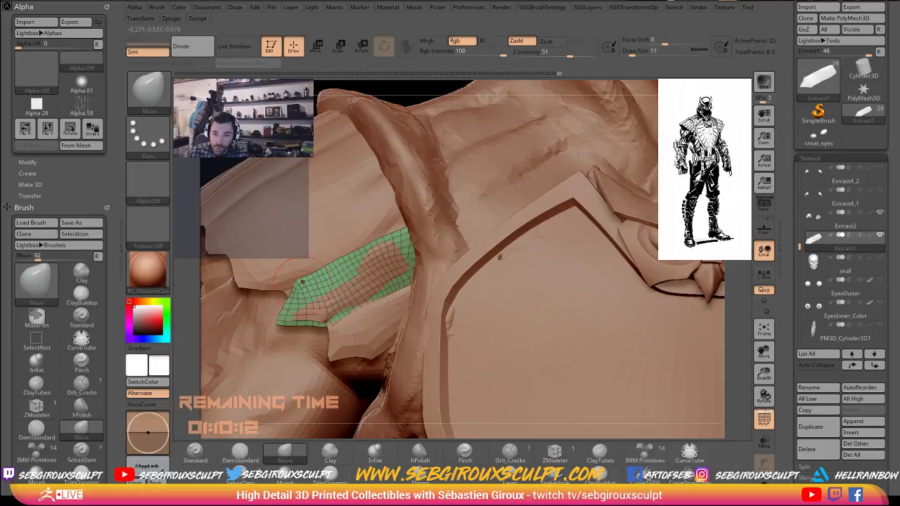
left_click_drag(299, 291, 337, 257)
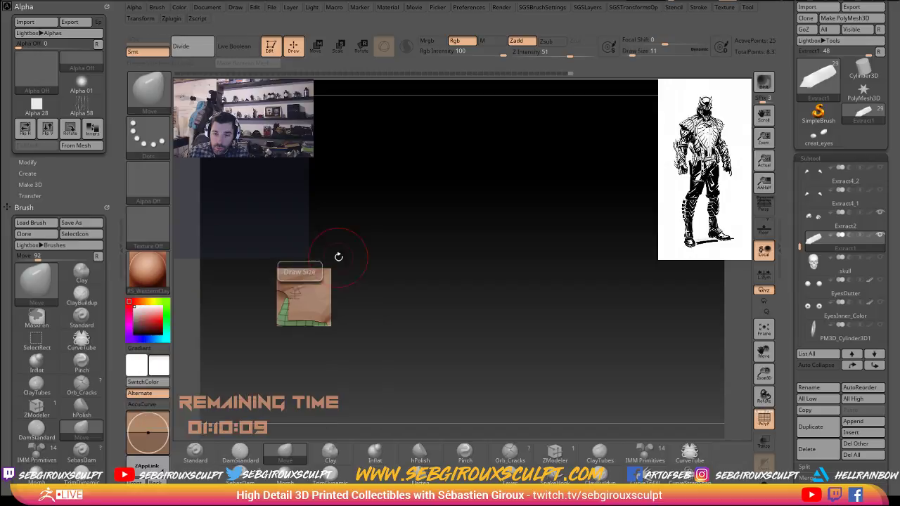
key("space")
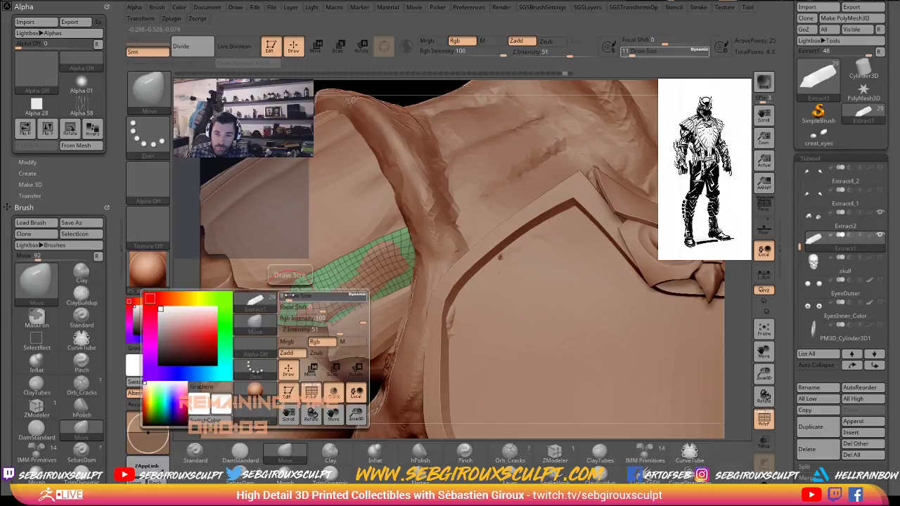
left_click_drag(291, 298, 288, 297)
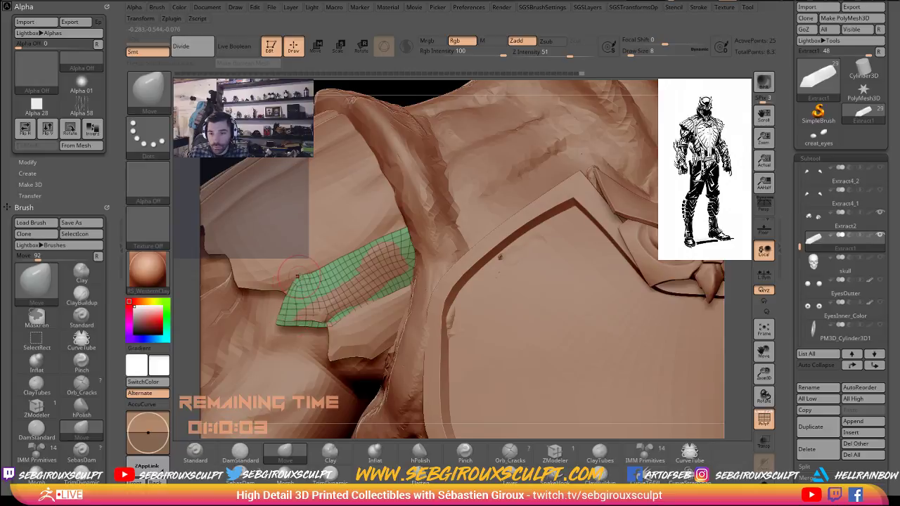
left_click_drag(294, 282, 313, 272)
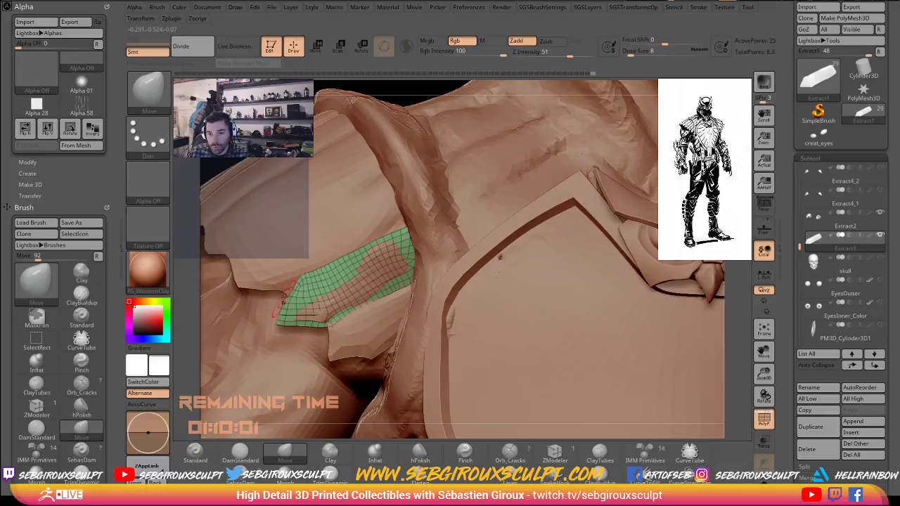
left_click_drag(283, 299, 290, 303)
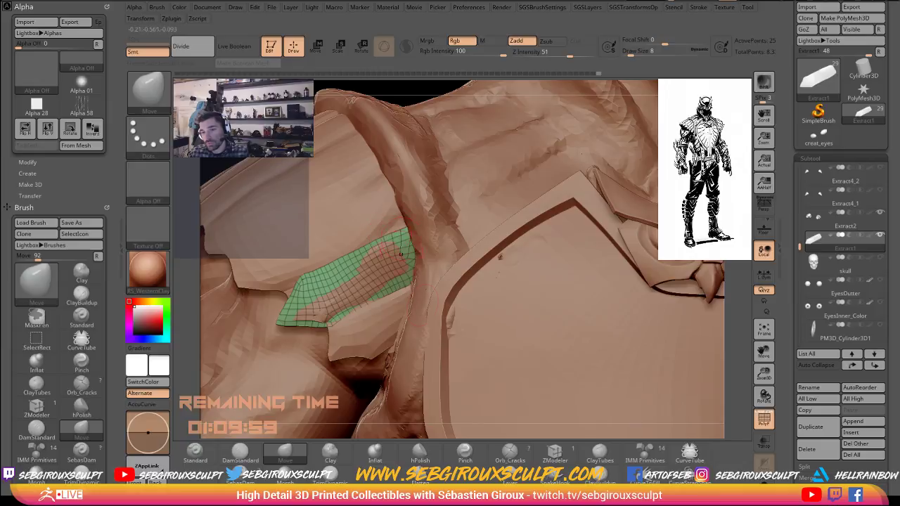
Pull the band's wide end toward the shoulder strap with the Move brush, using draw size 14 and then 11.
left_click_drag(521, 427, 464, 423)
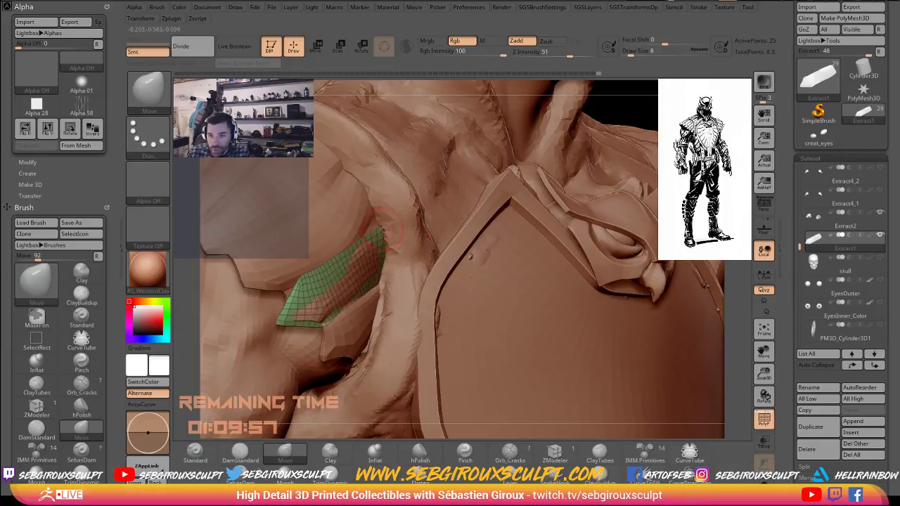
right_click_drag(384, 230, 381, 228)
key("space")
left_click_drag(376, 226, 378, 226)
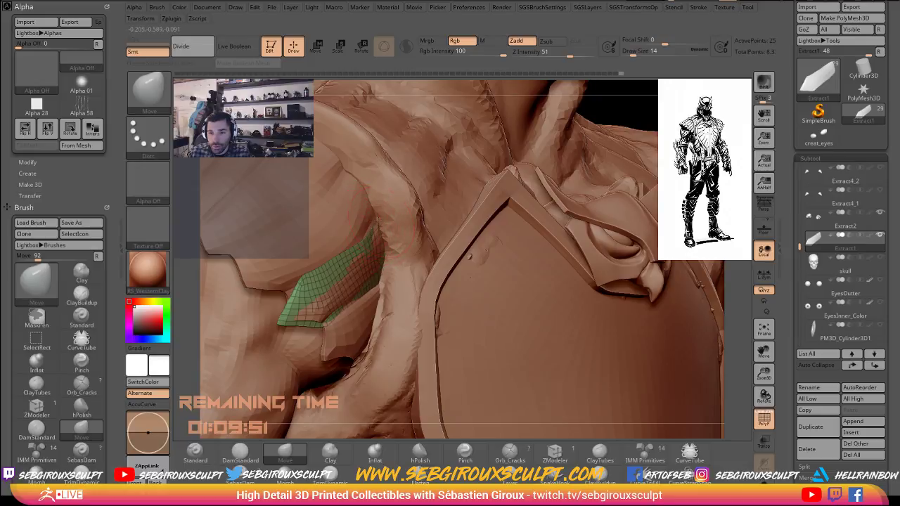
left_click_drag(365, 239, 363, 238)
key("space")
left_click_drag(361, 238, 358, 238)
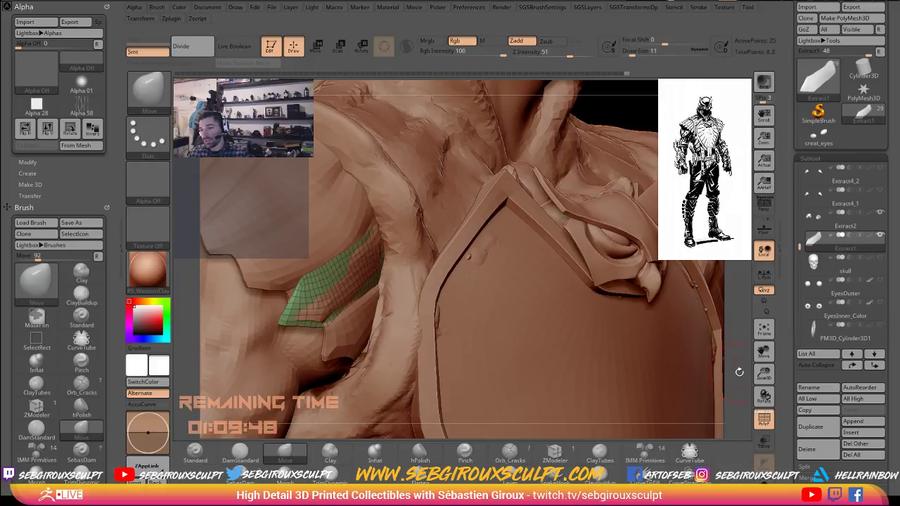
Remesh the reshaped band with ZRemesher at the Same polygon count.
left_click_drag(739, 372, 587, 369)
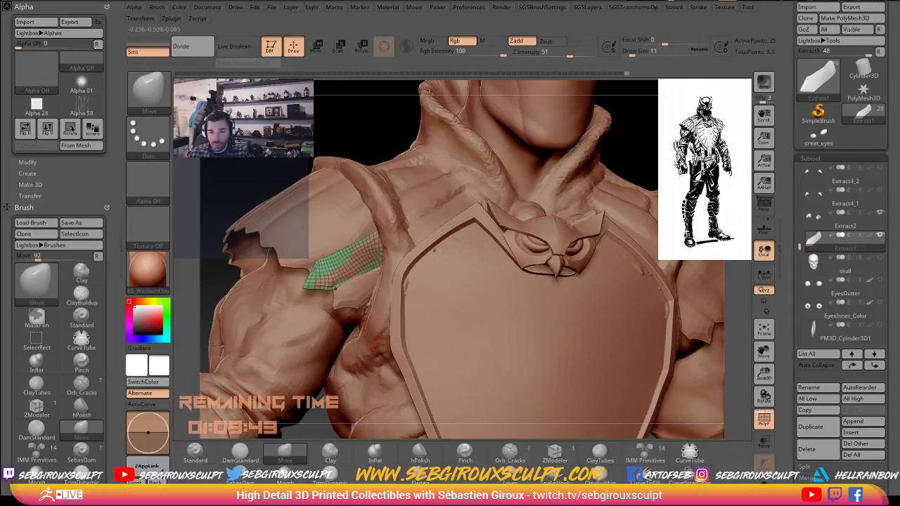
key("2")
key("1")
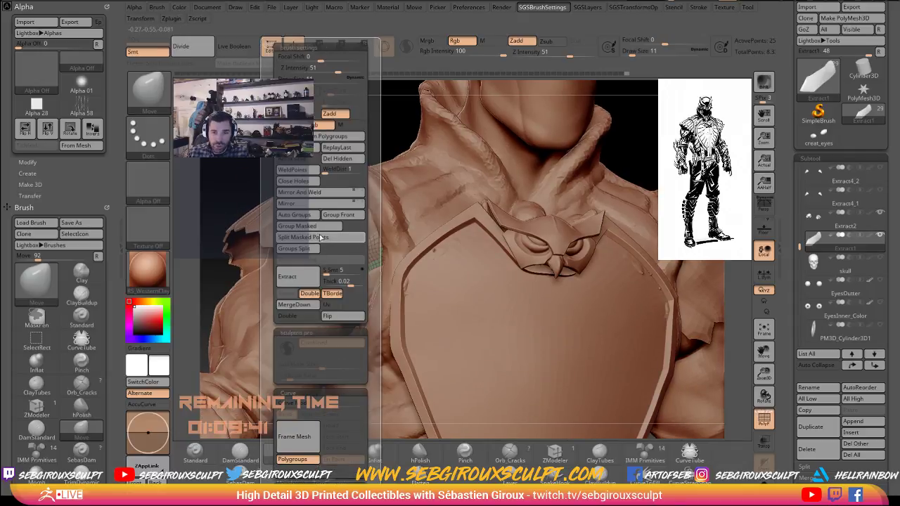
key("2")
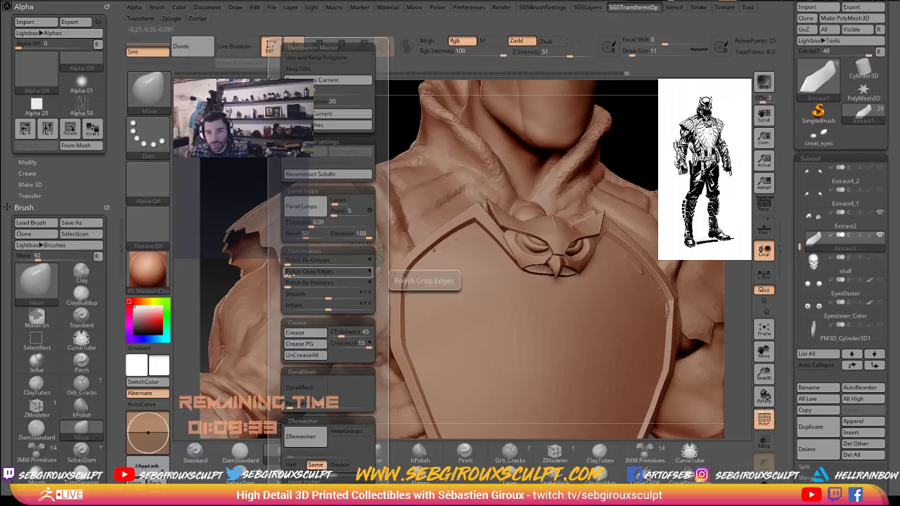
key("2")
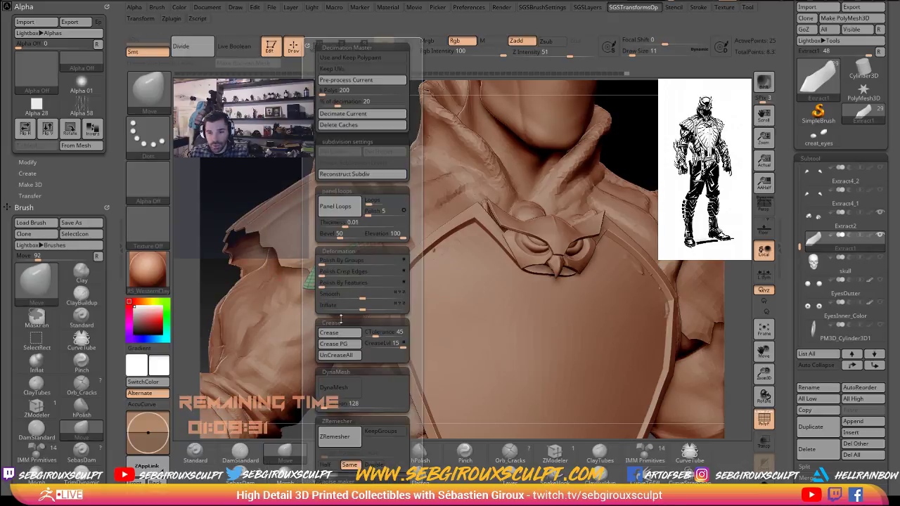
left_click(335, 437)
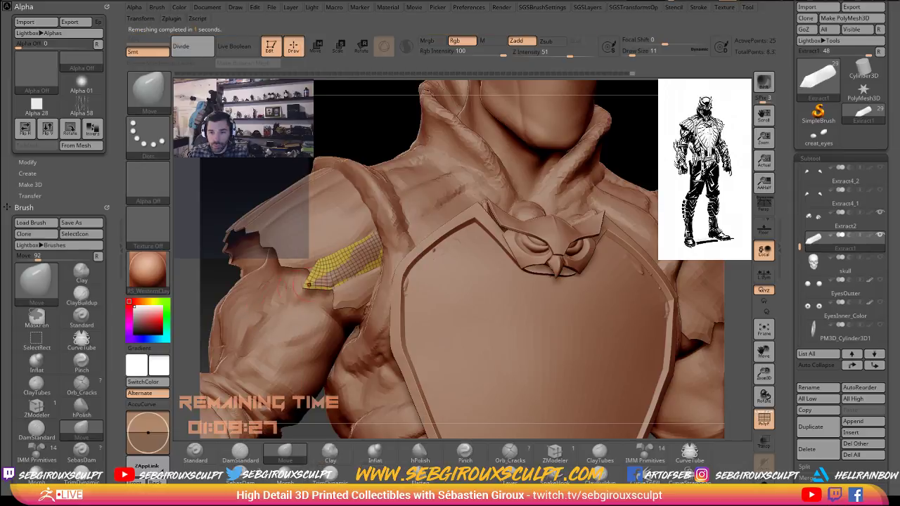
Smooth the remeshed band and adjust its narrow end with the Move brush, reducing the draw size to 7.
left_click_drag(334, 280, 383, 248, "shift")
left_click_drag(315, 273, 309, 279)
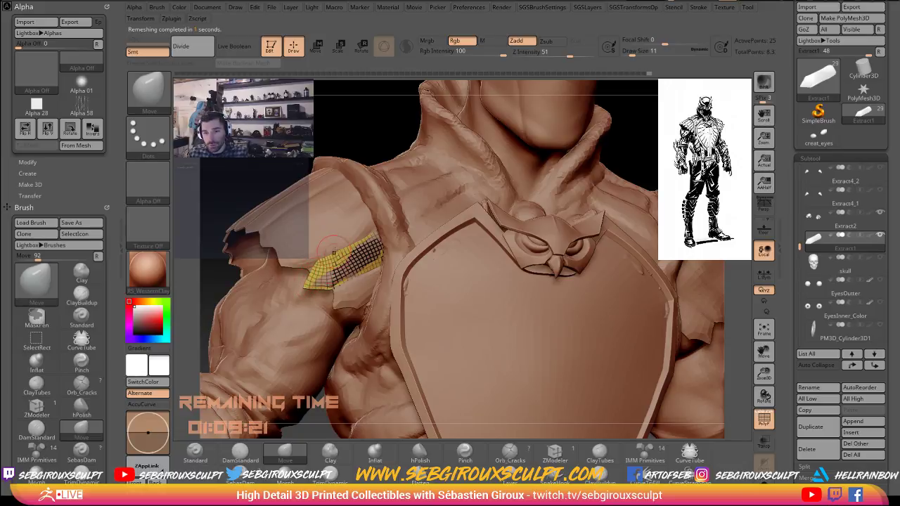
key("space")
left_click_drag(327, 260, 325, 260)
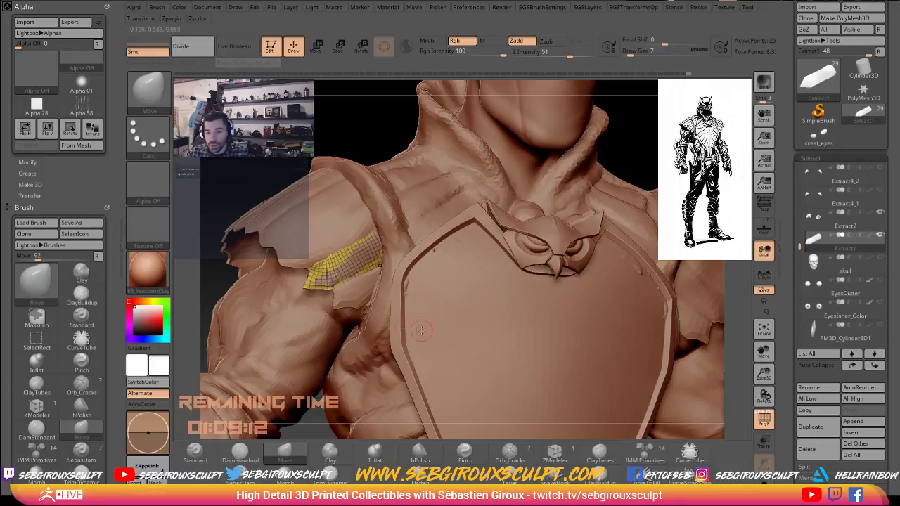
Run ZRemesher twice on the band with the Half option, smoothing the surface between the two passes.
key("3")
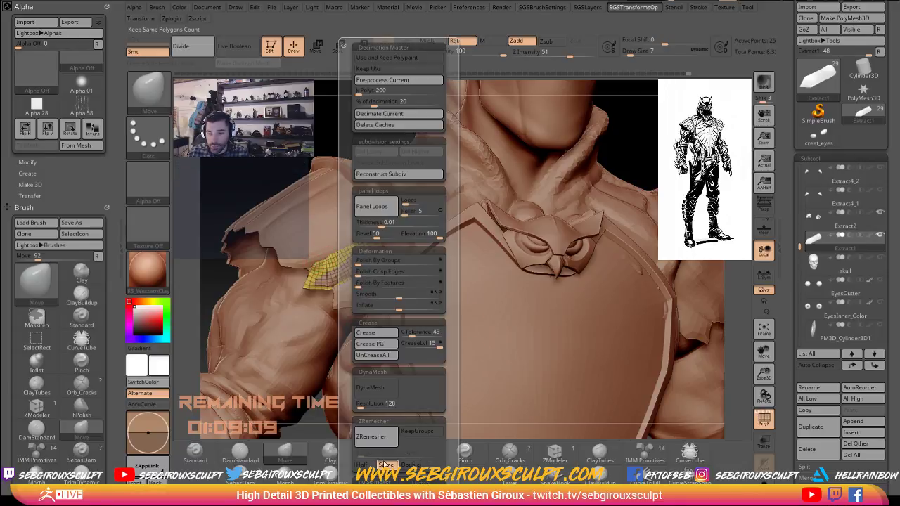
left_click(364, 465)
left_click(375, 437)
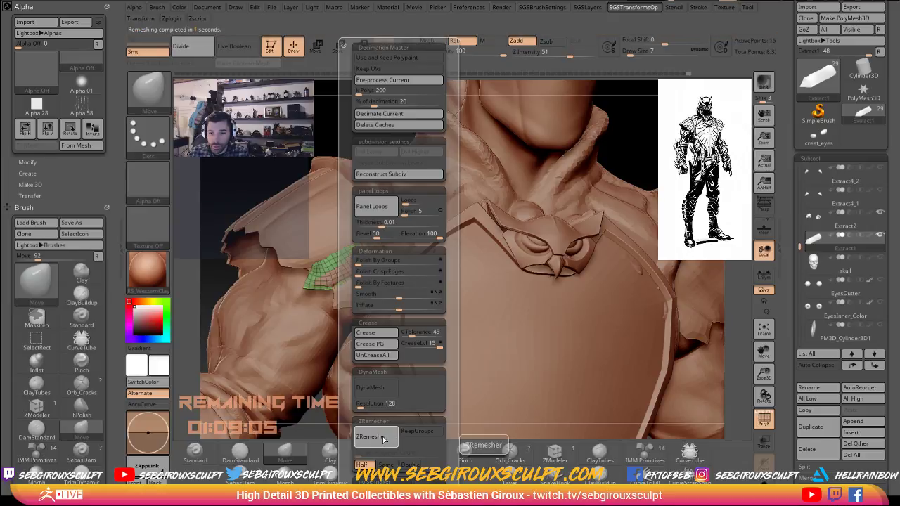
mouse_move(322, 280)
left_mouse_down("shift")
mouse_move(361, 244)
mouse_move(346, 270)
left_mouse_up("shift")
key("3")
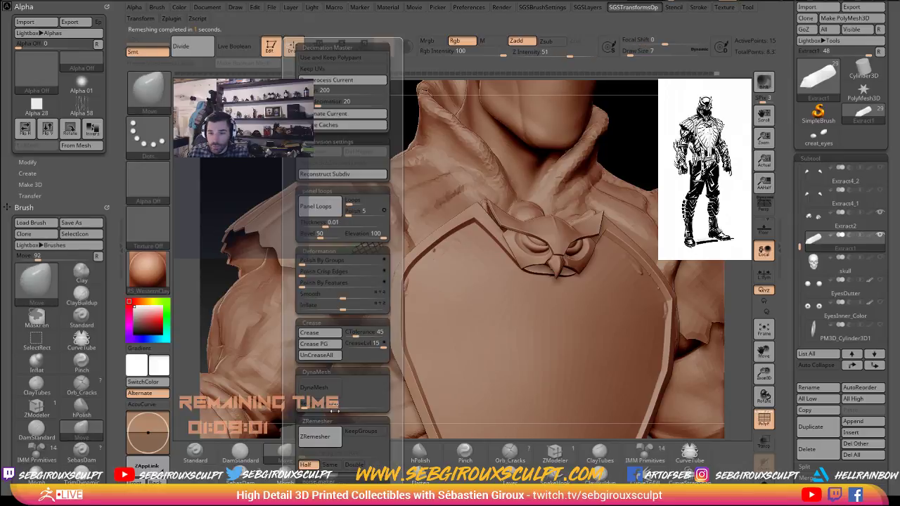
left_click(330, 439)
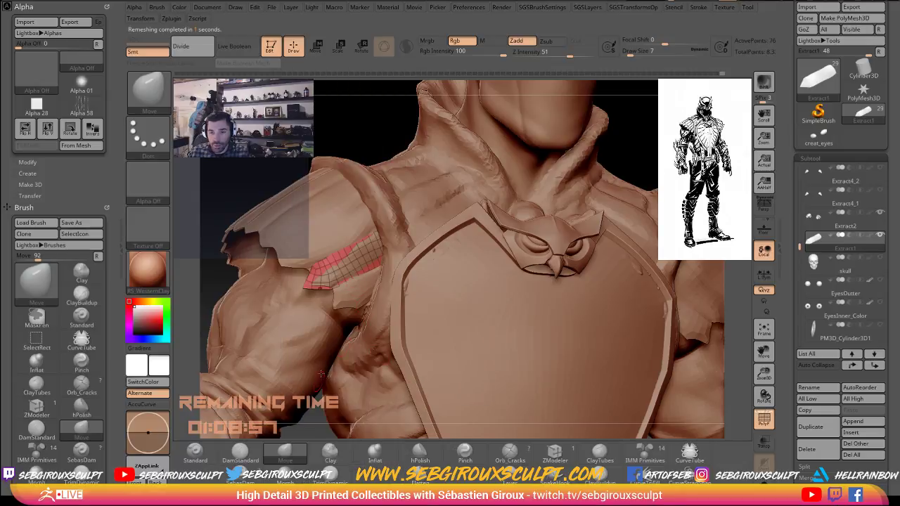
Smooth the low-poly band and stretch its narrow end outward into a point with the Move brush at draw size 25.
key("shift")
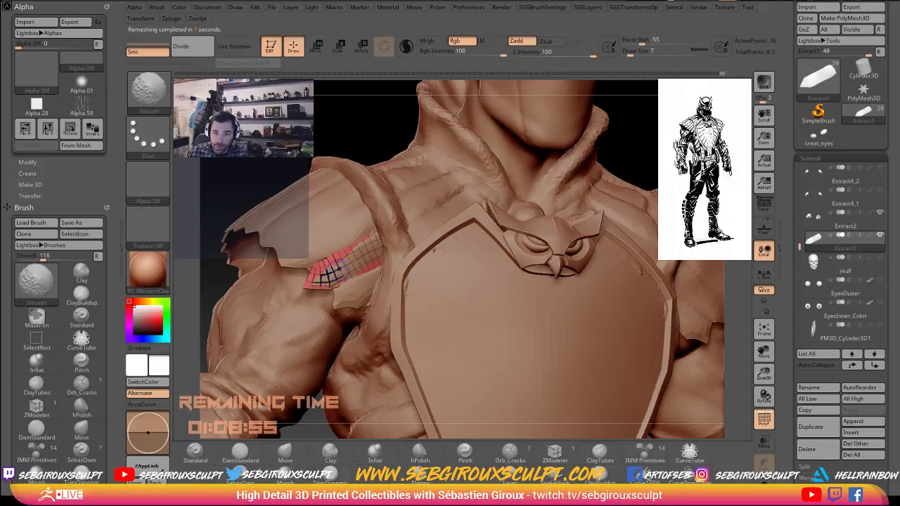
left_click_drag(334, 269, 373, 237, "shift")
mouse_move(332, 260)
left_mouse_down("shift")
mouse_move(309, 287)
mouse_move(297, 288)
mouse_move(306, 287)
left_mouse_up("shift")
key("space")
left_click_drag(309, 285, 298, 291)
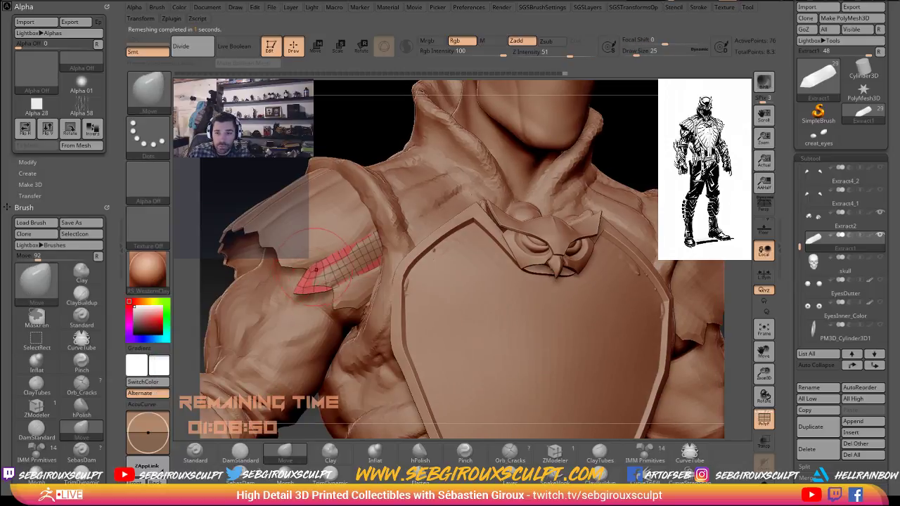
Shift the whole band slightly against the shoulder with the Transpose move line, then return to sculpting mode.
left_click(321, 54)
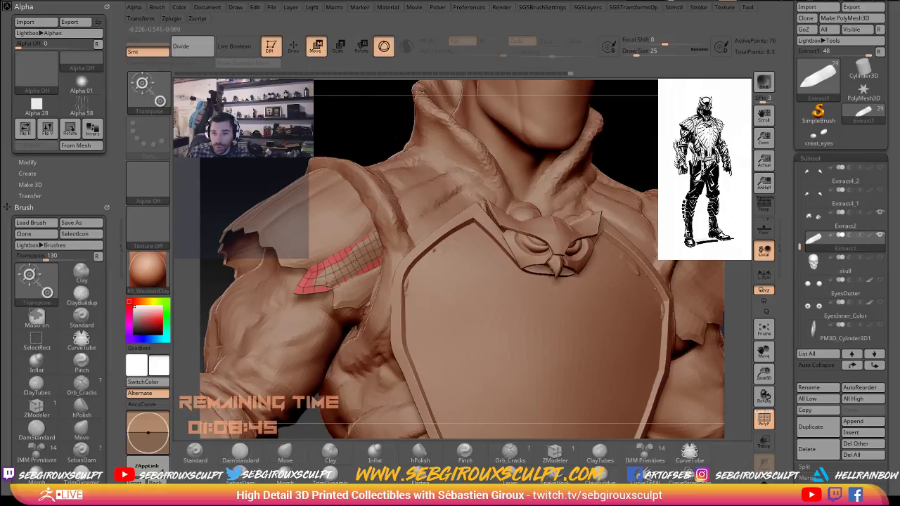
key("y")
mouse_move(349, 272)
left_mouse_down()
mouse_move(330, 236)
mouse_move(344, 262)
left_mouse_up()
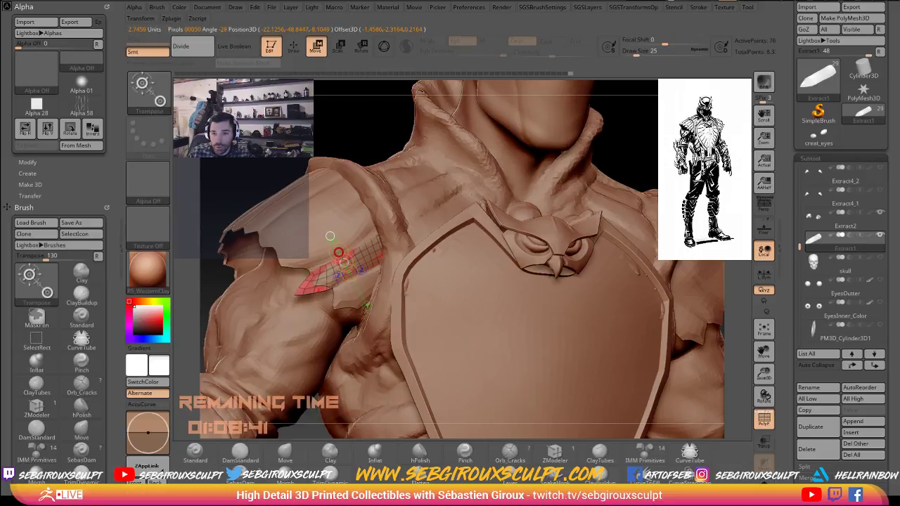
key("q")
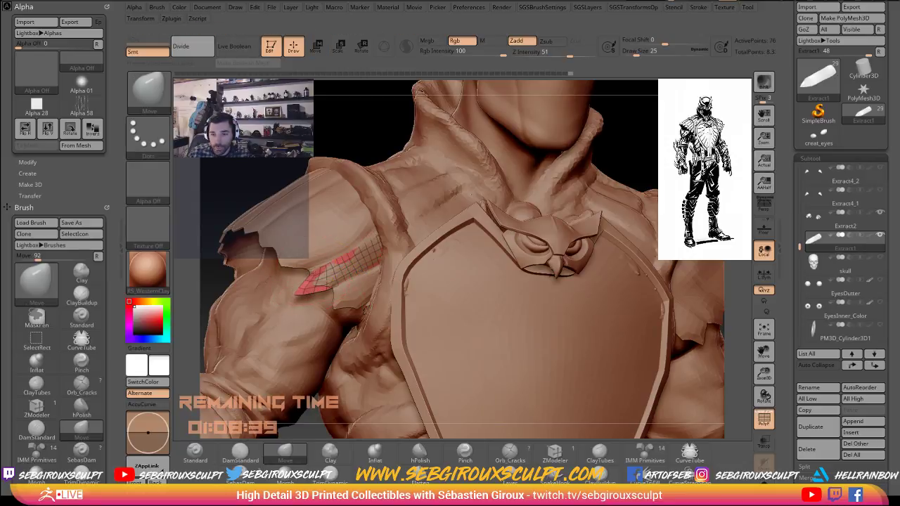
Set the draw size to 12 and adjust the band's narrow end with the Move brush.
key("space")
left_click_drag(309, 276, 312, 274)
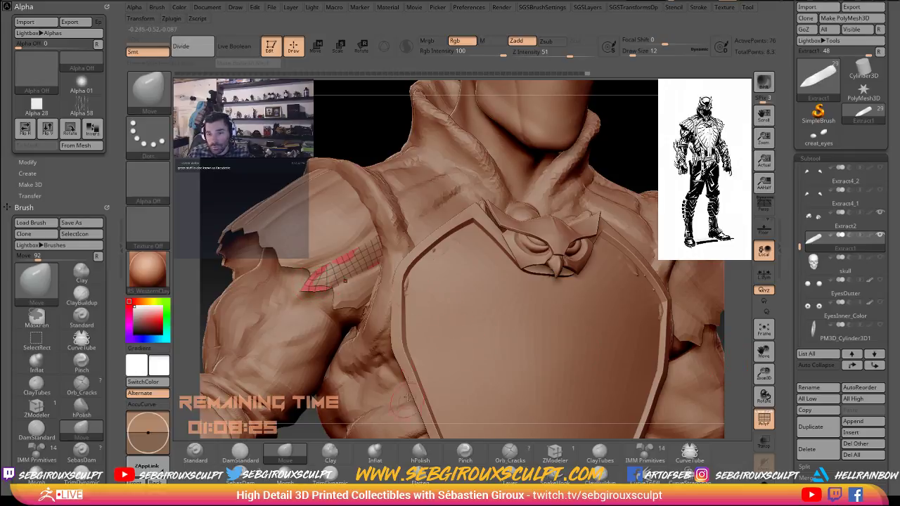
left_click(232, 455)
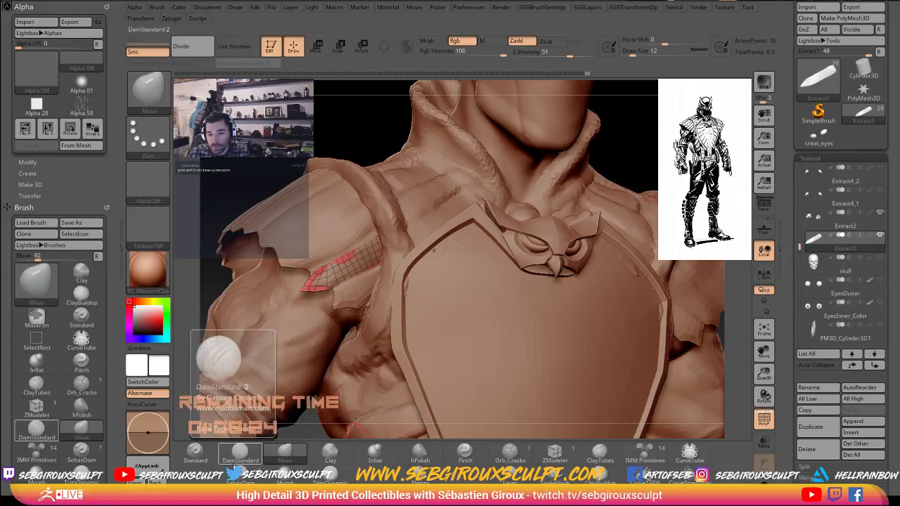
left_click(285, 453)
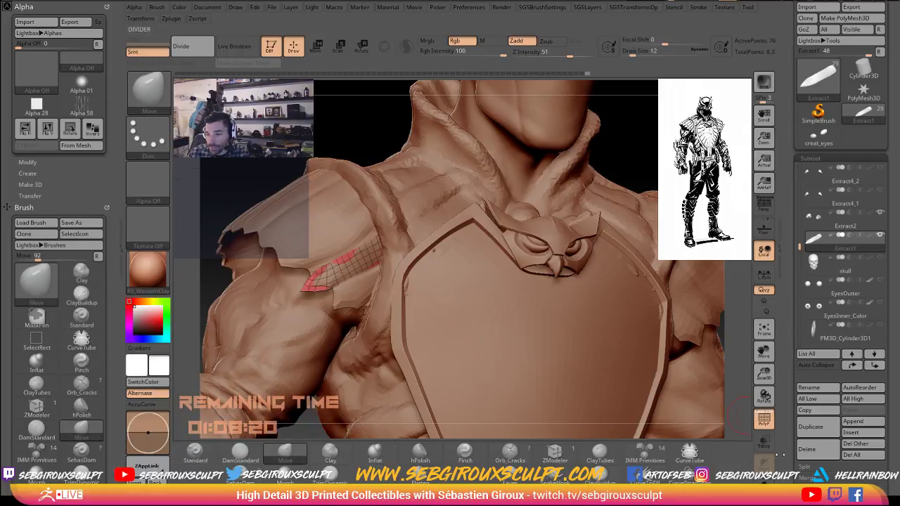
Isolate the band and sharpen the corners of its pointed end using the Move brush with AccuCurve at draw size 7.
left_click(765, 464)
left_click_drag(563, 334, 497, 265)
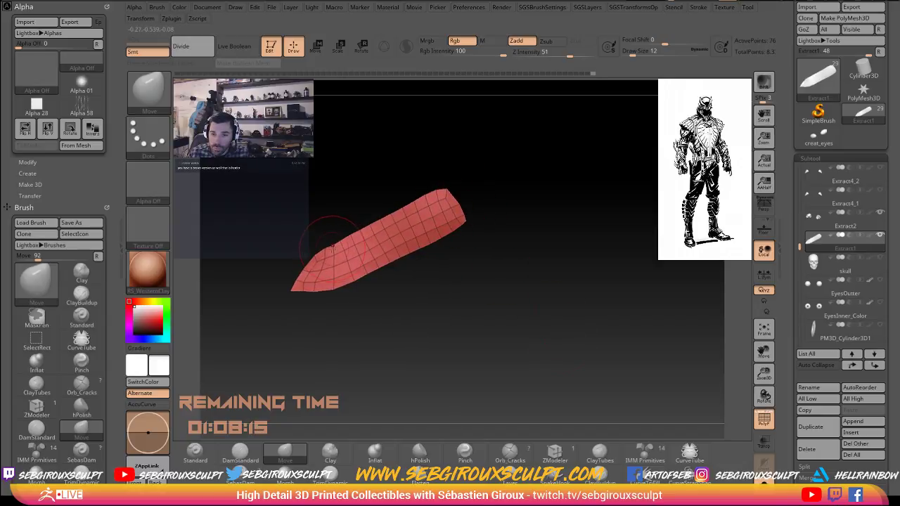
key("space")
left_click_drag(333, 249, 327, 249)
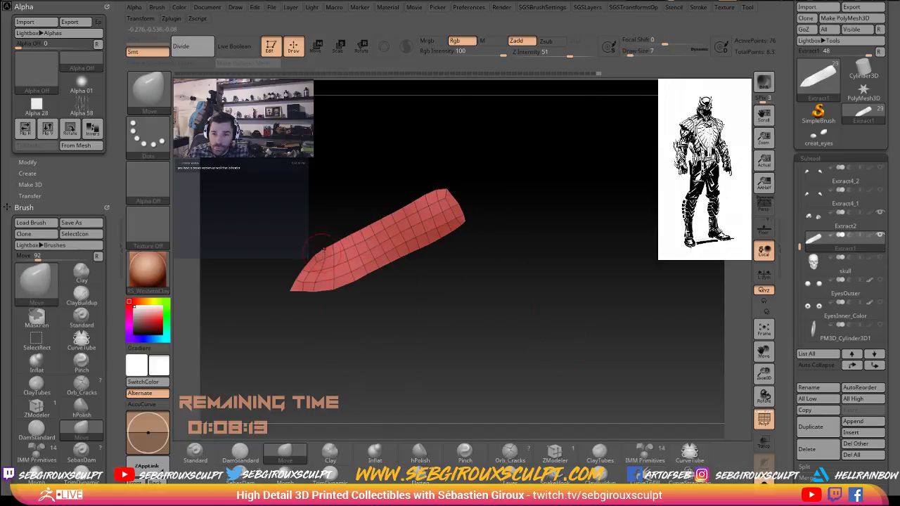
key("a")
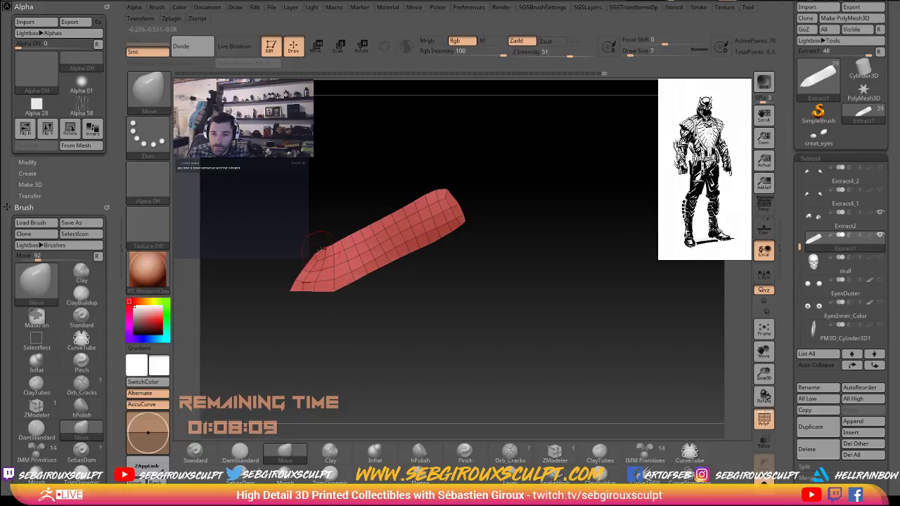
left_click_drag(334, 253, 330, 249)
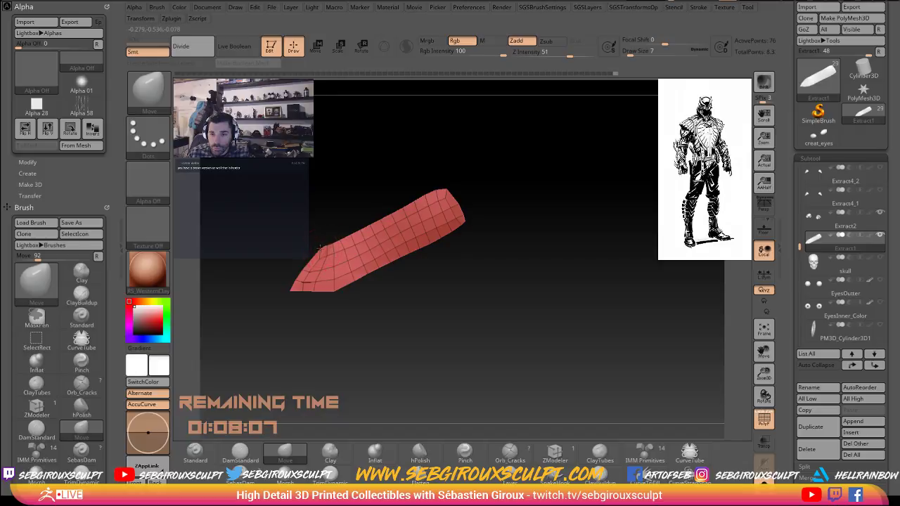
key("space")
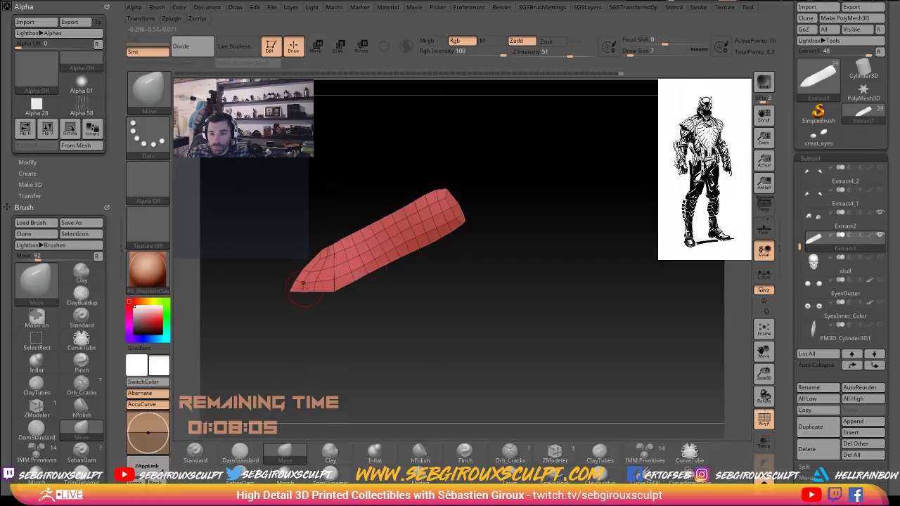
key("space")
Smooth the isolated band and rebuild it as a clean low-poly surface with two ZRemesher passes.
mouse_move(368, 246)
left_mouse_down("shift")
mouse_move(321, 268)
mouse_move(412, 229)
mouse_move(378, 247)
left_mouse_up("shift")
key("space")
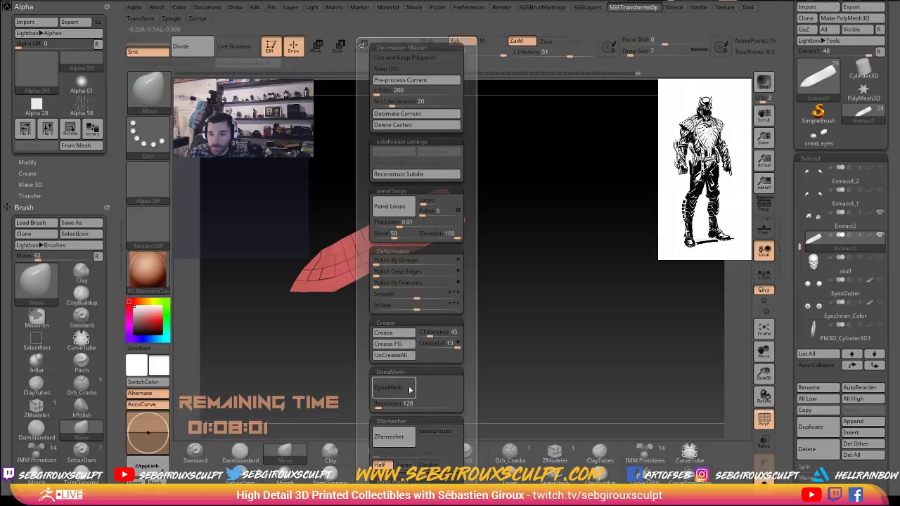
left_click(410, 389)
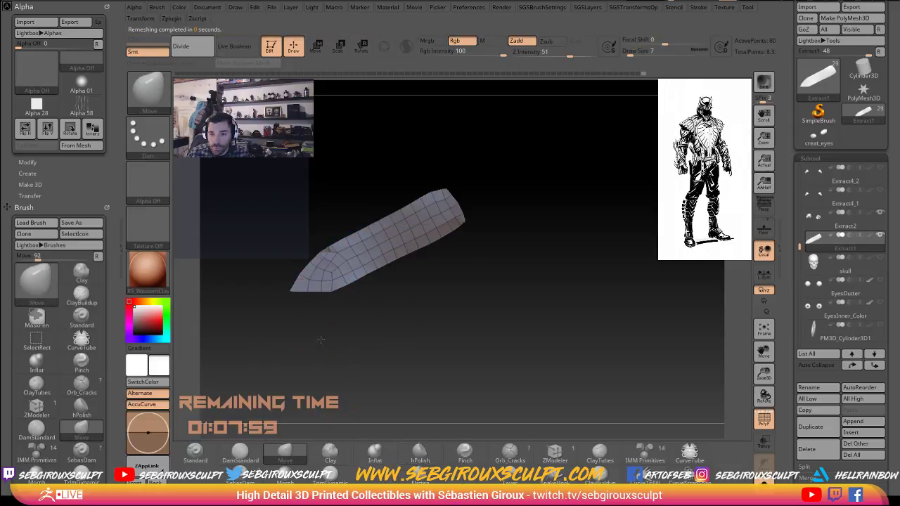
left_click_drag(321, 340, 334, 338)
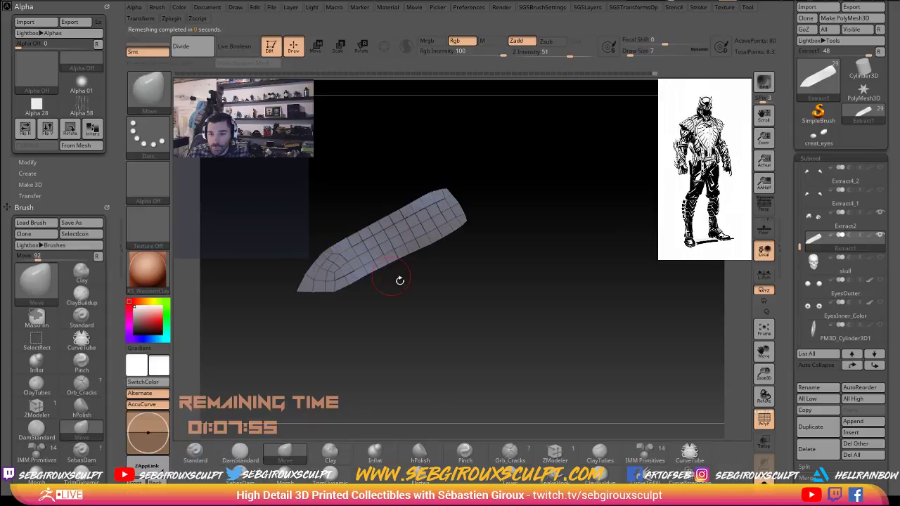
key("F1")
left_click(373, 437)
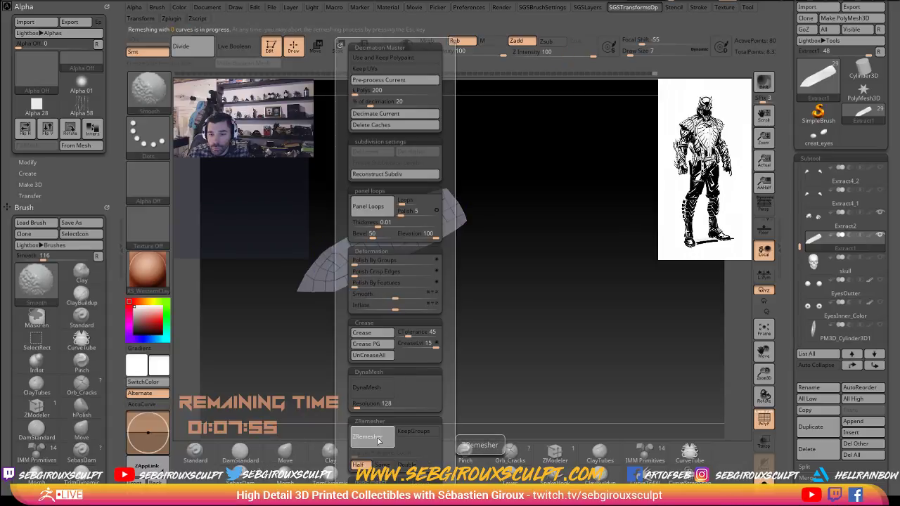
mouse_move(270, 379)
left_mouse_down()
mouse_move(322, 368)
mouse_move(431, 299)
left_mouse_up()
Flatten the band's surface using the hPolish brush at draw size 35.
left_click(420, 454)
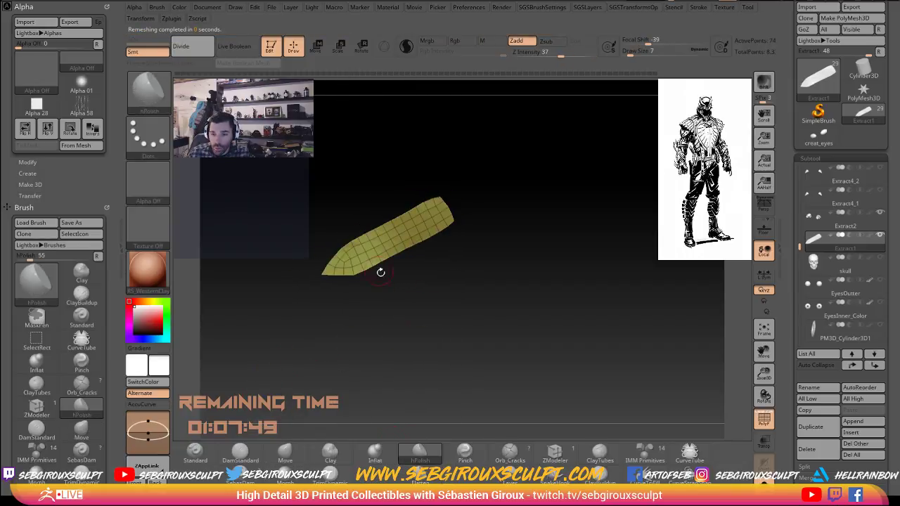
key("space")
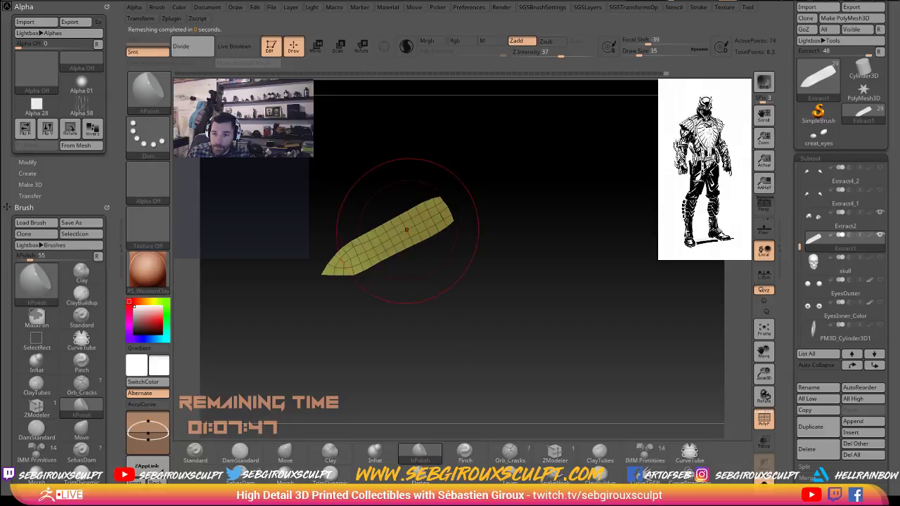
left_click_drag(492, 235, 468, 287)
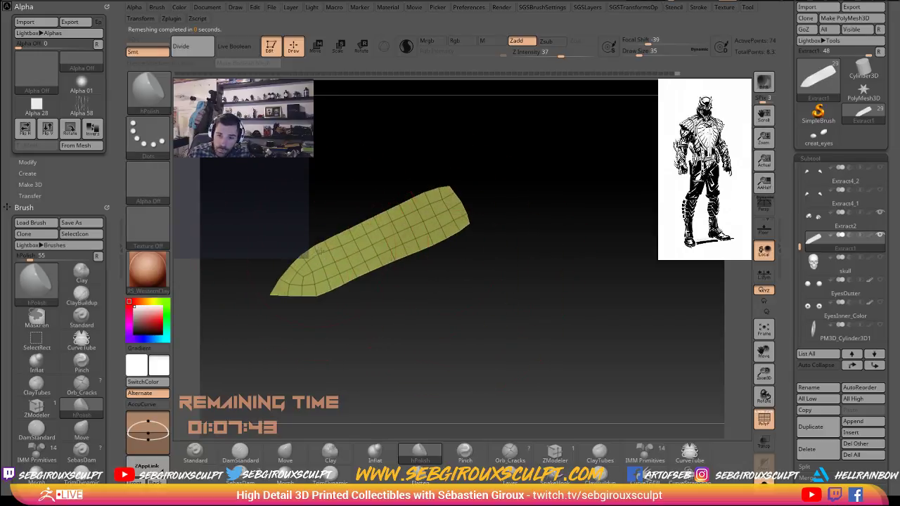
Refine the outline of the band's edges and pointed end using the Move brush at draw size 4.
key("space")
left_click_drag(314, 224, 307, 227)
key("b")
key("m")
key("v")
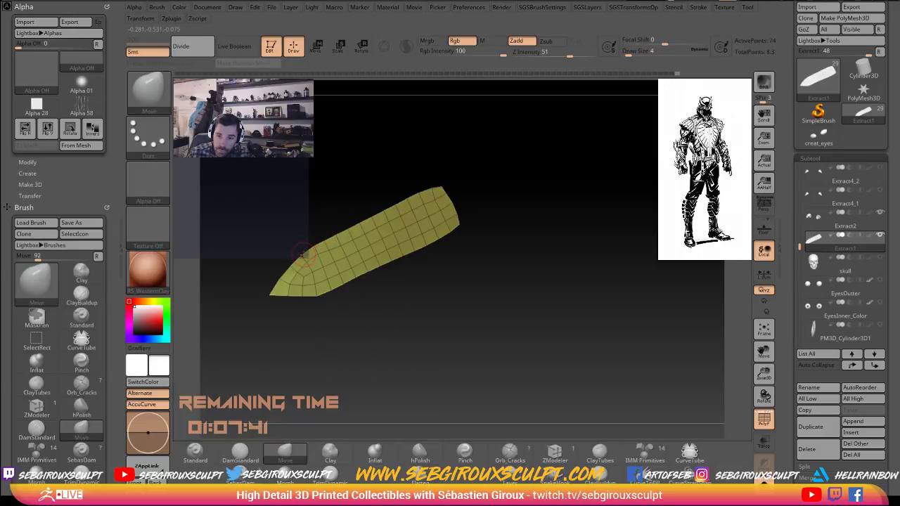
left_click_drag(309, 318, 348, 298)
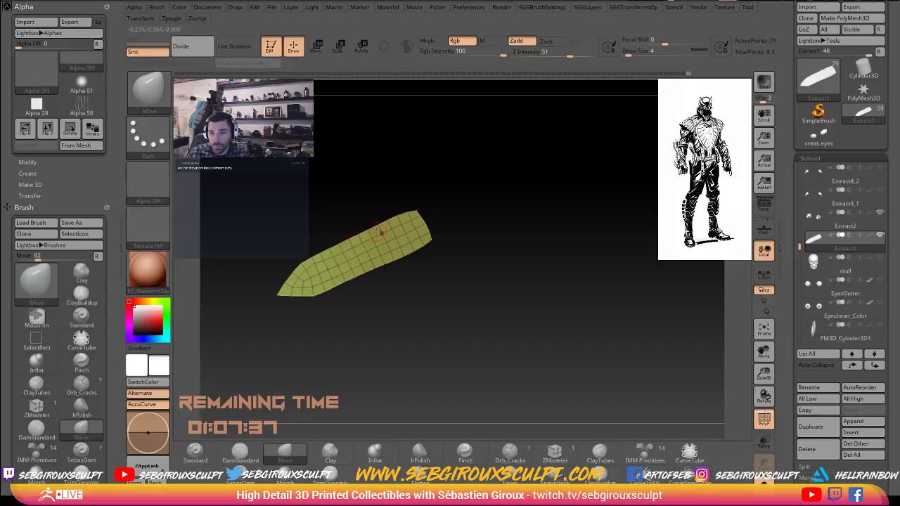
mouse_move(458, 258)
left_mouse_down()
mouse_move(452, 267)
mouse_move(481, 281)
mouse_move(492, 319)
mouse_move(525, 317)
mouse_move(509, 316)
mouse_move(528, 342)
mouse_move(571, 348)
mouse_move(504, 313)
mouse_move(572, 311)
left_mouse_up()
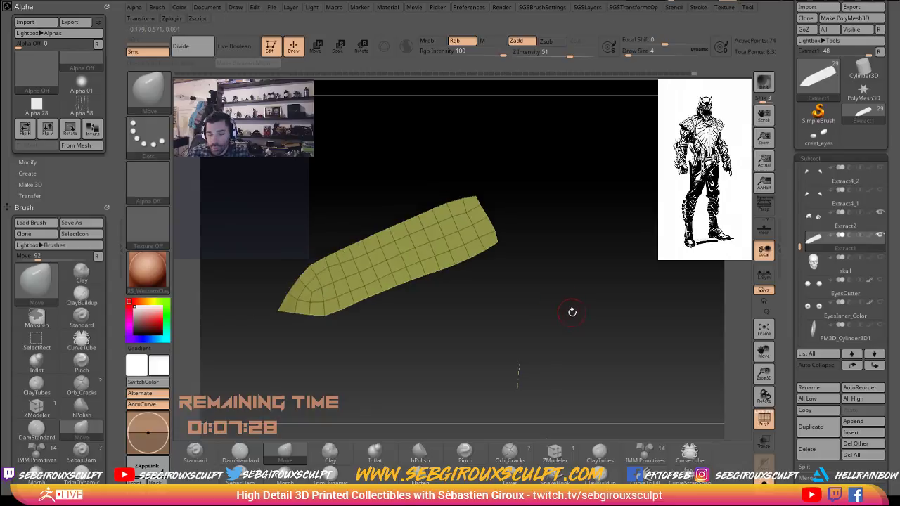
Regroup the band's polygons by normals and delete any hidden geometry.
key("ctrl")
left_click_drag(537, 305, 569, 315)
scroll(891, 433, "down", 10)
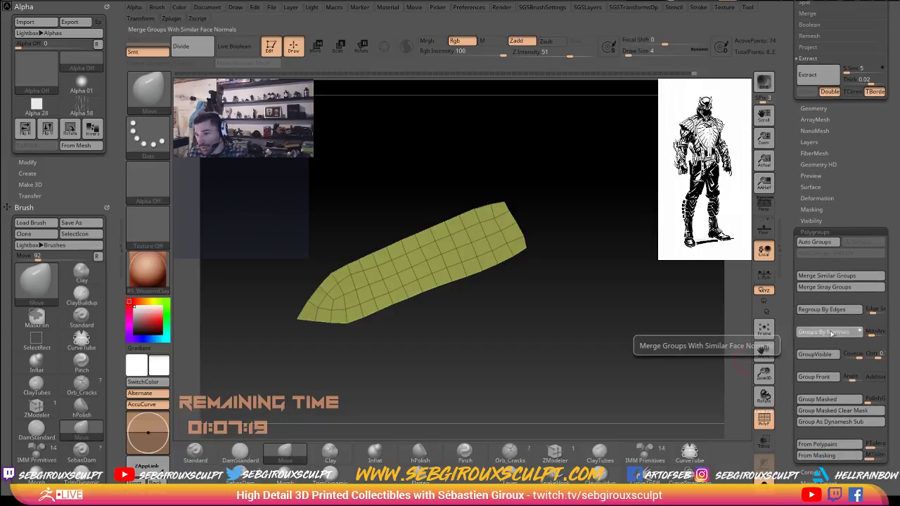
left_click(826, 333)
key("ctrl+shift")
key("space")
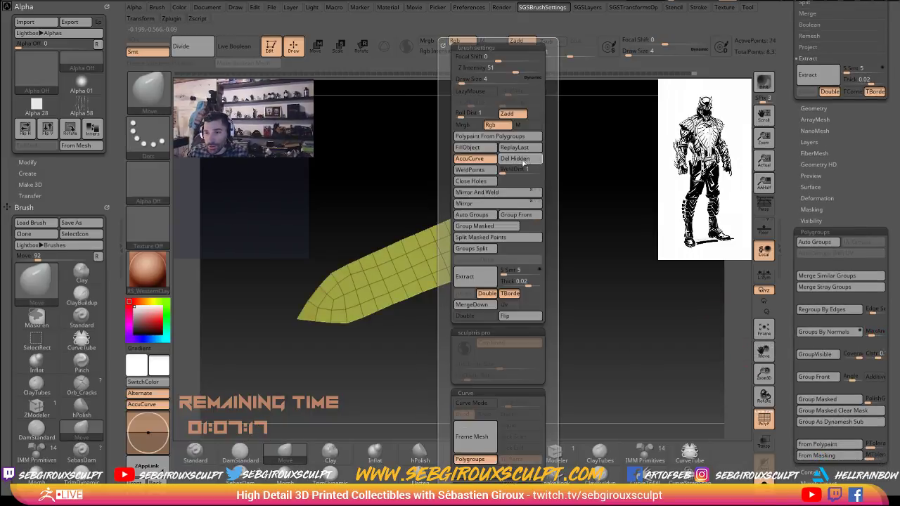
left_click(519, 158)
left_click_drag(602, 206, 562, 294)
mouse_move(487, 328)
left_mouse_down()
mouse_move(481, 345)
mouse_move(458, 345)
mouse_move(483, 346)
mouse_move(457, 352)
mouse_move(460, 342)
mouse_move(482, 364)
mouse_move(476, 321)
left_mouse_up()
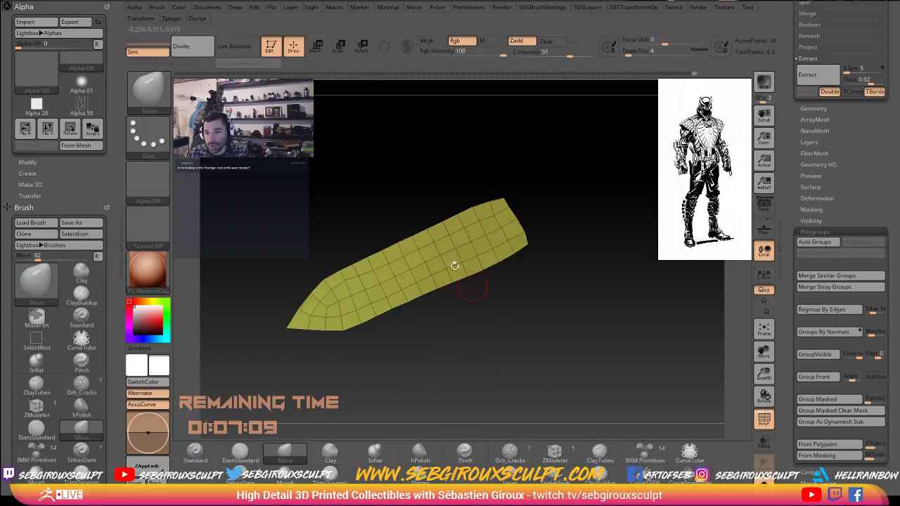
Add thickness to the band with Panel Loops using bevel 0, elevation -100, polish 0 and thickness 0.03637.
key("2")
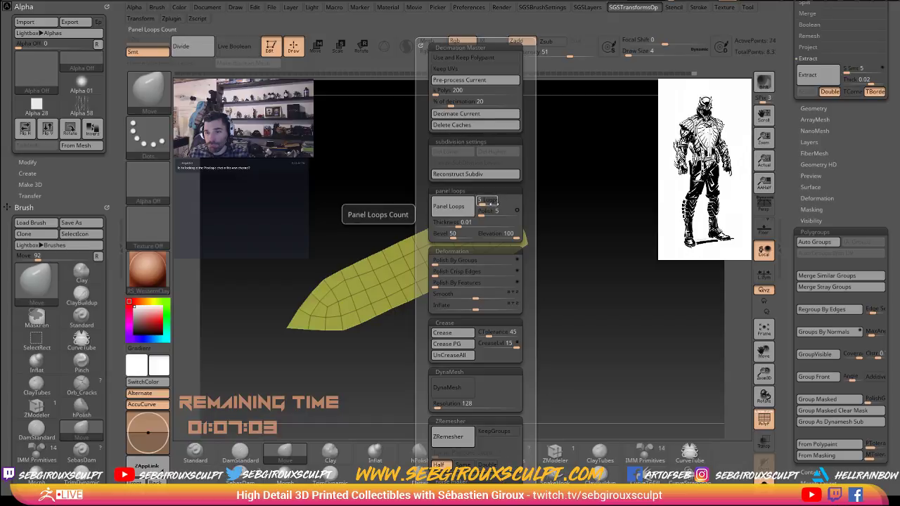
key("space")
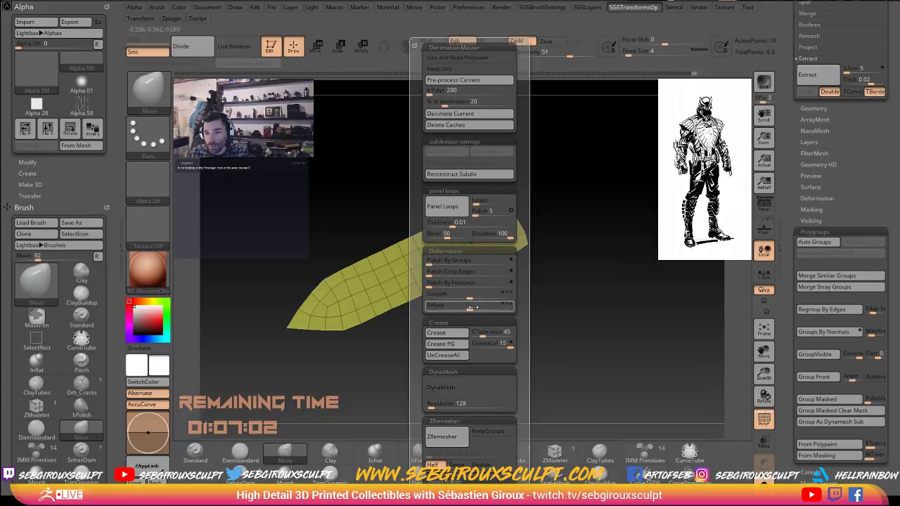
key("space")
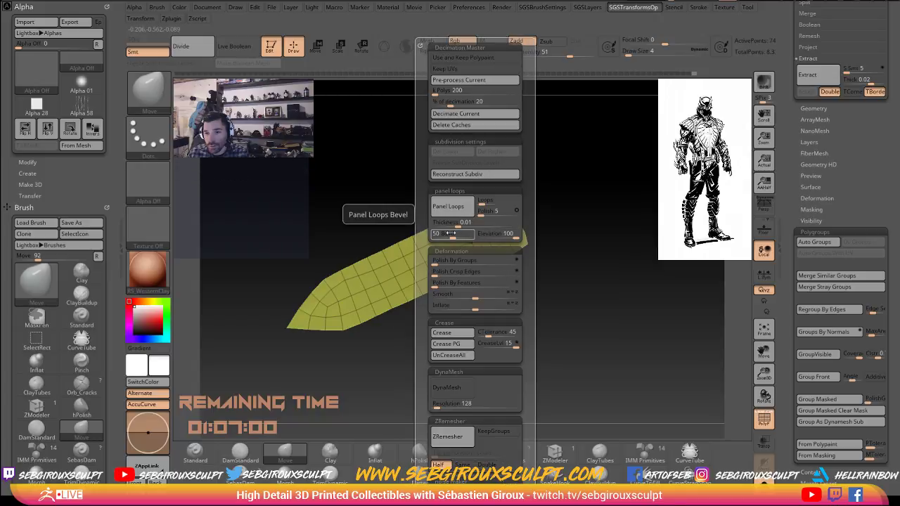
left_click_drag(450, 234, 433, 234)
left_click_drag(490, 234, 477, 234)
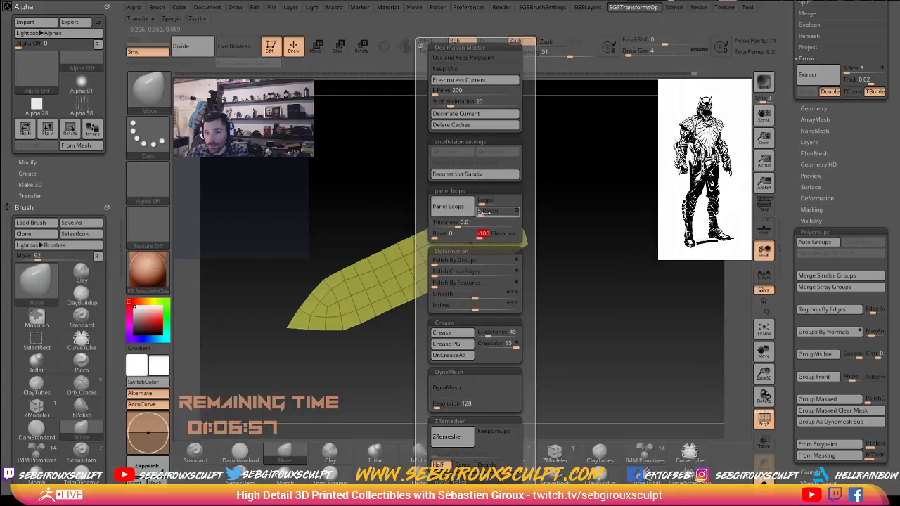
left_click(453, 213)
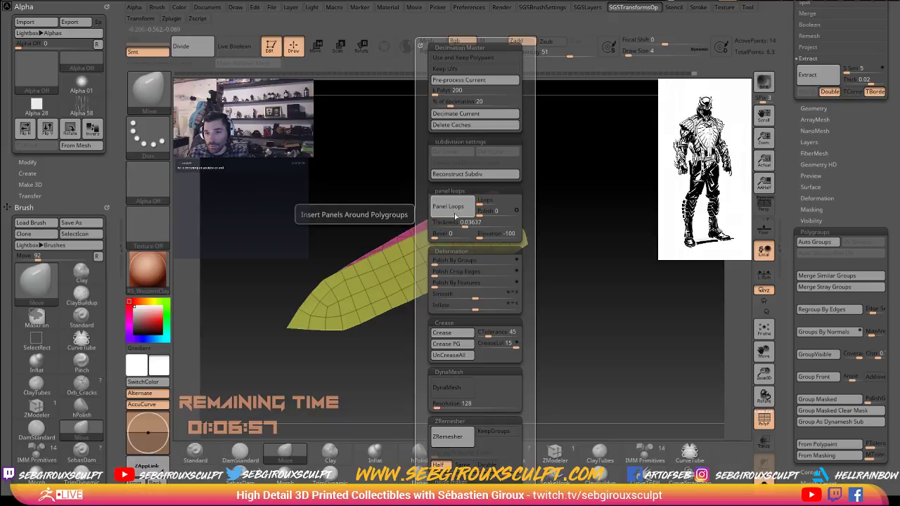
Undo the panel loops and reapply them with progressively smaller thickness values, ending at 0.00282.
left_click_drag(595, 224, 491, 224)
key("ctrl+z")
key("space")
left_click(487, 212)
key("ctrl+z")
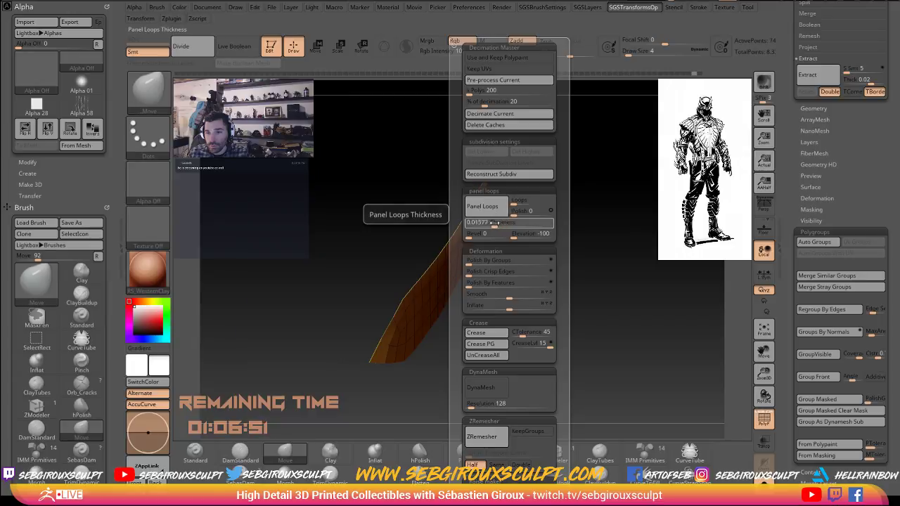
left_click(494, 212)
key("ctrl+z")
left_click_drag(491, 225, 489, 223)
left_click(493, 212)
key("ctrl+z")
left_click(493, 209)
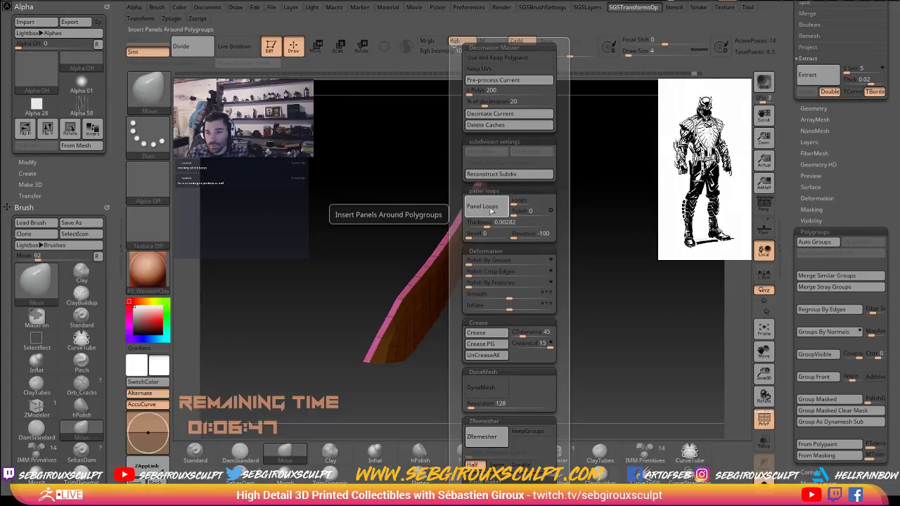
Show the full figure again and shift the thickened band outward from the shoulder with the Transpose move line.
left_click_drag(608, 246, 659, 290, "alt")
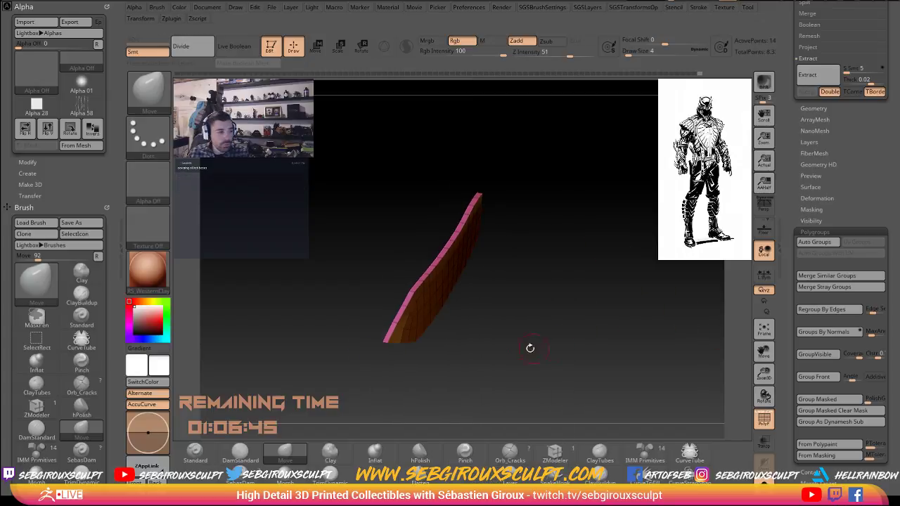
left_click_drag(504, 305, 583, 346)
left_click(764, 485)
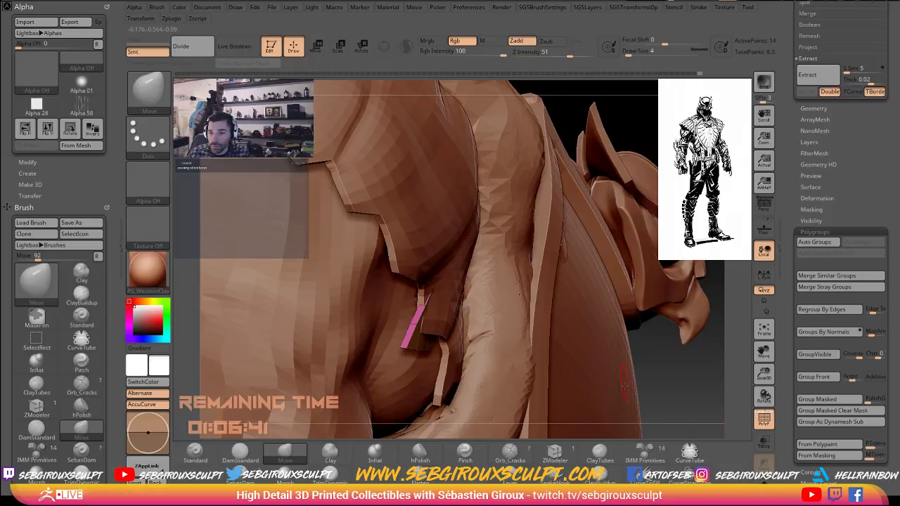
mouse_move(676, 373)
left_mouse_down()
mouse_move(625, 325)
mouse_move(593, 321)
mouse_move(610, 311)
left_mouse_up()
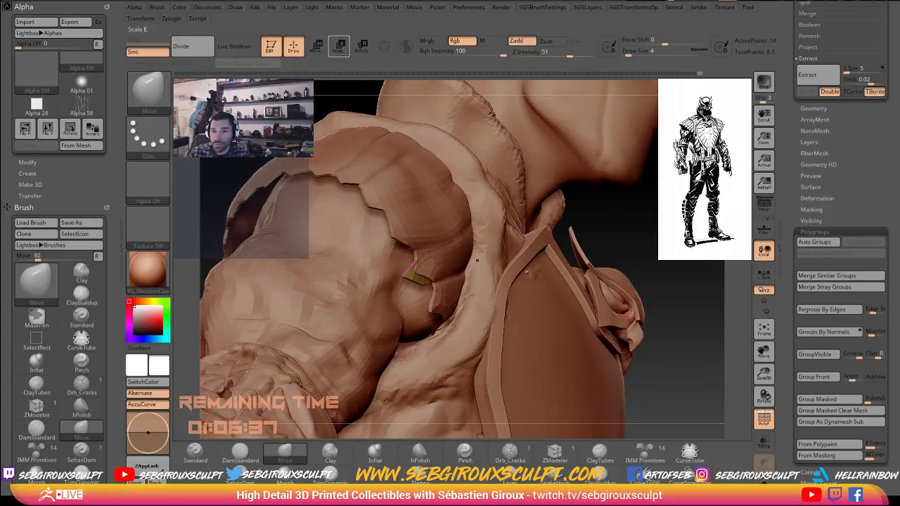
key("w")
left_click_drag(430, 257, 499, 237)
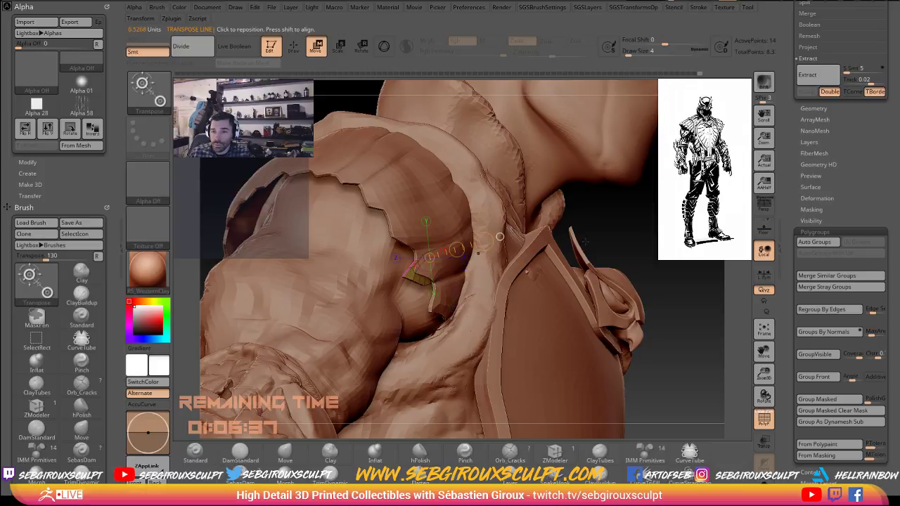
left_click_drag(653, 226, 613, 229)
left_click_drag(463, 250, 467, 249)
left_click_drag(611, 216, 427, 268)
Rotate the band with the Transpose line to follow the shoulder armour, then return to sculpting mode.
key("r")
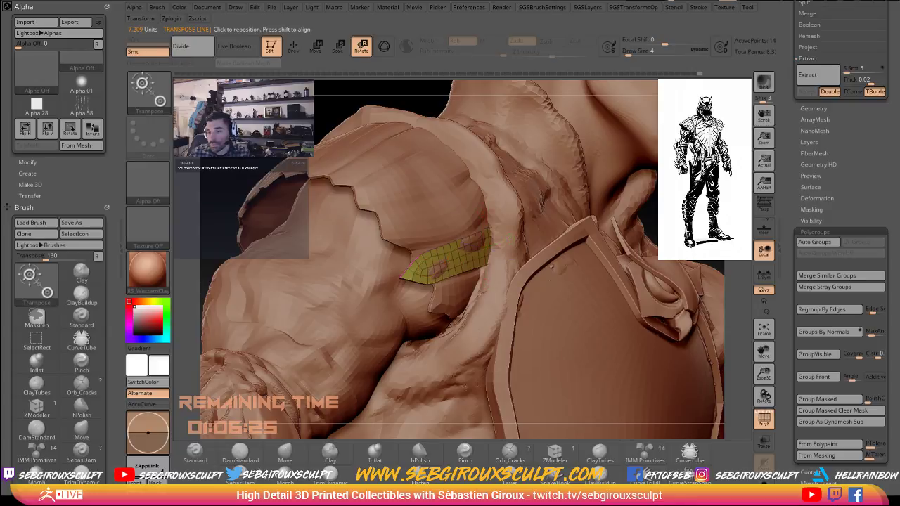
right_click_drag(412, 274, 493, 280)
mouse_move(493, 280)
left_mouse_down()
mouse_move(435, 265)
mouse_move(445, 271)
mouse_move(453, 227)
left_mouse_up()
key("q")
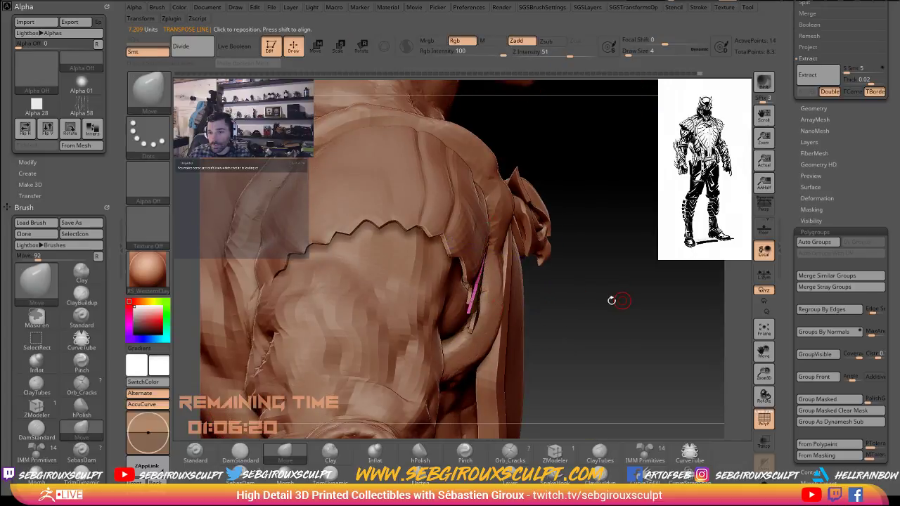
Tilt the band slightly closer to the shoulder with the Transpose rotate line, checking its fit from the side.
left_click_drag(611, 300, 639, 298)
left_click(317, 47)
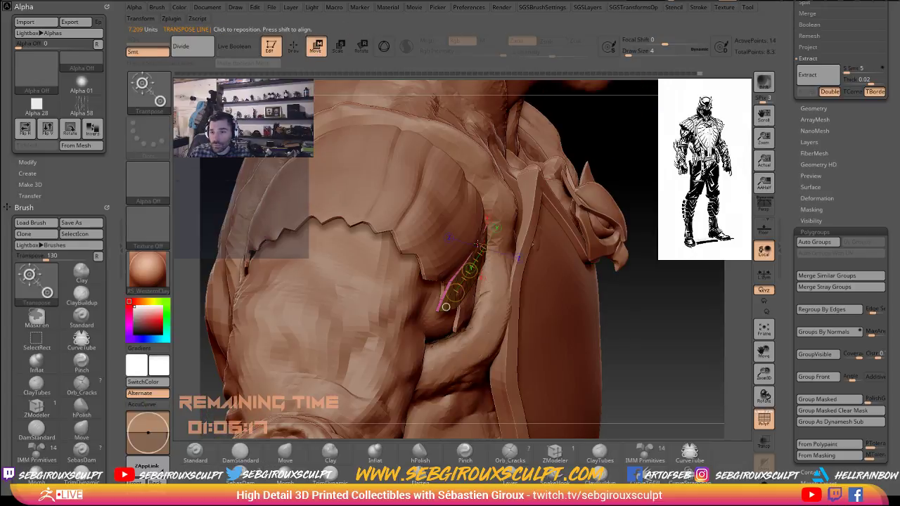
key("r")
mouse_move(455, 293)
left_mouse_down()
mouse_move(467, 302)
mouse_move(466, 294)
left_mouse_up()
left_click_drag(716, 284, 584, 276)
key("q")
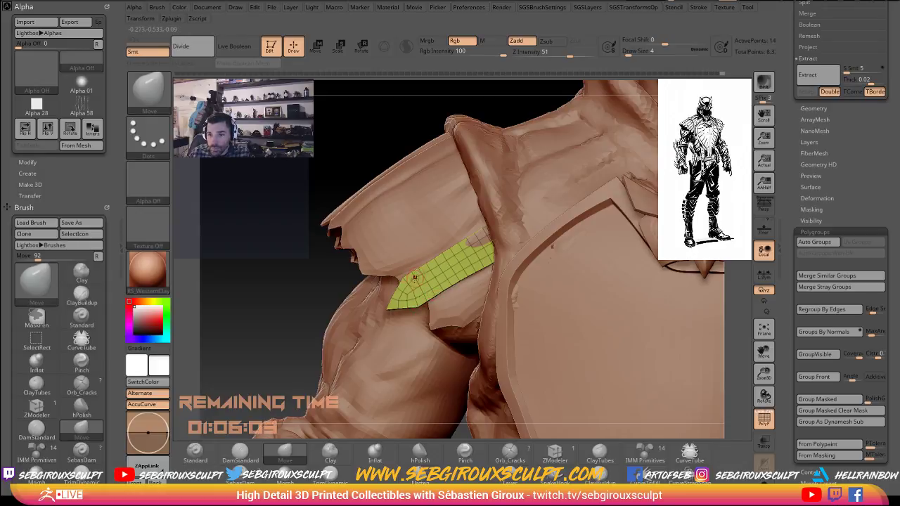
Adjust the band's pointed end with the Move brush at draw size 4 and smooth its lower edge.
left_click_drag(239, 274, 235, 278)
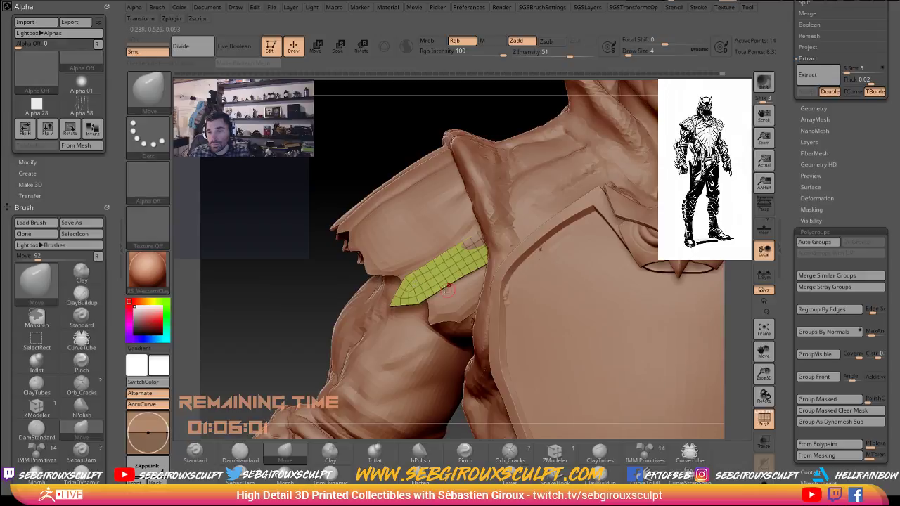
mouse_move(437, 283)
left_mouse_down("shift")
mouse_move(413, 289)
mouse_move(436, 258)
left_mouse_up("shift")
left_click_drag(283, 291, 277, 292)
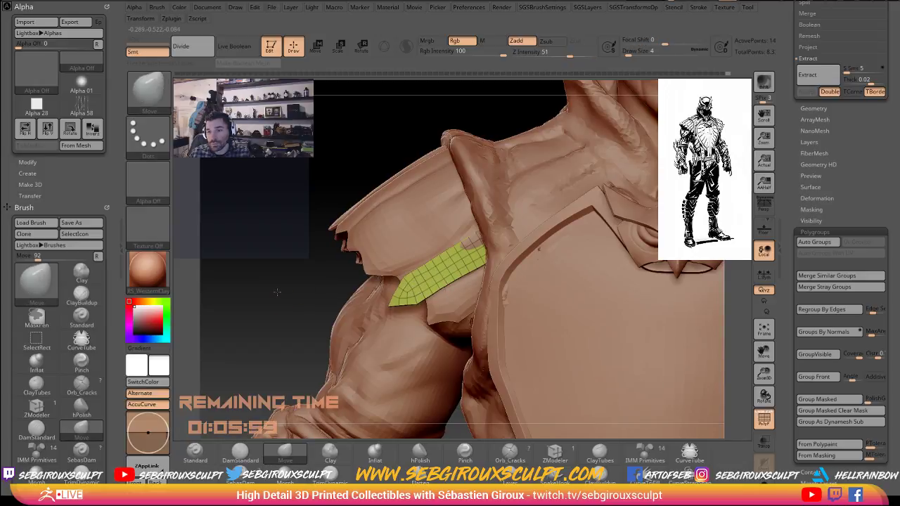
key("f")
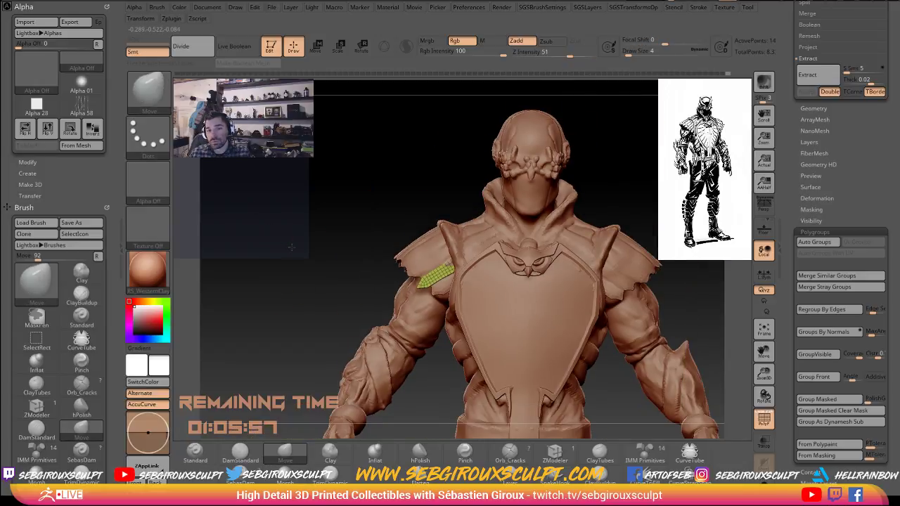
left_click_drag(292, 248, 316, 293, "alt")
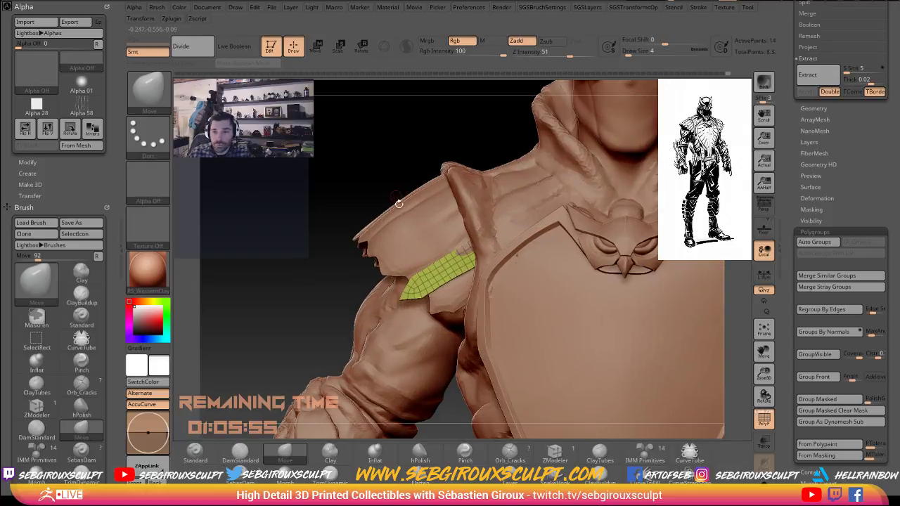
Duplicate the pointed shoulder band with the Transpose move line, placing the copy directly above the original.
left_click_drag(283, 239, 320, 240)
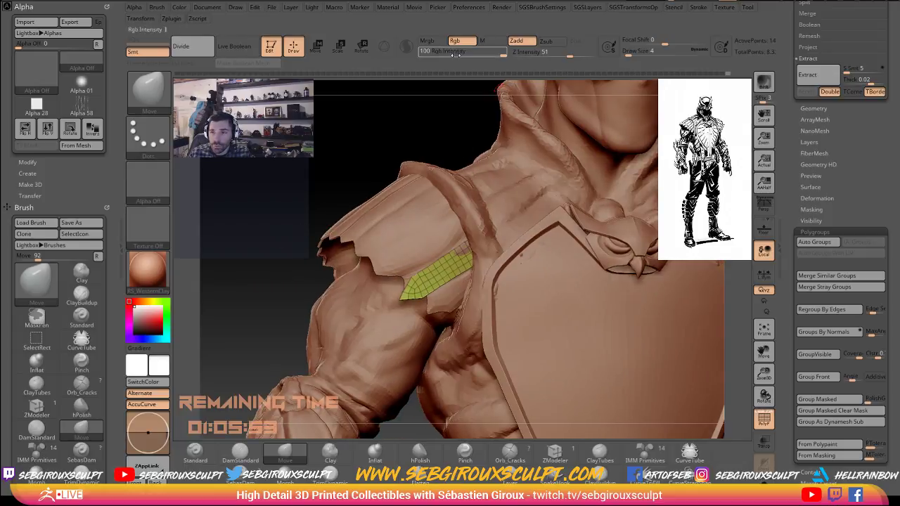
left_click(318, 46)
left_click_drag(217, 231, 290, 220)
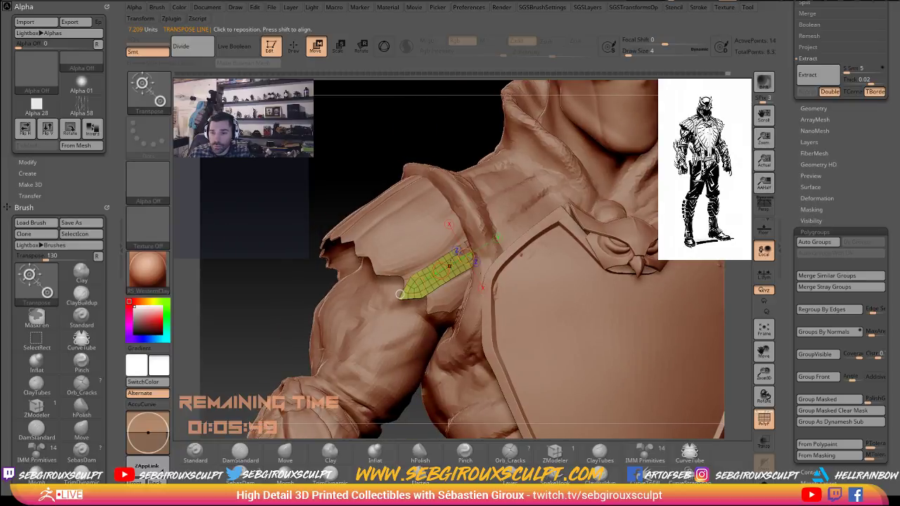
mouse_move(441, 272)
left_mouse_down("ctrl")
mouse_move(430, 263)
mouse_move(436, 253)
mouse_move(395, 271)
left_mouse_up("ctrl")
Rotate the duplicated band with the Transpose line so it follows the curve of the shoulder armour.
key("r")
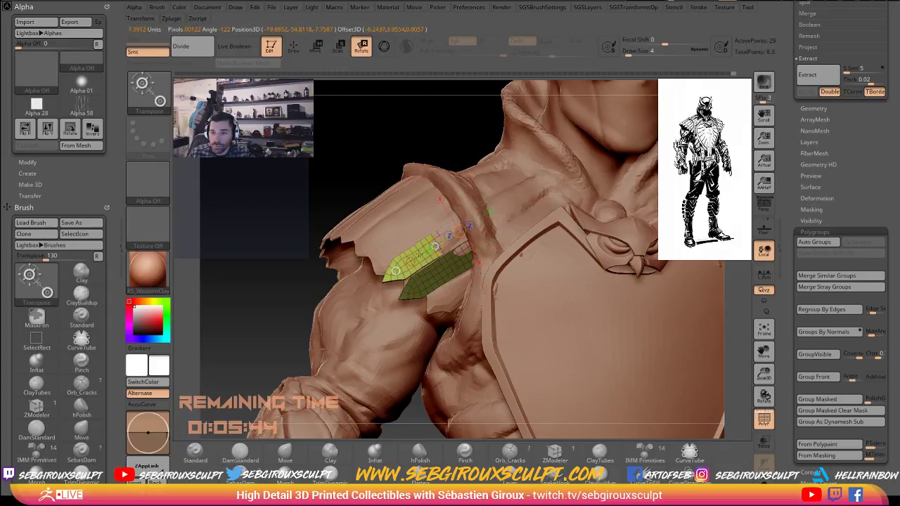
left_click_drag(326, 219, 627, 193)
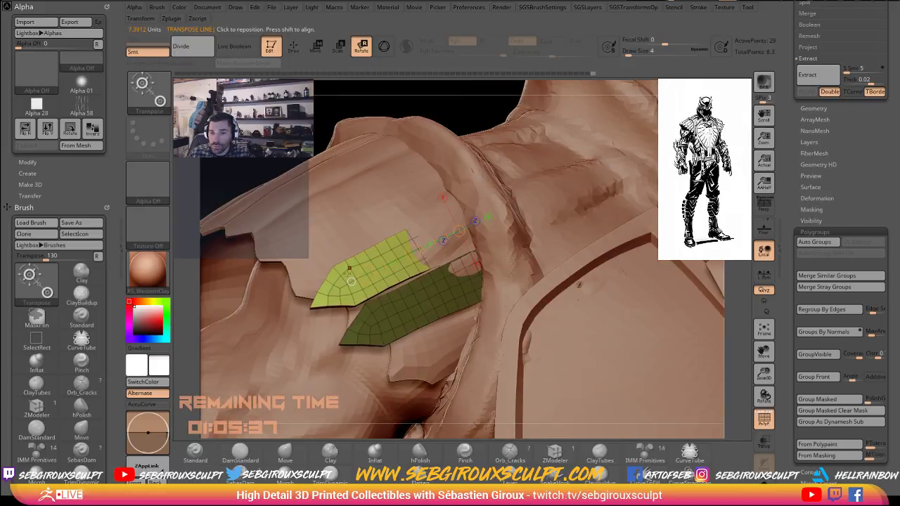
left_click_drag(350, 268, 457, 232)
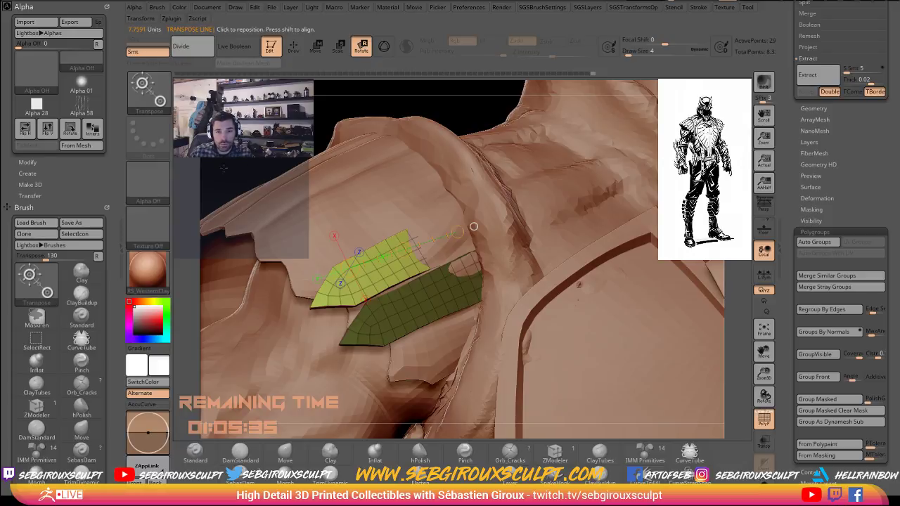
left_click_drag(228, 166, 227, 139)
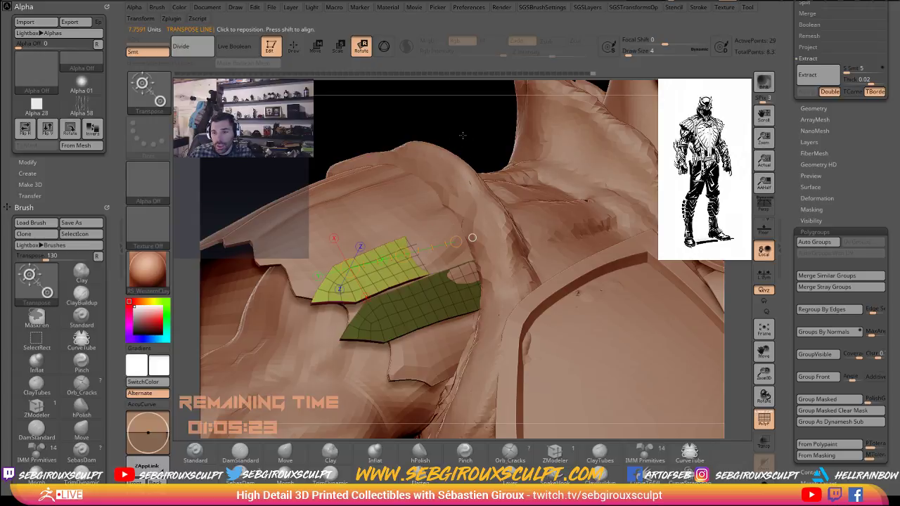
left_click_drag(462, 135, 448, 248)
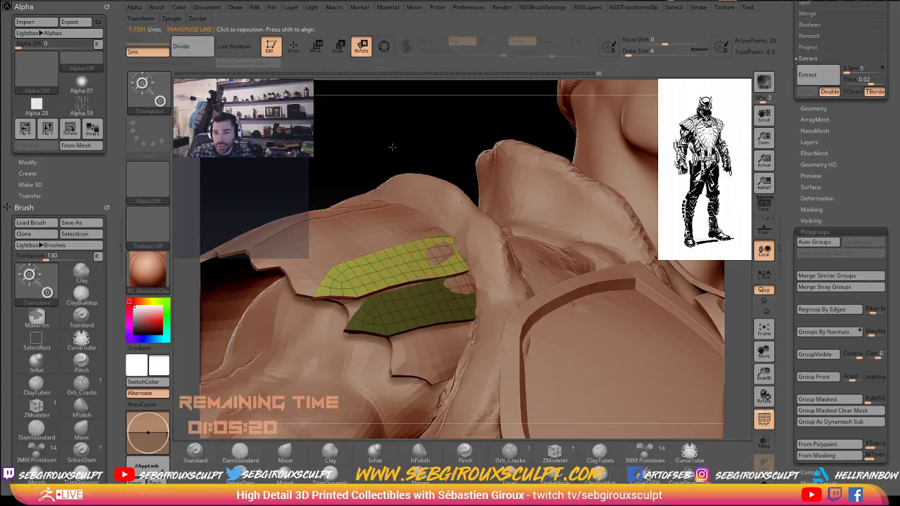
Examine how the two bands sit on the shoulder armour from the front and side against the reference.
left_click_drag(392, 147, 410, 254)
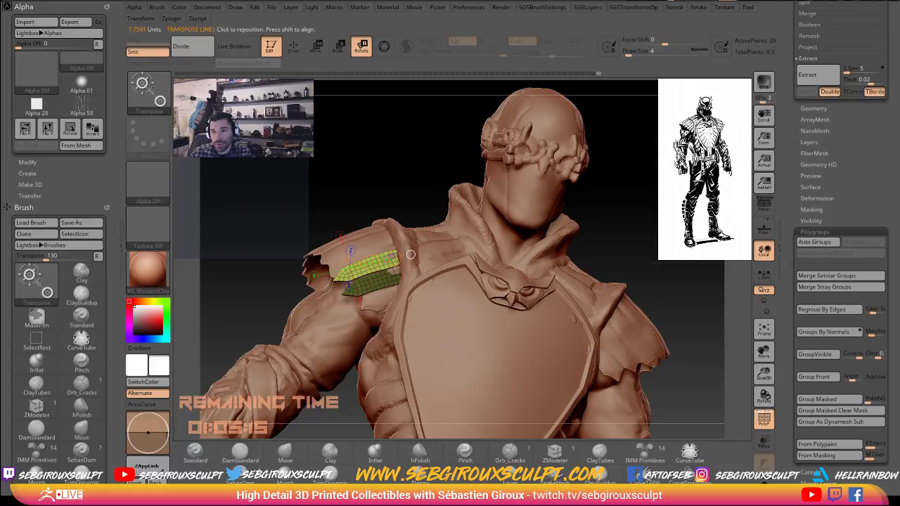
left_click_drag(665, 261, 689, 258)
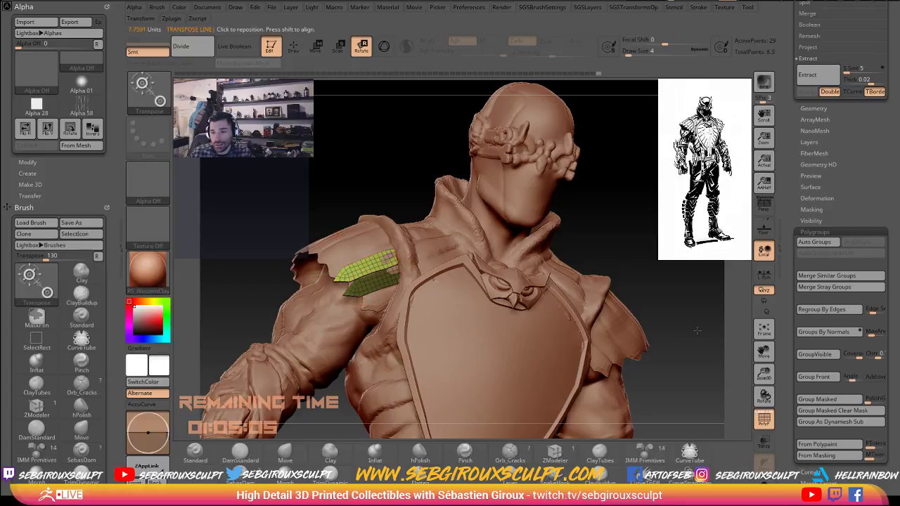
left_click(711, 310)
left_click_drag(711, 309, 695, 308)
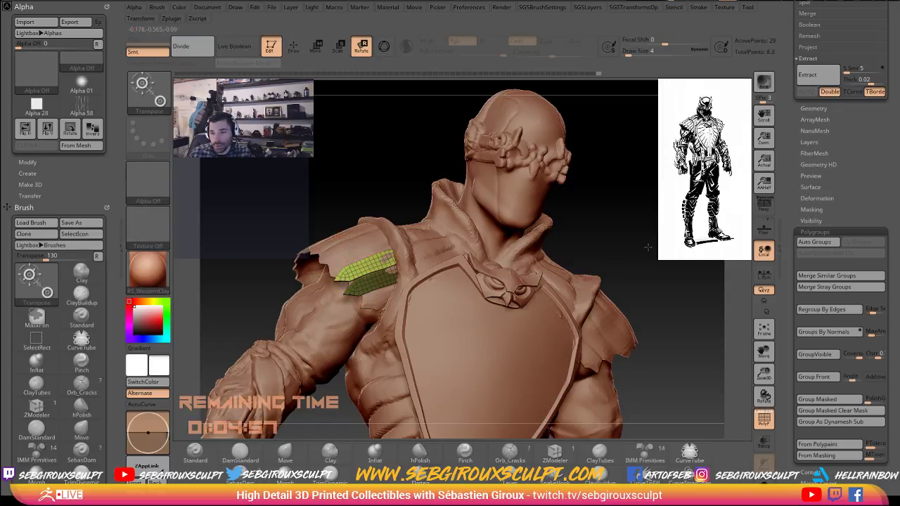
left_click_drag(647, 249, 655, 249)
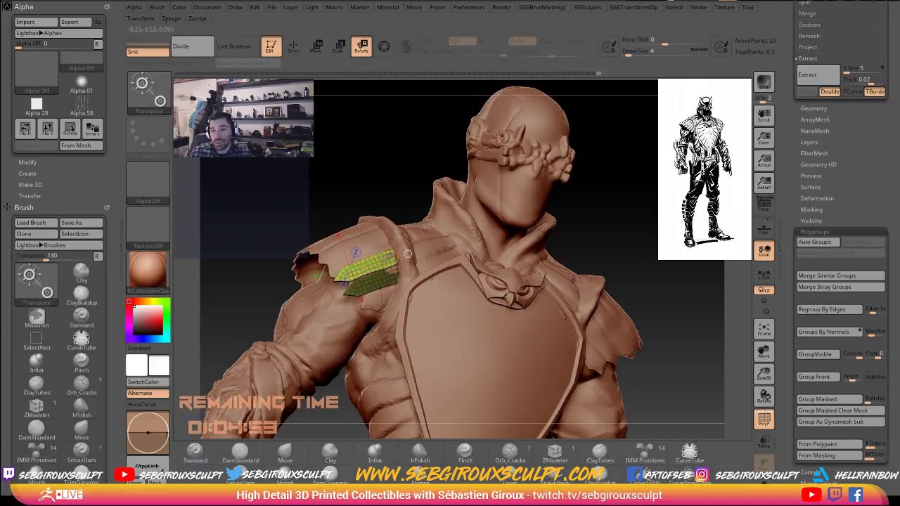
left_click_drag(223, 272, 343, 277, "alt")
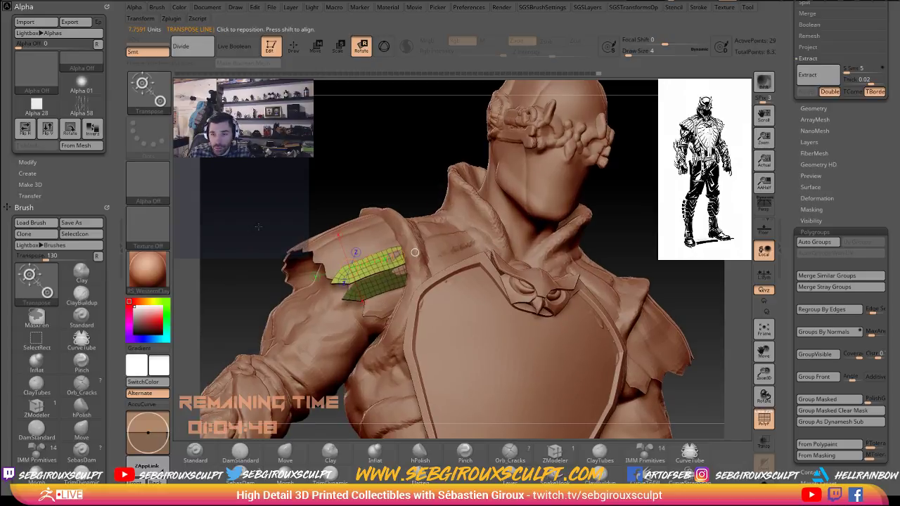
left_click_drag(258, 226, 366, 228)
mouse_move(326, 259)
left_mouse_down()
mouse_move(410, 251)
mouse_move(245, 250)
mouse_move(251, 275)
left_mouse_up()
Return to sculpting mode with the Move brush and set the draw size to 18.
key("q")
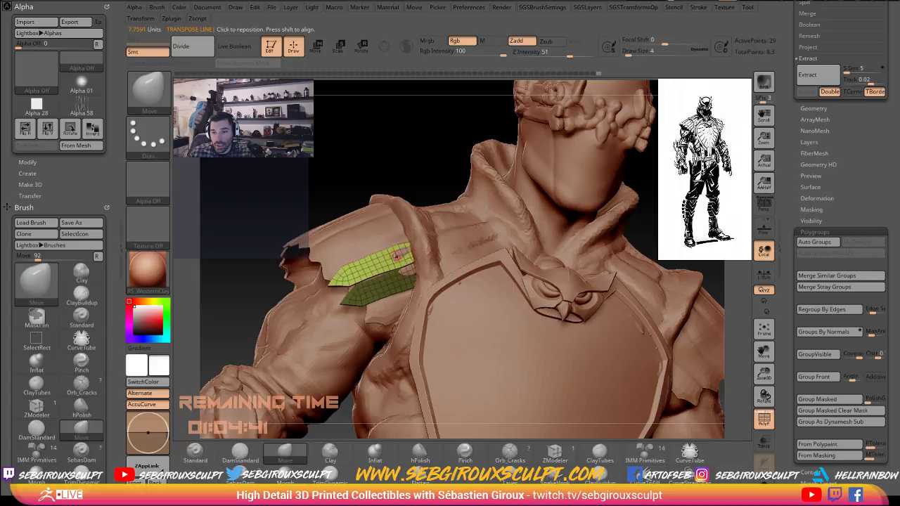
key("space")
left_click_drag(397, 261, 409, 261)
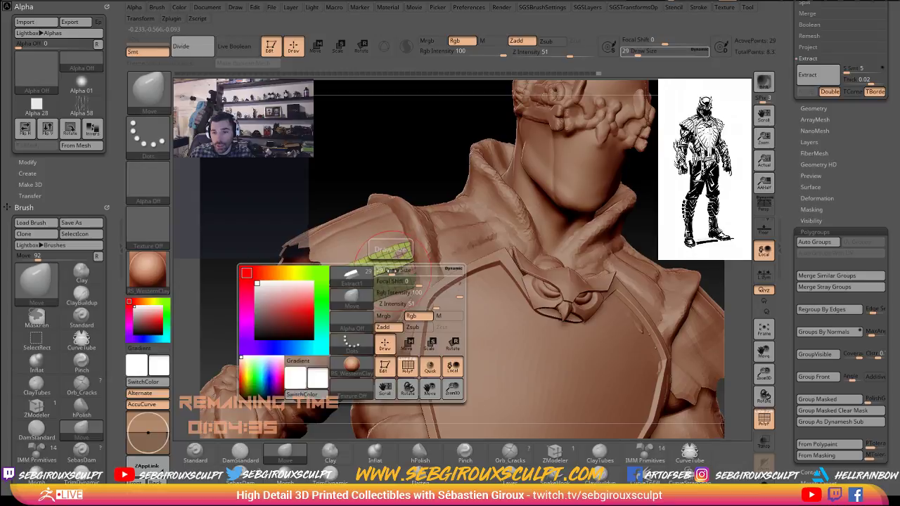
key("space")
left_click_drag(395, 272, 398, 272)
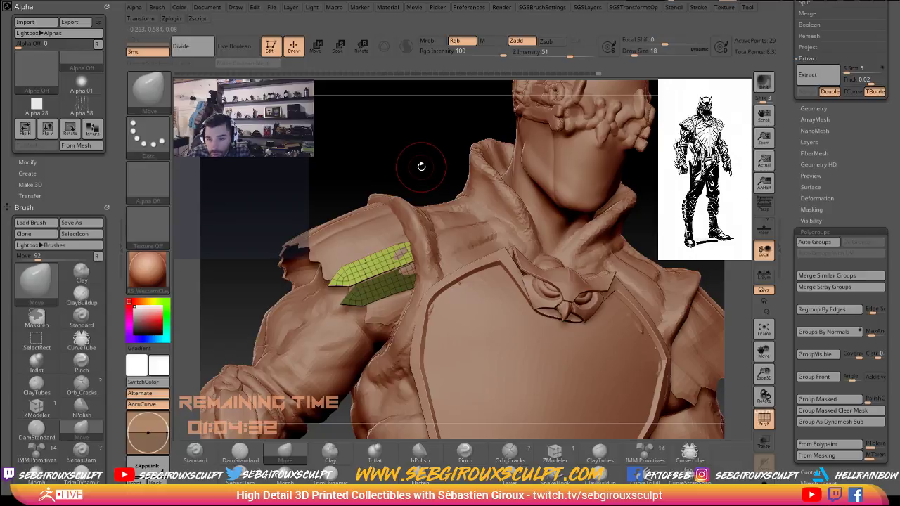
Switch the mask so the upper band is protected and the lower band is free to edit.
mouse_move(417, 161)
left_mouse_down()
mouse_move(425, 173)
mouse_move(415, 171)
left_mouse_up()
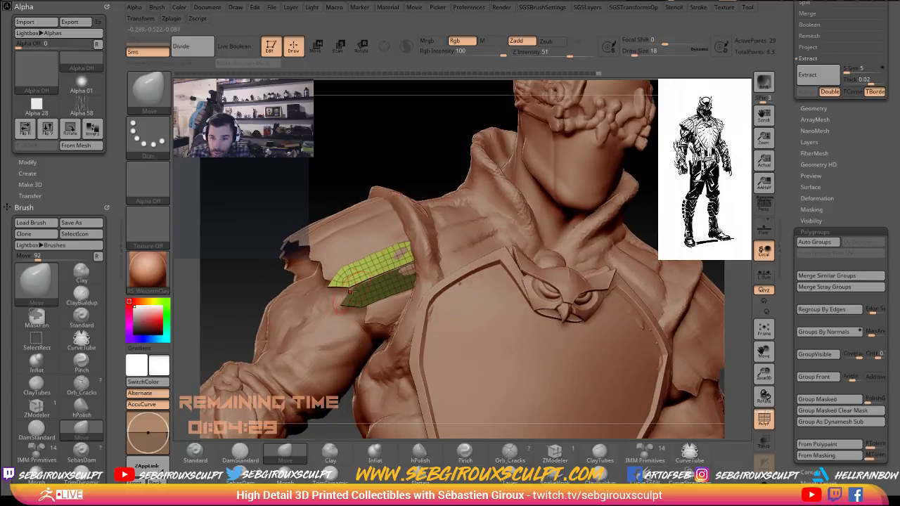
left_click(416, 184, "ctrl")
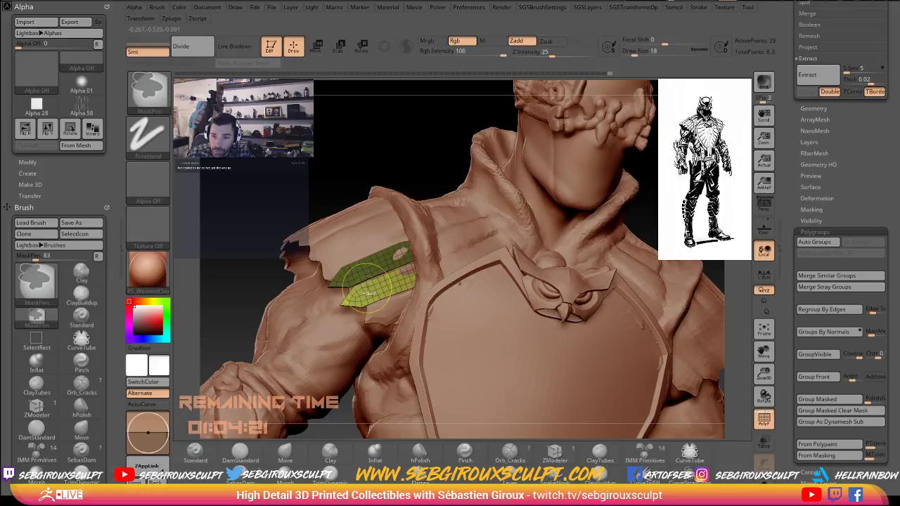
key("ctrl+z")
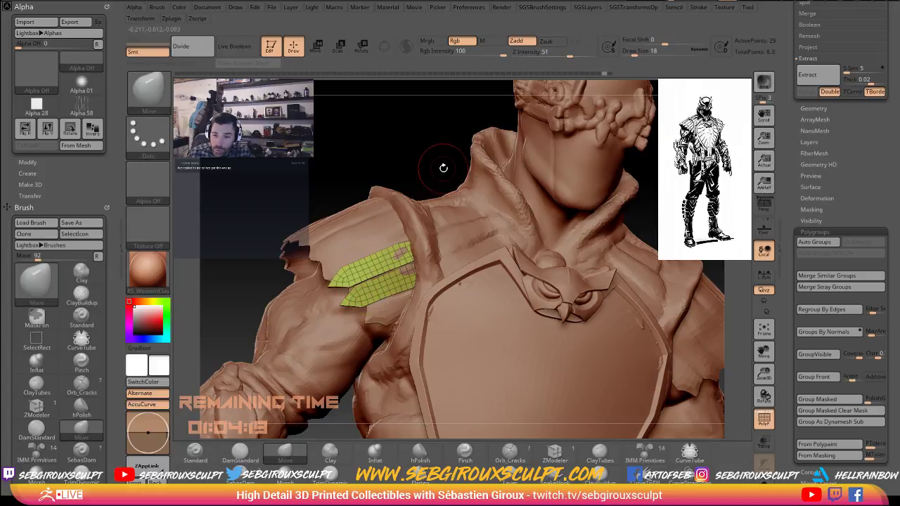
left_click_drag(443, 164, 457, 225)
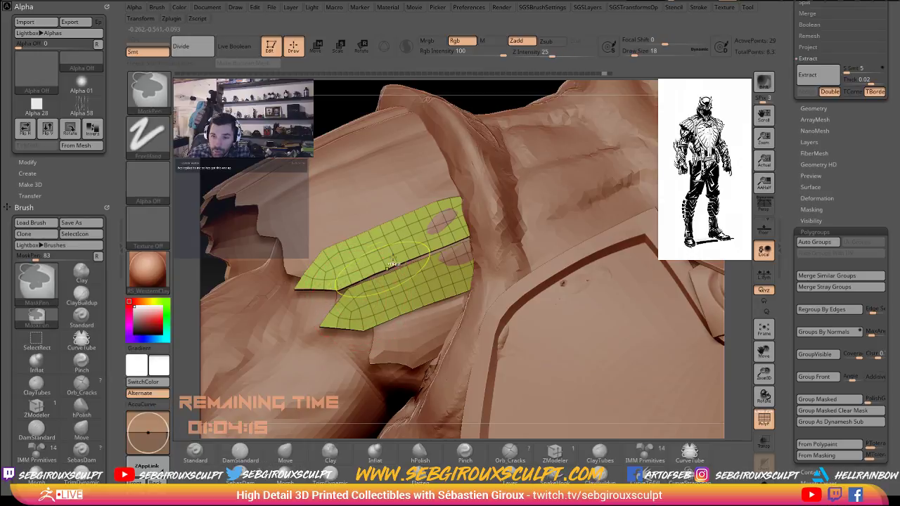
key("ctrl+z")
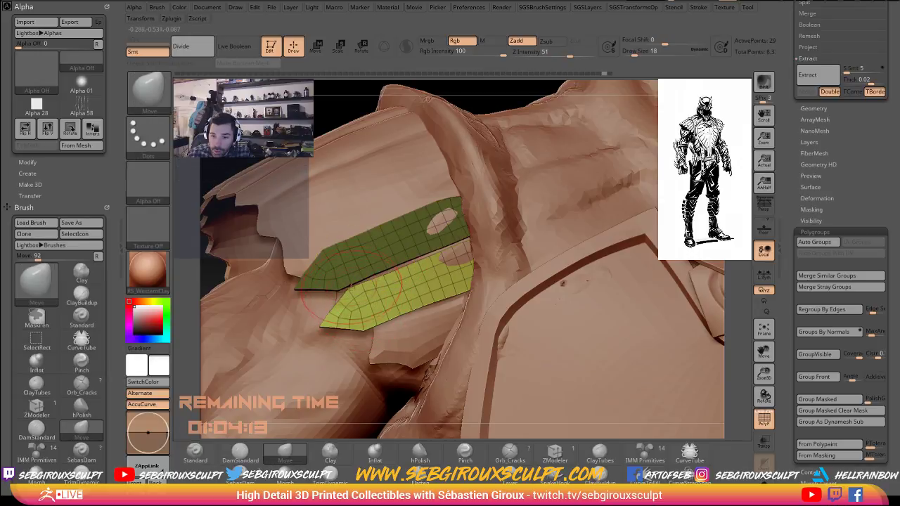
Isolate the two bands, invert the mask to free the upper one, and extend its blunt end with the Move brush at draw size 9.
right_click(314, 346)
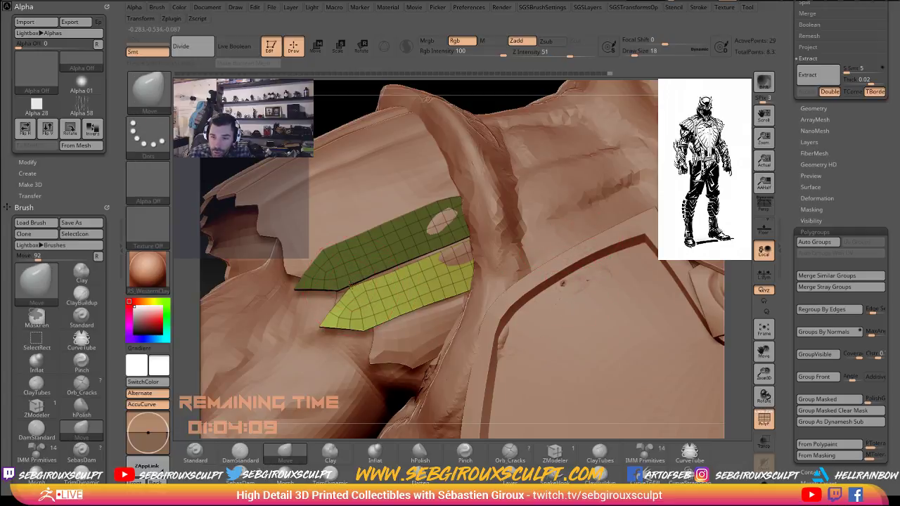
key("space")
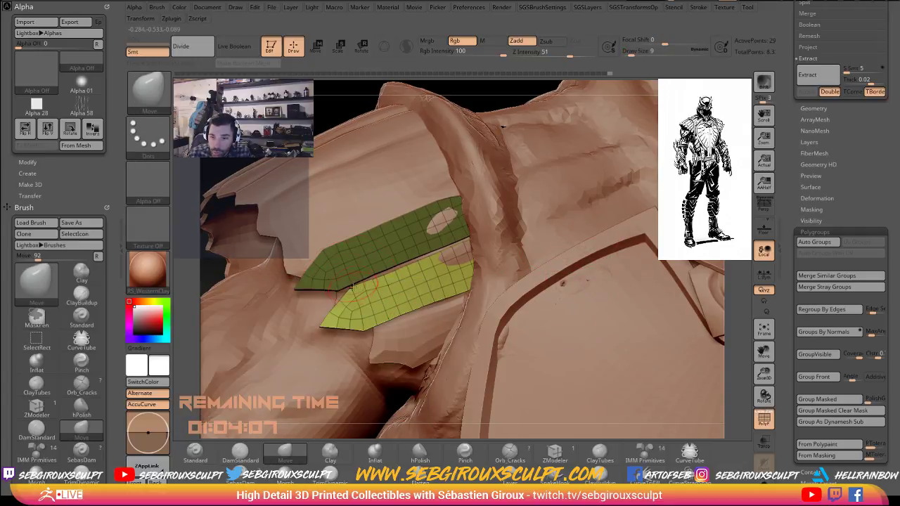
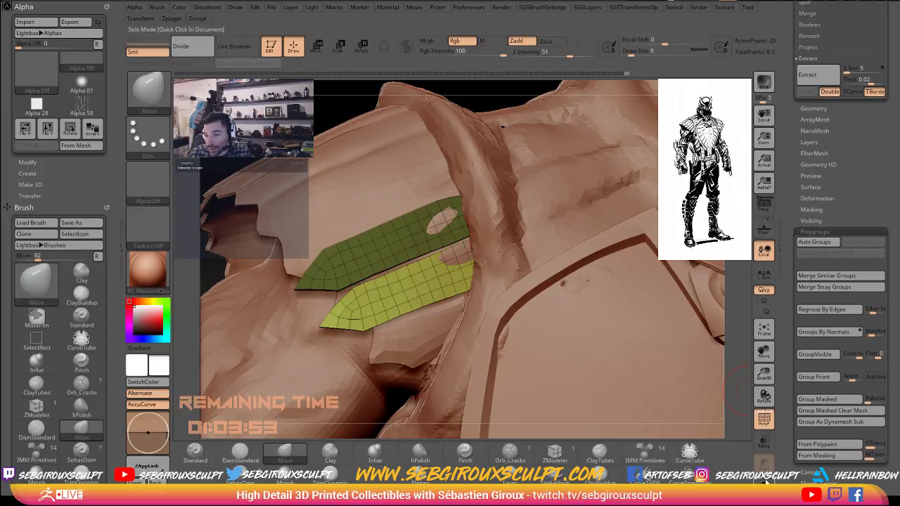
left_click(765, 483)
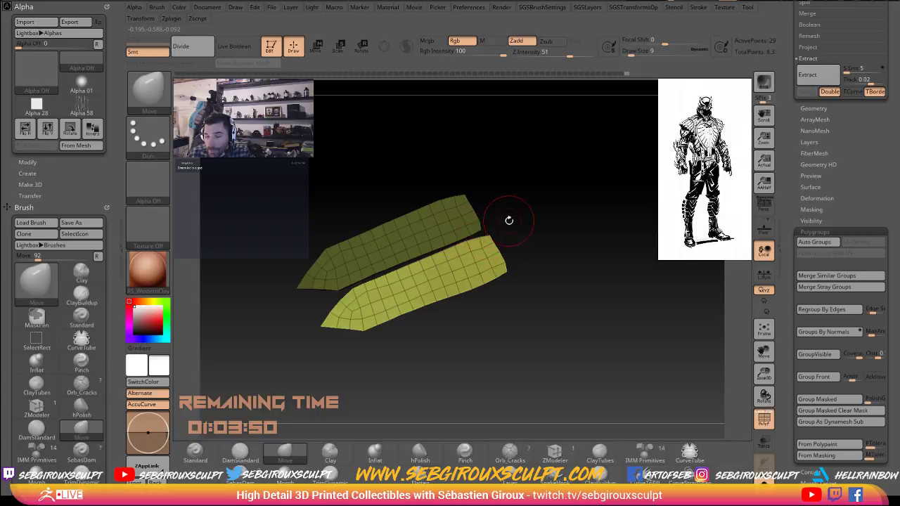
left_click(487, 224, "alt")
left_click_drag(486, 225, 490, 228)
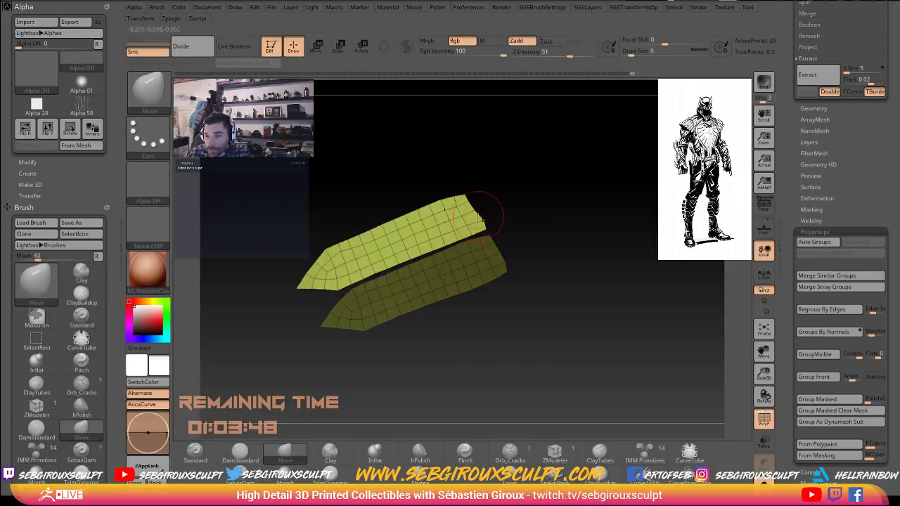
left_click_drag(465, 198, 472, 198)
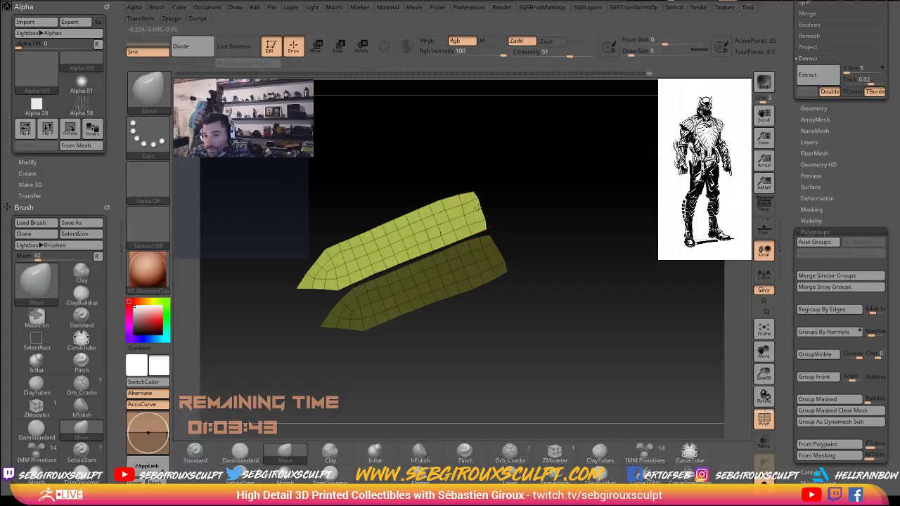
Refine the facing edges and upper ends of the two isolated plates with the Move brush, inverting the mask to work on each.
key("space")
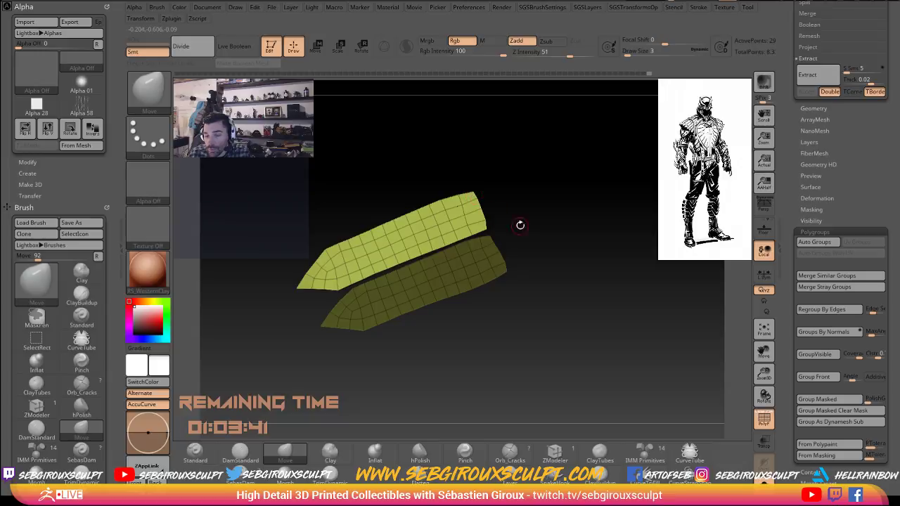
right_click_drag(520, 224, 534, 236, "ctrl")
left_click(496, 248, "alt")
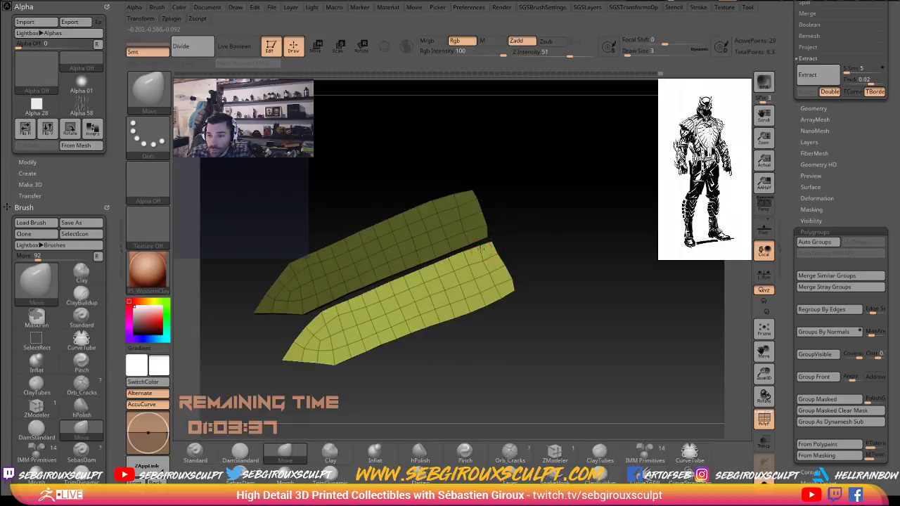
mouse_move(524, 249)
left_mouse_down()
mouse_move(535, 261)
mouse_move(528, 230)
mouse_move(518, 238)
mouse_move(542, 235)
mouse_move(476, 223)
left_mouse_up()
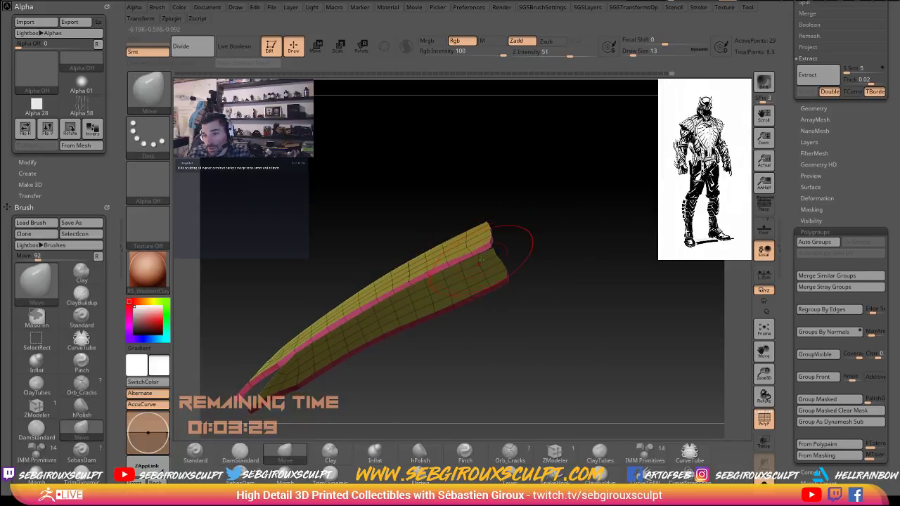
mouse_move(532, 245)
left_mouse_down()
mouse_move(479, 263)
mouse_move(469, 254)
mouse_move(528, 265)
left_mouse_up()
key("space")
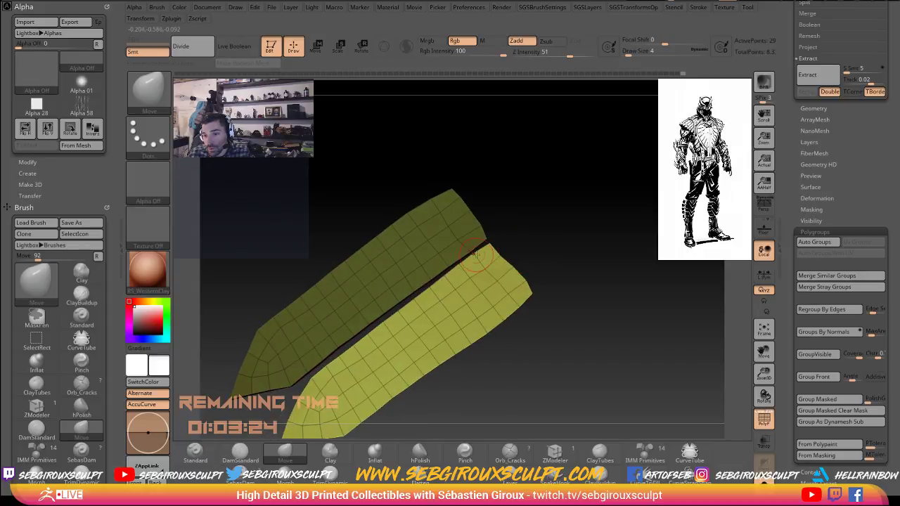
left_click(546, 237, "ctrl")
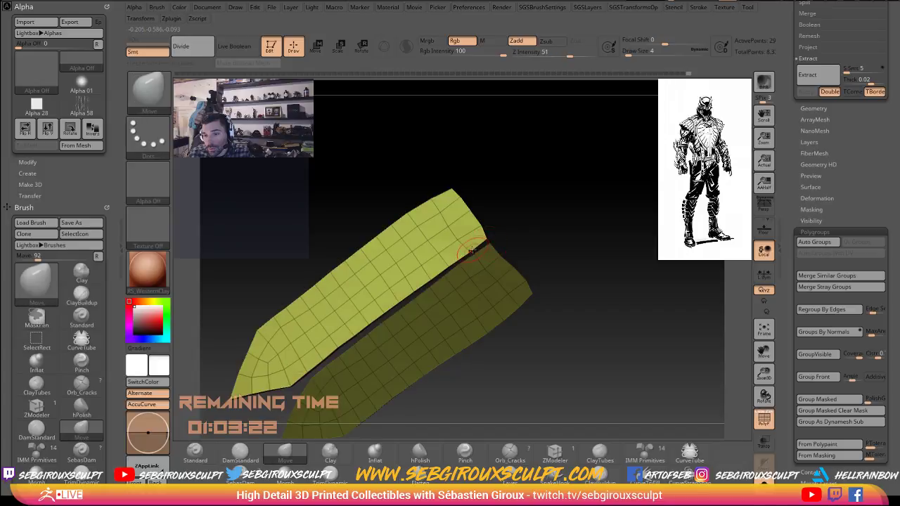
mouse_move(487, 247)
left_mouse_down()
mouse_move(559, 211)
mouse_move(607, 230)
mouse_move(597, 225)
mouse_move(562, 253)
mouse_move(529, 242)
mouse_move(567, 263)
mouse_move(492, 264)
left_mouse_up()
Adjust the curvature of the lower plate from an end-on view with the Move brush at draw sizes 11 and 18.
key("space")
left_click(460, 266)
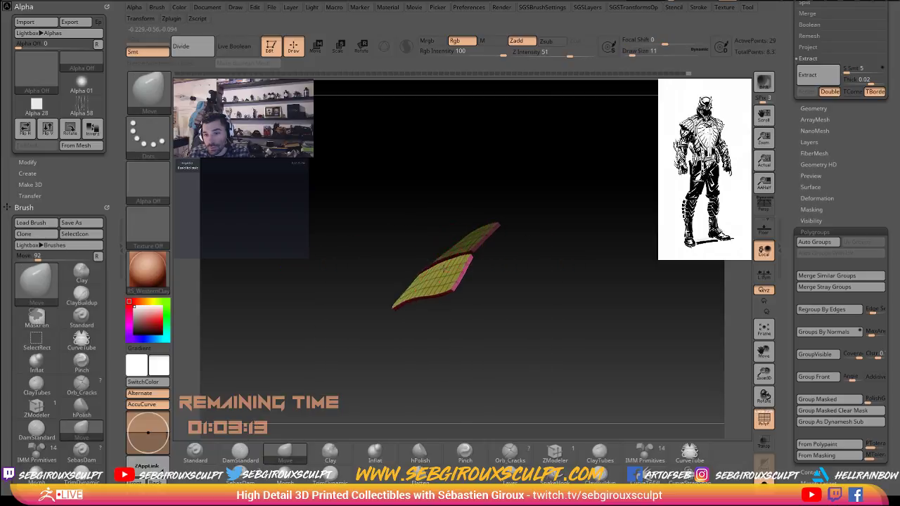
key("space")
left_click(444, 274)
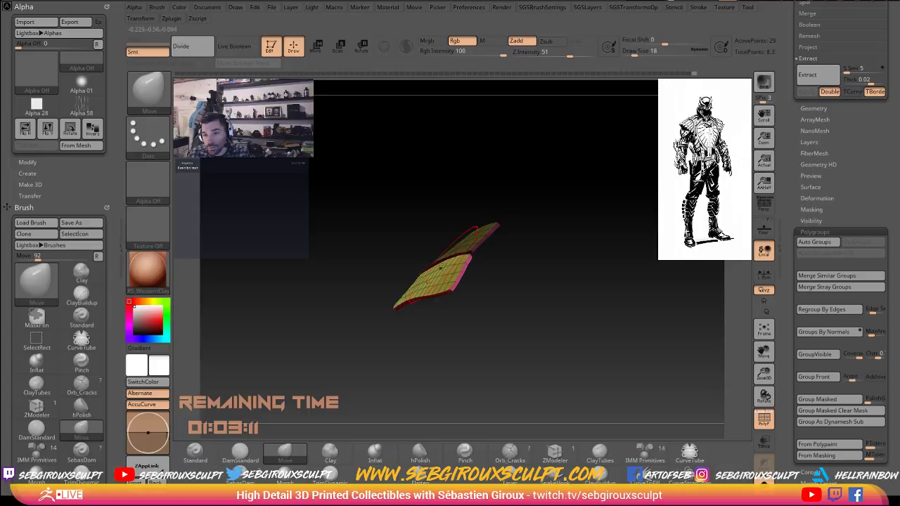
left_click_drag(509, 260, 561, 244)
left_click_drag(415, 261, 685, 363)
Turn off the polyframe display and bring back the rest of the figure around the shoulder plates.
key("shift+f")
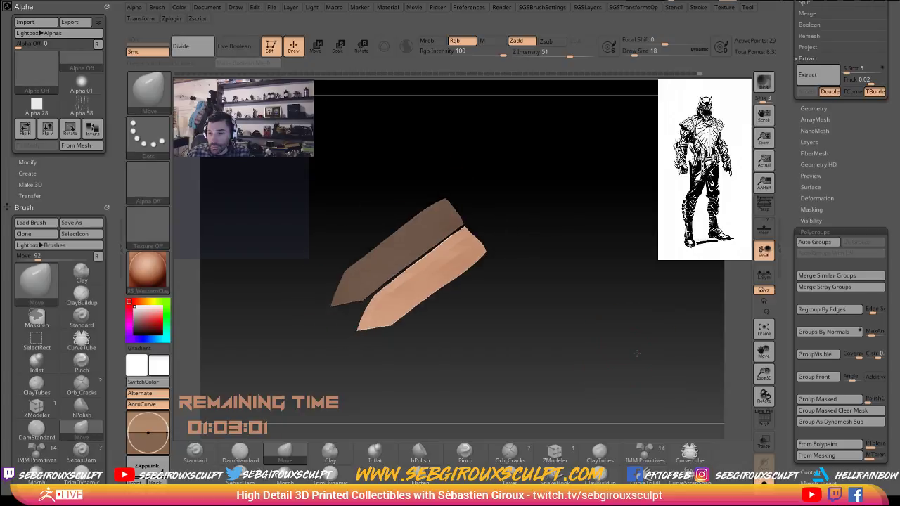
left_click(593, 322, "ctrl+shift")
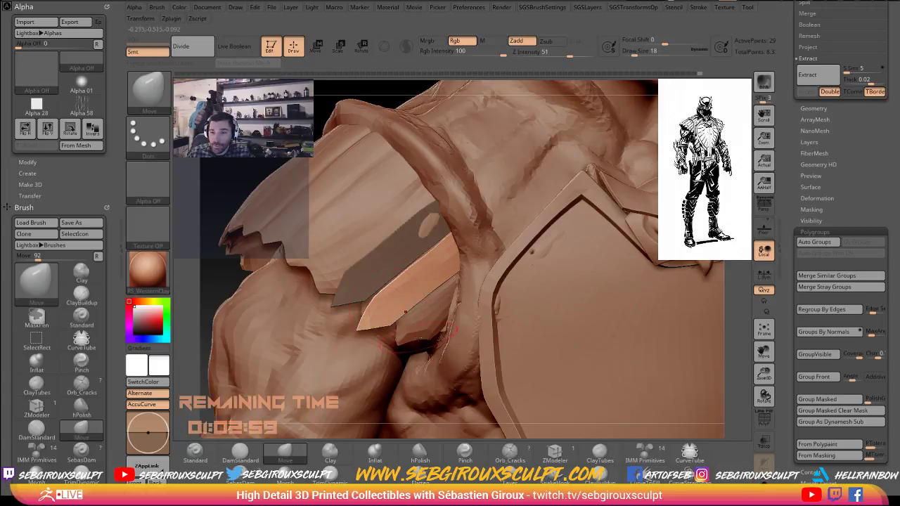
left_click_drag(457, 434, 438, 424)
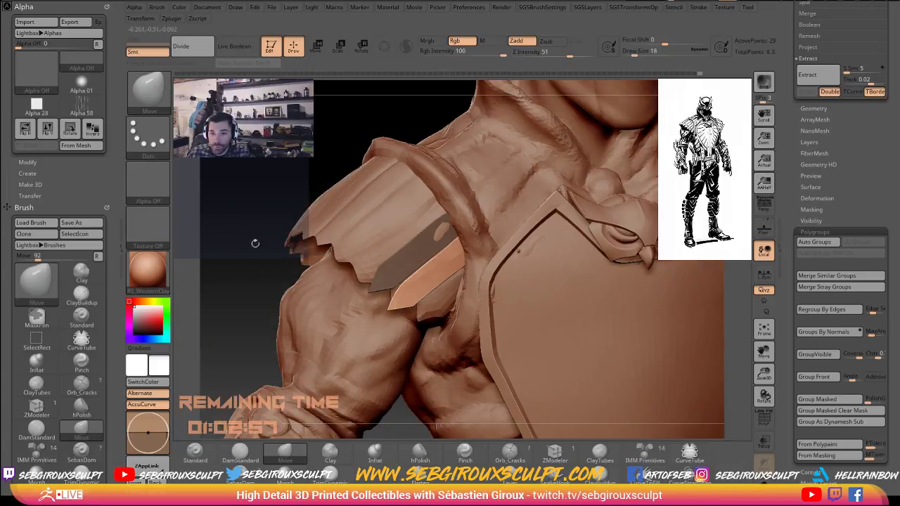
left_click_drag(255, 243, 261, 207)
Duplicate the unmasked upper plate with the transpose line and place the copy beside it, further up the shoulder.
key("w")
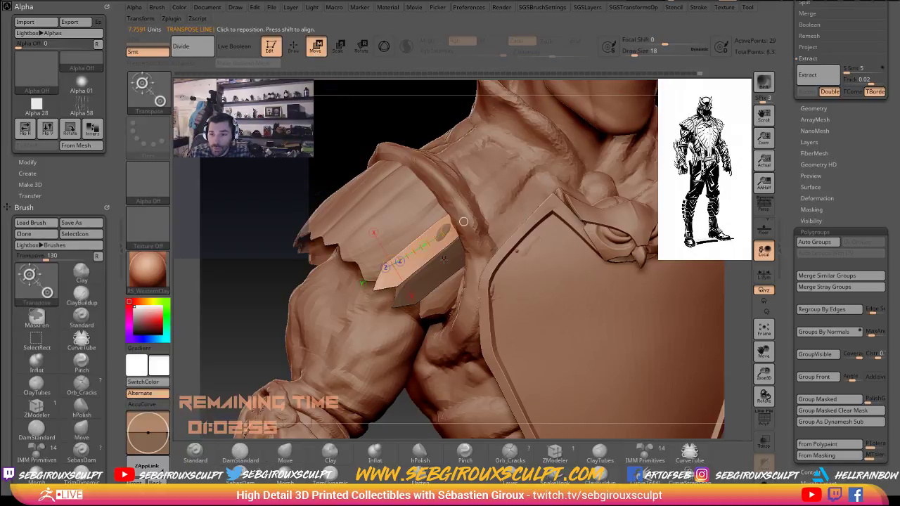
left_click_drag(426, 265, 398, 237)
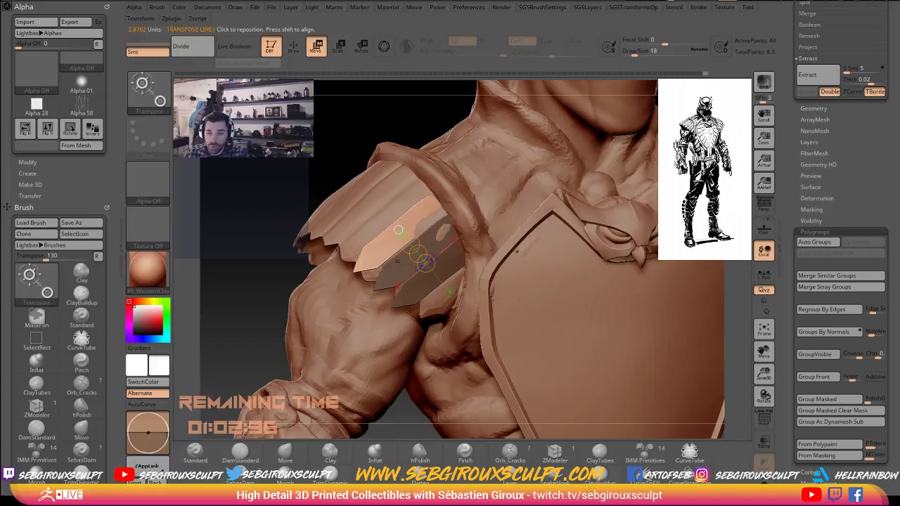
left_click(273, 274)
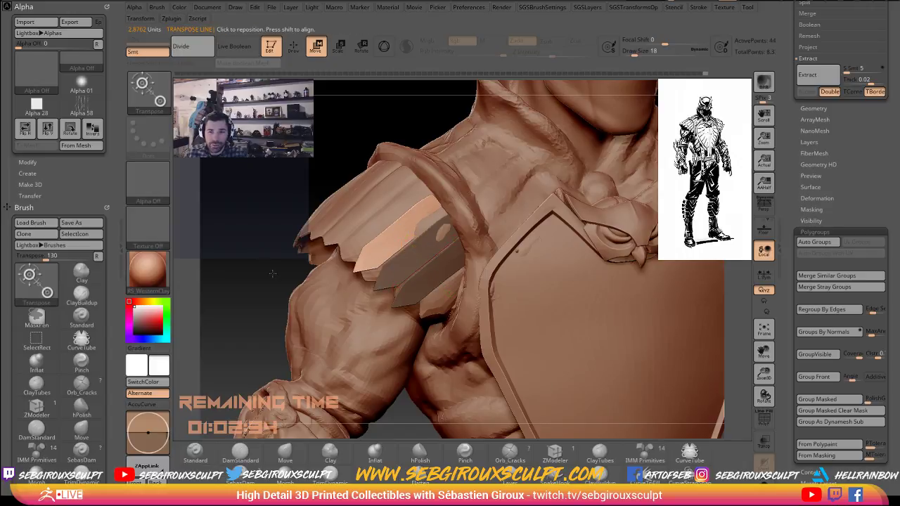
Reshape the upper part of the new plate with the Move brush at draw size 9 so it clears the shoulder armor.
left_click_drag(257, 266, 275, 314)
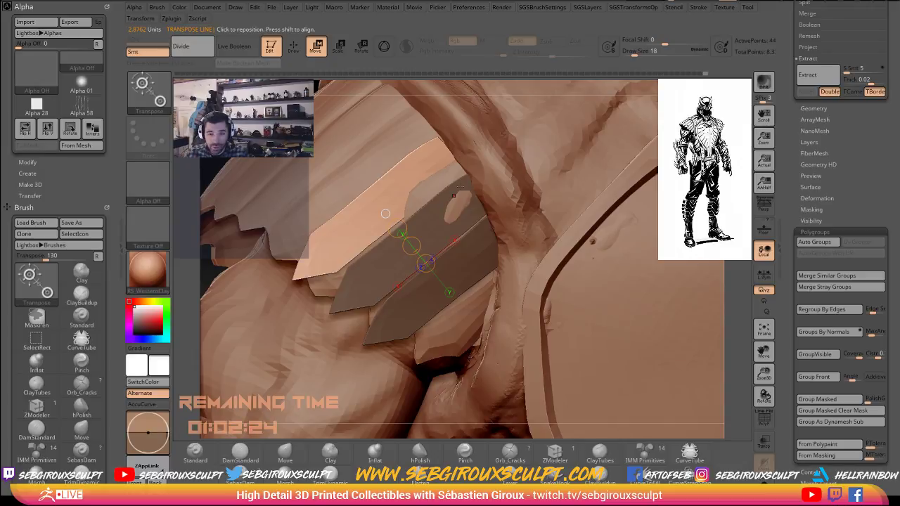
key("q")
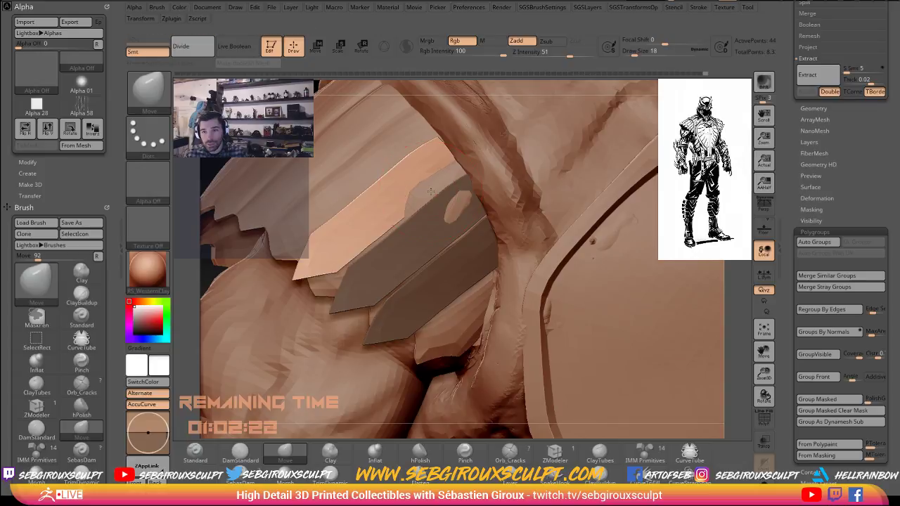
key("space")
mouse_move(438, 190)
left_mouse_down()
mouse_move(453, 173)
mouse_move(430, 144)
mouse_move(437, 139)
left_mouse_up()
key("space")
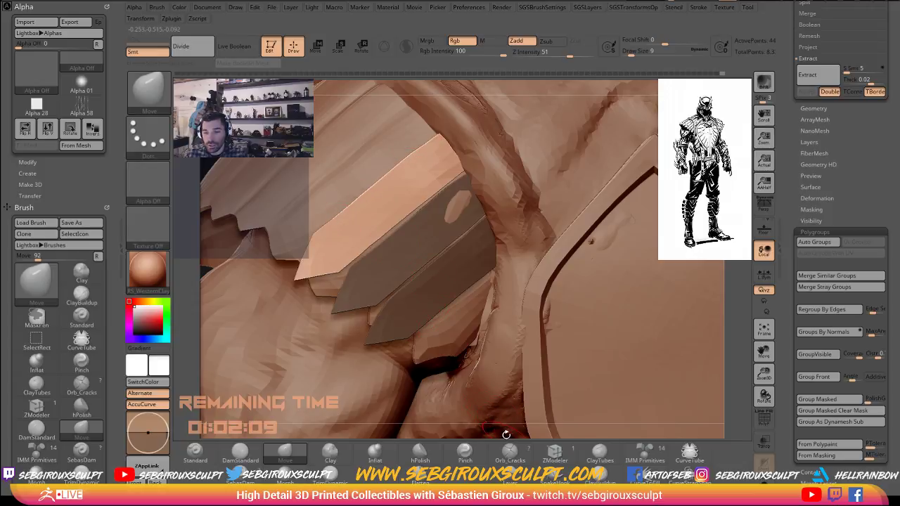
Fit the new plate to the shoulder's curve from side and front views with the Move brush at draw sizes 46, 37 and 33.
mouse_move(443, 424)
left_mouse_down("alt")
mouse_move(425, 415)
mouse_move(390, 265)
mouse_move(341, 223)
mouse_move(304, 216)
mouse_move(445, 204)
mouse_move(472, 192)
left_mouse_up("alt")
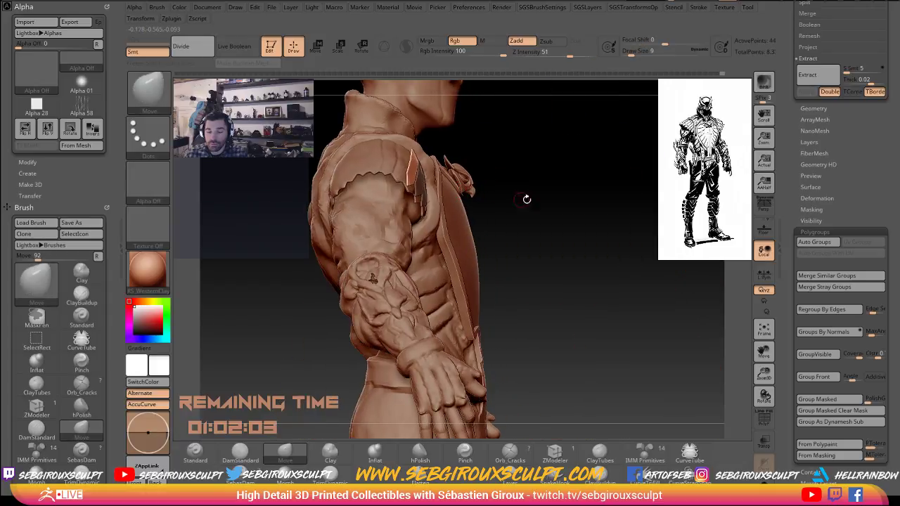
left_click_drag(561, 222, 601, 222)
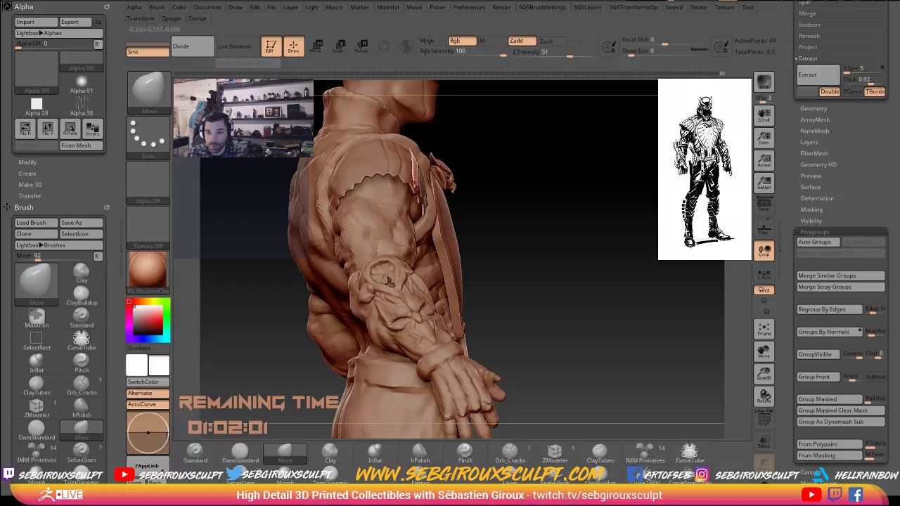
key("space")
left_click_drag(407, 188, 416, 188)
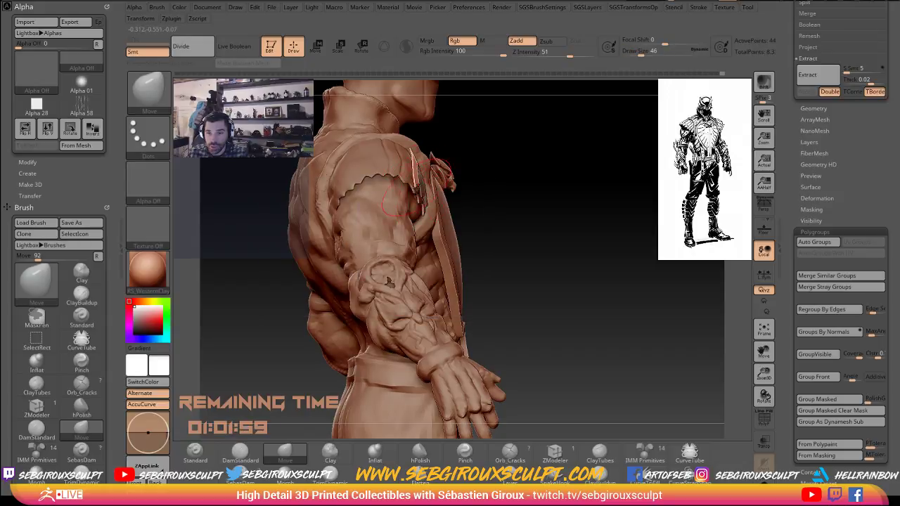
left_click_drag(523, 191, 414, 167)
key("space")
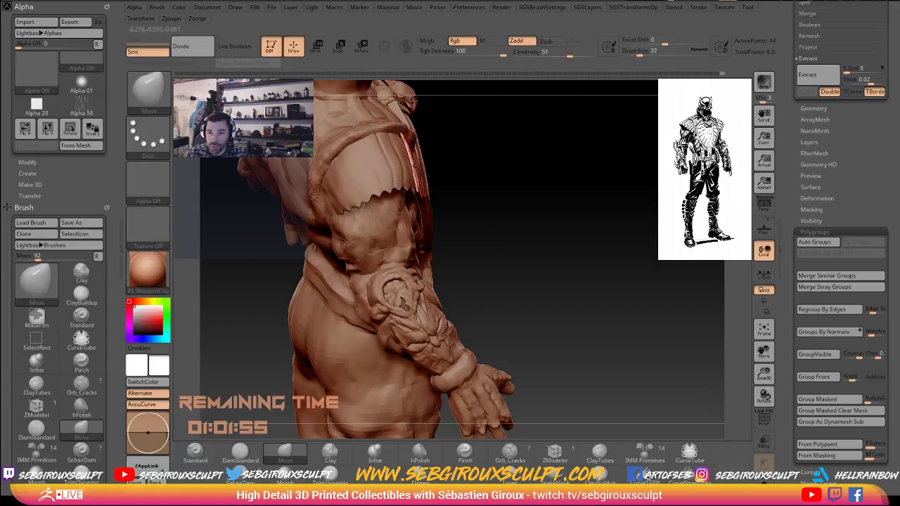
left_click_drag(531, 190, 374, 193)
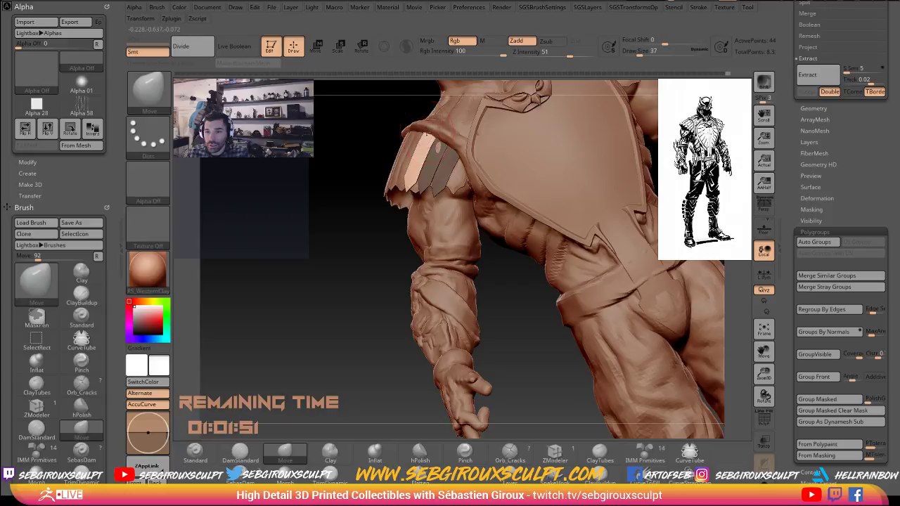
key("space")
left_click_drag(429, 131, 426, 132)
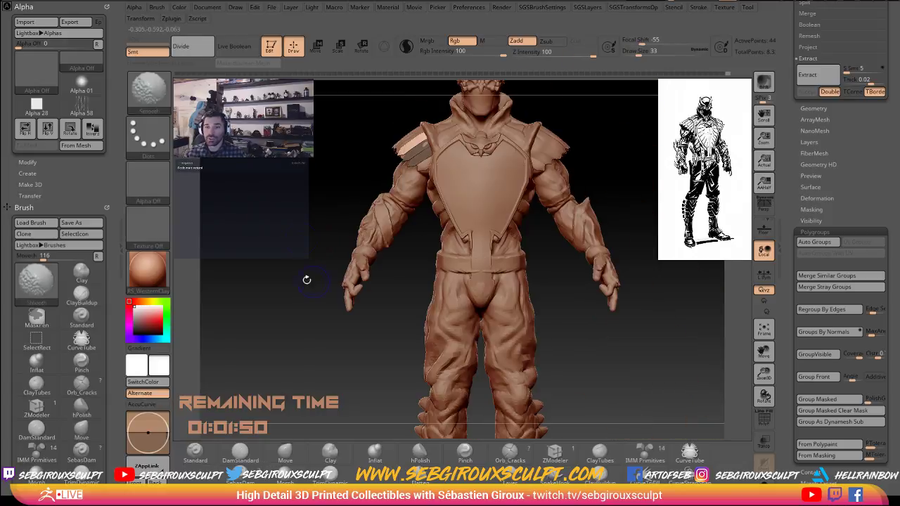
Make the Extract1 plates the active subtool and adjust the newest plate with the Move brush at draw size 25.
left_click(278, 230)
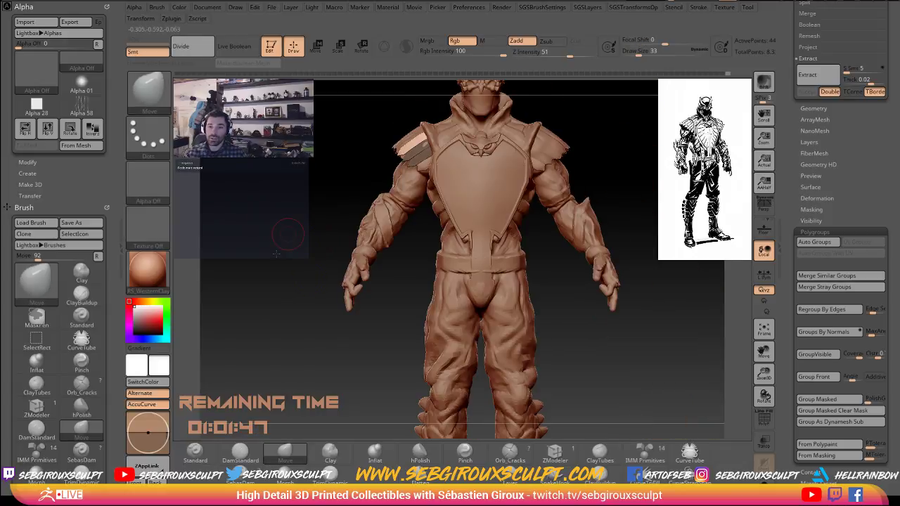
left_click_drag(289, 235, 301, 351, "alt")
left_click(432, 240, "alt")
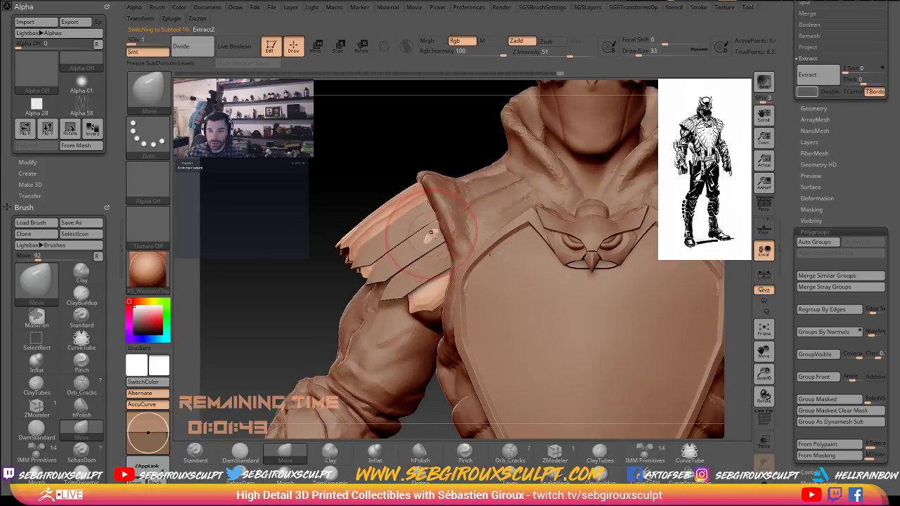
left_click_drag(306, 288, 417, 216)
left_click_drag(397, 144, 353, 156)
key("space")
left_click_drag(386, 268, 380, 268)
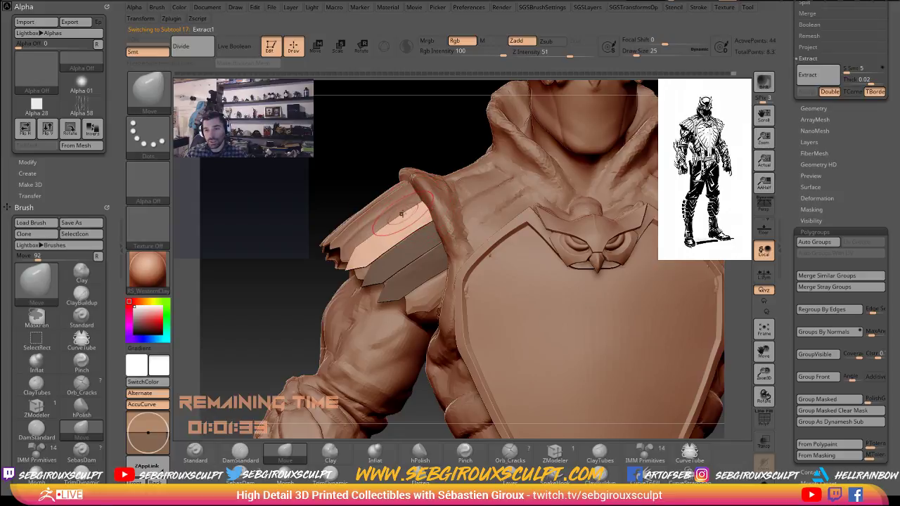
Refine the outline of the newest plate along the shoulder armor with the Move brush at draw size 13.
left_click_drag(282, 265, 302, 285)
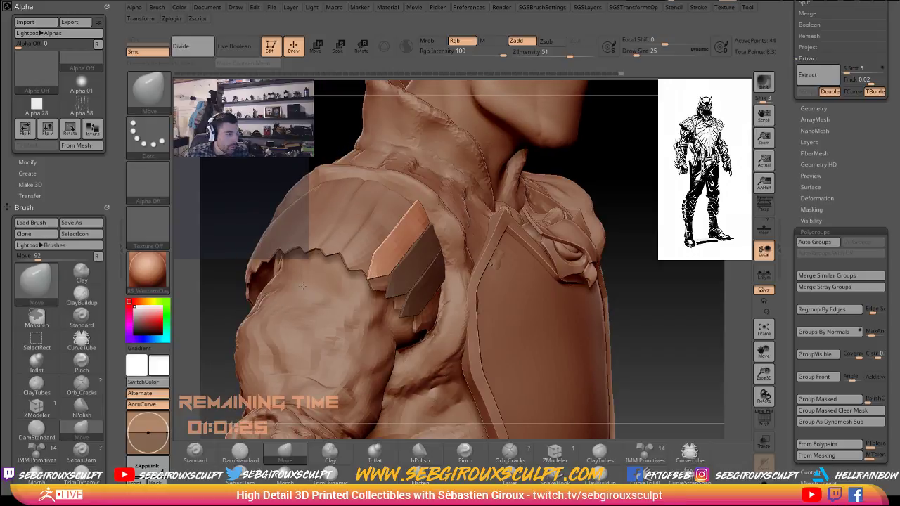
right_click_drag(302, 286, 299, 298)
mouse_move(299, 298)
left_mouse_down()
mouse_move(293, 304)
mouse_move(305, 295)
left_mouse_up()
key("space")
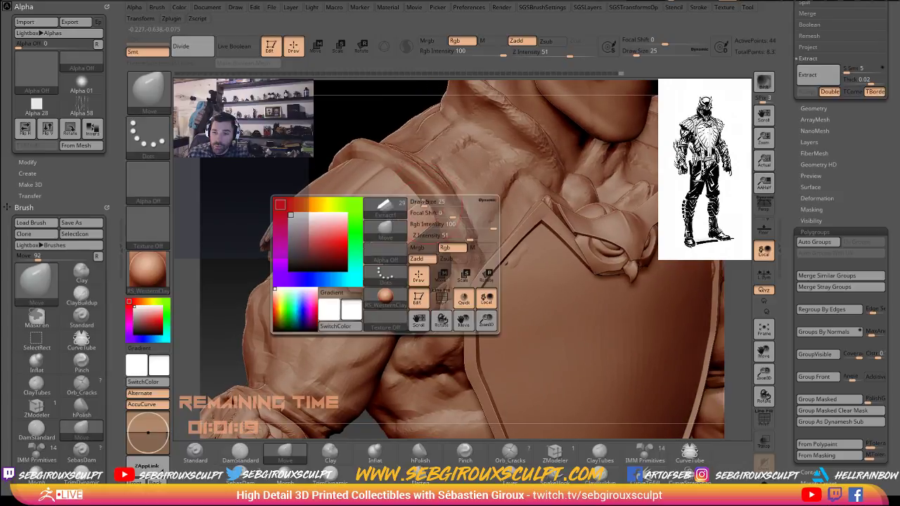
left_click_drag(425, 204, 428, 204)
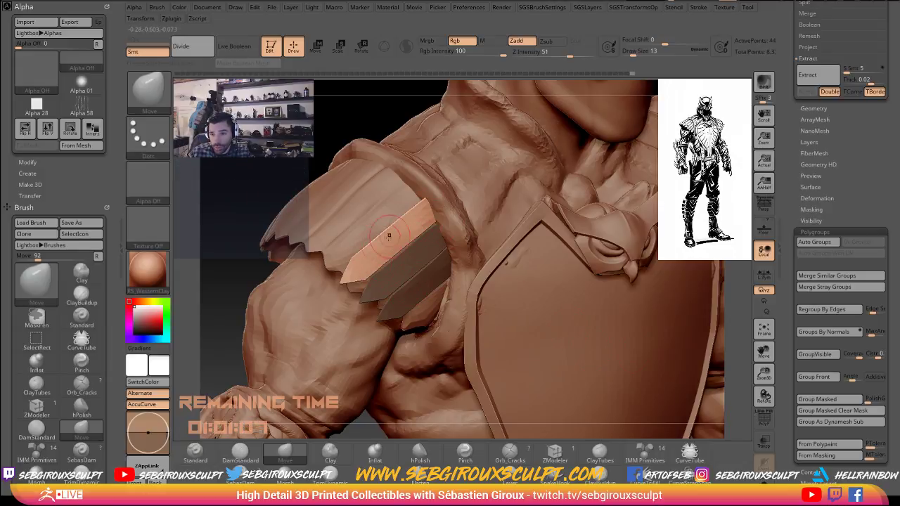
Examine the three plates' spacing, masking, wireframe and fit against the shoulder from several angles.
left_click(262, 166, "ctrl")
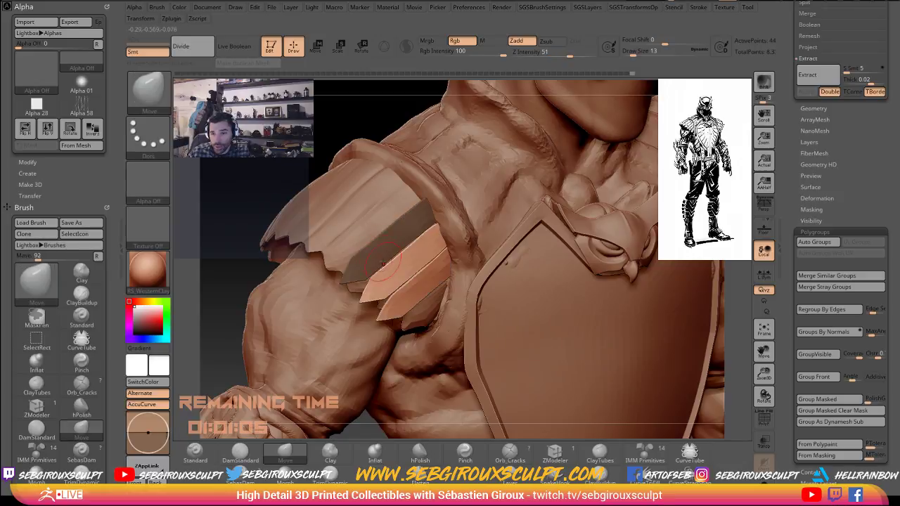
left_click(269, 177, "ctrl")
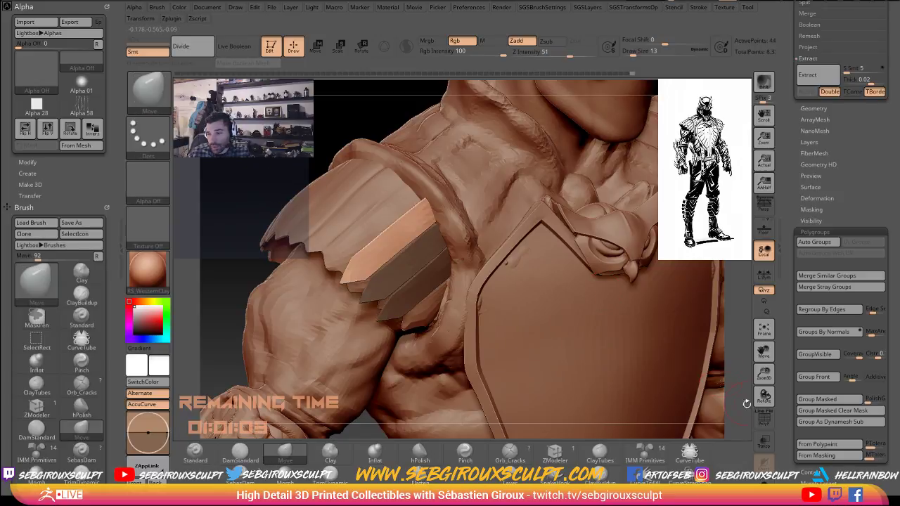
left_click(765, 419)
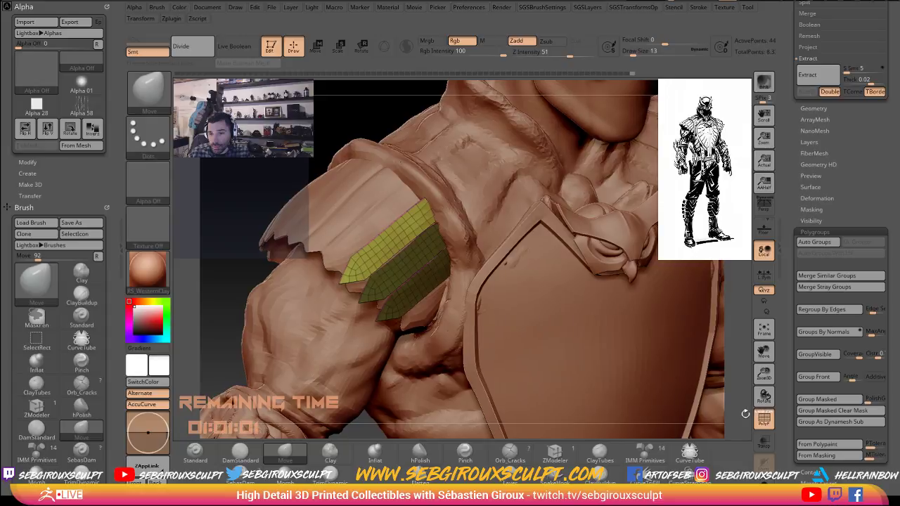
right_click_drag(416, 216, 407, 296, "ctrl")
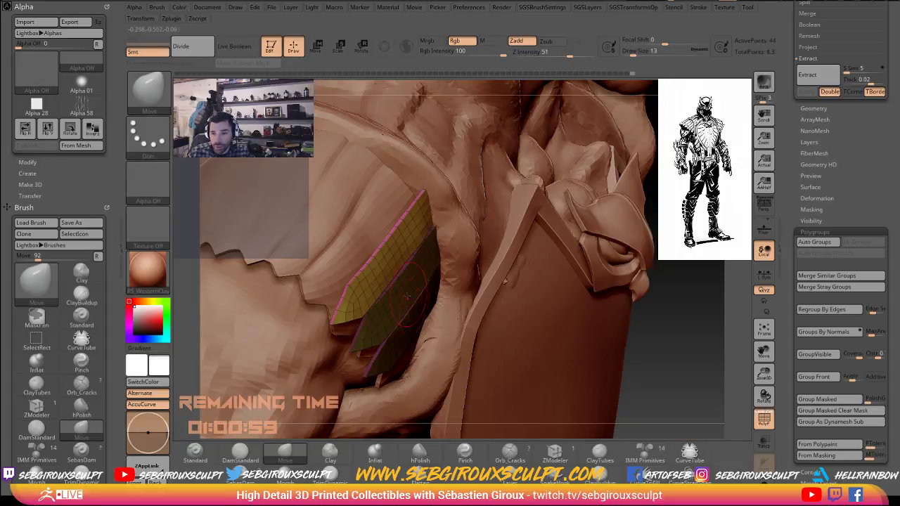
left_click(765, 422)
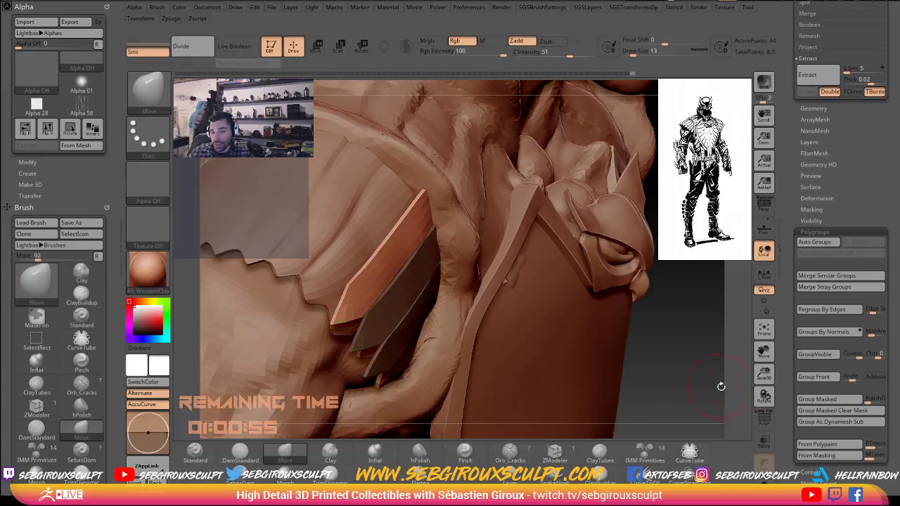
left_click_drag(706, 385, 492, 344)
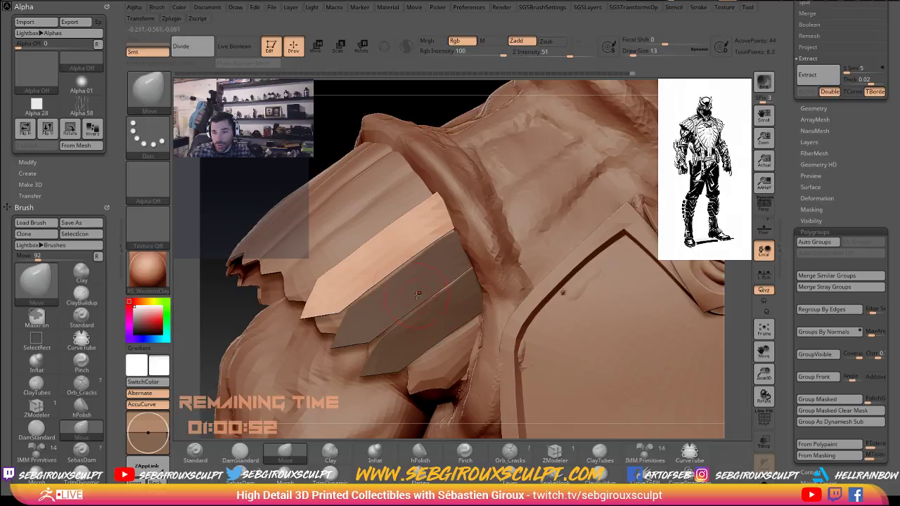
left_click_drag(267, 170, 351, 175)
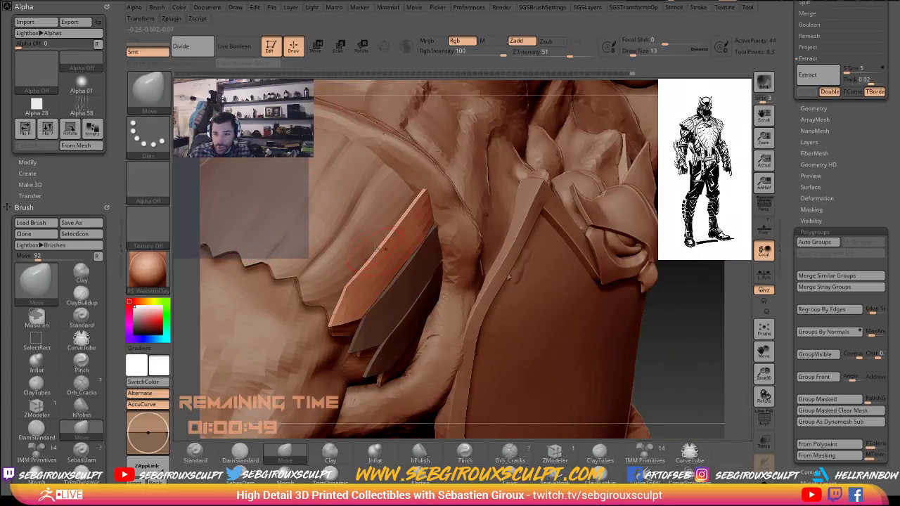
Try smoothing the newest plate along the shoulder, and undo the smoothing.
left_click_drag(354, 261, 433, 227, "shift")
key("shift")
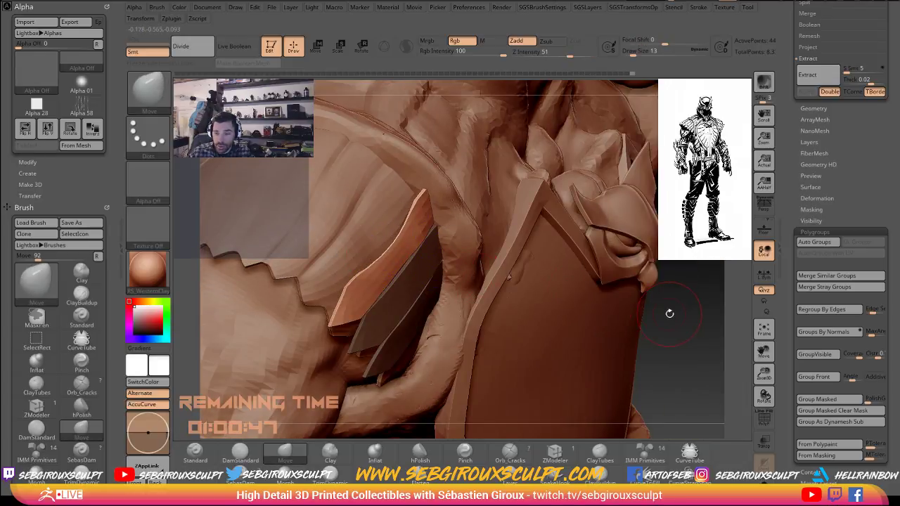
left_click_drag(670, 314, 372, 276)
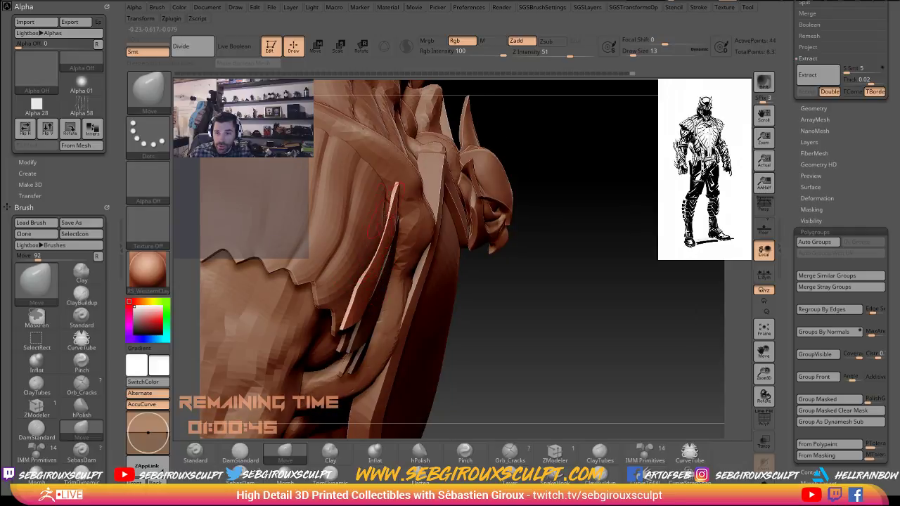
key("ctrl")
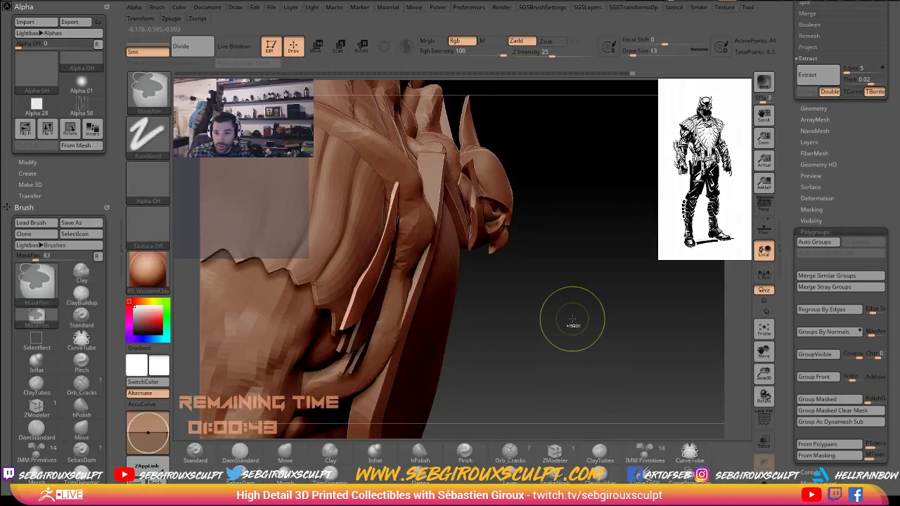
key("ctrl")
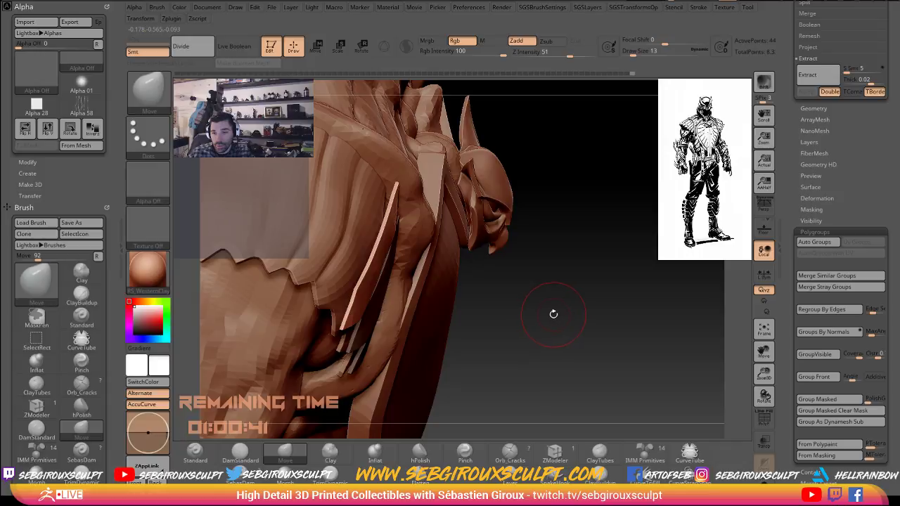
Invert the mask to free the two lower plates and protect the newest plate.
mouse_move(567, 331)
left_mouse_down()
mouse_move(593, 323)
mouse_move(377, 265)
left_mouse_up()
left_click(378, 267, "ctrl+shift")
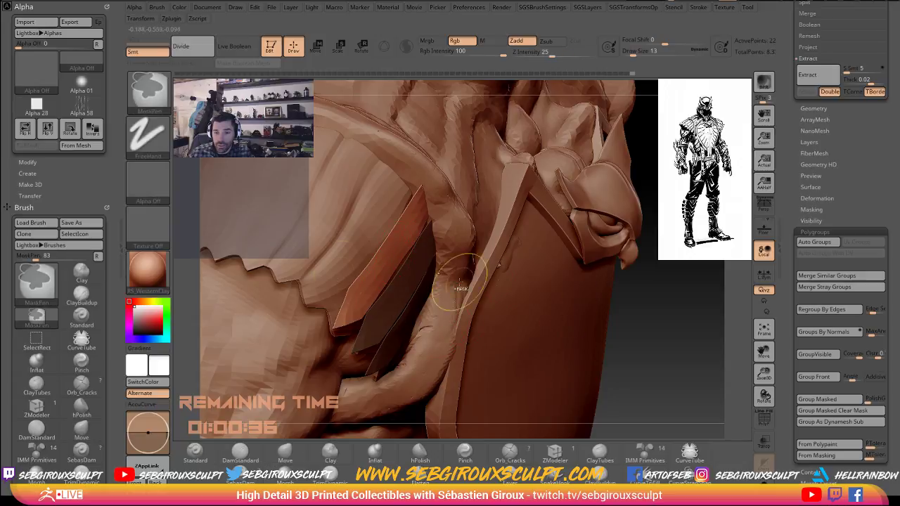
left_click(666, 317, "ctrl+shift")
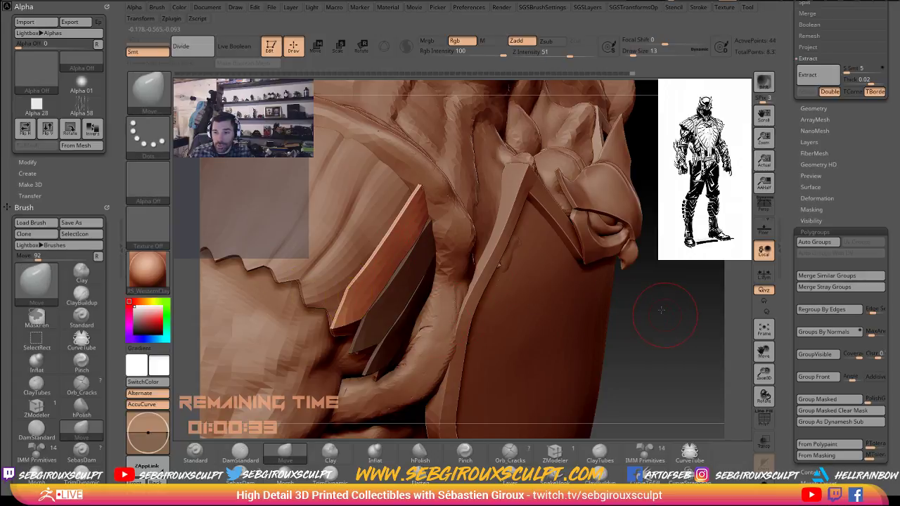
mouse_move(661, 311)
left_mouse_down()
mouse_move(242, 176)
mouse_move(255, 191)
left_mouse_up()
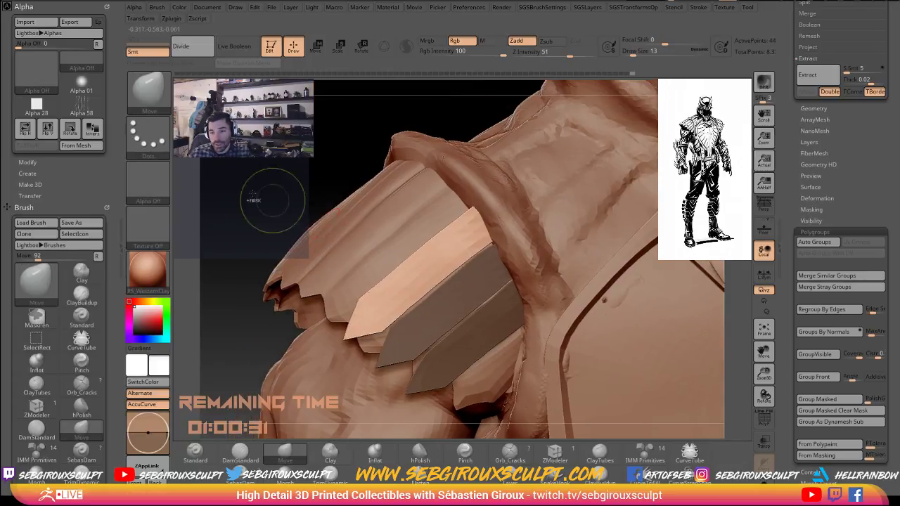
key("ctrl")
left_click(254, 193, "ctrl")
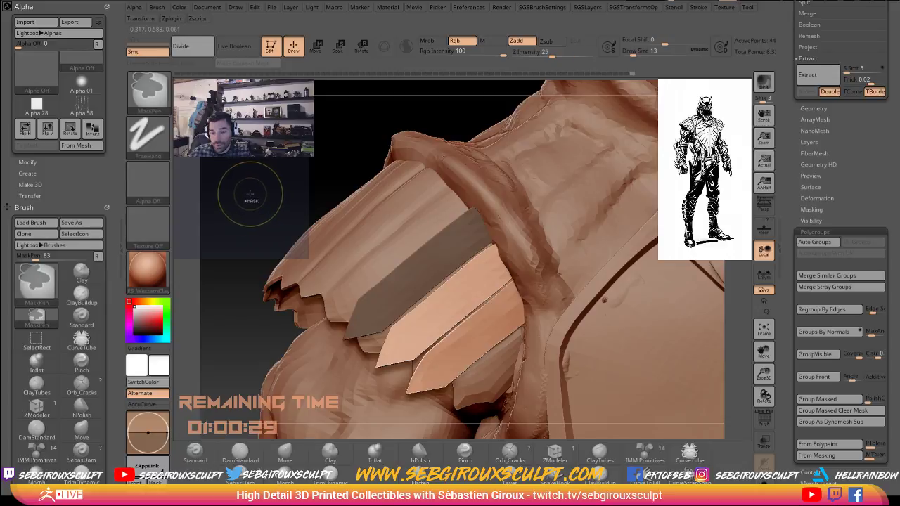
Try painting a mask over the lowest plate by hand, and undo the mask strokes.
left_click(254, 196, "ctrl")
left_click(255, 197, "ctrl")
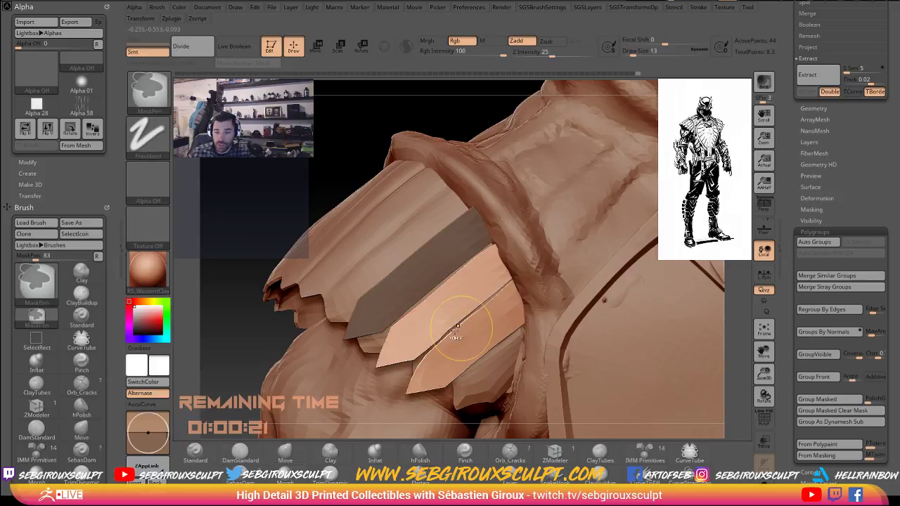
mouse_move(457, 344)
left_mouse_down("ctrl")
mouse_move(436, 361)
mouse_move(473, 339)
mouse_move(482, 318)
mouse_move(476, 321)
left_mouse_up("ctrl")
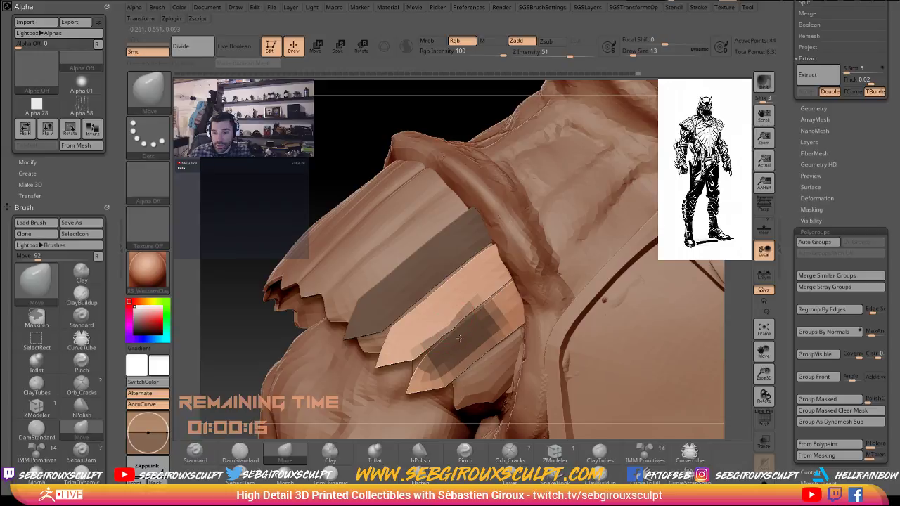
left_click_drag(351, 220, 329, 240, "ctrl")
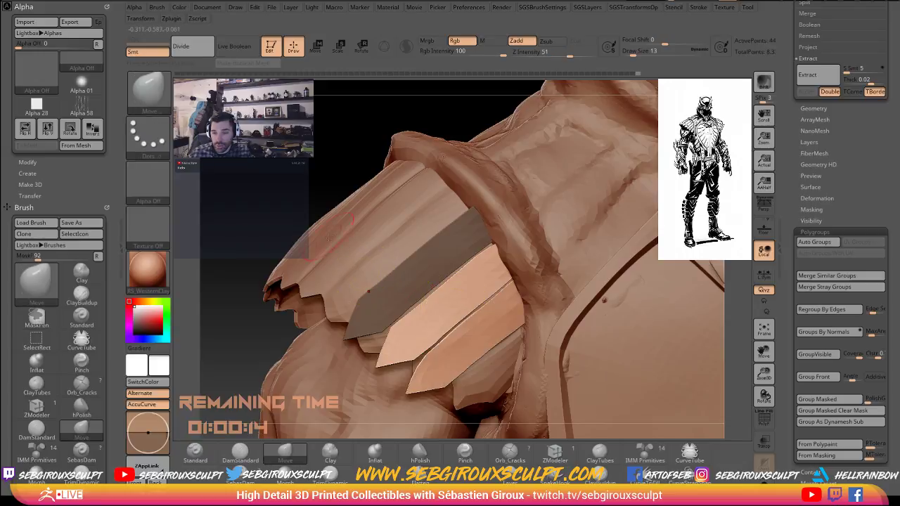
Turn on topological auto masking for the Move brush.
left_click_drag(235, 240, 234, 226)
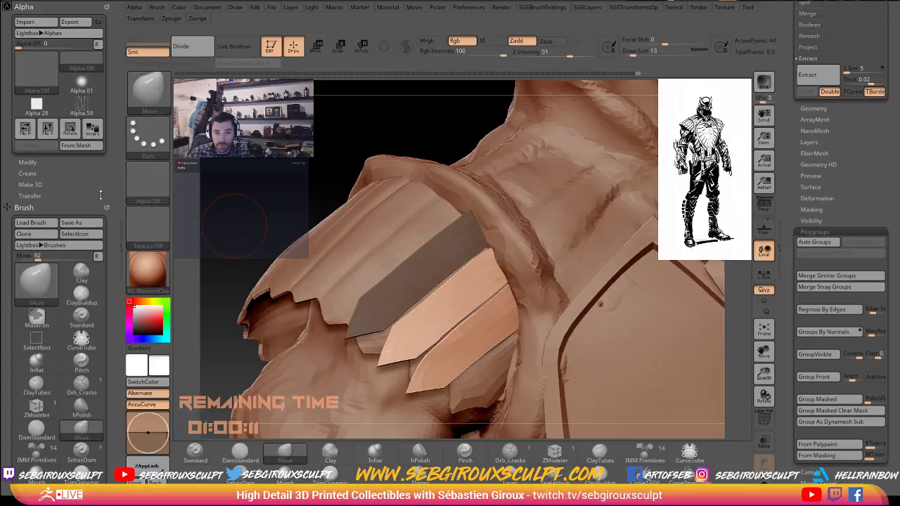
left_click_drag(105, 355, 105, 325)
scroll(104, 324, "down", 10)
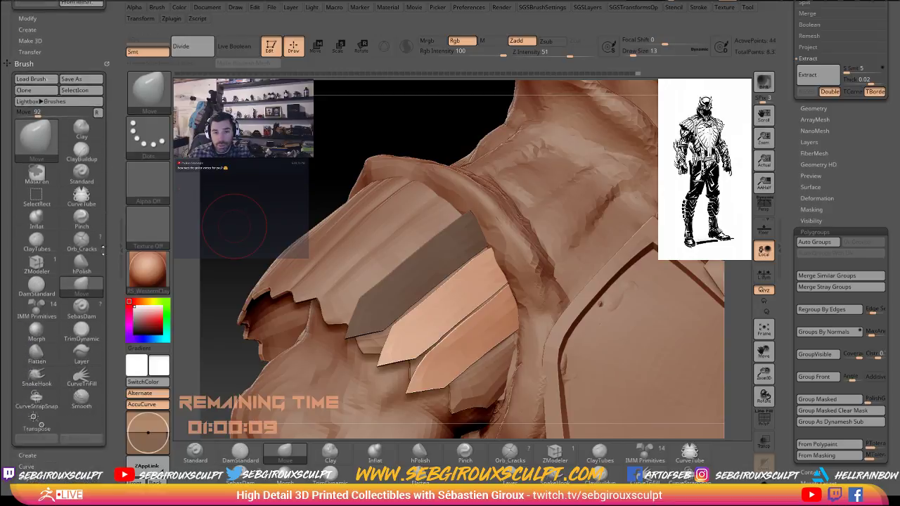
mouse_move(85, 173)
left_mouse_down()
mouse_move(49, 224)
mouse_move(72, 225)
mouse_move(62, 222)
left_mouse_up()
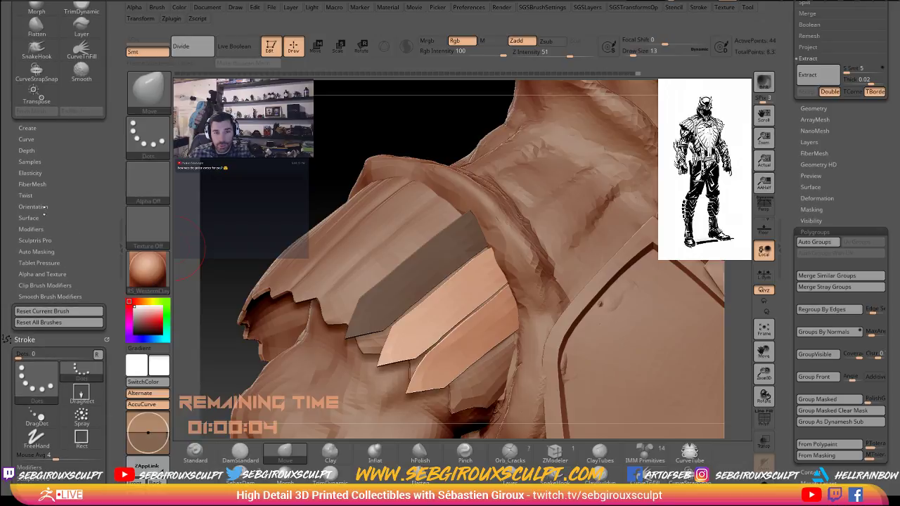
left_click(31, 251)
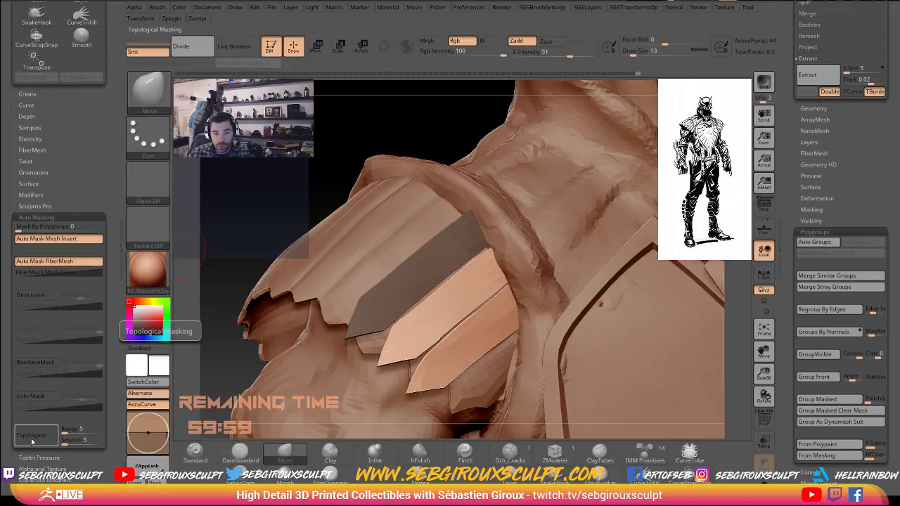
left_click(40, 440)
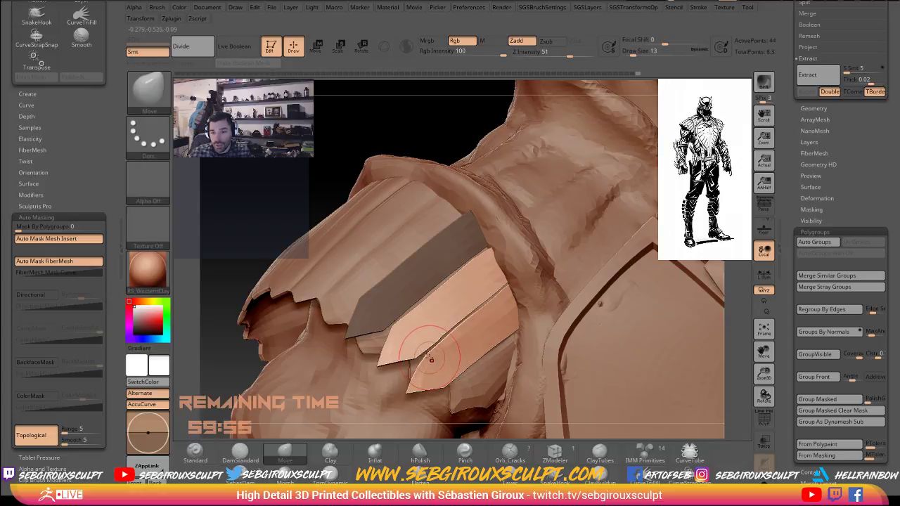
Adjust the lowest plate's upper edge with the Move brush at draw size 13, and turn off topological auto masking.
mouse_move(429, 357)
left_mouse_down()
mouse_move(420, 353)
mouse_move(444, 275)
left_mouse_up()
left_click_drag(416, 371, 414, 329)
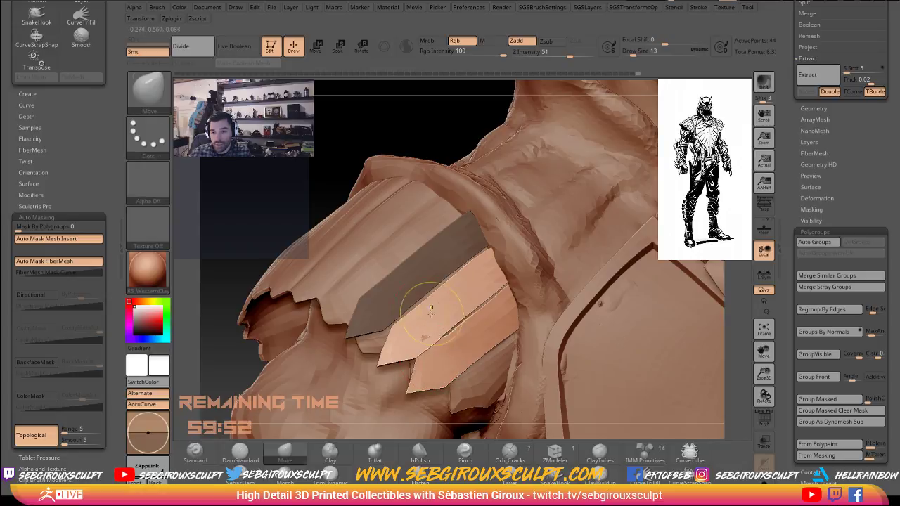
key("ctrl+z")
mouse_move(417, 364)
left_mouse_down()
mouse_move(432, 367)
mouse_move(466, 305)
left_mouse_up()
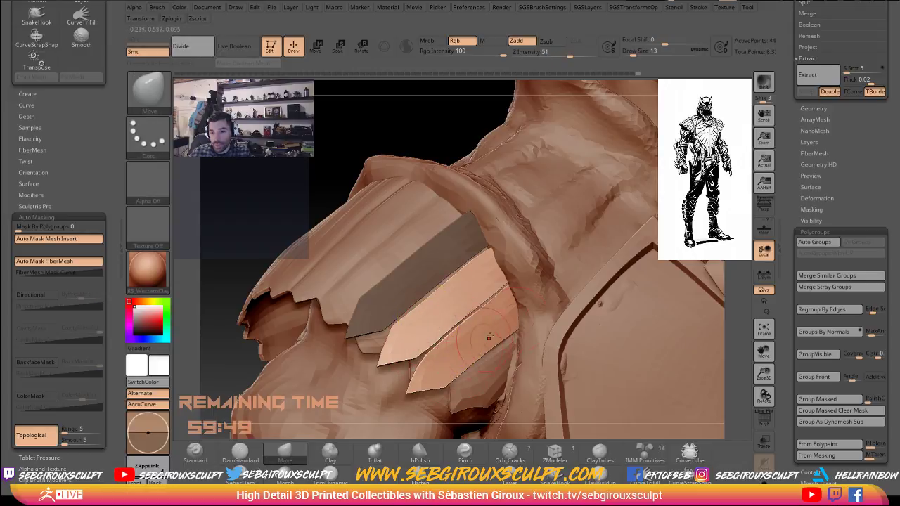
mouse_move(461, 326)
left_mouse_down()
mouse_move(464, 318)
mouse_move(454, 332)
left_mouse_up()
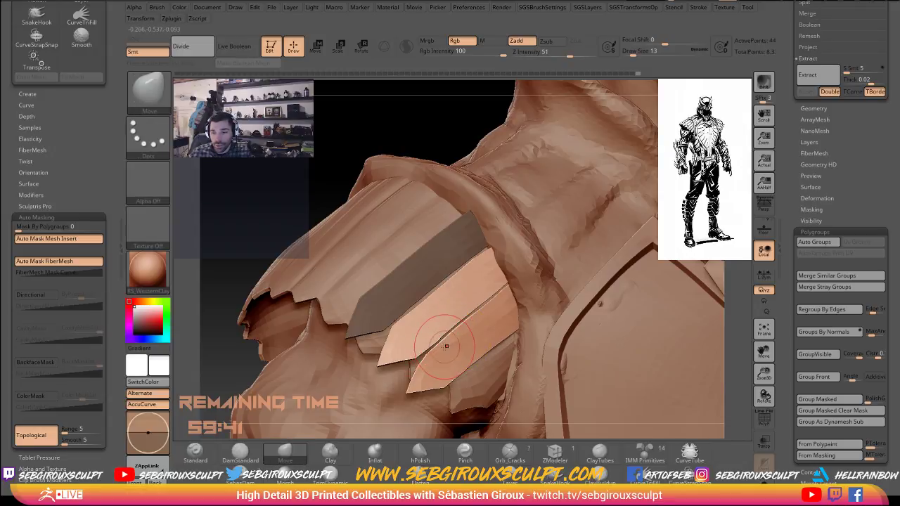
left_click_drag(446, 346, 439, 348, "shift")
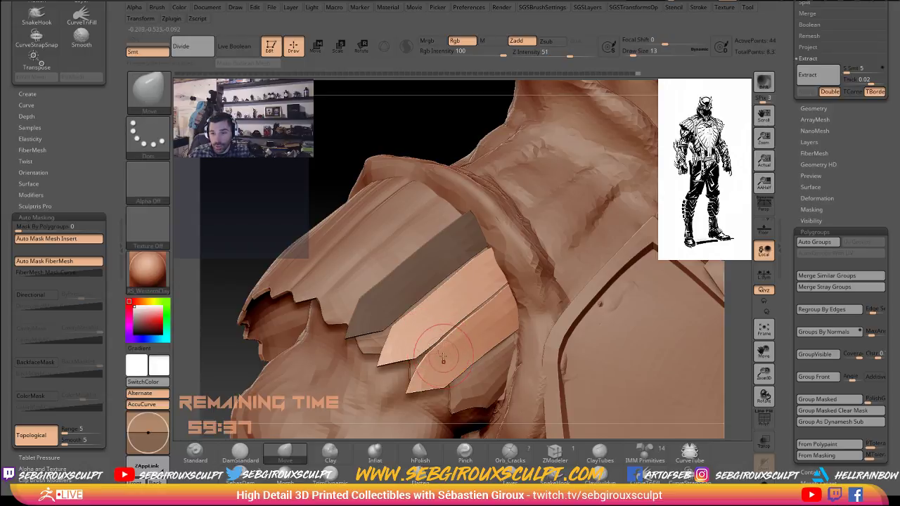
left_click_drag(423, 351, 458, 323)
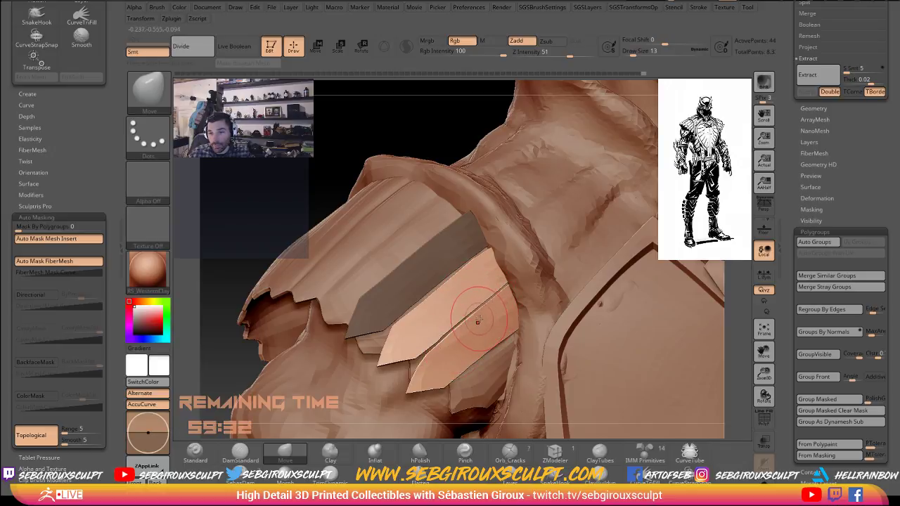
left_click(31, 435)
Invert the mask to free the newest plate and fit its upper part to the shoulder with the Move brush at draw size 13.
left_click_drag(263, 176, 307, 179)
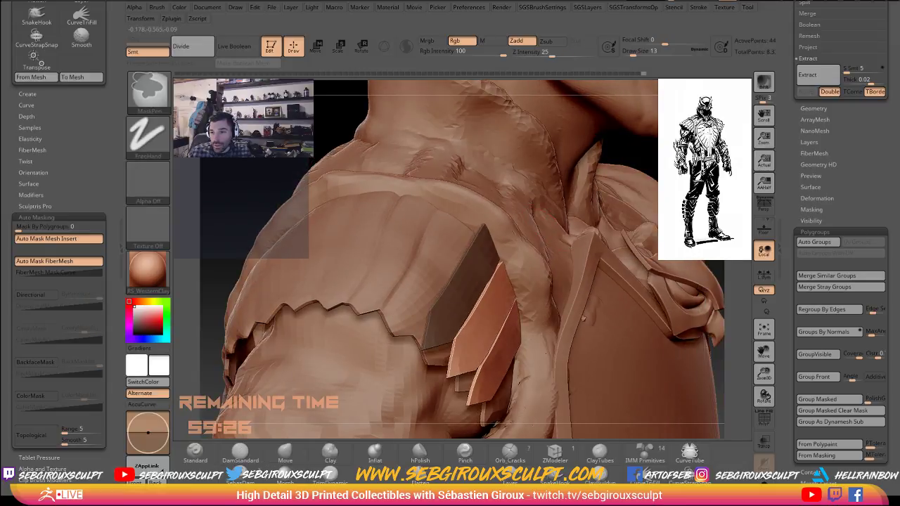
left_click(290, 177, "ctrl")
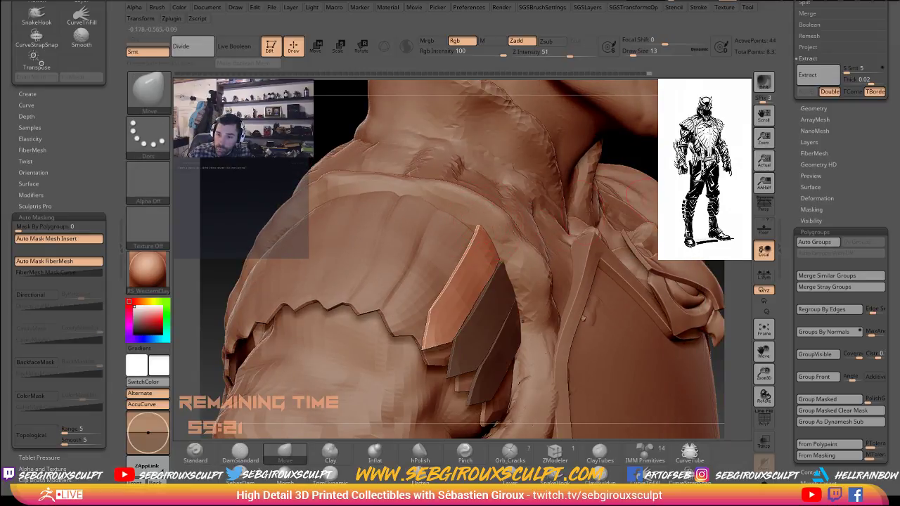
right_click_drag(394, 246, 472, 229)
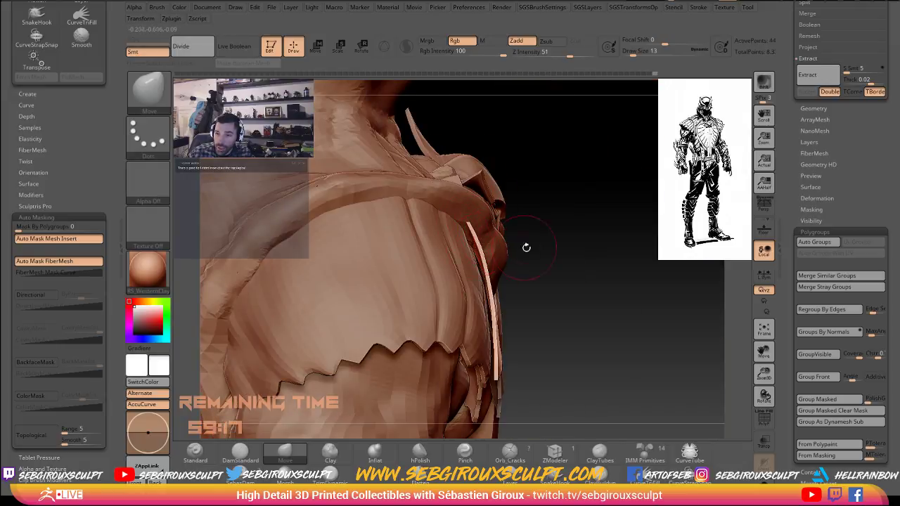
mouse_move(575, 258)
left_mouse_down()
mouse_move(533, 231)
mouse_move(588, 231)
mouse_move(544, 232)
left_mouse_up()
left_click_drag(485, 170, 549, 299)
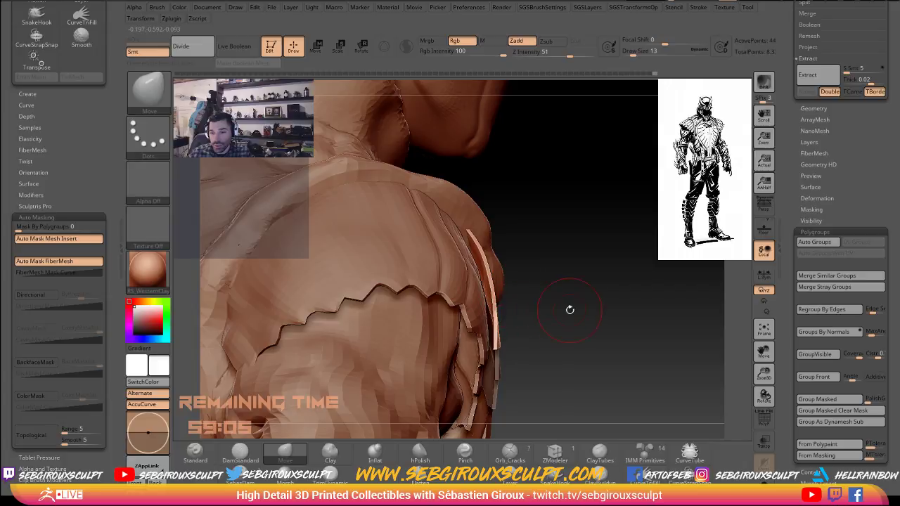
left_click_drag(606, 311, 498, 310)
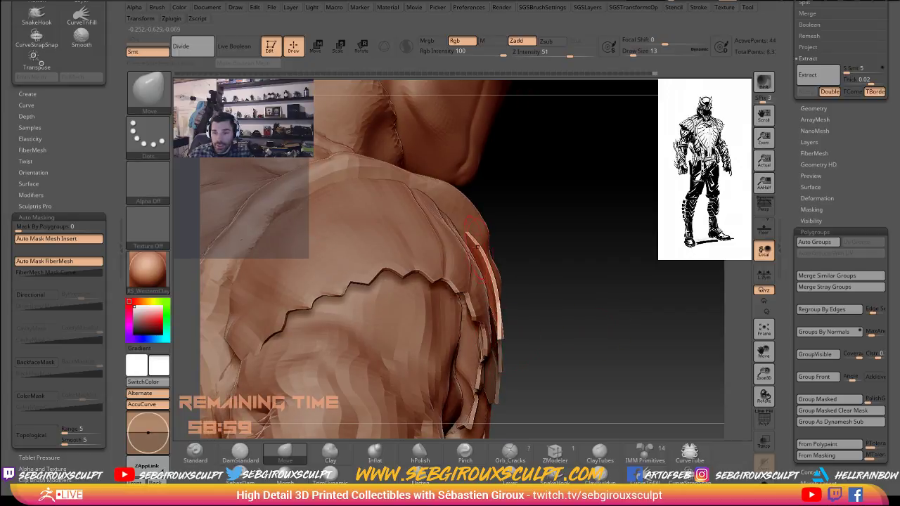
left_click_drag(592, 289, 464, 228)
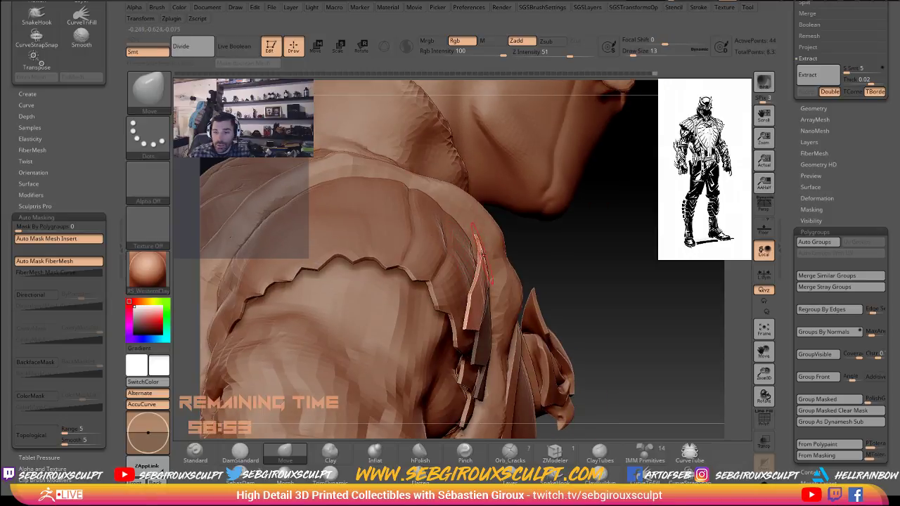
left_click_drag(574, 261, 480, 281)
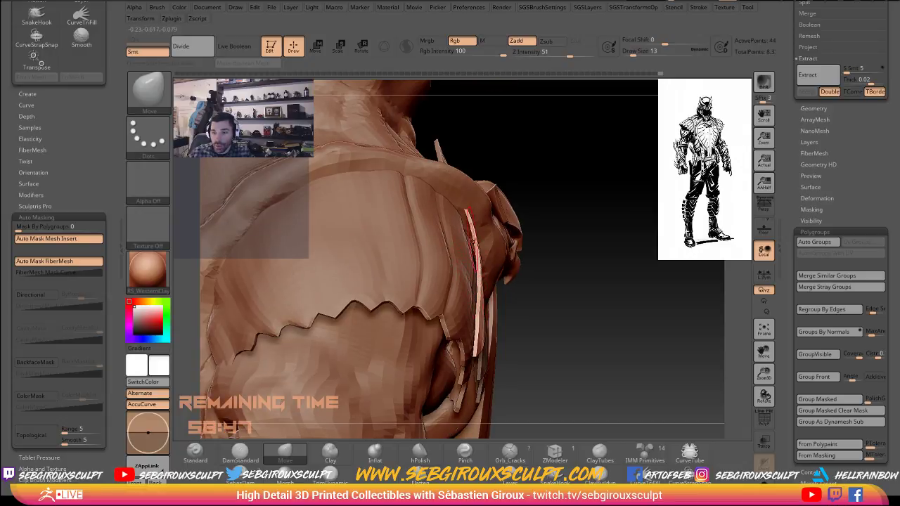
left_click_drag(593, 247, 547, 232)
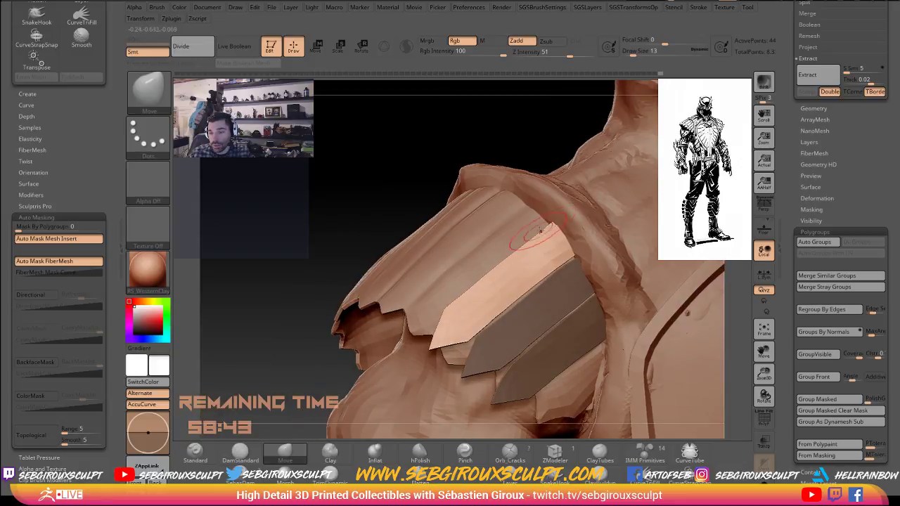
Duplicate the uppermost plate with the Transpose line, offsetting the copy up along the shoulder armor.
left_click_drag(340, 230, 391, 169)
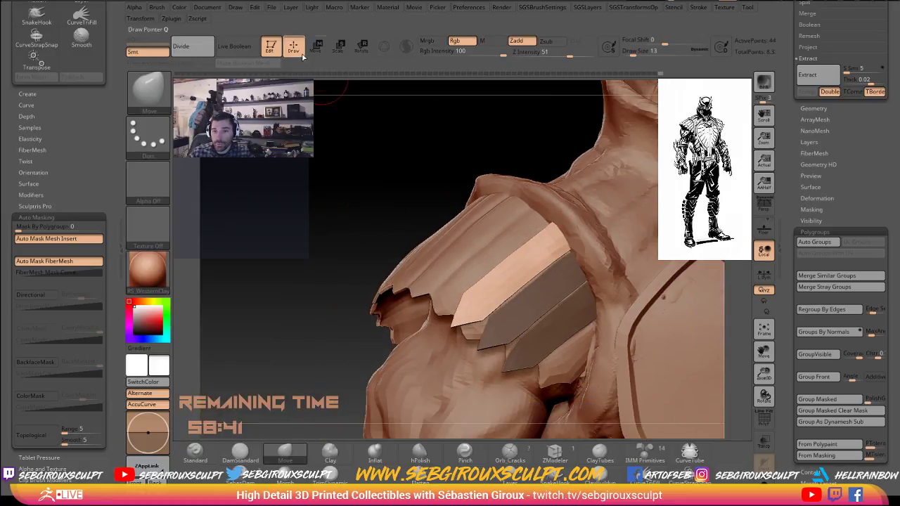
left_click(321, 52)
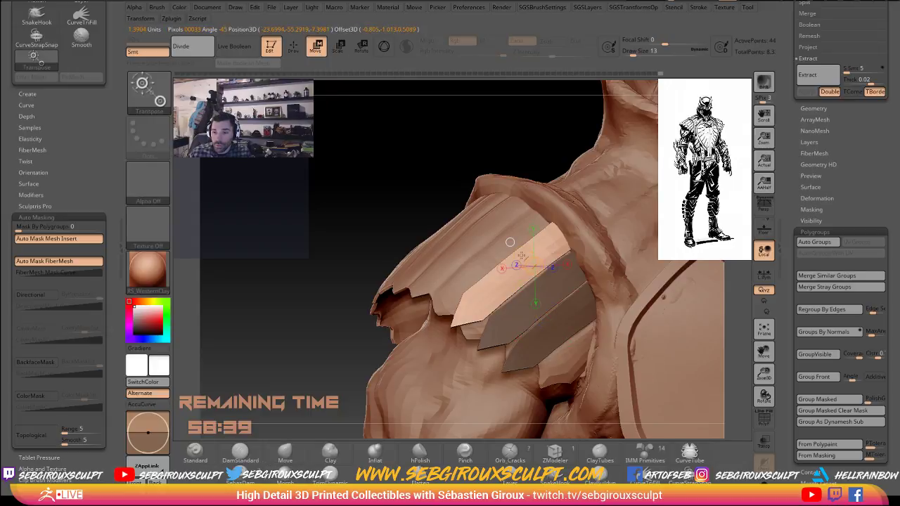
left_click(511, 245)
left_click_drag(528, 260, 507, 238, "ctrl")
left_click_drag(333, 221, 388, 224)
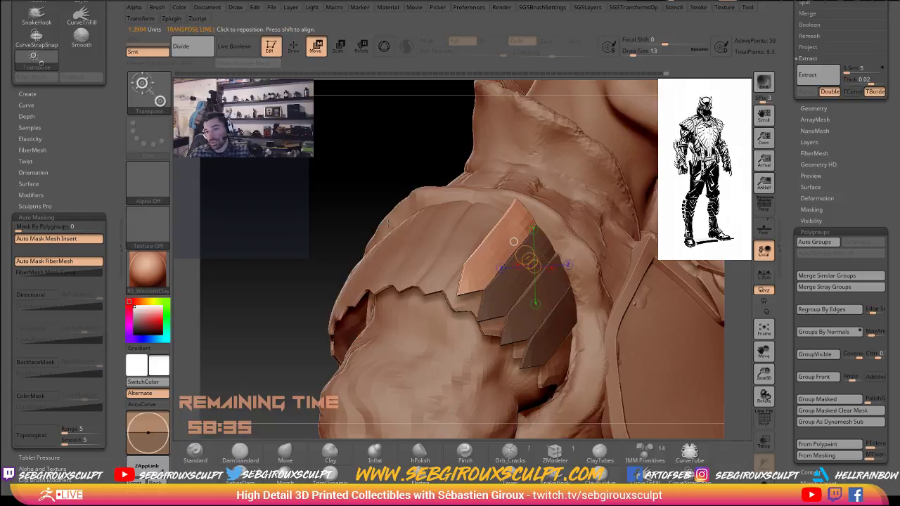
Rotate the new plate copy with the Transpose line and move it against the shoulder surface beside the previous plate.
mouse_move(524, 218)
left_mouse_down()
mouse_move(485, 265)
mouse_move(490, 249)
left_mouse_up()
key("r")
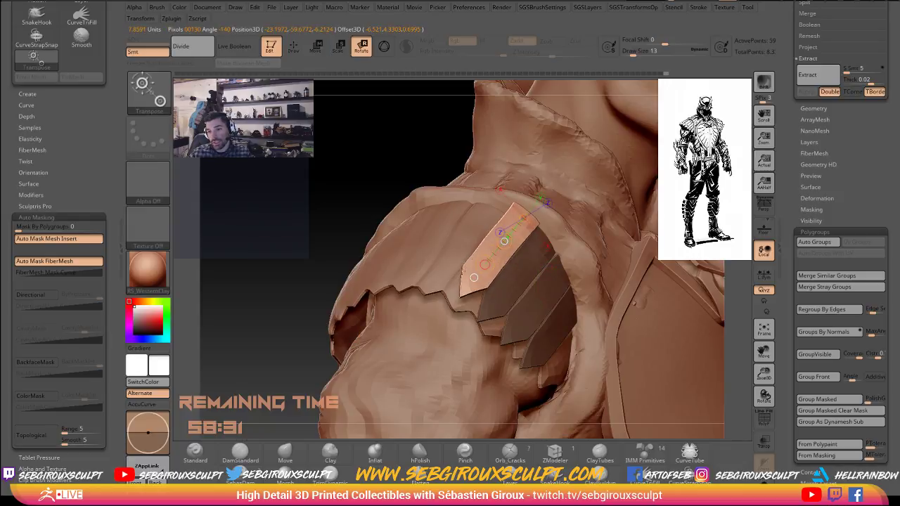
left_click_drag(289, 246, 309, 274)
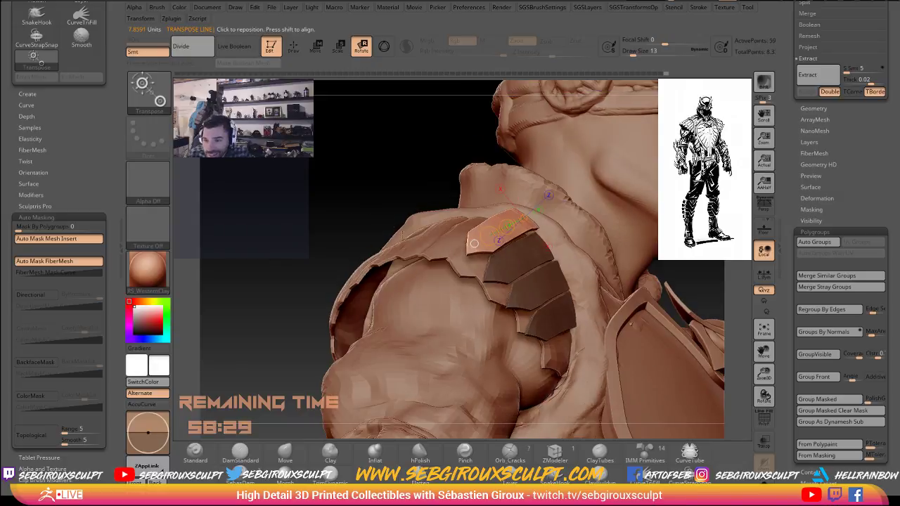
key("w")
left_click_drag(520, 210, 518, 192)
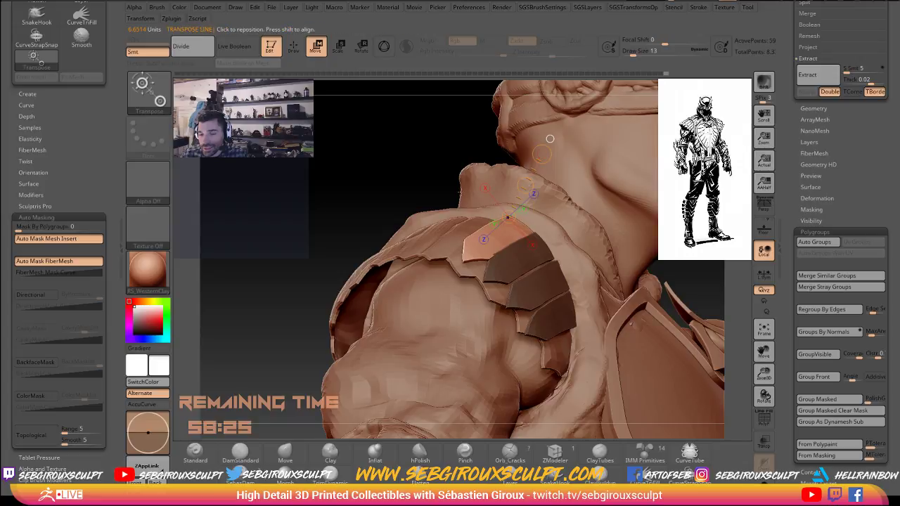
Move and rotate the newest plate with the Transpose line so it lies against the shoulder beside the previous plate.
left_click_drag(350, 203, 422, 234)
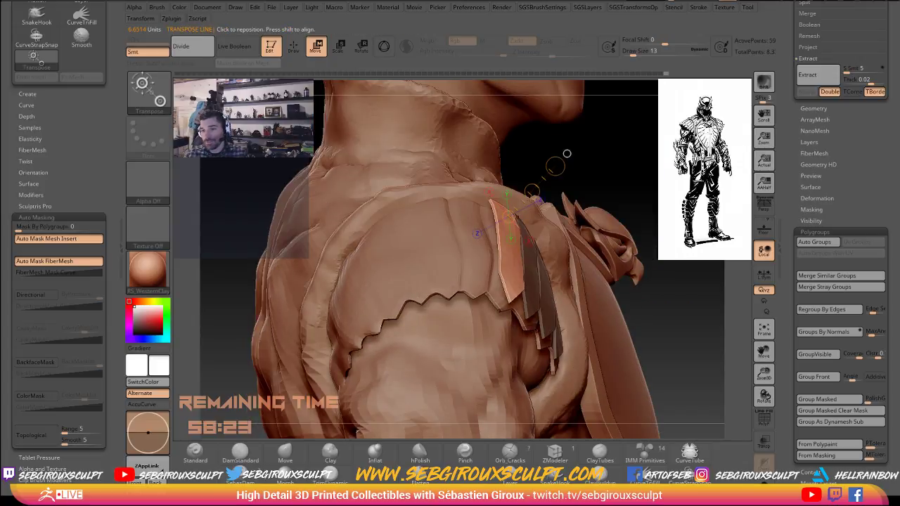
left_click_drag(533, 192, 527, 192)
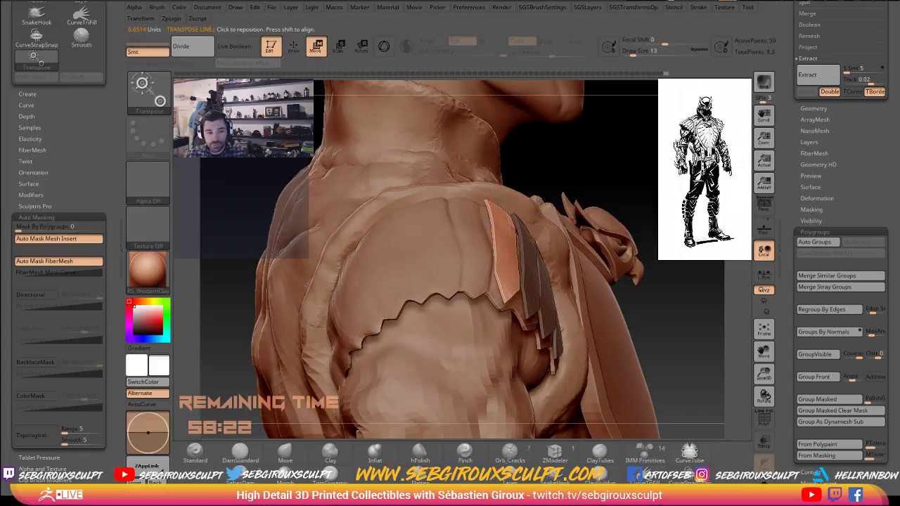
left_click_drag(694, 251, 690, 264, "alt")
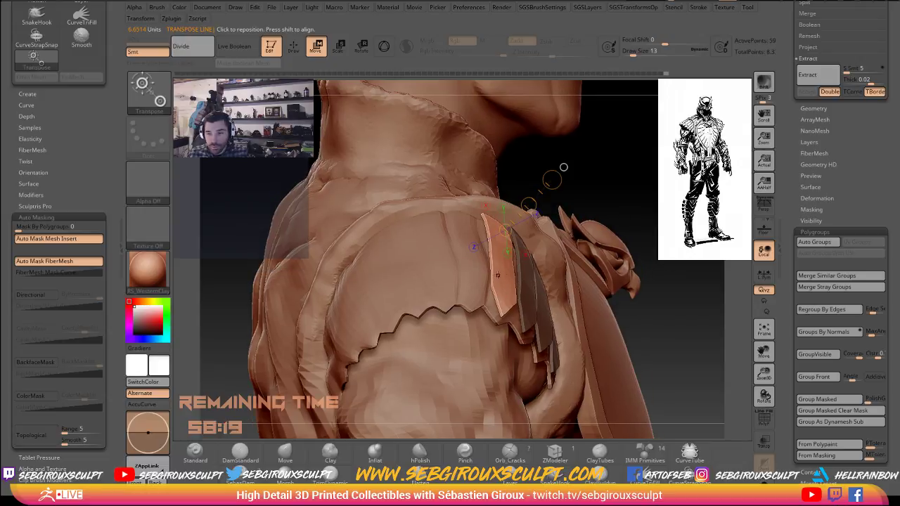
left_click_drag(504, 303, 500, 234)
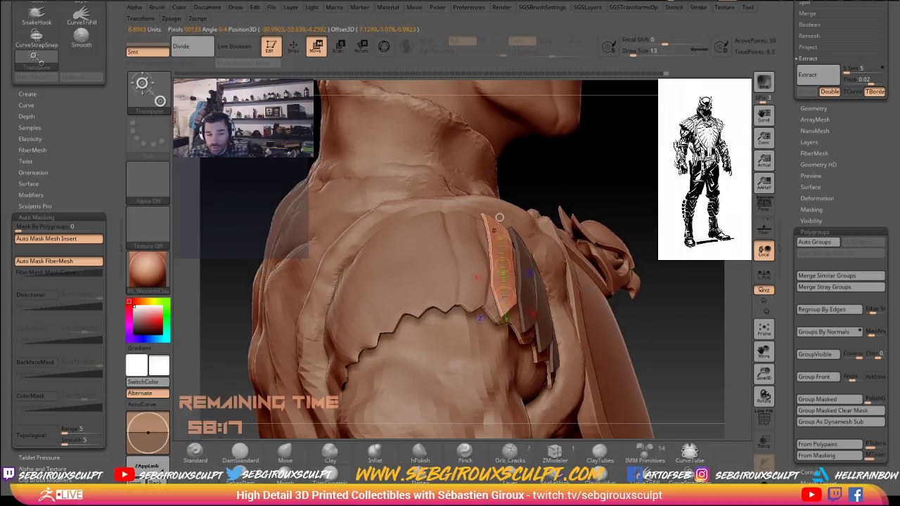
key("r")
left_click_drag(613, 196, 609, 215)
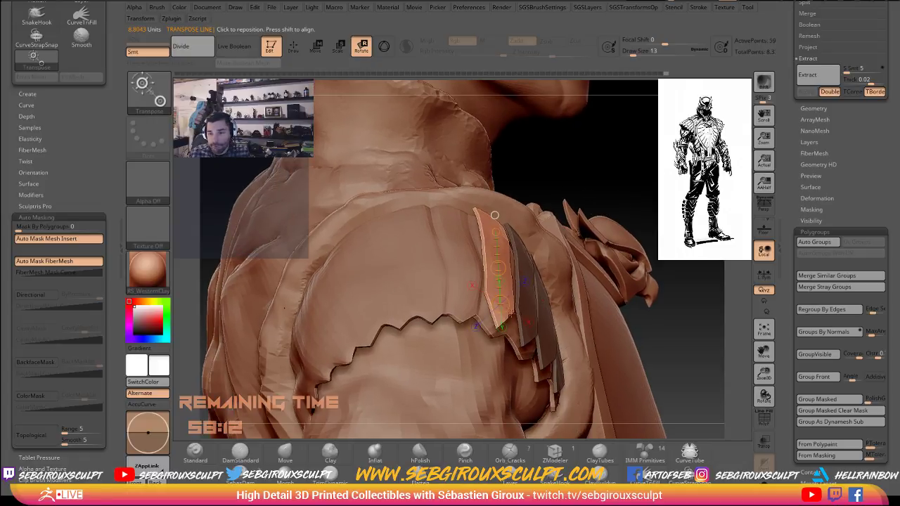
left_click_drag(494, 212, 501, 321)
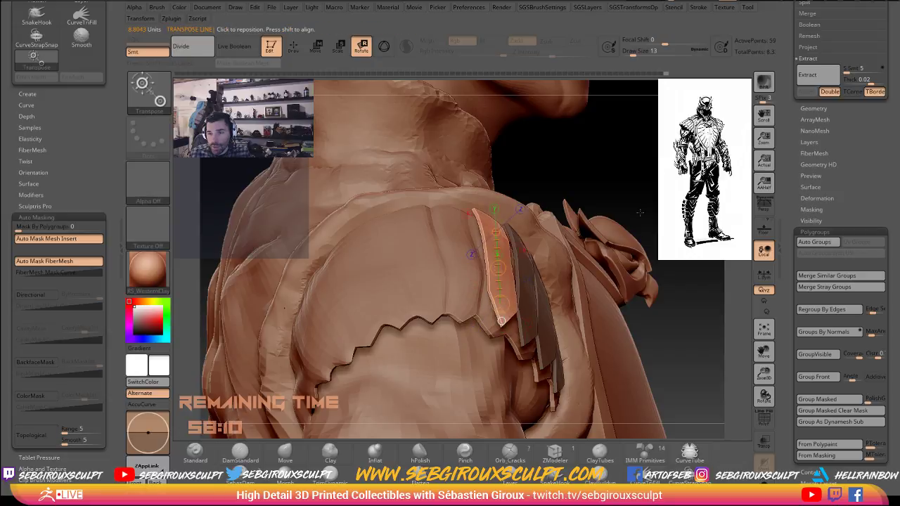
left_click_drag(640, 212, 619, 208)
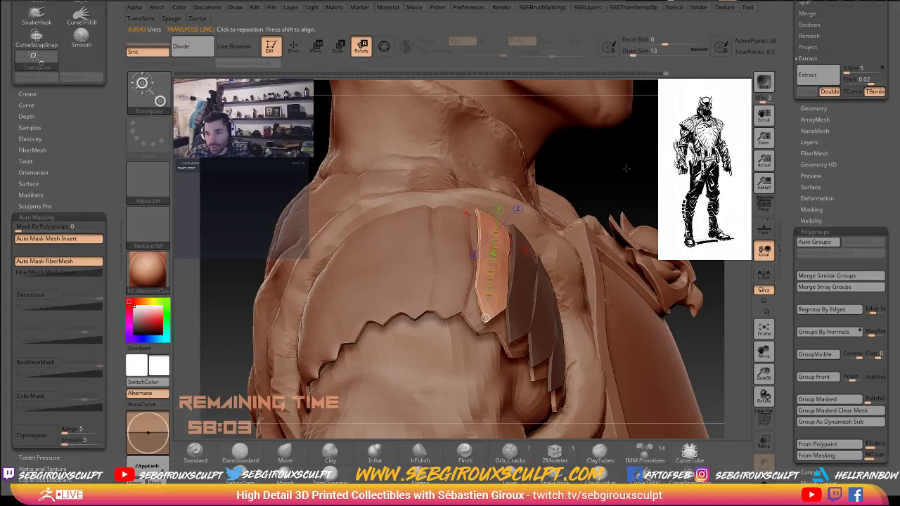
left_click_drag(627, 169, 626, 204)
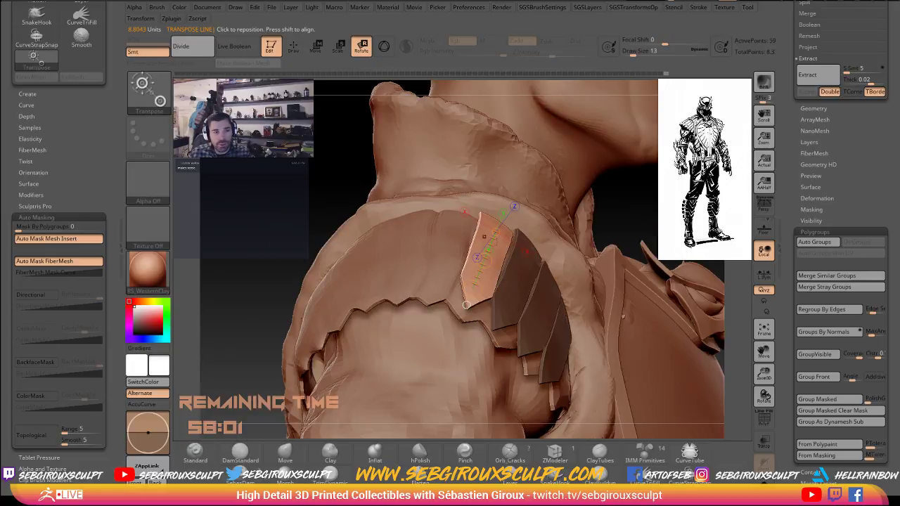
Fit the newest plate to the shoulder curvature and its neighbouring plate with the Move brush at draw size 23.
key("q")
key("b")
key("m")
key("v")
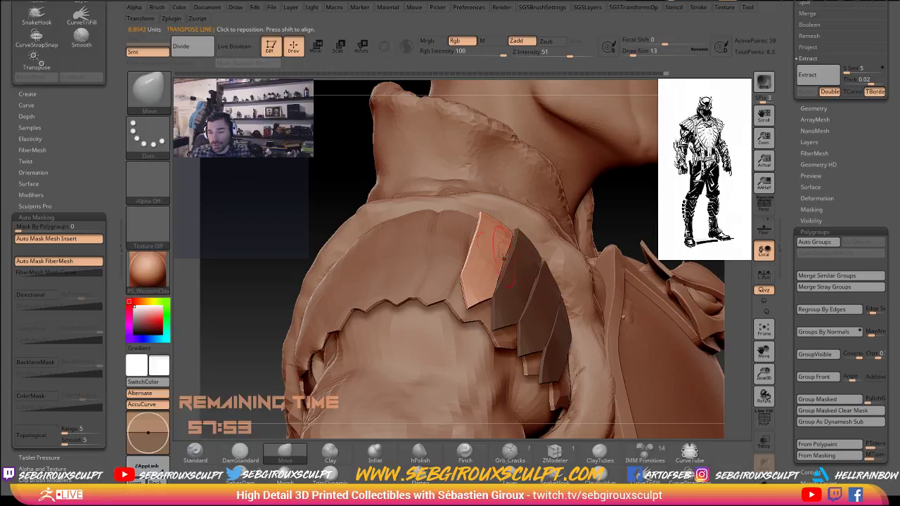
left_click_drag(656, 220, 511, 261)
key("space")
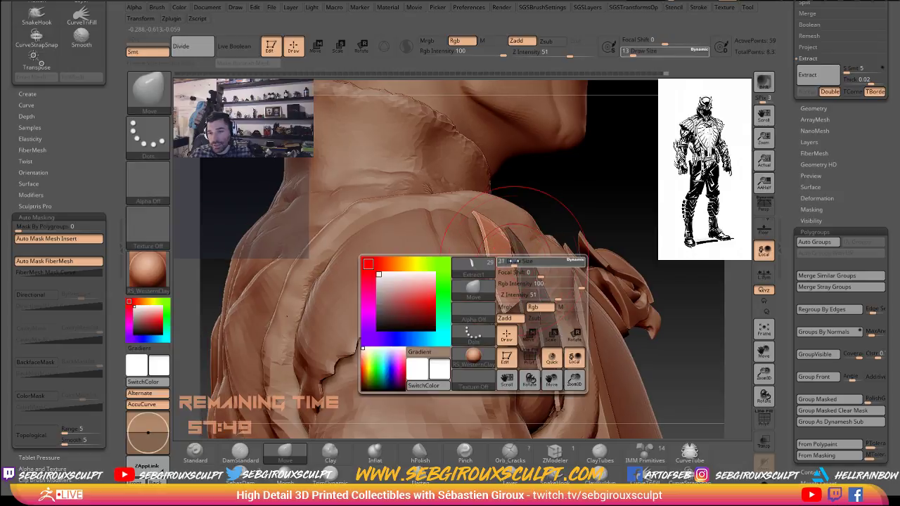
left_click(512, 261)
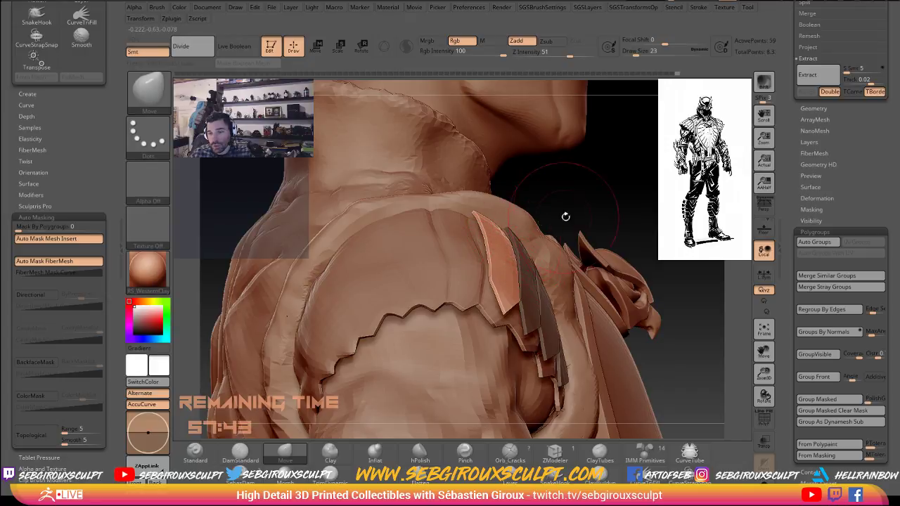
left_click_drag(586, 208, 497, 232)
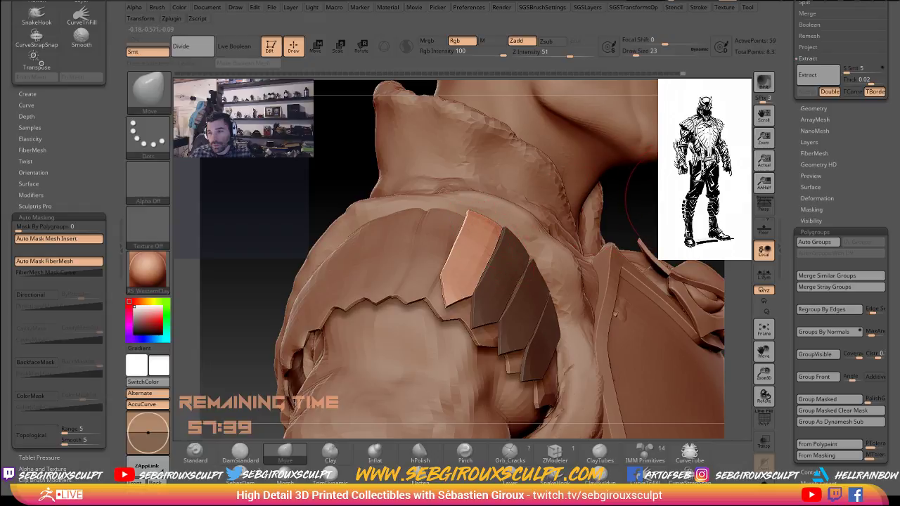
mouse_move(590, 187)
left_mouse_down()
mouse_move(600, 160)
mouse_move(540, 150)
left_mouse_up()
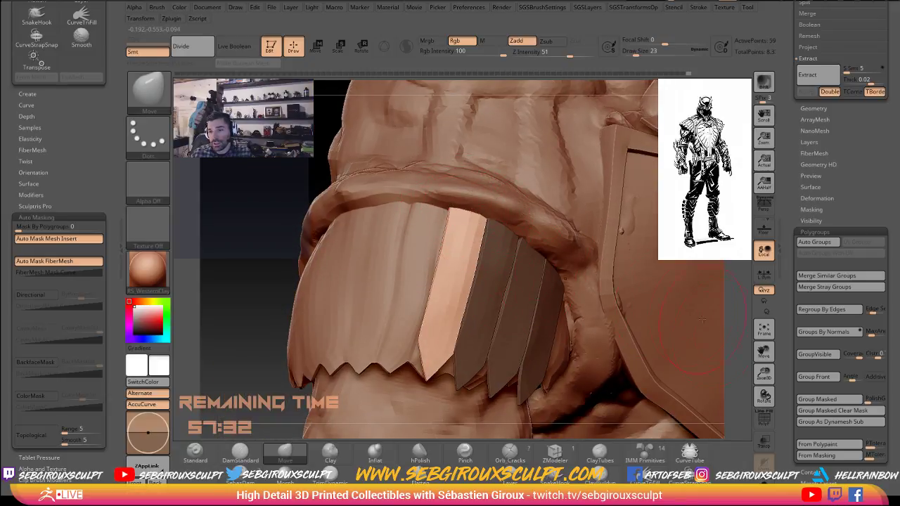
mouse_move(741, 334)
left_mouse_down()
mouse_move(742, 265)
mouse_move(710, 271)
left_mouse_up()
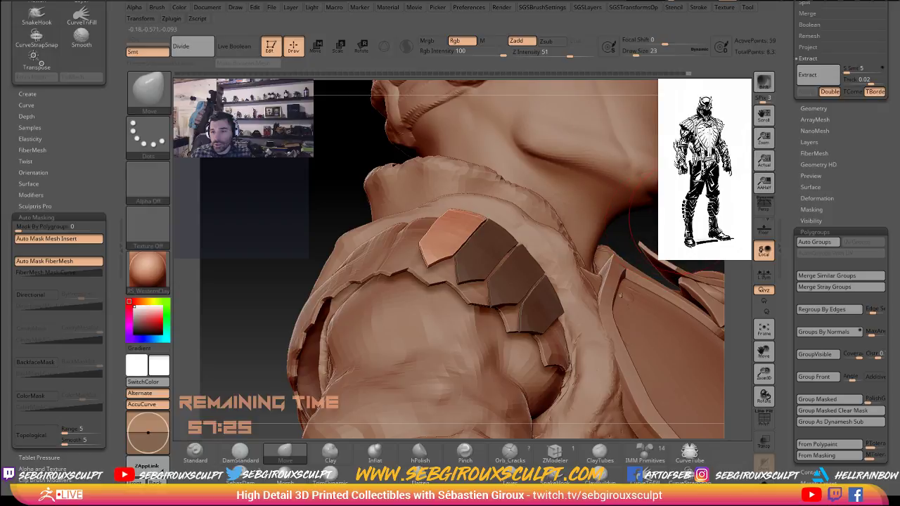
Refine the newest plate's pointed tip and upper corner with the Move brush at draw size 8.
right_click_drag(444, 267, 429, 269)
key("space")
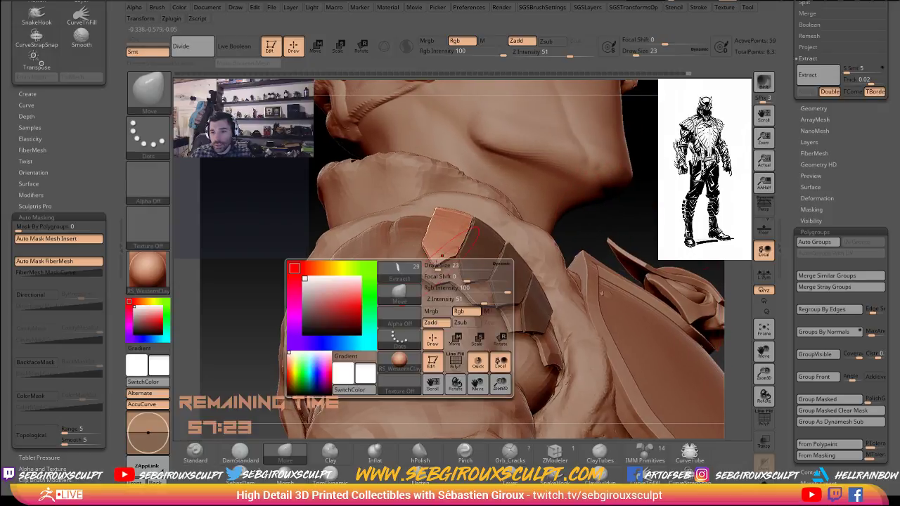
left_click_drag(439, 266, 433, 265)
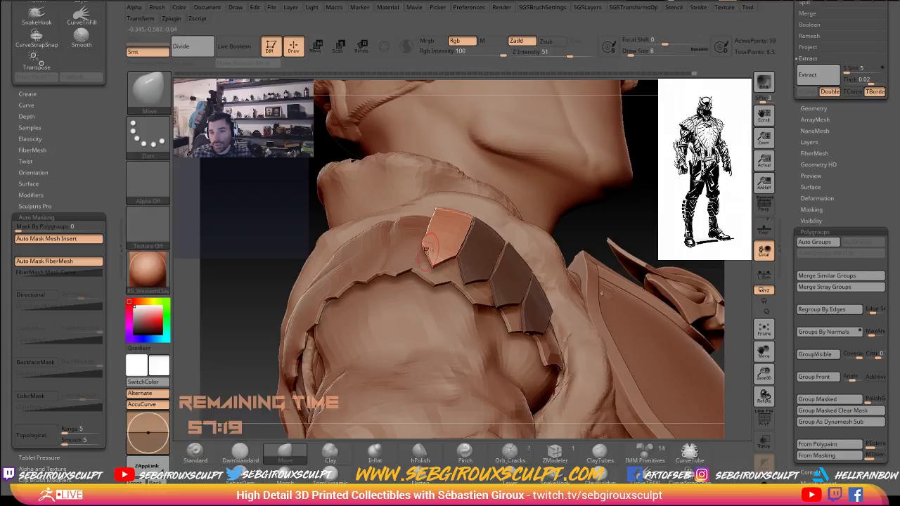
left_click_drag(648, 213, 578, 221)
left_click_drag(396, 214, 399, 215)
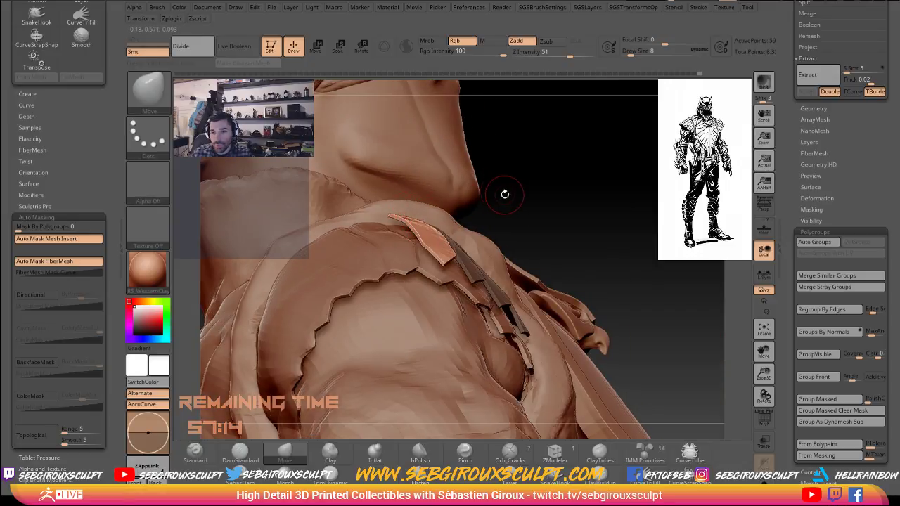
left_click_drag(505, 194, 418, 216)
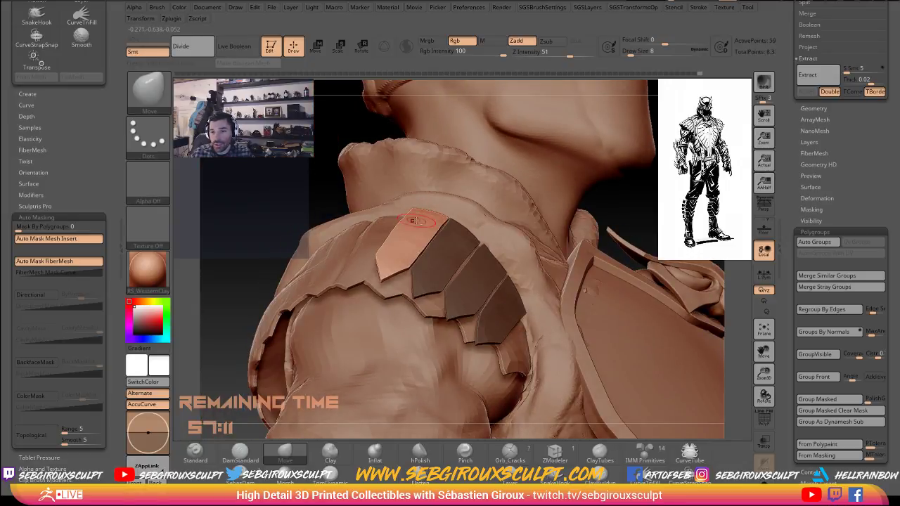
mouse_move(649, 208)
left_mouse_down()
mouse_move(394, 222)
mouse_move(337, 200)
mouse_move(251, 191)
mouse_move(261, 195)
mouse_move(274, 240)
mouse_move(262, 282)
mouse_move(558, 270)
mouse_move(345, 277)
left_mouse_up()
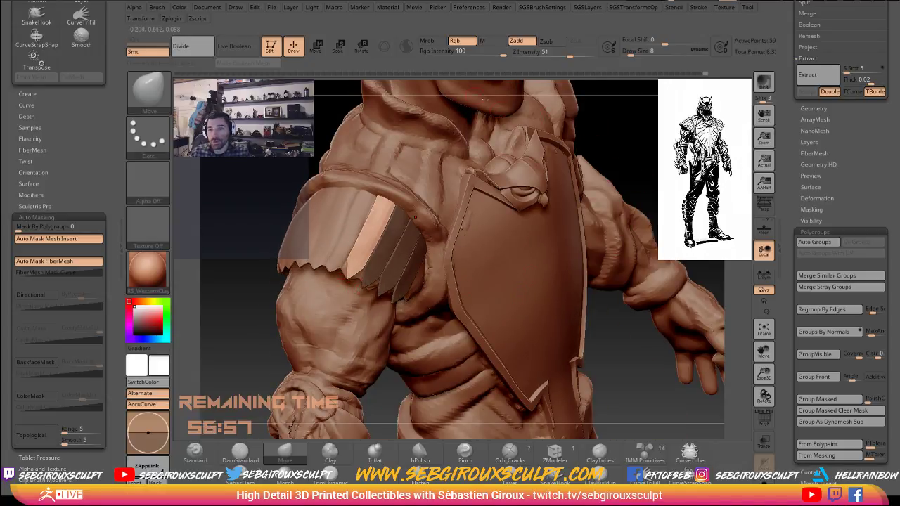
Duplicate the newest plate toward the outer shoulder with the Transpose line, align the copy, and quick-save the project.
left_click(320, 51)
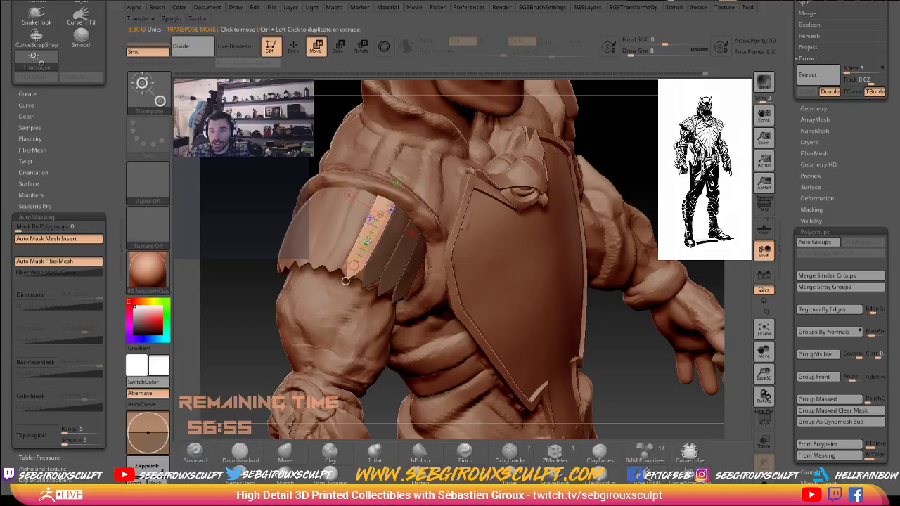
left_click_drag(368, 240, 350, 234, "ctrl")
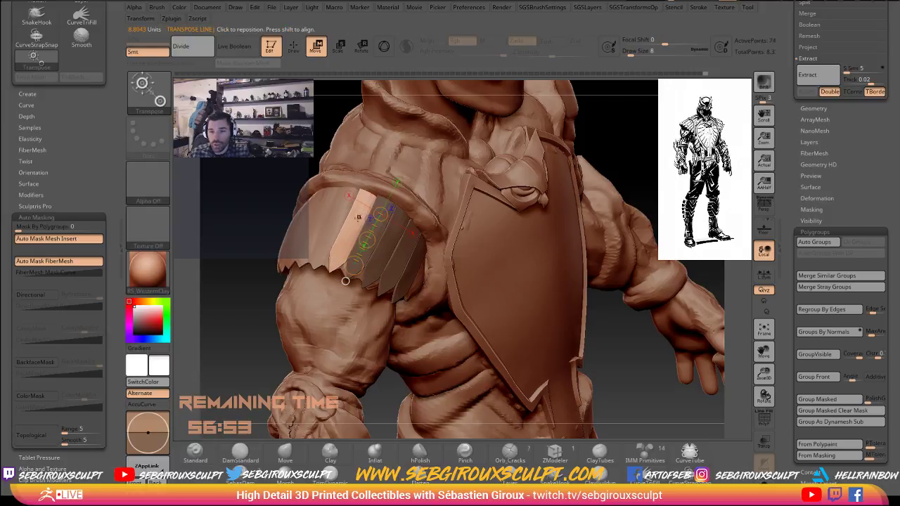
left_click_drag(371, 196, 345, 260)
key("r")
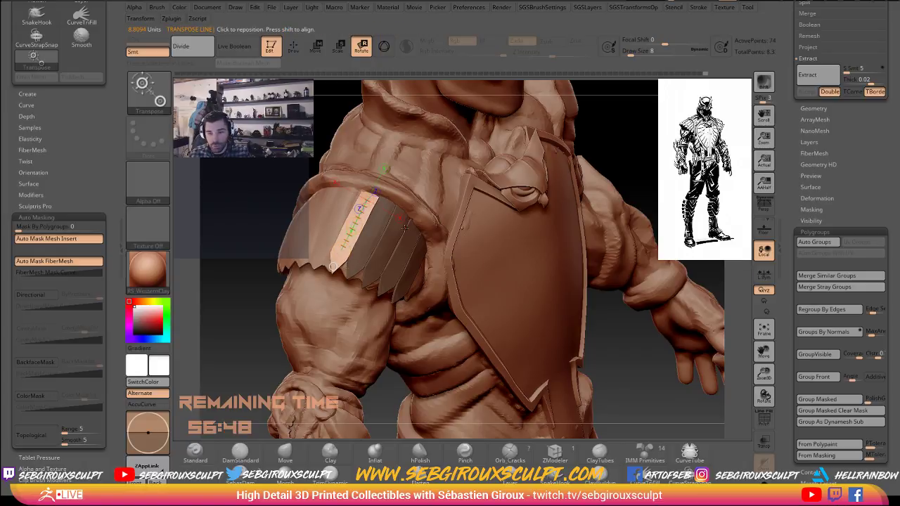
key("ctrl+s")
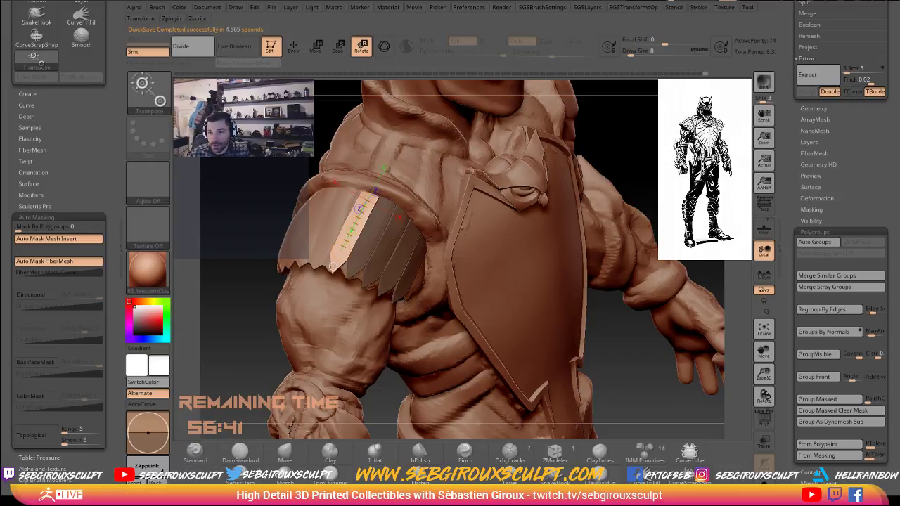
Shape the new copy's upper end and tip to the shoulder with the Move brush at draw sizes 29 and 44.
left_click_drag(668, 279, 642, 176)
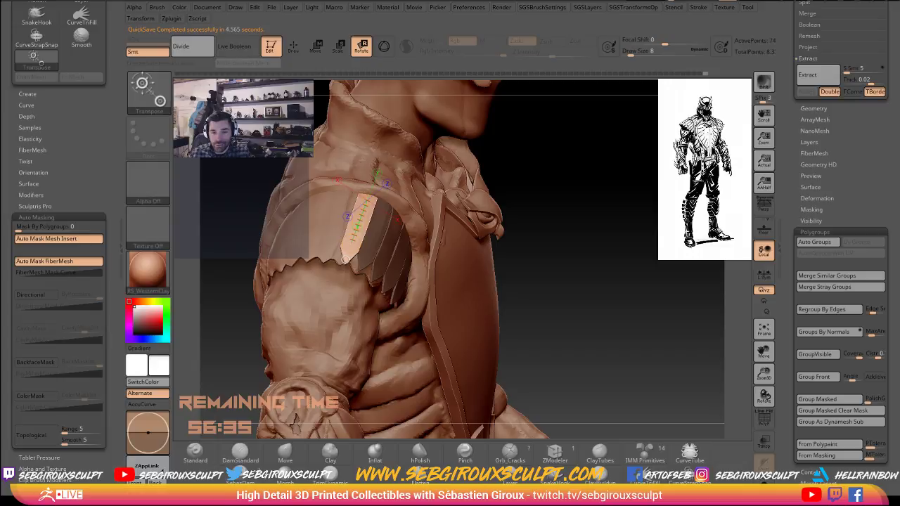
mouse_move(628, 225)
left_mouse_down()
mouse_move(626, 219)
mouse_move(606, 231)
left_mouse_up()
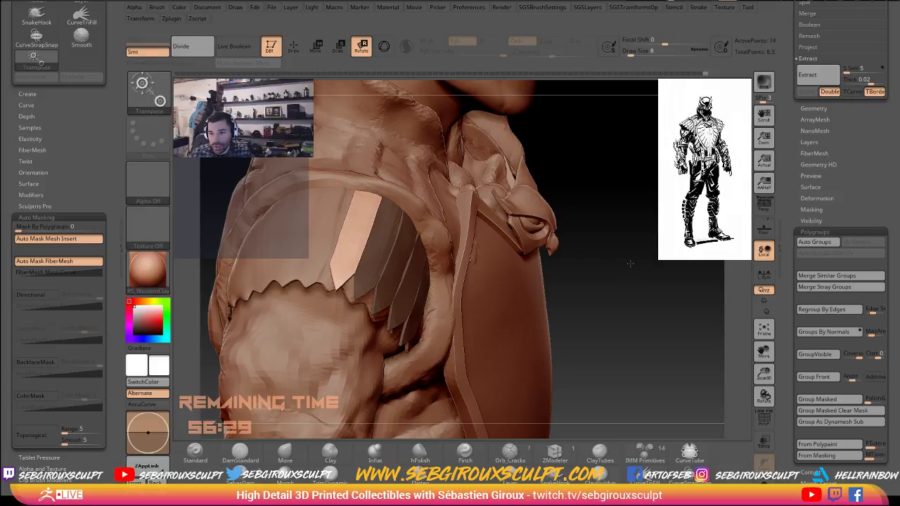
mouse_move(623, 261)
left_mouse_down()
mouse_move(635, 268)
mouse_move(621, 277)
mouse_move(604, 270)
left_mouse_up()
key("q")
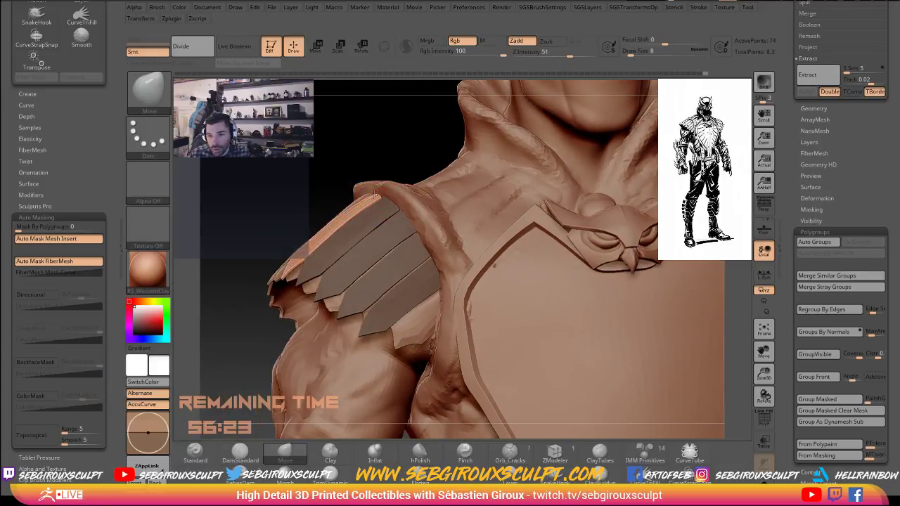
key("space")
left_click_drag(377, 195, 384, 160)
mouse_move(381, 199)
left_mouse_down()
mouse_move(384, 157)
mouse_move(389, 205)
left_mouse_up()
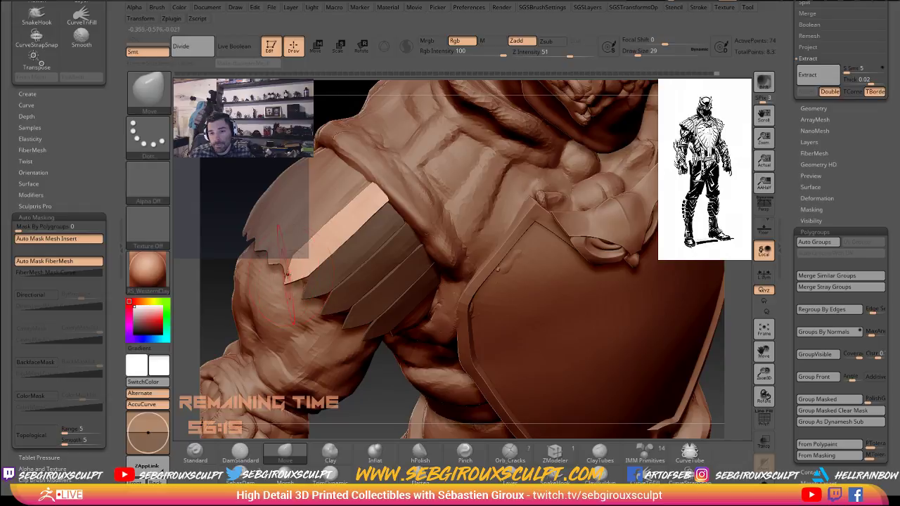
left_click_drag(243, 190, 328, 269)
key("space")
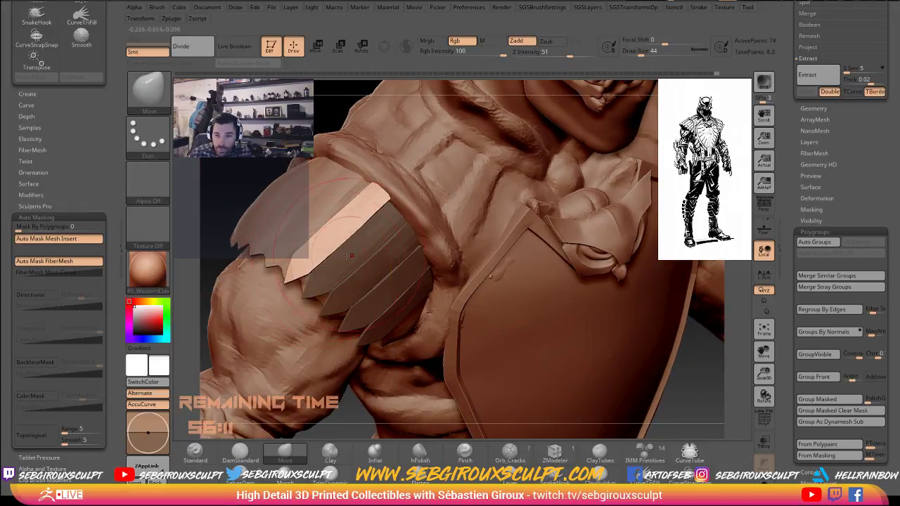
Enlarge the Move brush to draw size 68 and shift the new plate slightly outward with the Transpose line.
key("ctrl")
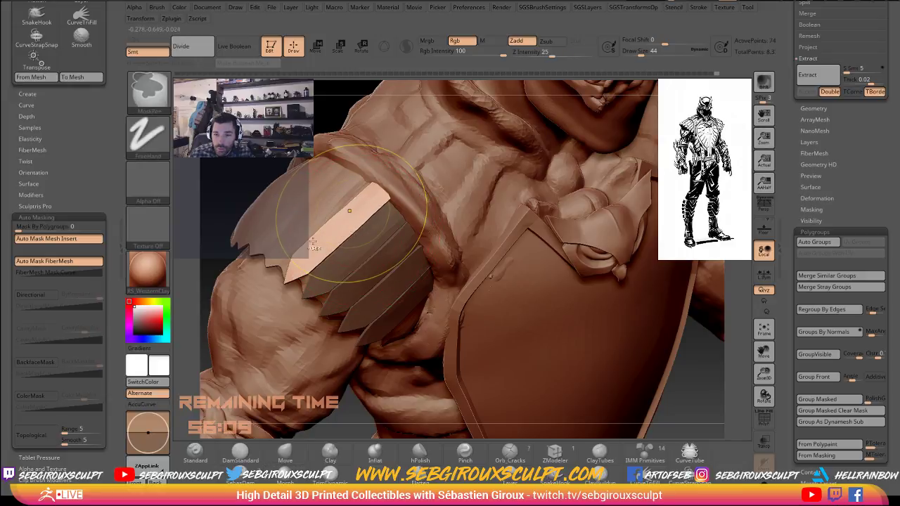
right_click(308, 256)
left_click_drag(308, 256, 313, 256)
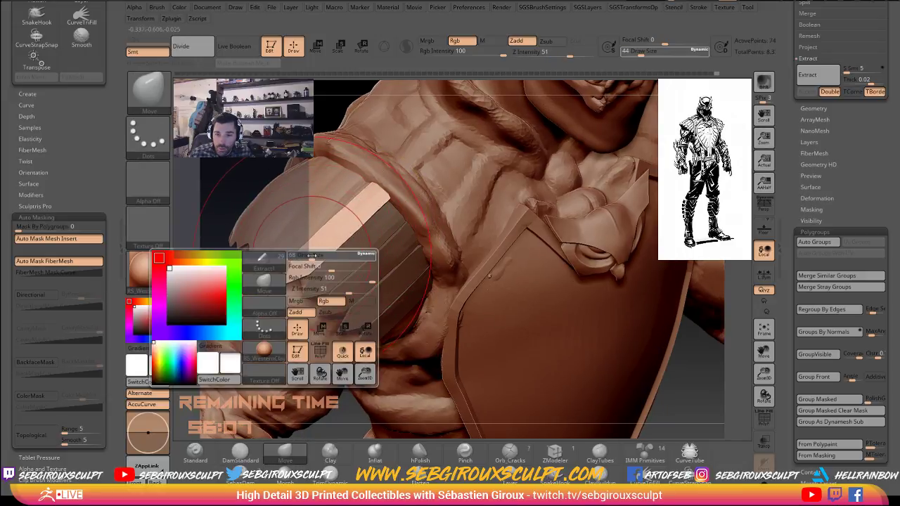
key("w")
left_click_drag(353, 225, 337, 230)
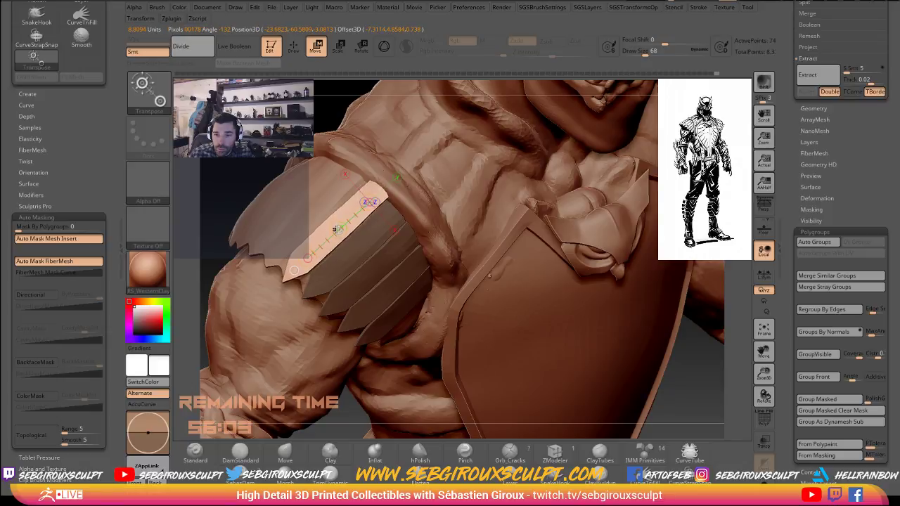
left_click(651, 358)
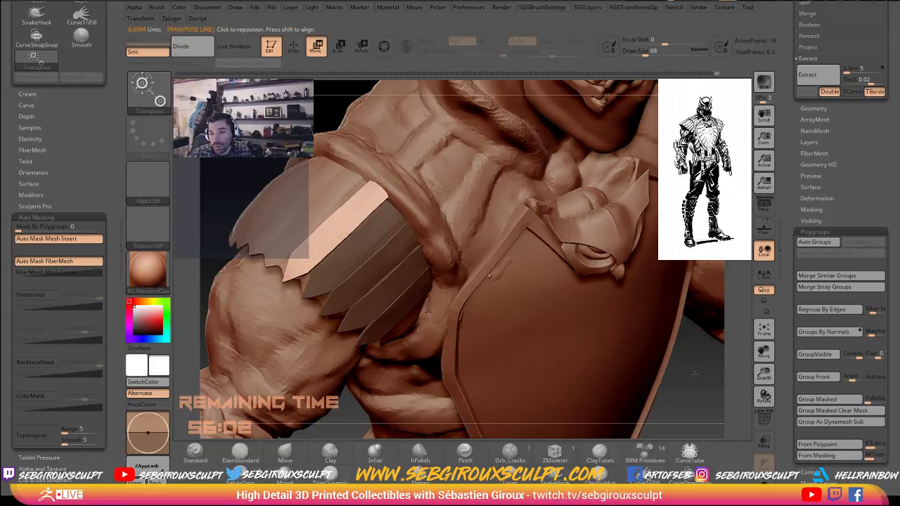
Invert the mask, nudge the neighbouring plates against the newest one with the Move brush at draw size 25, and invert the mask back.
mouse_move(694, 374)
left_mouse_down("alt")
mouse_move(728, 398)
mouse_move(745, 386)
mouse_move(586, 307)
left_mouse_up("alt")
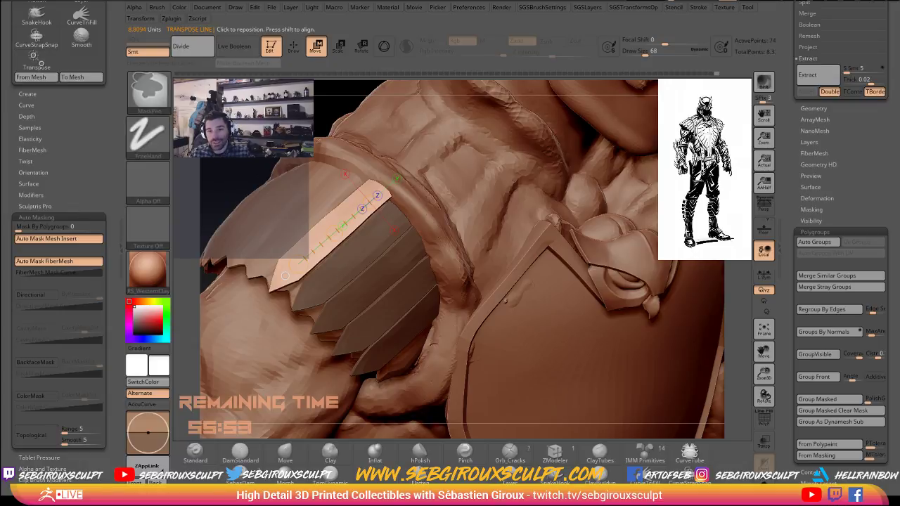
left_click(259, 163, "ctrl")
key("q")
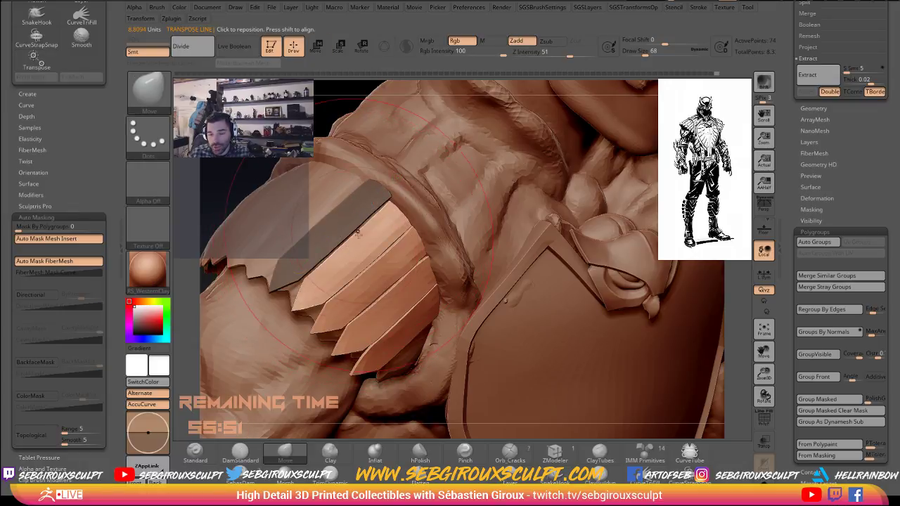
key("space")
left_click_drag(358, 236, 346, 236)
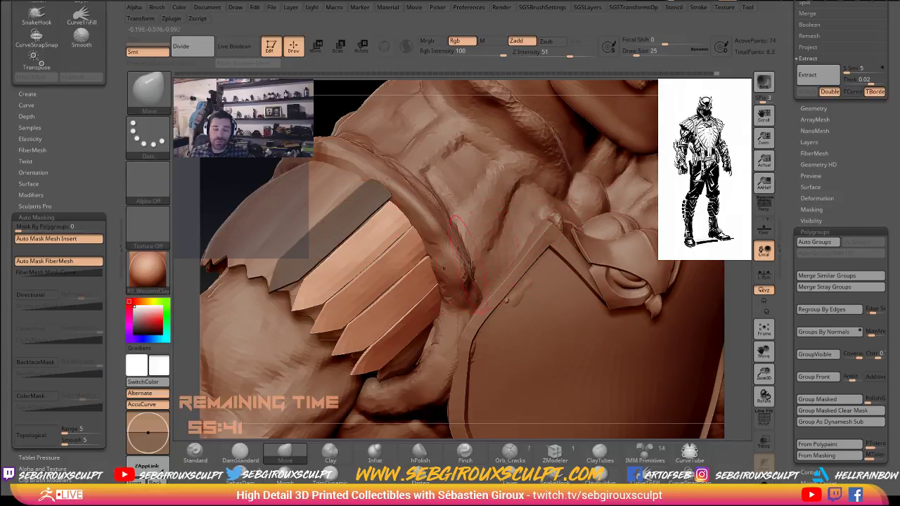
left_click(227, 190, "ctrl")
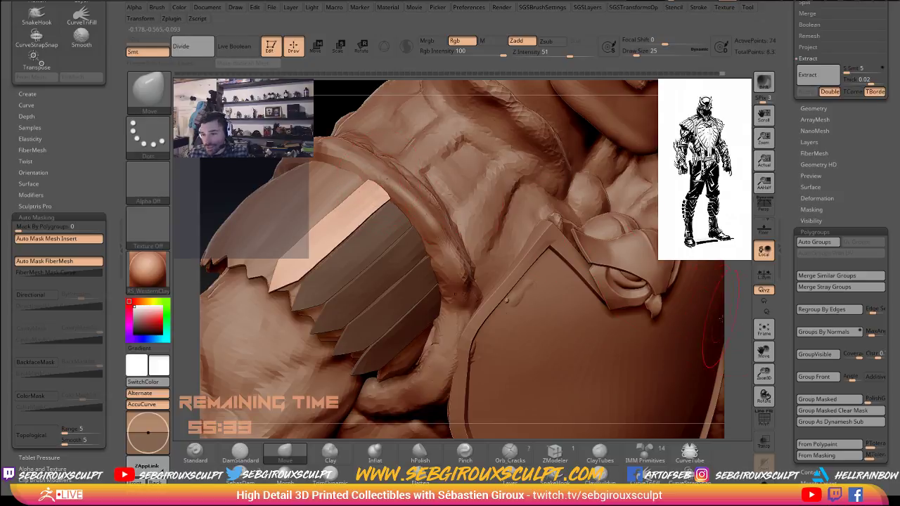
Fit the newest plate's lower end to the shoulder curve with the Move brush at draw size 37.
left_click_drag(742, 325, 717, 285)
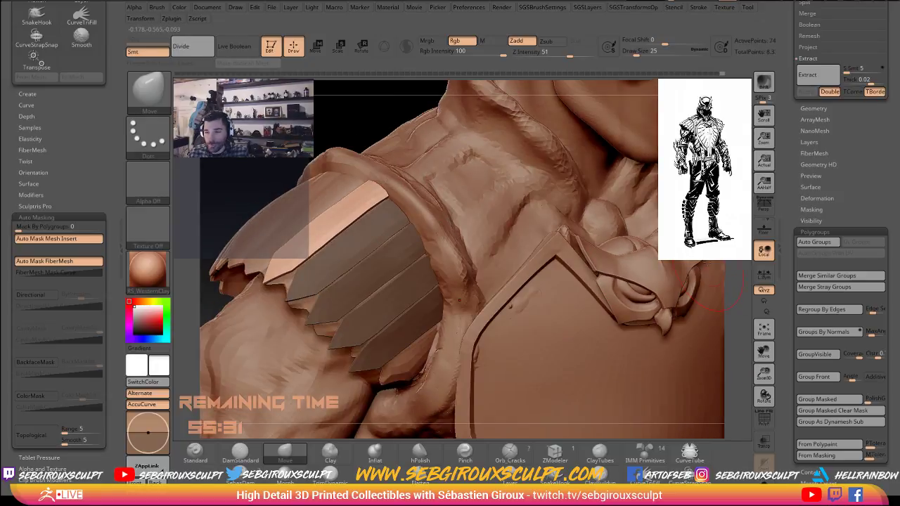
mouse_move(382, 113)
left_mouse_down()
mouse_move(386, 99)
mouse_move(351, 130)
mouse_move(384, 164)
left_mouse_up()
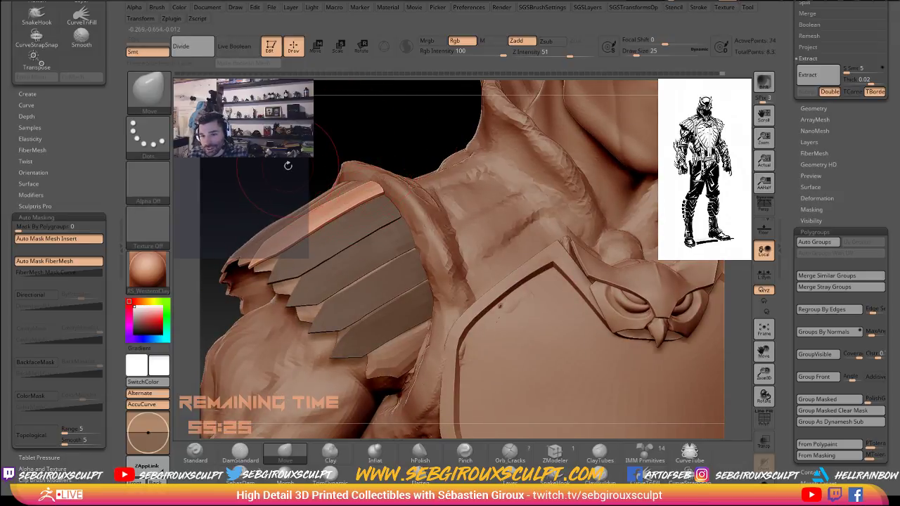
left_click_drag(325, 135, 246, 172)
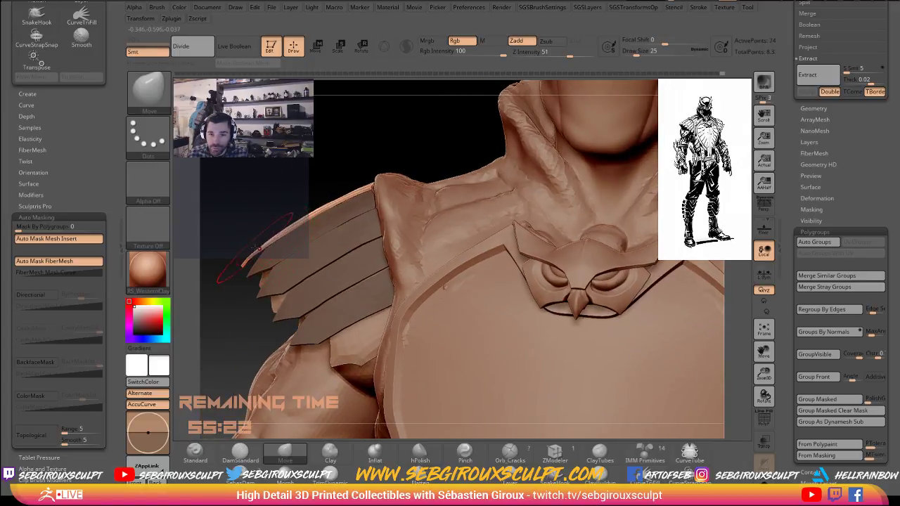
right_click(247, 262)
left_click_drag(248, 262, 252, 262)
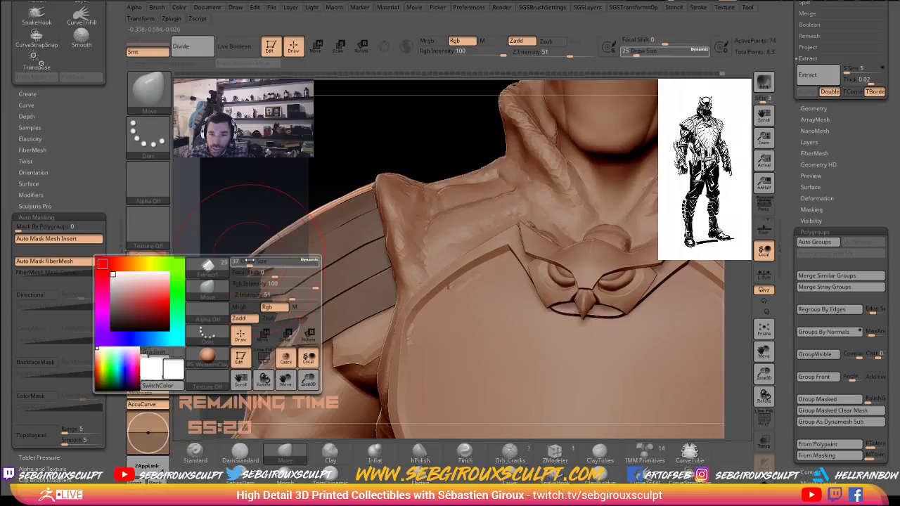
mouse_move(237, 218)
left_mouse_down()
mouse_move(264, 224)
mouse_move(272, 242)
left_mouse_up()
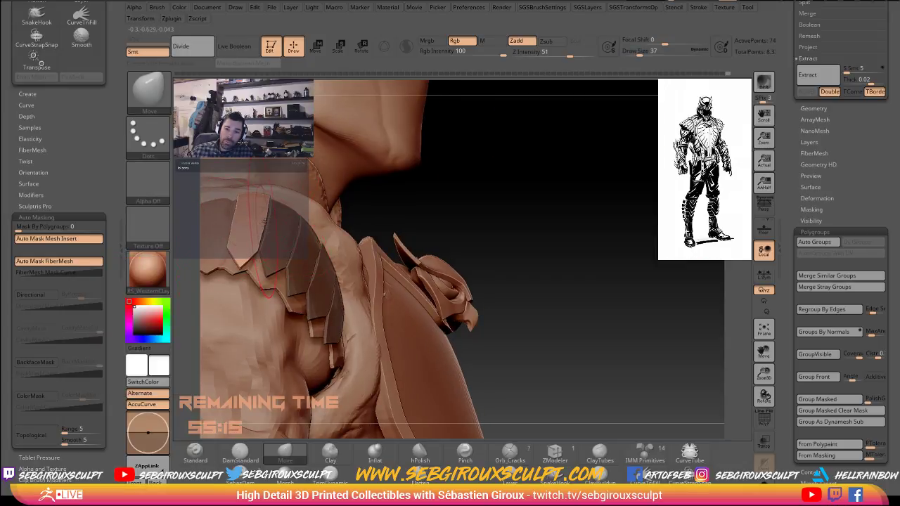
Adjust the newest plate's upper part with the Move brush at draw size 20, checking it from the side and front.
mouse_move(485, 187)
left_mouse_down()
mouse_move(484, 209)
mouse_move(408, 223)
left_mouse_up()
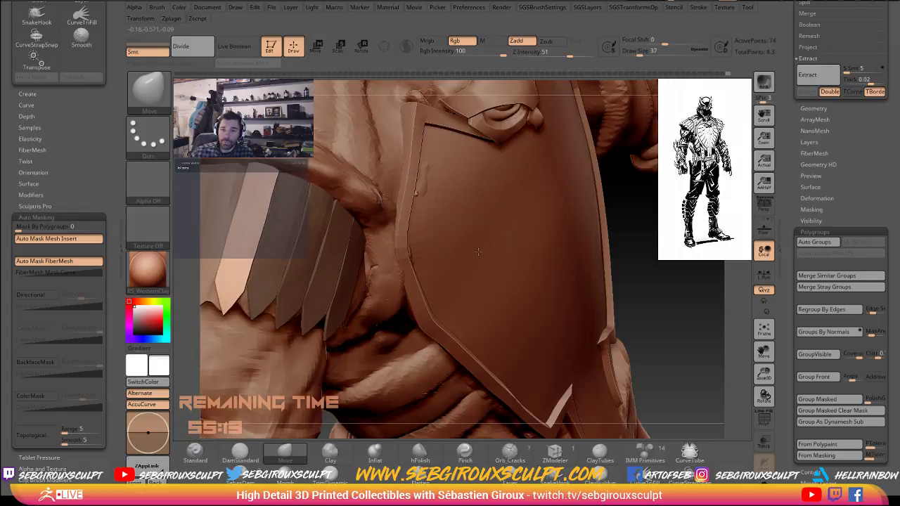
key("space")
left_click_drag(281, 193, 273, 192)
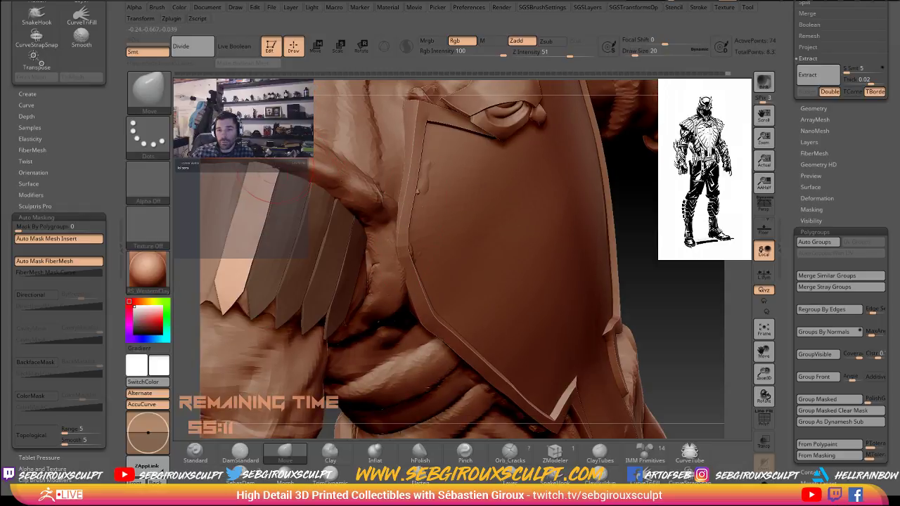
left_click_drag(638, 229, 710, 232)
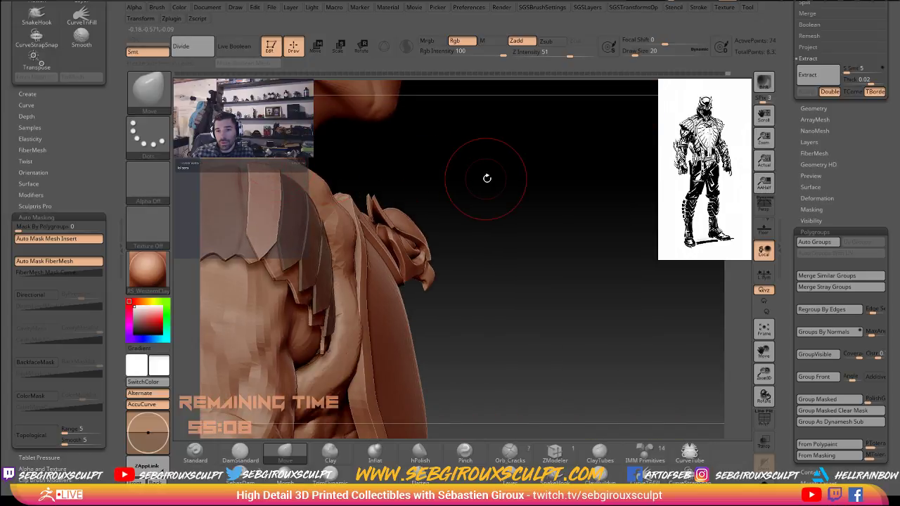
mouse_move(486, 176)
left_mouse_down()
mouse_move(465, 168)
mouse_move(248, 177)
left_mouse_up()
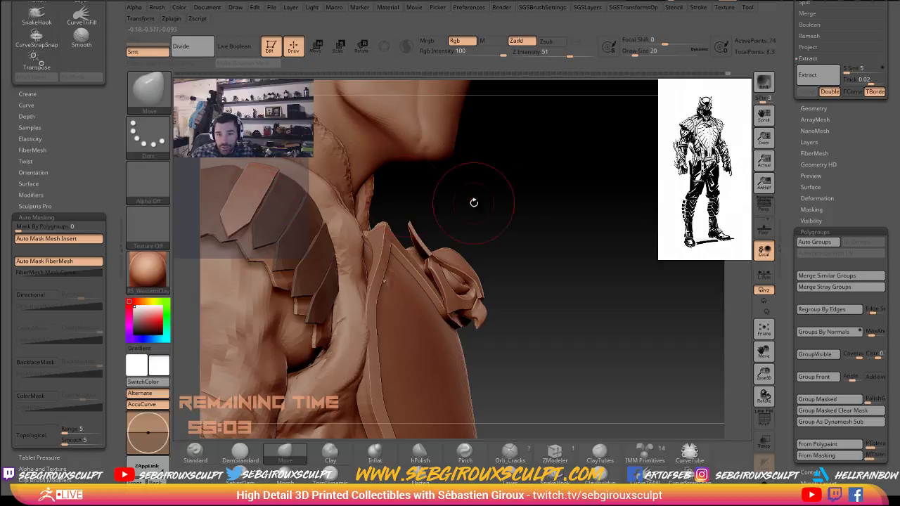
mouse_move(533, 211)
left_mouse_down()
mouse_move(543, 224)
mouse_move(281, 163)
left_mouse_up()
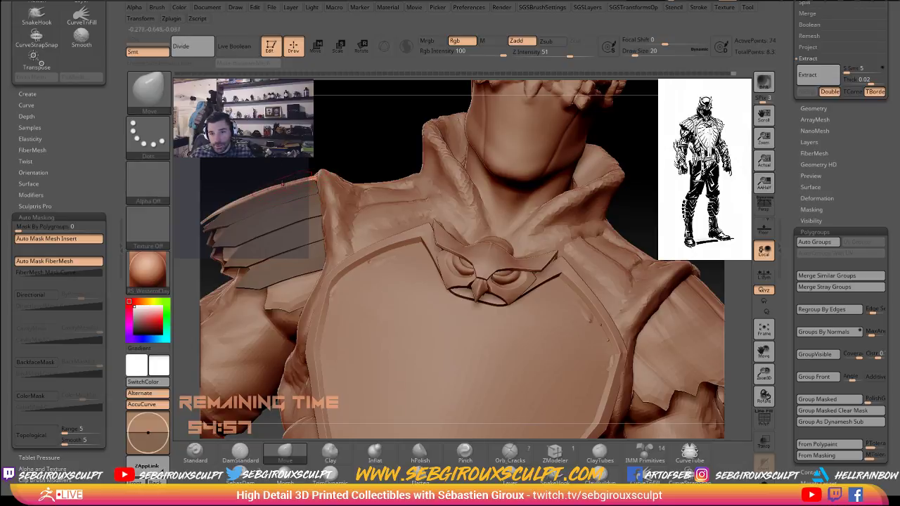
mouse_move(270, 160)
left_mouse_down("alt")
mouse_move(458, 195)
mouse_move(473, 201)
mouse_move(507, 265)
mouse_move(581, 276)
mouse_move(276, 269)
left_mouse_up("alt")
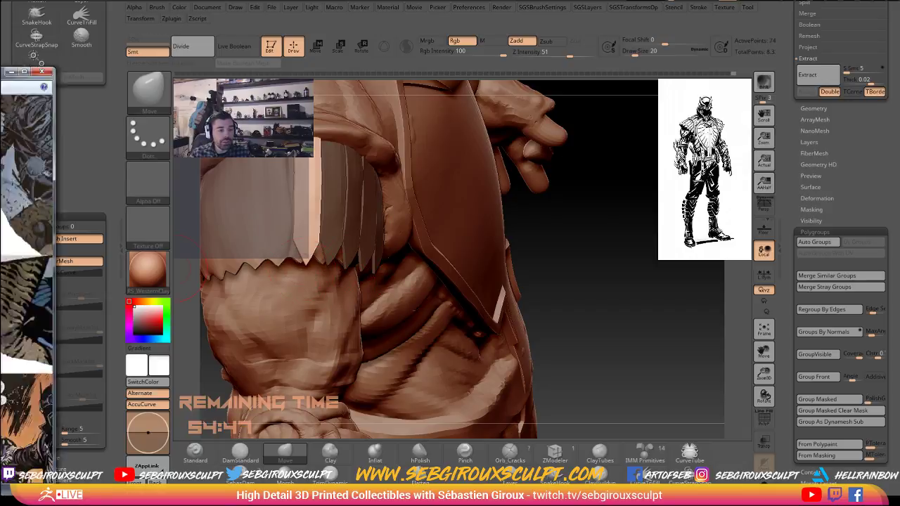
Examine the shoulder armor in the comic panels and ink drawing of Talon_Ref_v1.png in Windows Photo Viewer.
left_click_drag(0, 70, 347, 14)
left_click_drag(408, 169, 295, 180)
left_click_drag(422, 206, 413, 131)
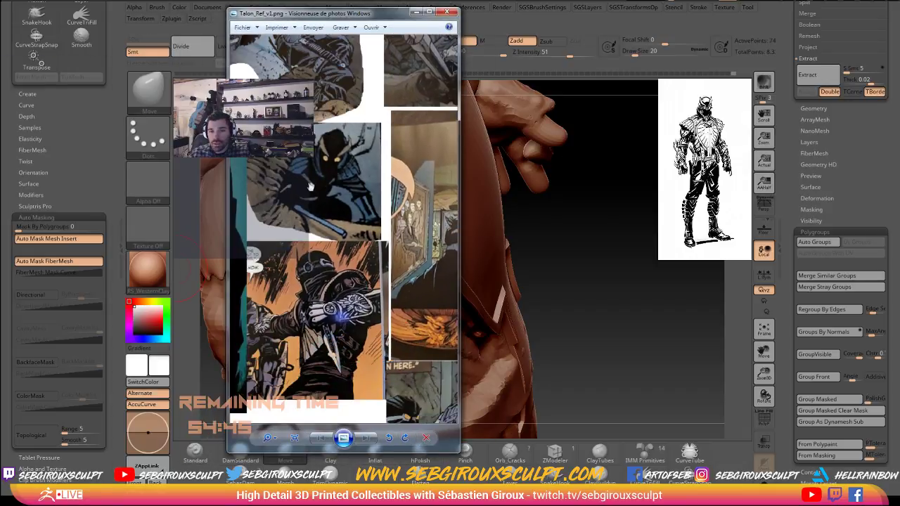
left_click_drag(320, 215, 417, 209)
left_click_drag(460, 310, 661, 308)
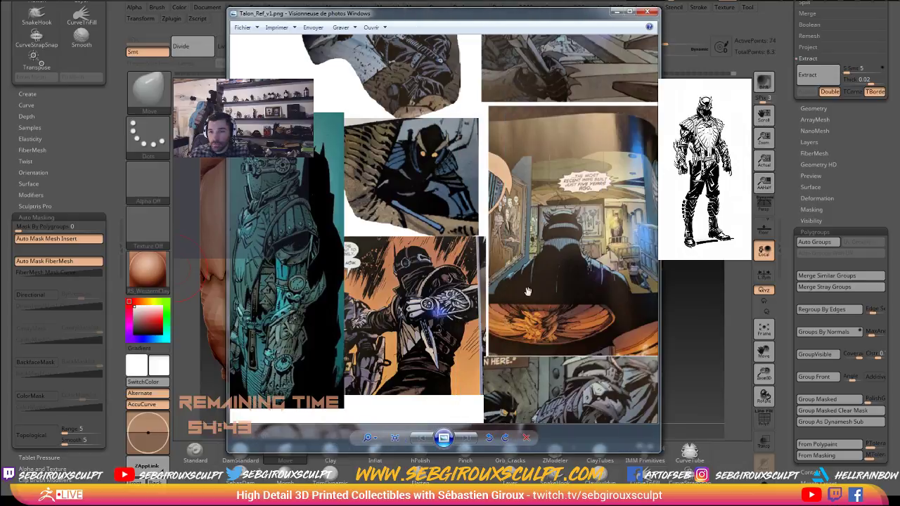
left_click_drag(528, 291, 566, 382)
left_click_drag(597, 218, 209, 282)
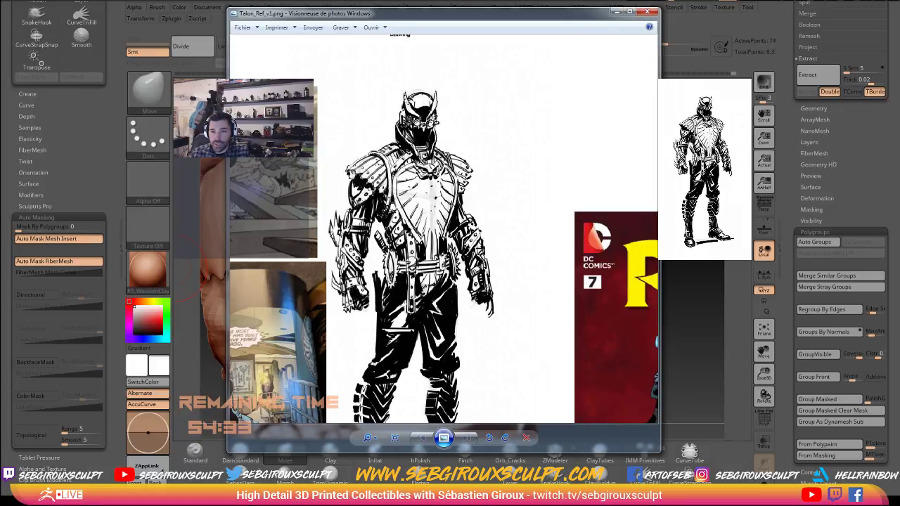
left_click_drag(278, 219, 627, 45)
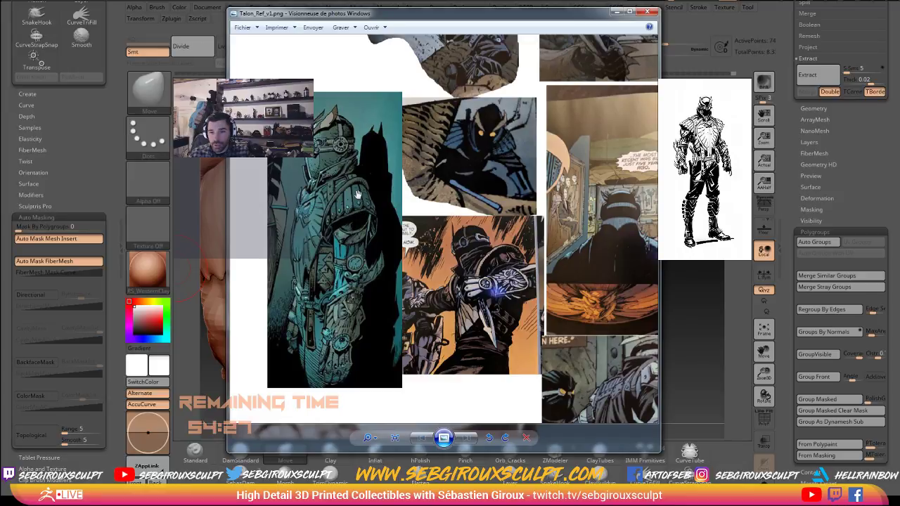
left_click_drag(462, 19, 0, 58)
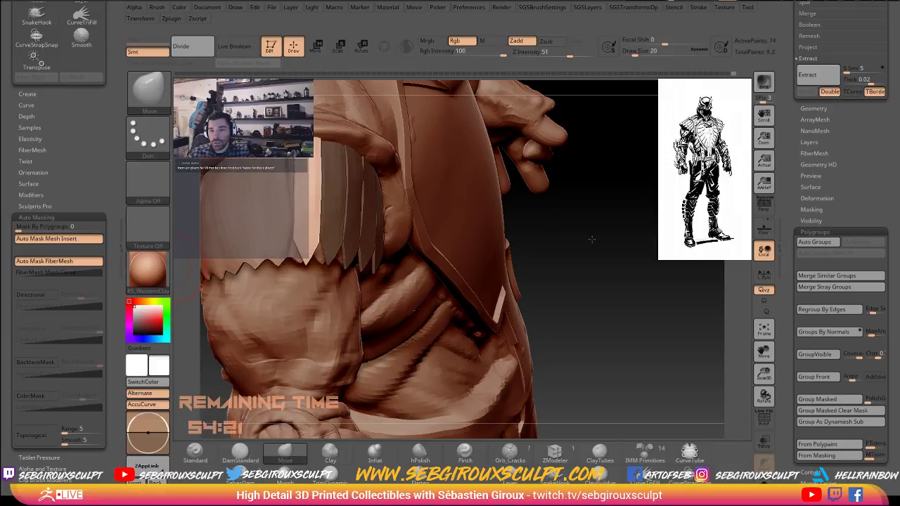
Clear the mask in ZBrush and reshape the row of pointed plate tips with the Move brush at draw size 59.
mouse_move(540, 238)
left_mouse_down()
mouse_move(587, 242)
mouse_move(422, 232)
mouse_move(296, 289)
mouse_move(301, 295)
left_mouse_up()
left_click_drag(298, 348, 371, 239)
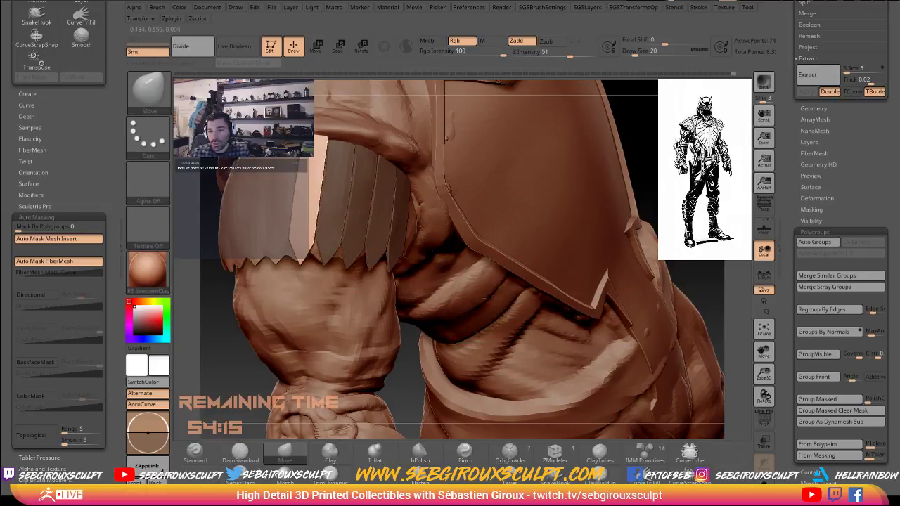
left_click_drag(485, 298, 563, 239, "alt")
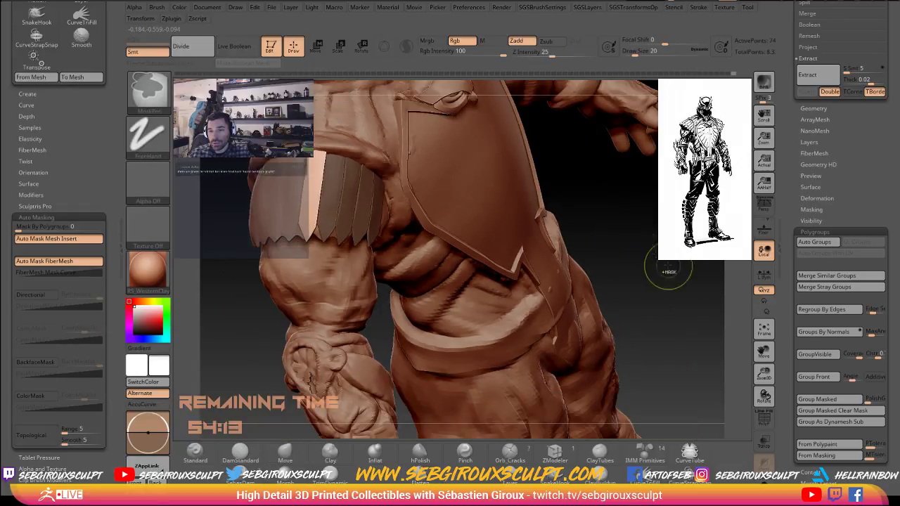
left_click_drag(635, 237, 695, 330, "ctrl")
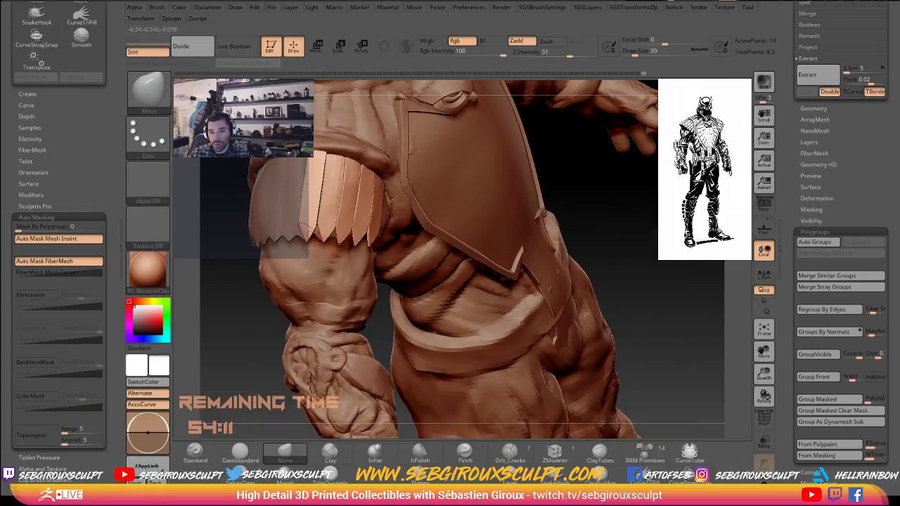
key("space")
mouse_move(325, 247)
left_mouse_down()
mouse_move(335, 246)
mouse_move(315, 223)
left_mouse_up()
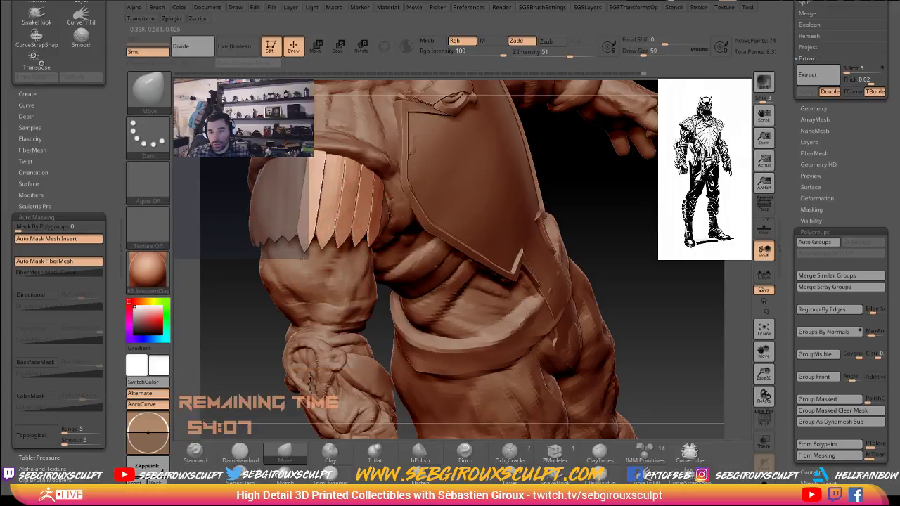
left_click_drag(628, 240, 538, 243)
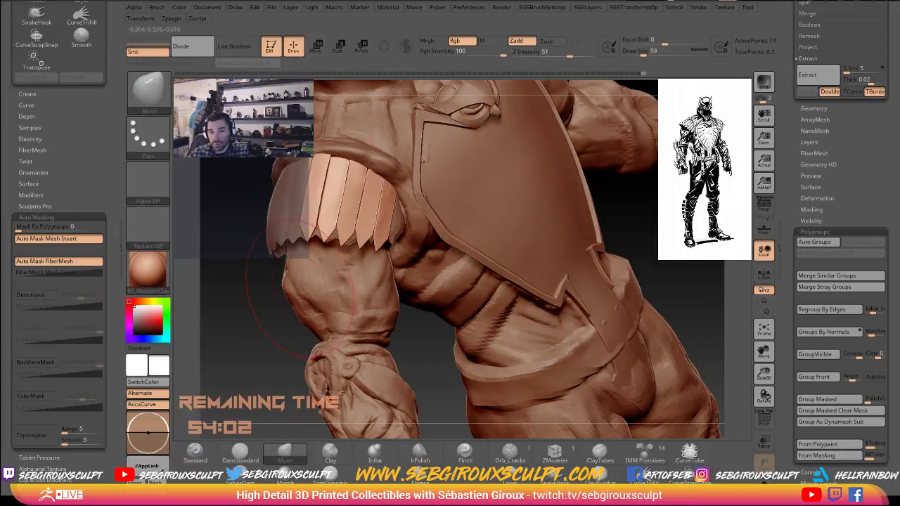
Isolate the newest plate with the mask, refine its edge with the Move brush at draw sizes 37 and 17, and invert the mask.
left_click(314, 209, "ctrl")
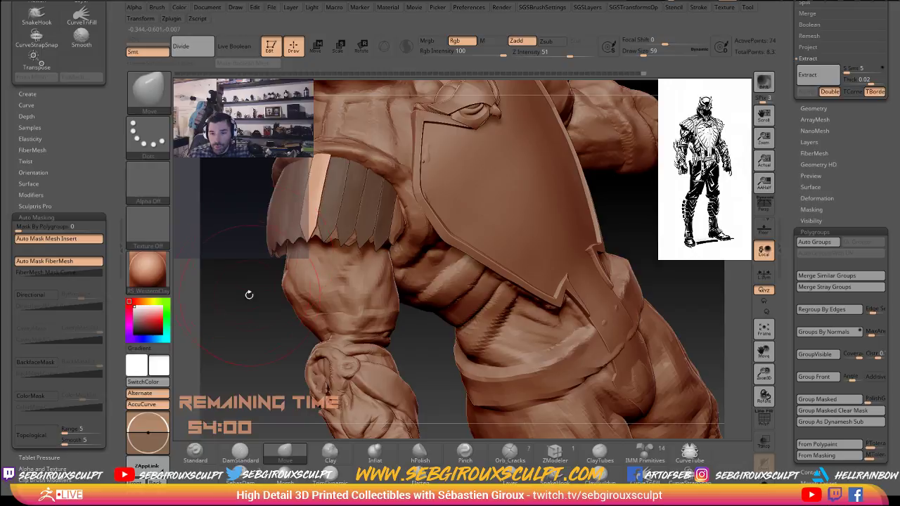
left_click_drag(252, 296, 254, 351, "alt")
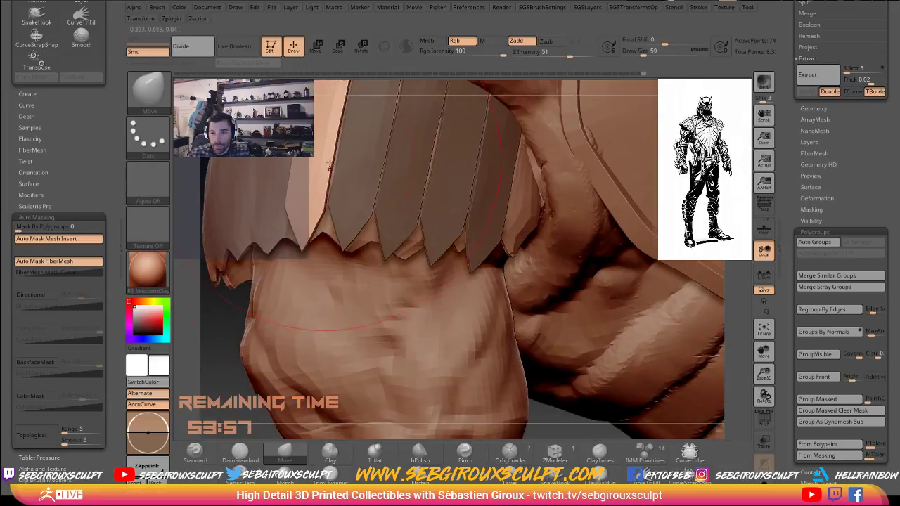
right_click(344, 176)
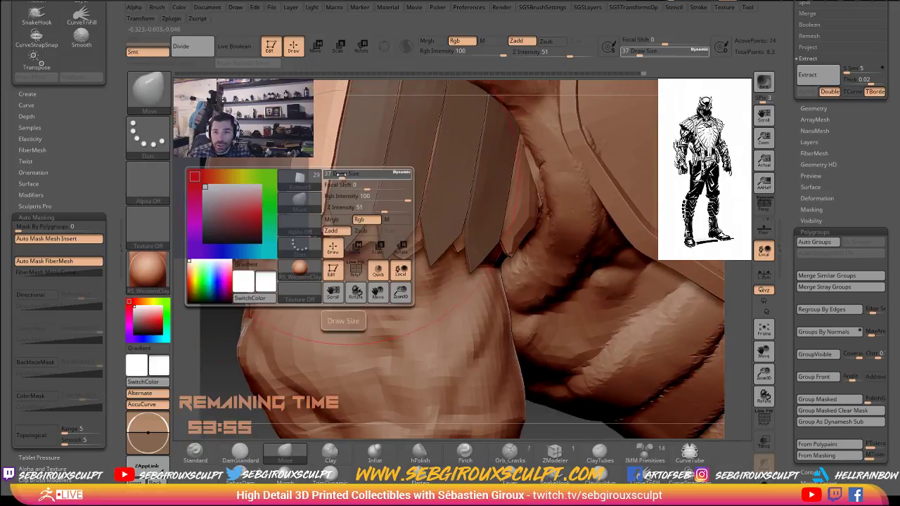
left_click(222, 308, "ctrl")
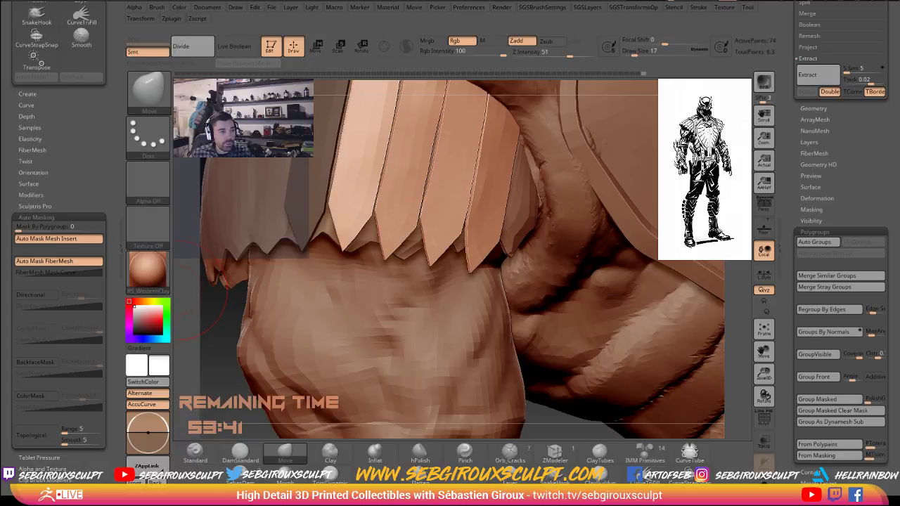
Study the layered shoulder plates and their rivets in the Talon (1870) ink drawing of the Talon_Ref_v1.png reference image.
left_click_drag(1, 53, 428, 26)
scroll(438, 209, "up", 4)
left_click_drag(432, 152, 416, 254)
scroll(399, 219, "up", 1)
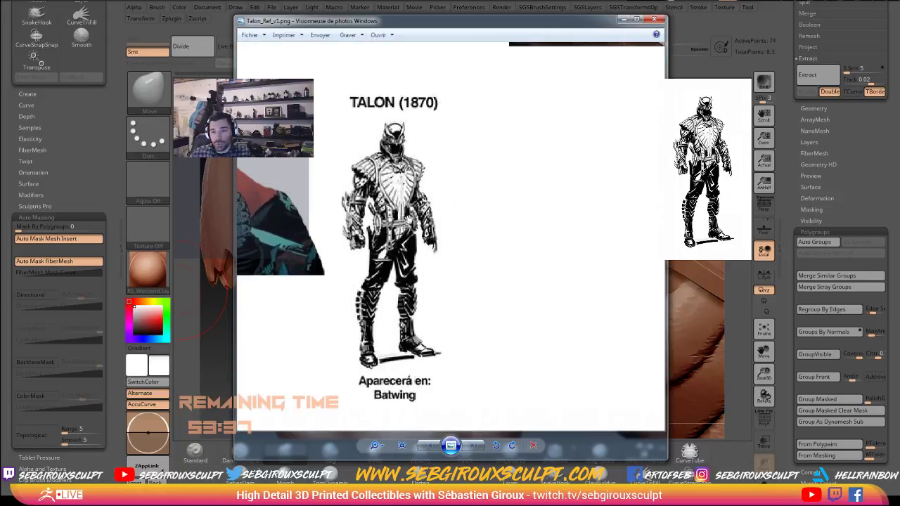
left_click_drag(396, 181, 391, 209)
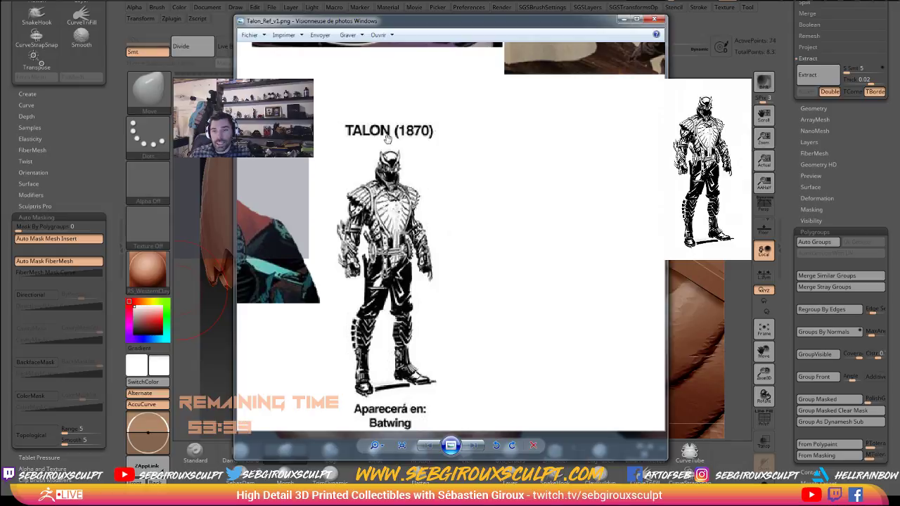
left_click_drag(415, 228, 481, 184)
scroll(474, 195, "down", 2)
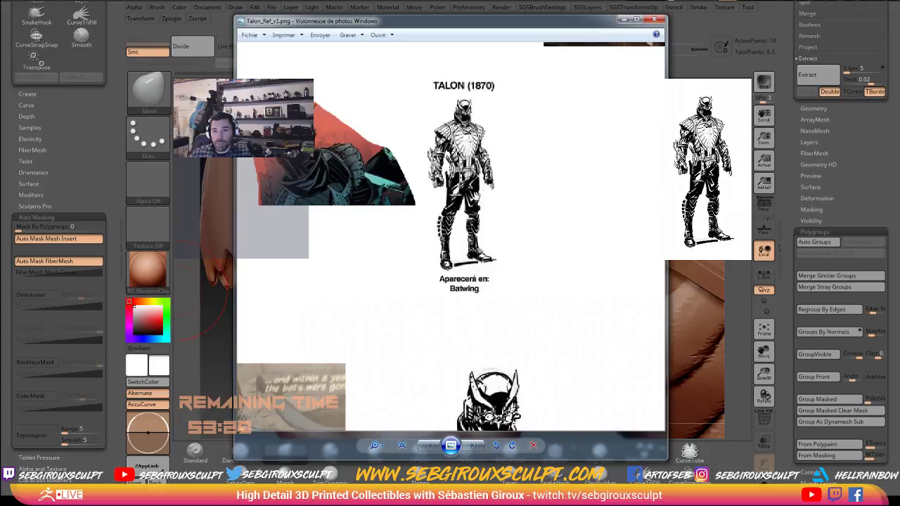
scroll(477, 220, "down", 5)
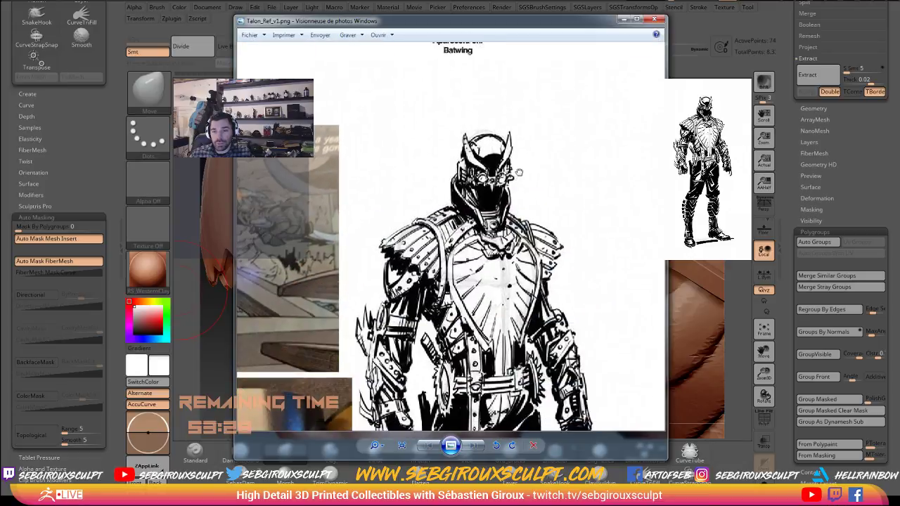
scroll(499, 246, "up", 1)
scroll(439, 202, "up", 3)
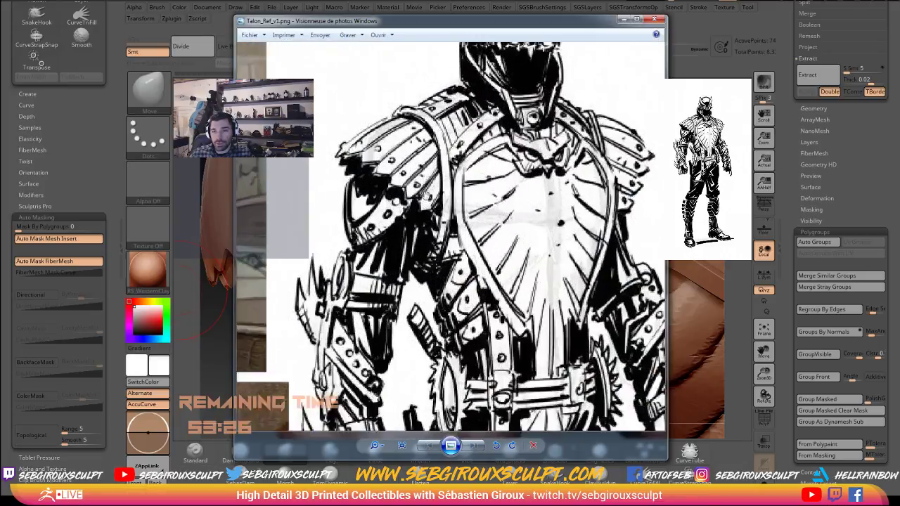
left_click_drag(437, 198, 441, 225)
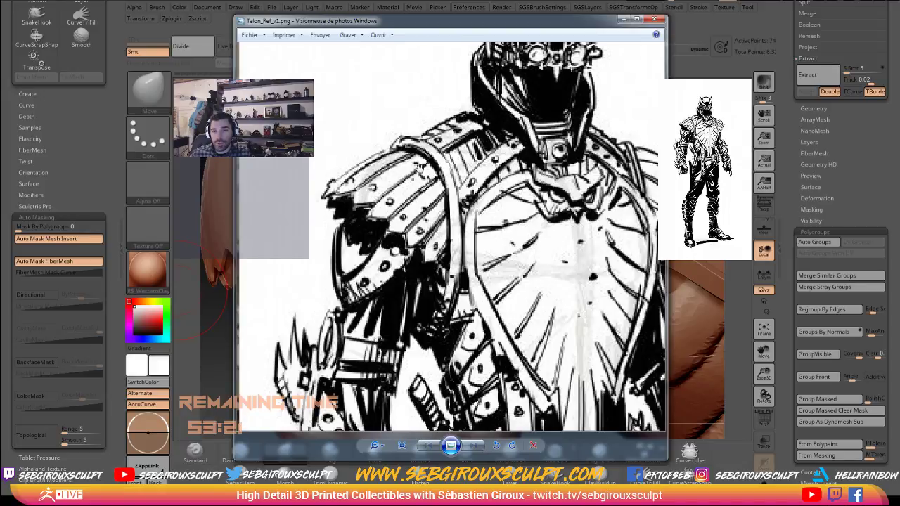
Compare the shoulder plates' layering with the full figure in the Talon_Ref_v1.png drawing and move the image window off the sculpt.
scroll(419, 223, "down", 3)
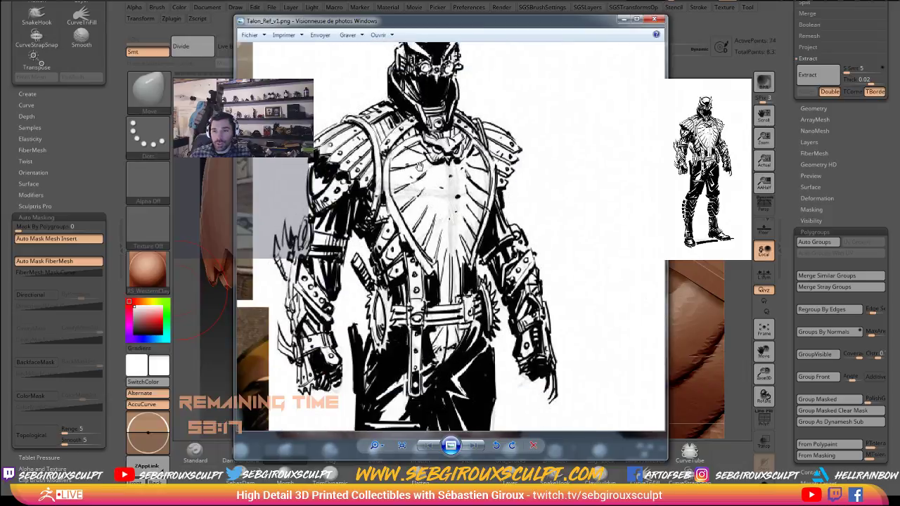
scroll(419, 165, "up", 2)
scroll(452, 200, "up", 2)
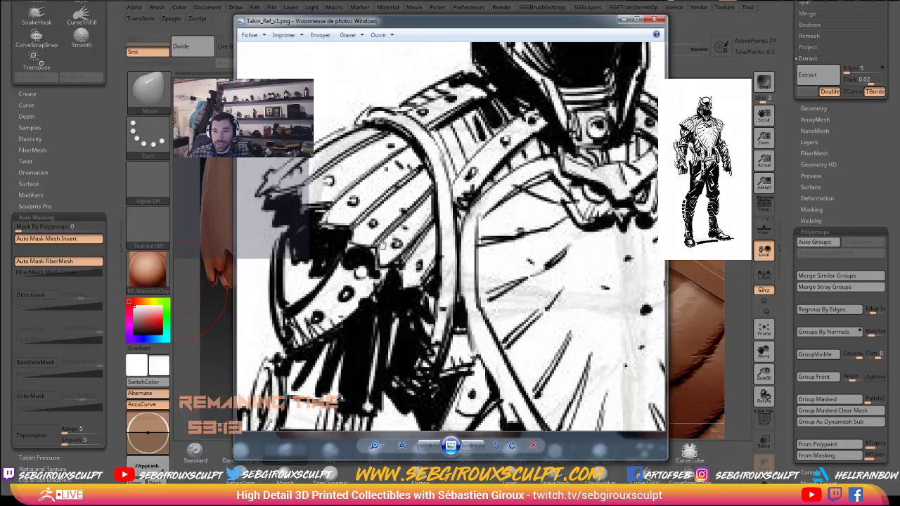
scroll(409, 197, "down", 2)
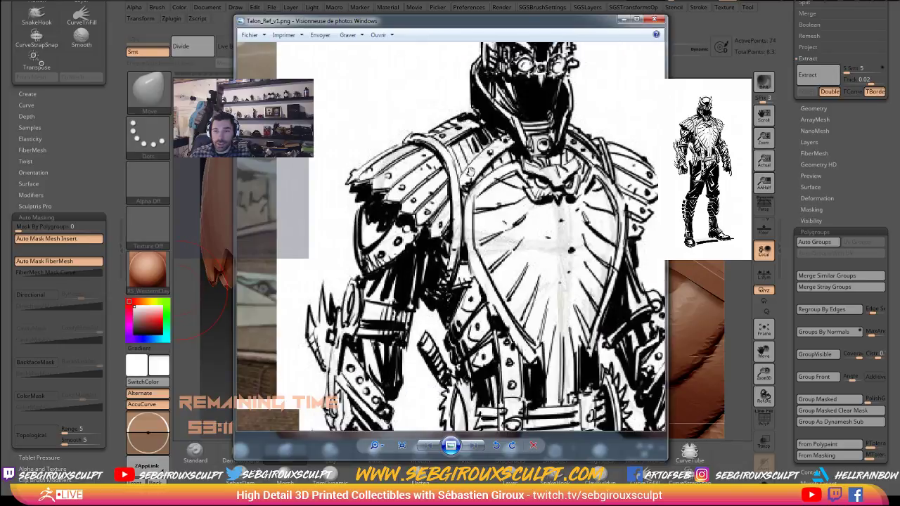
scroll(485, 180, "up", 2)
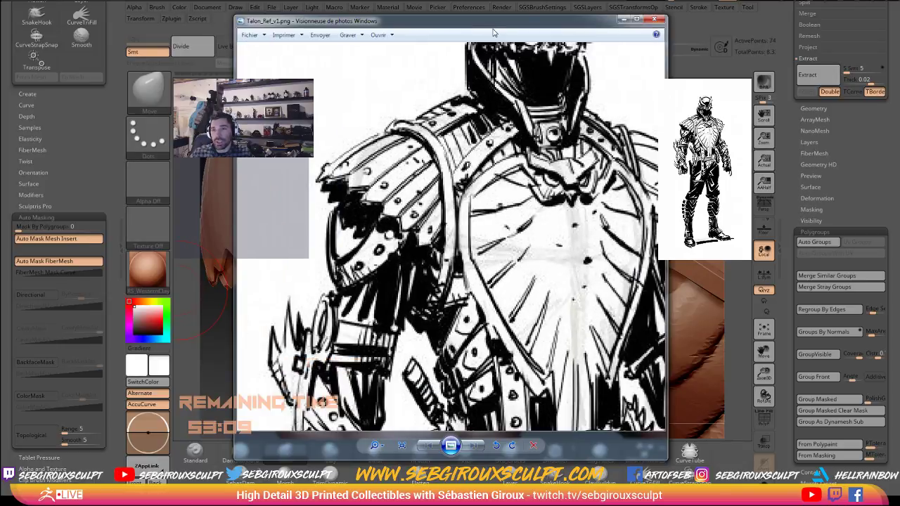
left_click_drag(498, 29, 297, 12)
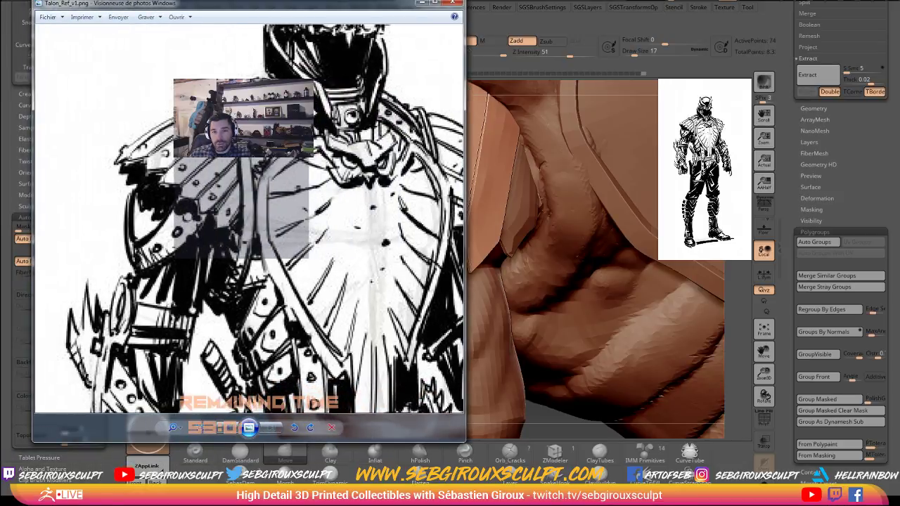
left_click_drag(345, 9, 0, 30)
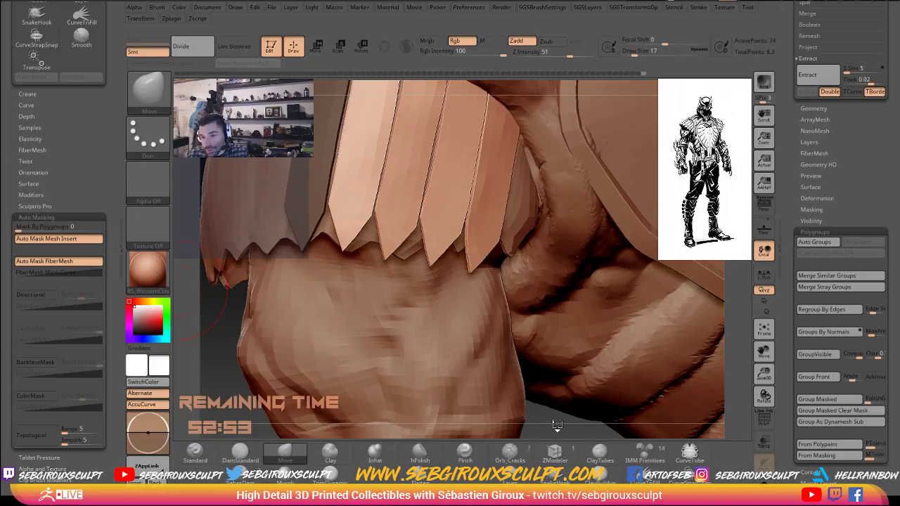
Invert the mask to free the newest shoulder plate and duplicate it toward the back of the shoulder with Transpose Move.
mouse_move(552, 425)
left_mouse_down()
mouse_move(527, 394)
mouse_move(464, 173)
left_mouse_up()
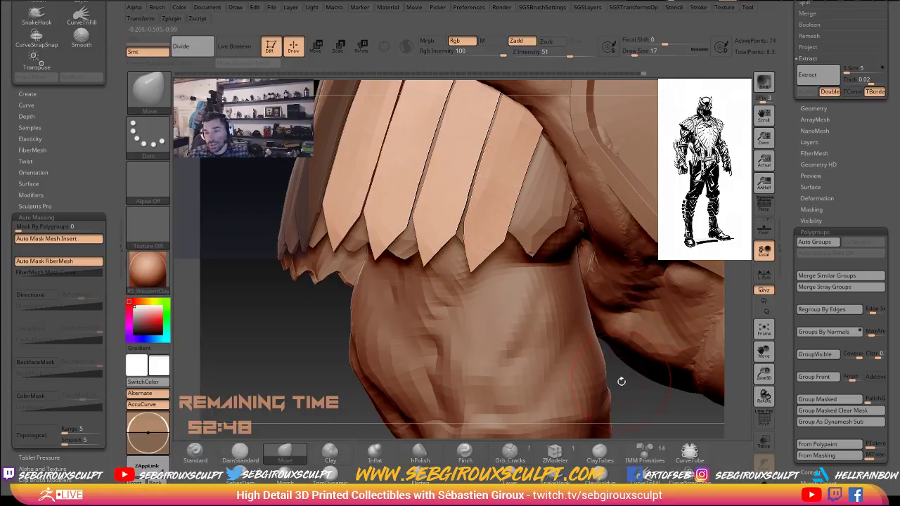
left_click_drag(627, 384, 698, 308)
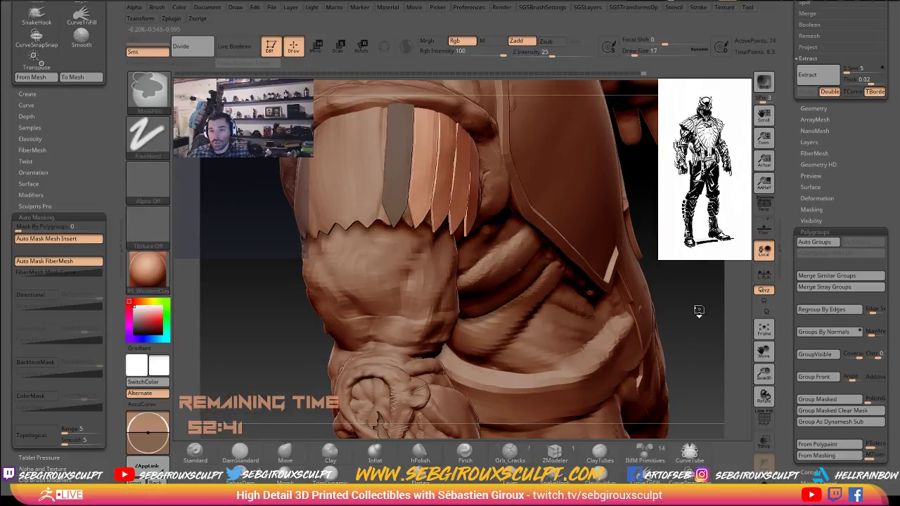
key("ctrl")
key("ctrl+z")
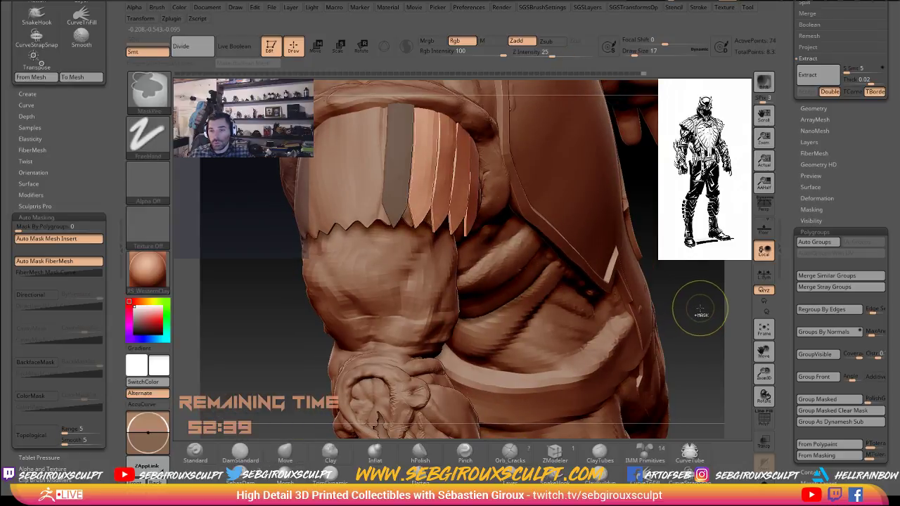
left_click(703, 310, "ctrl")
key("w")
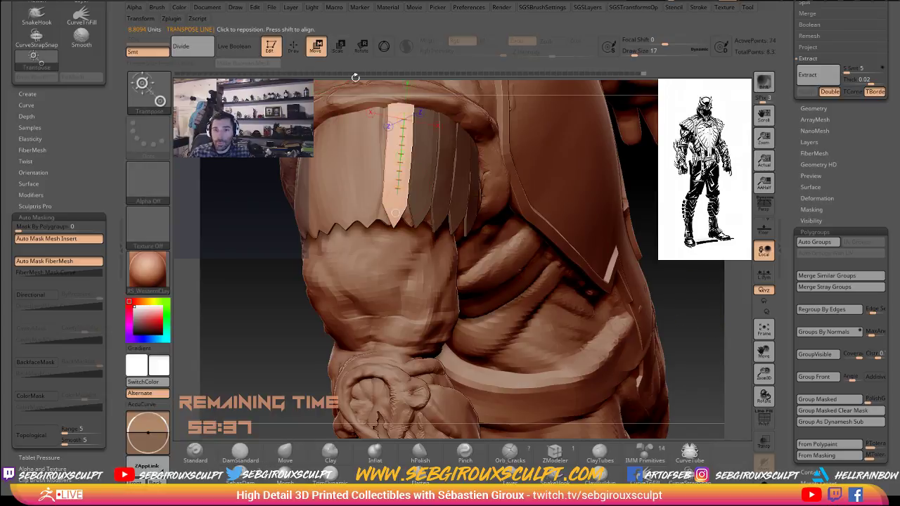
left_click_drag(401, 158, 364, 161)
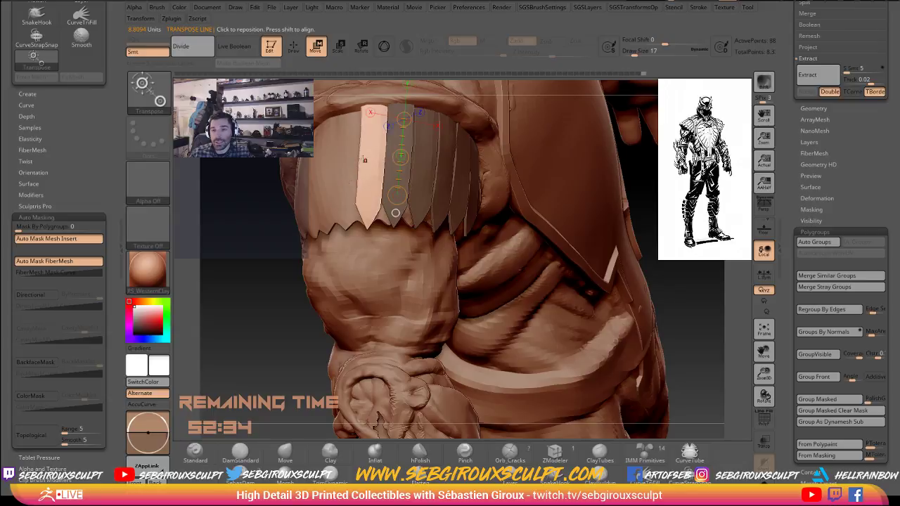
Rotate the duplicated plate with Transpose so its tilt follows the outer slope of the shoulder.
left_click_drag(372, 118, 368, 198)
key("r")
left_click_drag(371, 163, 366, 184)
left_click(248, 252)
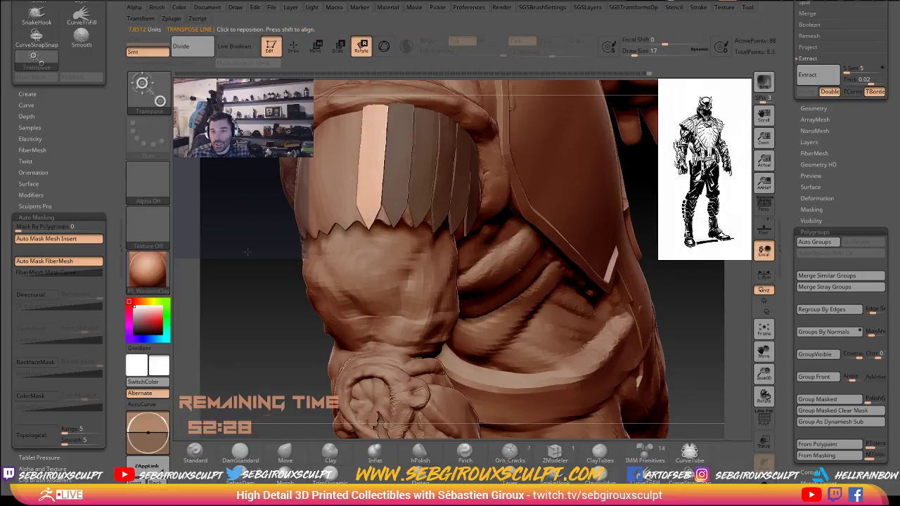
mouse_move(247, 252)
left_mouse_down()
mouse_move(534, 166)
mouse_move(533, 181)
mouse_move(557, 186)
mouse_move(566, 170)
mouse_move(588, 173)
left_mouse_up()
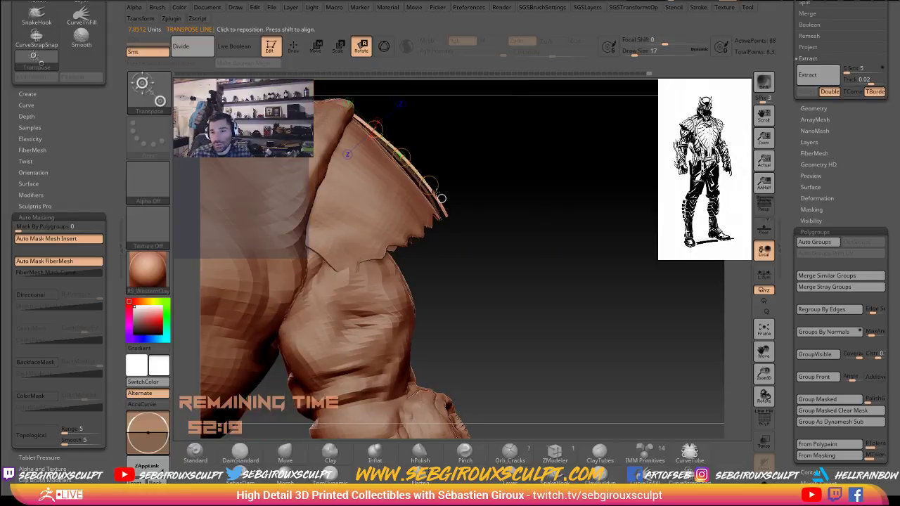
left_click_drag(435, 191, 429, 187)
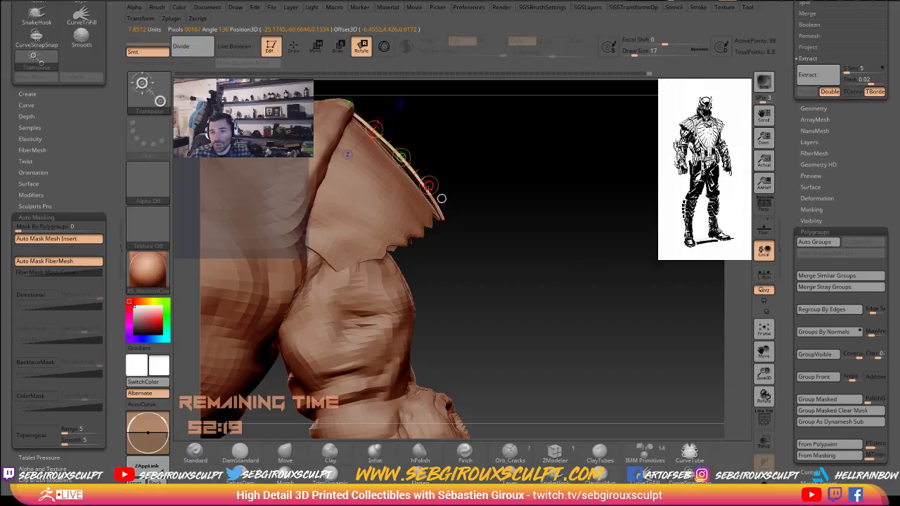
Nudge the rotated plate slightly away from its neighbour with Transpose Move.
left_click_drag(511, 184, 430, 173)
key("w")
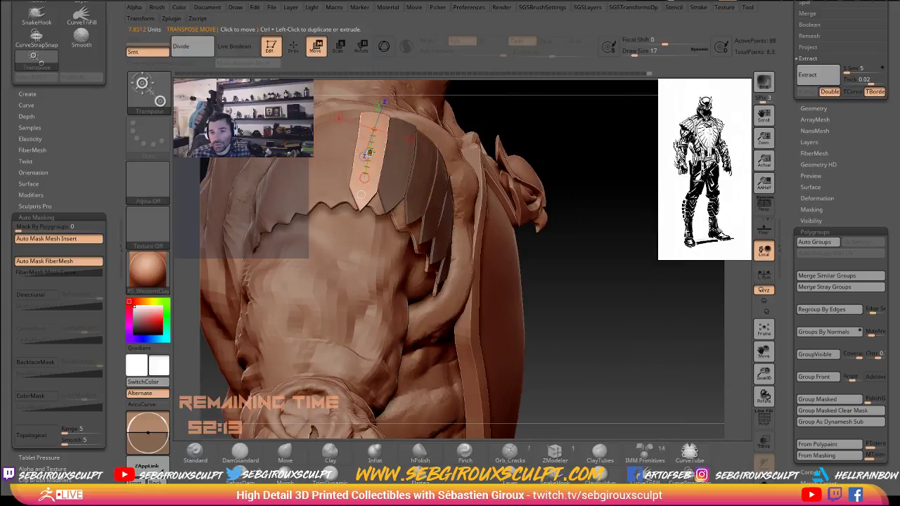
left_click_drag(369, 154, 365, 155)
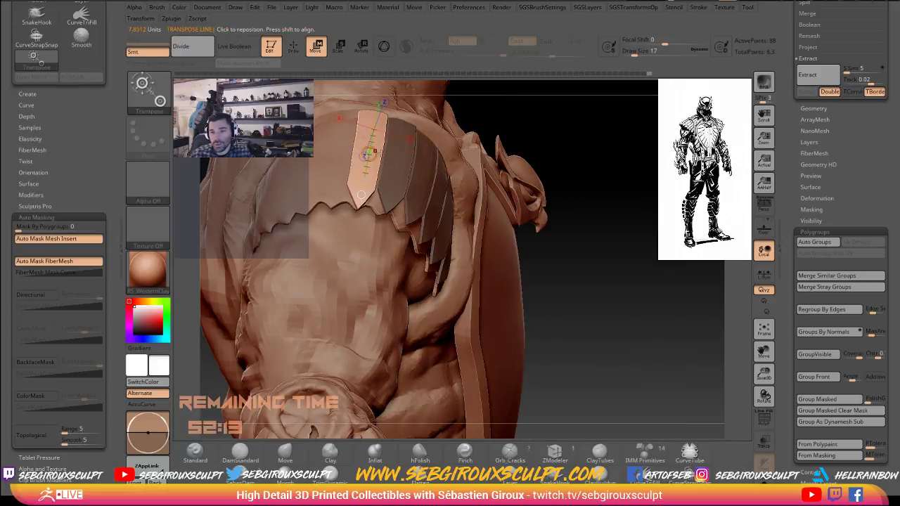
Fit the duplicated plate's upper end to the shoulder with the Move brush at draw size 44.
mouse_move(609, 164)
left_mouse_down()
mouse_move(592, 155)
mouse_move(552, 169)
left_mouse_up()
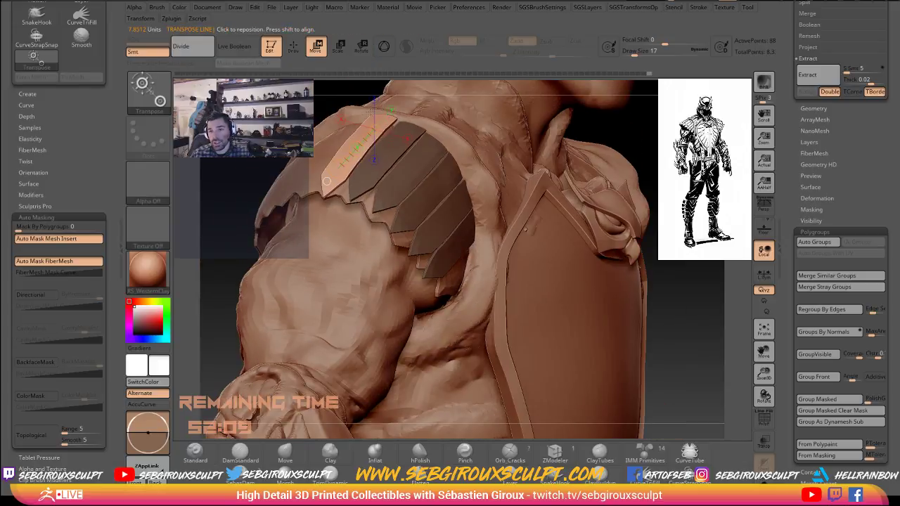
key("q")
key("space")
left_click_drag(383, 114, 391, 114)
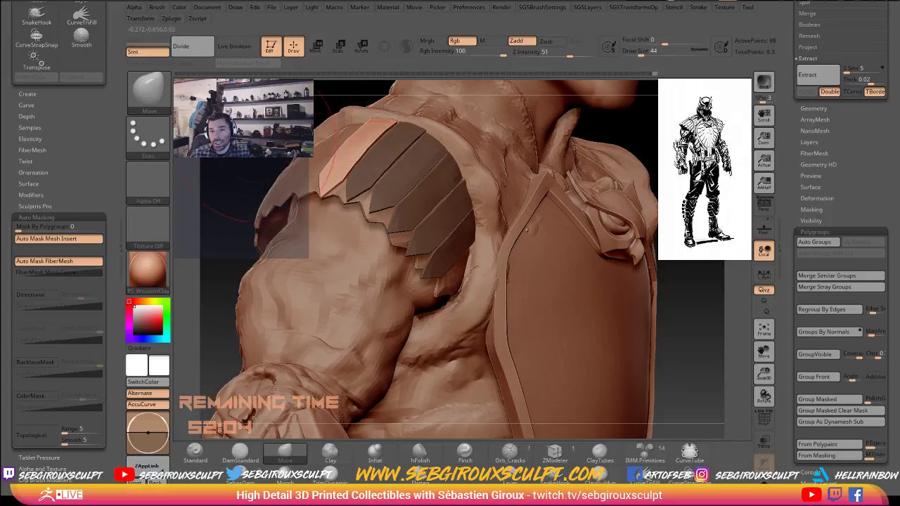
right_click_drag(367, 121, 361, 120)
left_click_drag(870, 164, 870, 450)
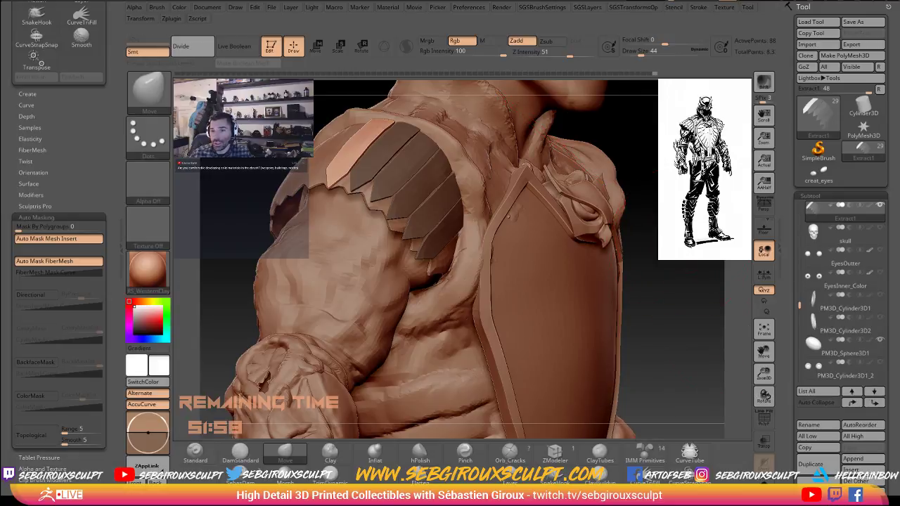
right_click_drag(509, 217, 583, 217)
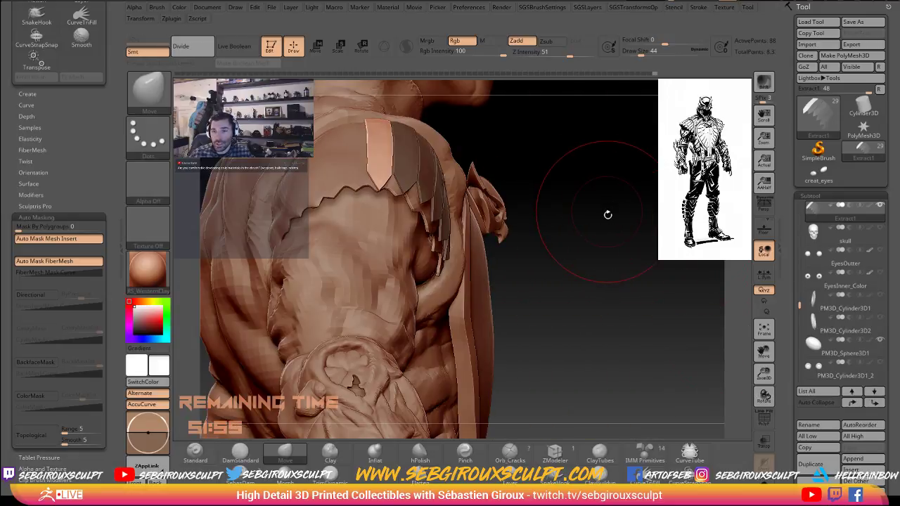
left_click_drag(608, 214, 626, 244)
mouse_move(626, 244)
right_mouse_down("ctrl")
mouse_move(689, 233)
mouse_move(671, 243)
right_mouse_up("ctrl")
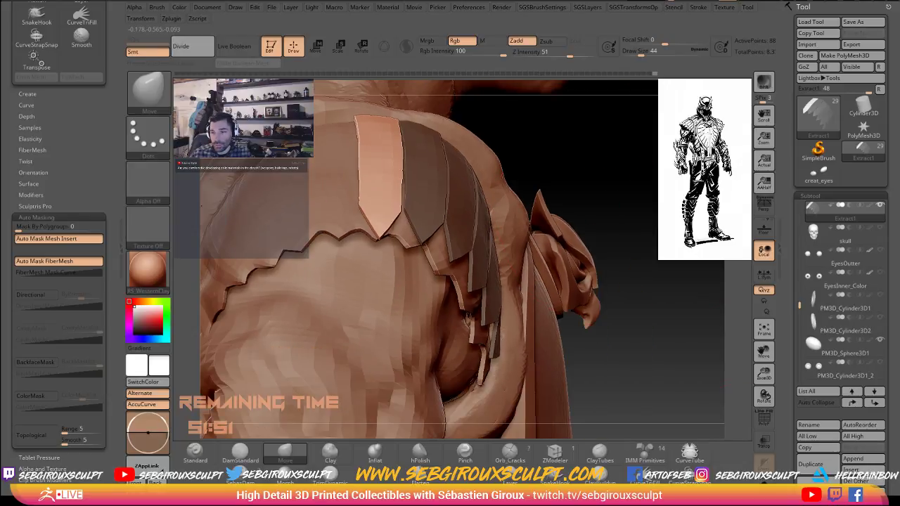
Refine the plate's upper corner beside the neighbouring plate with the Move brush at draw size 9.
mouse_move(597, 246)
left_mouse_down()
mouse_move(673, 271)
mouse_move(622, 265)
mouse_move(633, 288)
left_mouse_up()
key("bracketleft")
key("bracketleft")
right_click_drag(391, 113, 404, 111)
key("space")
left_click(395, 111)
left_click_drag(398, 109, 400, 109)
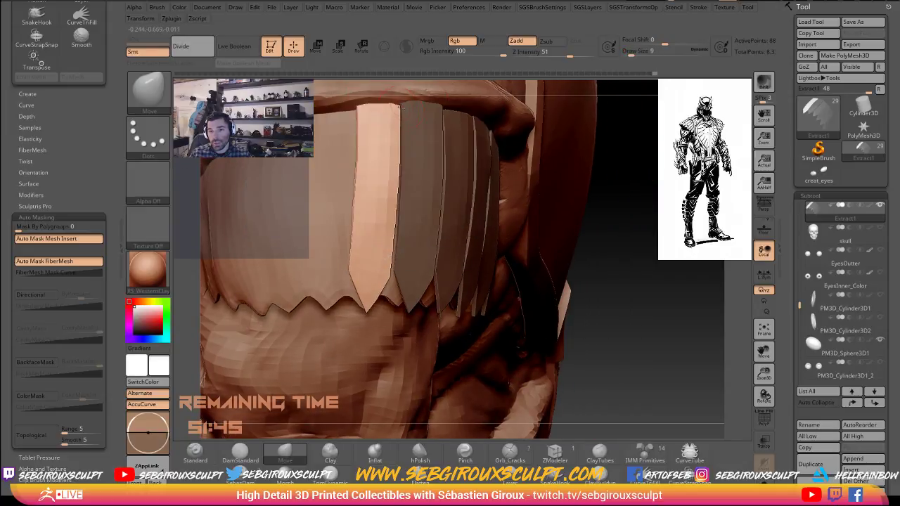
left_click_drag(639, 208, 605, 243)
Adjust the plate's profile to hug the shoulder using the Move brush at draw sizes 23 and 14.
mouse_move(442, 121)
left_mouse_down()
mouse_move(430, 117)
mouse_move(485, 112)
mouse_move(340, 111)
mouse_move(313, 132)
mouse_move(330, 152)
left_mouse_up()
key("space")
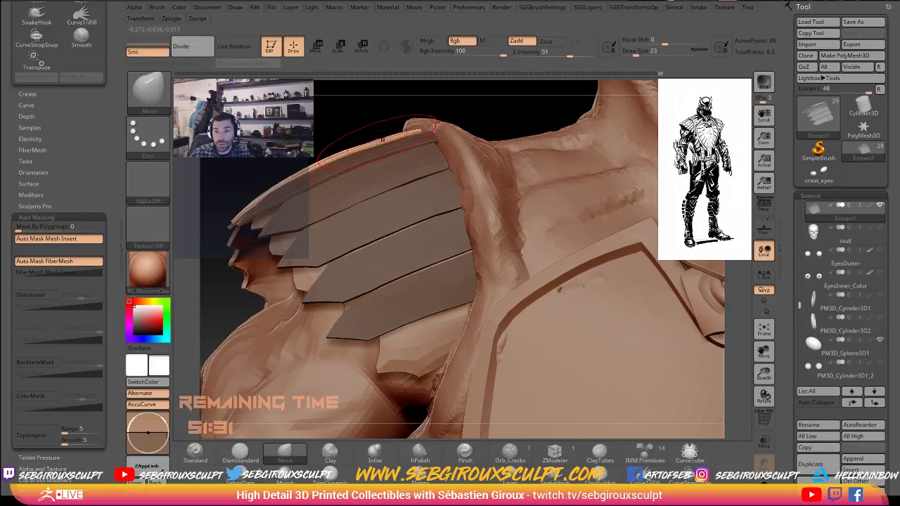
left_click_drag(309, 134, 322, 183)
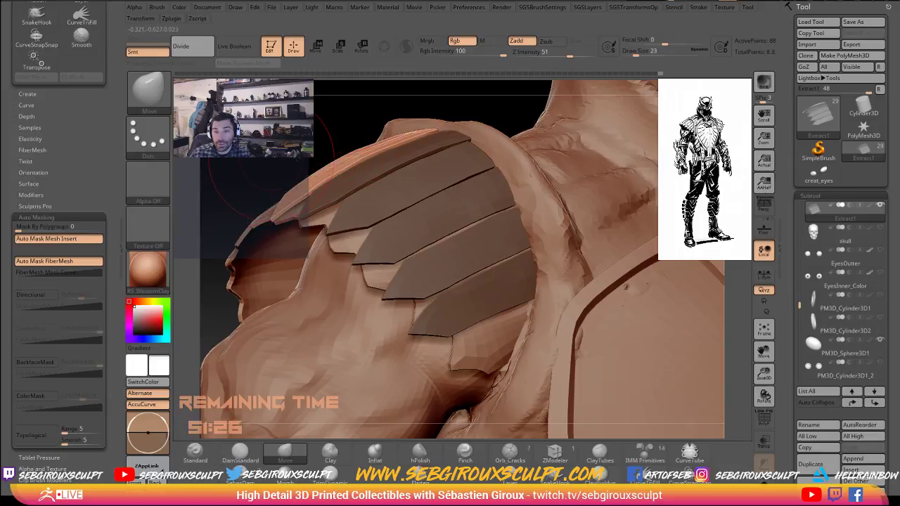
left_click_drag(271, 158, 341, 157)
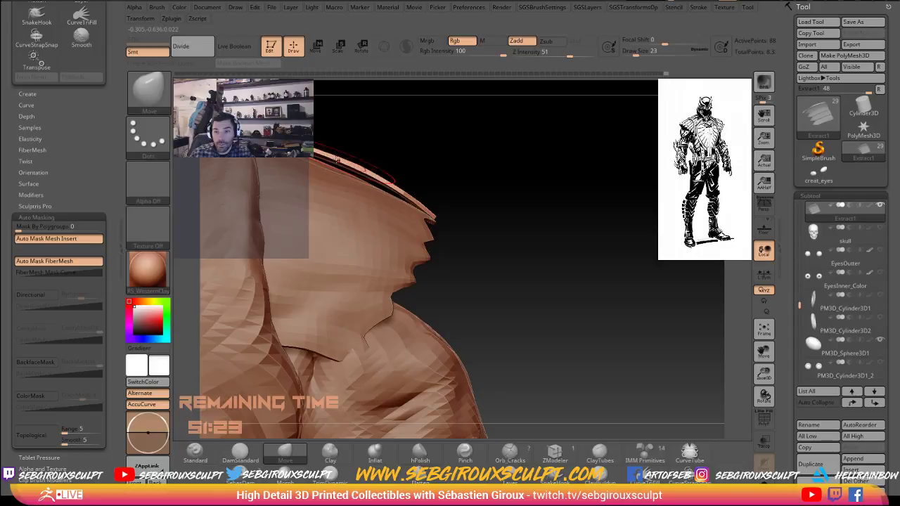
mouse_move(483, 176)
left_mouse_down()
mouse_move(478, 185)
mouse_move(579, 268)
mouse_move(529, 276)
mouse_move(528, 287)
mouse_move(344, 204)
left_mouse_up()
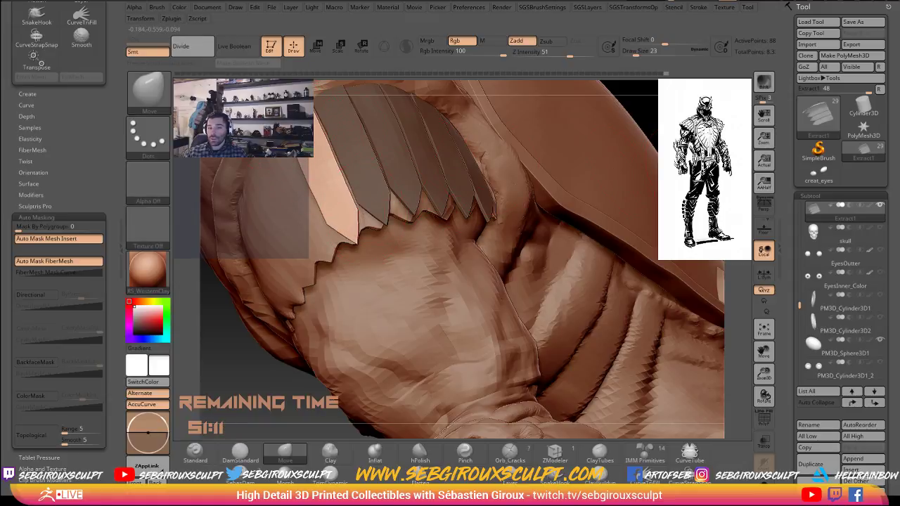
right_click_drag(281, 309, 77, 242, "ctrl")
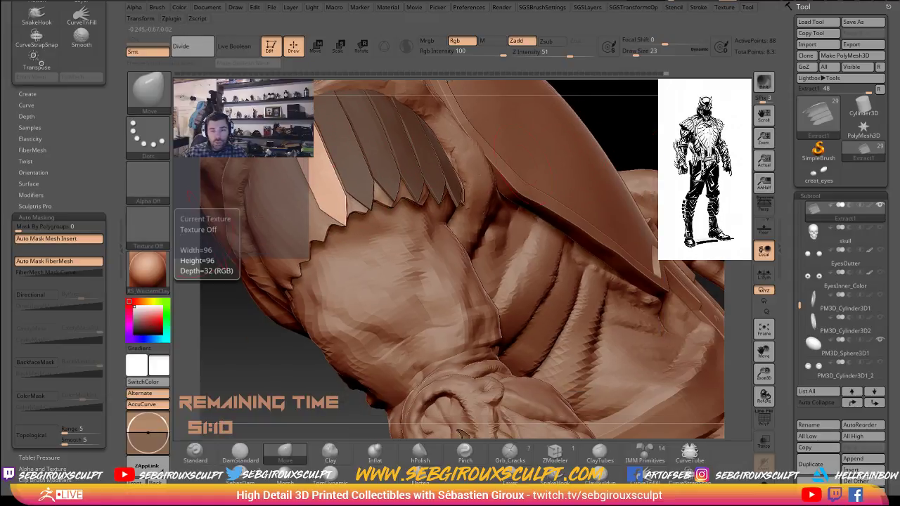
left_click_drag(284, 352, 317, 140)
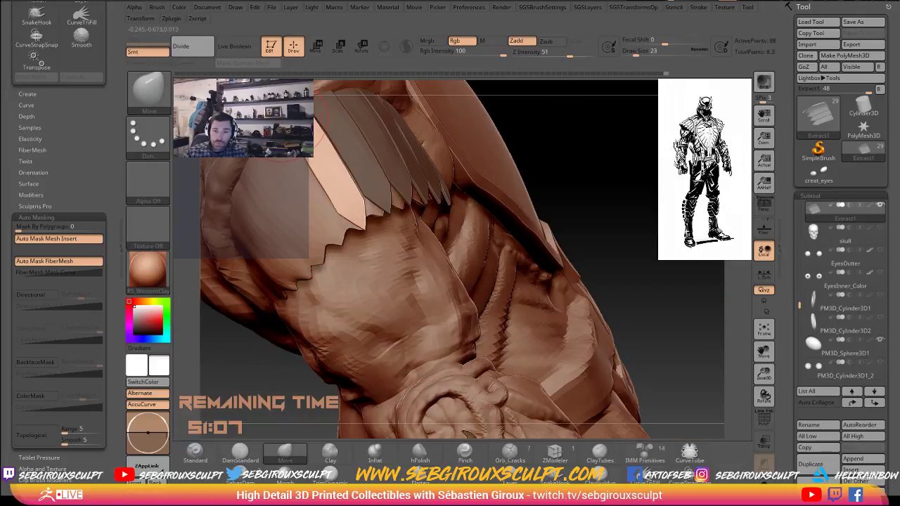
key("[")
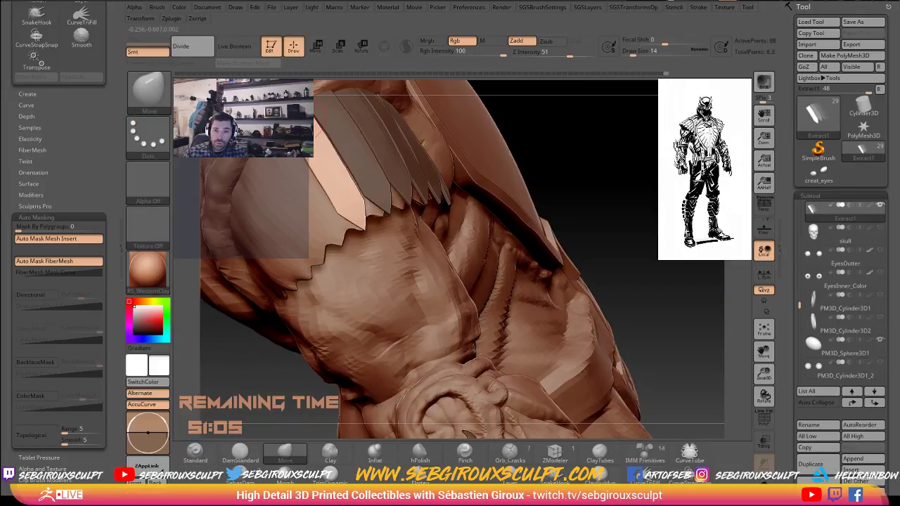
Duplicate the fitted plate with a Transpose Move line to add the next plate toward the back of the shoulder.
left_click_drag(637, 197, 632, 194)
left_click(316, 47)
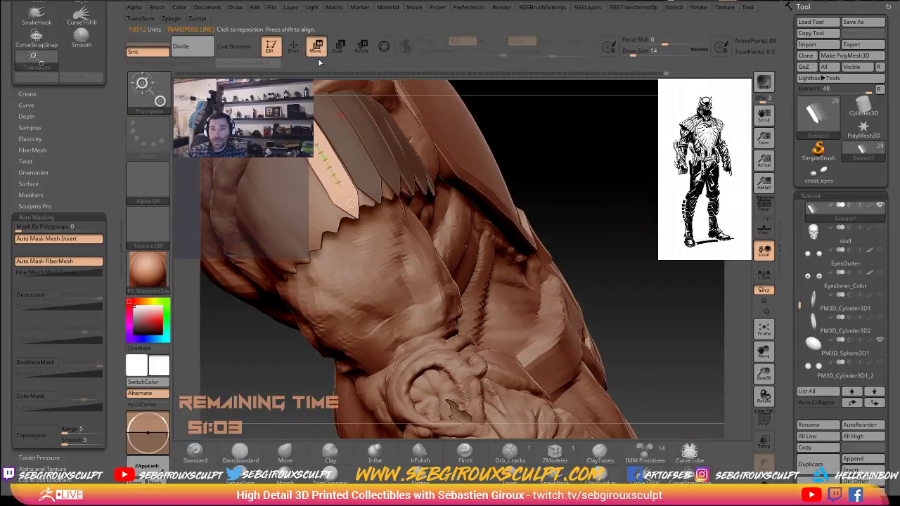
key("y")
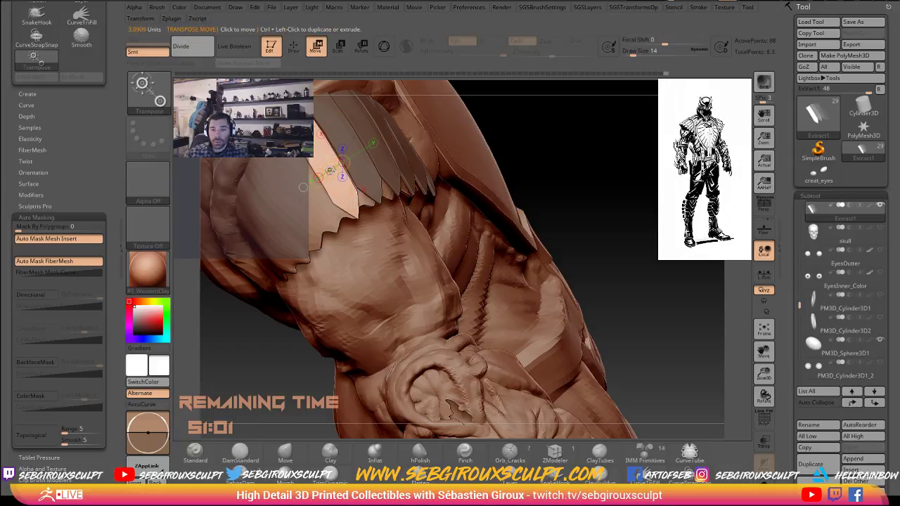
left_click_drag(331, 171, 302, 184, "ctrl")
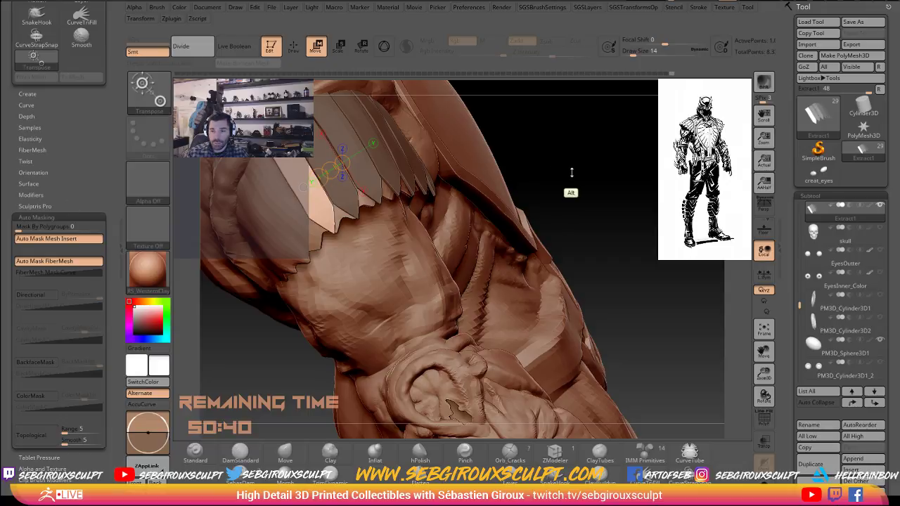
Draw a Transpose line along the new plate and rotate it to match the shoulder's curvature from the side and front.
left_click_drag(573, 193, 654, 216)
left_click_drag(595, 227, 585, 160)
left_click_drag(306, 157, 338, 190)
key("r")
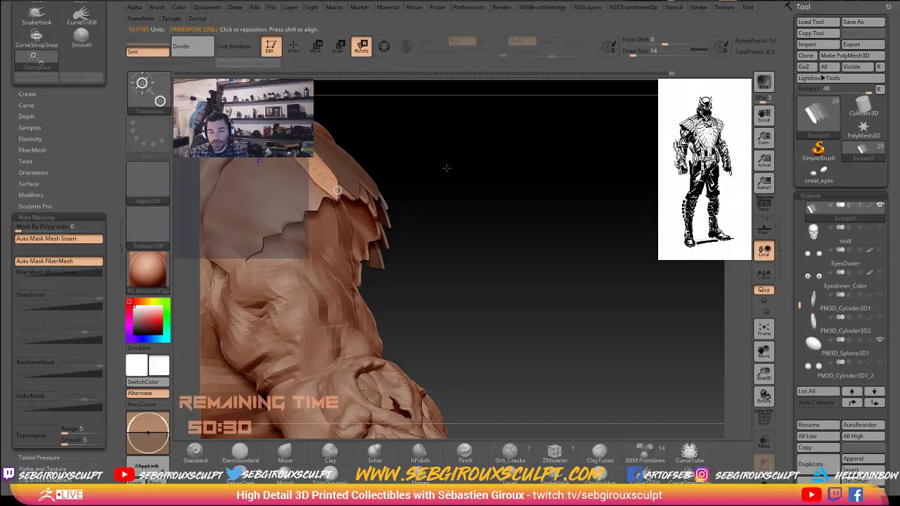
mouse_move(447, 168)
left_mouse_down()
mouse_move(455, 149)
mouse_move(374, 152)
left_mouse_up()
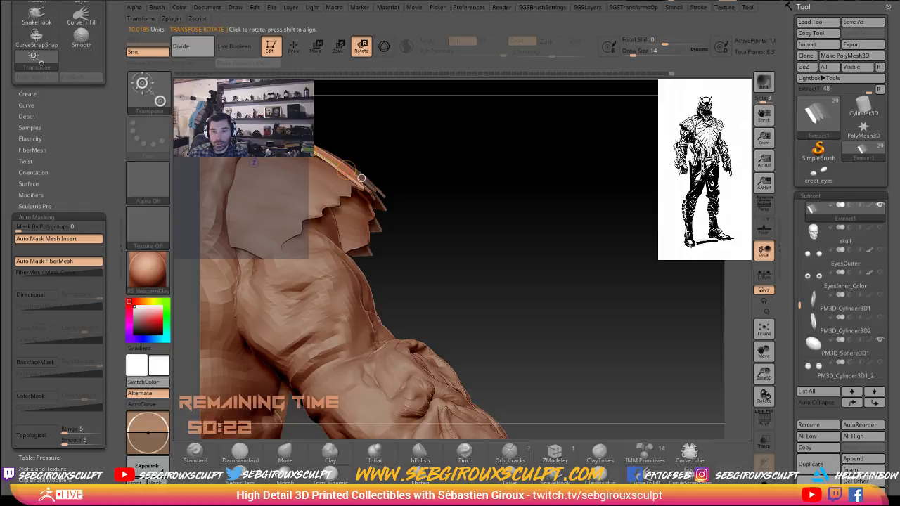
left_click_drag(361, 178, 358, 183)
left_click_drag(453, 150, 408, 148)
left_click_drag(345, 151, 344, 162)
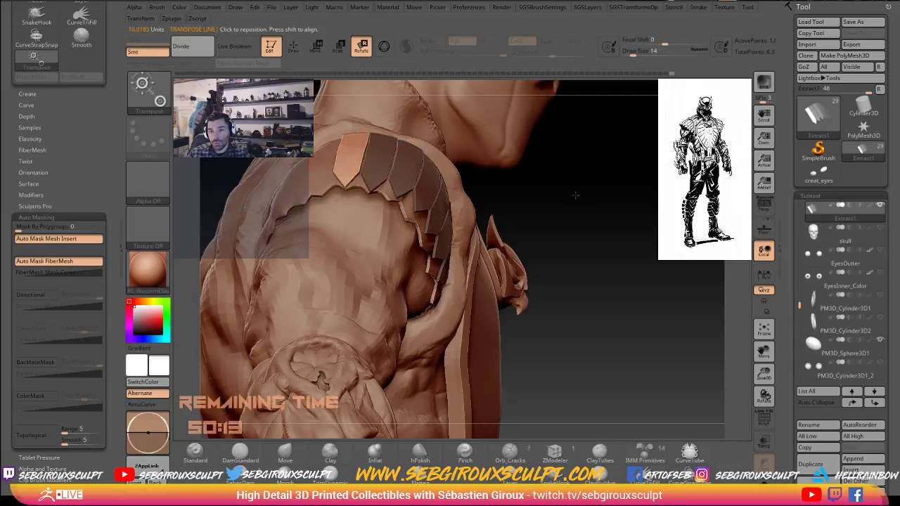
Duplicate the fitted plate with Transpose Move to add another one toward the back of the shoulder, and quick-save the project.
left_click_drag(585, 194, 521, 169)
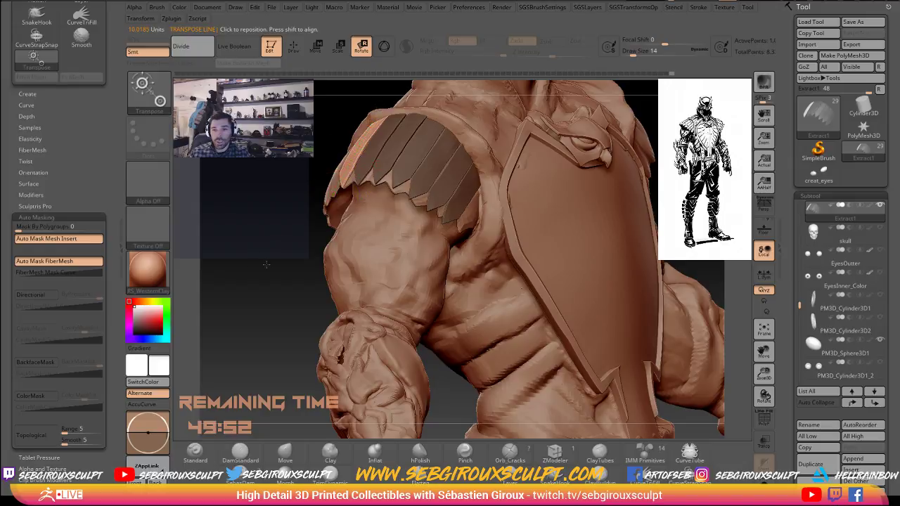
left_click_drag(380, 107, 357, 111)
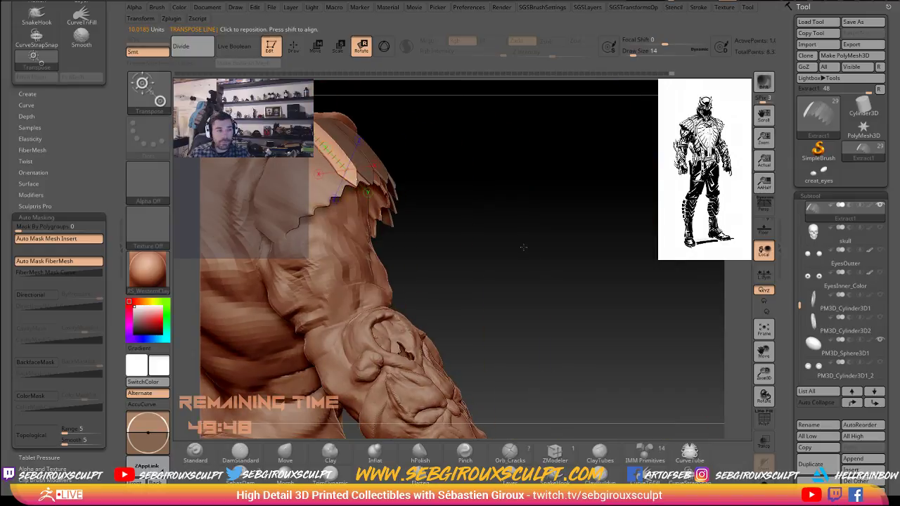
left_click_drag(523, 248, 496, 176)
key("w")
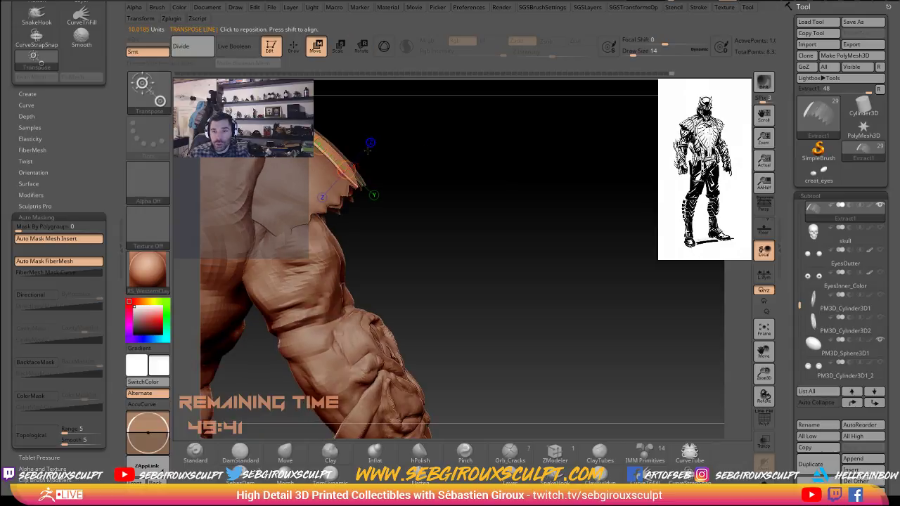
left_click_drag(446, 145, 319, 150)
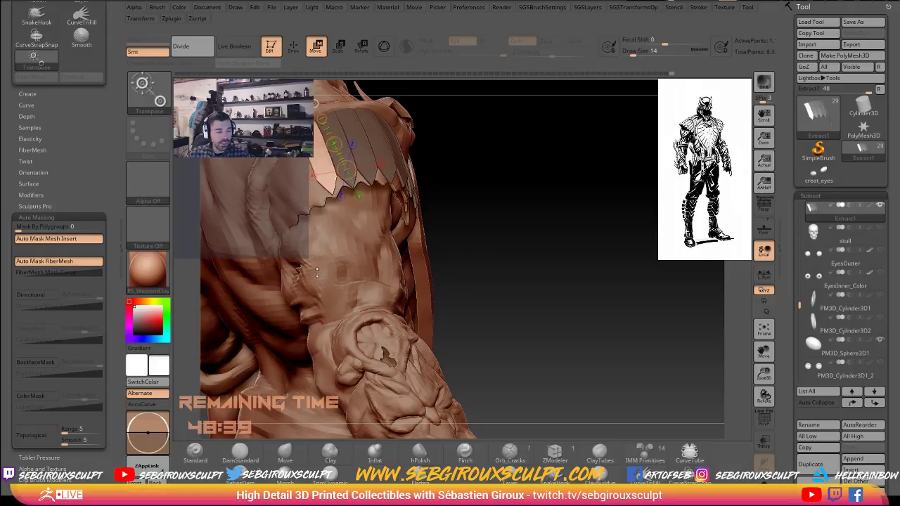
key("ctrl+s")
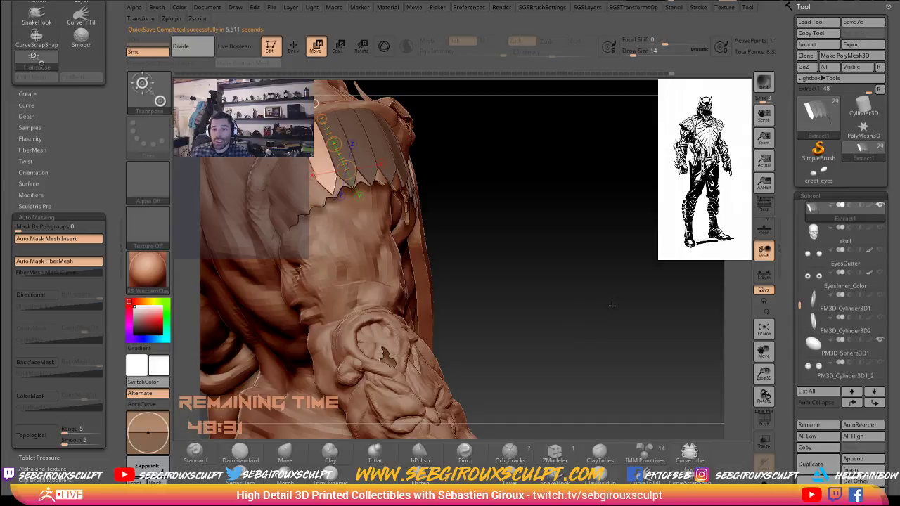
Draw a fresh Transpose line along the new plate and rotate it to follow the back of the shoulder.
left_click_drag(614, 312, 630, 322)
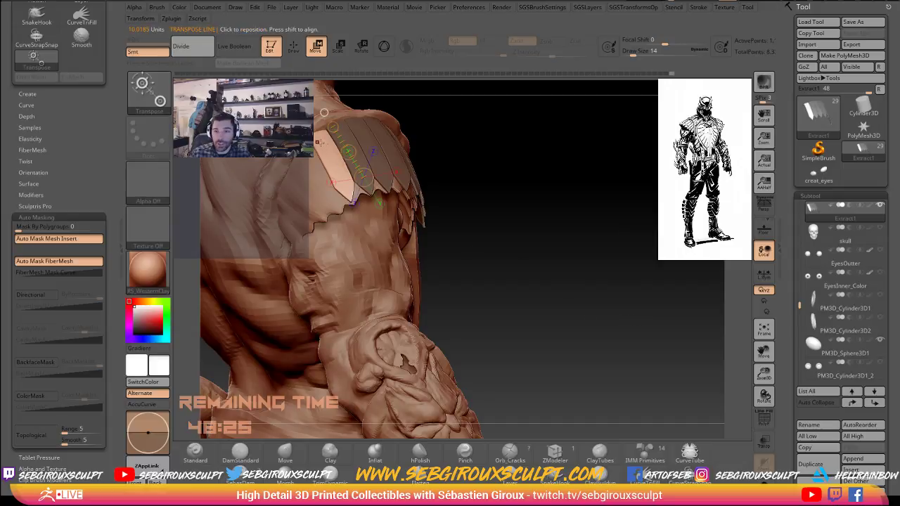
left_click_drag(322, 141, 344, 184)
key("r")
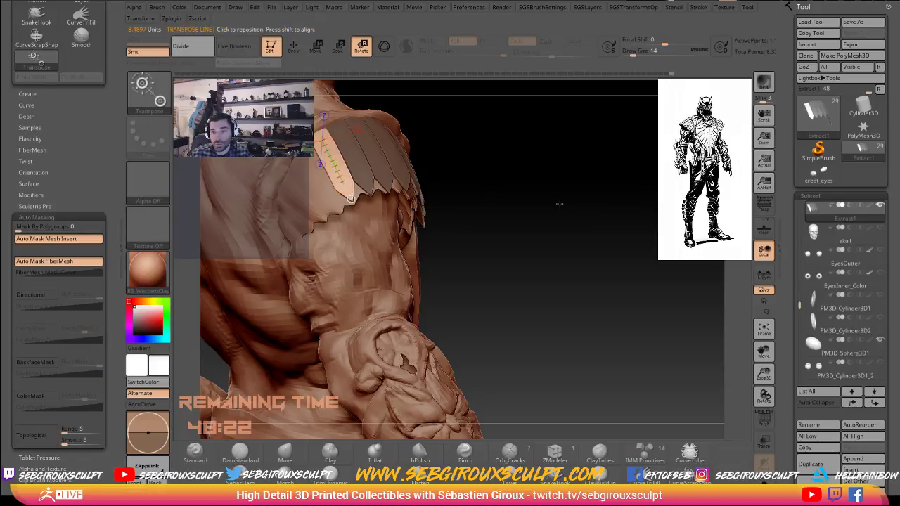
mouse_move(559, 203)
left_mouse_down()
mouse_move(561, 185)
mouse_move(573, 192)
left_mouse_up()
Reshape the rotated plate to follow the shoulder using the Move brush at draw size 49.
key("q")
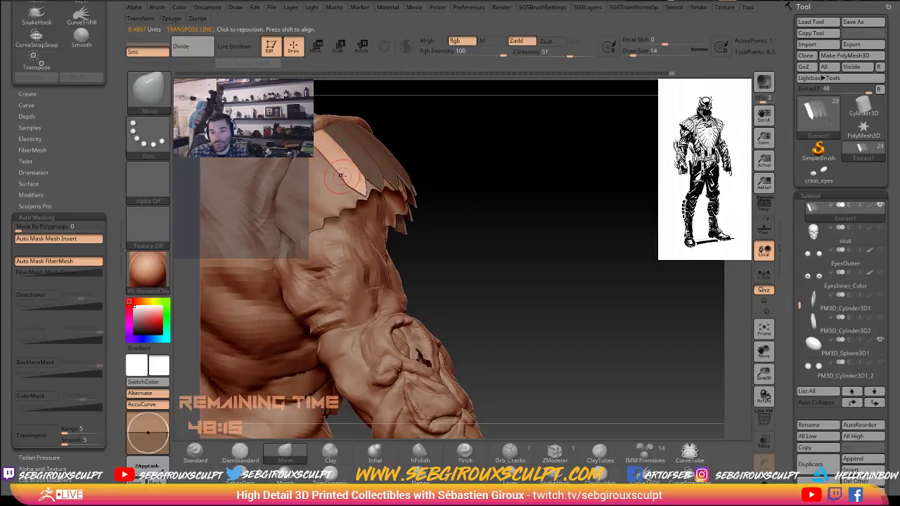
key("space")
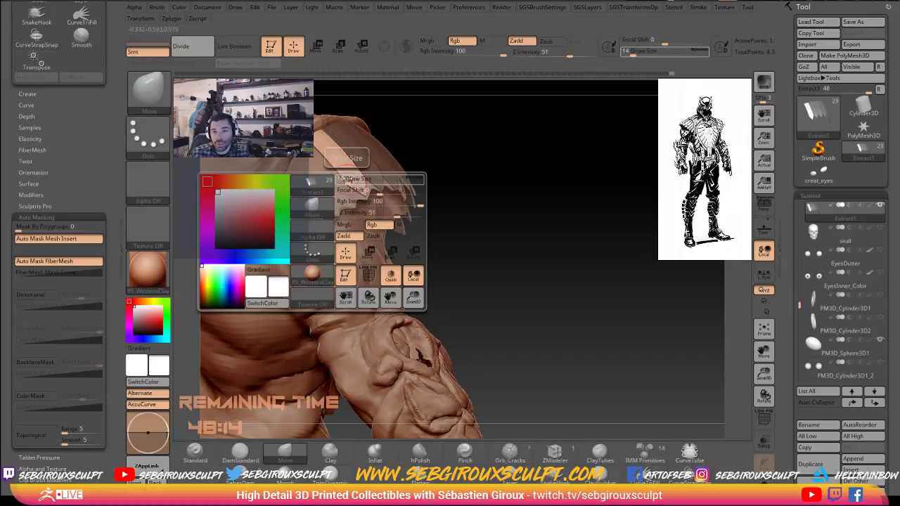
left_click_drag(347, 180, 357, 180)
left_click_drag(498, 186, 464, 232)
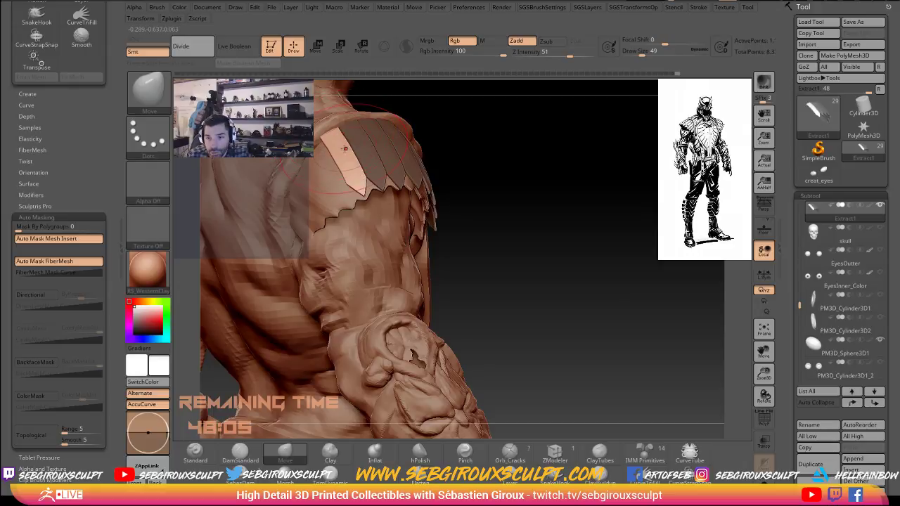
mouse_move(512, 176)
left_mouse_down()
mouse_move(508, 154)
mouse_move(547, 186)
mouse_move(319, 146)
left_mouse_up()
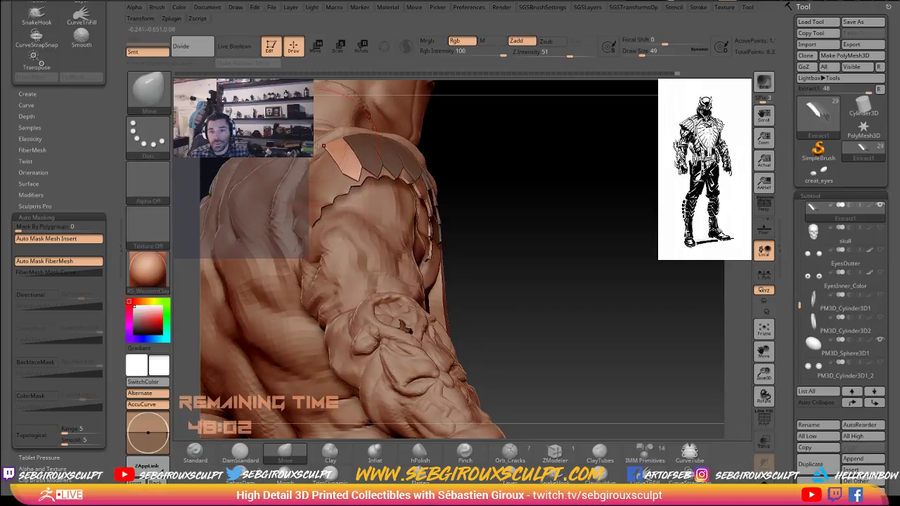
Refine the plate's profile and upper end against the shoulder with the Move brush at draw sizes 29 and 8.
key("space")
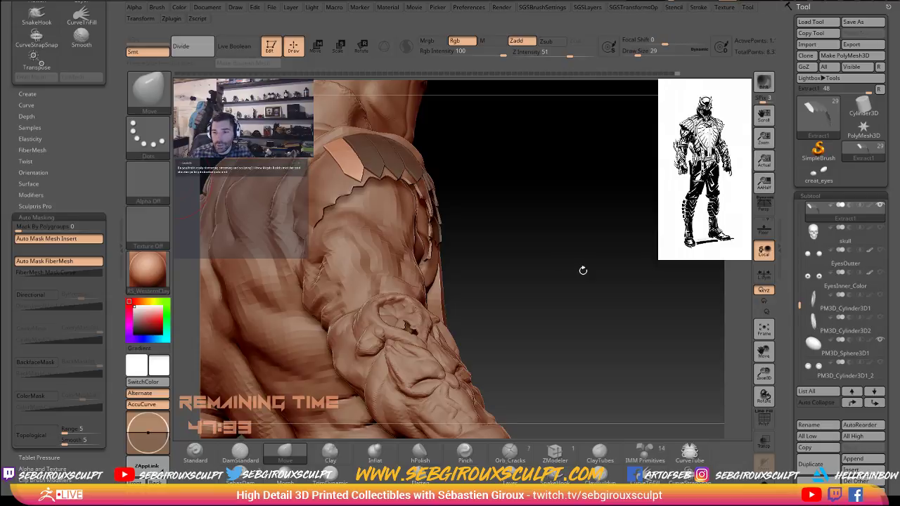
left_click_drag(583, 270, 623, 243)
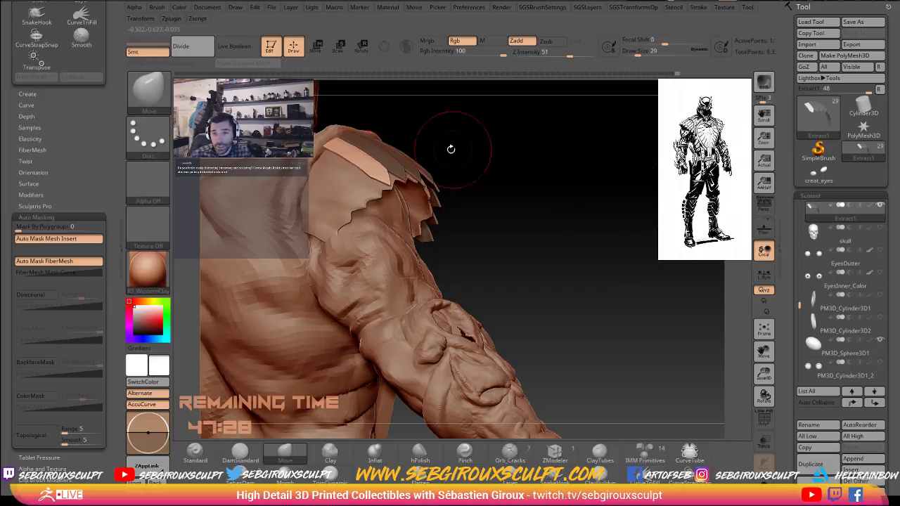
left_click_drag(533, 158, 602, 163)
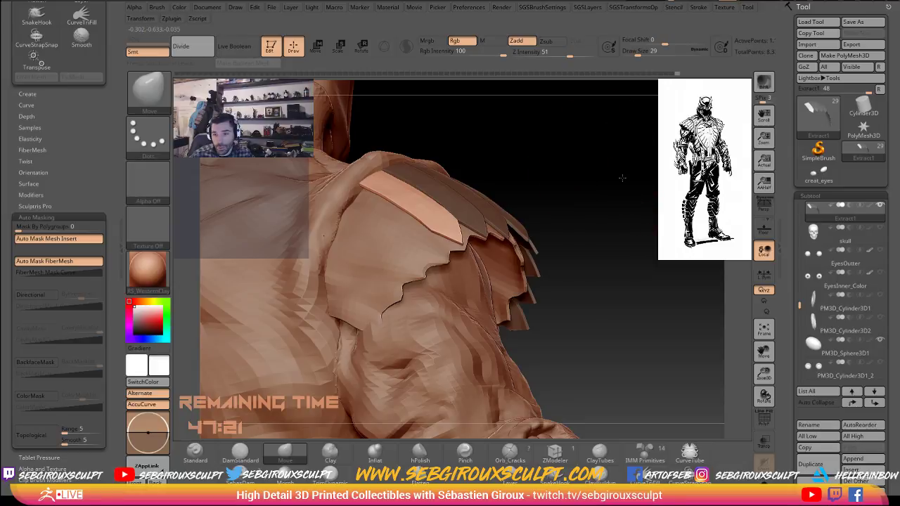
left_click_drag(622, 178, 584, 193)
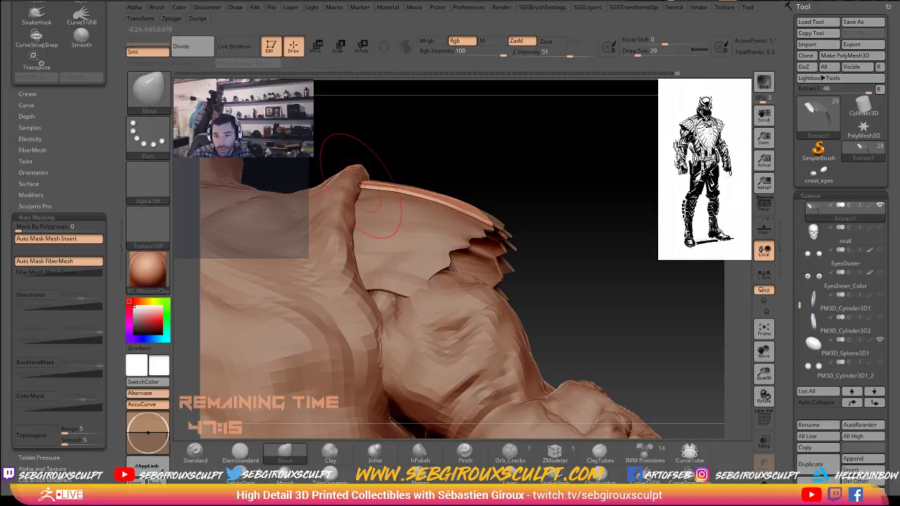
left_click_drag(408, 187, 376, 189)
key("space")
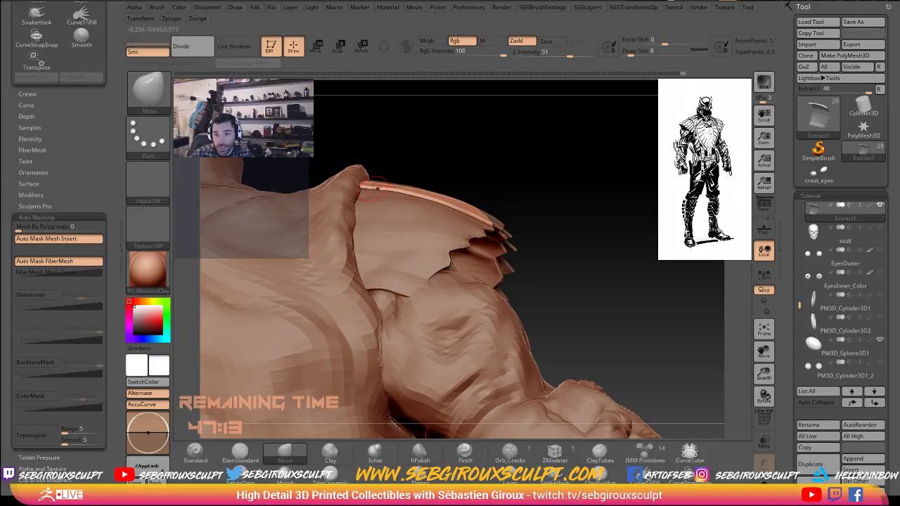
Duplicate the refined plate with Transpose Move, placing the copy beside it farther toward the character's back.
left_click_drag(524, 176, 320, 57)
left_click(317, 47)
left_click_drag(540, 167, 429, 181)
left_click_drag(389, 204, 363, 194)
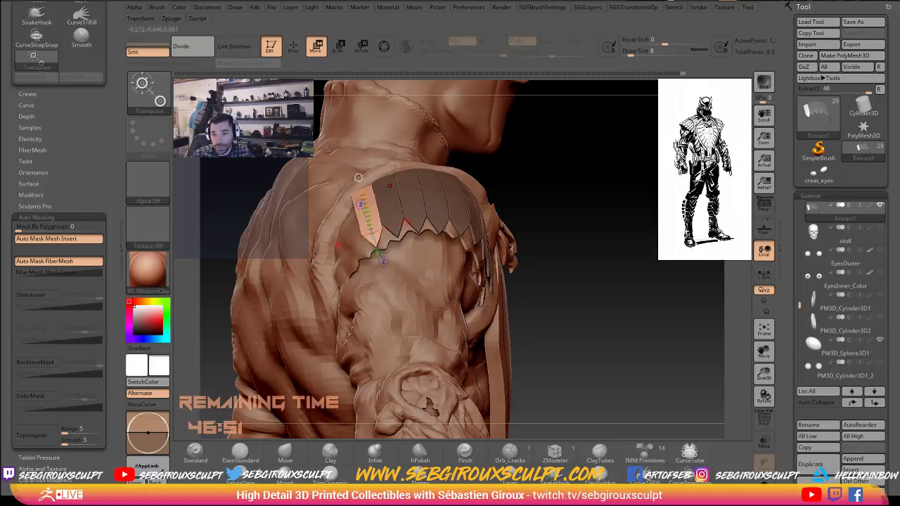
Draw a Transpose line down the copied plate, then rotate and shift it to sit on the rear shoulder surface.
left_click_drag(581, 189, 637, 191)
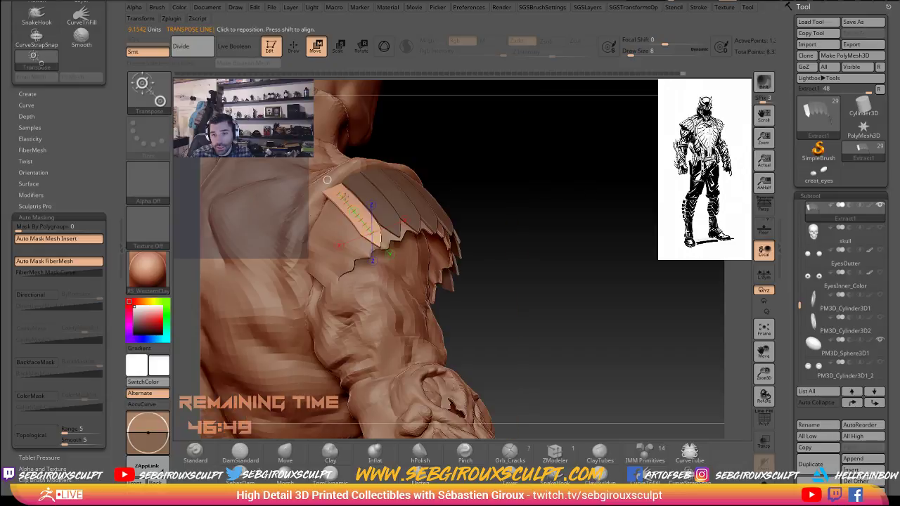
left_click(361, 180)
left_click_drag(341, 196, 382, 245)
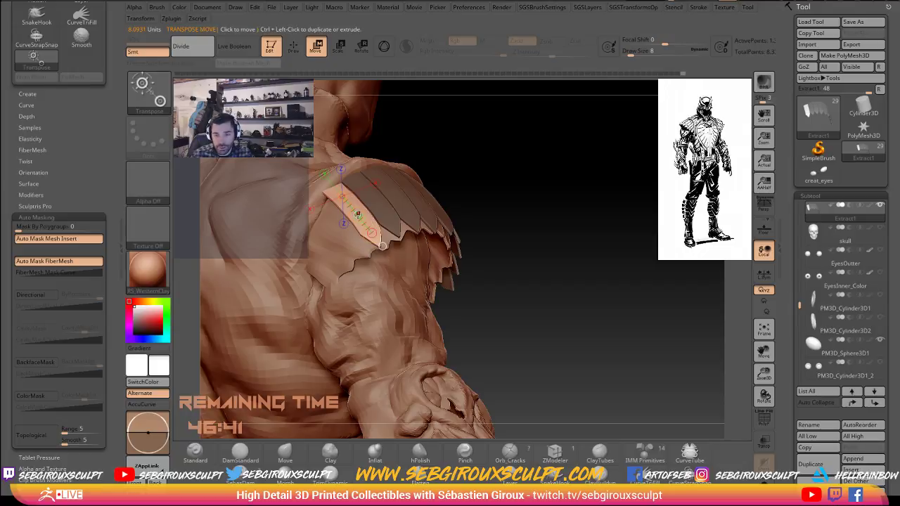
key("r")
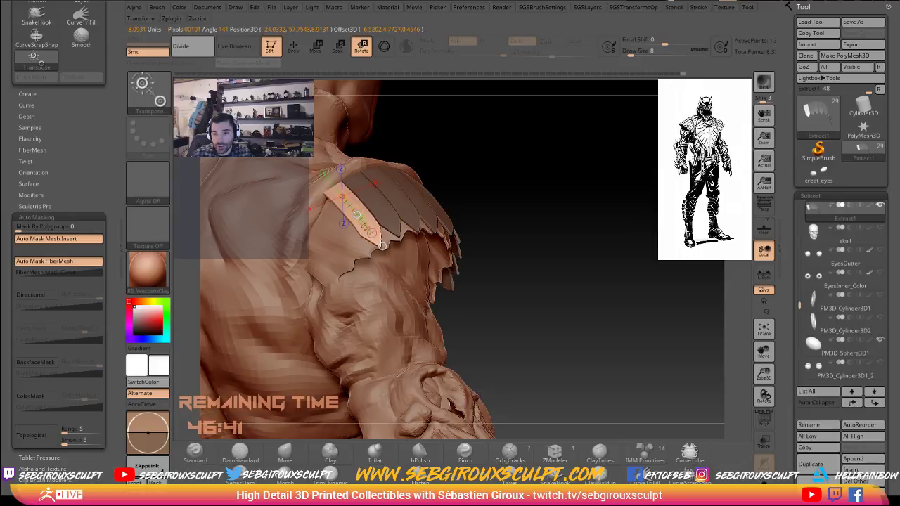
left_click_drag(498, 215, 529, 176)
key("w")
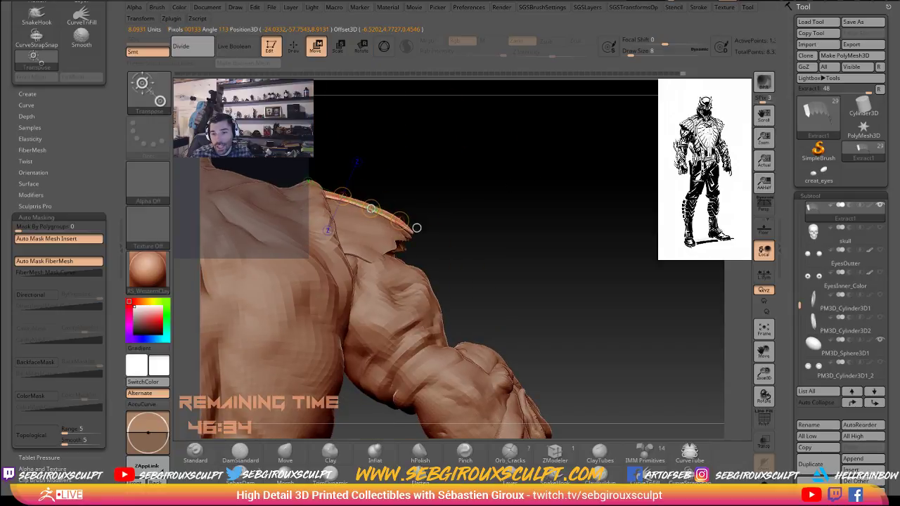
left_click_drag(446, 201, 426, 238)
right_click_drag(327, 237, 335, 222)
Fit the copied plate's edges and curvature to the shoulder using the Move brush at draw sizes 27 and 29.
key("q")
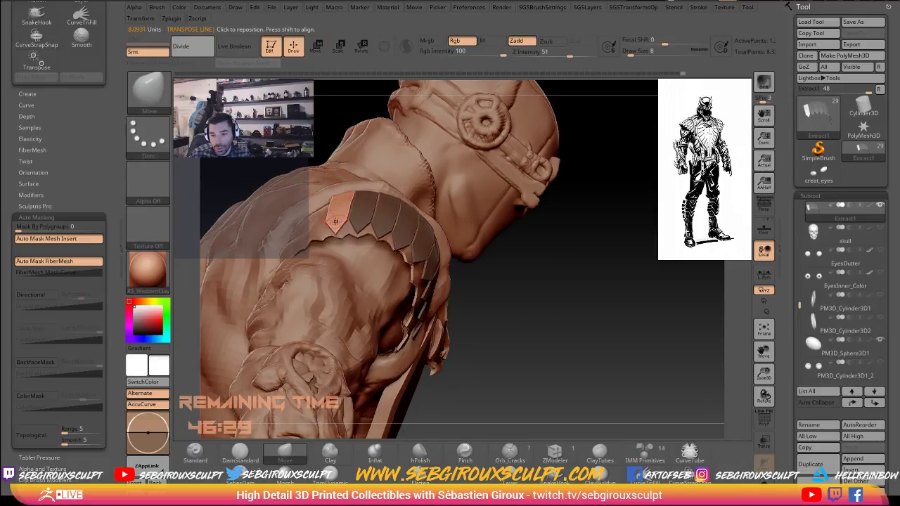
key("space")
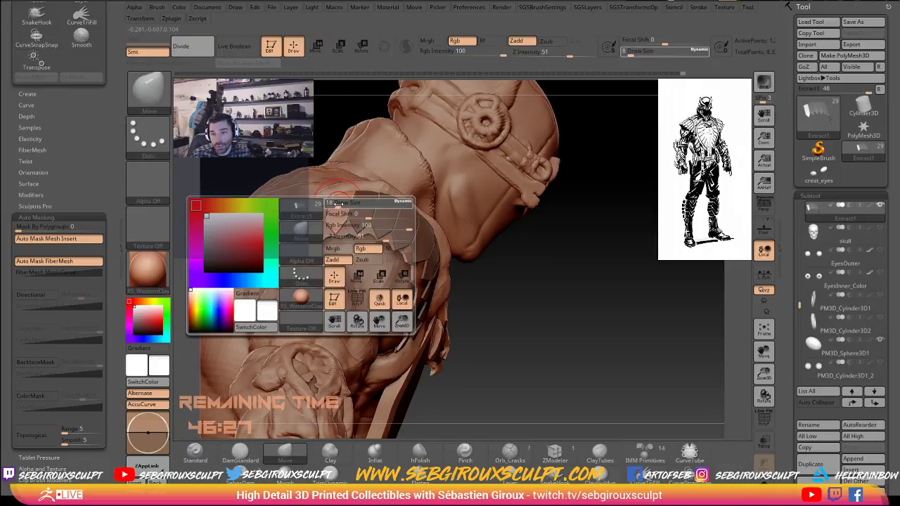
left_click_drag(334, 204, 345, 206)
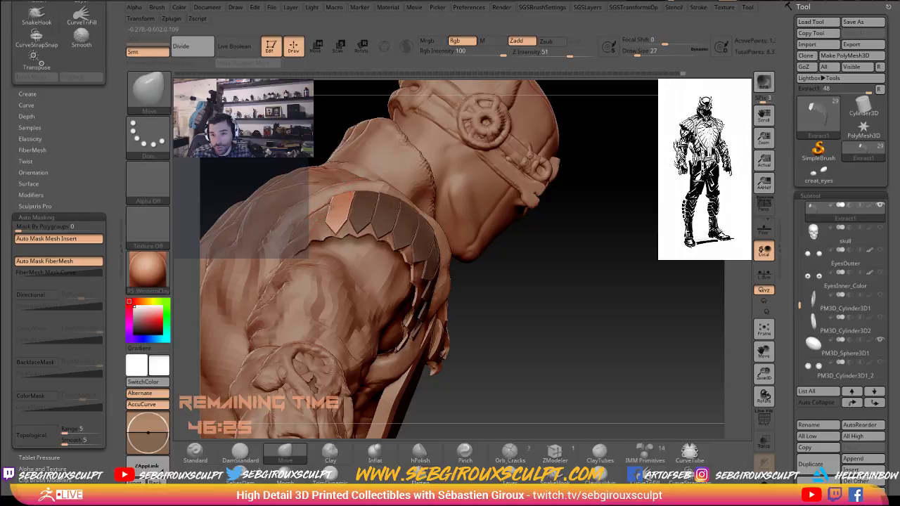
right_click_drag(332, 215, 357, 194)
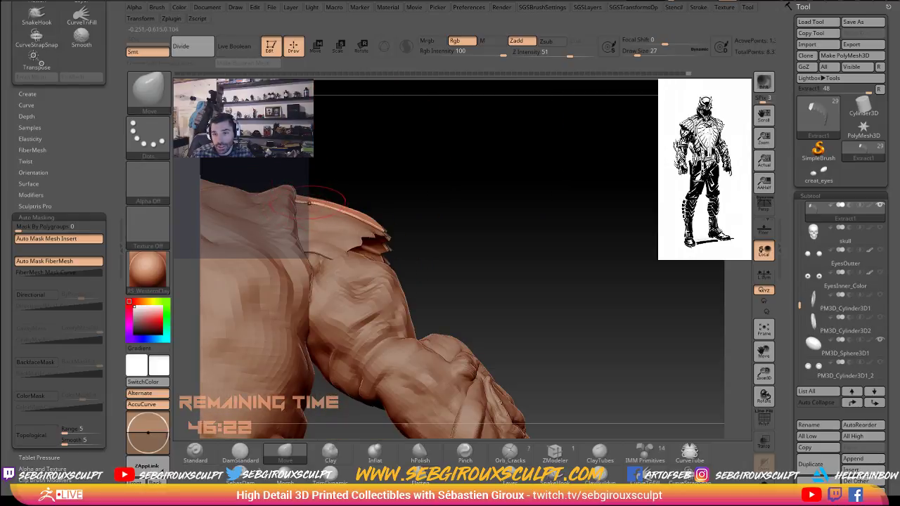
key("space")
mouse_move(309, 204)
left_mouse_down()
mouse_move(299, 202)
mouse_move(336, 207)
left_mouse_up()
key("space")
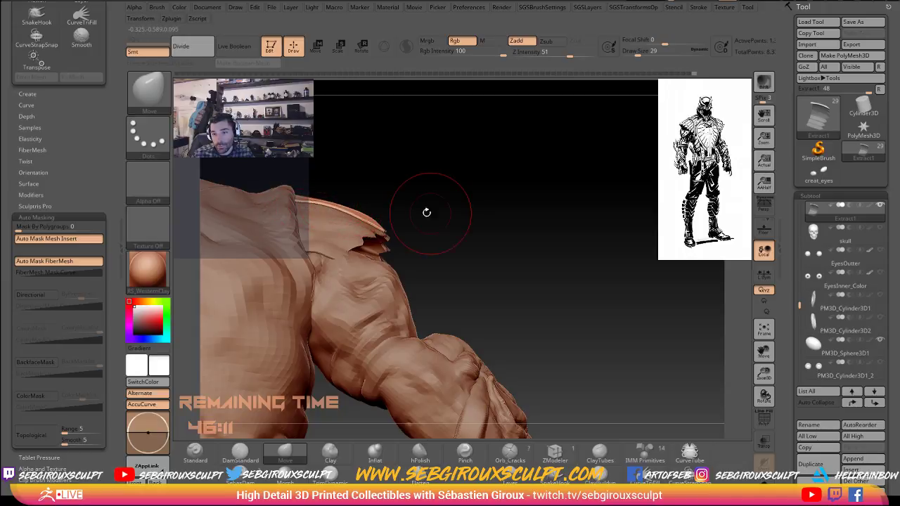
mouse_move(427, 209)
left_mouse_down()
mouse_move(427, 221)
mouse_move(401, 232)
mouse_move(450, 235)
left_mouse_up()
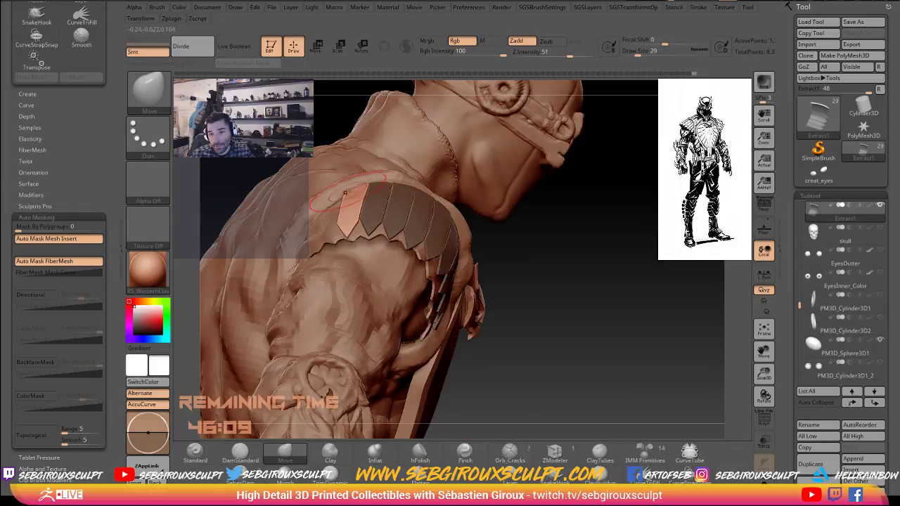
Duplicate the plate once more toward the rear of the shoulder, and rotate and reposition the copy with a Transpose line.
mouse_move(560, 272)
left_mouse_down()
mouse_move(573, 298)
mouse_move(592, 299)
mouse_move(482, 213)
left_mouse_up()
key("w")
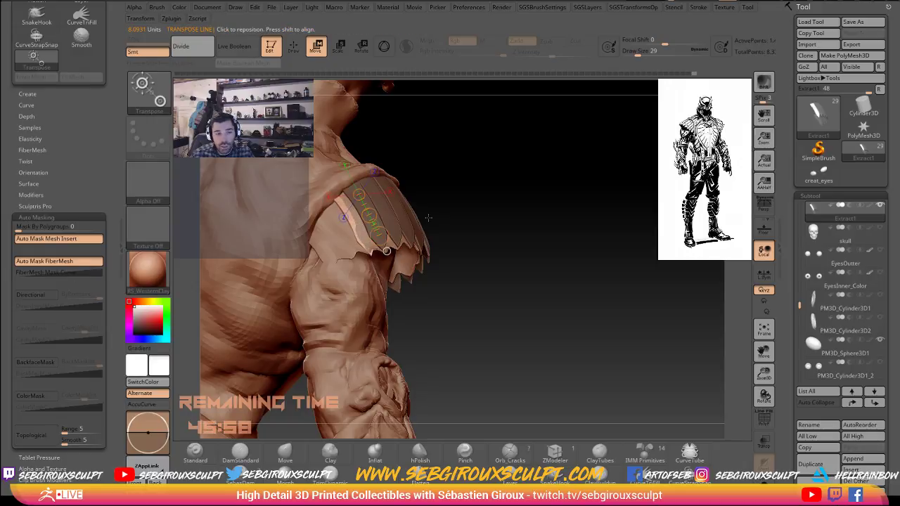
left_click_drag(470, 228, 479, 242)
left_click_drag(349, 192, 372, 245)
key("r")
key("w")
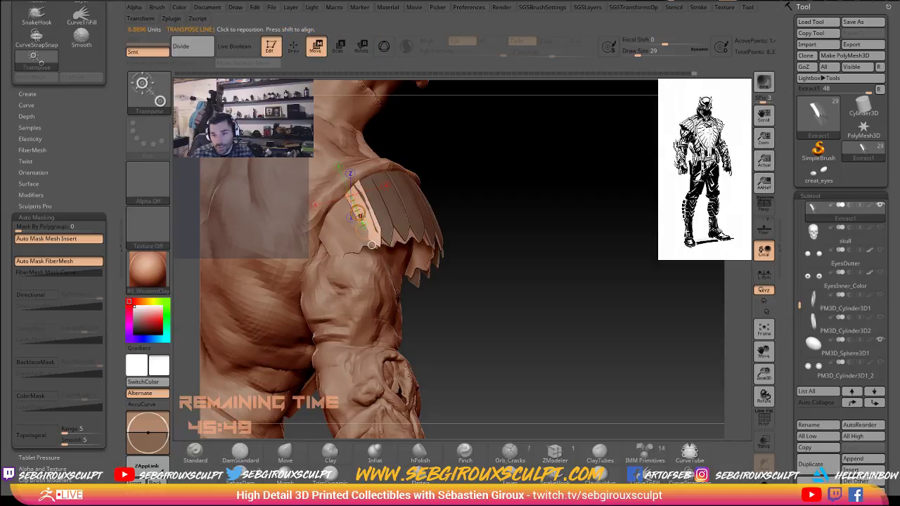
left_click_drag(355, 213, 358, 216)
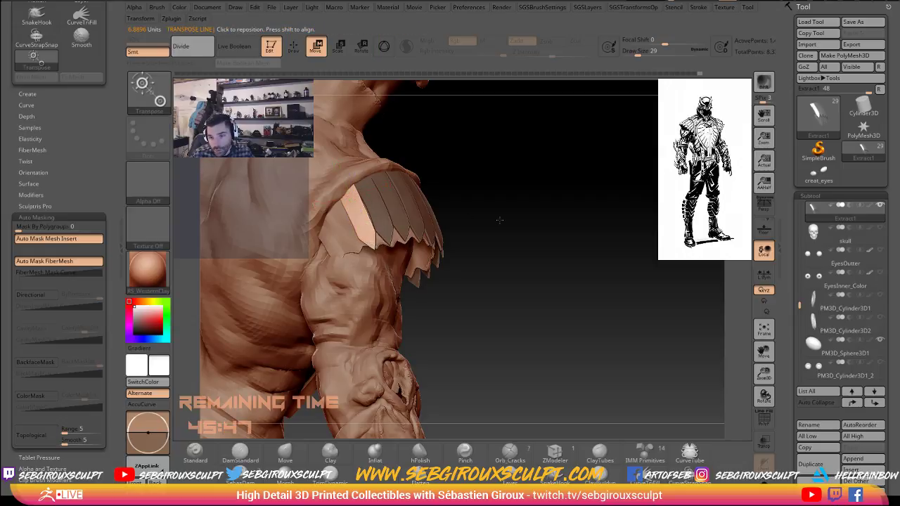
Shape the rearmost plate against the shoulder and its neighbouring plate with the Move brush at draw size 29.
key("q")
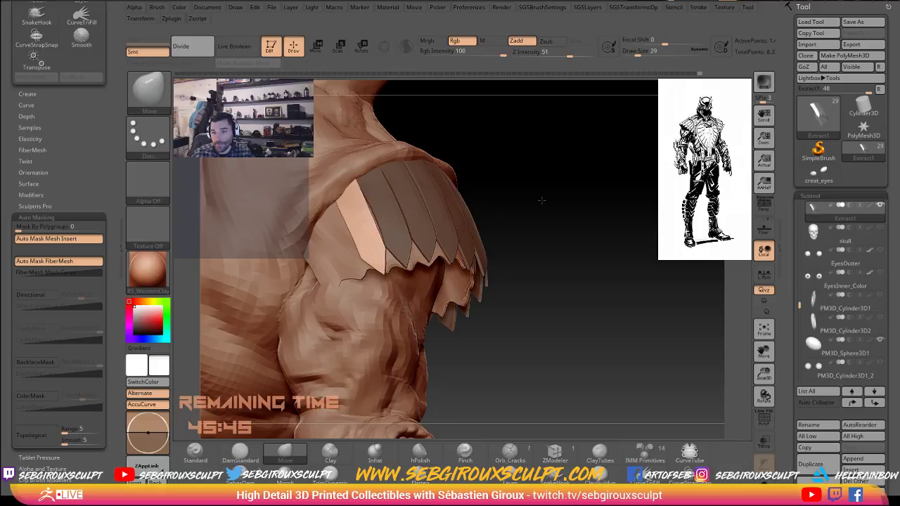
mouse_move(538, 227)
left_mouse_down()
mouse_move(541, 179)
mouse_move(328, 194)
mouse_move(336, 197)
left_mouse_up()
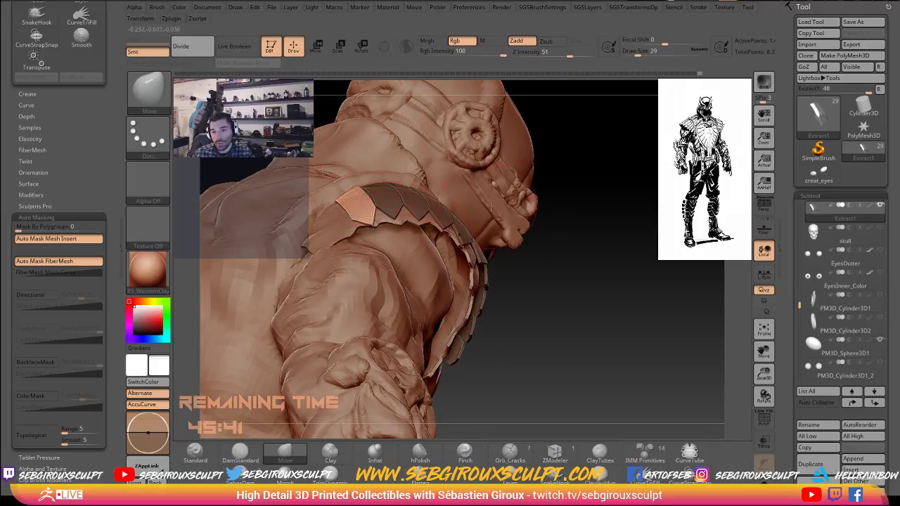
left_click_drag(561, 243, 573, 298)
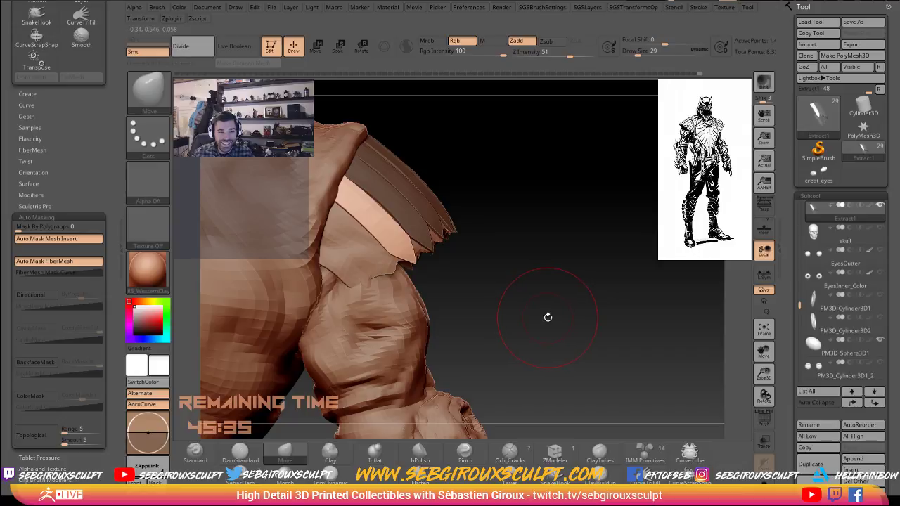
left_click_drag(555, 311, 537, 308)
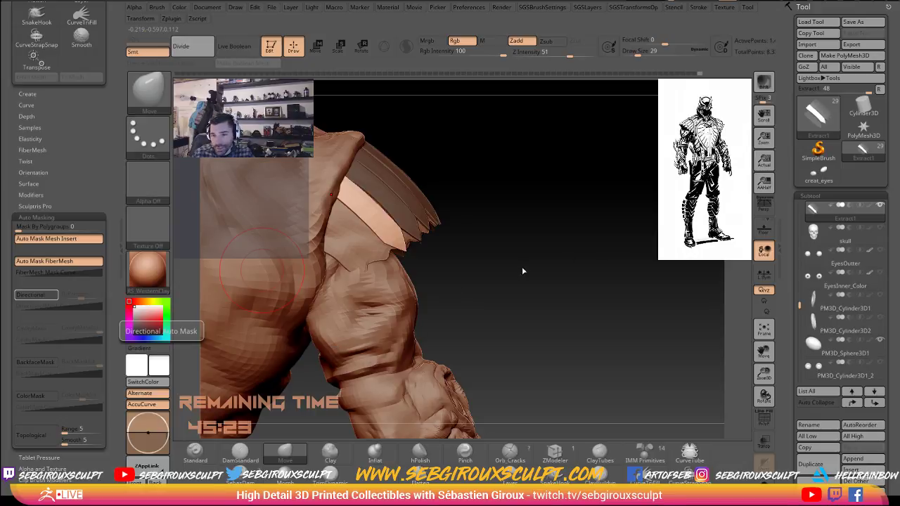
left_click_drag(522, 271, 495, 253)
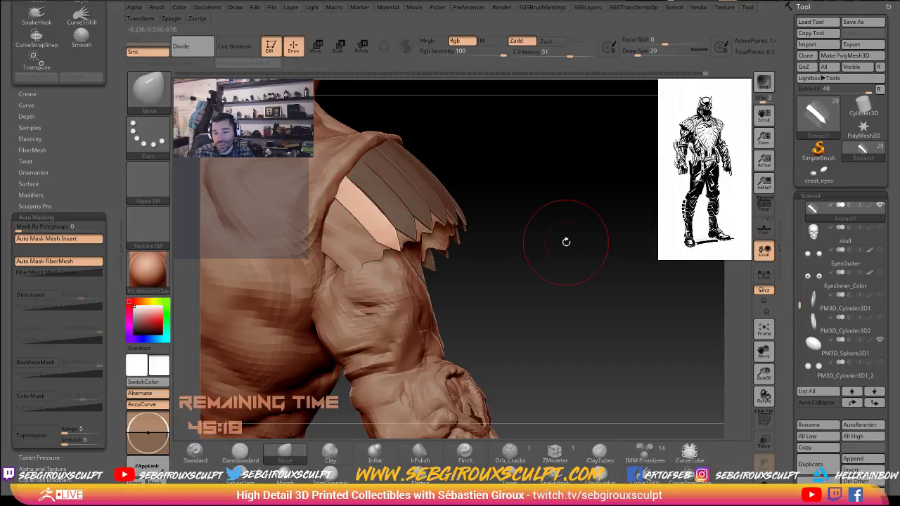
Duplicate the rear plate again toward the back of the shoulder and reposition the copy with the Transpose line so it overlaps its neighbour.
mouse_move(566, 242)
left_mouse_down()
mouse_move(450, 218)
mouse_move(394, 183)
left_mouse_up()
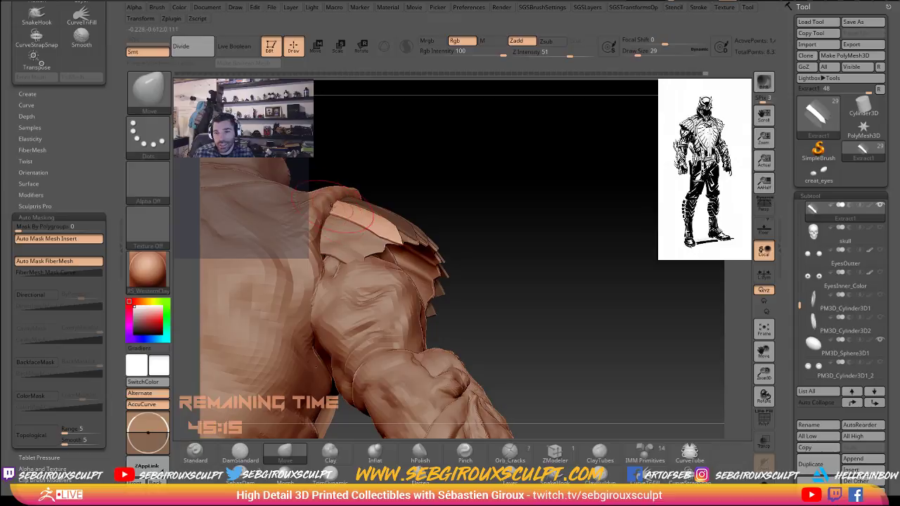
mouse_move(448, 206)
left_mouse_down()
mouse_move(463, 223)
mouse_move(464, 211)
mouse_move(456, 203)
mouse_move(454, 219)
left_mouse_up()
key("w")
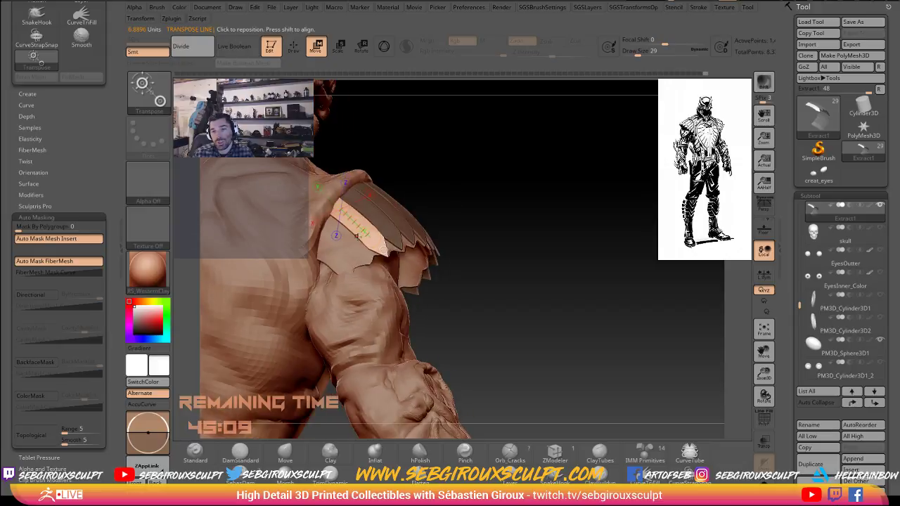
left_click_drag(357, 225, 349, 233)
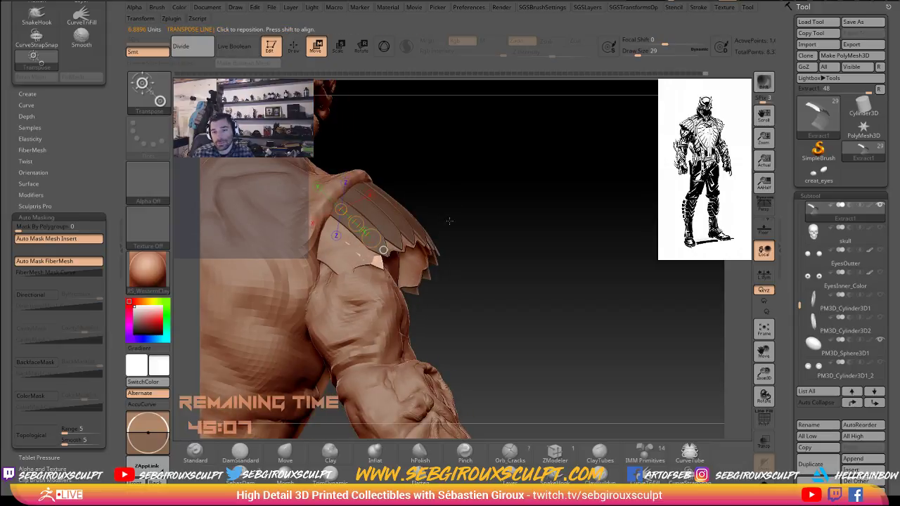
left_click_drag(448, 219, 394, 198)
left_click_drag(345, 222, 333, 220)
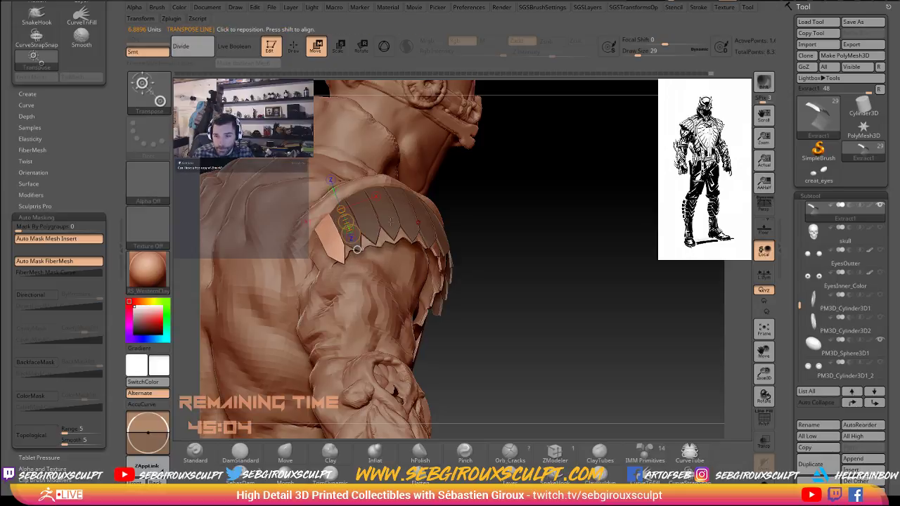
left_click_drag(511, 227, 520, 281)
left_click_drag(369, 229, 360, 221)
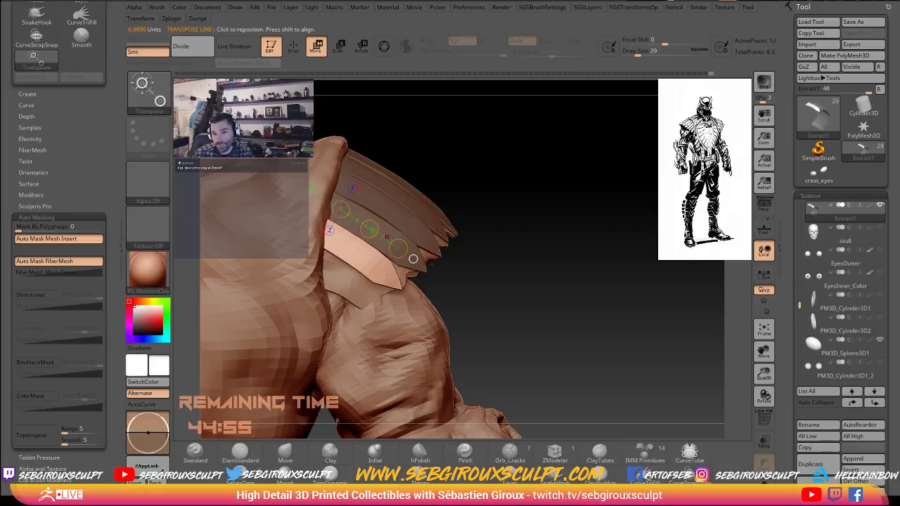
Reshape the new rear plate's tip and inner edge against the shoulder using the Move brush at draw size 29.
left_click_drag(512, 261, 473, 262)
key("q")
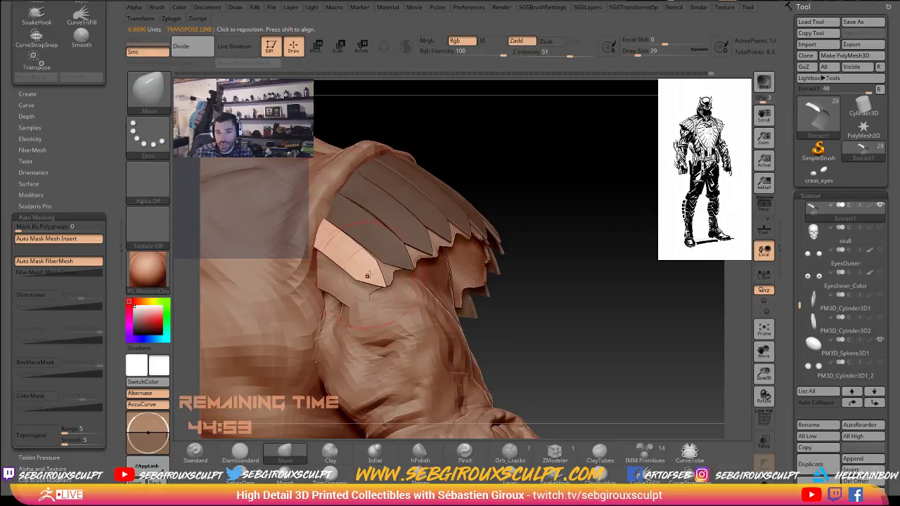
left_click_drag(377, 277, 381, 278)
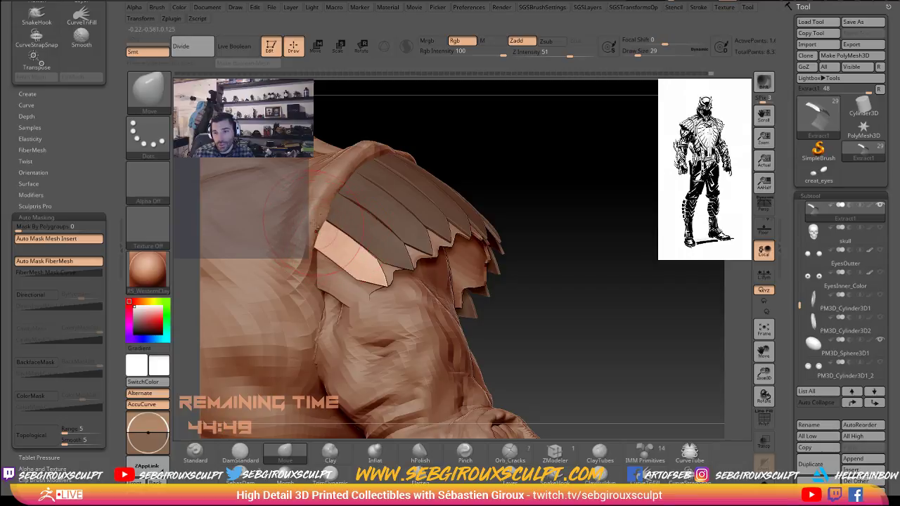
mouse_move(591, 244)
left_mouse_down()
mouse_move(566, 230)
mouse_move(313, 247)
left_mouse_up()
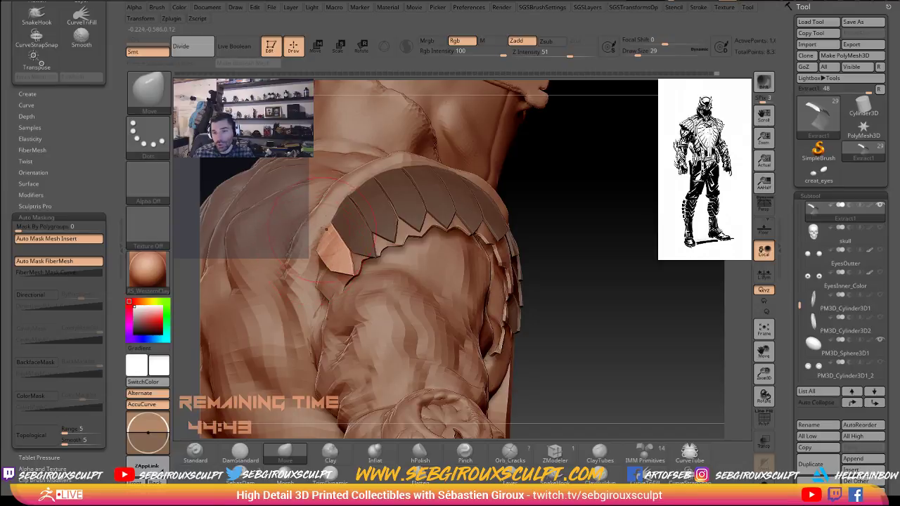
Mask the rearmost plate, nudge its neighbour's upper edge with the Move brush at draw size 9, and invert the mask.
left_click_drag(597, 251, 596, 230, "ctrl")
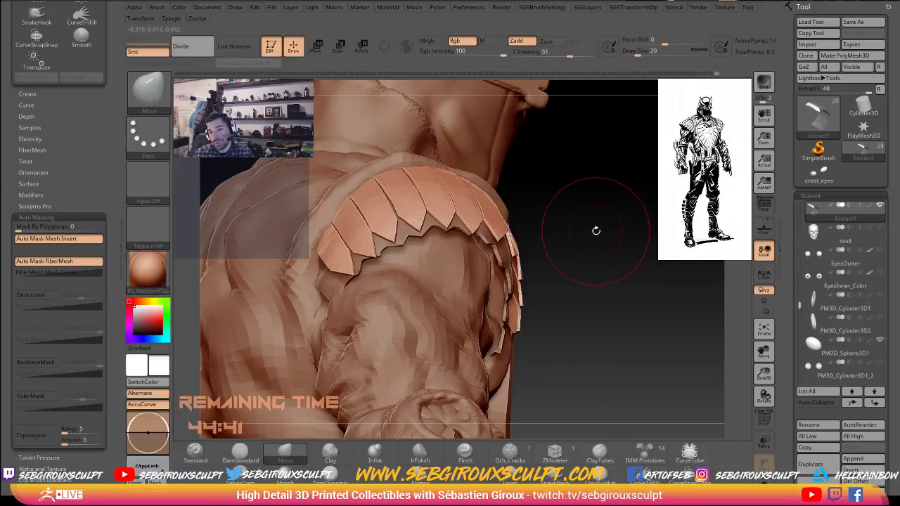
left_click(327, 227, "ctrl")
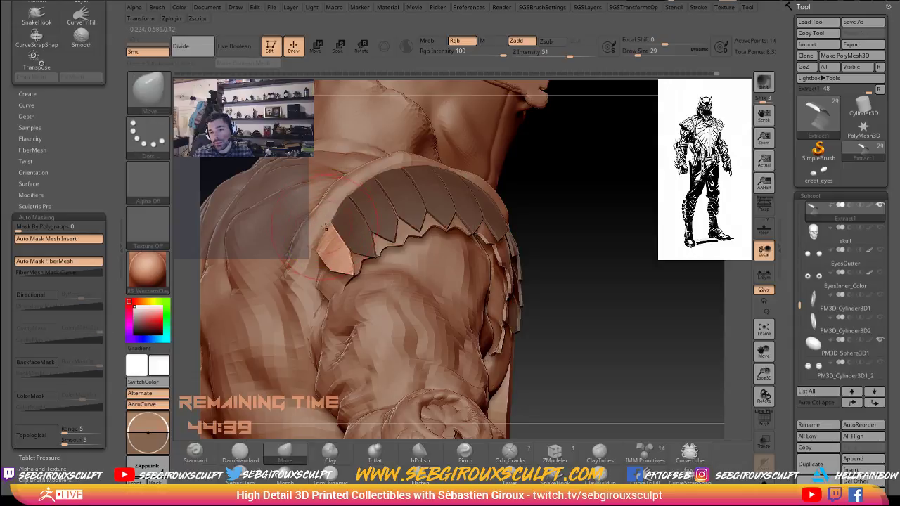
left_click(555, 214, "ctrl")
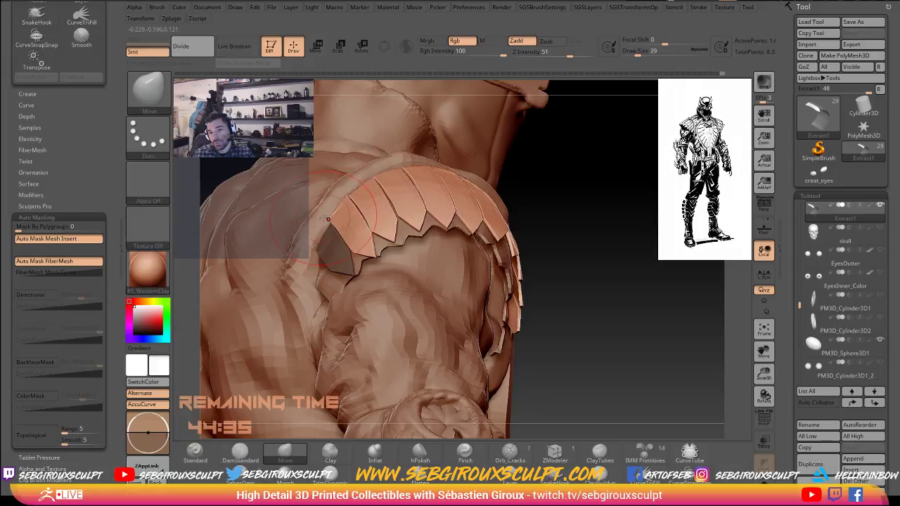
key("space")
left_click(326, 221)
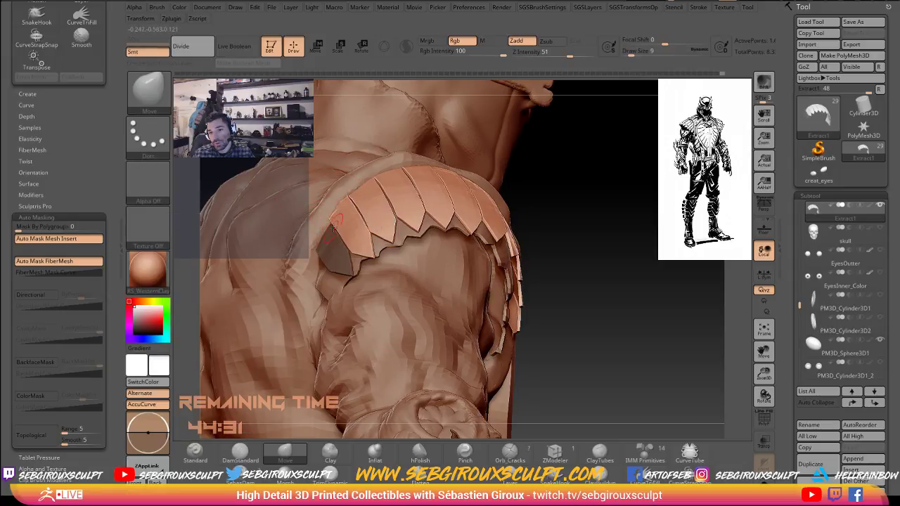
left_click(578, 217, "ctrl")
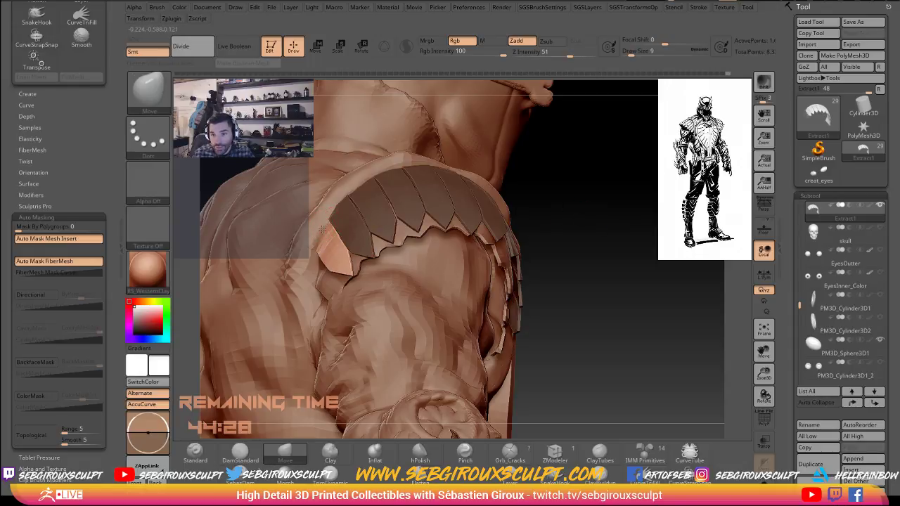
Refine the rearmost plate's upper corner near the shoulder rim using the Move brush at draw sizes 9 and 14.
left_click_drag(609, 229, 689, 230)
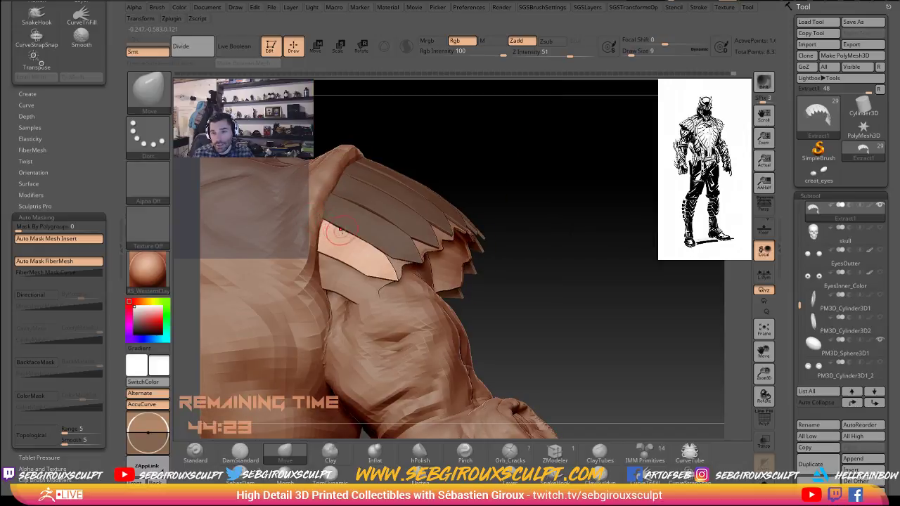
mouse_move(579, 246)
left_mouse_down()
mouse_move(579, 311)
mouse_move(529, 315)
mouse_move(584, 316)
mouse_move(585, 330)
mouse_move(607, 335)
left_mouse_up()
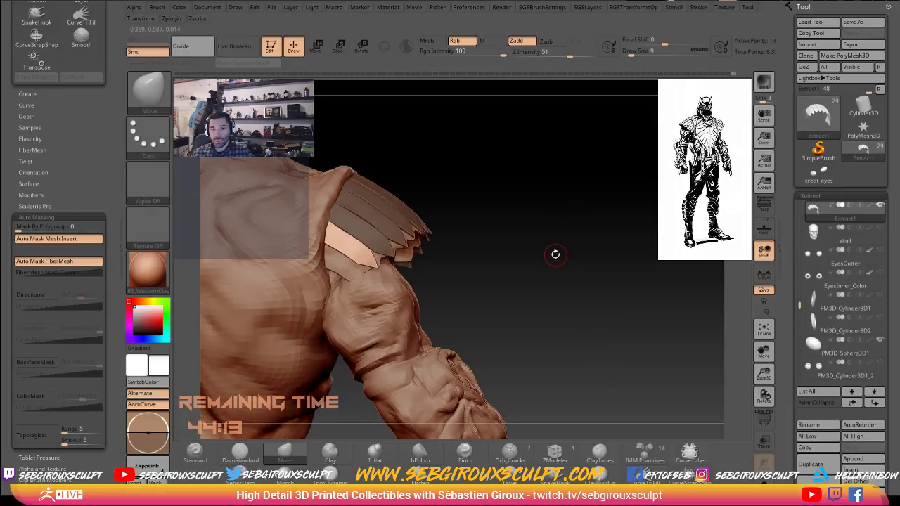
left_click_drag(553, 257, 562, 254)
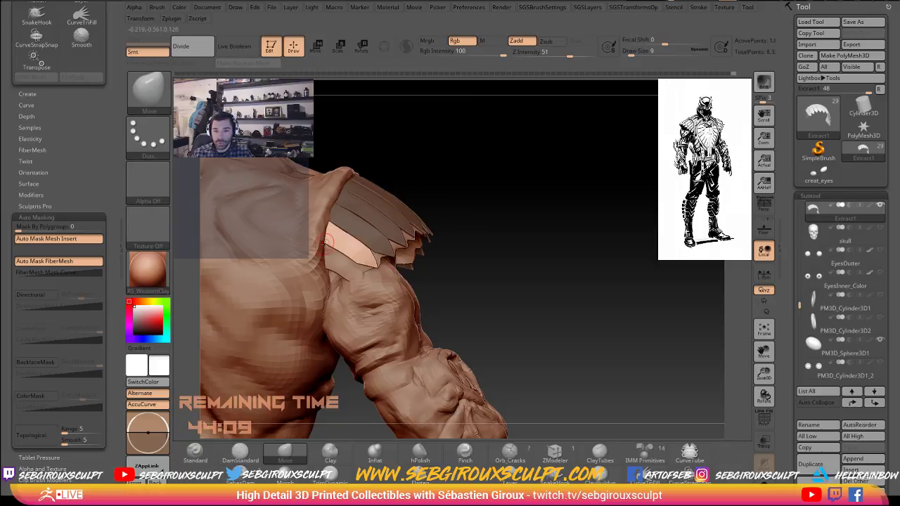
key("space")
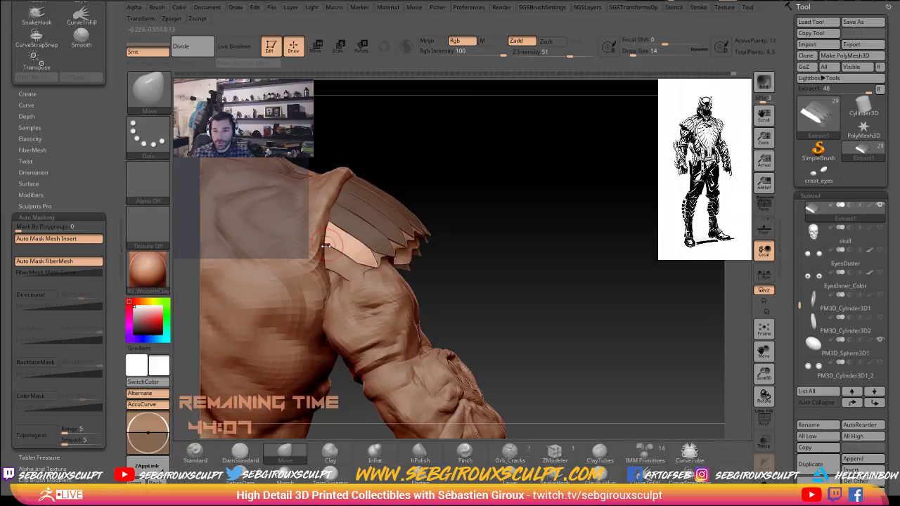
Duplicate the rearmost plate along a new Transpose line, and rotate and place the copy lower, toward the back of the armpit.
left_click(322, 54)
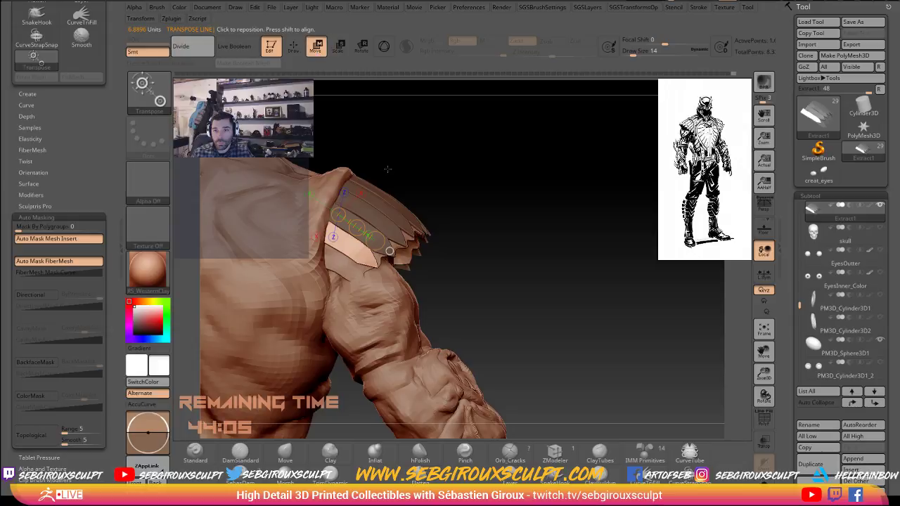
left_click_drag(355, 257, 325, 237)
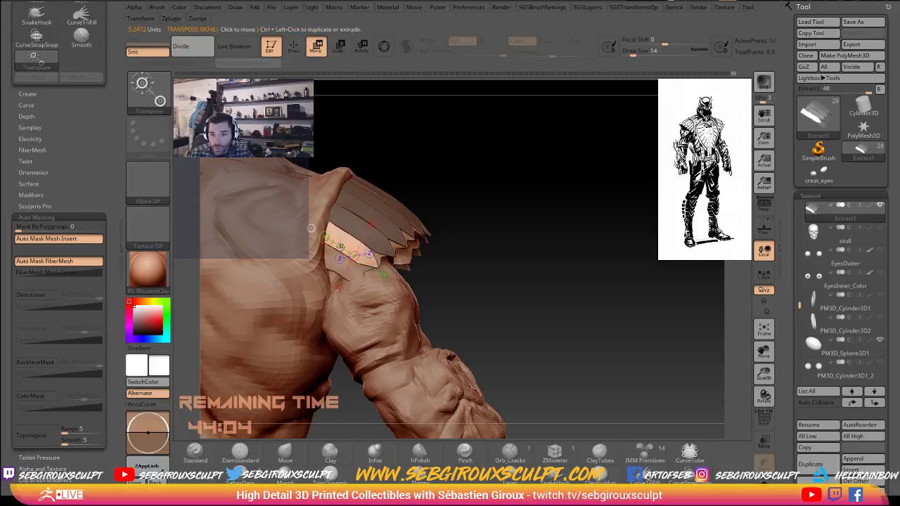
left_click(333, 262, "ctrl")
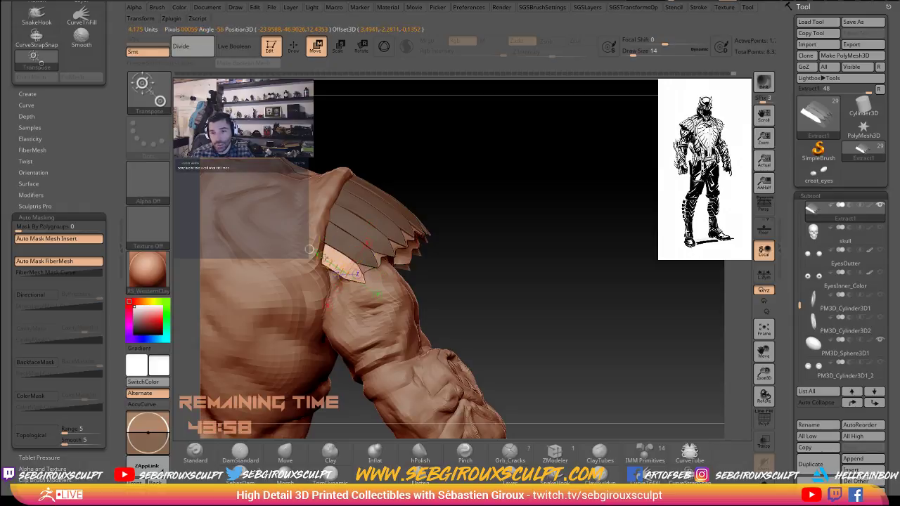
key("r")
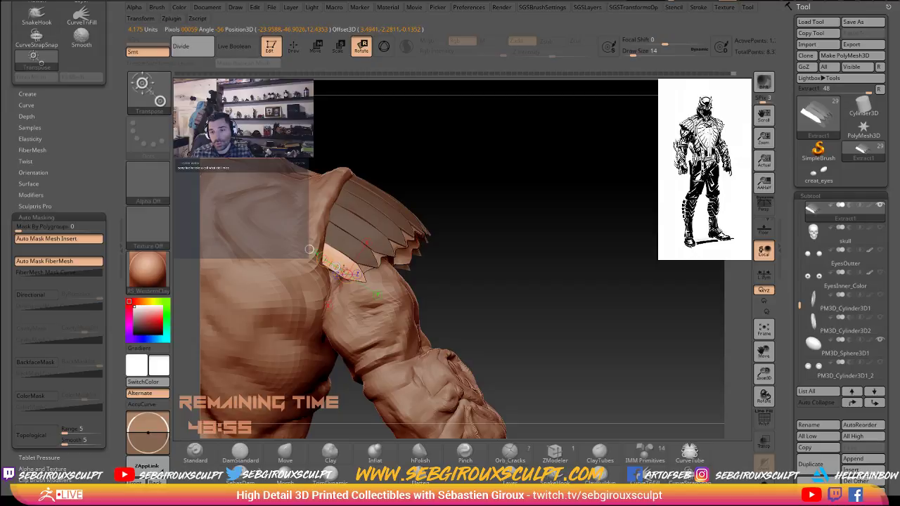
mouse_move(518, 249)
left_mouse_down()
mouse_move(450, 243)
mouse_move(527, 241)
mouse_move(546, 295)
left_mouse_up()
key("w")
left_click_drag(323, 261, 326, 261)
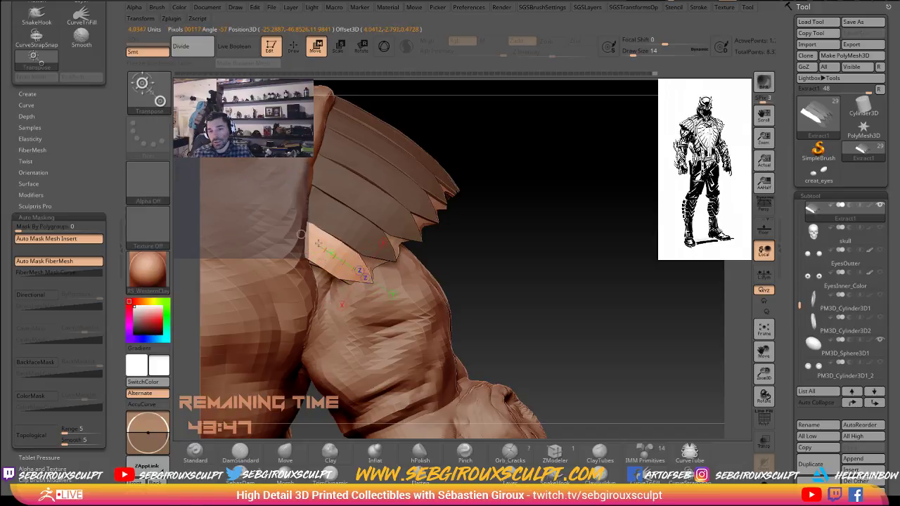
Adjust the lowest rear copy's angle and position under its neighbour, check the shoulder from the front, and clear the mask.
key("r")
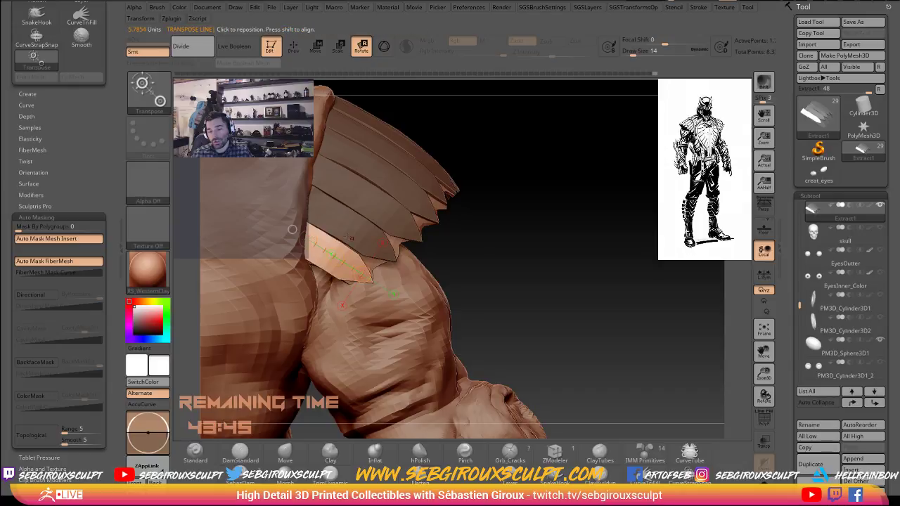
left_click_drag(511, 252, 523, 212)
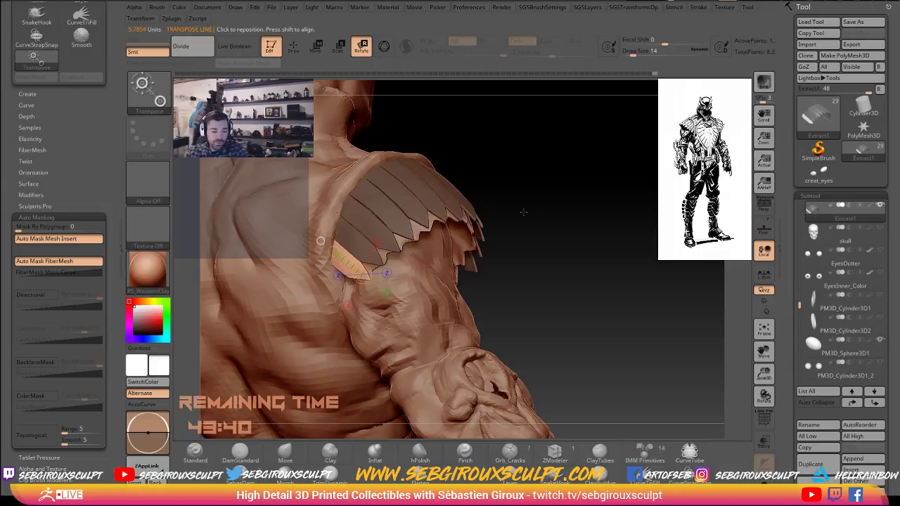
left_click_drag(578, 285, 596, 310)
key("w")
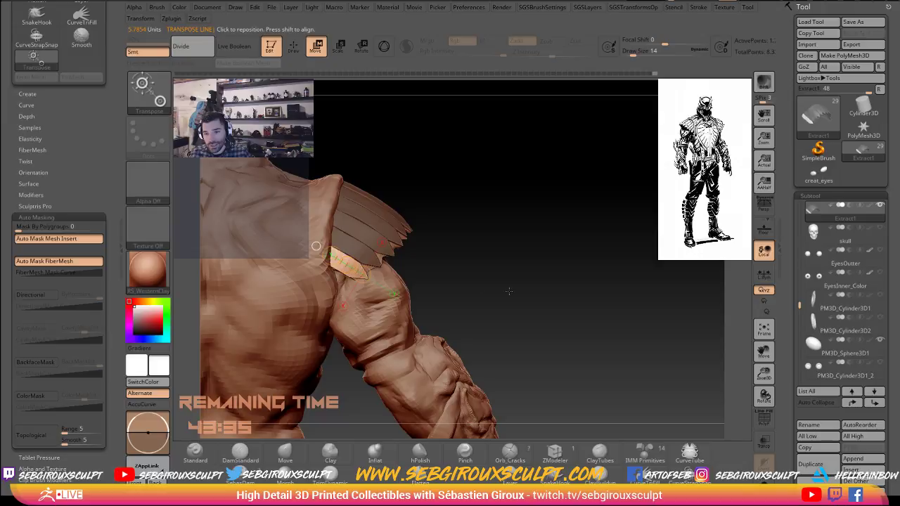
left_click_drag(508, 291, 418, 298)
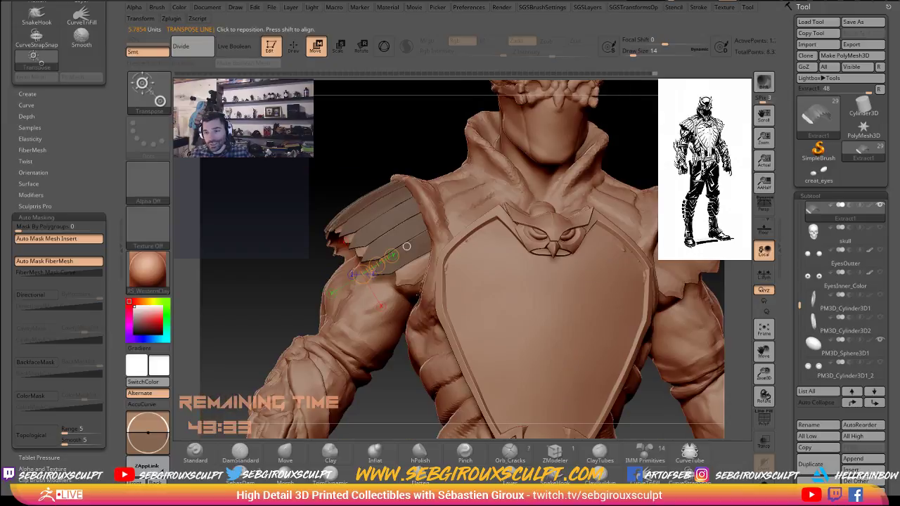
left_click_drag(407, 246, 316, 246)
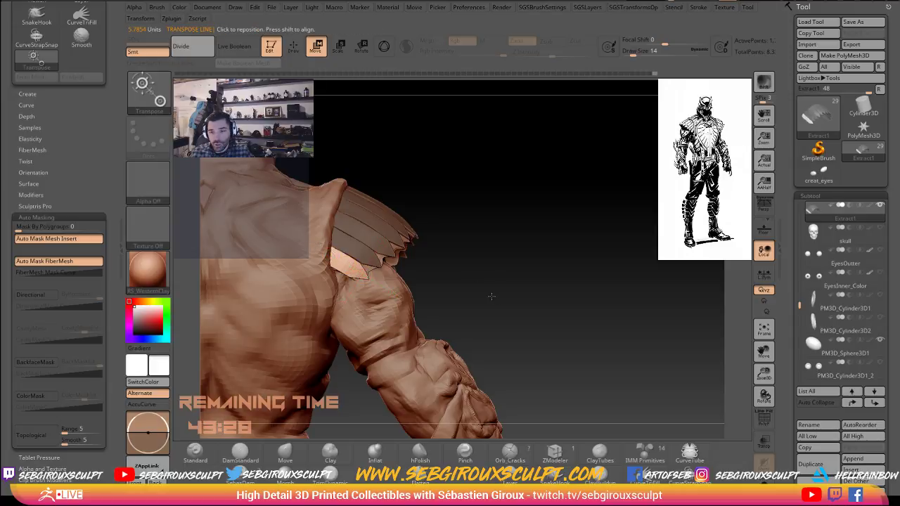
mouse_move(491, 296)
left_mouse_down()
mouse_move(519, 313)
mouse_move(599, 310)
mouse_move(268, 325)
mouse_move(266, 314)
mouse_move(250, 325)
mouse_move(344, 239)
left_mouse_up()
left_click_drag(596, 324, 241, 325)
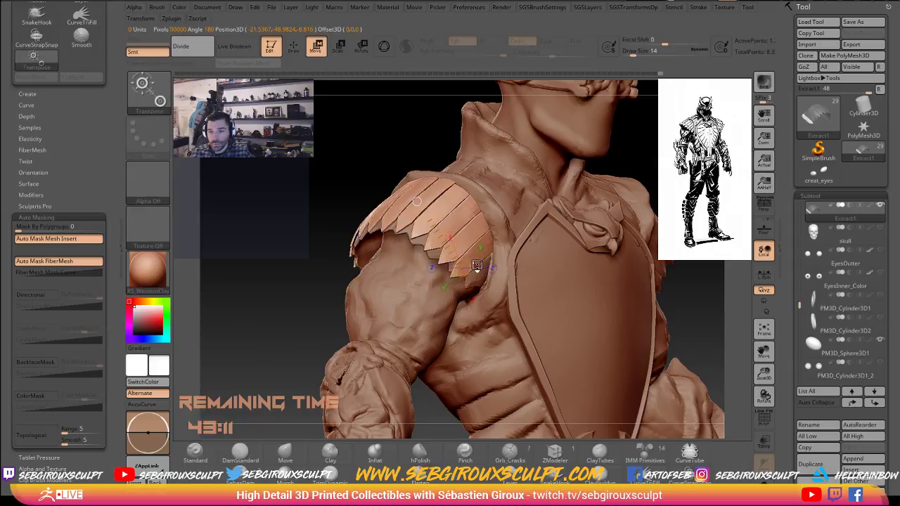
Isolate the rearmost plate by masking it and inverting the mask so all the other shoulder plates are protected.
key("q")
left_click_drag(298, 286, 267, 305)
key("ctrl+shift")
left_click(482, 260, "ctrl+shift")
left_click(363, 296, "ctrl")
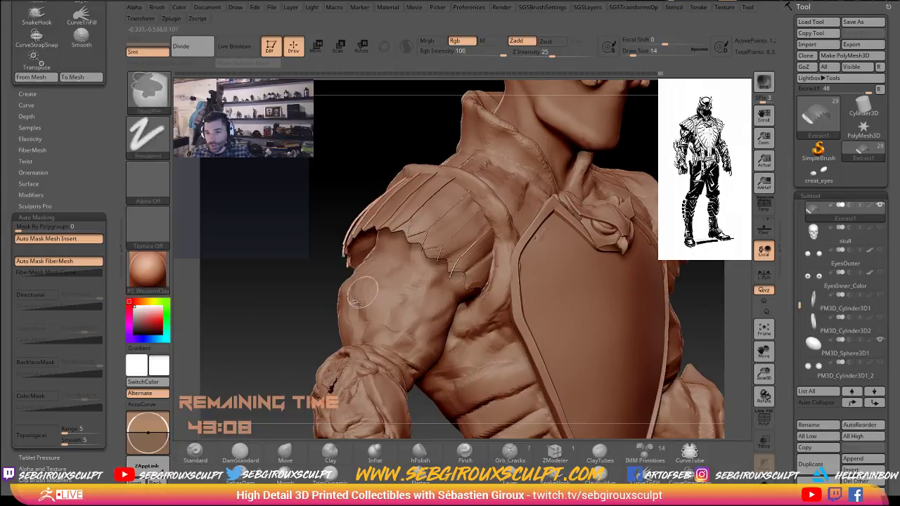
left_click(258, 322, "ctrl")
left_click(259, 322, "ctrl+shift")
left_click_drag(259, 321, 576, 285)
left_click(583, 287, "ctrl")
left_click(584, 284, "ctrl")
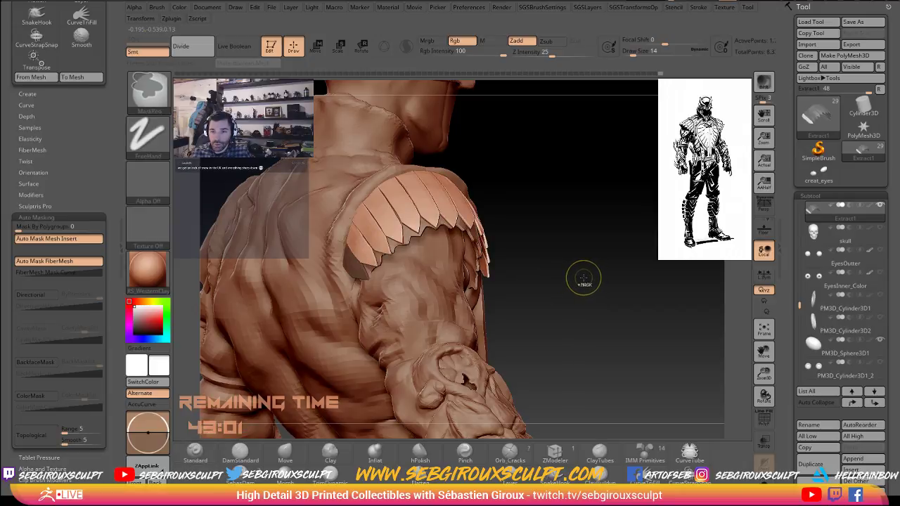
left_click(556, 283, "ctrl")
Bring the isolated rear plate around to the front of the shoulder and line it up beneath the lowest front plate.
key("w")
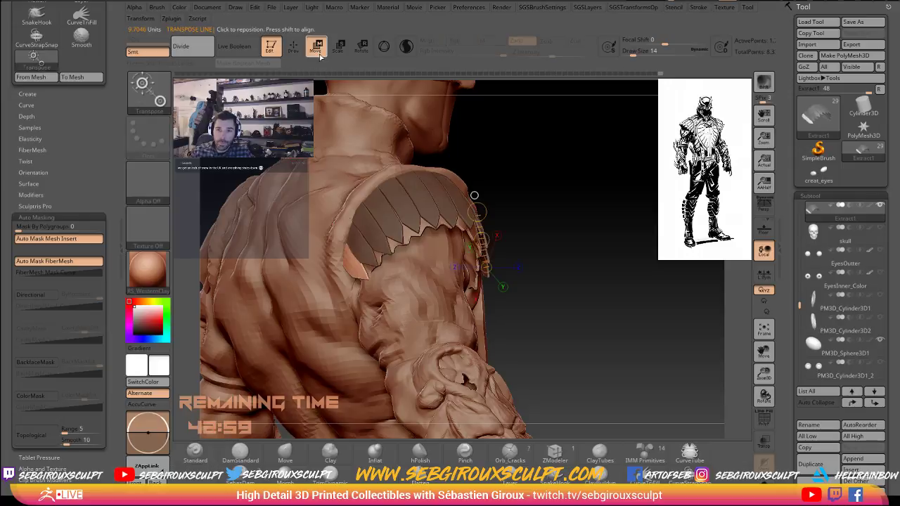
left_click_drag(347, 261, 357, 282)
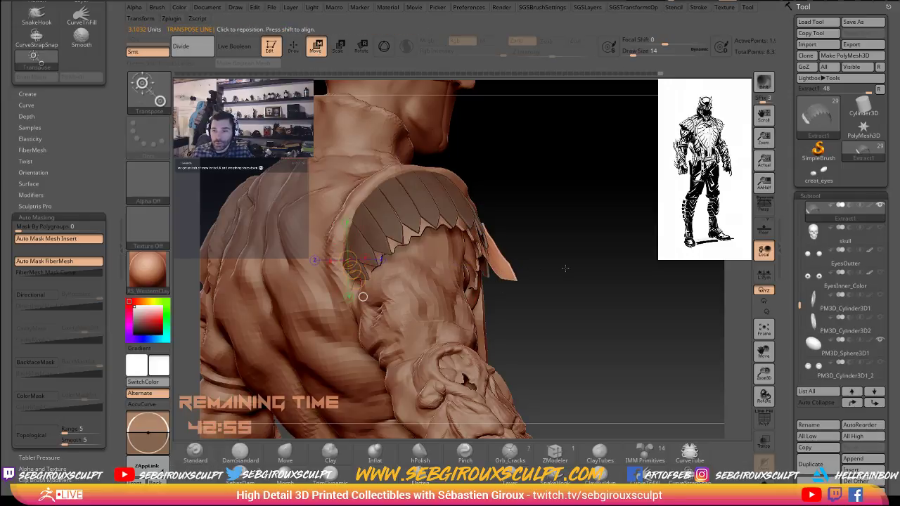
mouse_move(565, 268)
left_mouse_down()
mouse_move(379, 251)
mouse_move(319, 269)
mouse_move(357, 246)
mouse_move(407, 265)
left_mouse_up()
key("r")
key("w")
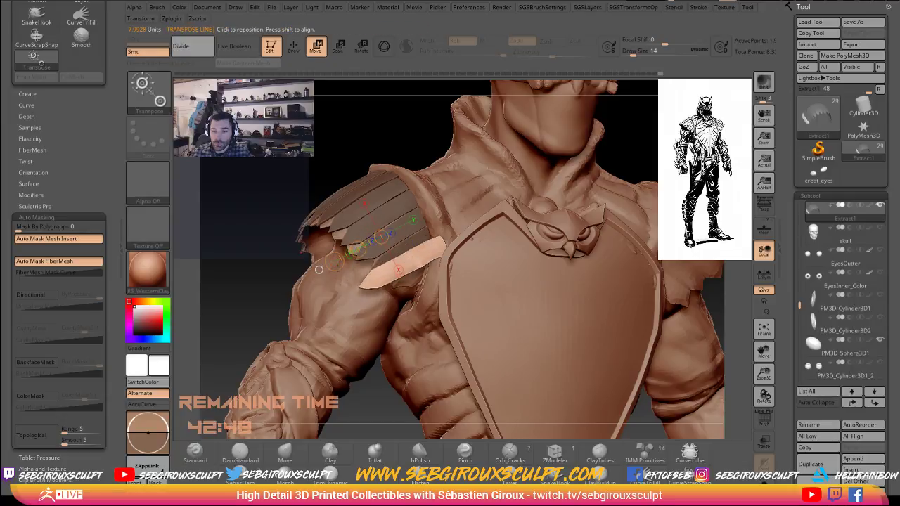
mouse_move(318, 269)
left_mouse_down()
mouse_move(536, 282)
mouse_move(528, 254)
mouse_move(503, 315)
left_mouse_up()
mouse_move(453, 260)
left_mouse_down()
mouse_move(388, 279)
mouse_move(450, 265)
left_mouse_up()
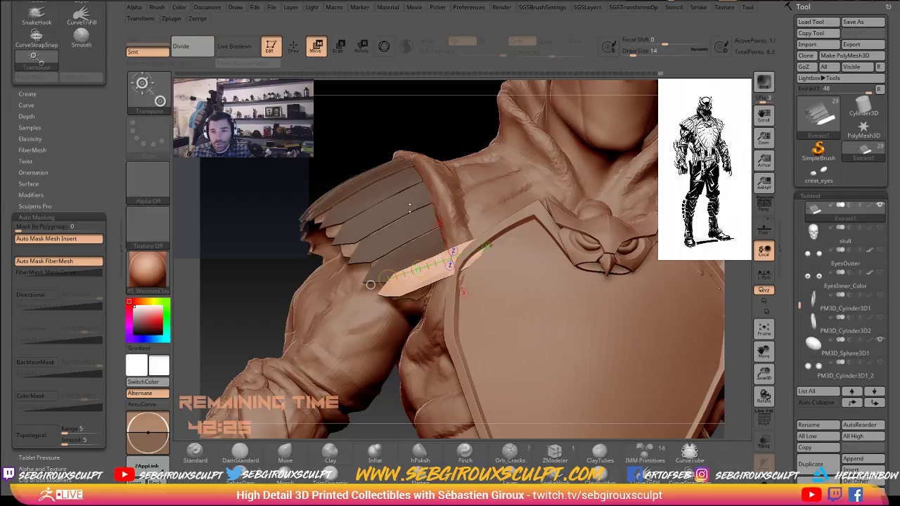
Rotate the front plate and shift it outward from the chest shield until it sits under its neighbour near the armpit.
left_click_drag(284, 174, 278, 180)
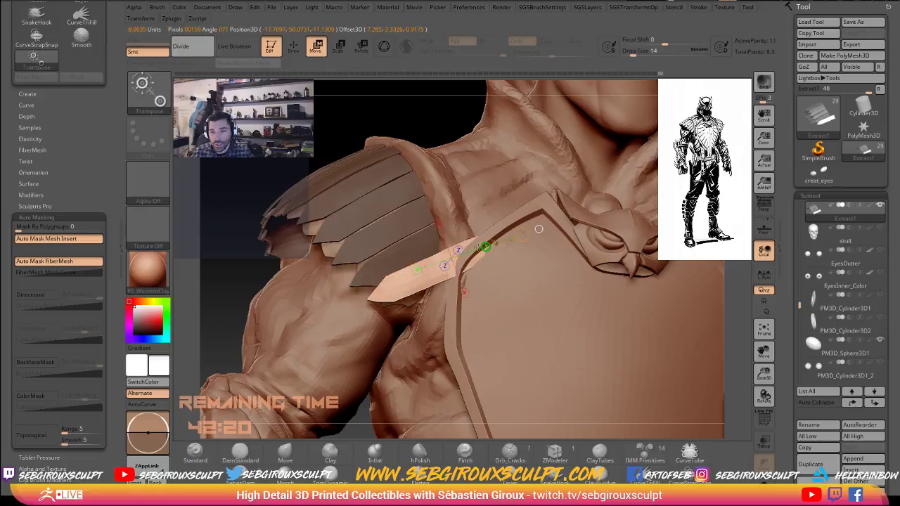
left_click_drag(475, 266, 377, 304)
key("r")
left_click_drag(225, 279, 284, 204)
key("w")
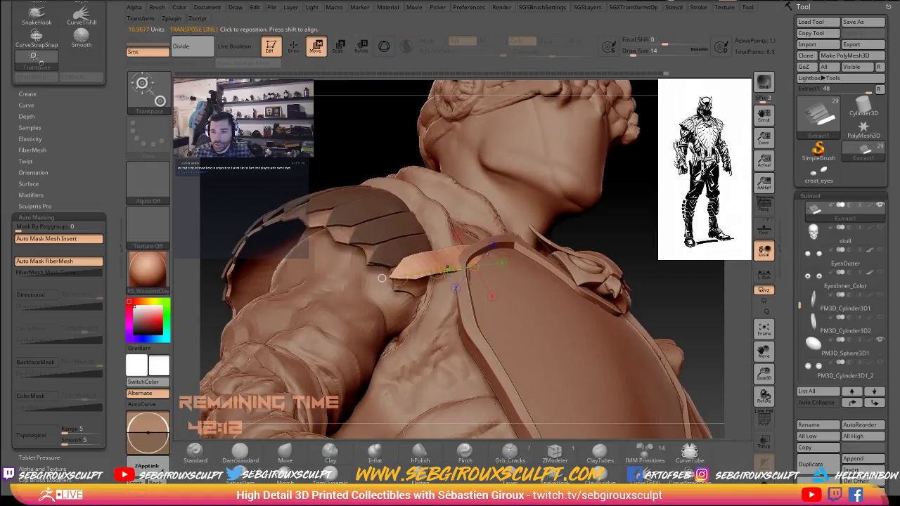
left_click_drag(437, 271, 382, 277)
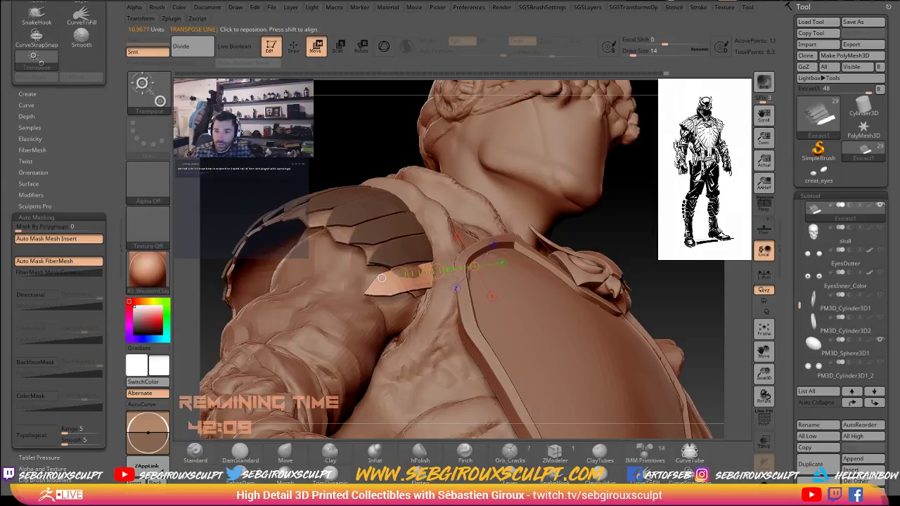
left_click_drag(268, 190, 241, 243)
left_click_drag(464, 263, 423, 276)
Fine-tune the lowest front plate's rotation with new Transpose lines so its angle follows the plates above it.
key("r")
key("w")
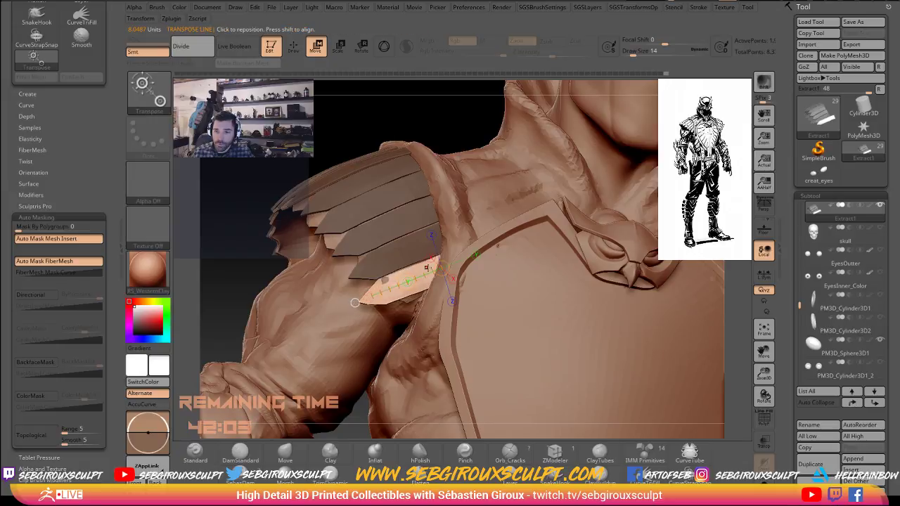
key("r")
left_click_drag(355, 302, 422, 227)
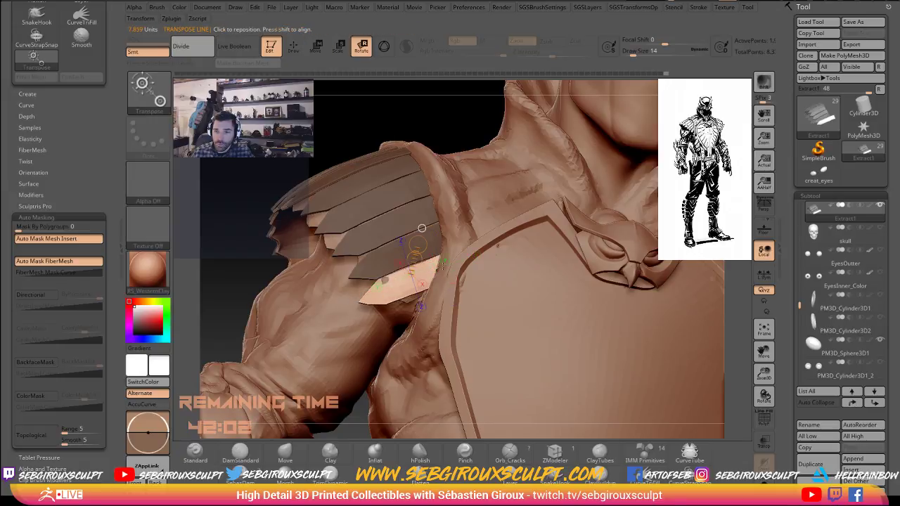
left_click_drag(440, 270, 368, 298)
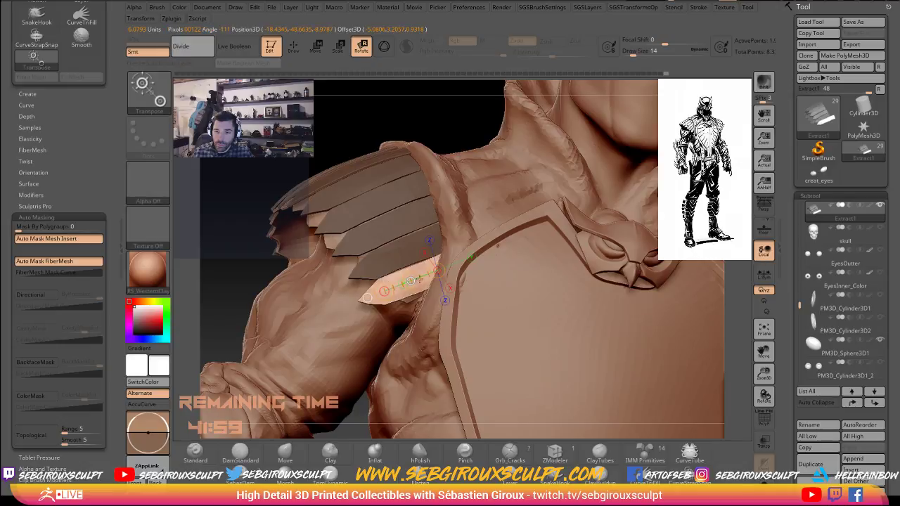
Tuck the lowest front plate's upper end beneath the shoulder rim using the Move brush at draw sizes 62 and 31.
key("q")
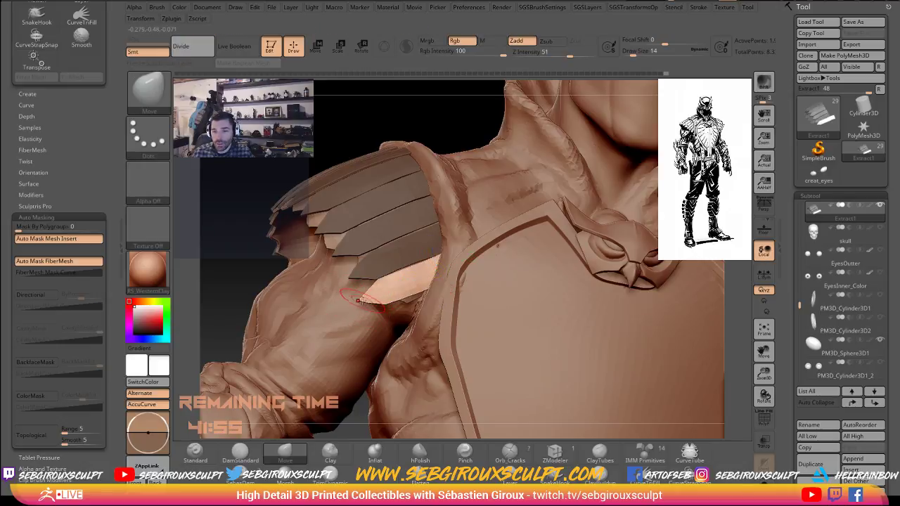
left_click_drag(216, 276, 264, 254, "alt")
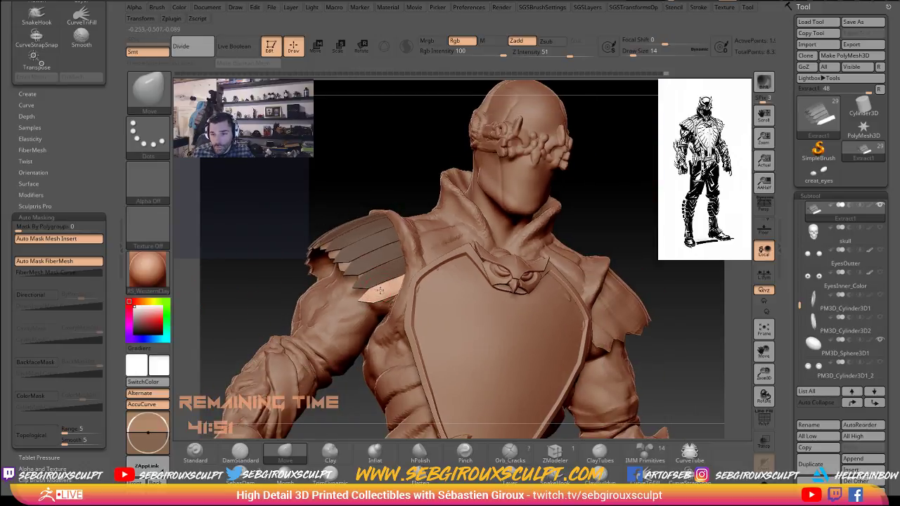
key("space")
left_click_drag(419, 303, 427, 306)
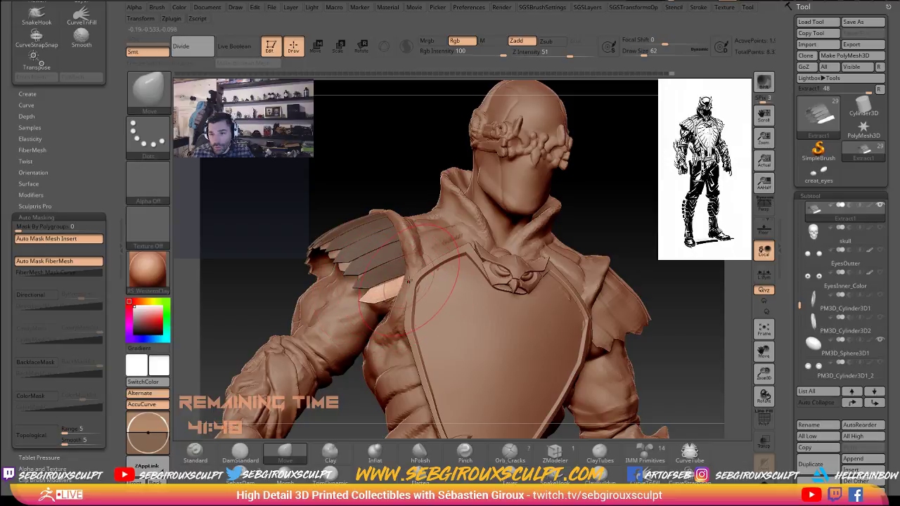
key("space")
left_click_drag(404, 287, 385, 287)
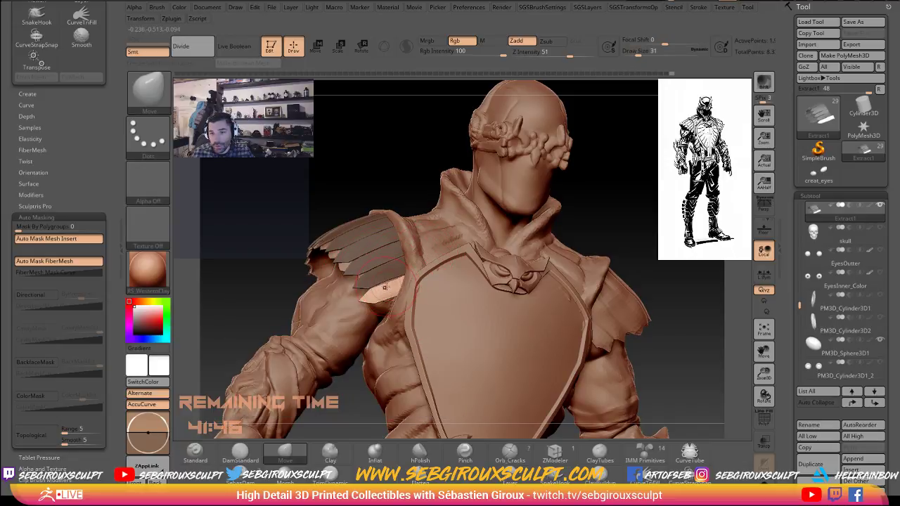
left_click_drag(656, 242, 317, 179)
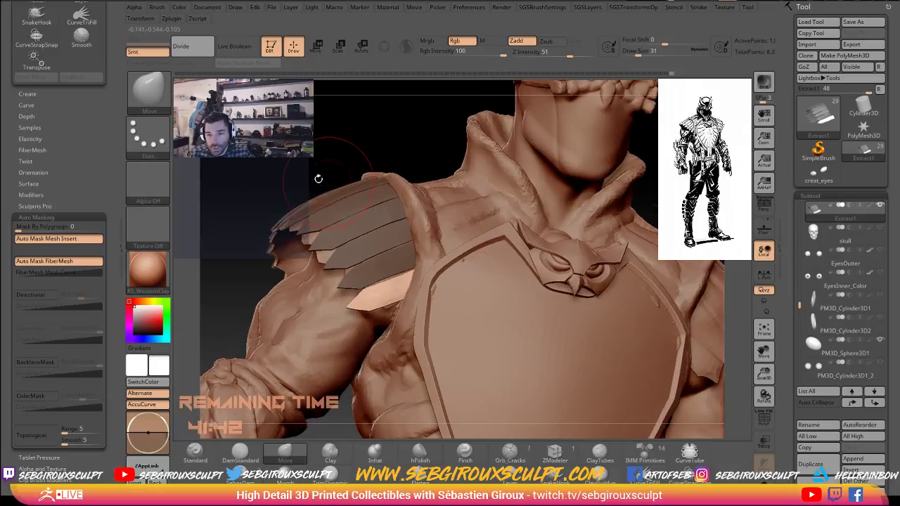
Clear the plate mask and fit the rear shoulder plates against the rim using the Move brush at draw size 23.
left_click(255, 163, "ctrl")
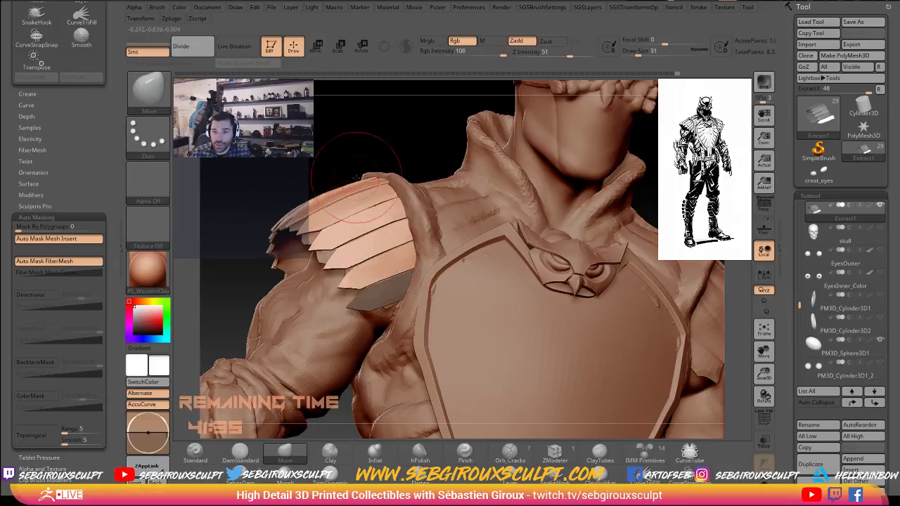
mouse_move(384, 151)
left_mouse_down()
mouse_move(372, 136)
mouse_move(366, 181)
mouse_move(399, 197)
mouse_move(412, 169)
mouse_move(456, 247)
mouse_move(422, 243)
left_mouse_up()
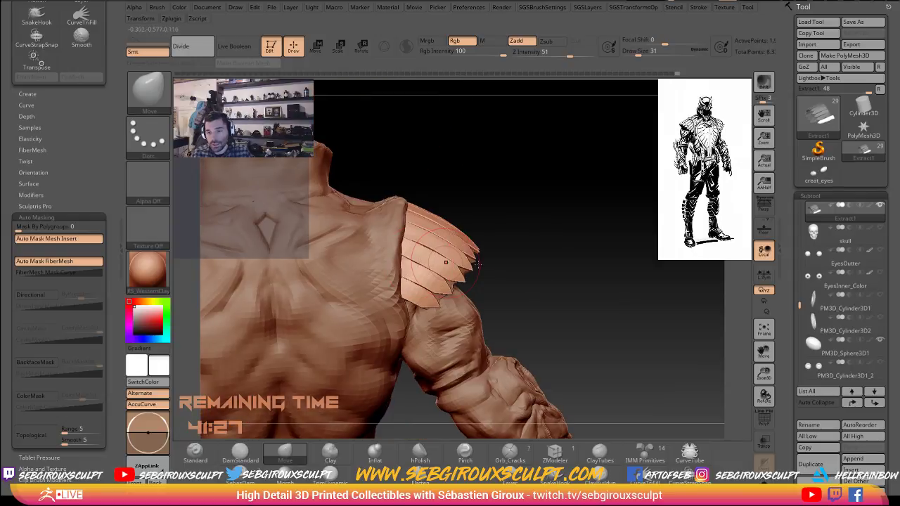
mouse_move(525, 252)
left_mouse_down()
mouse_move(500, 223)
mouse_move(537, 181)
mouse_move(550, 184)
mouse_move(542, 125)
left_mouse_up()
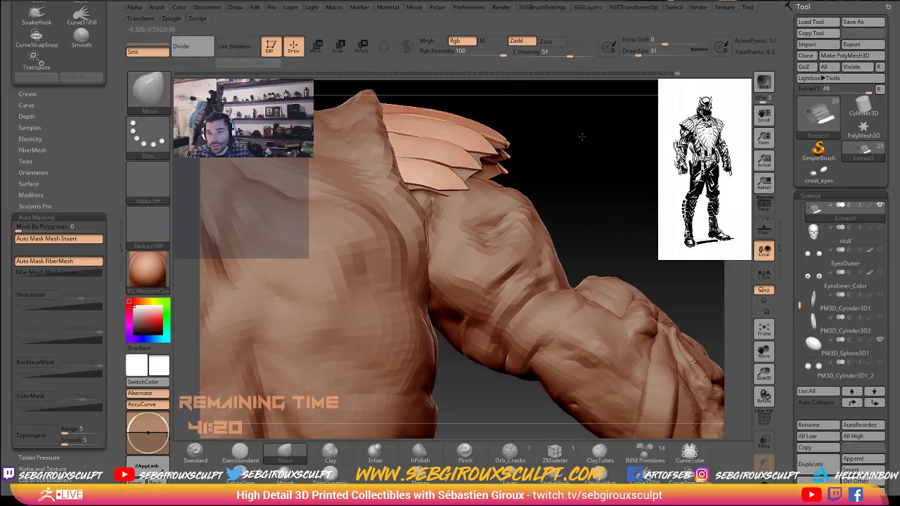
left_click_drag(638, 137, 644, 158, "alt")
left_click_drag(401, 121, 400, 166, "alt")
key("space")
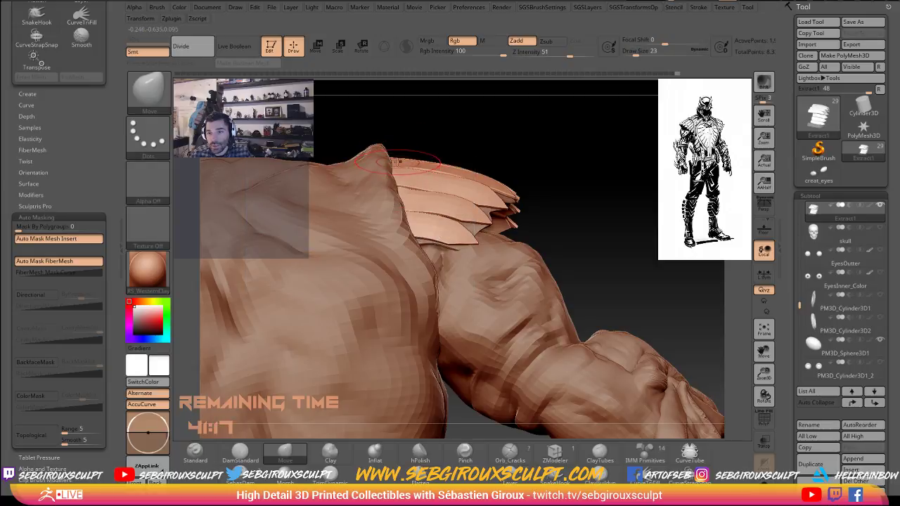
left_click_drag(534, 162, 400, 186)
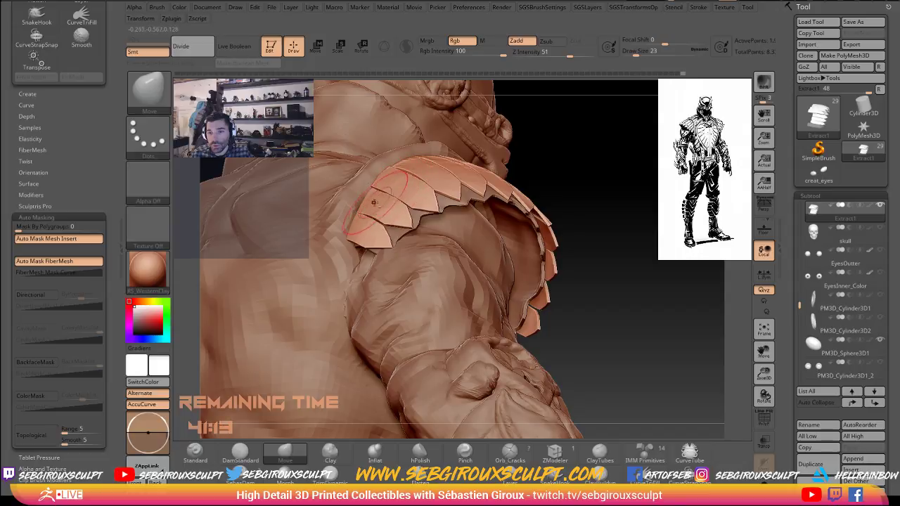
left_click_drag(592, 165, 583, 141)
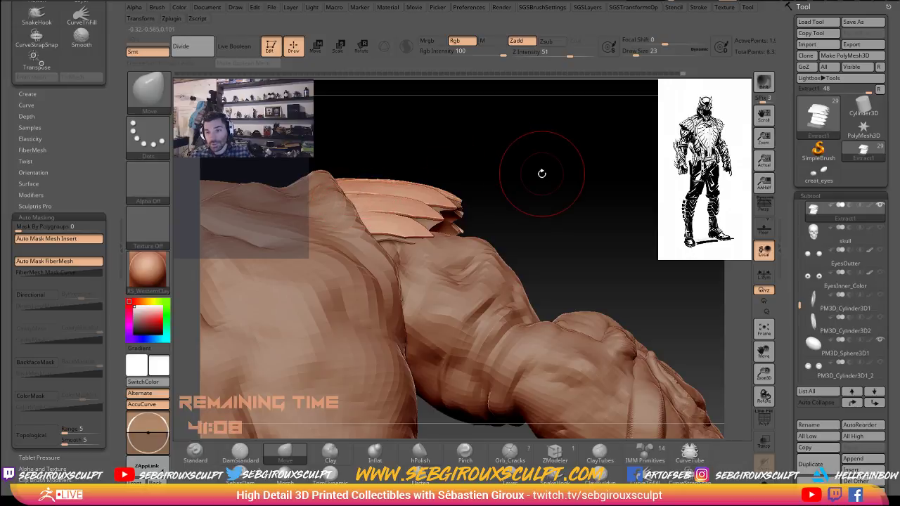
left_click_drag(541, 173, 661, 211)
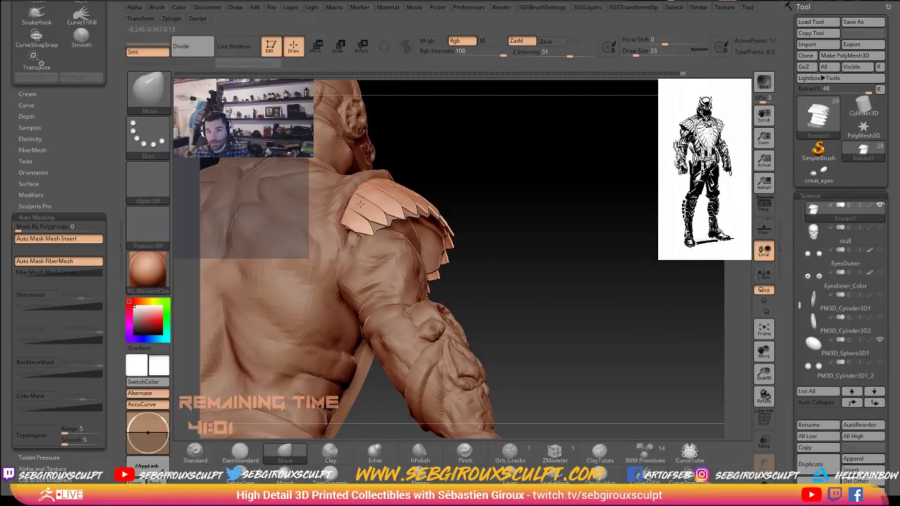
Adjust the overall curve of the shoulder plates with the Move brush at draw size 54, checking from side and front.
key("space")
left_click(355, 202)
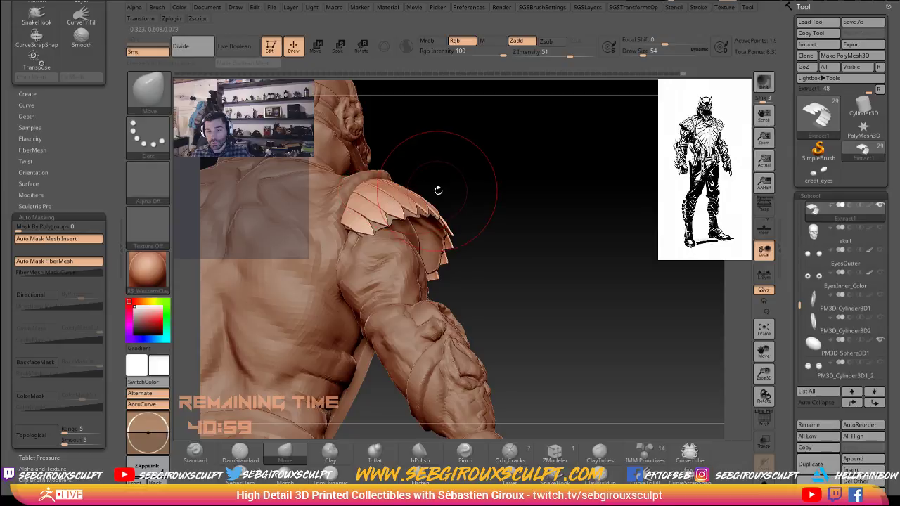
left_click_drag(416, 187, 540, 243)
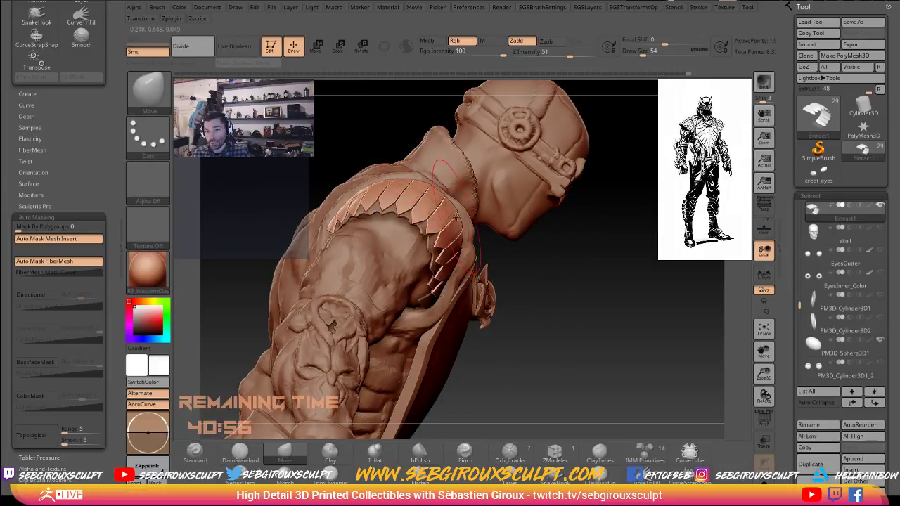
mouse_move(532, 255)
left_mouse_down()
mouse_move(465, 165)
mouse_move(465, 219)
left_mouse_up()
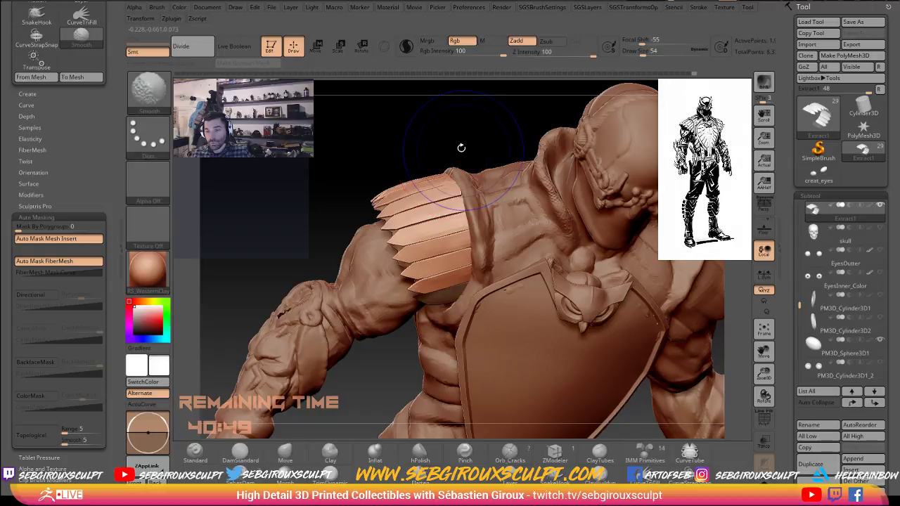
Reposition and rotate the whole plate cluster with Transpose, judging its silhouette against the full figure.
mouse_move(459, 147)
left_mouse_down()
mouse_move(402, 162)
mouse_move(319, 254)
mouse_move(302, 231)
mouse_move(289, 232)
left_mouse_up()
mouse_move(309, 293)
left_mouse_down("alt")
mouse_move(292, 262)
mouse_move(321, 266)
mouse_move(311, 267)
left_mouse_up("alt")
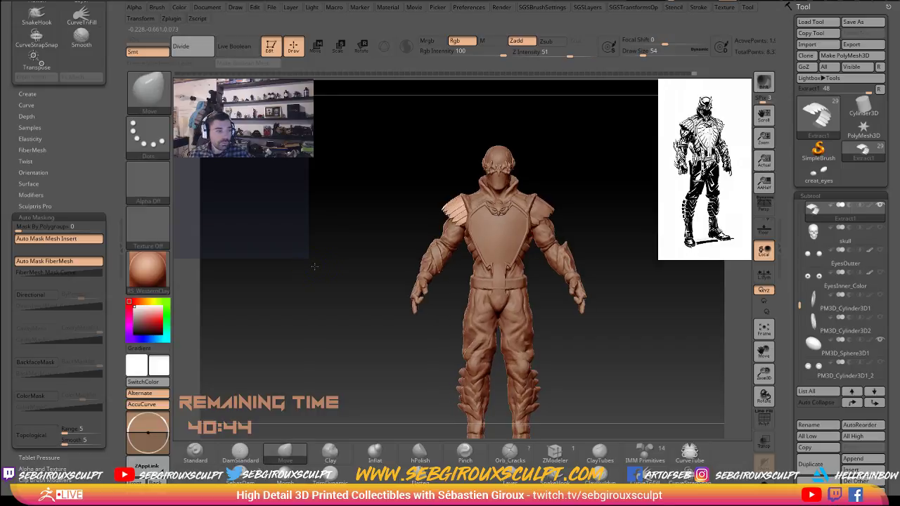
key("plus")
key("w")
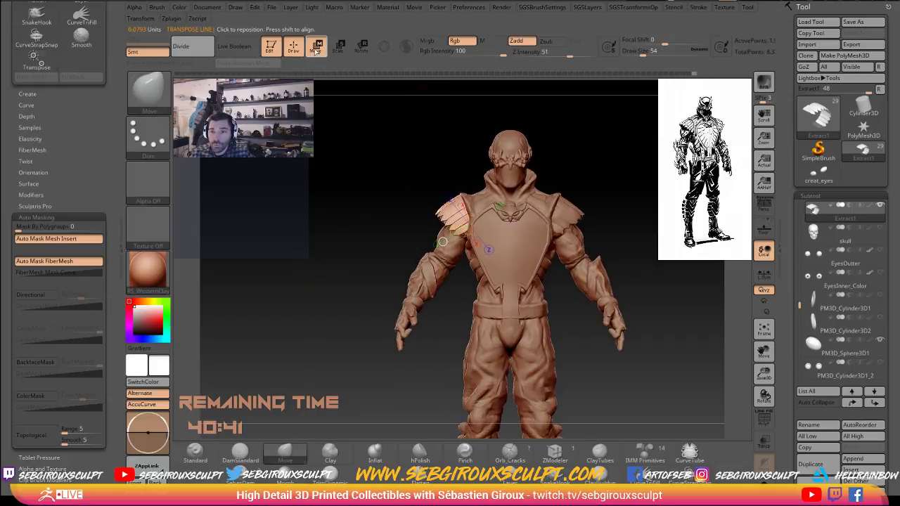
left_click_drag(464, 213, 435, 233)
key("r")
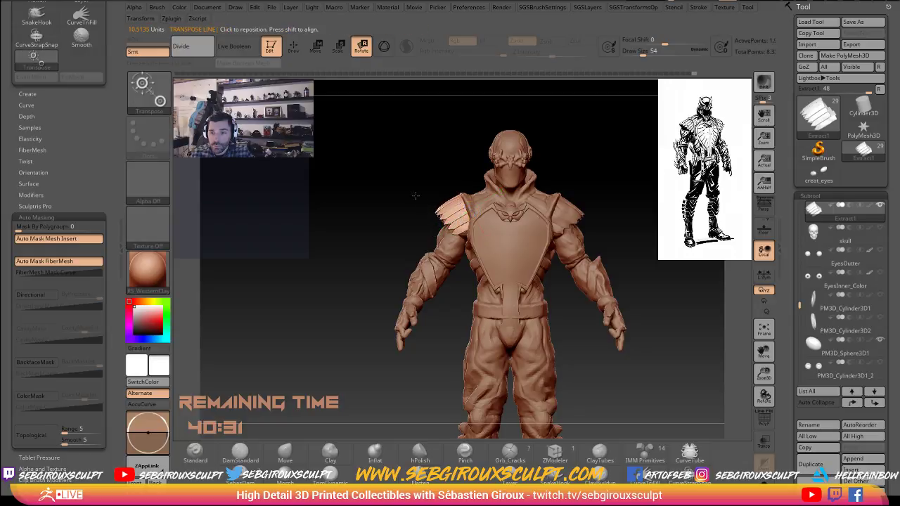
Switch to the body subtool and reshape the shoulder rim beside the plates with the Move brush at draw size 74.
left_click_drag(422, 201, 431, 227, "alt")
key("q")
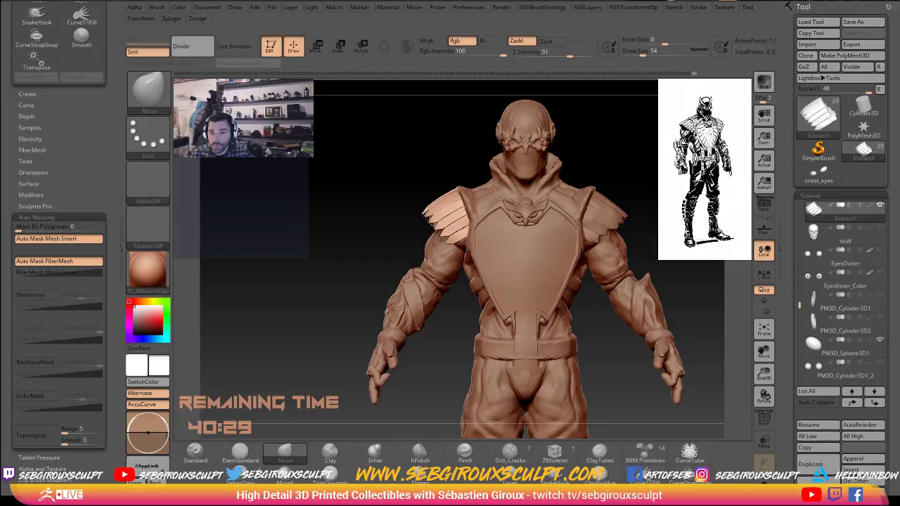
key("space")
left_click_drag(452, 194, 469, 192)
left_click(476, 199, "alt")
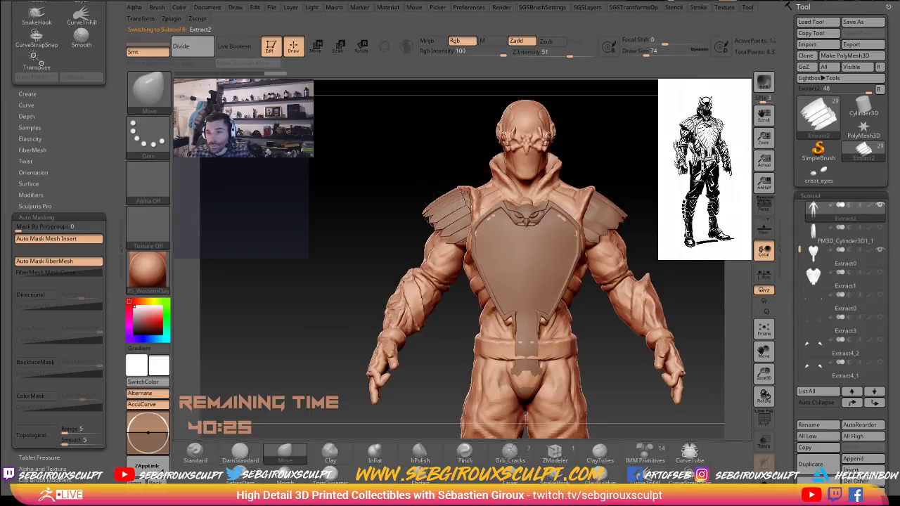
mouse_move(452, 173)
left_mouse_down()
mouse_move(469, 182)
mouse_move(456, 187)
left_mouse_up()
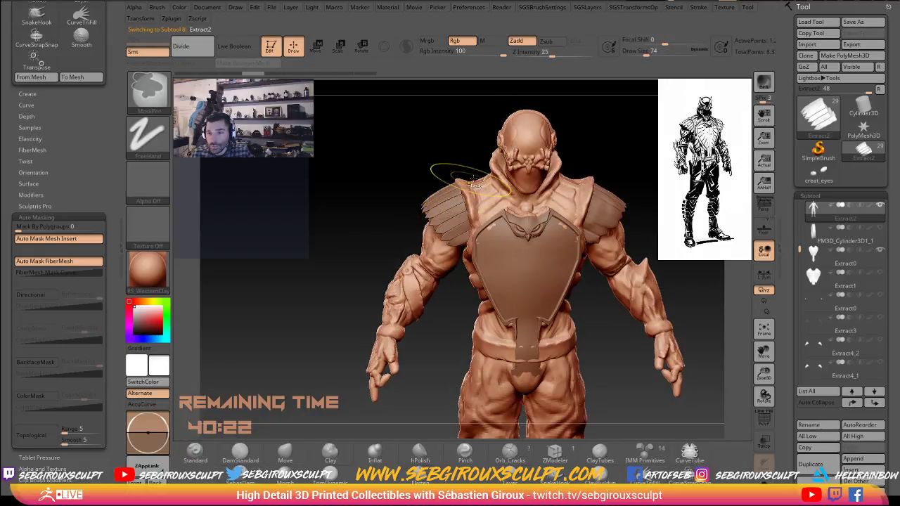
left_click_drag(453, 161, 465, 197)
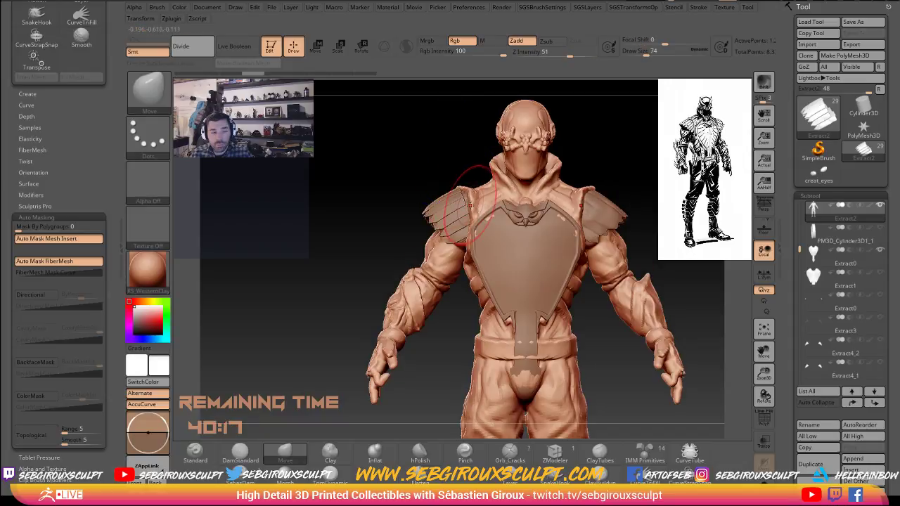
Refine the body's shoulder rim around the plates from the front and above using the Move brush at draw sizes 56 and 31.
key("space")
mouse_move(476, 216)
left_mouse_down()
mouse_move(464, 199)
mouse_move(480, 203)
mouse_move(463, 183)
left_mouse_up()
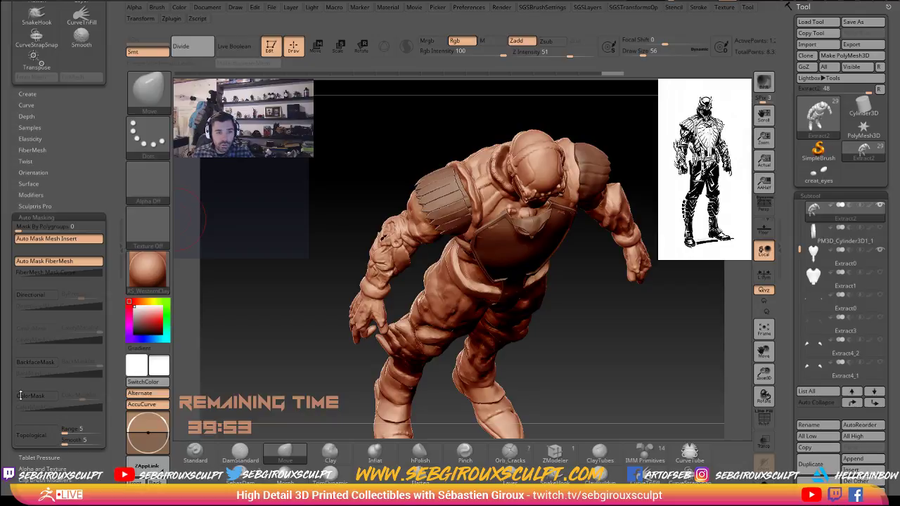
mouse_move(334, 225)
left_mouse_down()
mouse_move(345, 221)
mouse_move(312, 239)
left_mouse_up()
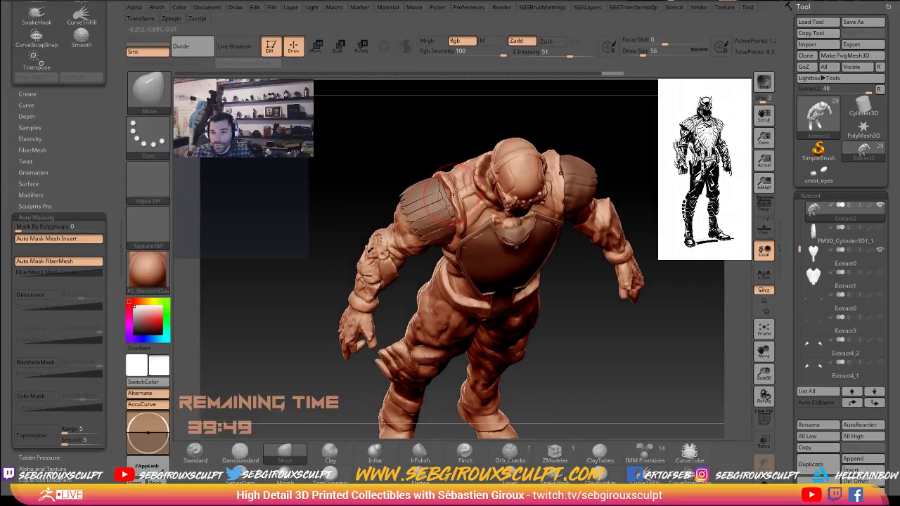
key("space")
left_click_drag(459, 203, 456, 201)
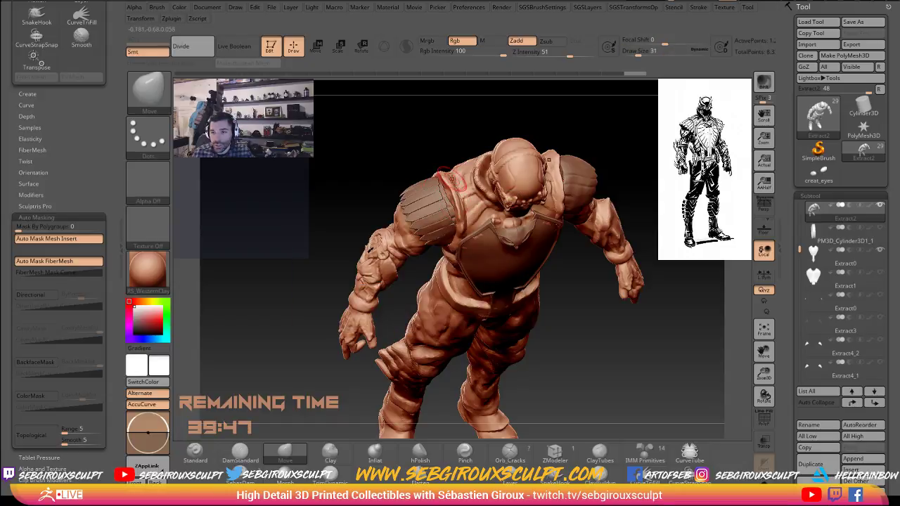
Smooth the body's shoulder rim behind and above the plates with the Smooth brush at draw size 31.
left_click_drag(331, 229, 336, 310)
left_click_drag(332, 200, 337, 233)
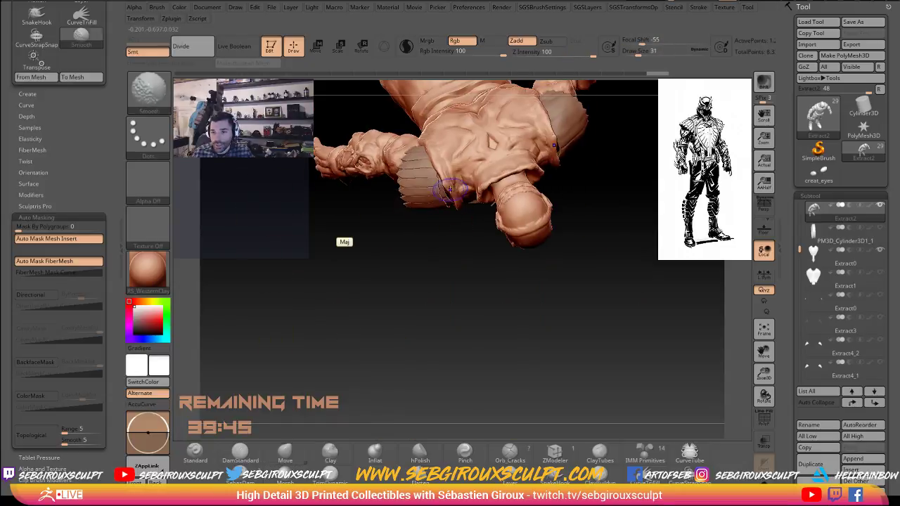
left_click_drag(457, 191, 450, 193, "shift")
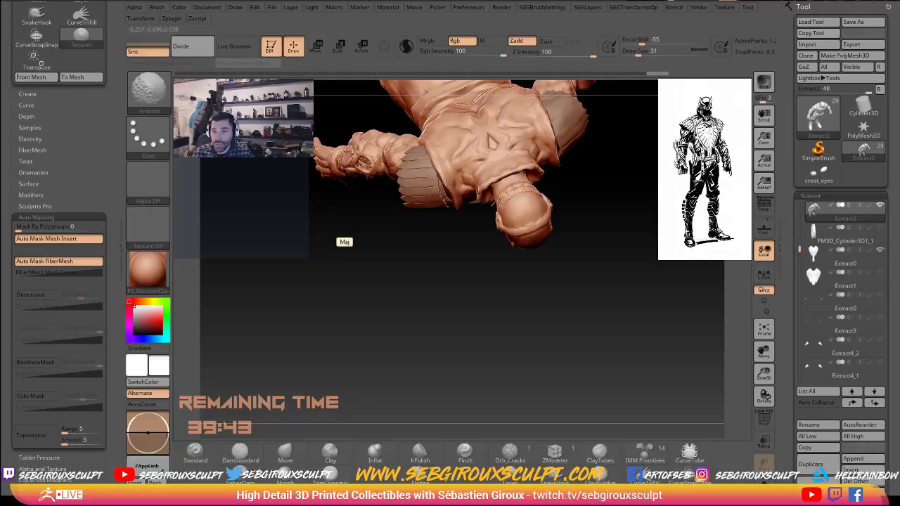
left_click_drag(436, 162, 447, 184, "shift")
left_click_drag(438, 263, 419, 129)
left_click_drag(447, 210, 457, 197, "shift")
mouse_move(424, 157)
left_mouse_down()
mouse_move(362, 155)
mouse_move(345, 165)
mouse_move(376, 171)
mouse_move(360, 173)
left_mouse_up()
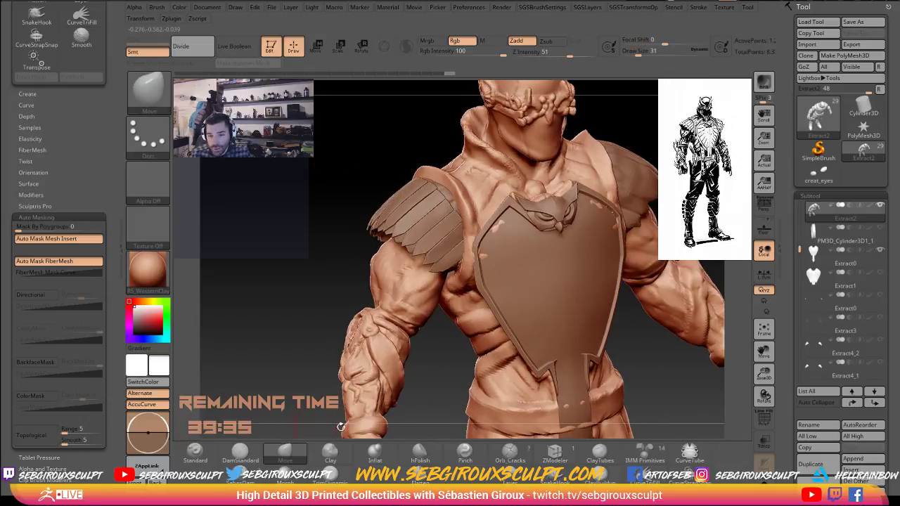
Flatten and crisp the shoulder rim along the plates with the hPolish brush at draw size 31, working from the side and front.
left_click(420, 452)
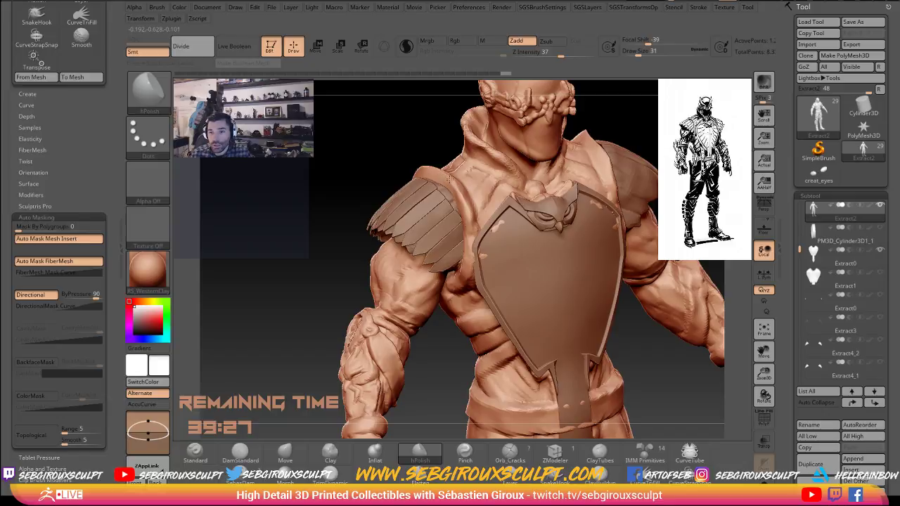
mouse_move(396, 147)
left_mouse_down()
mouse_move(457, 166)
mouse_move(479, 204)
left_mouse_up()
left_click_drag(410, 156, 404, 158)
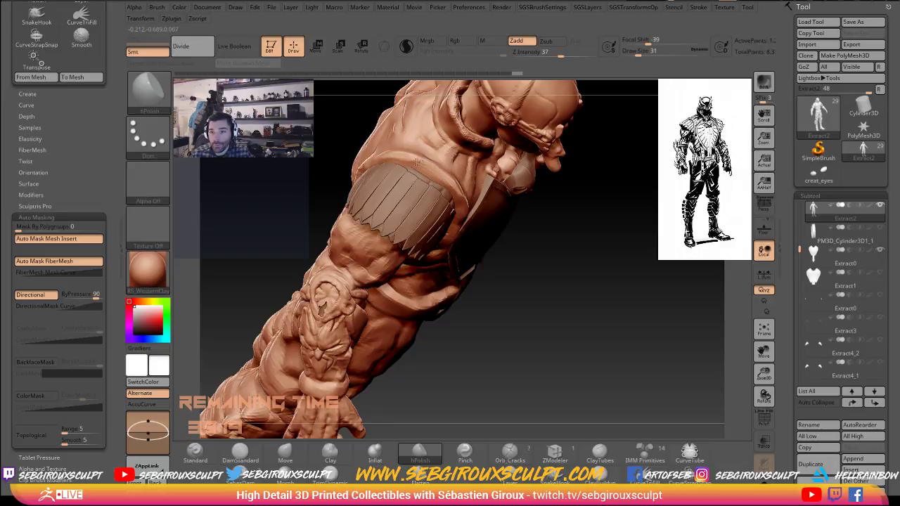
left_click_drag(433, 166, 437, 169)
left_click_drag(558, 249, 472, 222)
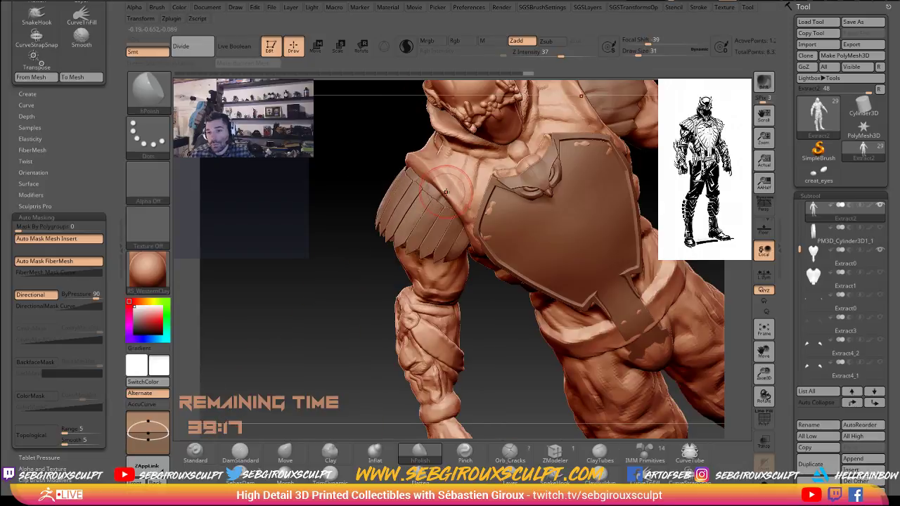
left_click_drag(451, 185, 447, 194)
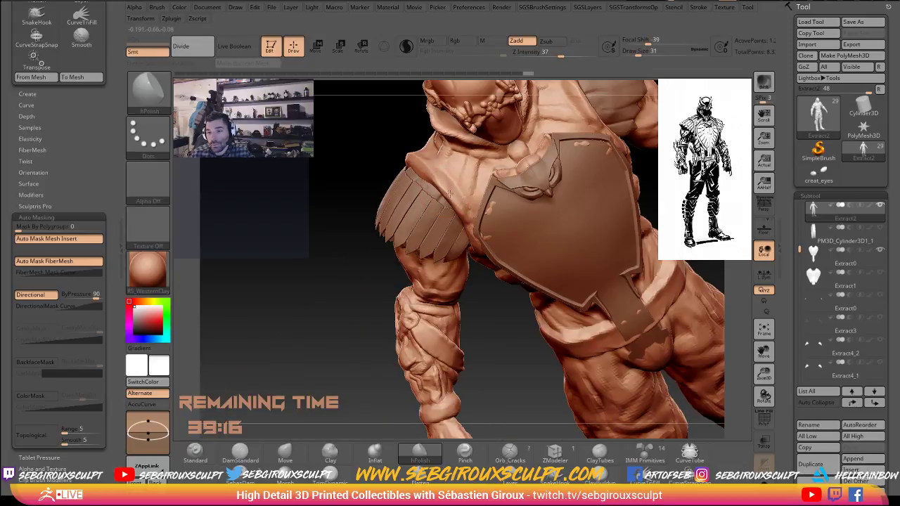
left_click_drag(451, 195, 434, 172)
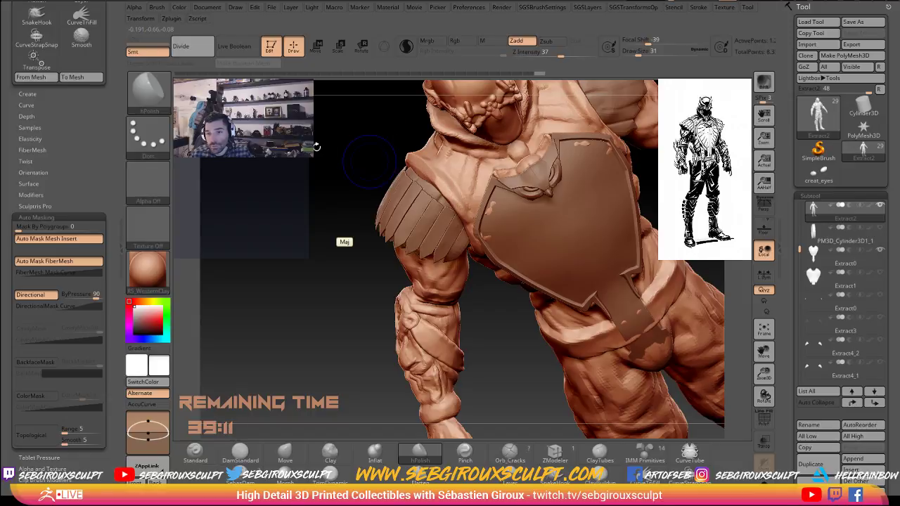
Polish the cloth between shoulder rim and collar with hPolish, and carve it with ClayTubes at draw size 31.
left_click_drag(316, 159, 325, 189, "shift")
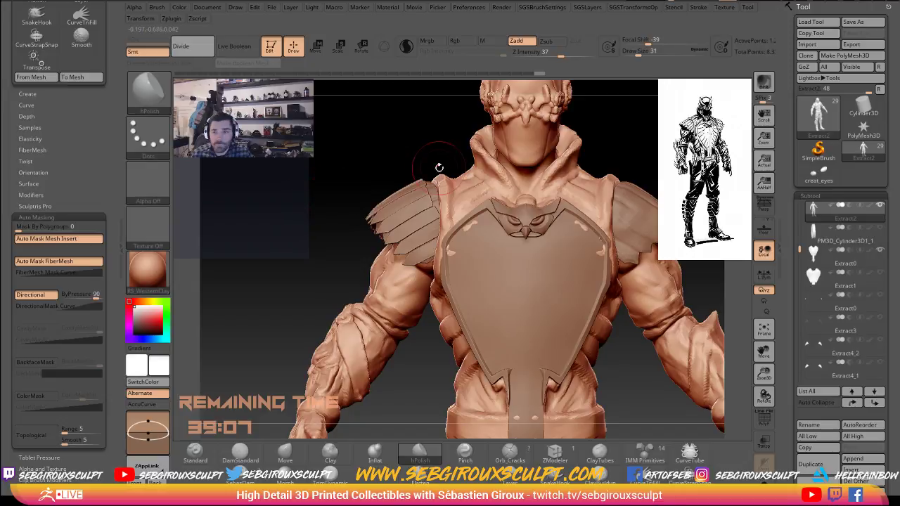
left_click_drag(484, 169, 457, 173)
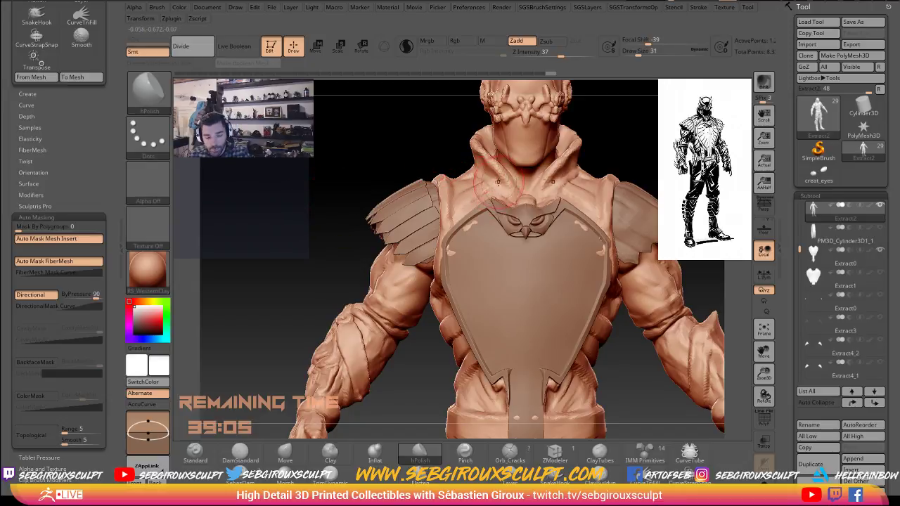
key("b")
key("c")
key("t")
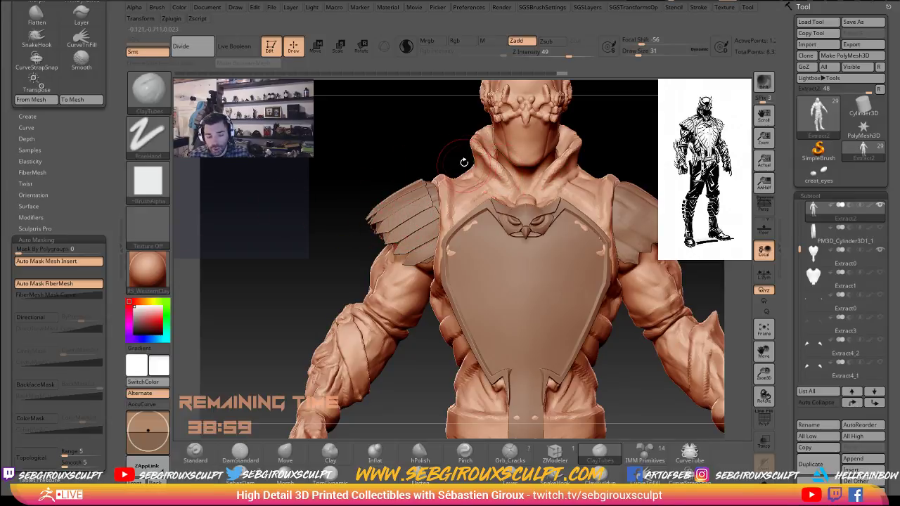
mouse_move(498, 173)
left_mouse_down("alt")
mouse_move(503, 185)
mouse_move(486, 162)
mouse_move(509, 168)
mouse_move(485, 159)
left_mouse_up("alt")
Set the Move brush to draw size 17 and examine the collar, head and shoulders from front and three-quarter views.
key("b")
key("m")
key("v")
key("space")
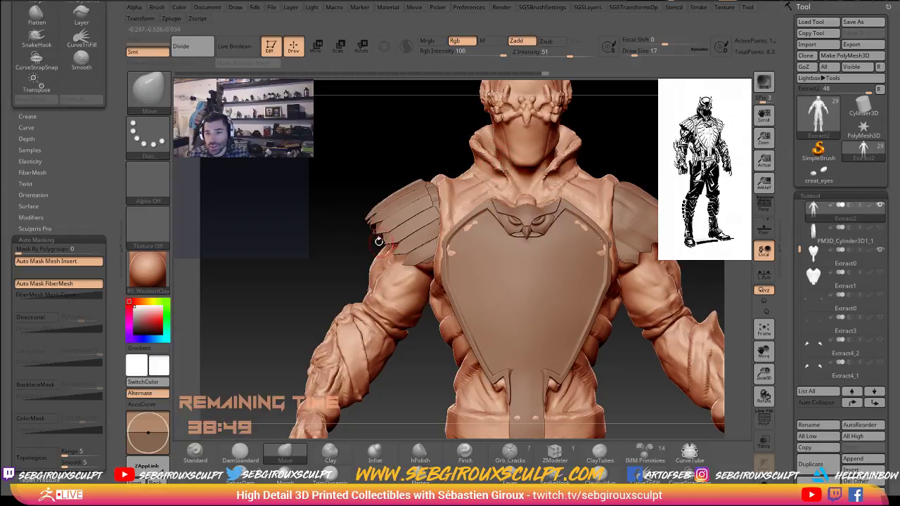
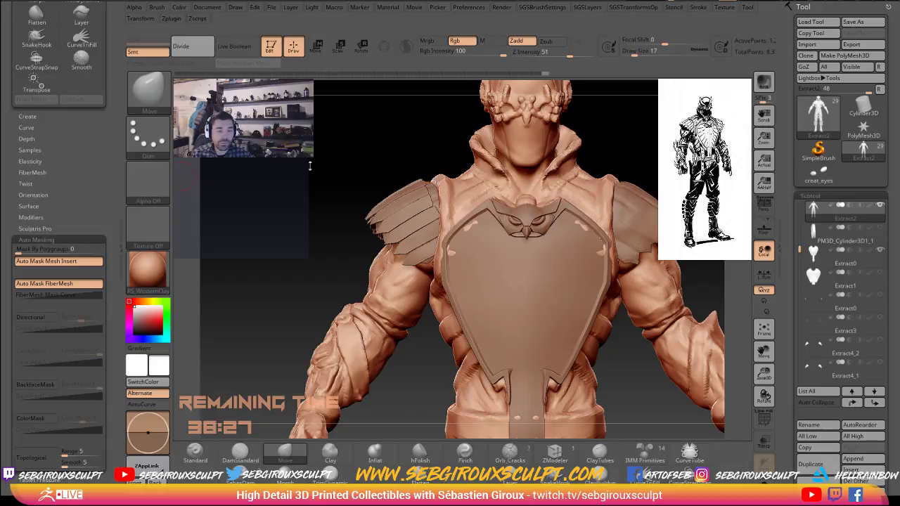
left_click_drag(658, 121, 665, 117)
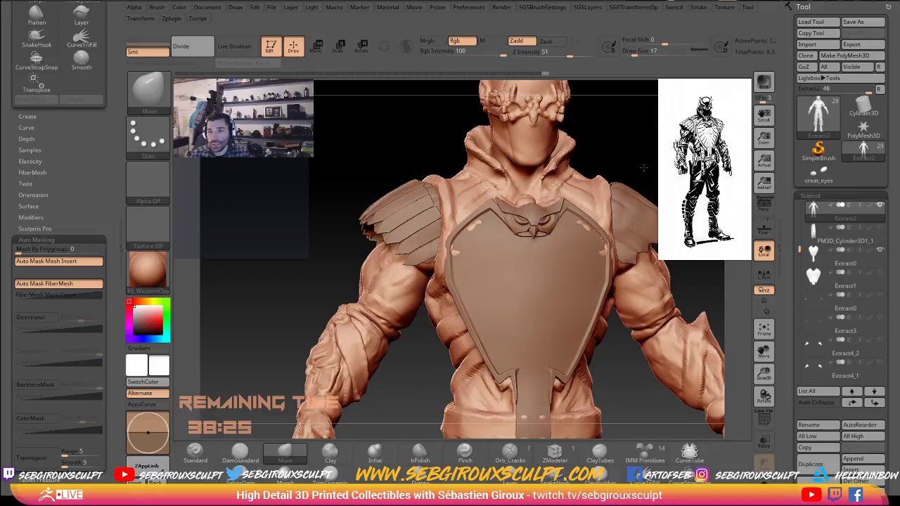
left_click_drag(643, 168, 610, 243, "alt")
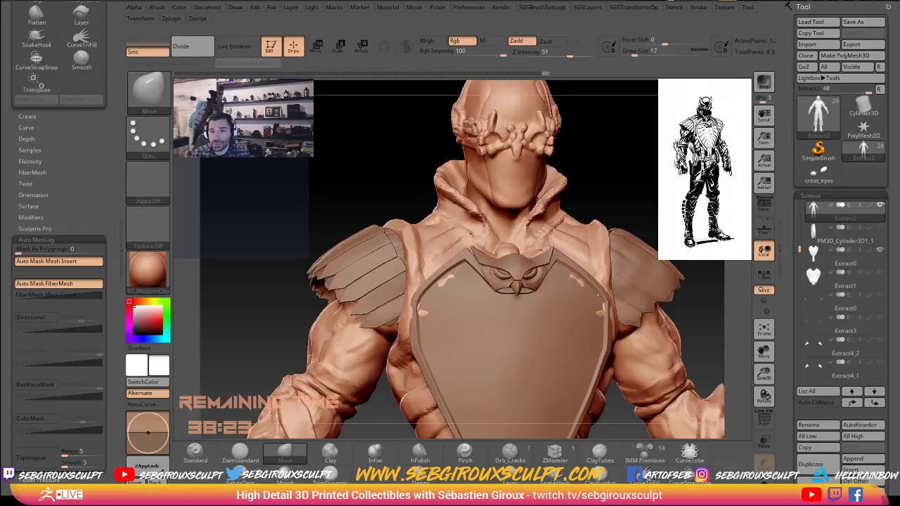
mouse_move(657, 105)
left_mouse_down("alt")
mouse_move(664, 140)
mouse_move(643, 168)
mouse_move(453, 149)
left_mouse_up("alt")
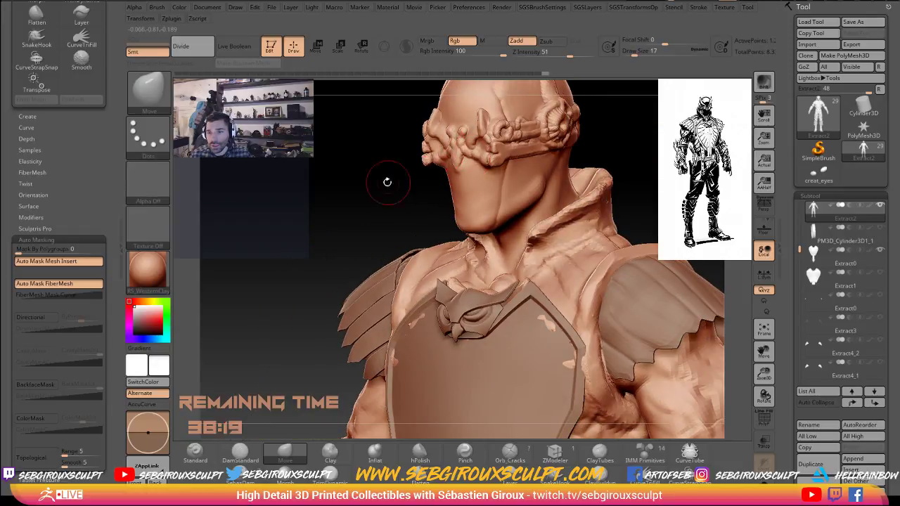
left_click_drag(368, 176, 613, 187)
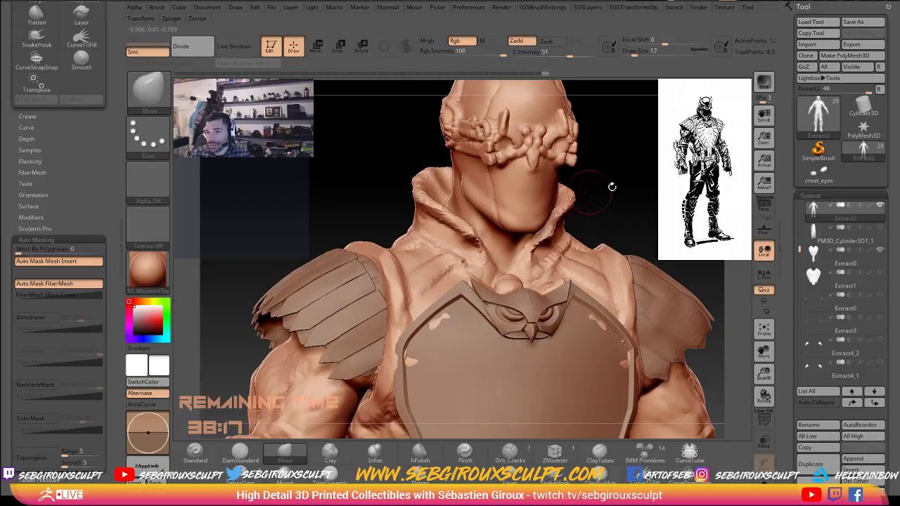
mouse_move(358, 181)
left_mouse_down()
mouse_move(387, 181)
mouse_move(355, 180)
mouse_move(369, 207)
left_mouse_up()
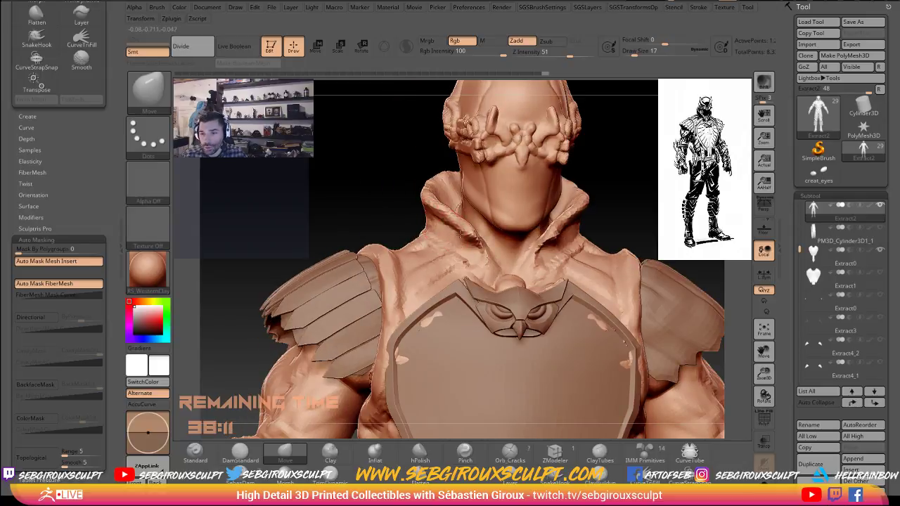
Build up the cloth between the collar and shoulder rim with ClayTubes, setting the draw size to 27.
key("b")
key("c")
key("t")
mouse_move(471, 246)
left_mouse_down()
mouse_move(431, 205)
mouse_move(445, 212)
mouse_move(449, 224)
mouse_move(439, 227)
left_mouse_up()
key("space")
Check the body's polygroups with PolyFrame and try to isolate the head and collar area by polygroup.
left_click(768, 419)
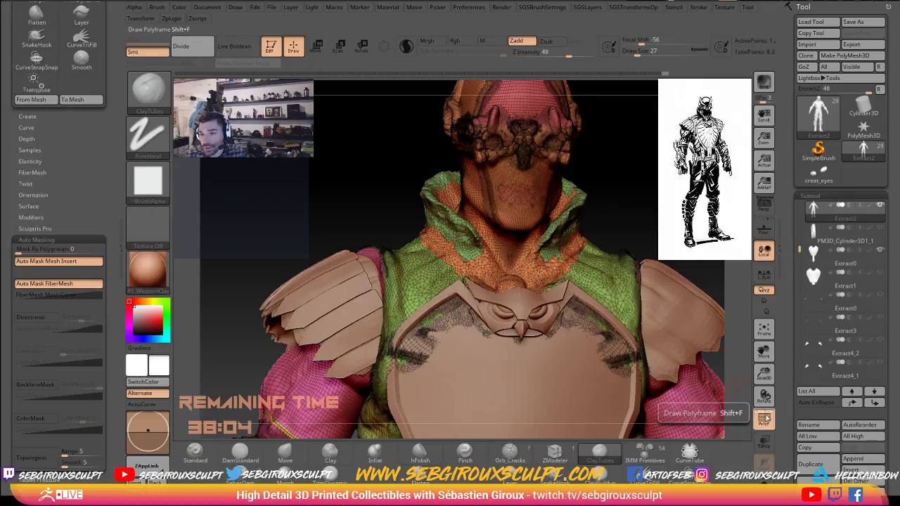
left_click(772, 418)
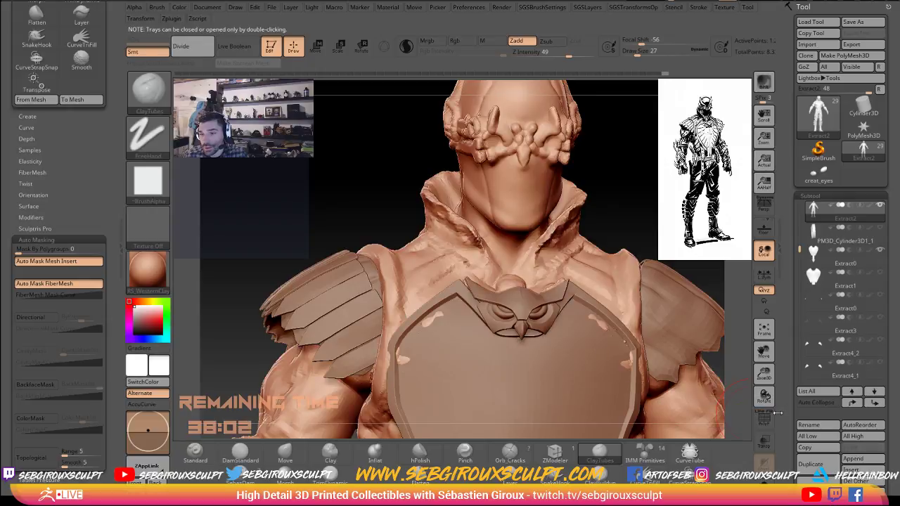
left_click(770, 419)
left_click(770, 419)
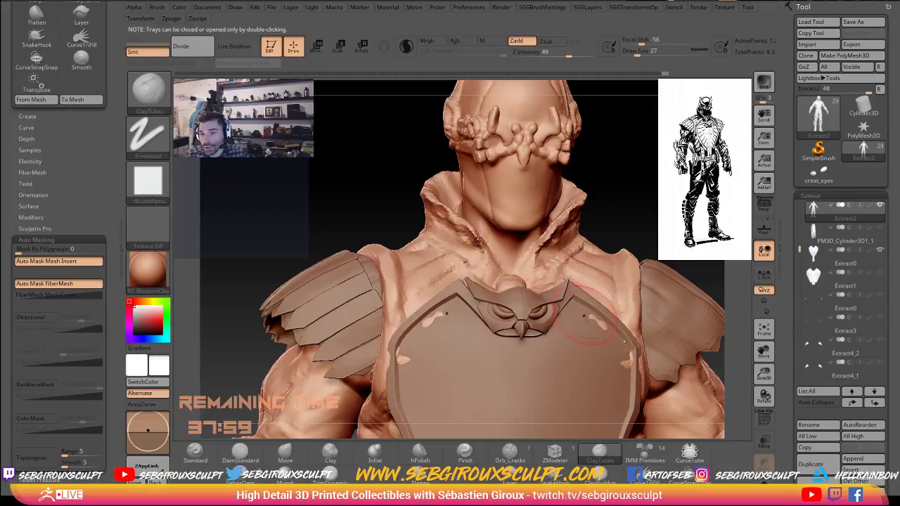
left_click(486, 213, "ctrl+shift")
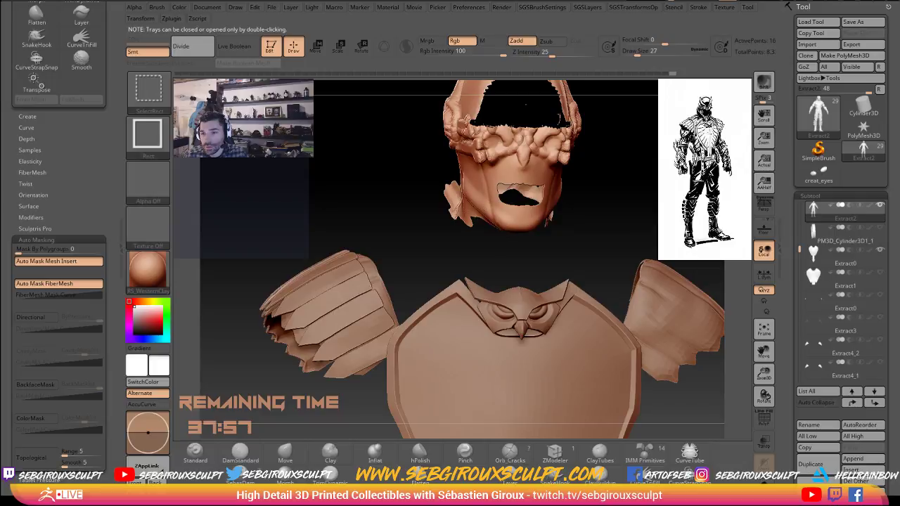
left_click(495, 242, "ctrl+shift")
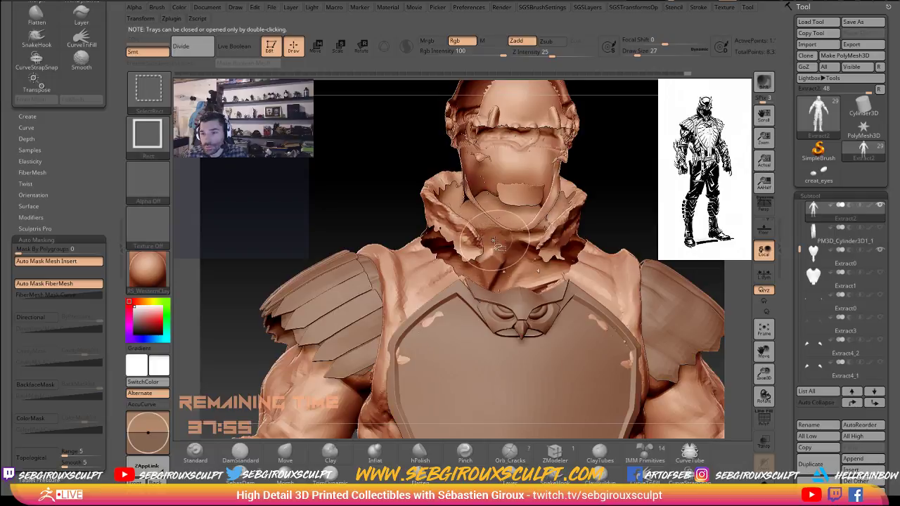
left_click(651, 164, "ctrl+shift")
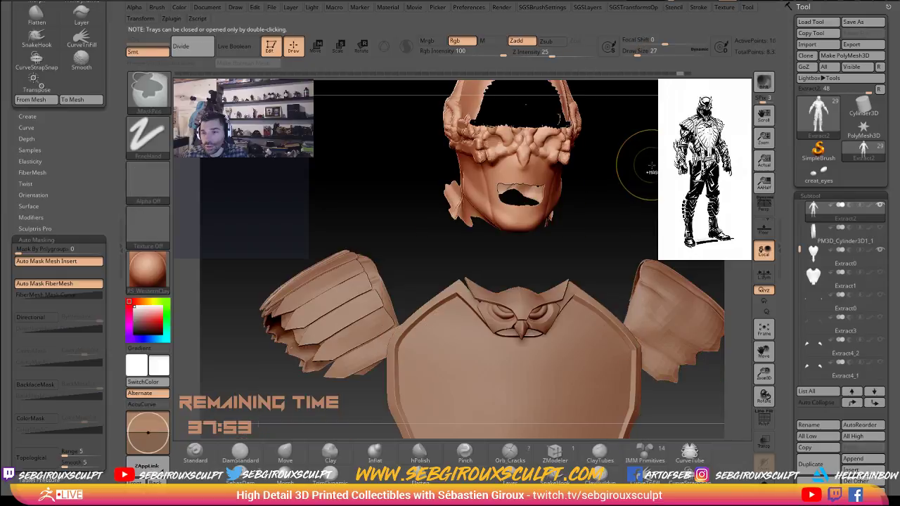
left_click(653, 172, "ctrl+shift")
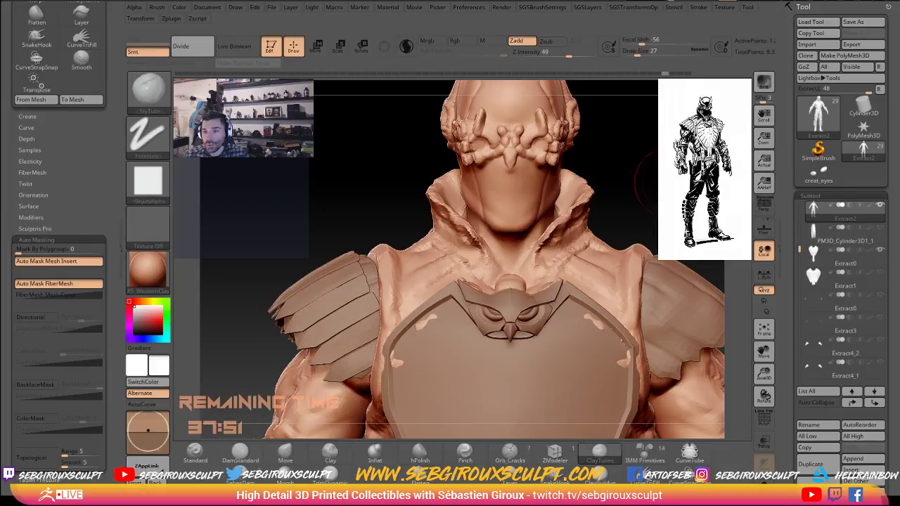
Isolate the body's head, collar and upper shoulders, and show only this subtool in Solo mode.
mouse_move(655, 225)
left_mouse_down("alt")
mouse_move(630, 150)
mouse_move(639, 192)
left_mouse_up("alt")
mouse_move(406, 112)
left_mouse_down("ctrl")
mouse_move(553, 278)
mouse_move(622, 314)
left_mouse_up("ctrl")
key("b")
key("c")
key("t")
mouse_move(367, 117)
left_mouse_down("ctrl+shift")
mouse_move(522, 221)
mouse_move(612, 303)
mouse_move(621, 299)
left_mouse_up("ctrl+shift")
left_click(765, 483)
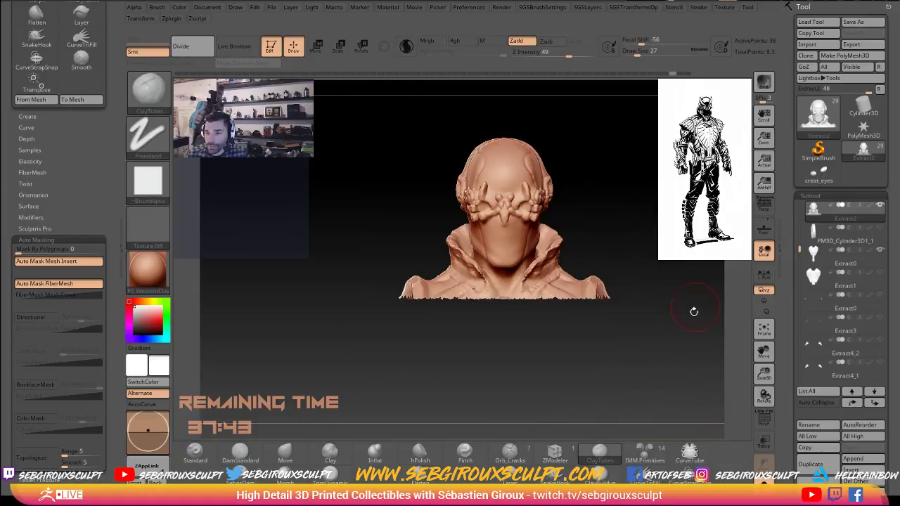
Mask the lower face and the rest of the head above the collar, working from the front and side.
mouse_move(694, 311)
left_mouse_down("alt")
mouse_move(594, 383)
mouse_move(654, 388)
left_mouse_up("alt")
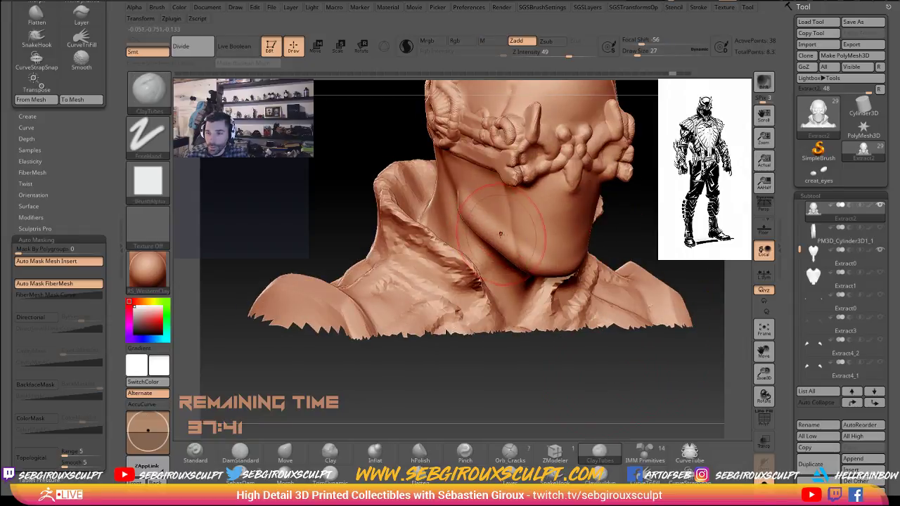
mouse_move(487, 208)
left_mouse_down("ctrl")
mouse_move(505, 218)
mouse_move(489, 207)
mouse_move(587, 197)
mouse_move(573, 189)
left_mouse_up("ctrl")
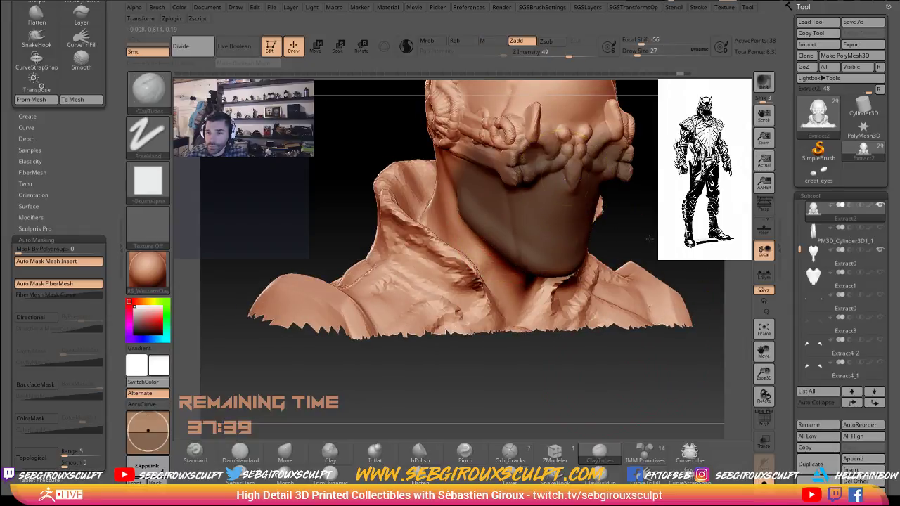
mouse_move(658, 281)
left_mouse_down("alt")
mouse_move(628, 366)
mouse_move(693, 310)
mouse_move(735, 345)
mouse_move(707, 334)
left_mouse_up("alt")
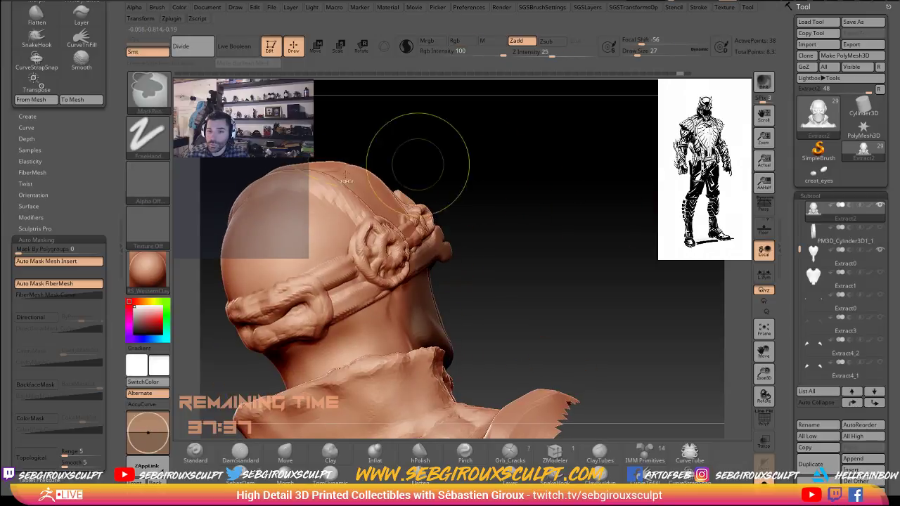
left_click_drag(476, 128, 453, 137)
left_click_drag(453, 137, 541, 155, "alt")
left_click_drag(230, 155, 586, 323, "ctrl")
left_click_drag(621, 267, 618, 206, "alt")
left_click_drag(227, 218, 460, 277, "ctrl")
Extend the head mask around the neck inside the collar from beneath, using draw size 14.
mouse_move(614, 262)
left_mouse_down()
mouse_move(651, 144)
mouse_move(672, 133)
mouse_move(652, 143)
mouse_move(662, 132)
left_mouse_up()
key("space")
left_click_drag(485, 201, 480, 202)
key("ctrl")
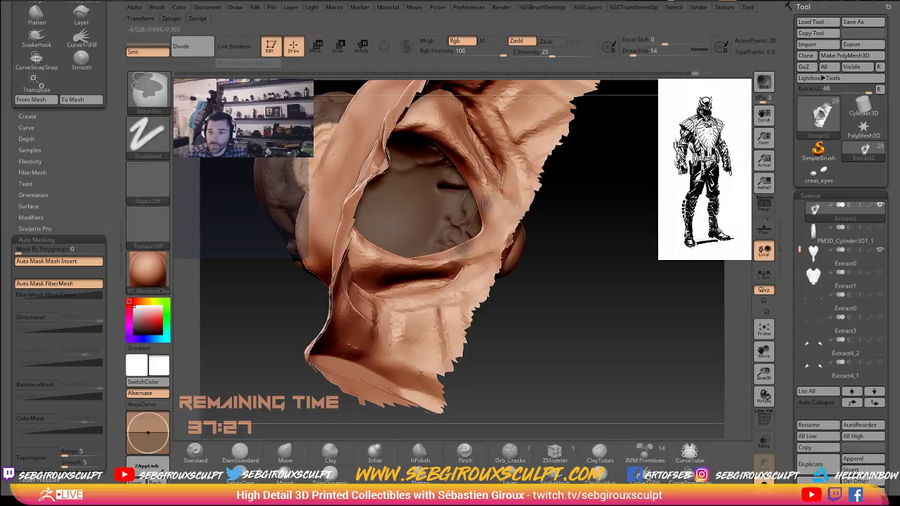
Paint the mask over the lower face, jaw and neck inside the collar opening.
mouse_move(615, 254)
left_mouse_down()
mouse_move(626, 267)
mouse_move(621, 289)
mouse_move(552, 197)
left_mouse_up()
mouse_move(450, 207)
left_mouse_down("ctrl")
mouse_move(422, 229)
mouse_move(431, 225)
left_mouse_up("ctrl")
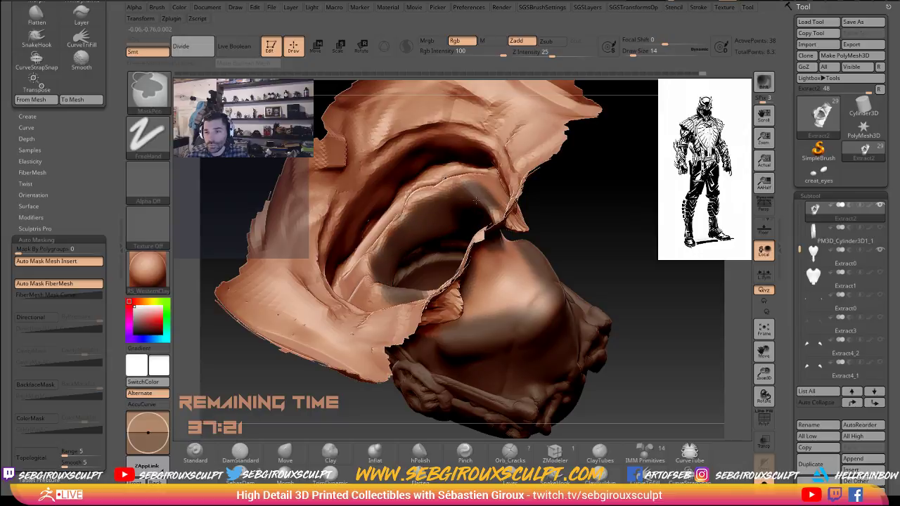
left_click_drag(618, 236, 587, 239)
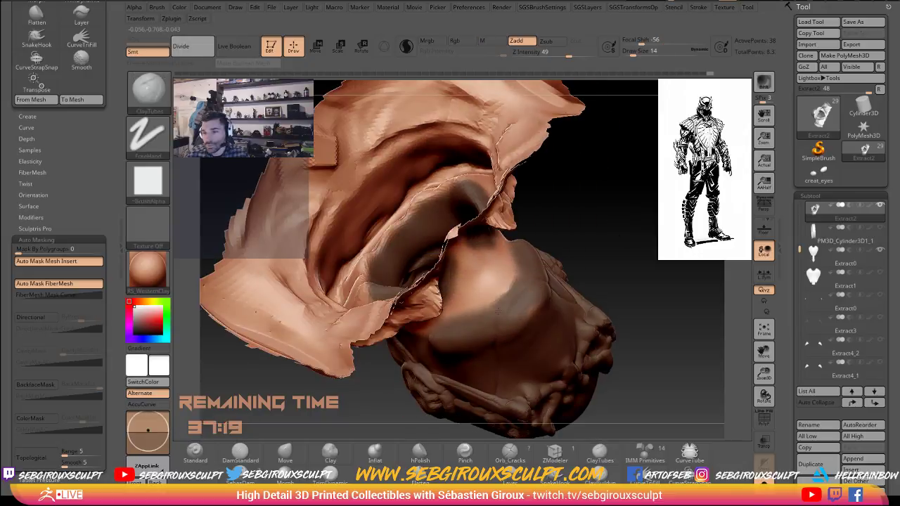
left_click_drag(505, 287, 485, 288, "ctrl")
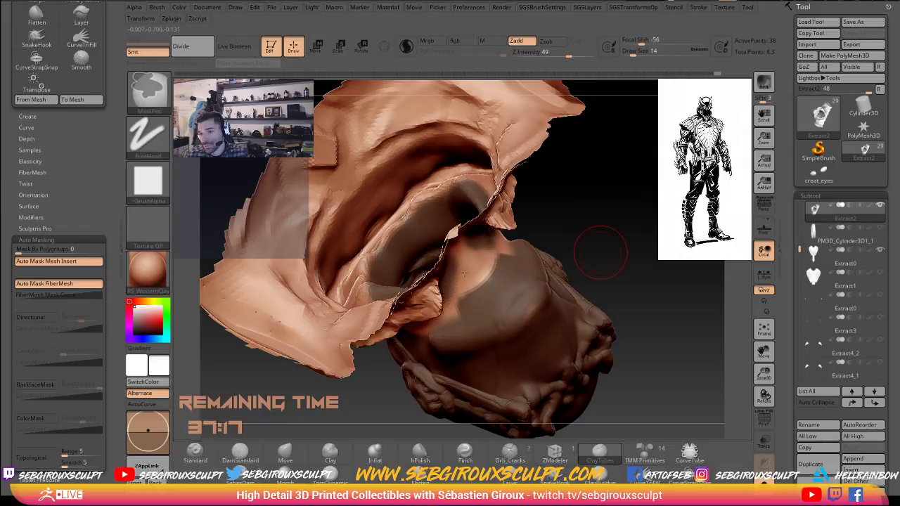
mouse_move(597, 251)
left_mouse_down()
mouse_move(503, 285)
mouse_move(476, 324)
left_mouse_up()
left_click_drag(476, 264, 467, 243, "ctrl")
Extend the mask over the sides and back of the neck between the headband and the collar.
mouse_move(643, 243)
left_mouse_down()
mouse_move(648, 219)
mouse_move(629, 200)
mouse_move(650, 176)
mouse_move(629, 196)
mouse_move(629, 175)
mouse_move(441, 220)
mouse_move(473, 202)
mouse_move(429, 207)
mouse_move(362, 264)
left_mouse_up()
mouse_move(555, 189)
left_mouse_down()
mouse_move(591, 162)
mouse_move(621, 166)
mouse_move(609, 179)
mouse_move(616, 196)
left_mouse_up()
left_click_drag(362, 246, 321, 294, "ctrl")
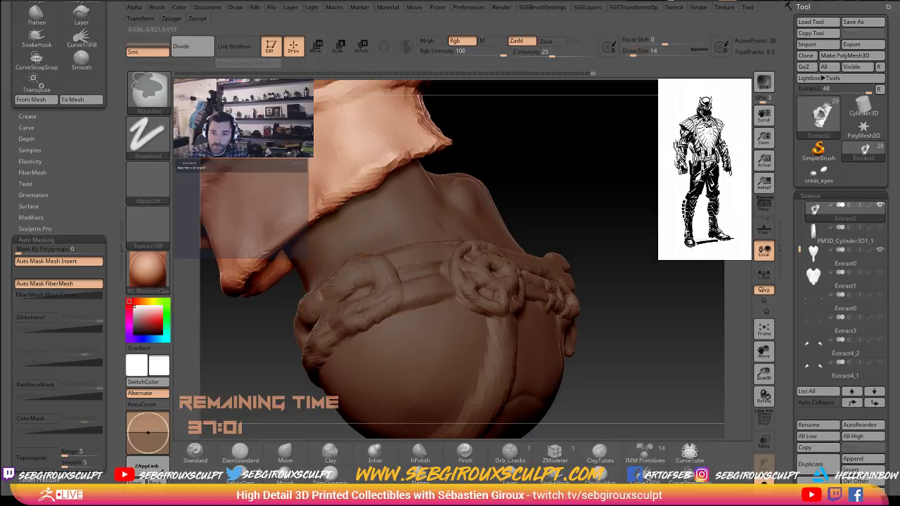
mouse_move(577, 204)
left_mouse_down()
mouse_move(587, 214)
mouse_move(441, 310)
left_mouse_up()
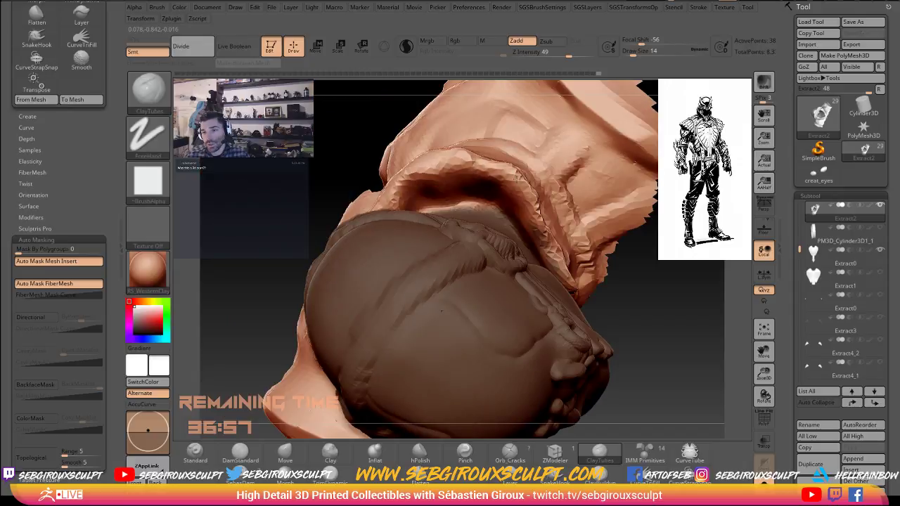
right_click_drag(441, 310, 461, 270)
mouse_move(467, 207)
left_mouse_down("ctrl")
mouse_move(482, 187)
mouse_move(454, 199)
left_mouse_up("ctrl")
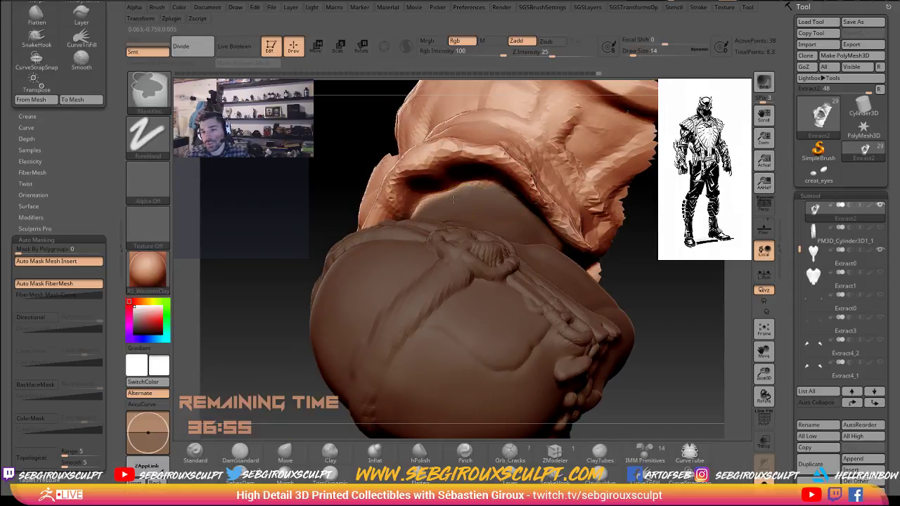
mouse_move(635, 218)
left_mouse_down()
mouse_move(650, 255)
mouse_move(366, 226)
mouse_move(388, 233)
left_mouse_up()
mouse_move(279, 196)
left_mouse_down("alt")
mouse_move(278, 247)
mouse_move(303, 253)
left_mouse_up("alt")
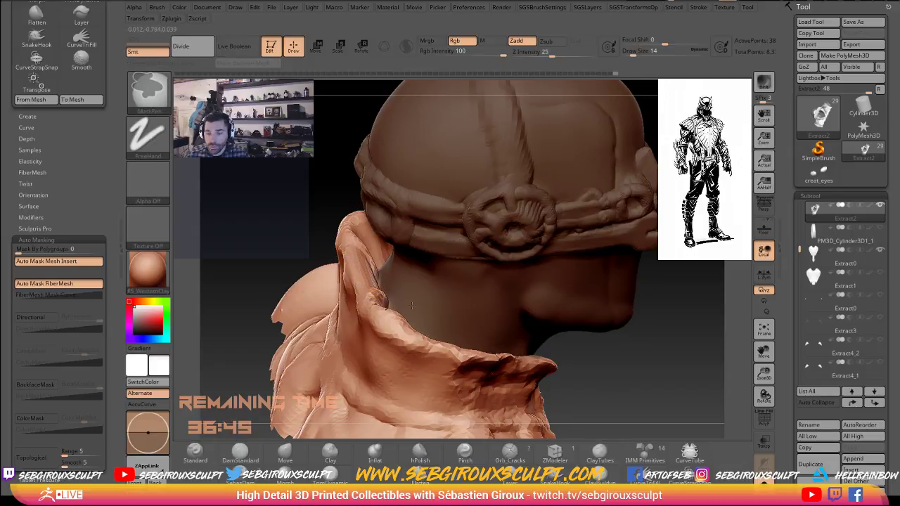
Reduce the draw size to 3 and refine the mask where the neck meets the collar's inner rim.
left_click_drag(637, 368, 362, 280)
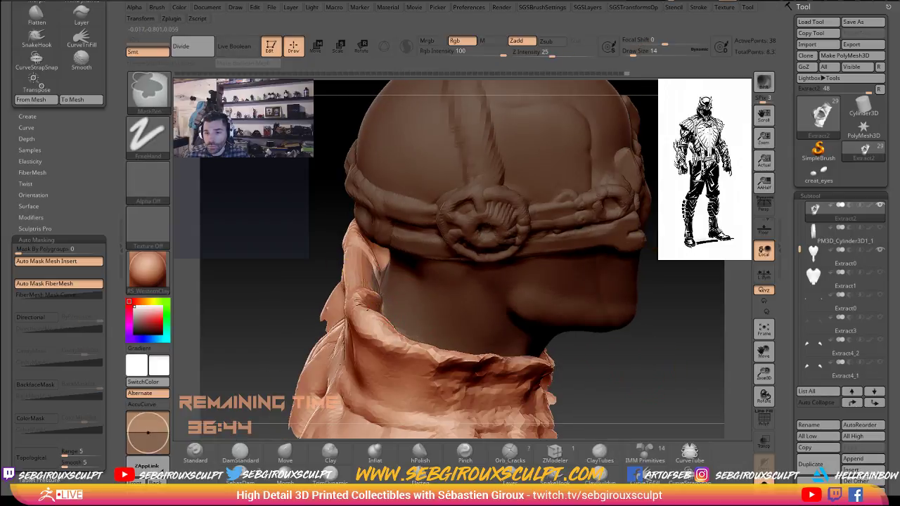
left_click_drag(594, 361, 414, 294)
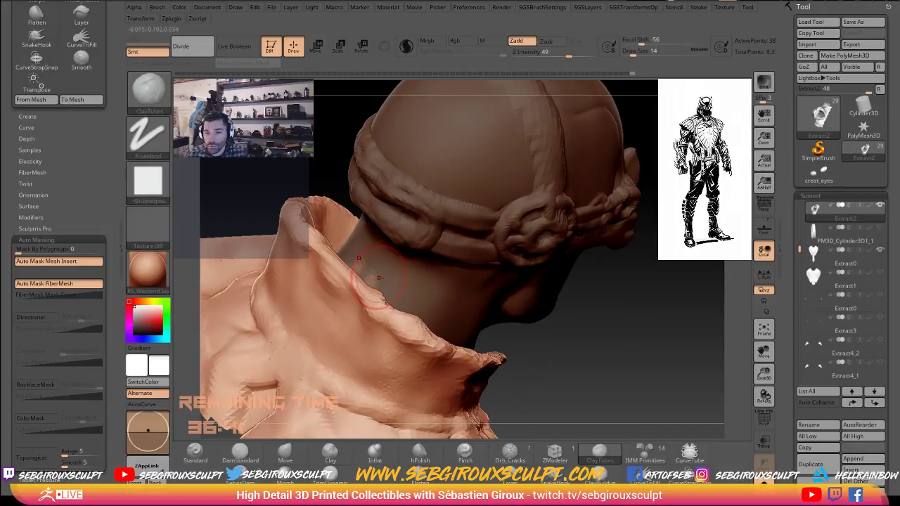
key("space")
left_click(374, 278)
mouse_move(575, 352)
left_mouse_down()
mouse_move(526, 324)
mouse_move(377, 282)
left_mouse_up()
key("ctrl")
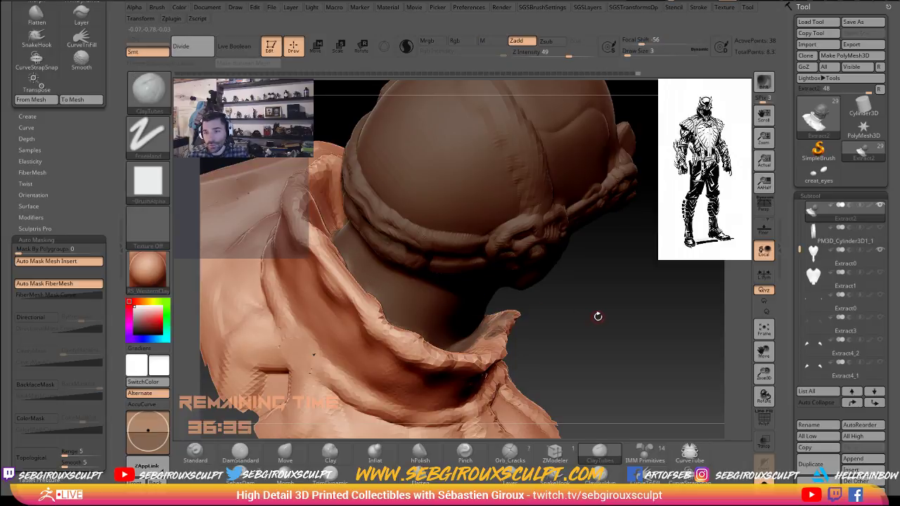
mouse_move(597, 316)
left_mouse_down()
mouse_move(407, 309)
mouse_move(521, 326)
left_mouse_up()
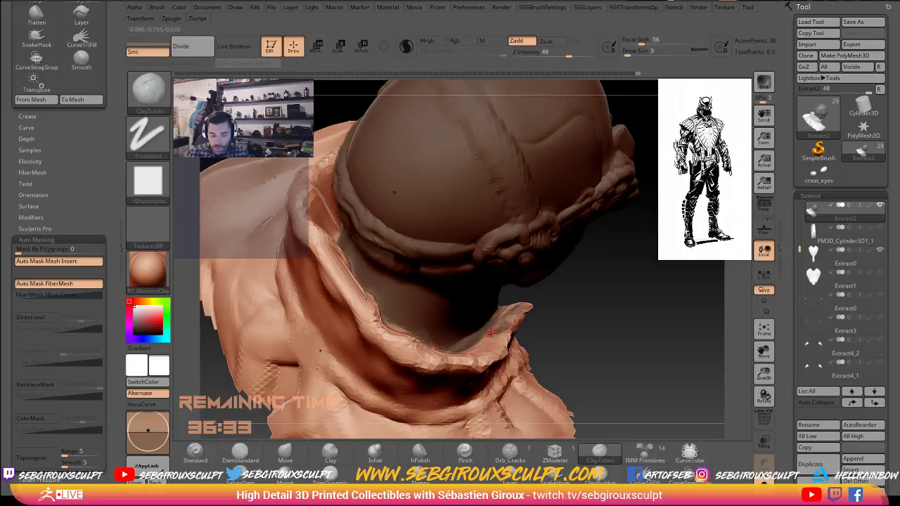
Set the draw size to 12 and complete the neck mask deep inside the collar.
key("space")
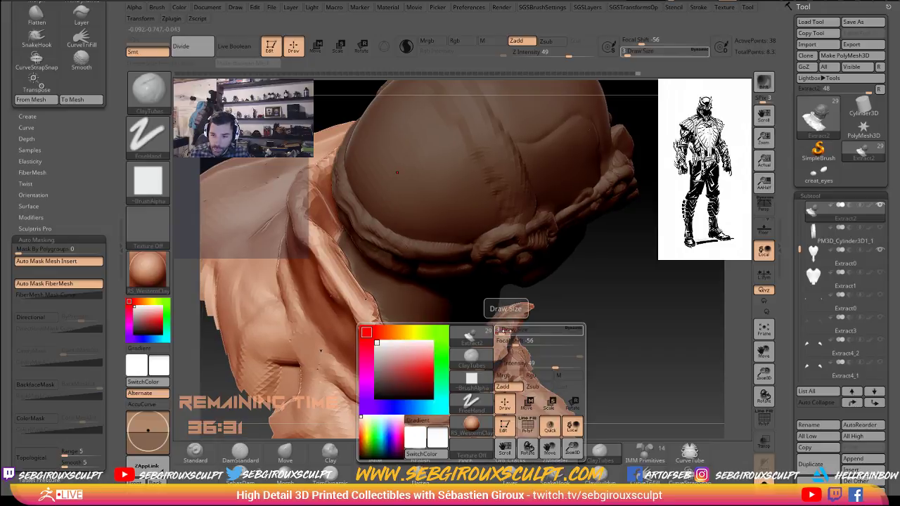
key("ctrl")
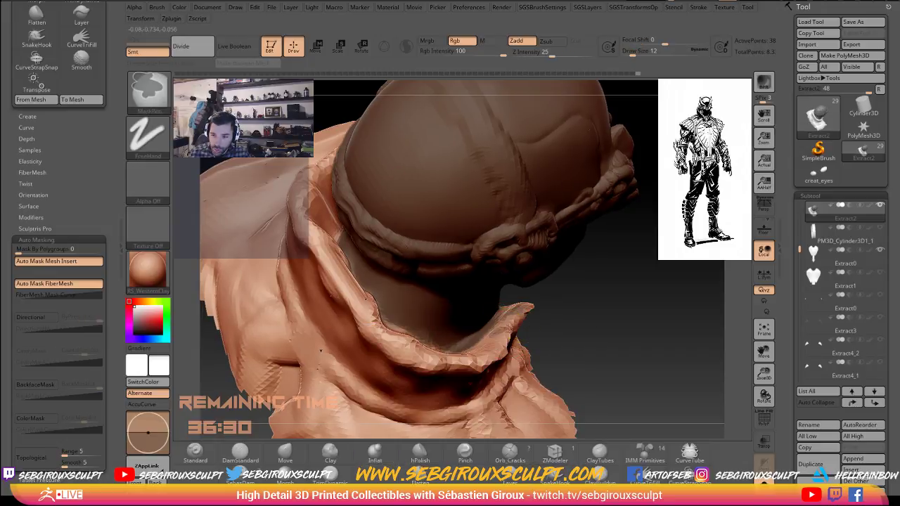
left_click_drag(602, 314, 480, 351)
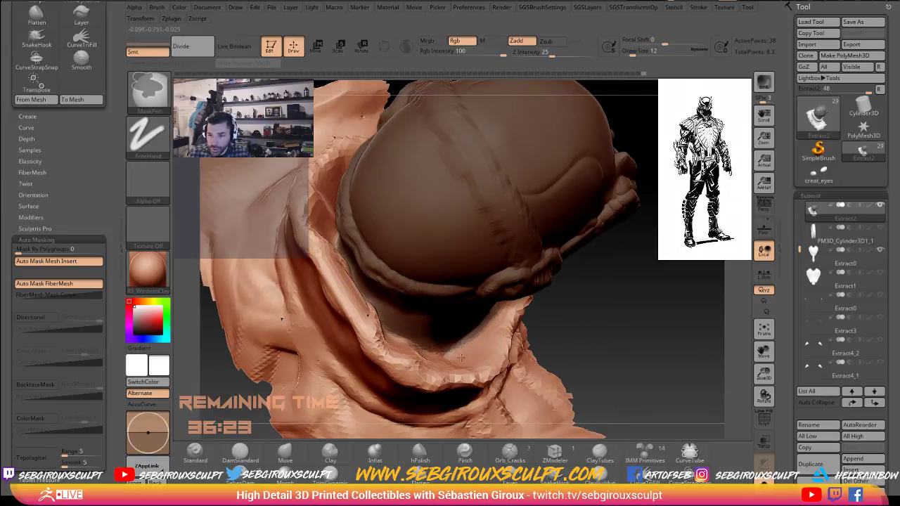
mouse_move(644, 332)
left_mouse_down()
mouse_move(609, 320)
mouse_move(569, 271)
mouse_move(613, 218)
mouse_move(664, 191)
left_mouse_up()
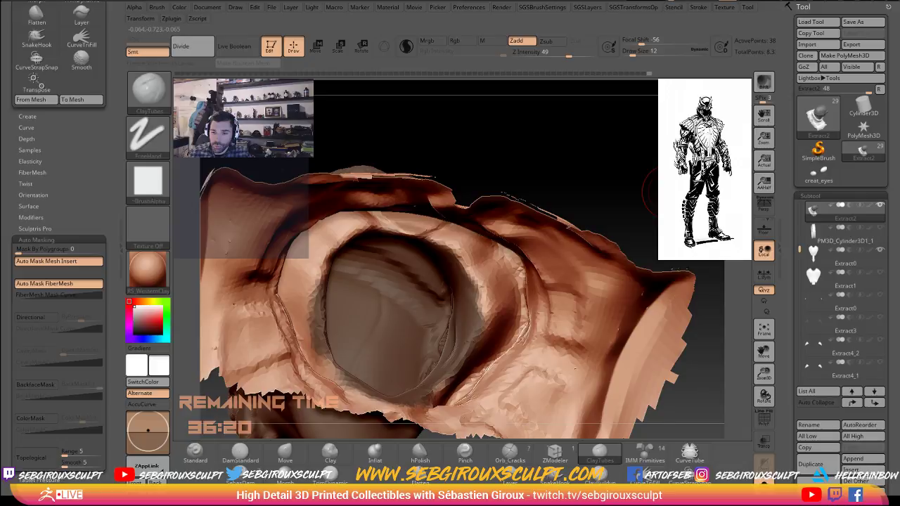
mouse_move(394, 356)
left_mouse_down()
mouse_move(466, 345)
mouse_move(549, 351)
mouse_move(572, 367)
mouse_move(683, 329)
mouse_move(711, 352)
mouse_move(740, 314)
mouse_move(693, 334)
mouse_move(687, 348)
mouse_move(693, 262)
mouse_move(675, 278)
mouse_move(628, 277)
mouse_move(666, 302)
mouse_move(642, 332)
mouse_move(657, 320)
left_mouse_up()
Group the masked head and neck polygons into their own polygroup and clear the mask.
key("3")
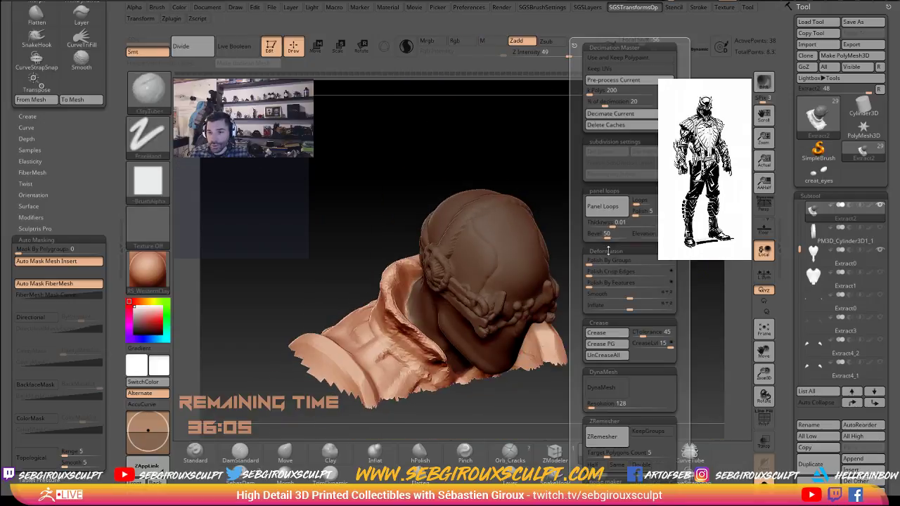
key("1")
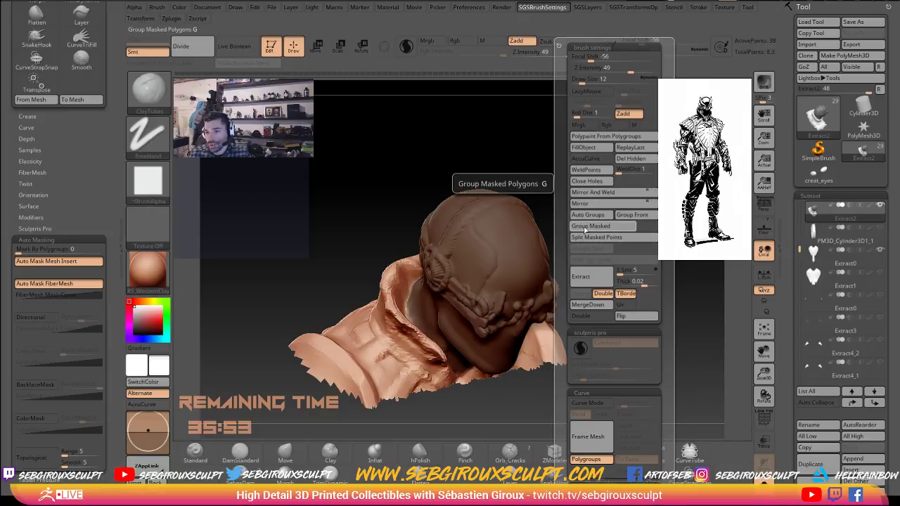
left_click(587, 230)
left_click_drag(294, 235, 379, 219, "ctrl")
Isolate the head polygroup and invert the visibility to check the body and collar without the head.
key("ctrl+shift")
left_click_drag(339, 264, 296, 250, "ctrl+shift")
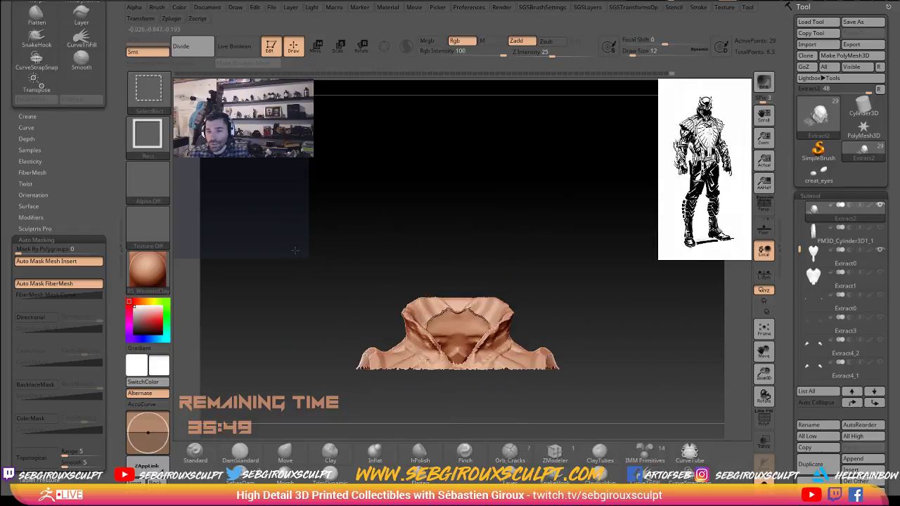
left_click(295, 249, "ctrl+shift")
left_click(418, 277, "ctrl+shift")
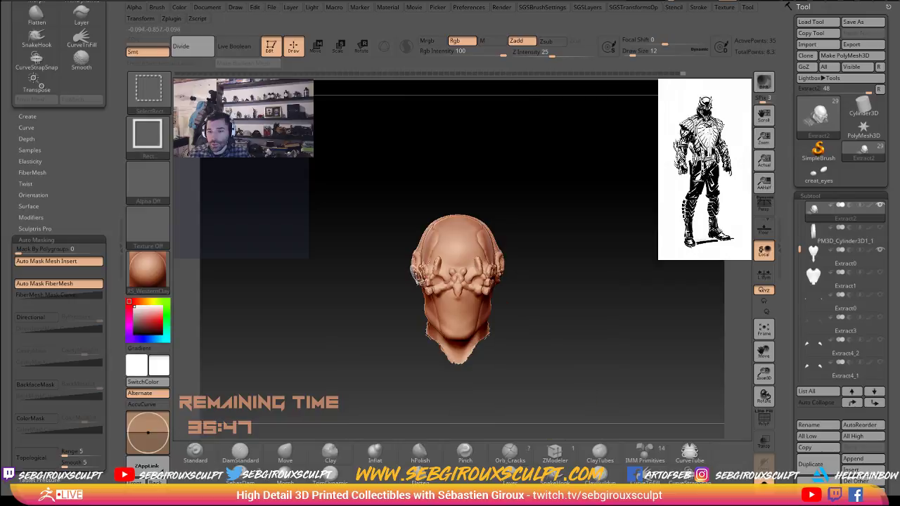
mouse_move(422, 276)
left_mouse_down("ctrl+shift")
mouse_move(344, 252)
mouse_move(370, 263)
mouse_move(458, 200)
left_mouse_up("ctrl+shift")
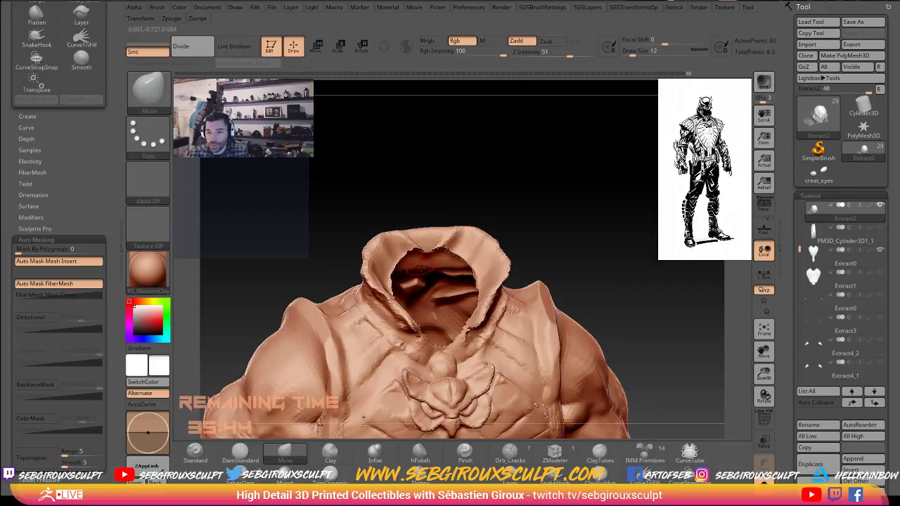
Isolate the head polygroup, mask it completely and show the whole figure again.
left_click(587, 189, "ctrl+shift")
left_click(472, 232, "ctrl+shift")
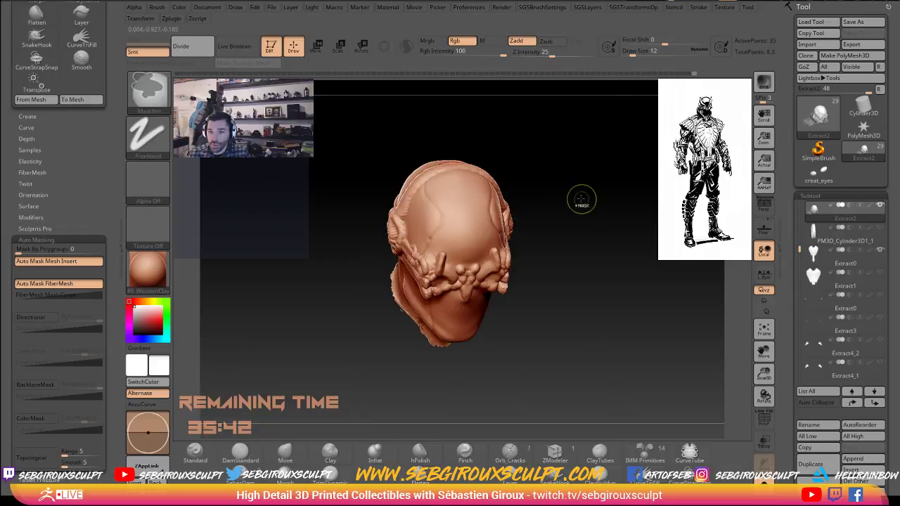
left_click(585, 201, "ctrl")
left_click(589, 204, "ctrl+shift")
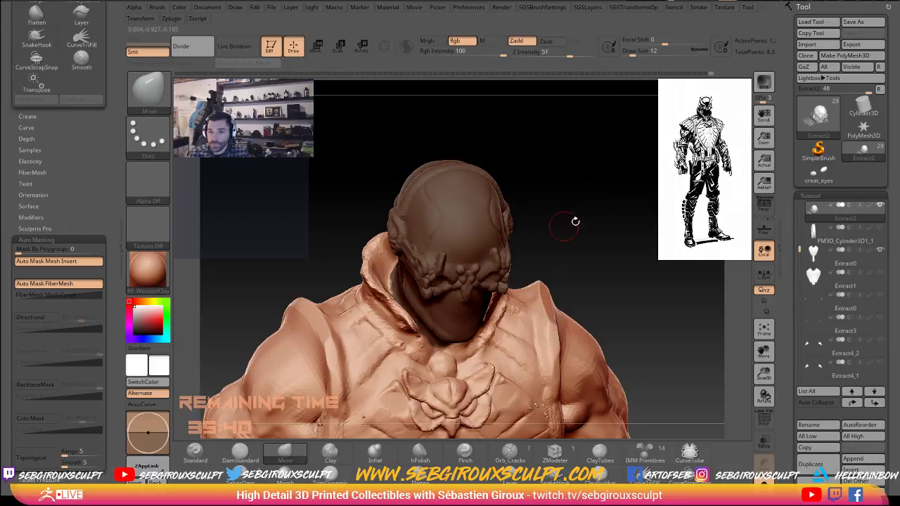
Reshape the collar's front edges symmetrically with the Move brush and smooth them.
mouse_move(361, 271)
left_mouse_down()
mouse_move(370, 280)
mouse_move(352, 246)
mouse_move(374, 247)
mouse_move(317, 243)
mouse_move(366, 265)
mouse_move(365, 292)
mouse_move(388, 300)
left_mouse_up()
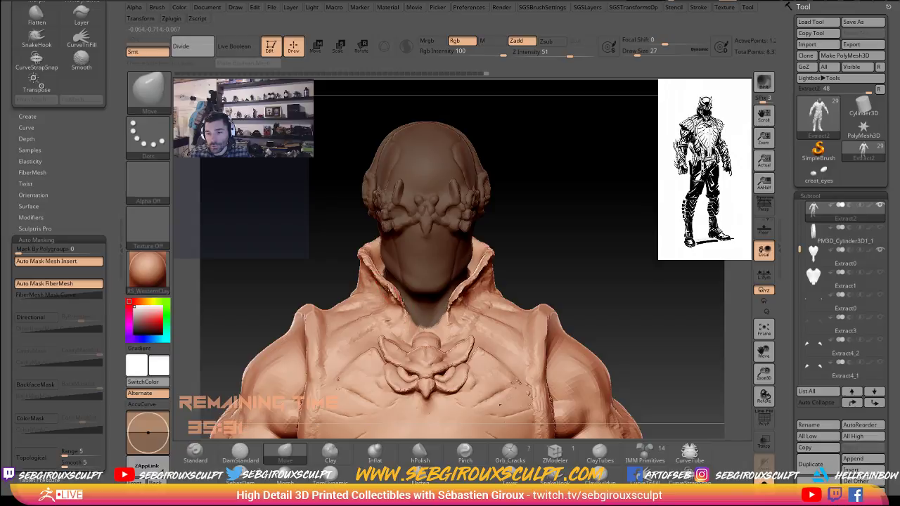
key("shift")
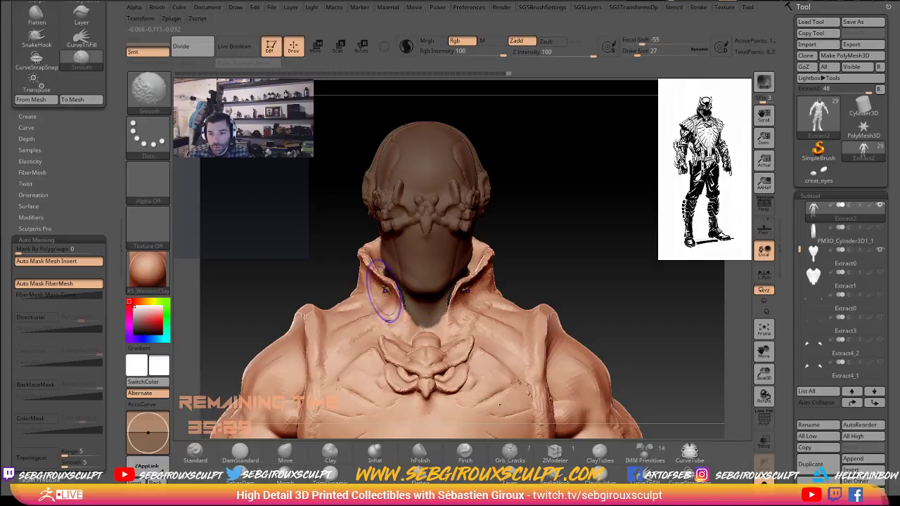
left_click_drag(385, 287, 390, 287)
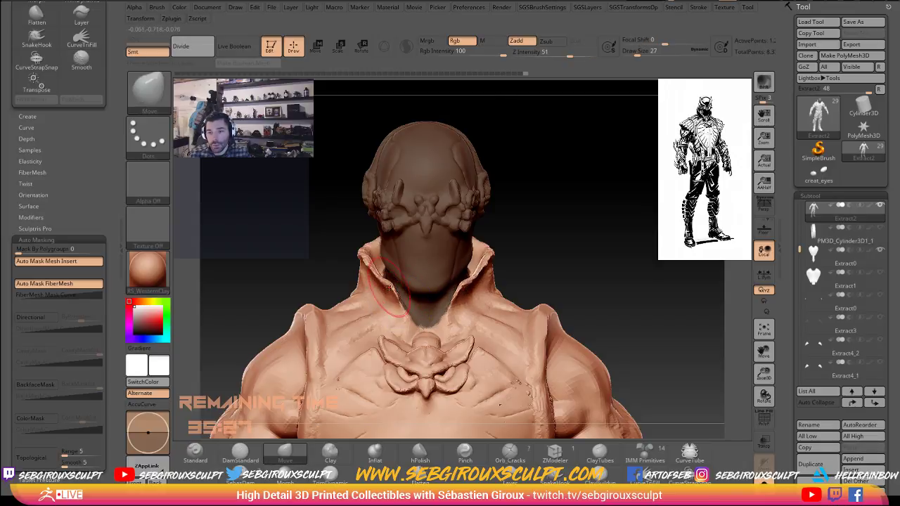
Thicken the collar's lower front edges with the Inflat brush and smooth the area.
left_click(375, 452)
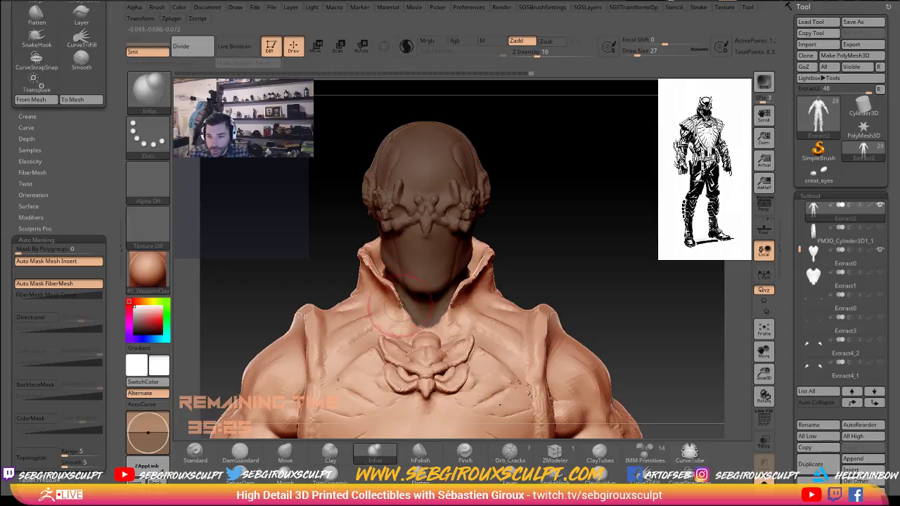
key("shift")
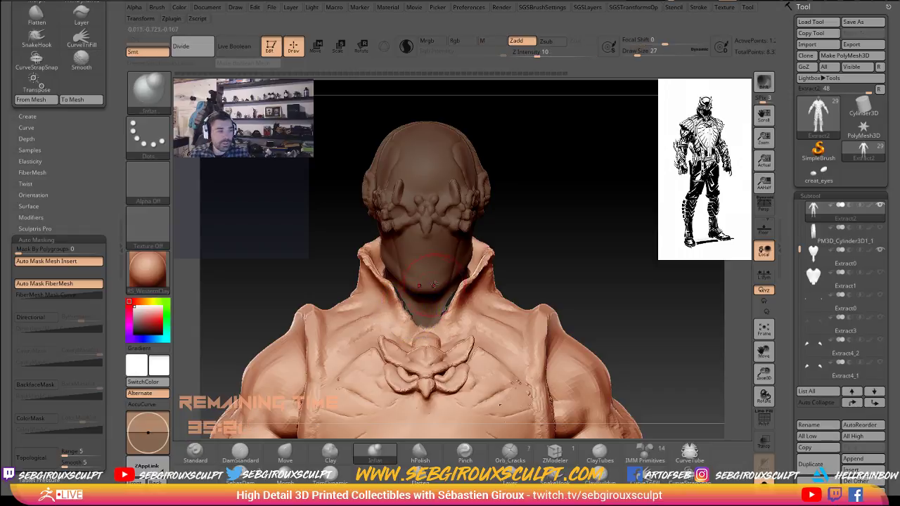
key("space")
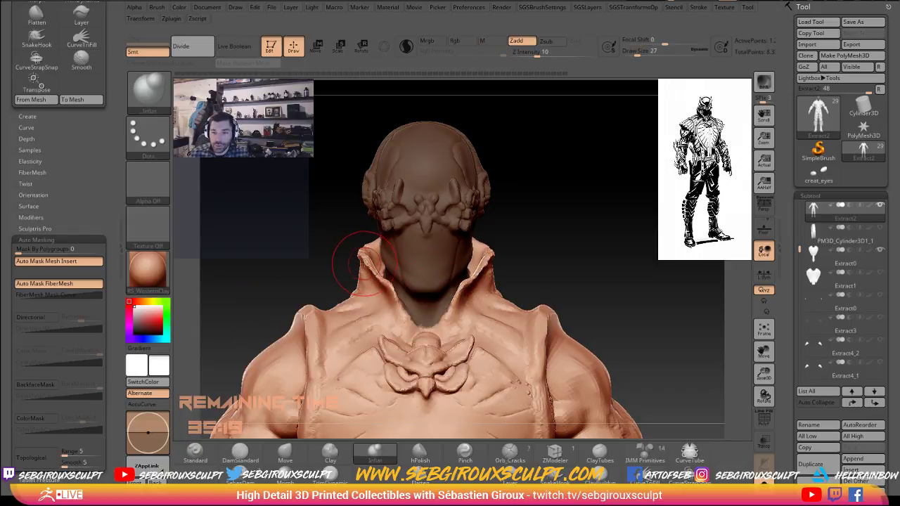
Reshape the collar's front flap with the Move brush at draw size 16 and smooth its lower edge.
left_click_drag(308, 258, 391, 267)
key("b")
key("m")
key("v")
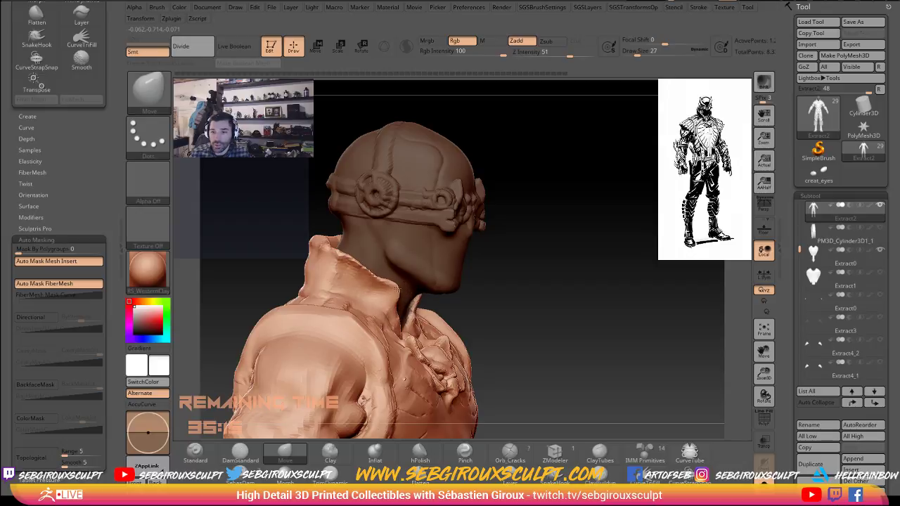
key("space")
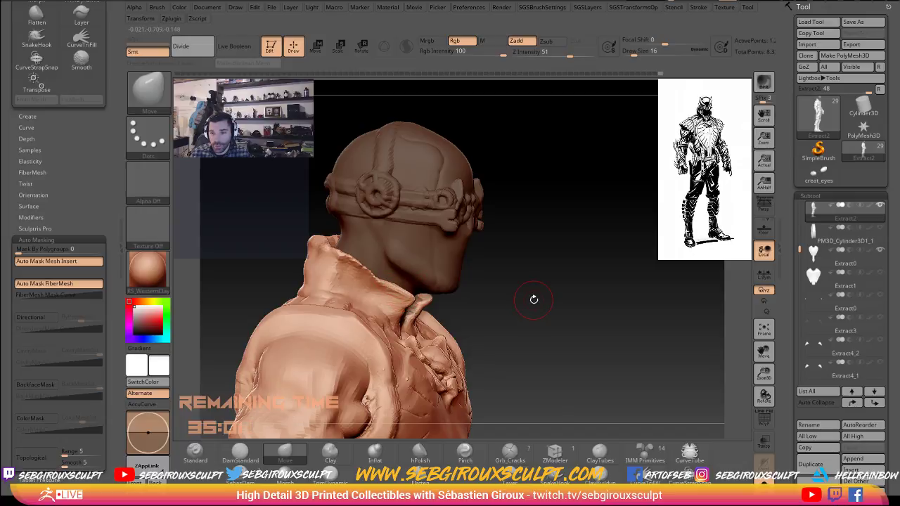
left_click_drag(534, 299, 456, 285)
left_click_drag(394, 324, 402, 313, "shift")
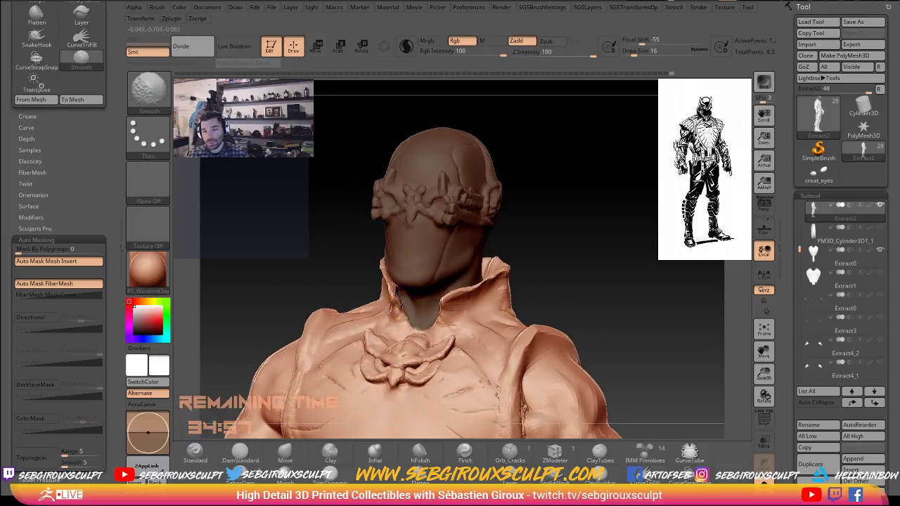
Adjust the collar's lower front opening with the Move brush, working from side and front views.
left_click_drag(332, 261, 407, 324)
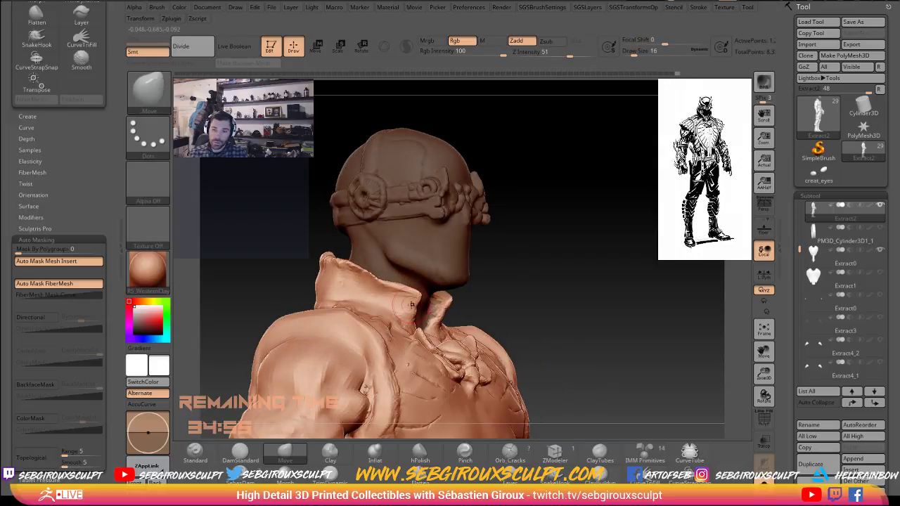
left_click_drag(523, 292, 448, 403)
left_click_drag(356, 264, 358, 265, "shift")
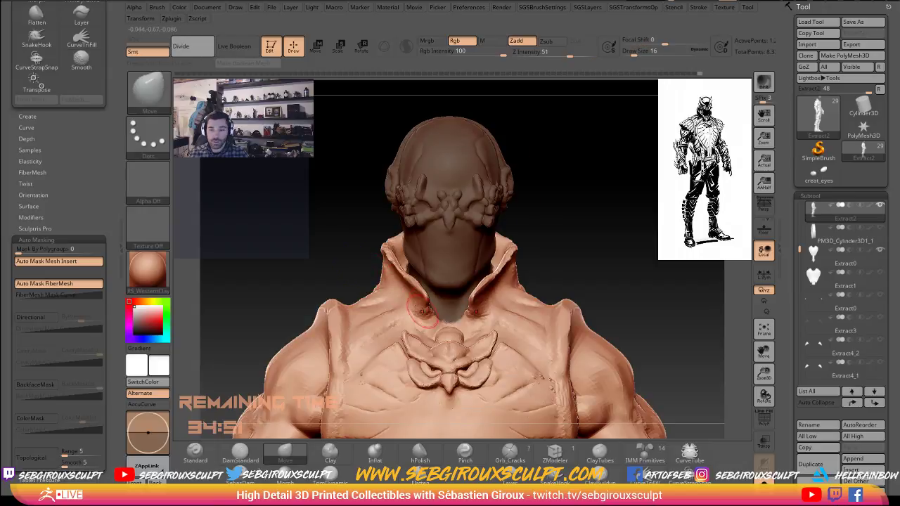
mouse_move(427, 290)
left_mouse_down()
mouse_move(418, 284)
mouse_move(424, 303)
left_mouse_up()
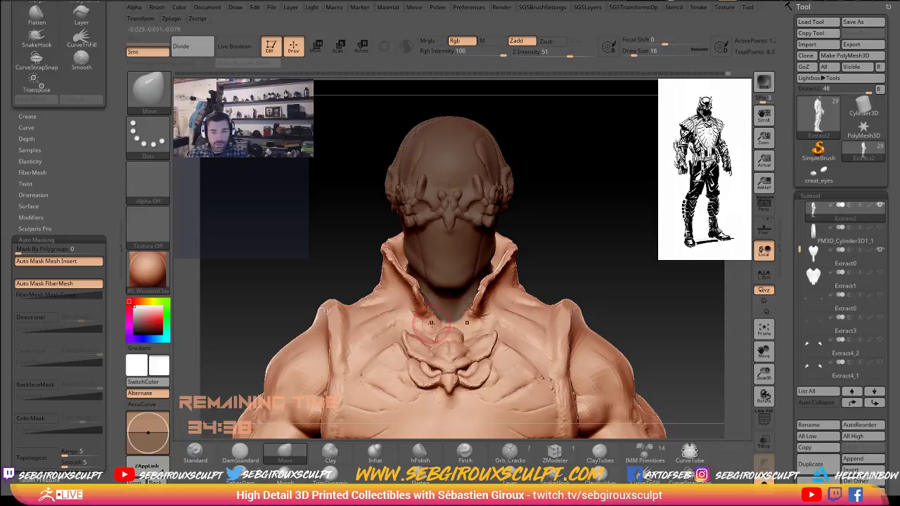
Append a Cube3D to the figure as a new subtool and select it in the subtool list.
key("b")
key("c")
key("t")
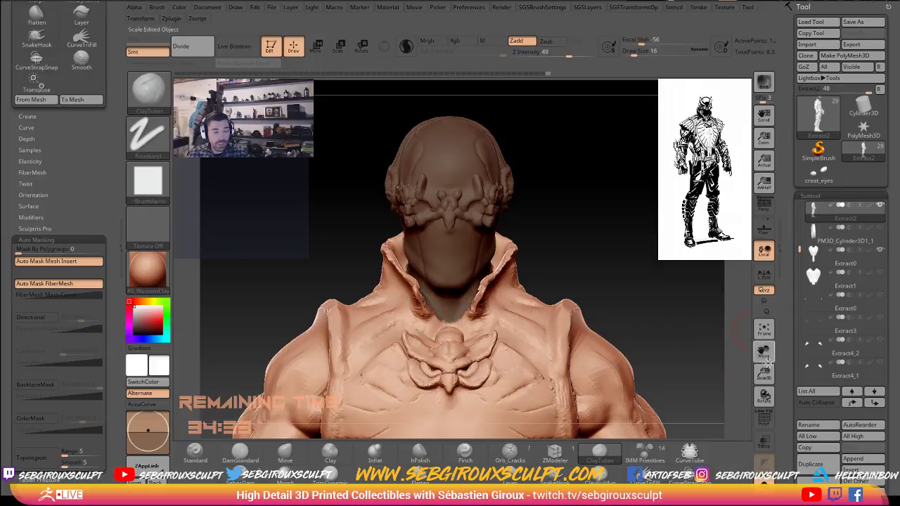
left_click(853, 458)
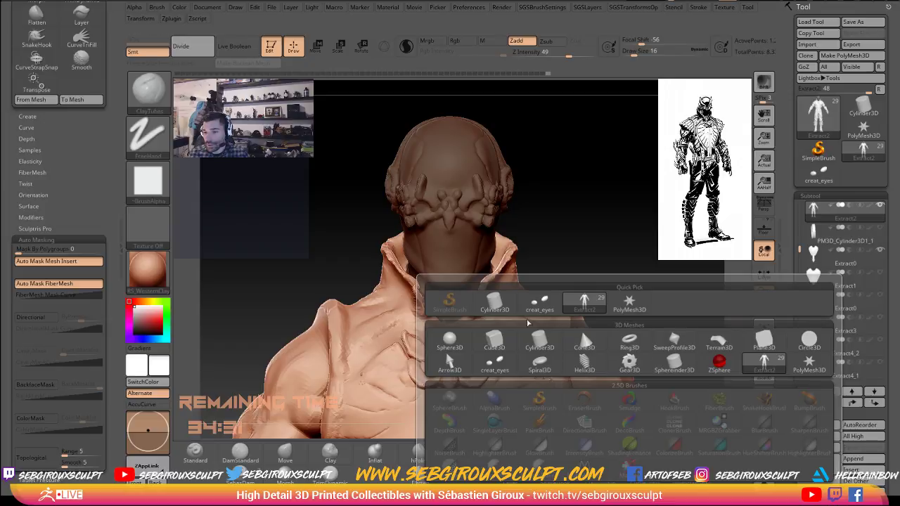
left_click_drag(664, 296, 515, 204, "alt")
left_click_drag(609, 294, 644, 271, "alt")
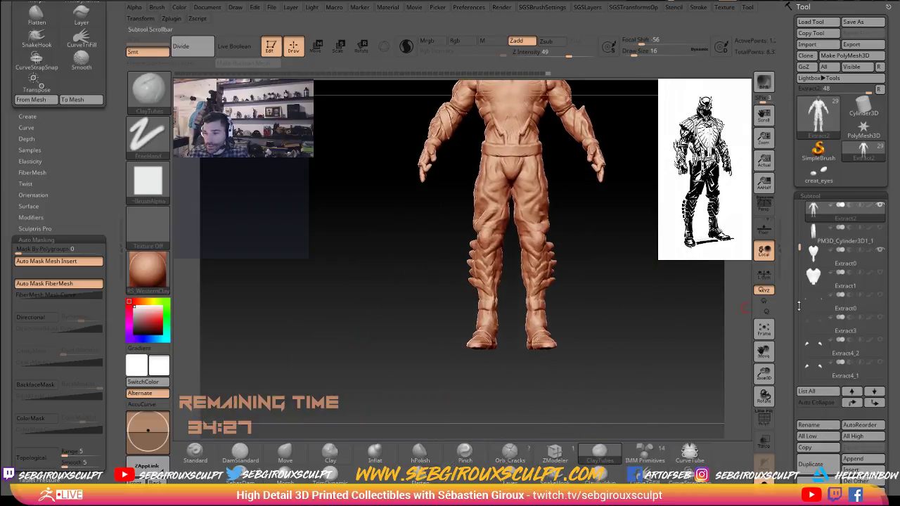
left_click_drag(799, 248, 800, 349)
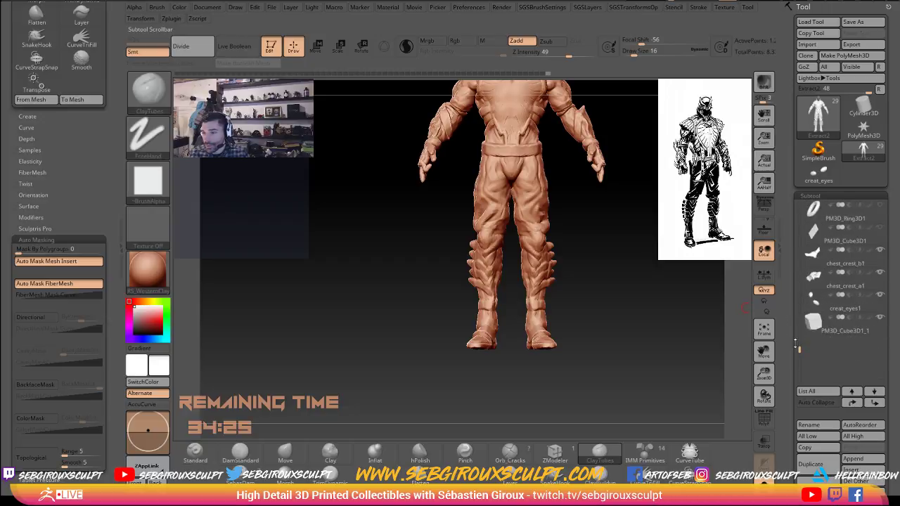
left_click(826, 323)
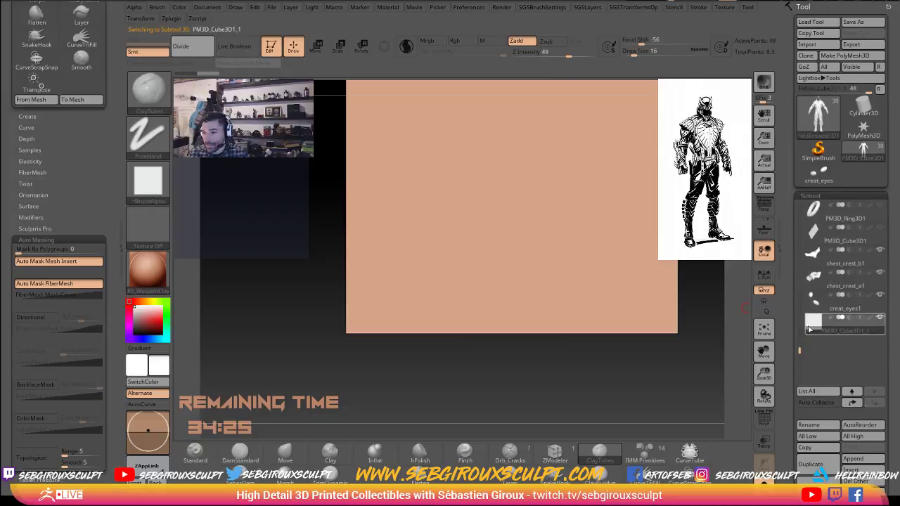
Activate the Gizmo 3D for the appended cube in place of the transpose line and undo the trial transform.
left_click(316, 47)
left_click_drag(551, 335, 524, 411, "alt")
left_click_drag(483, 155, 483, 322, "shift")
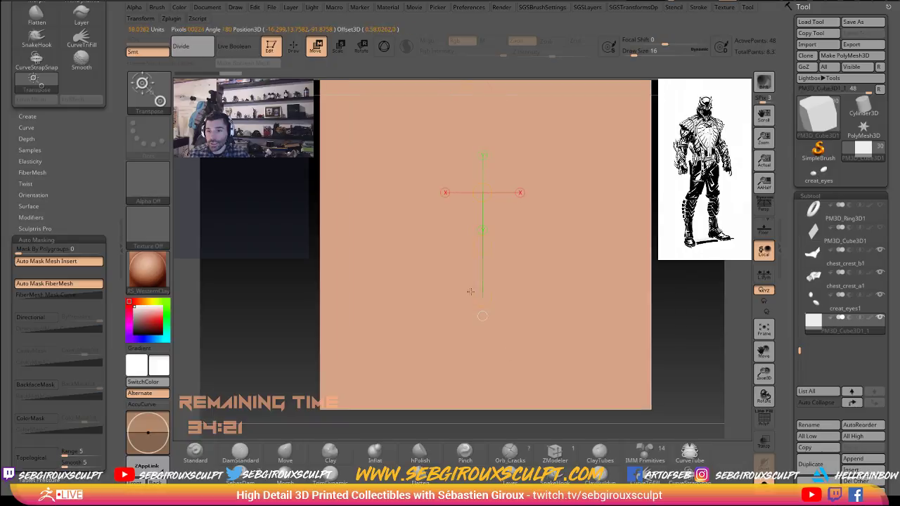
key("e")
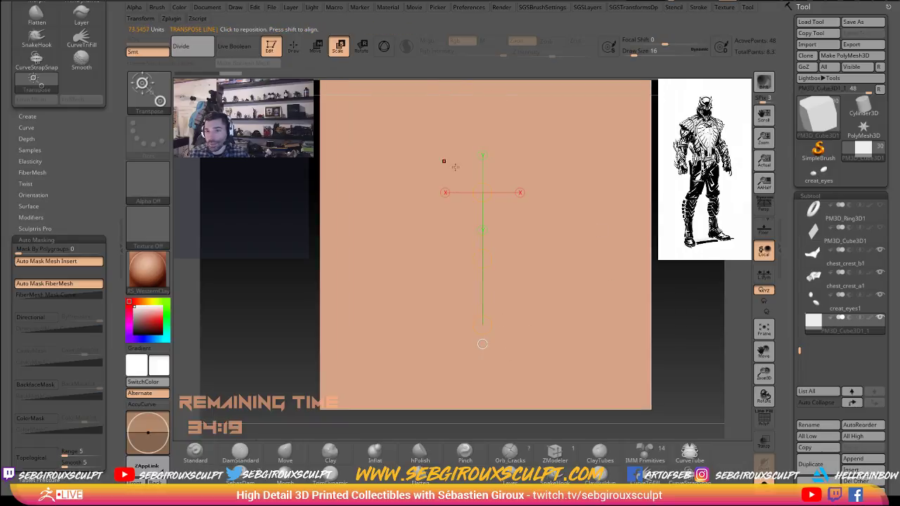
left_click(383, 47)
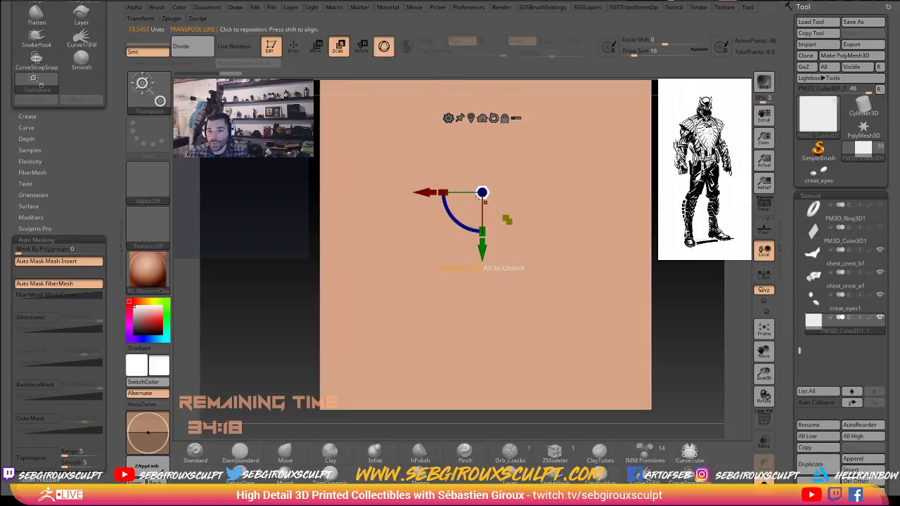
left_click_drag(653, 218, 570, 229)
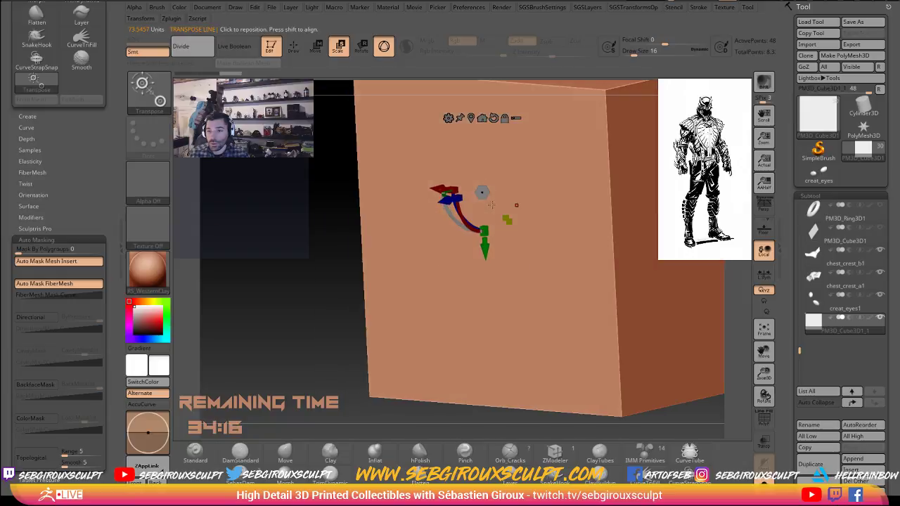
left_click_drag(482, 196, 592, 224)
key("ctrl+z")
Scale the cube down uniformly with the gizmo to about 0.1.
left_click_drag(589, 271, 693, 241)
left_click_drag(570, 270, 447, 220)
left_click_drag(391, 187, 364, 177)
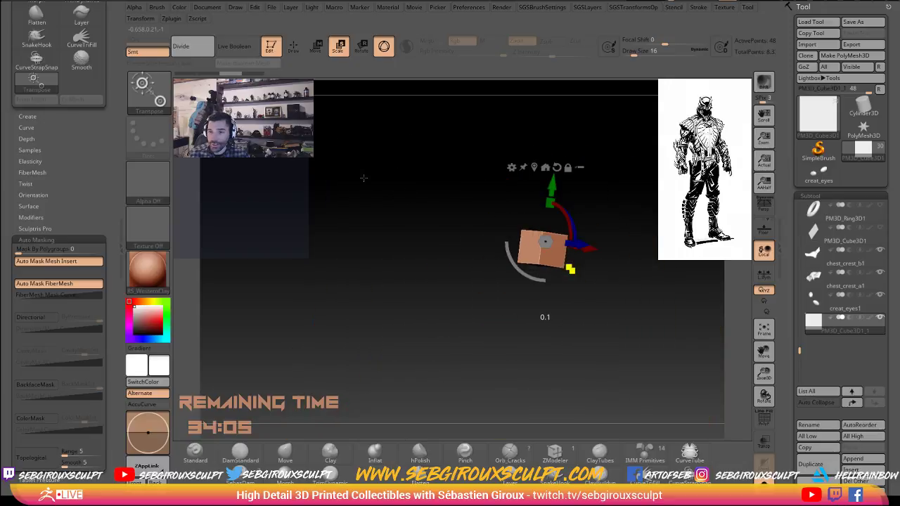
left_click_drag(436, 246, 470, 348)
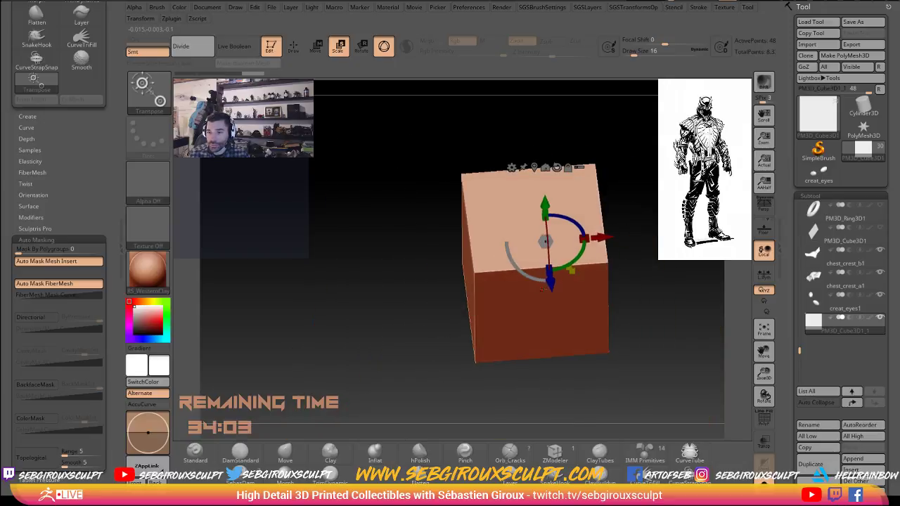
mouse_move(552, 283)
left_mouse_down()
mouse_move(554, 290)
mouse_move(552, 282)
left_mouse_up()
left_click_drag(668, 283, 654, 261, "alt")
mouse_move(654, 262)
left_mouse_down()
mouse_move(612, 190)
mouse_move(655, 209)
mouse_move(662, 290)
mouse_move(648, 272)
left_mouse_up()
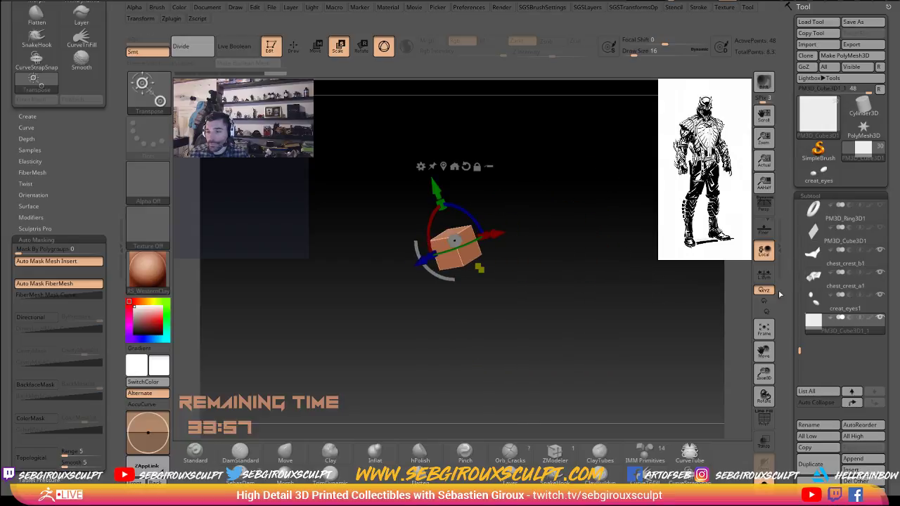
Turn off Solo so the whole figure shows and reselect the appended cube subtool.
left_click(800, 301)
left_click_drag(800, 304, 798, 342)
left_click(816, 320)
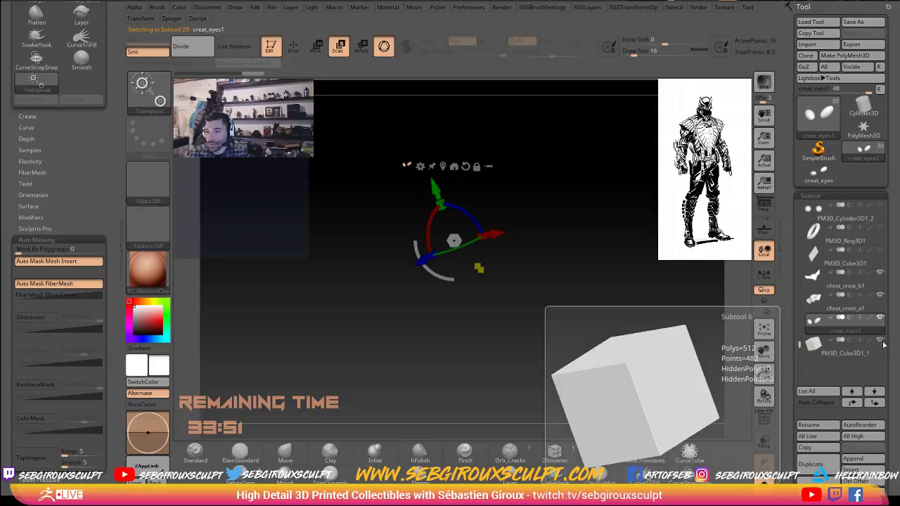
left_click(765, 484)
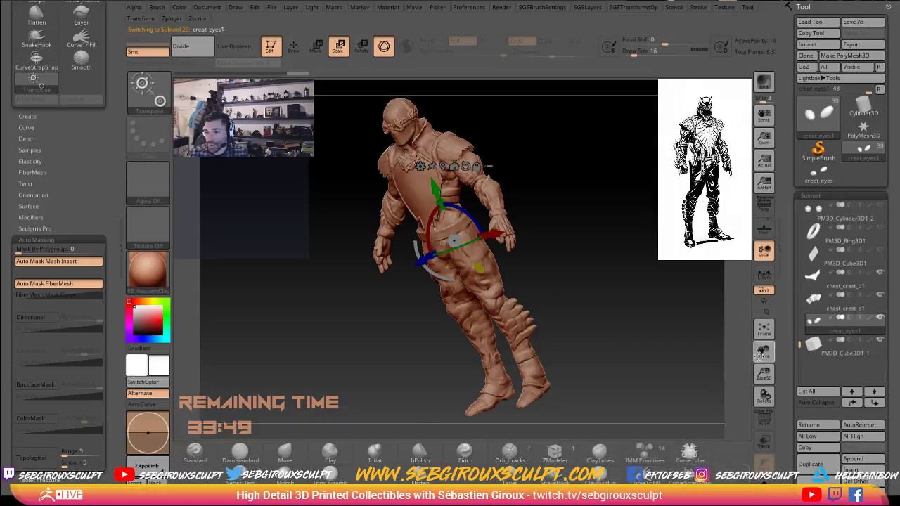
left_click(815, 344)
Move the small cube to the collar opening above the owl crest and scale it down further.
left_click_drag(379, 103, 380, 105)
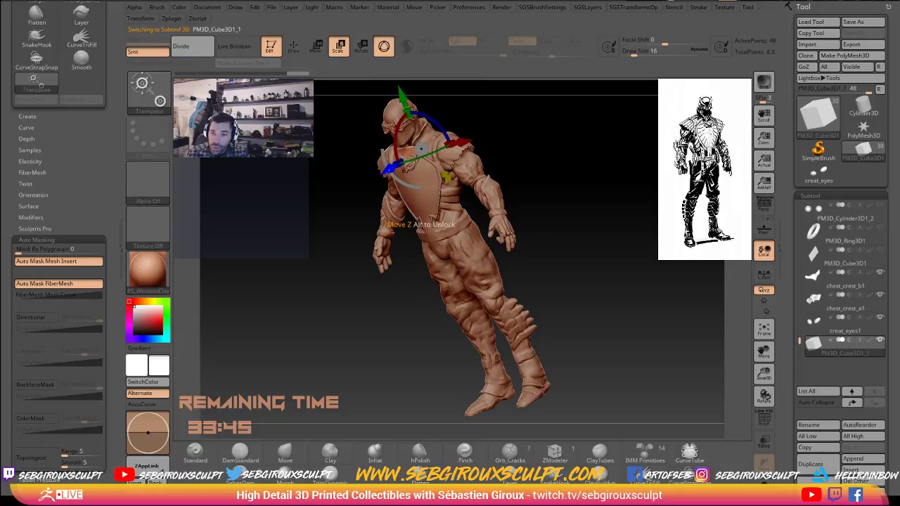
left_click_drag(389, 171, 379, 176)
left_click_drag(560, 157, 564, 156)
left_click_drag(640, 133, 641, 132, "shift")
left_click_drag(640, 132, 642, 126, "alt")
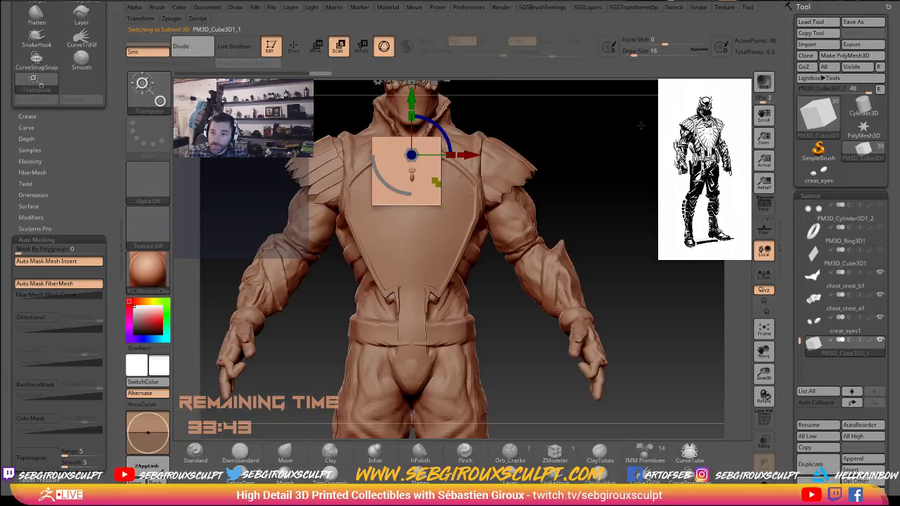
left_click_drag(569, 118, 589, 213, "alt")
left_click_drag(432, 250, 443, 246)
left_click_drag(577, 189, 563, 202, "alt")
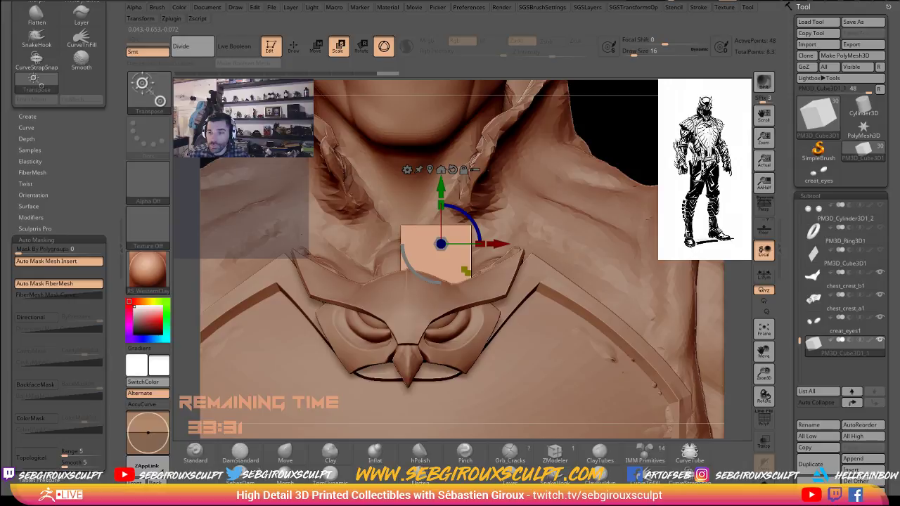
Push the cube back into the collar opening from the side view and centre it above the owl crest.
left_click_drag(563, 239, 302, 271)
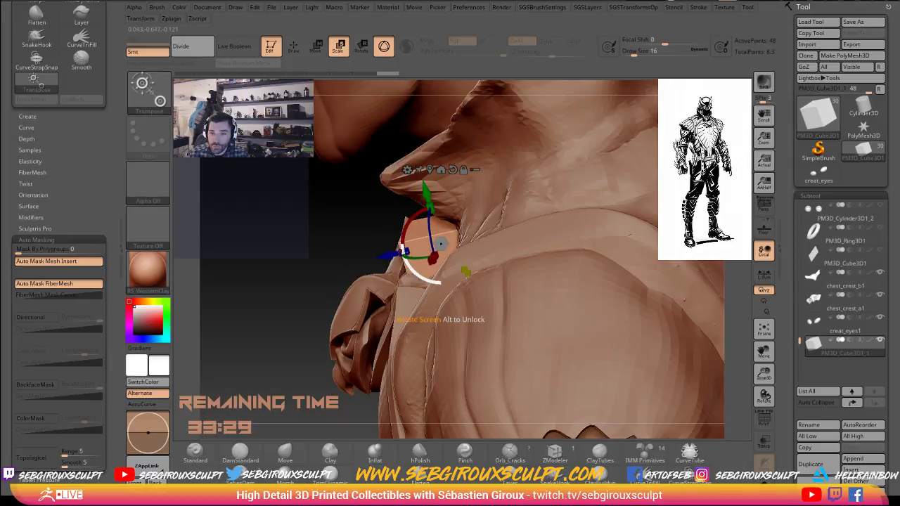
left_click_drag(406, 252, 429, 243)
left_click_drag(261, 231, 568, 189)
left_click_drag(632, 151, 635, 151, "shift")
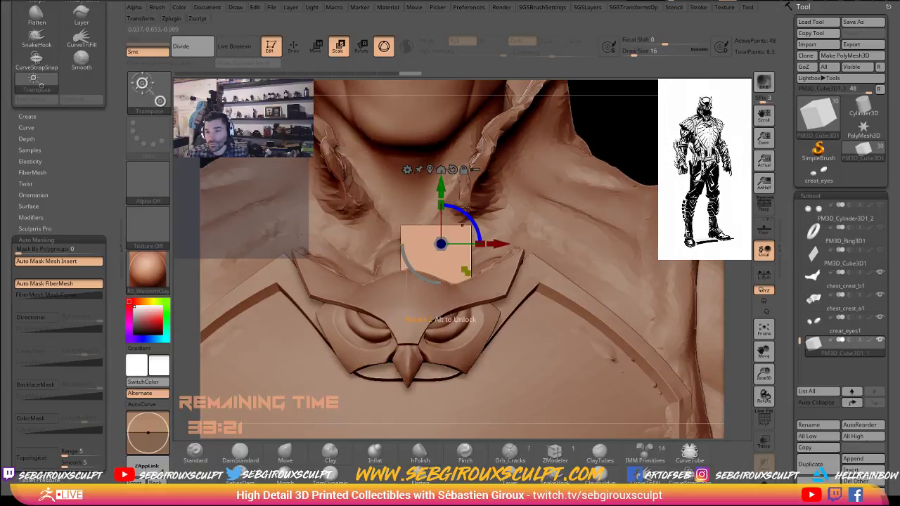
left_click_drag(468, 272, 411, 224)
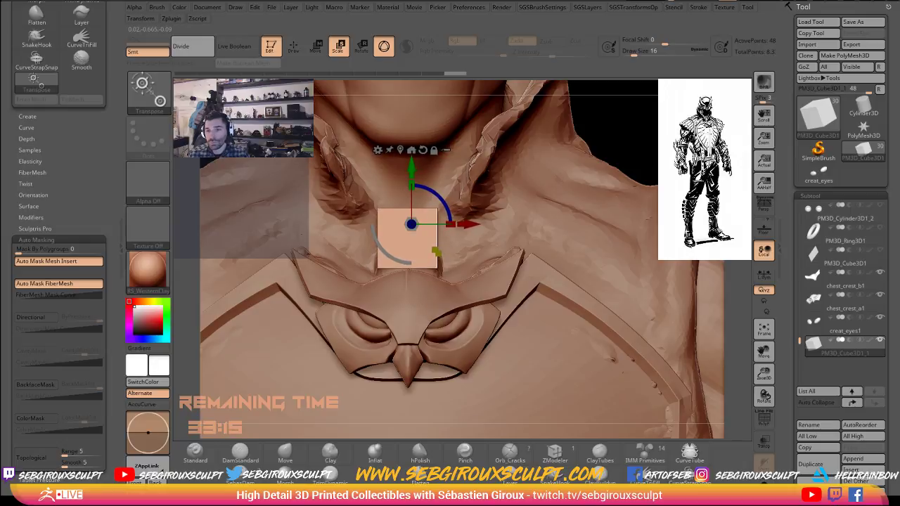
Thin and tilt the cube into a slab following the neck, and adjust its height and width in the collar opening.
right_click_drag(437, 224, 592, 213)
mouse_move(443, 209)
left_mouse_down()
mouse_move(436, 201)
mouse_move(461, 214)
mouse_move(450, 217)
left_mouse_up()
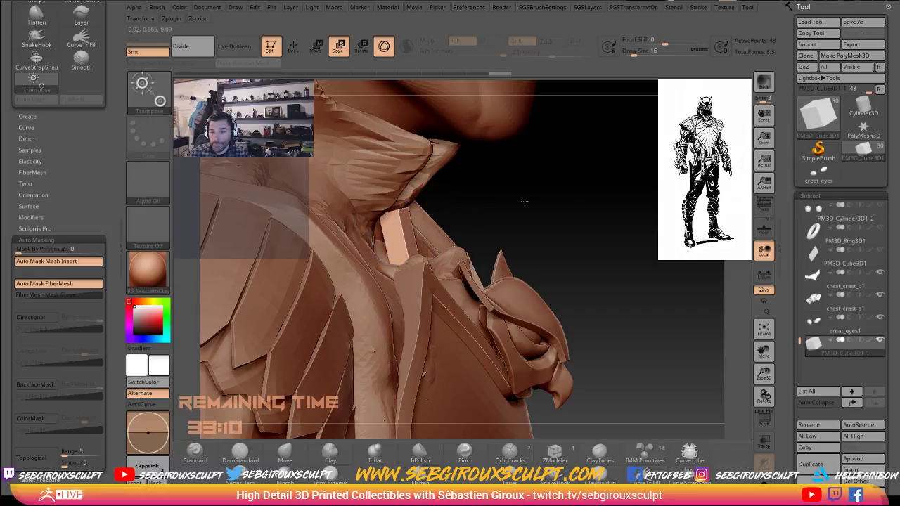
right_click_drag(525, 201, 617, 156)
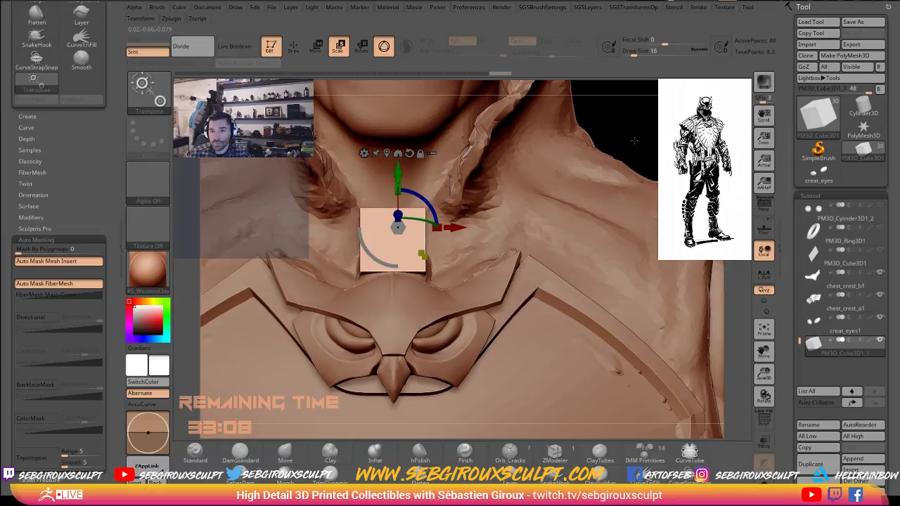
left_click_drag(634, 141, 610, 111)
left_click_drag(394, 173, 394, 165)
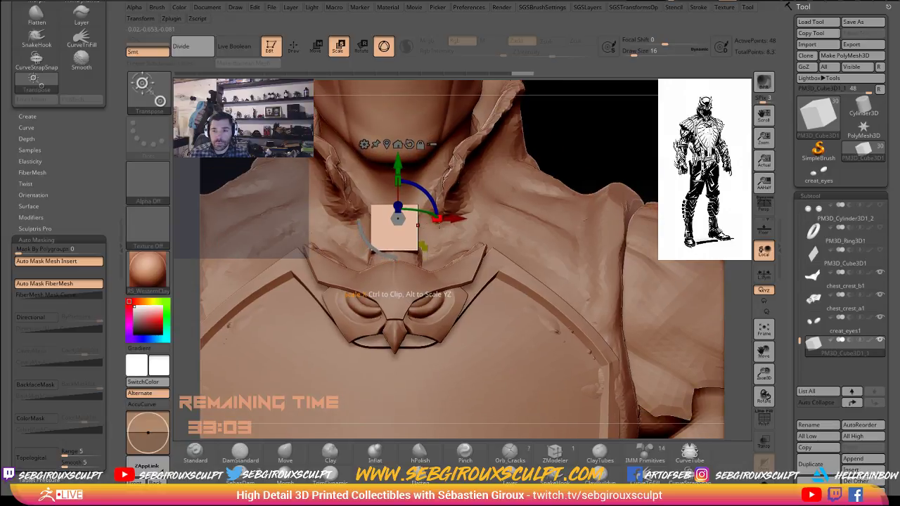
left_click_drag(436, 219, 444, 222)
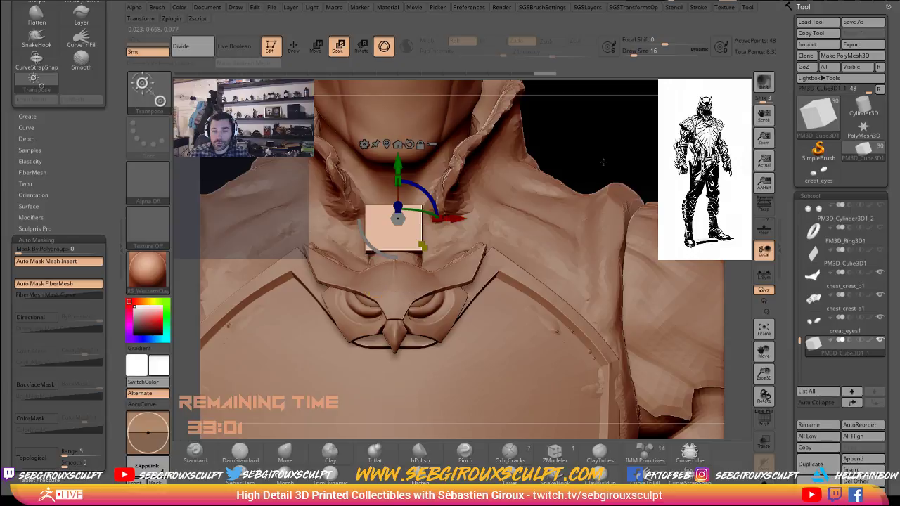
Recentre the gizmo on the slab and nudge it sideways to line up with the middle of the owl crest.
left_click_drag(628, 146, 644, 166, "alt")
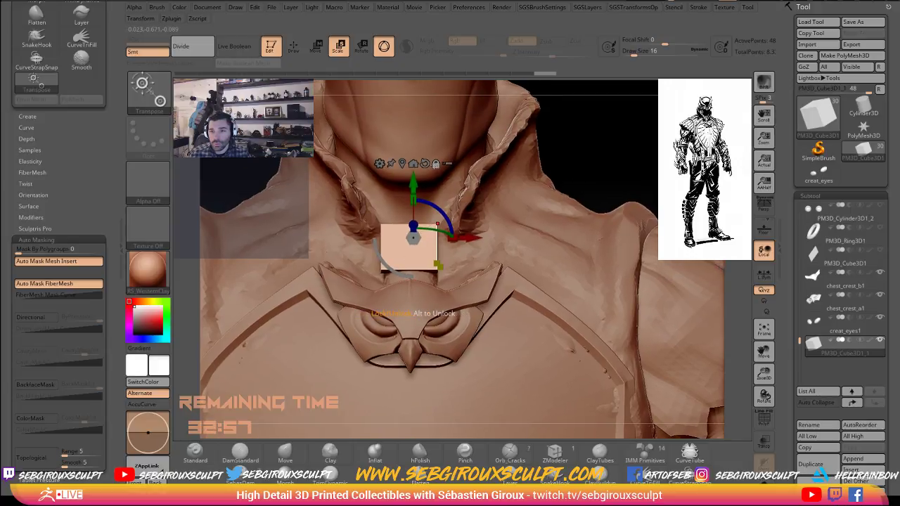
left_click(424, 163, "alt")
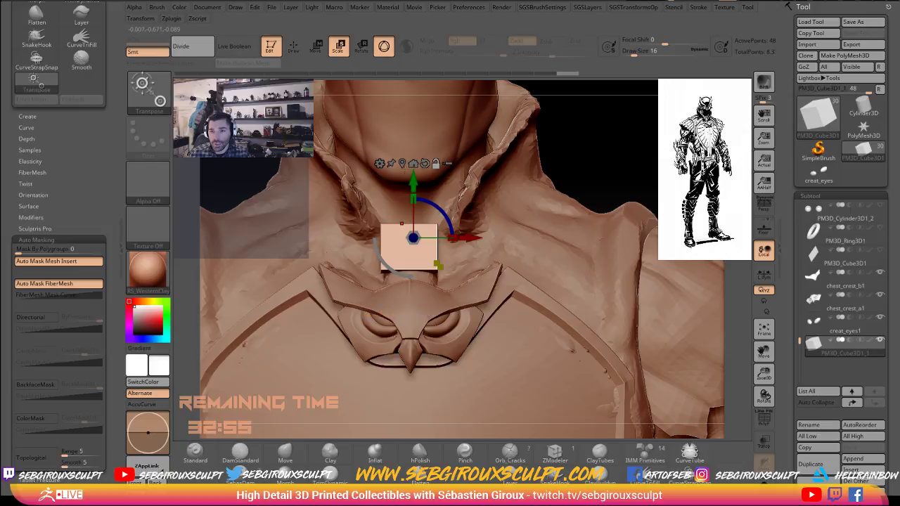
left_click(402, 163)
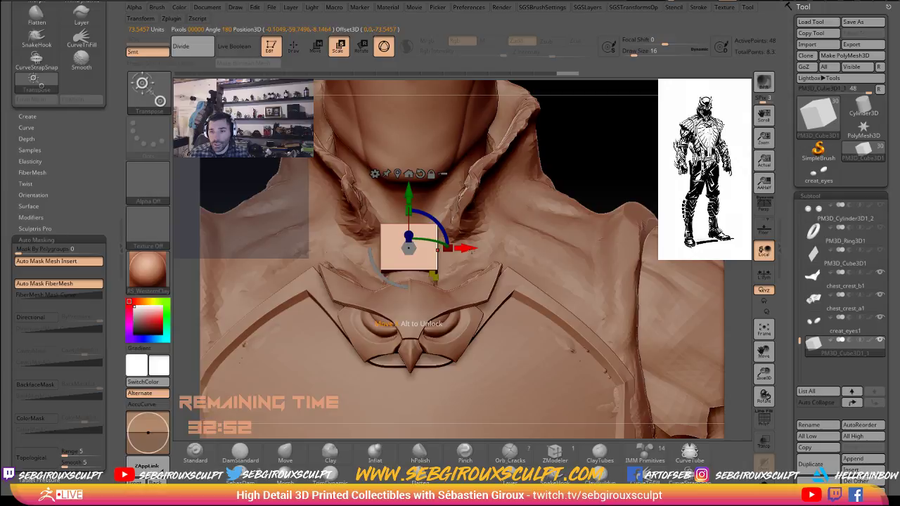
left_click_drag(465, 247, 471, 249)
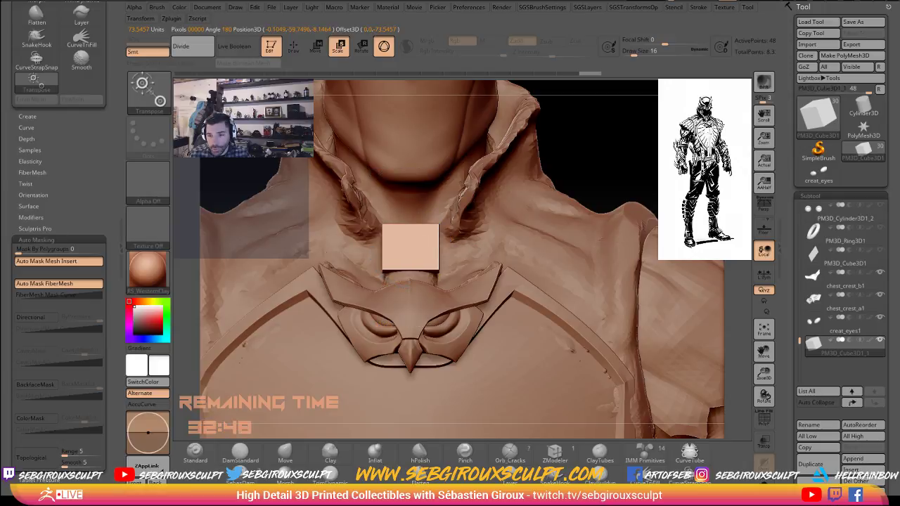
right_click_drag(395, 263, 396, 270, "ctrl")
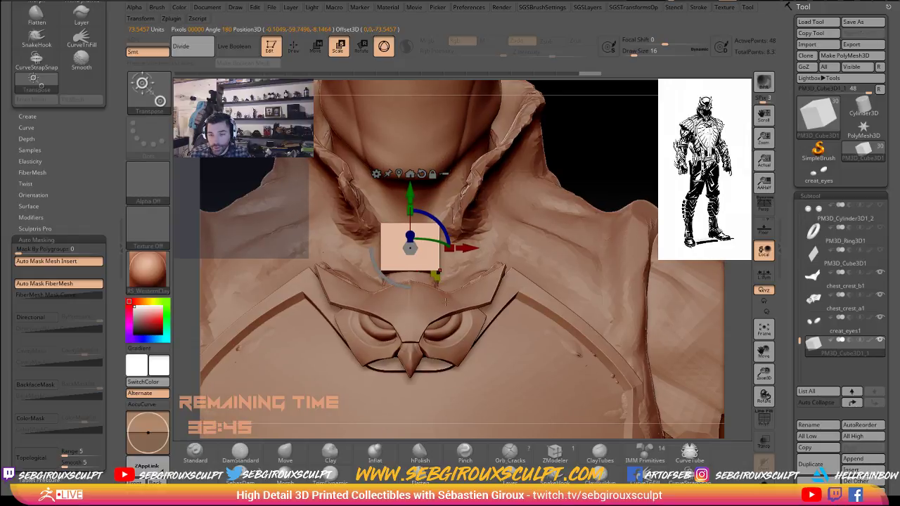
mouse_move(636, 154)
left_mouse_down("alt")
mouse_move(611, 177)
mouse_move(634, 175)
mouse_move(584, 176)
left_mouse_up("alt")
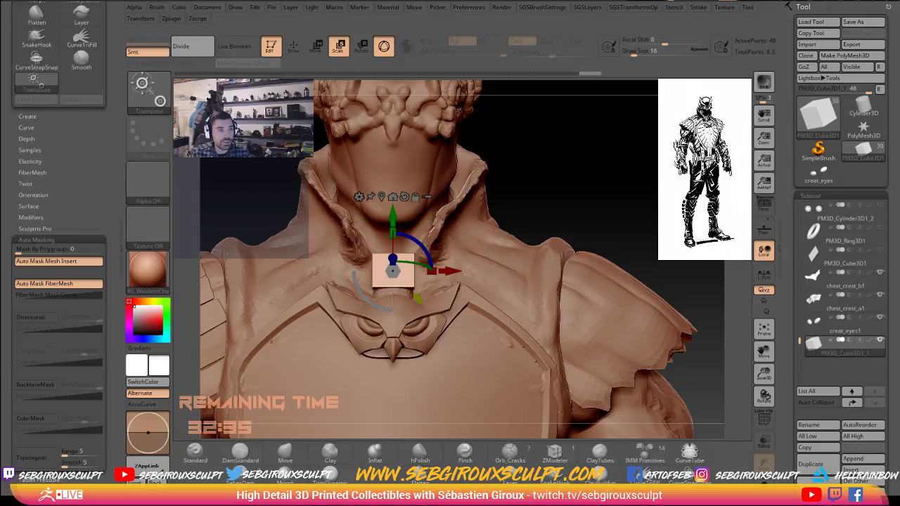
Switch to the image viewer and examine the concept drawing's neck and collar area against the sculpt.
key("alt+Tab")
mouse_move(197, 35)
left_mouse_down()
mouse_move(205, 28)
mouse_move(82, 26)
left_mouse_up()
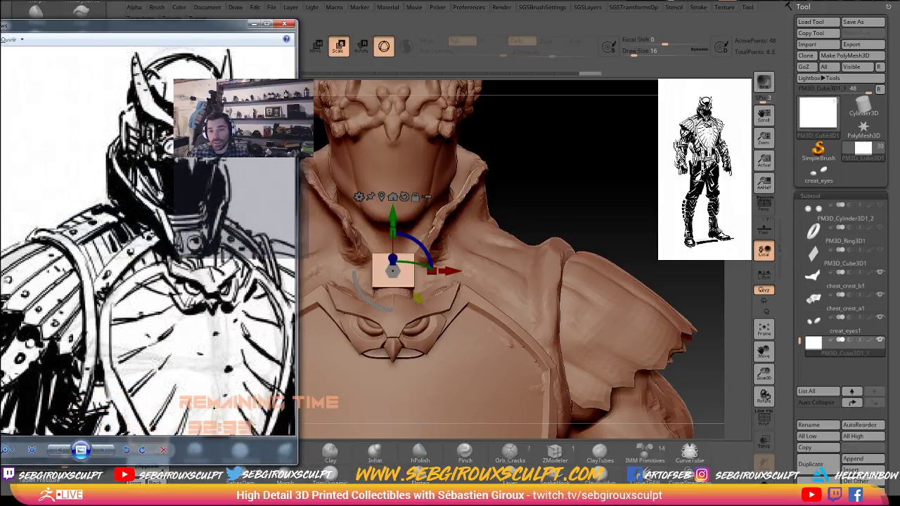
left_click_drag(149, 254, 163, 275)
scroll(163, 275, "down", 1)
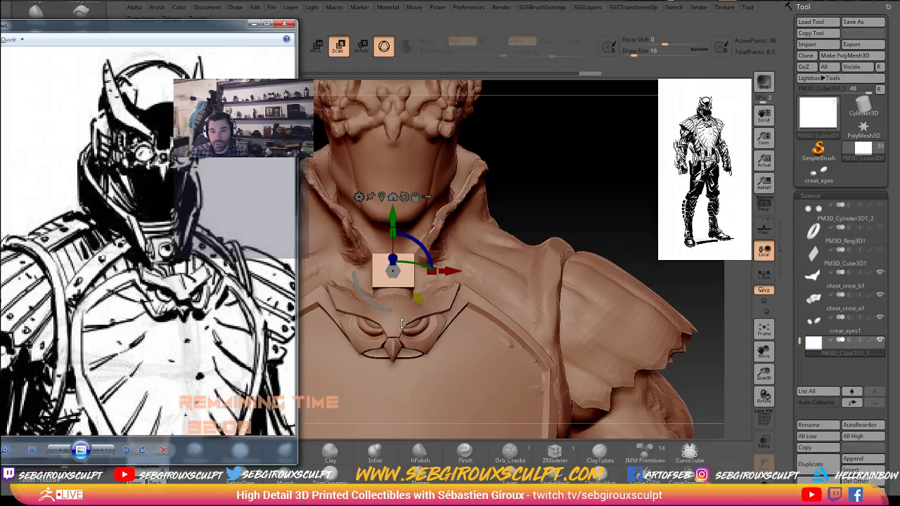
left_click(654, 223)
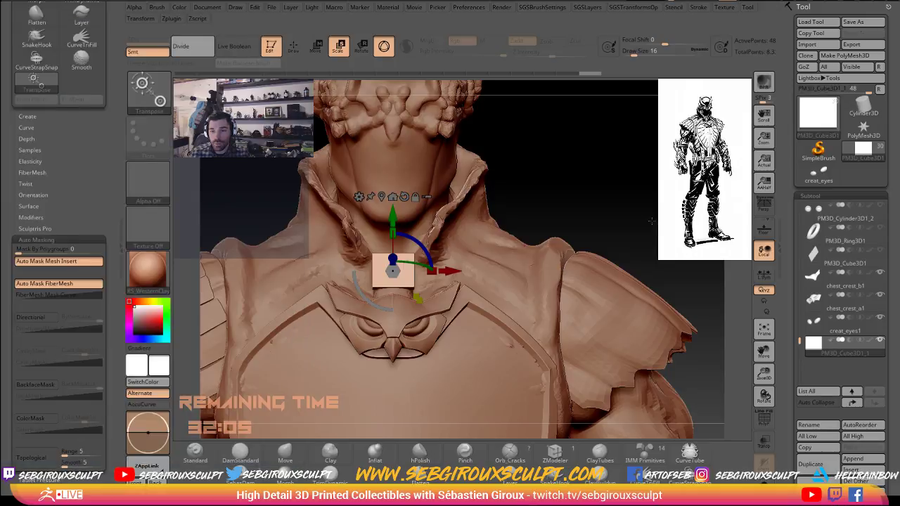
left_click_drag(651, 222, 656, 212, "alt")
key("alt+Tab")
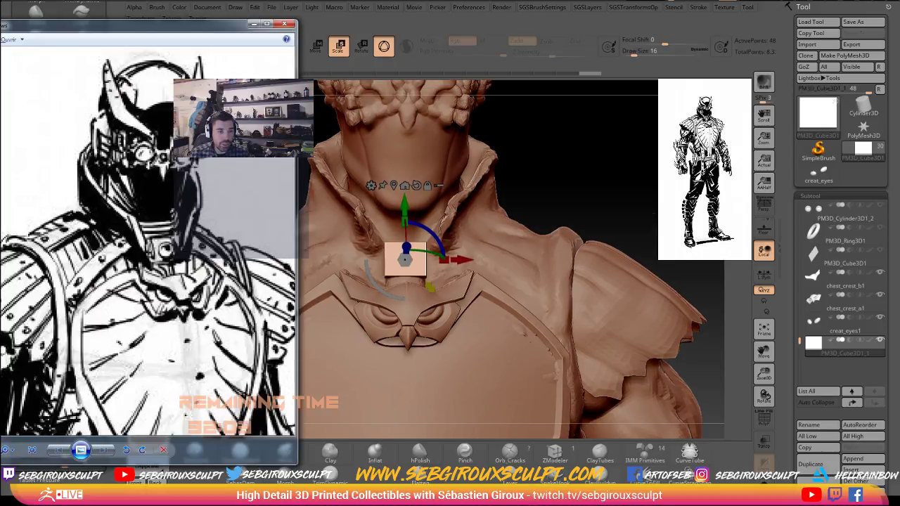
key("alt+Tab")
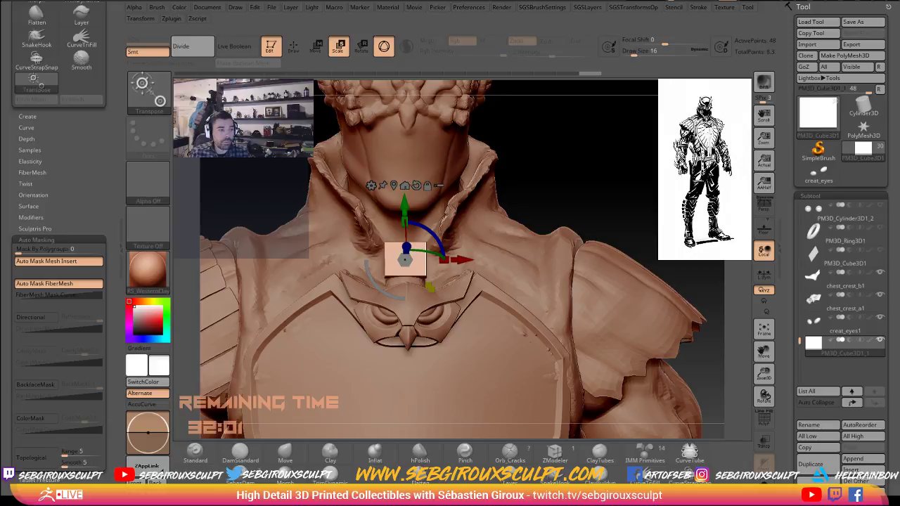
Select the owl crest's brow piece and turn on Transpose All Selected Subtools for the Move gizmo.
left_click(413, 294, "alt")
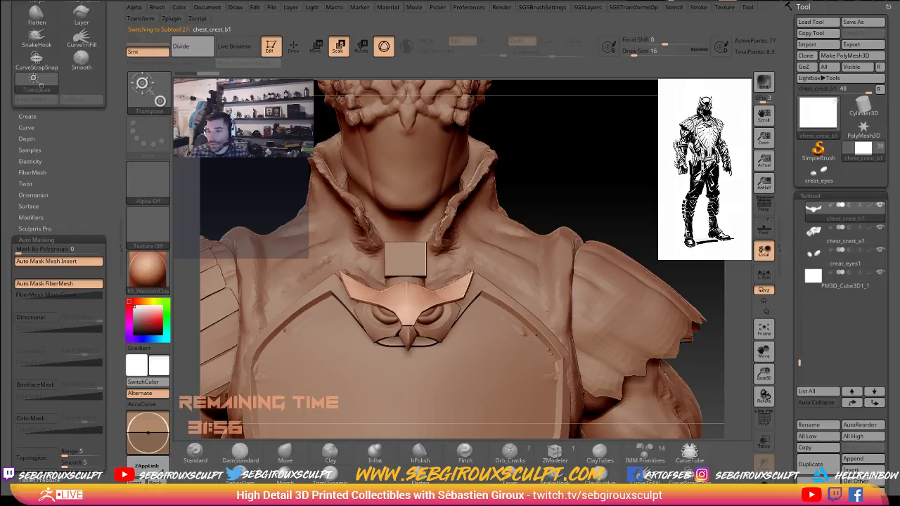
key("w")
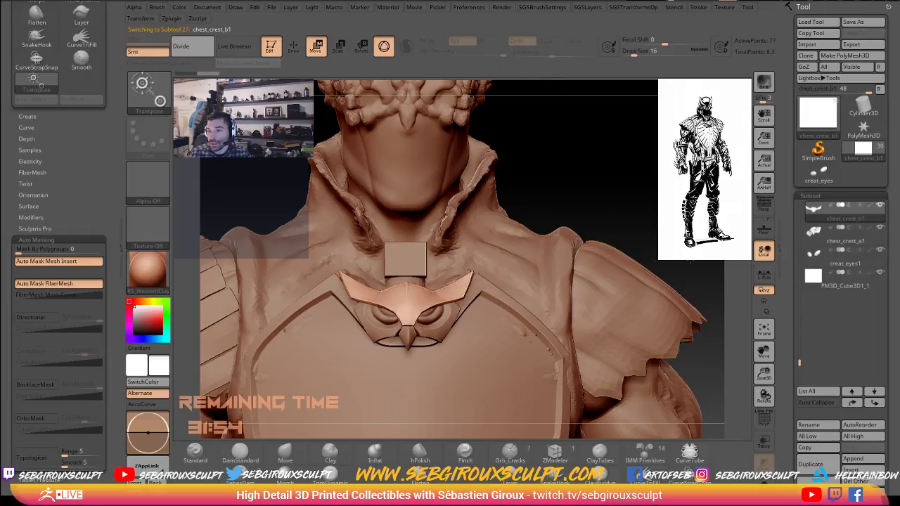
left_click_drag(638, 199, 623, 198, "alt")
key("f")
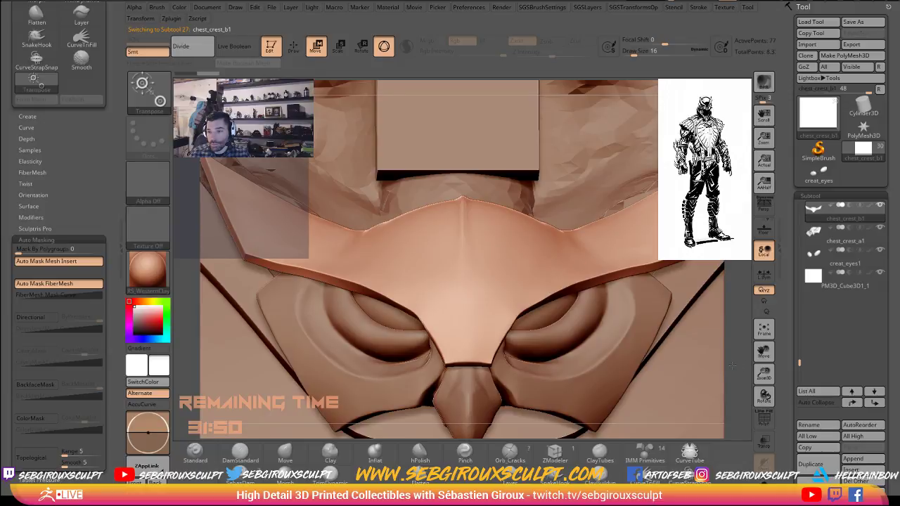
key("f")
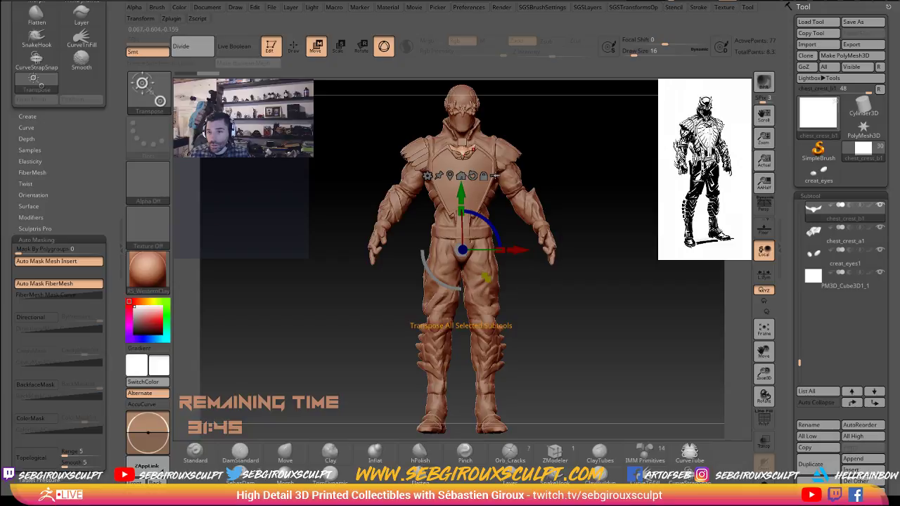
left_click(495, 175)
mouse_move(613, 155)
right_mouse_down("ctrl")
mouse_move(626, 200)
mouse_move(611, 271)
right_mouse_up("ctrl")
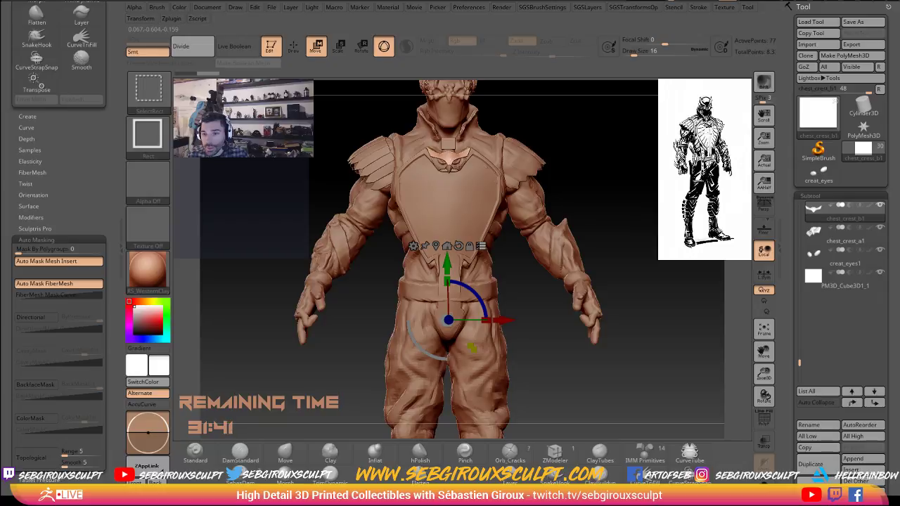
Limit the transpose selection to the owl crest's brow and face pieces, leaving the rest of the figure unselected.
left_click(458, 167, "ctrl+shift")
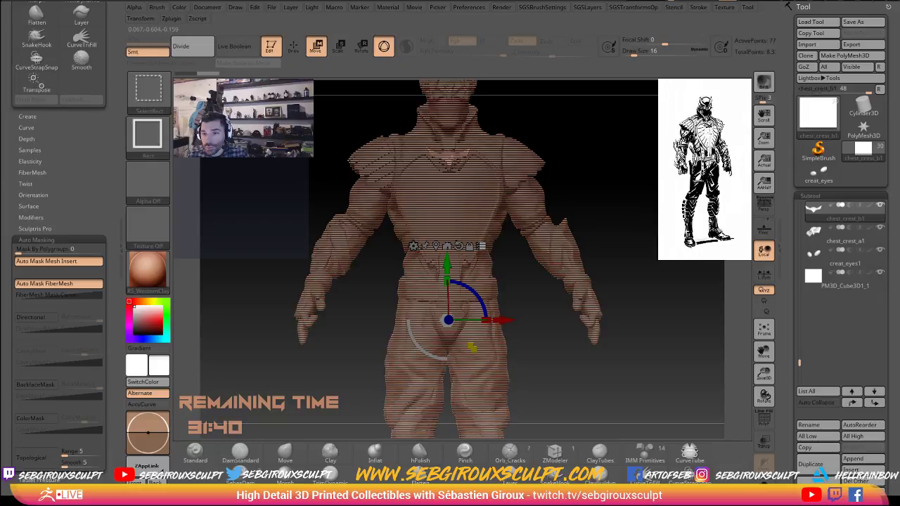
left_click(456, 163, "ctrl+shift")
right_click_drag(624, 139, 583, 156, "ctrl")
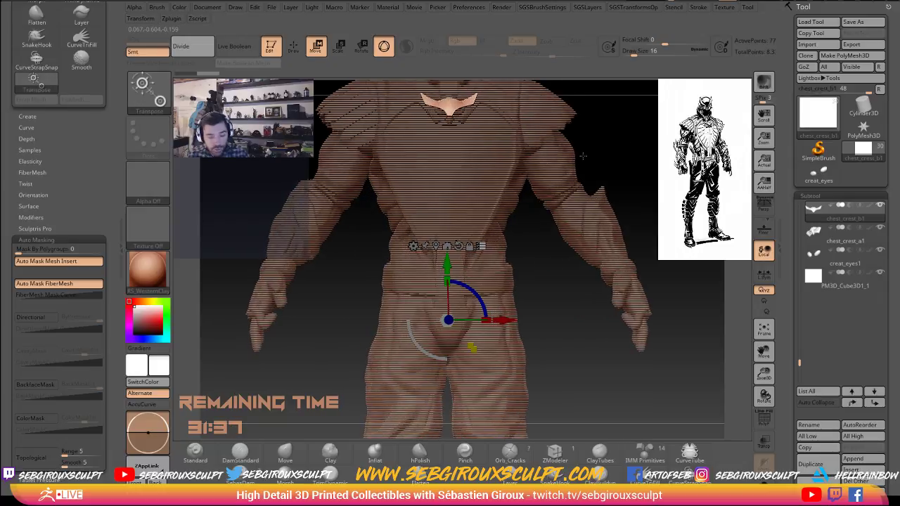
key("ctrl+shift")
left_click(460, 112, "ctrl+shift")
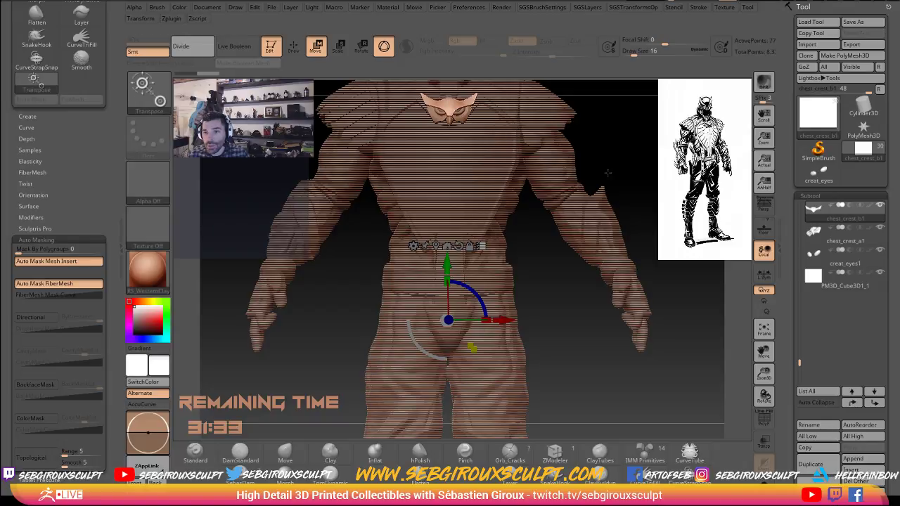
left_click_drag(658, 110, 639, 247, "alt")
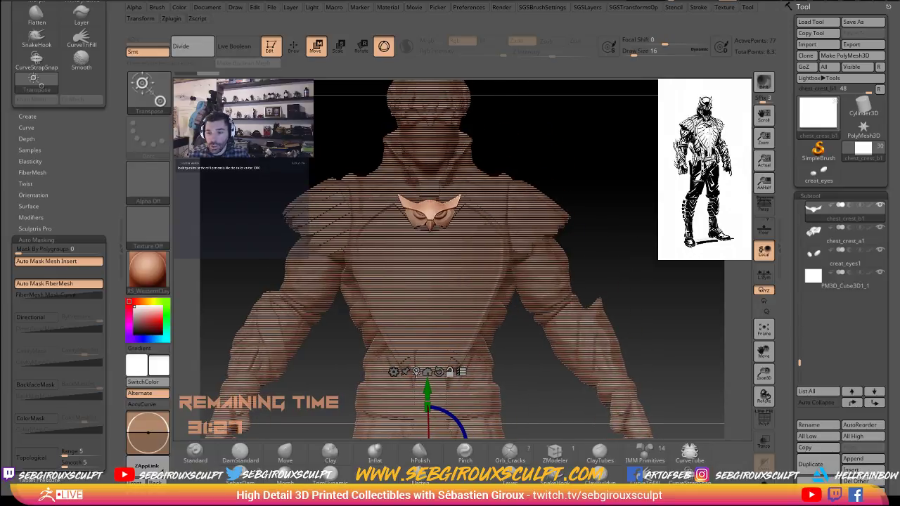
Centre the gizmo on the owl crest, move the whole crest slightly down the chest plate, and return to Draw mode.
left_click(430, 206)
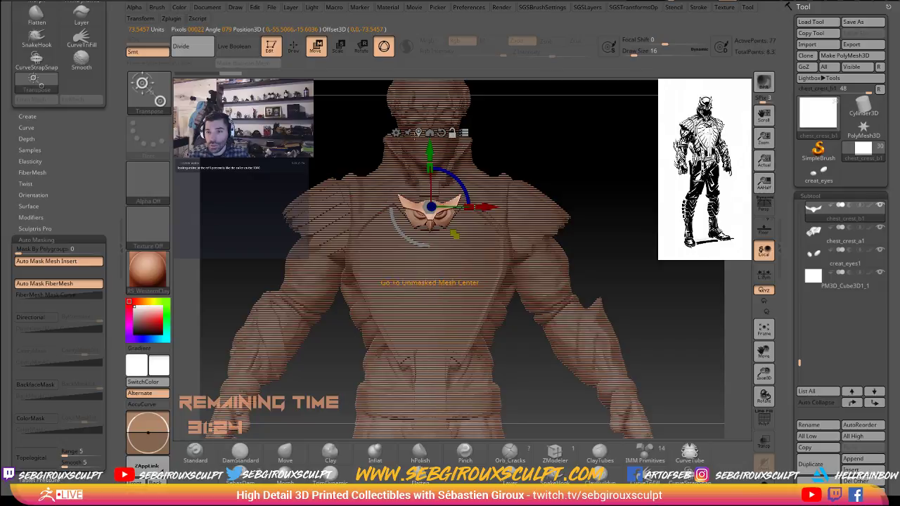
left_click_drag(578, 148, 621, 263)
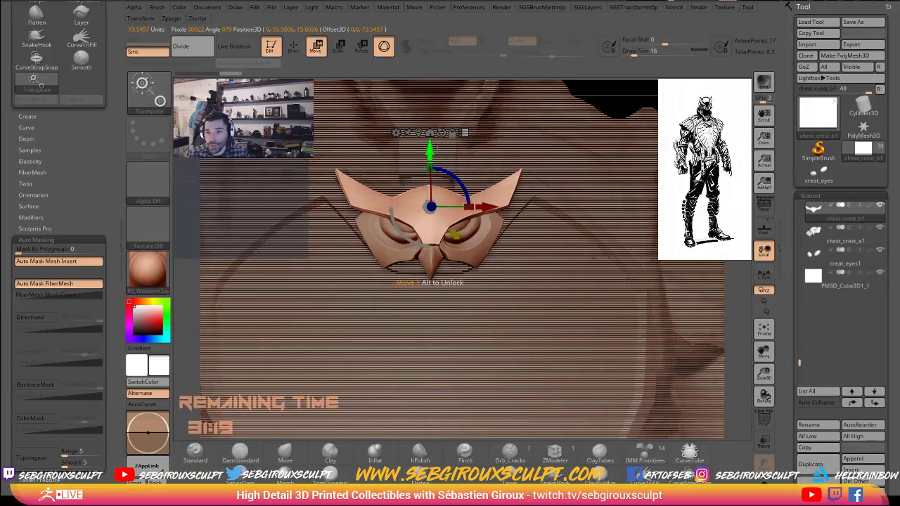
left_click_drag(430, 151, 430, 159)
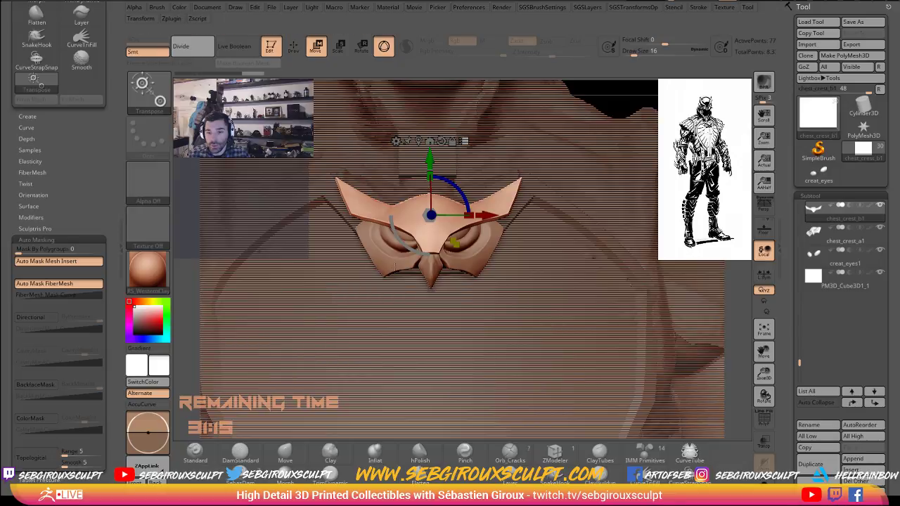
left_click_drag(429, 162, 430, 170)
key("y")
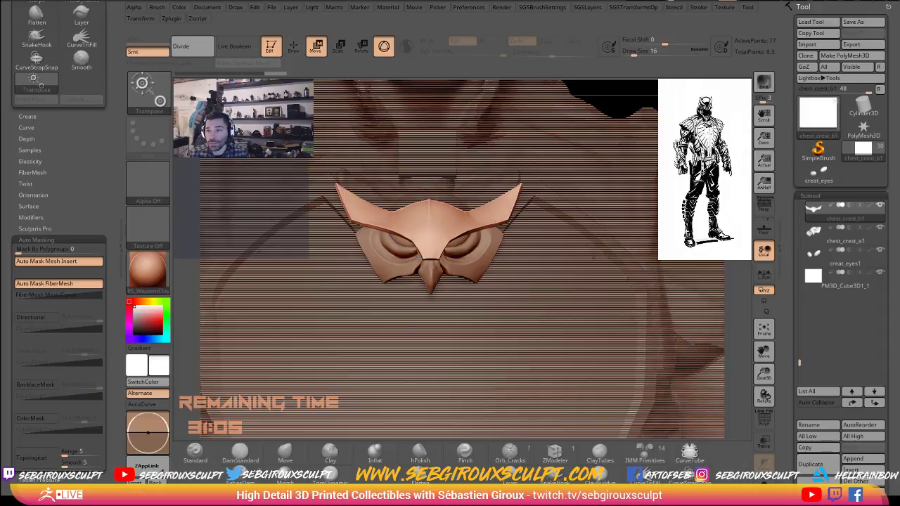
mouse_move(619, 86)
left_mouse_down("alt")
mouse_move(609, 175)
mouse_move(614, 194)
mouse_move(650, 204)
mouse_move(630, 199)
mouse_move(653, 249)
left_mouse_up("alt")
key("q")
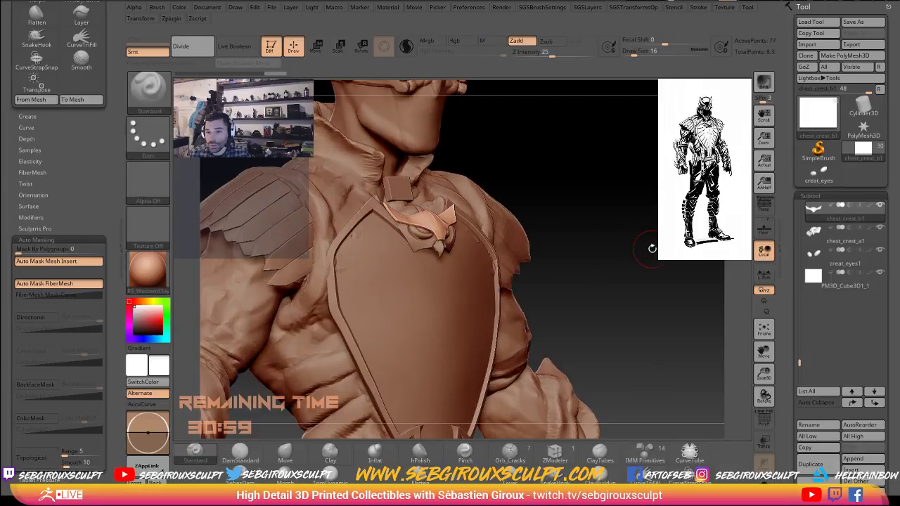
Build up the jacket surface around the owl crest's upper edge with the ClayTubes brush.
right_click_drag(440, 194, 425, 183, "shift")
left_click(434, 189, "alt")
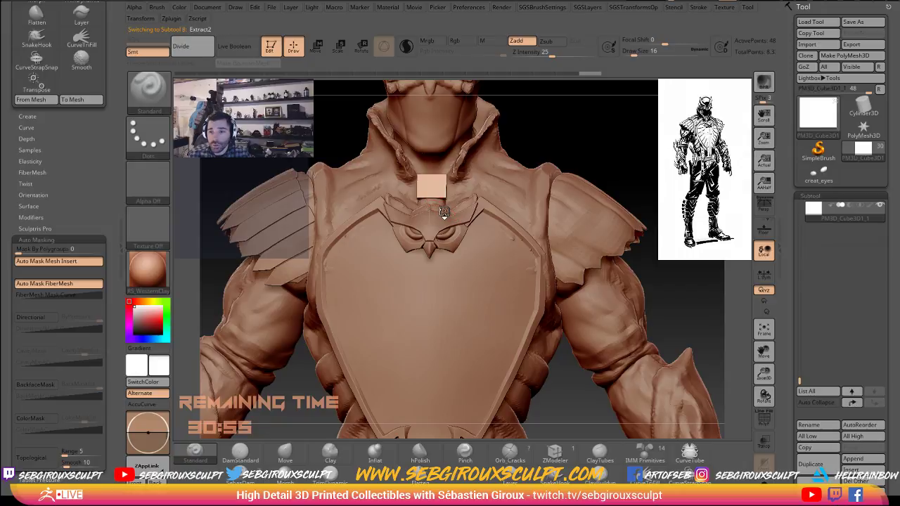
left_click(501, 197, "alt")
key("b")
key("c")
key("t")
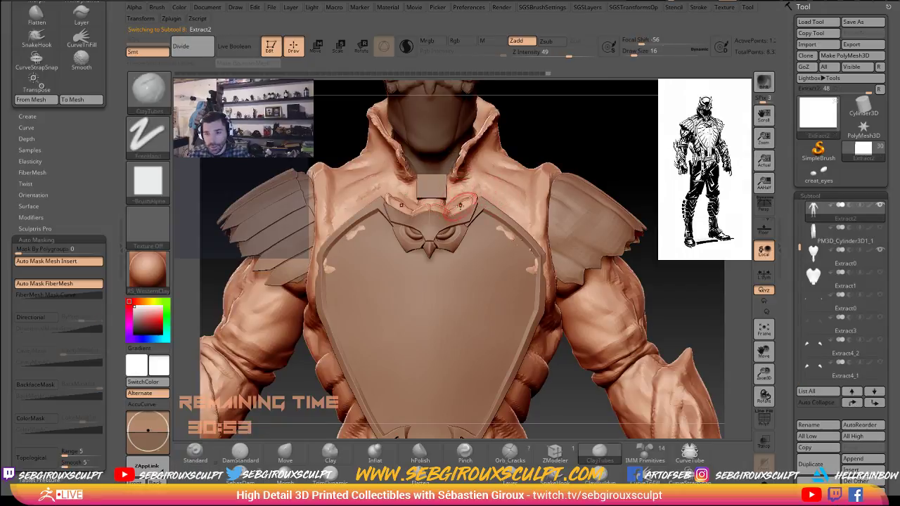
left_click_drag(467, 201, 474, 201)
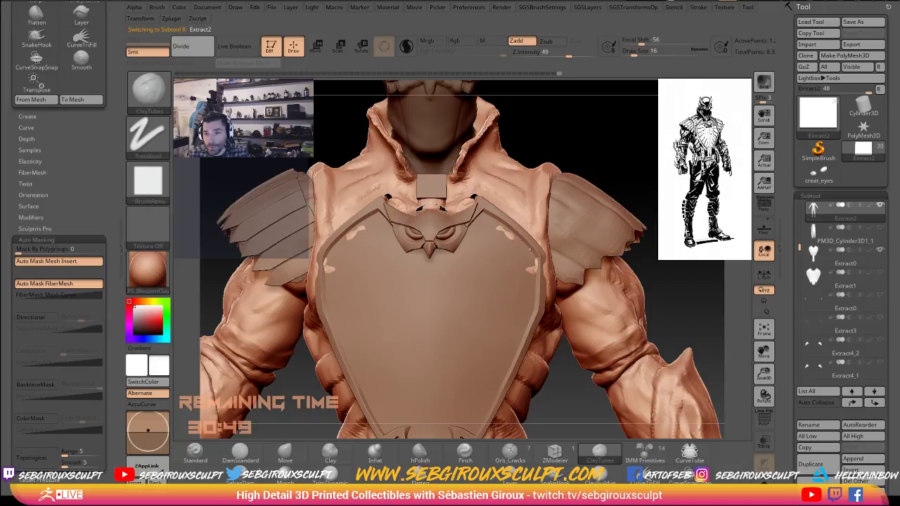
Smooth the built-up jacket surface between the collar opening and the owl crest.
key("shift")
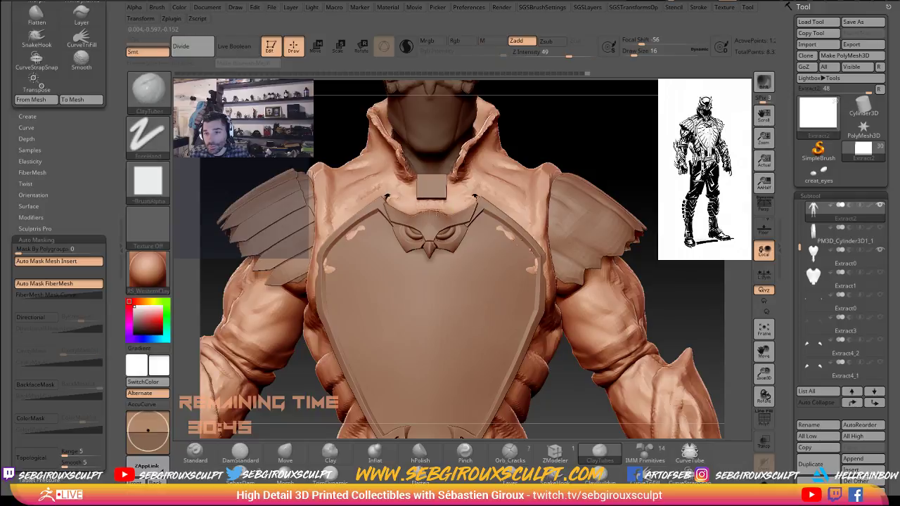
left_click_drag(584, 160, 430, 209)
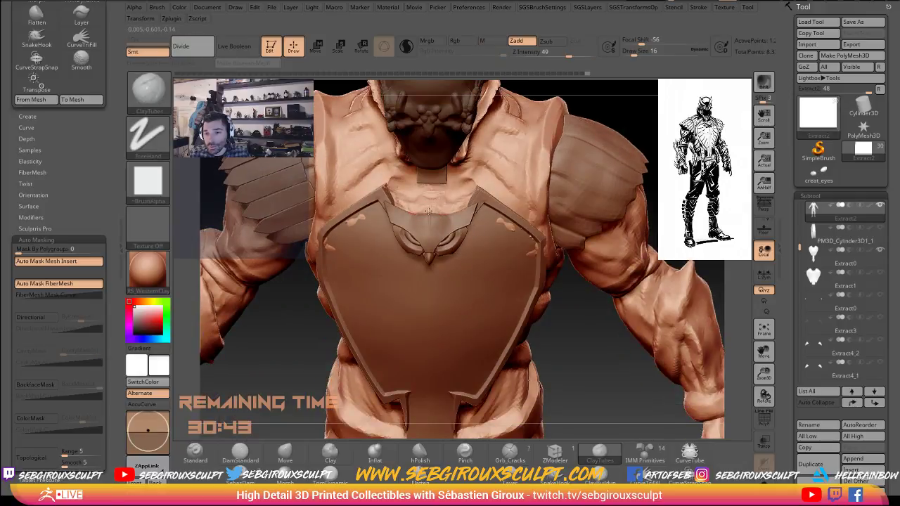
key("shift")
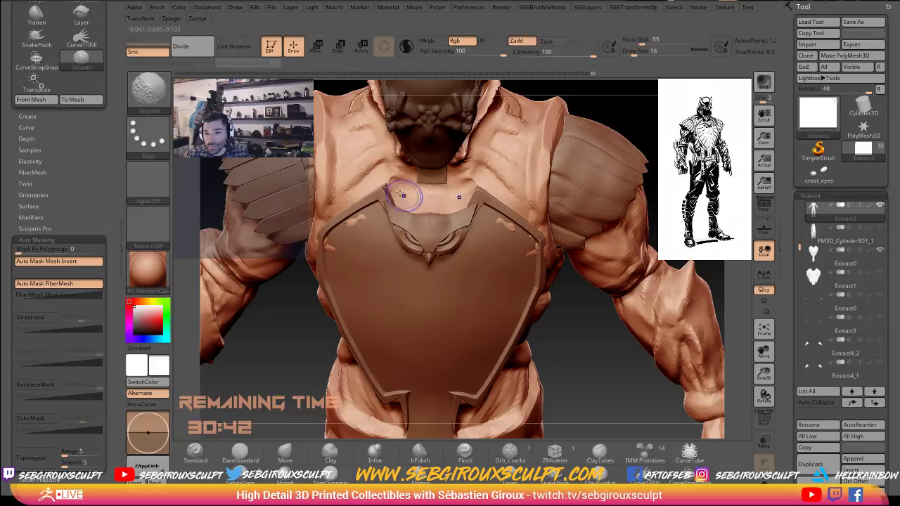
left_click_drag(404, 195, 398, 185, "shift")
left_click_drag(205, 222, 220, 227)
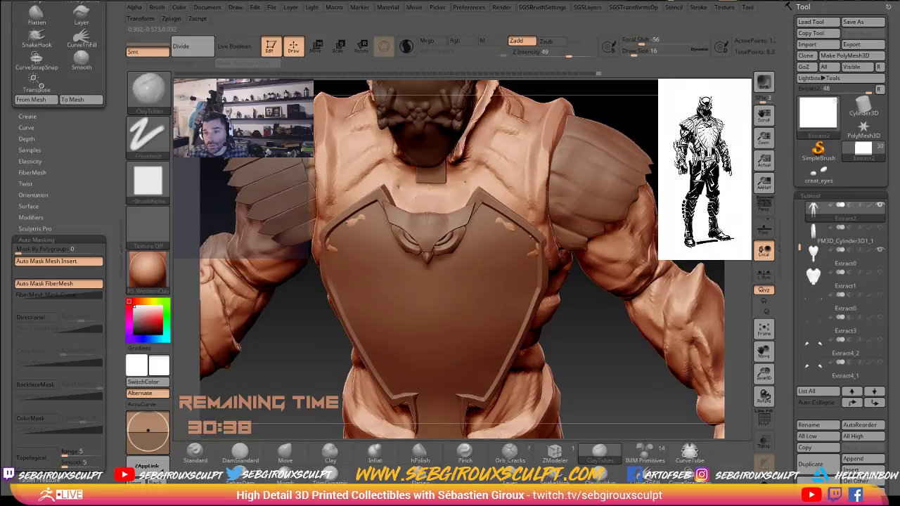
Move the neck slab slightly forward out of the collar opening from the side view.
mouse_move(642, 138)
left_mouse_down("shift")
mouse_move(641, 123)
mouse_move(738, 135)
mouse_move(713, 135)
left_mouse_up("shift")
left_click(401, 169, "alt")
left_click_drag(462, 159, 528, 147)
left_click(318, 48)
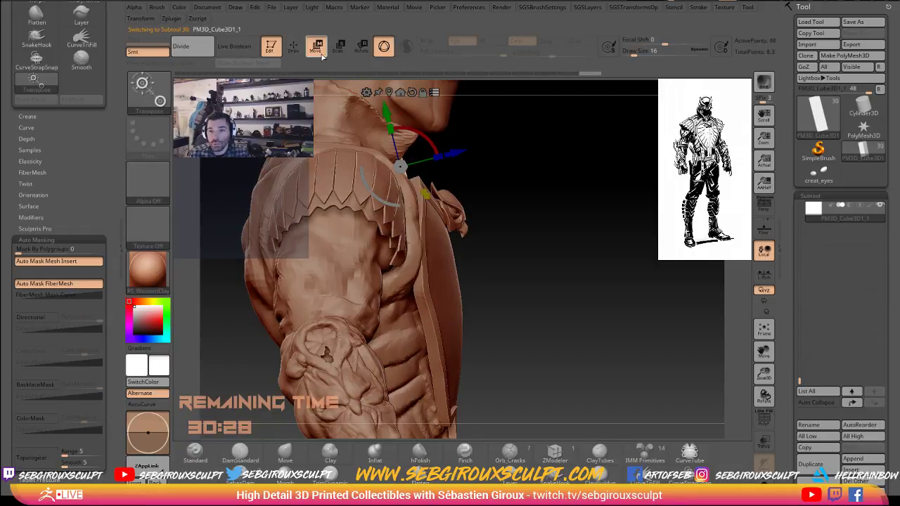
mouse_move(460, 156)
left_mouse_down()
mouse_move(510, 150)
mouse_move(494, 141)
mouse_move(464, 152)
left_mouse_up()
left_click_drag(518, 162, 362, 218)
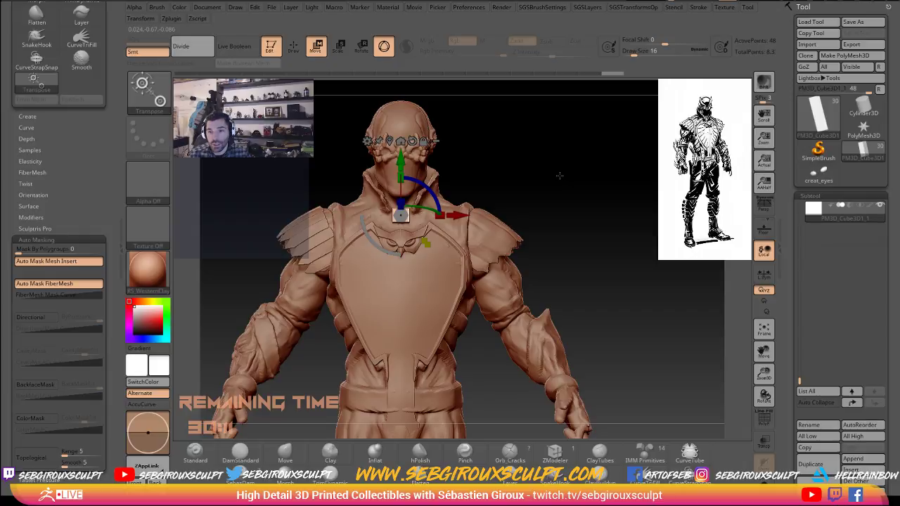
left_click_drag(559, 173, 486, 291)
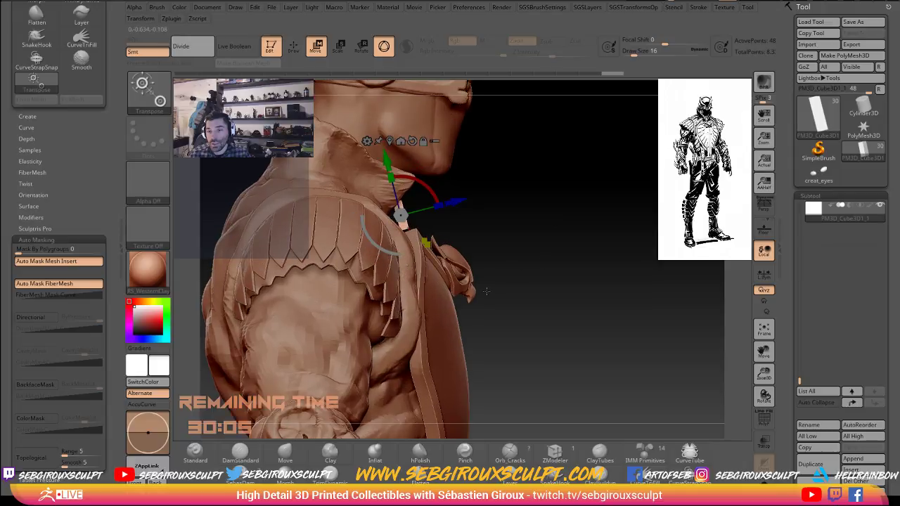
Reshape the owl crest's beak on the face piece with the Move brush from the side view.
key("q")
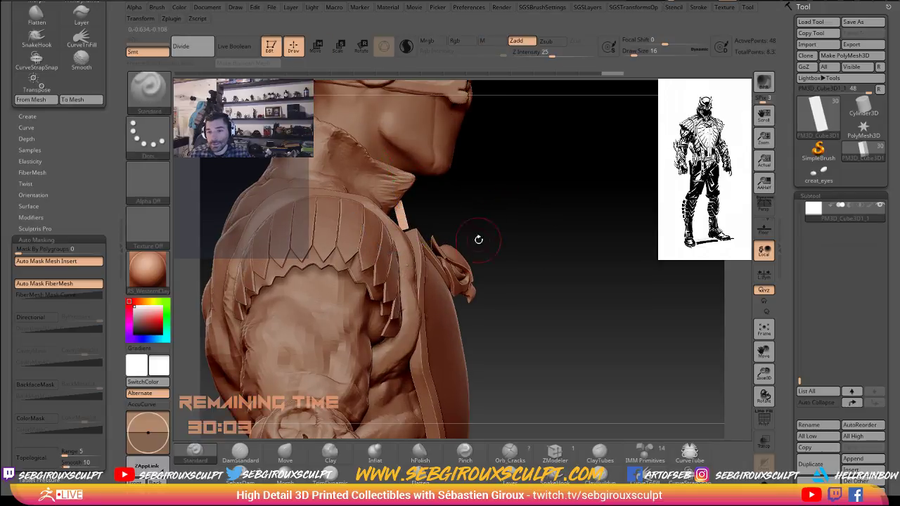
left_click(469, 299, "alt")
key("b")
key("m")
key("v")
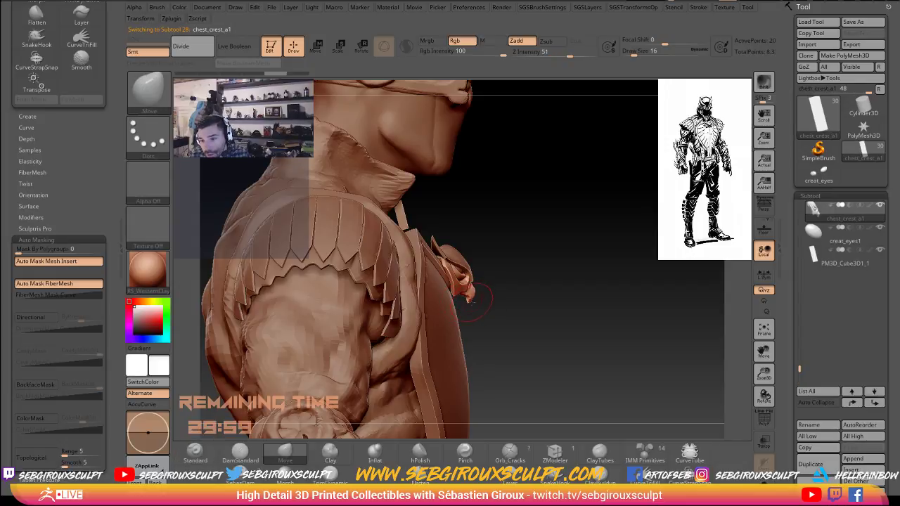
right_click_drag(475, 304, 469, 305)
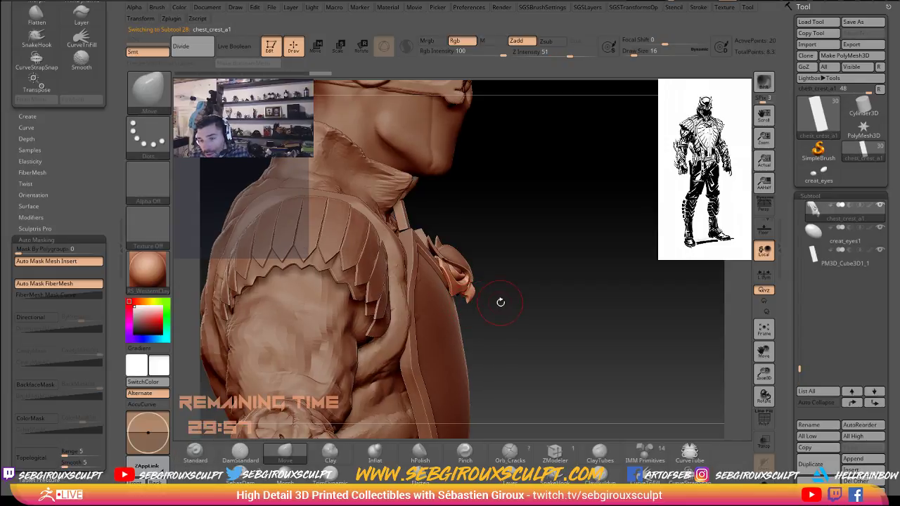
mouse_move(499, 302)
left_mouse_down()
mouse_move(506, 303)
mouse_move(453, 295)
left_mouse_up()
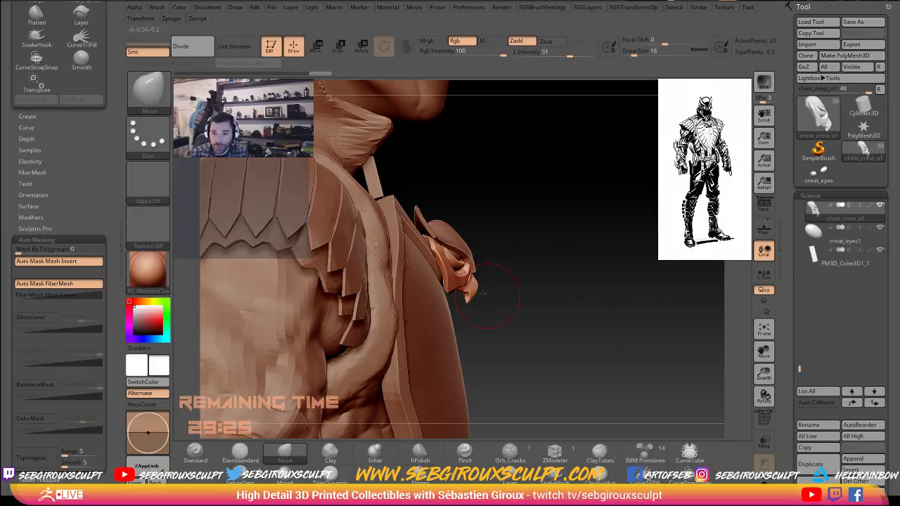
Refine the owl beak's tip in profile with the Move brush and reduce the draw size to 9.
mouse_move(533, 256)
left_mouse_down()
mouse_move(528, 295)
mouse_move(514, 325)
mouse_move(498, 333)
left_mouse_up()
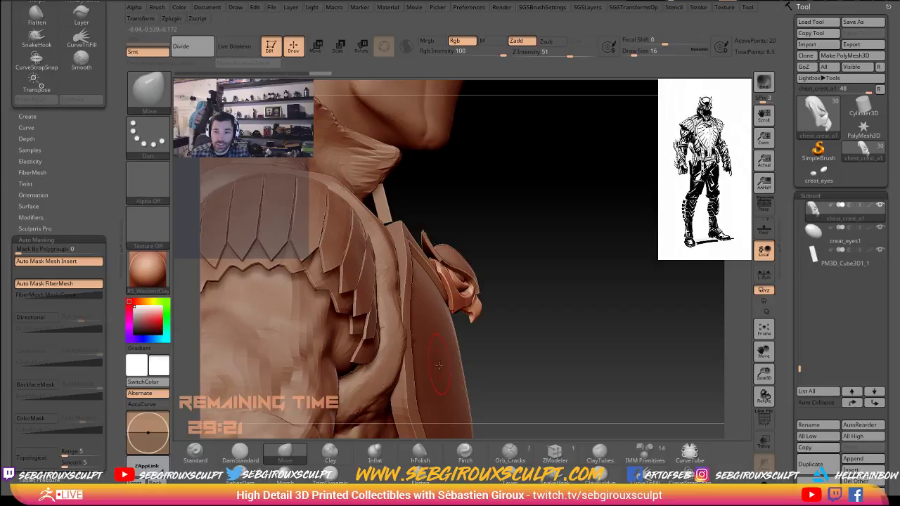
mouse_move(543, 301)
left_mouse_down()
mouse_move(526, 274)
mouse_move(538, 268)
mouse_move(569, 309)
mouse_move(473, 303)
left_mouse_up()
left_click_drag(554, 305, 474, 340)
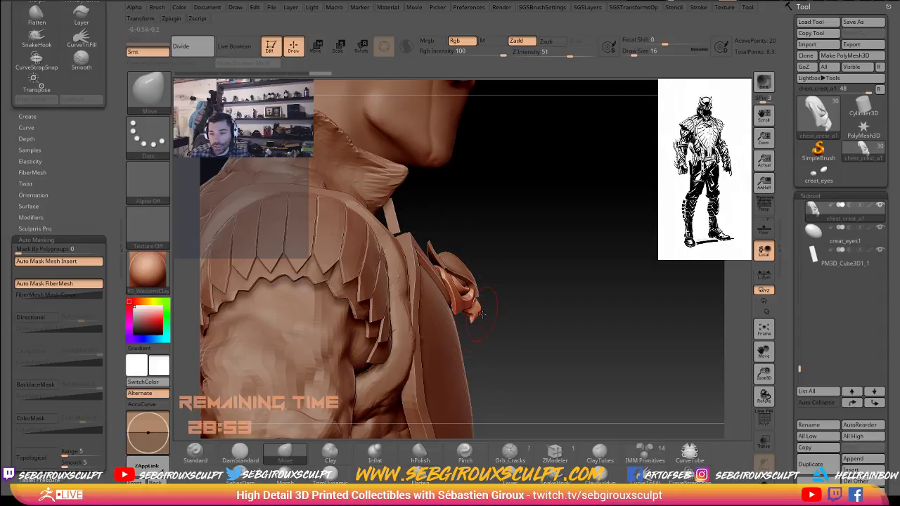
mouse_move(470, 324)
left_mouse_down()
mouse_move(477, 307)
mouse_move(486, 309)
mouse_move(477, 314)
left_mouse_up()
key("space")
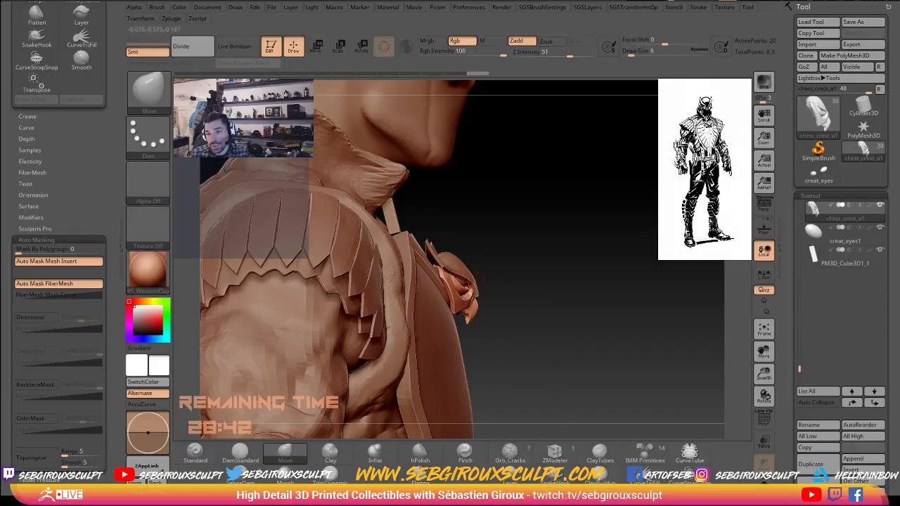
Check the owl crest from the front and three-quarter views and quick-save the project.
mouse_move(470, 283)
right_mouse_down()
mouse_move(479, 322)
mouse_move(445, 322)
right_mouse_up()
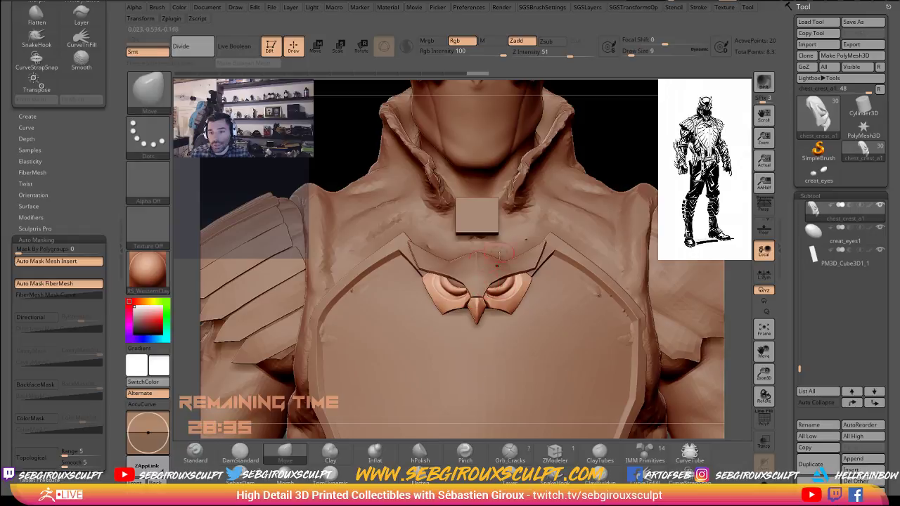
mouse_move(488, 433)
right_mouse_down()
mouse_move(631, 364)
mouse_move(556, 338)
mouse_move(573, 356)
mouse_move(548, 331)
mouse_move(439, 329)
right_mouse_up()
mouse_move(503, 316)
right_mouse_down()
mouse_move(568, 336)
mouse_move(579, 312)
mouse_move(607, 341)
mouse_move(573, 343)
mouse_move(575, 308)
right_mouse_up()
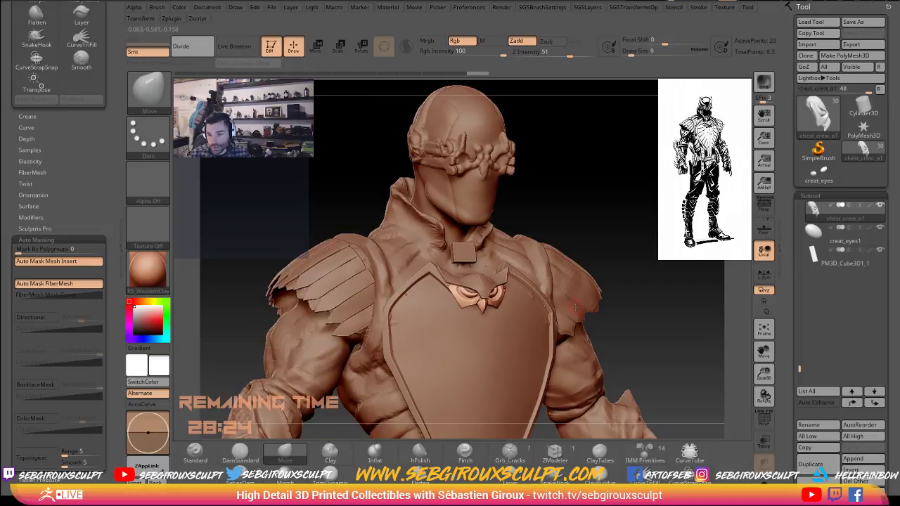
right_click_drag(676, 283, 598, 276)
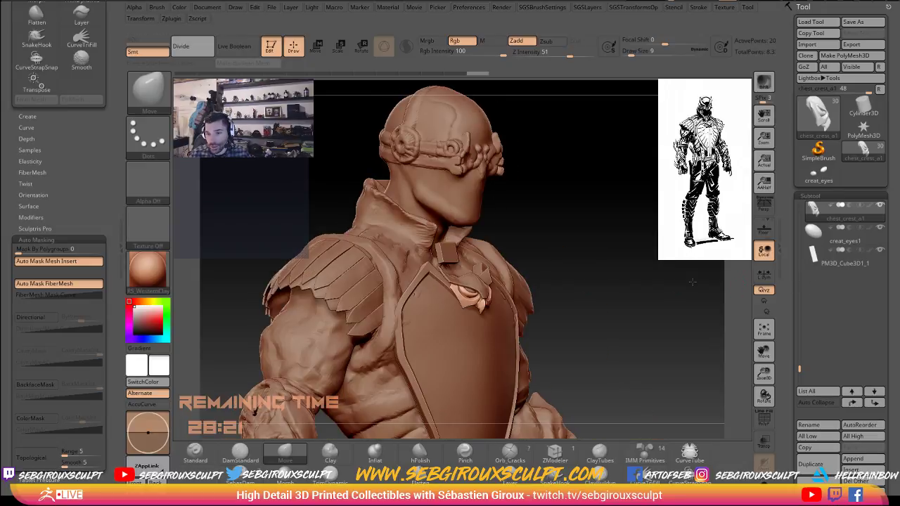
key("ctrl+s")
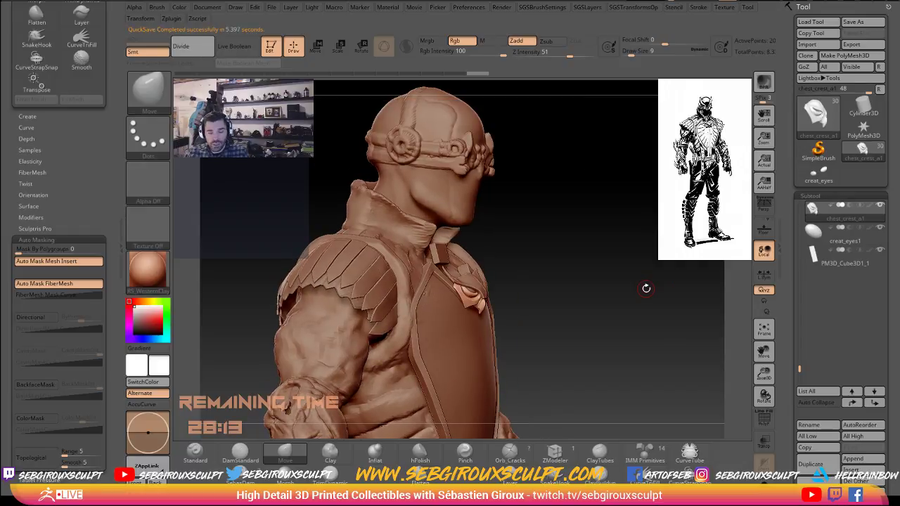
Select the owl crest's brow piece for the Move brush and set the draw size to 17.
left_click_drag(616, 282, 469, 255, "alt")
left_click(443, 261, "alt")
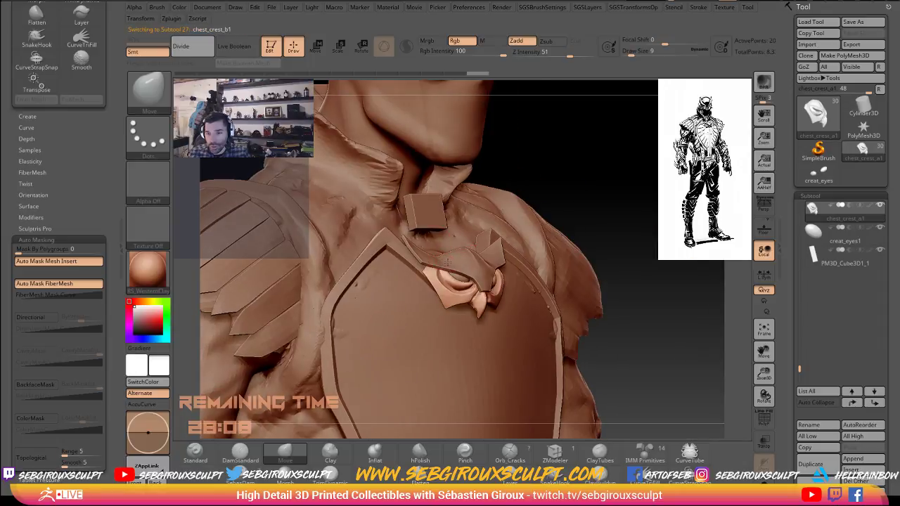
key("space")
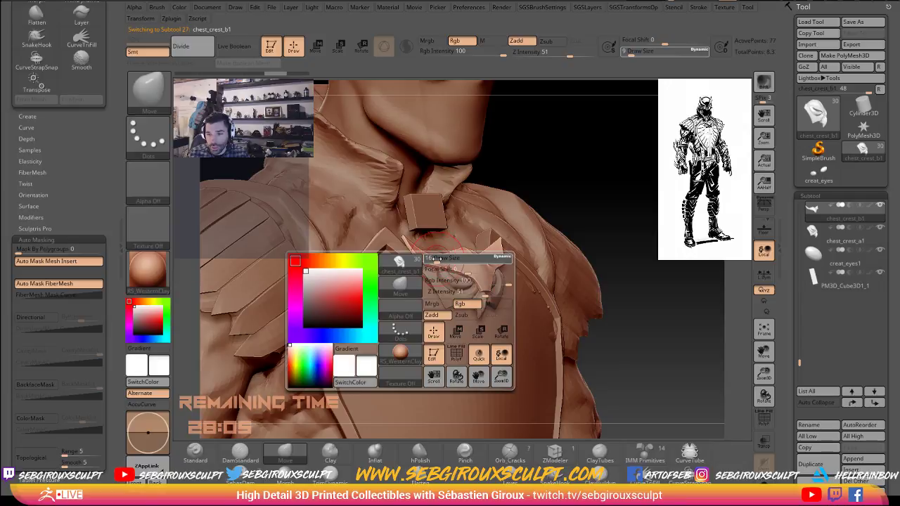
left_click_drag(431, 260, 433, 261)
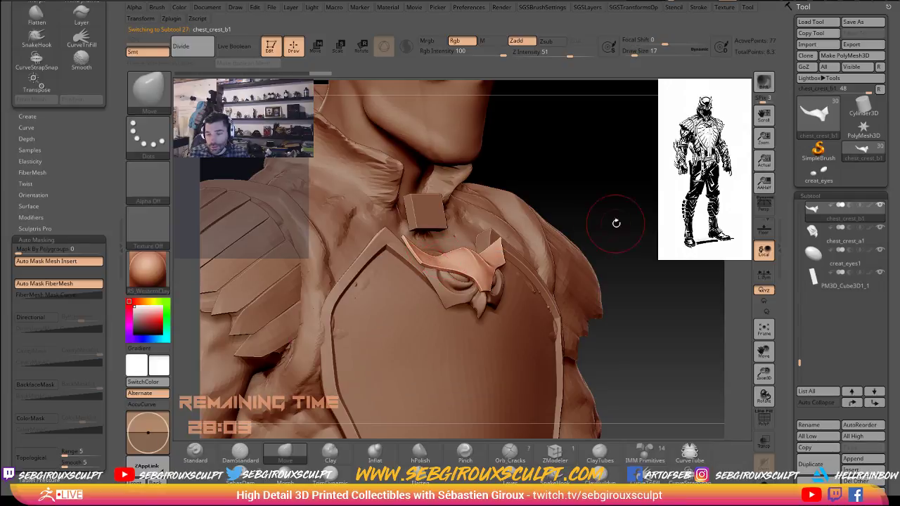
left_click_drag(612, 217, 571, 217, "shift")
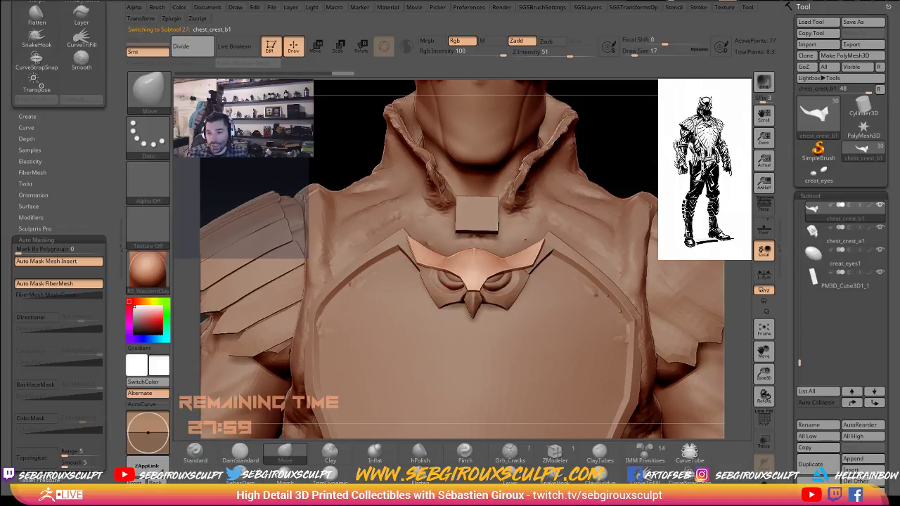
left_click_drag(598, 169, 631, 257)
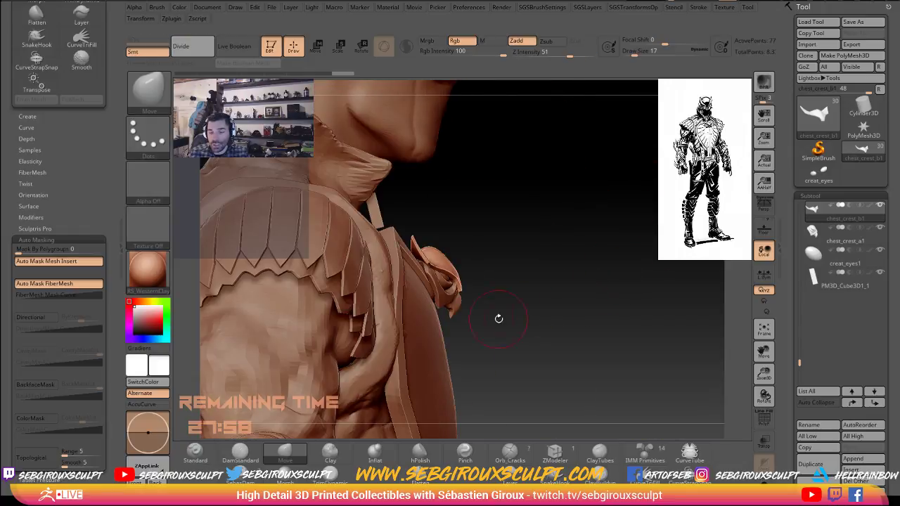
left_click_drag(568, 281, 581, 297)
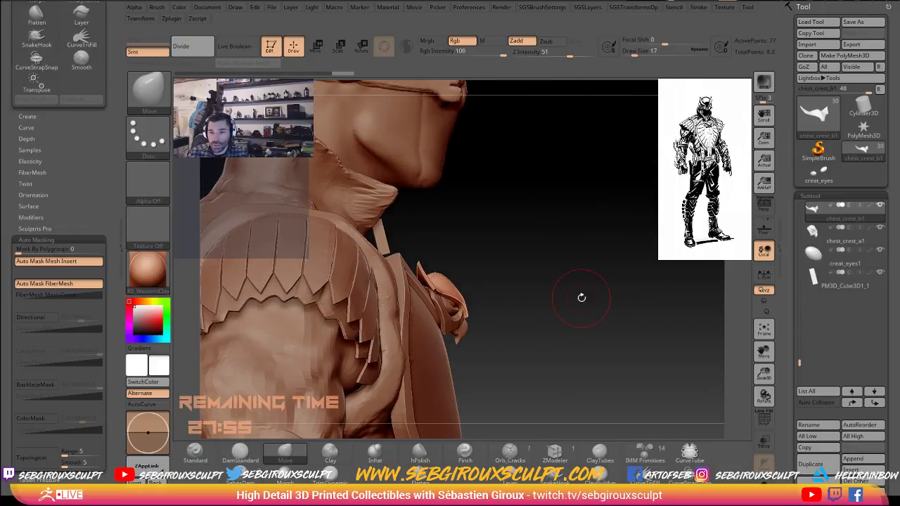
Select the neck slab and lower it slightly along its own vertical axis from the side view.
left_click(382, 239, "alt")
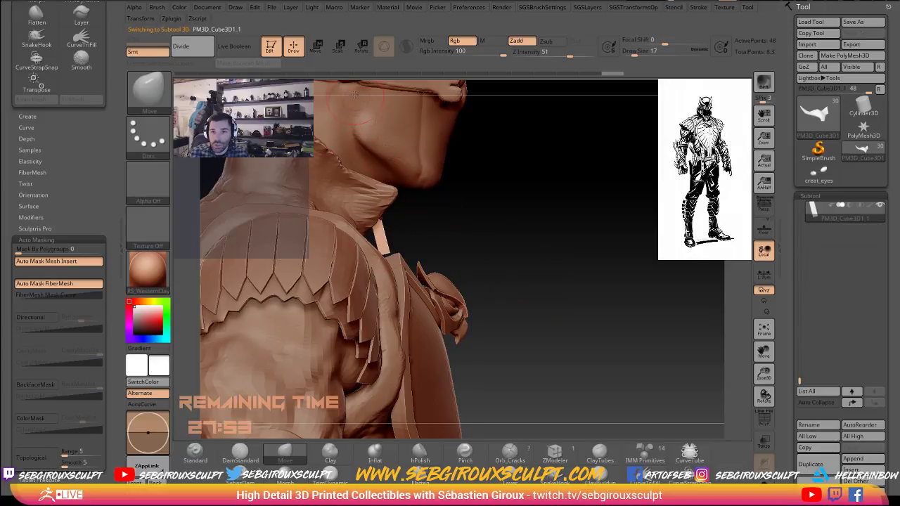
key("w")
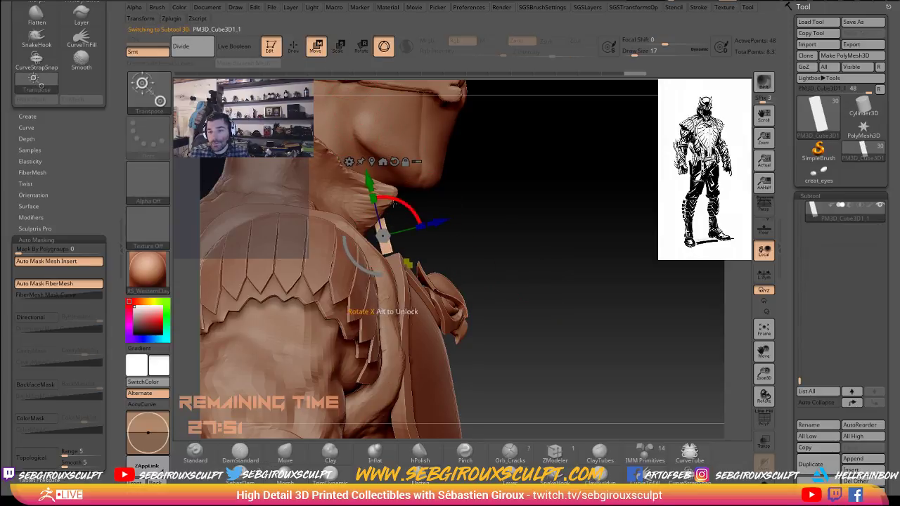
left_click_drag(370, 180, 371, 185)
left_click_drag(483, 223, 618, 243)
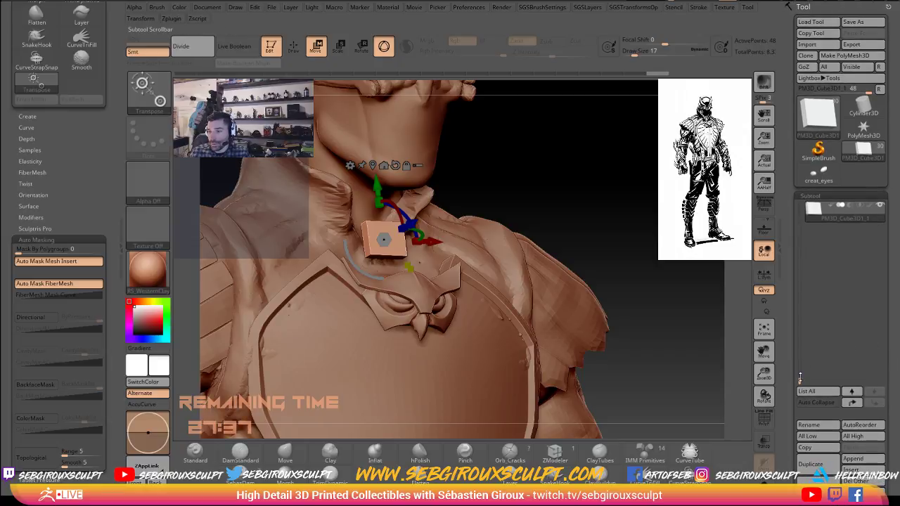
Append a Sphere3D as a new subtool and make it the active subtool.
left_click(854, 459)
left_click(855, 460)
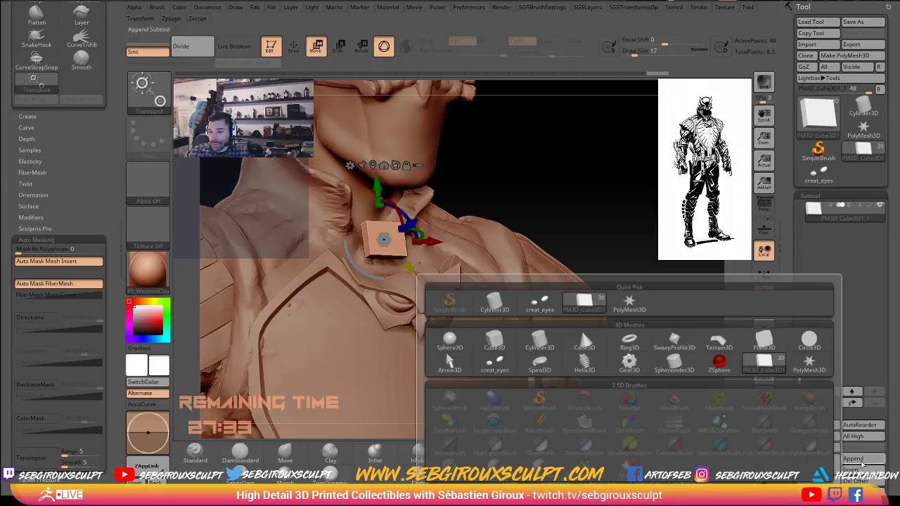
left_click(450, 343)
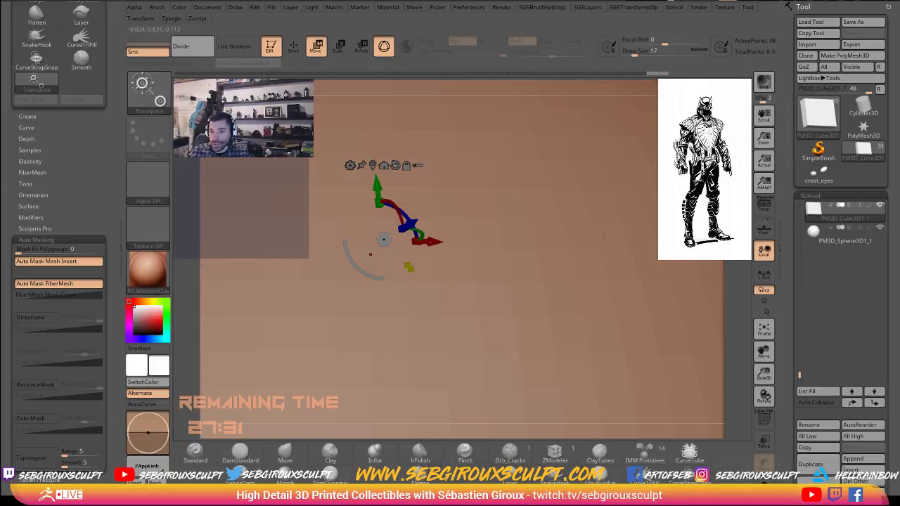
left_click_drag(742, 338, 573, 256, "alt")
left_click_drag(640, 288, 656, 269)
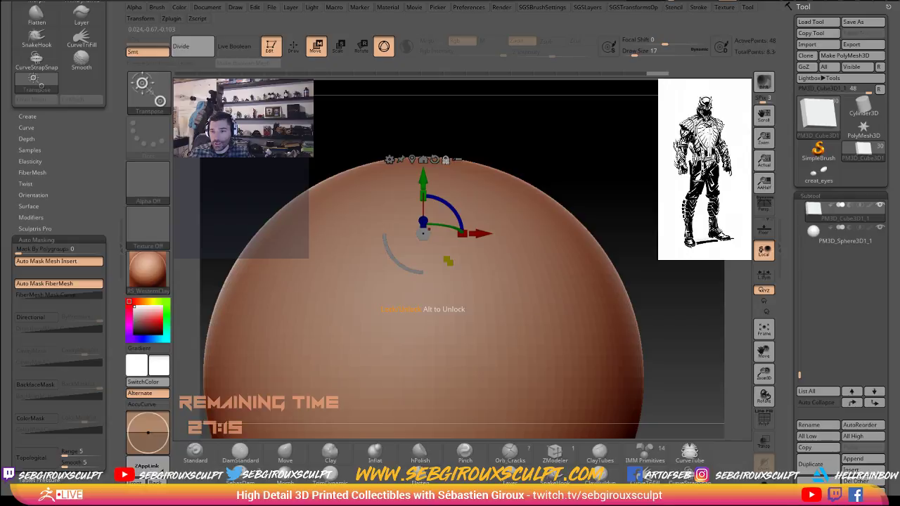
left_click(424, 236, "alt")
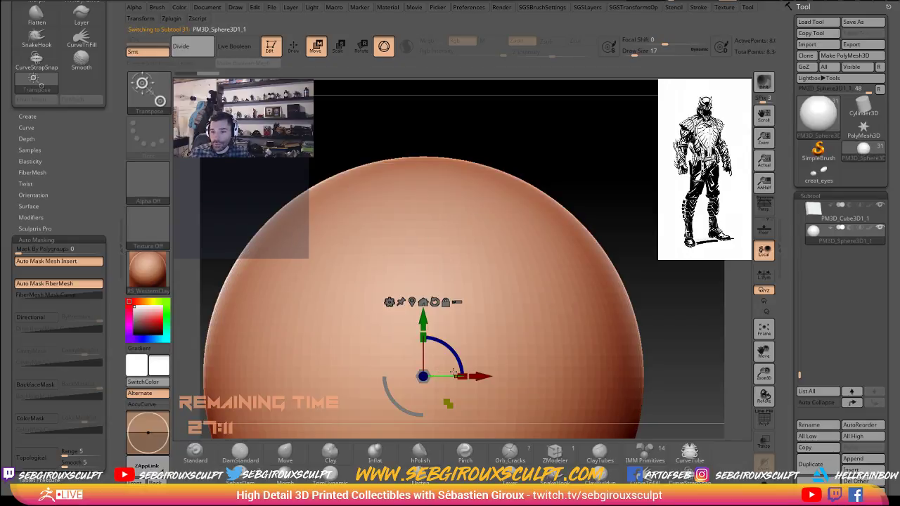
right_click_drag(548, 255, 554, 238, "alt")
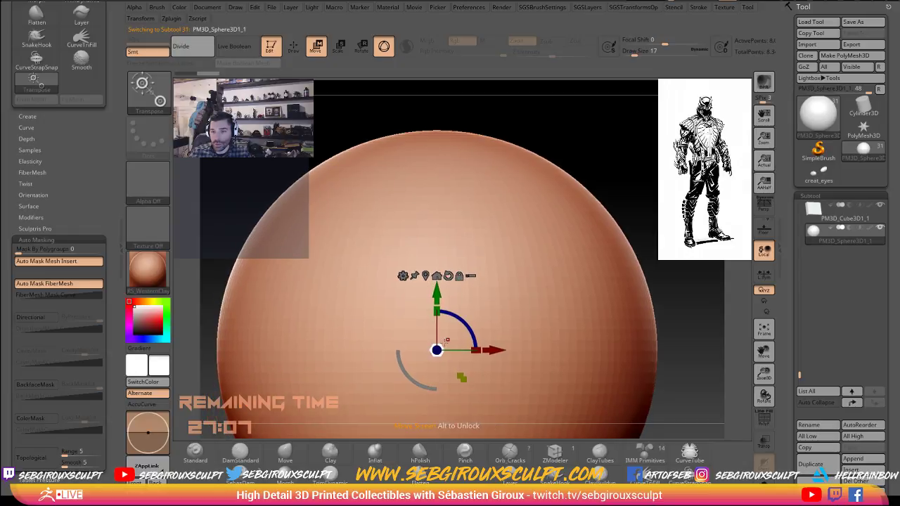
Scale the sphere down and raise it from the hips to the figure's upper chest.
left_click_drag(461, 378, 343, 260)
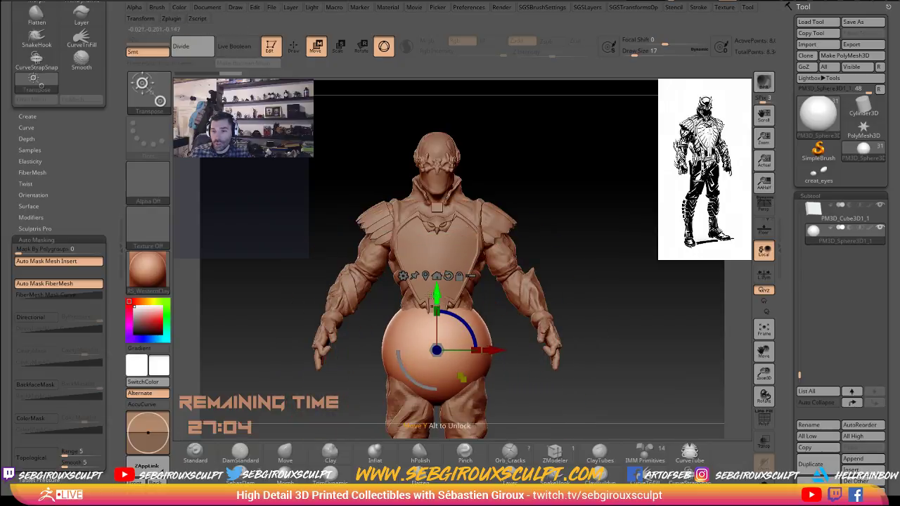
left_click_drag(436, 291, 436, 163)
left_click_drag(547, 179, 577, 256)
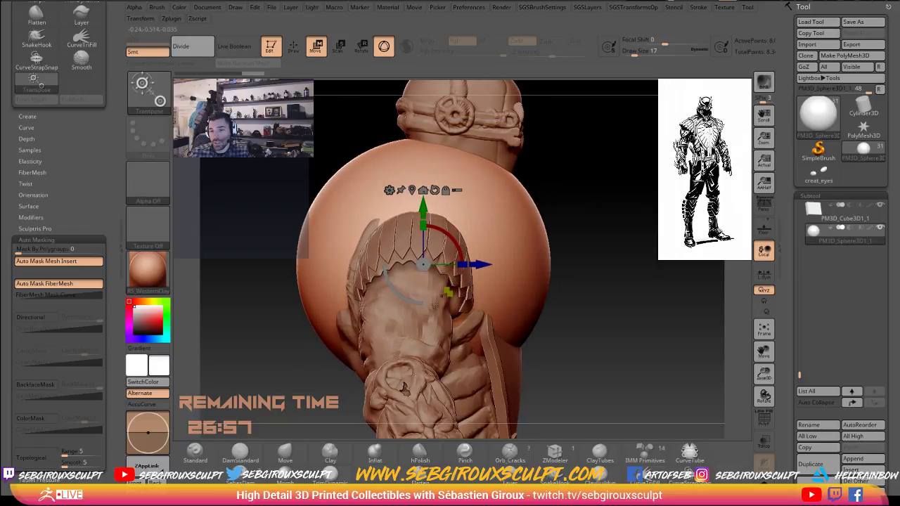
left_click_drag(448, 291, 424, 303)
key("ctrl+z")
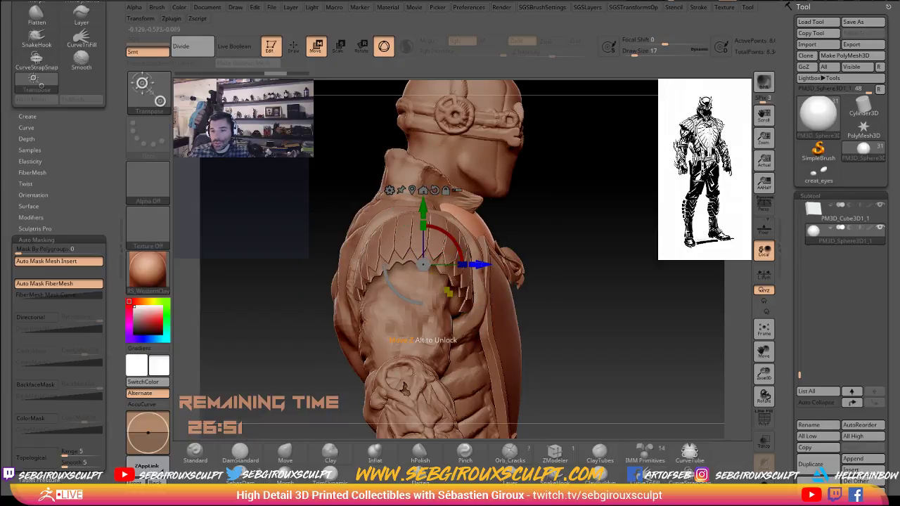
Move the sphere forward in front of the neck slab and scale it down to roughly the slab's size.
left_click_drag(423, 263, 514, 228)
left_click_drag(622, 284, 571, 273)
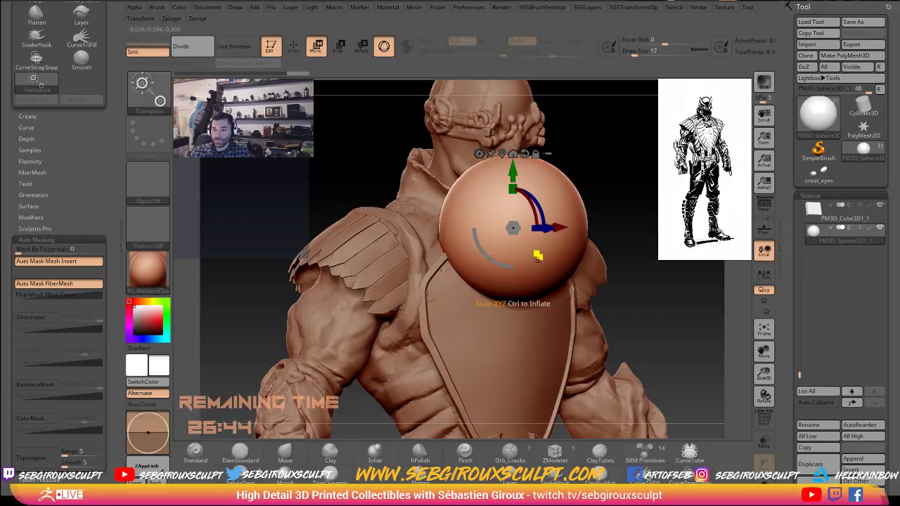
left_click_drag(538, 257, 521, 214)
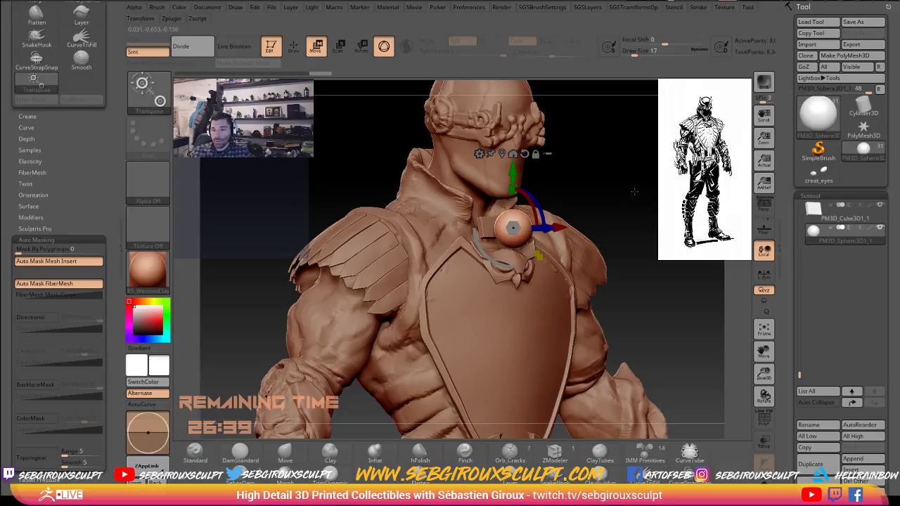
left_click_drag(635, 192, 634, 258, "alt")
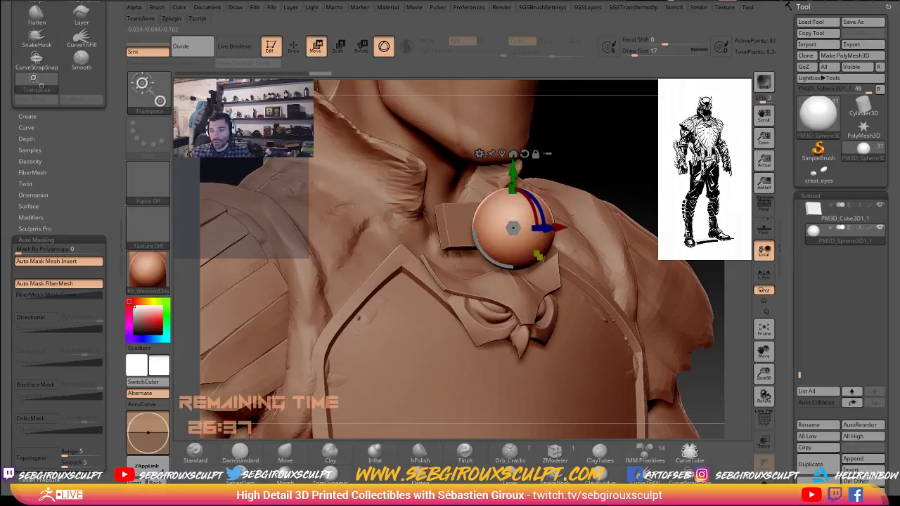
Centre the small sphere on the neck slab from the front and push it back against the slab's face.
left_click_drag(567, 224, 513, 227)
left_click_drag(611, 221, 529, 230)
mouse_move(484, 256)
left_mouse_down()
mouse_move(466, 251)
mouse_move(484, 255)
left_mouse_up()
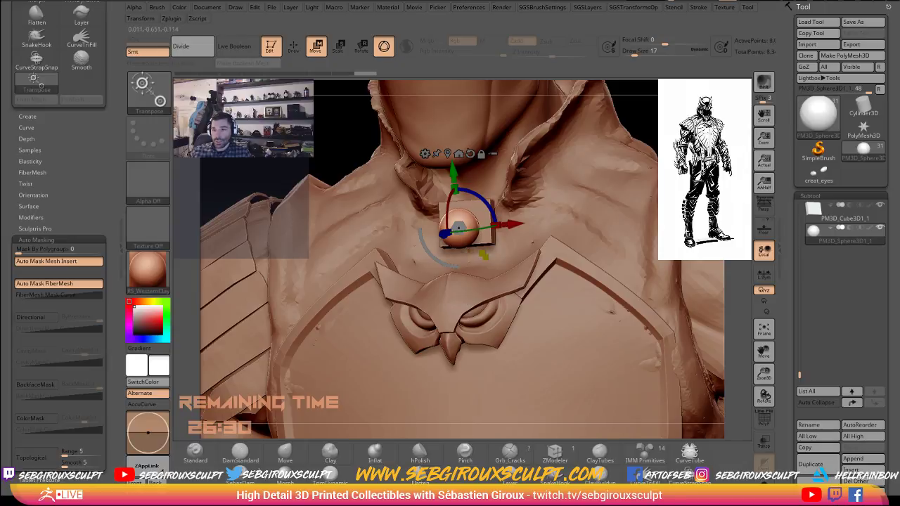
left_click_drag(569, 169, 679, 171)
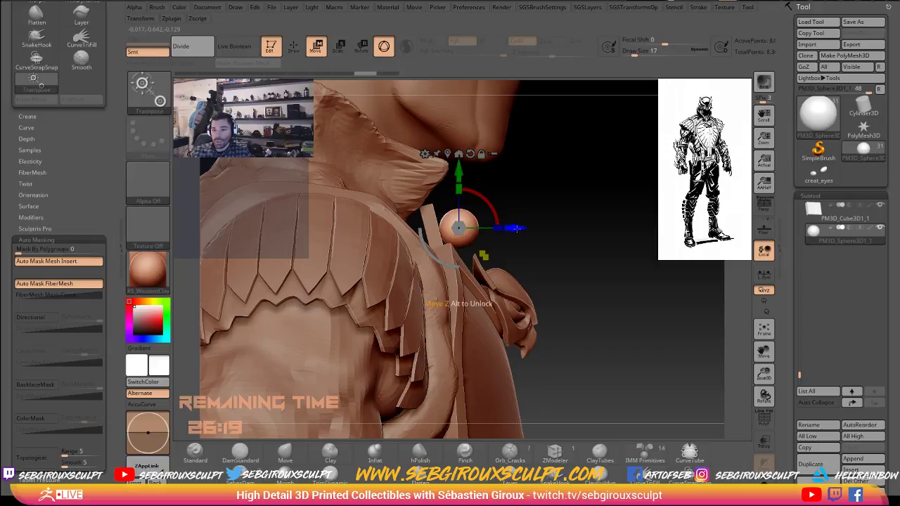
left_click_drag(517, 228, 501, 228)
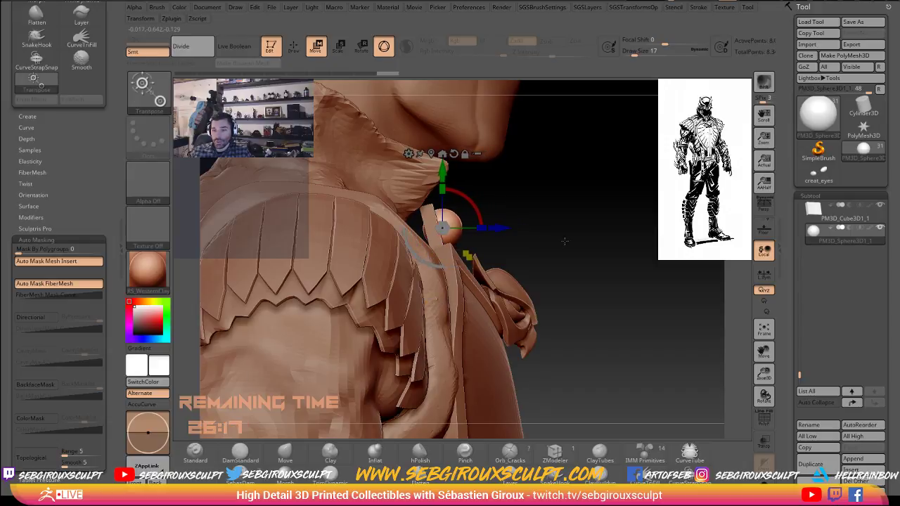
Nudge the sphere slightly upward, shrink it a little and sink it deeper into the neck slab as a round stud.
left_click_drag(584, 257, 450, 259)
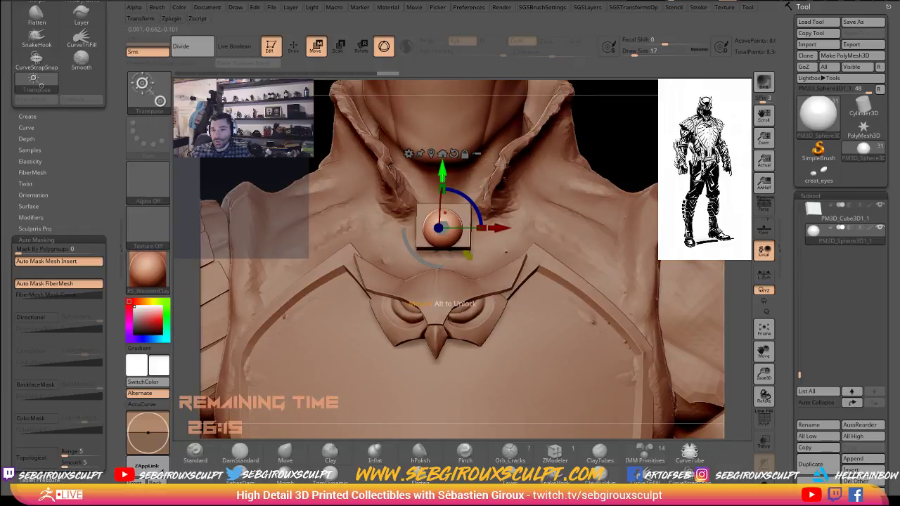
left_click_drag(443, 173, 442, 169)
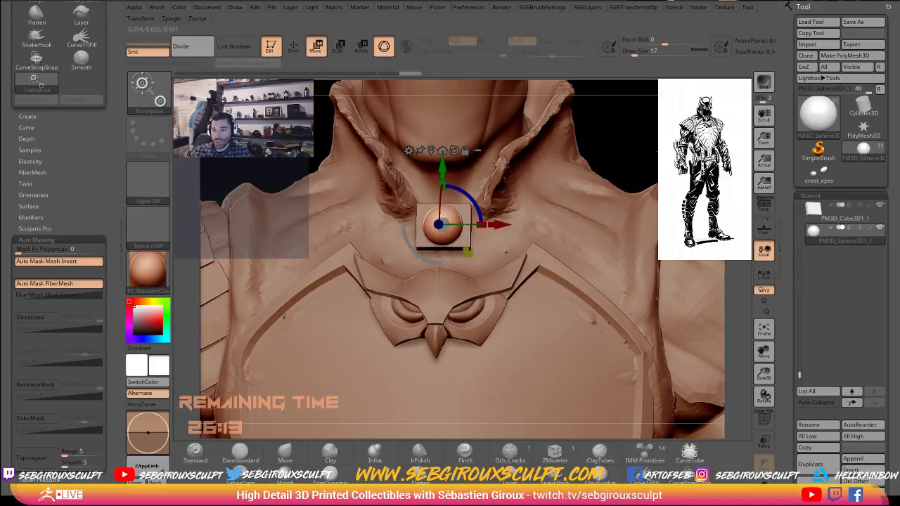
left_click_drag(652, 163, 720, 165)
left_click_drag(545, 199, 609, 236)
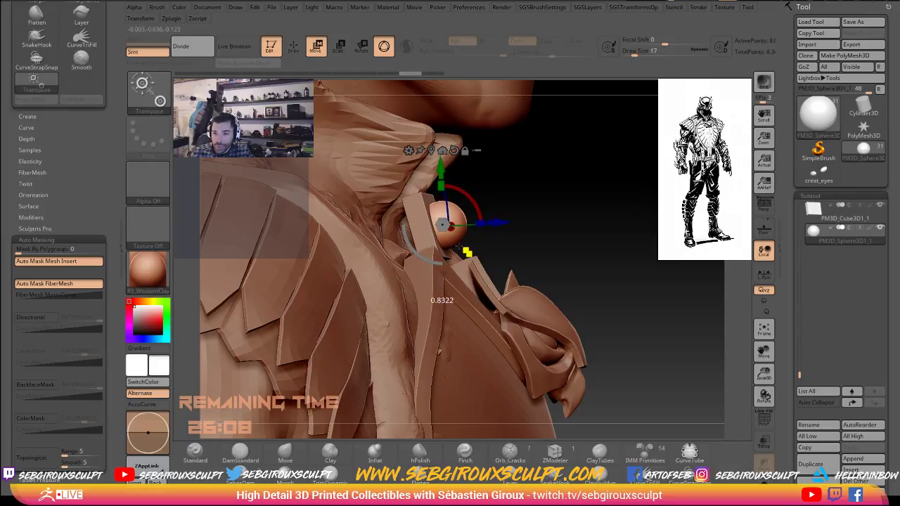
left_click_drag(494, 225, 490, 223)
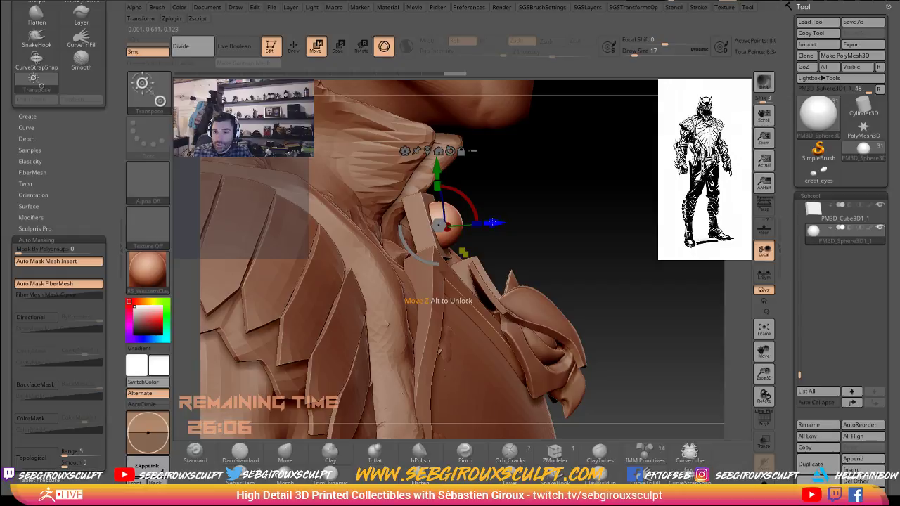
left_click_drag(593, 211, 525, 268)
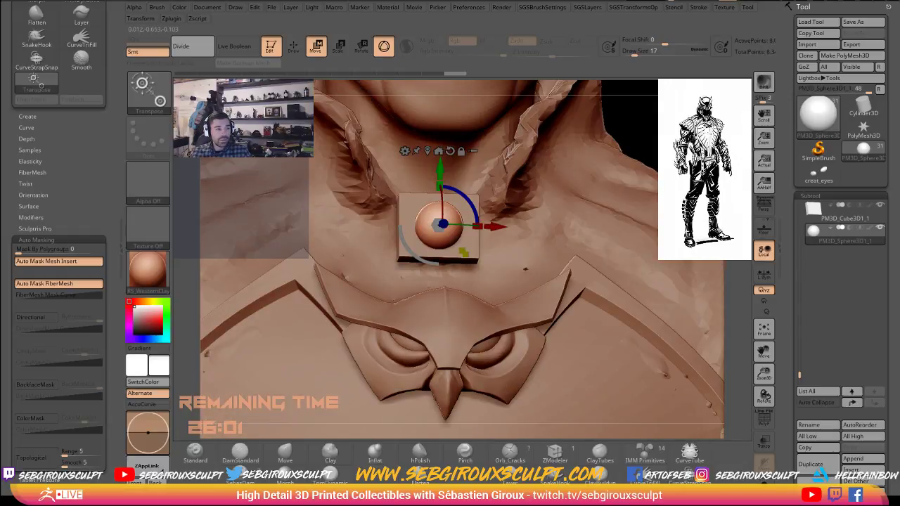
mouse_move(526, 269)
left_mouse_down("shift")
mouse_move(651, 176)
mouse_move(646, 192)
left_mouse_up("shift")
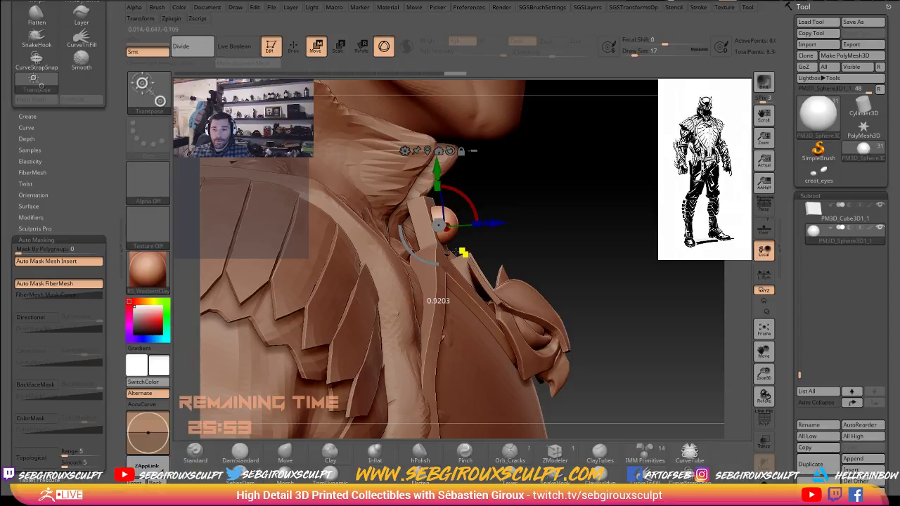
left_click_drag(587, 225, 611, 135)
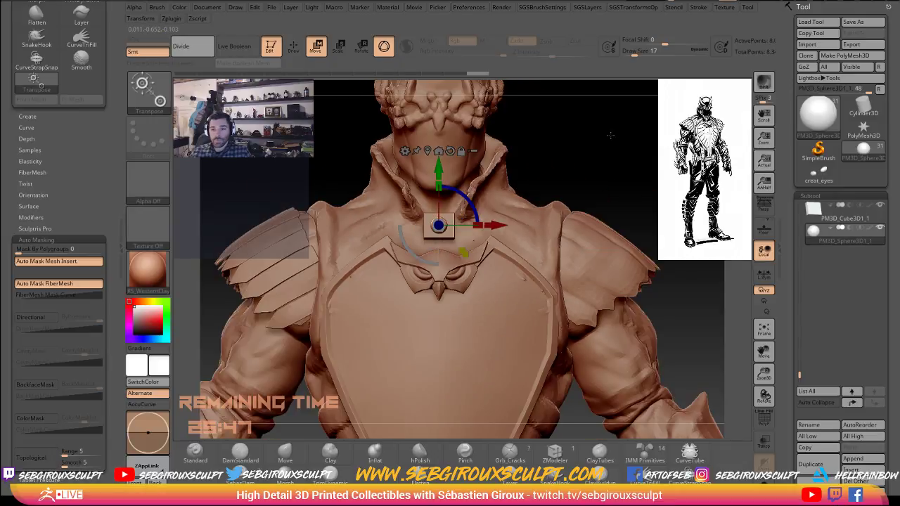
Select the body suit mesh and nudge its surface just below the neck slab with the Move brush.
key("q")
mouse_move(603, 176)
left_mouse_down()
mouse_move(624, 173)
mouse_move(555, 189)
mouse_move(608, 183)
mouse_move(534, 204)
left_mouse_up()
left_click(457, 238, "alt")
key("w")
key("q")
left_click_drag(402, 238, 400, 238)
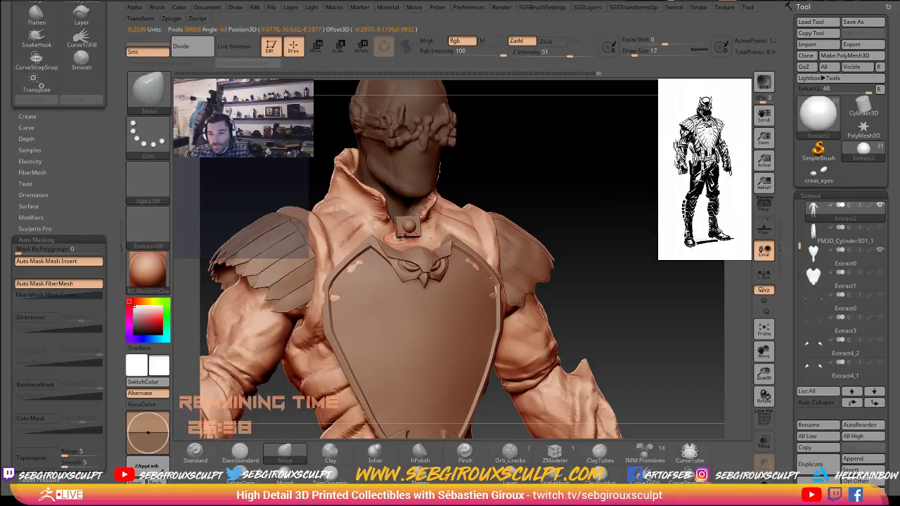
Set the Move brush's draw size to 44 and check the suit's collar area from the three-quarter and front views.
right_click_drag(399, 238, 404, 239)
key("space")
left_click_drag(400, 238, 406, 238)
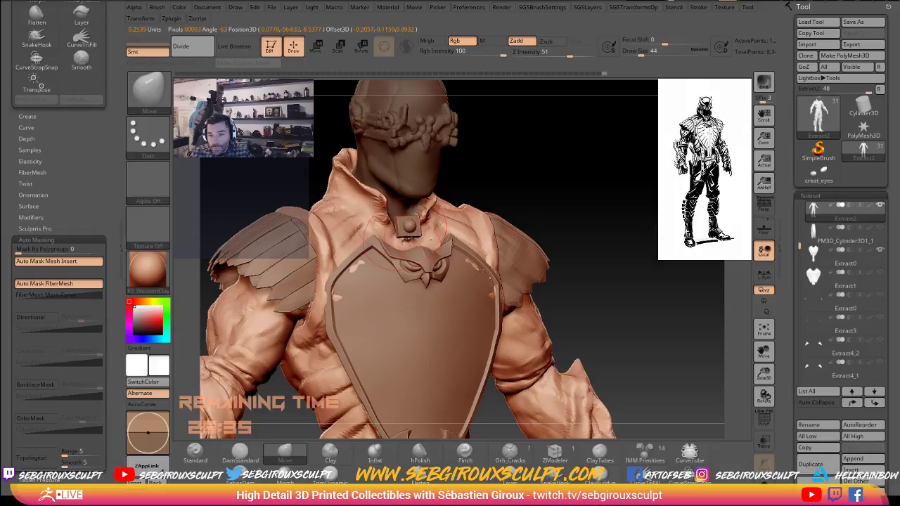
left_click_drag(527, 187, 571, 190)
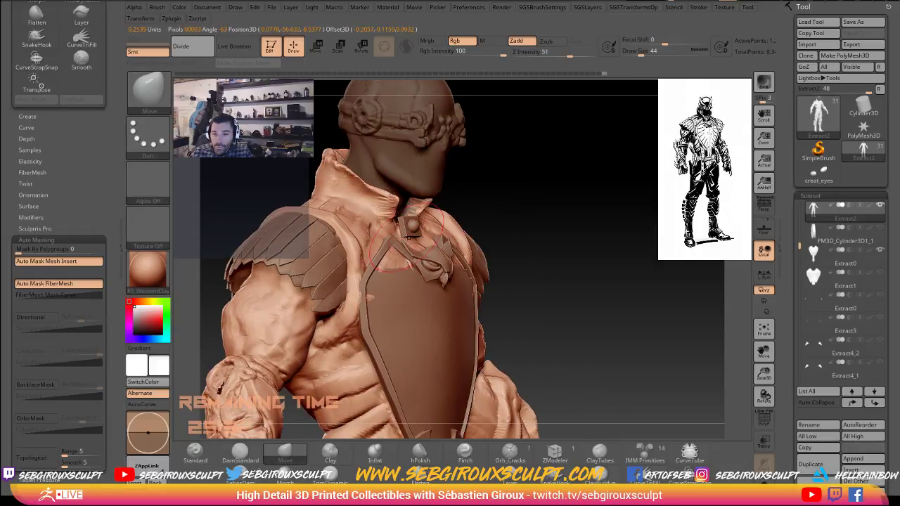
left_click_drag(532, 201, 422, 239)
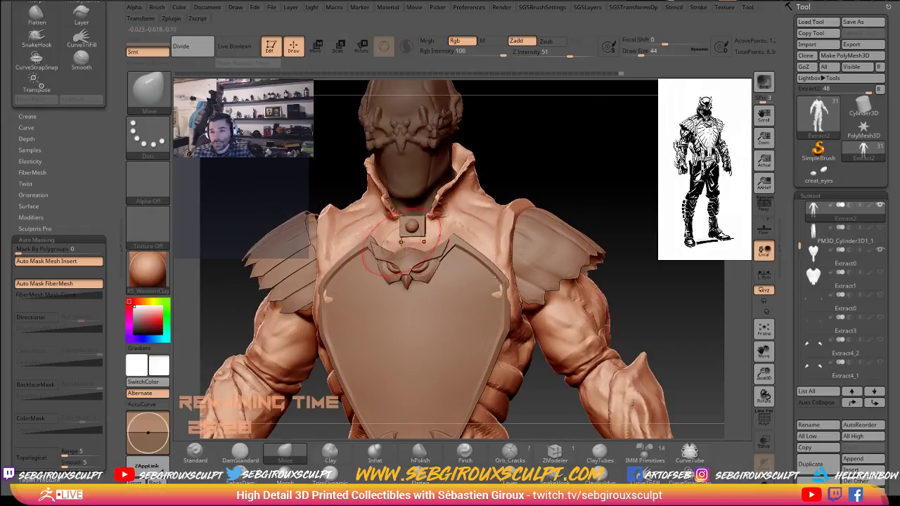
key("shift")
mouse_move(603, 191)
left_mouse_down()
mouse_move(623, 193)
mouse_move(549, 203)
left_mouse_up()
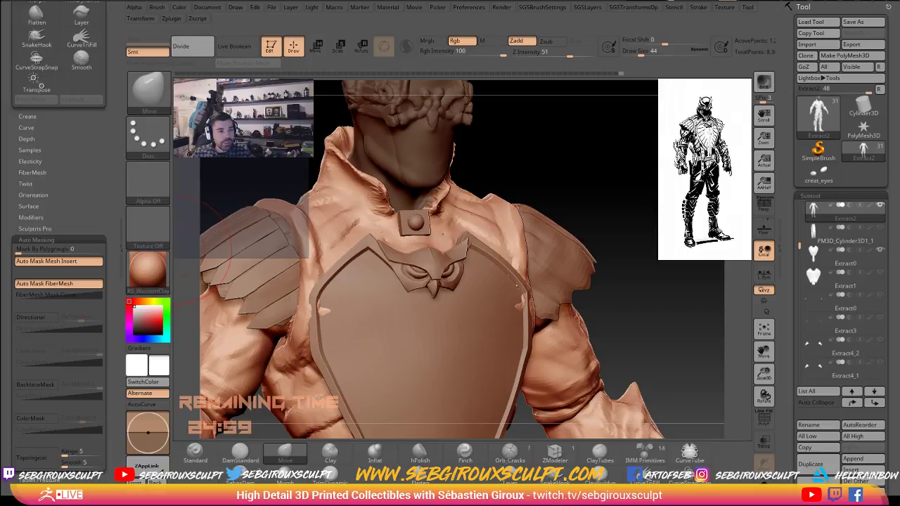
Bring up the Talon_Ref_v1.png reference sheet in the Windows photo viewer and examine the costume on the TALON (1840) drawing.
left_click_drag(0, 145, 422, 38)
left_click_drag(500, 342, 302, 238)
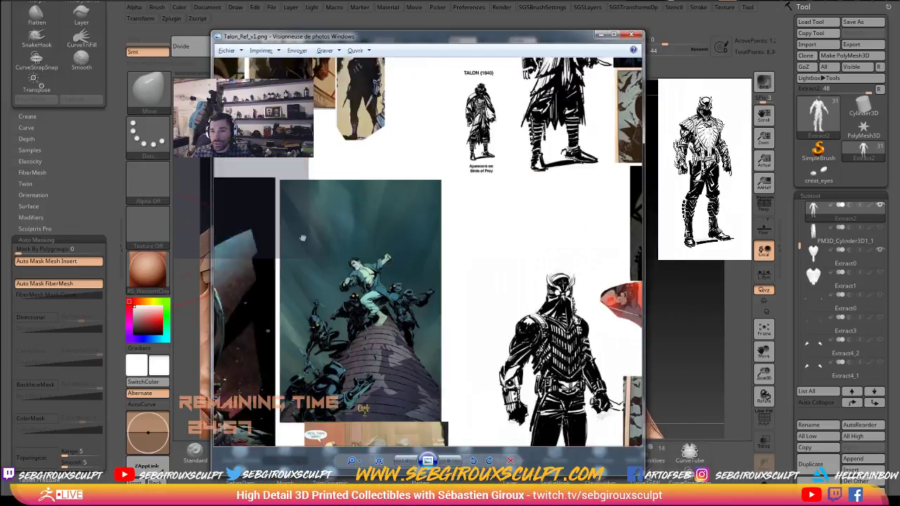
left_click_drag(598, 194, 385, 227)
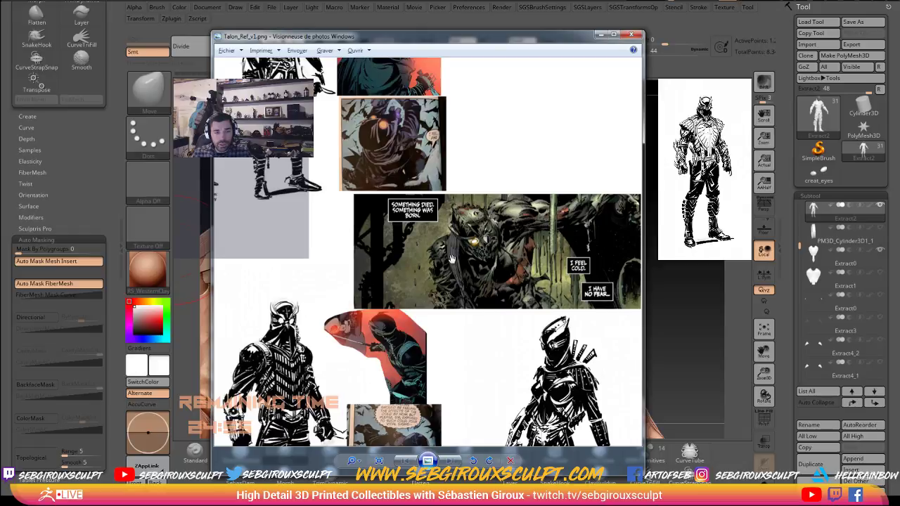
left_click_drag(453, 260, 454, 269)
left_click_drag(286, 67, 428, 152)
scroll(391, 245, "up", 4)
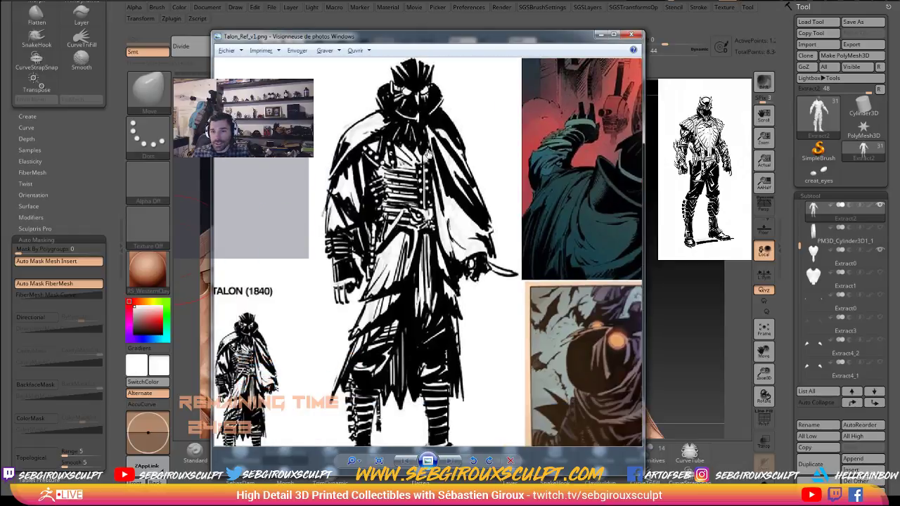
scroll(428, 155, "down", 1)
left_click_drag(417, 248, 423, 211)
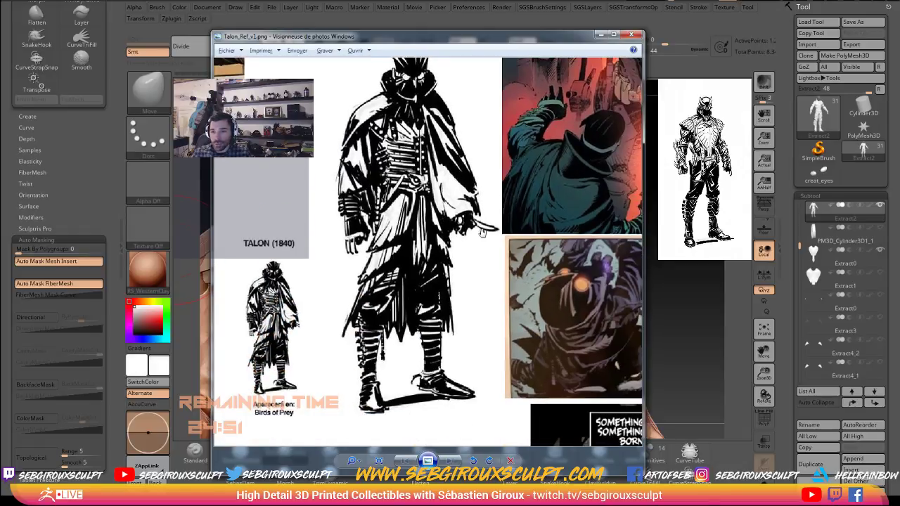
left_click_drag(569, 220, 347, 238)
scroll(347, 237, "down", 3)
scroll(495, 266, "up", 1)
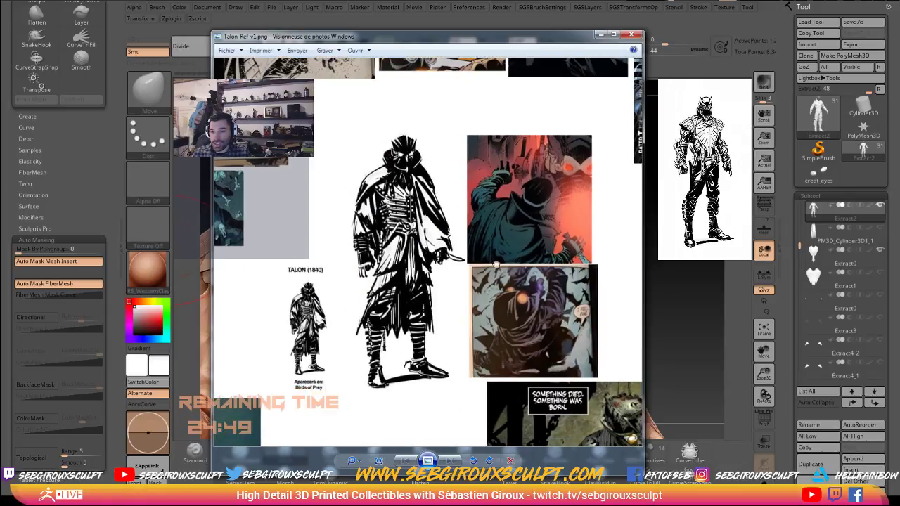
Examine the full-body Talon drawings further down the reference sheet, comparing their chest armour, belts, collars and boots.
left_click_drag(492, 252, 420, 198)
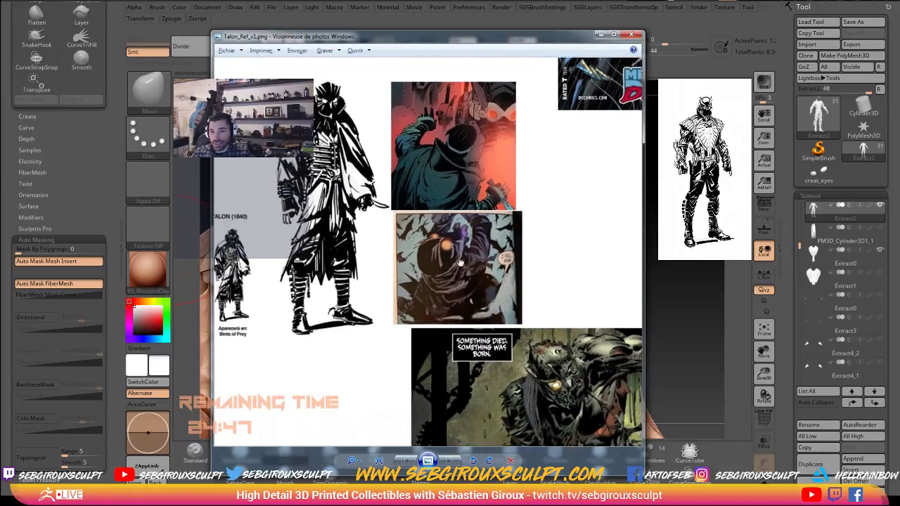
left_click_drag(397, 349, 472, 130)
left_click_drag(457, 301, 457, 197)
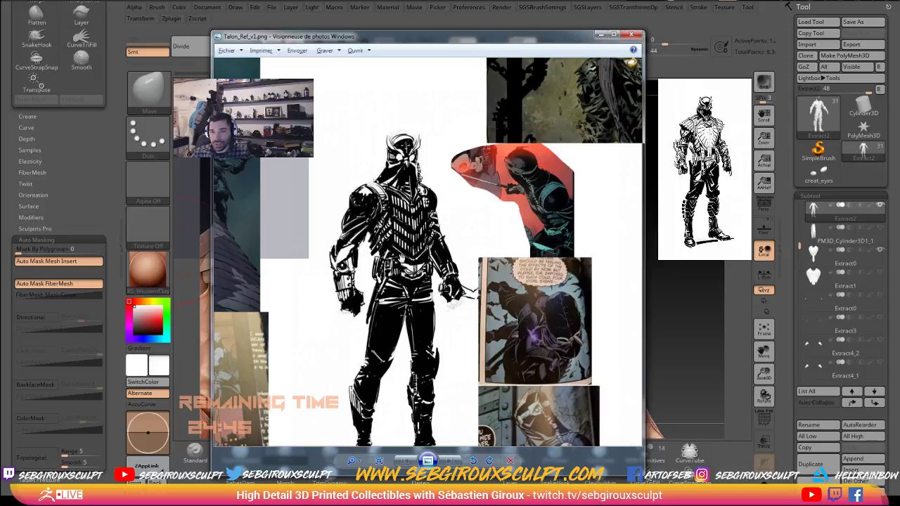
scroll(397, 253, "down", 2)
left_click_drag(518, 333, 462, 255)
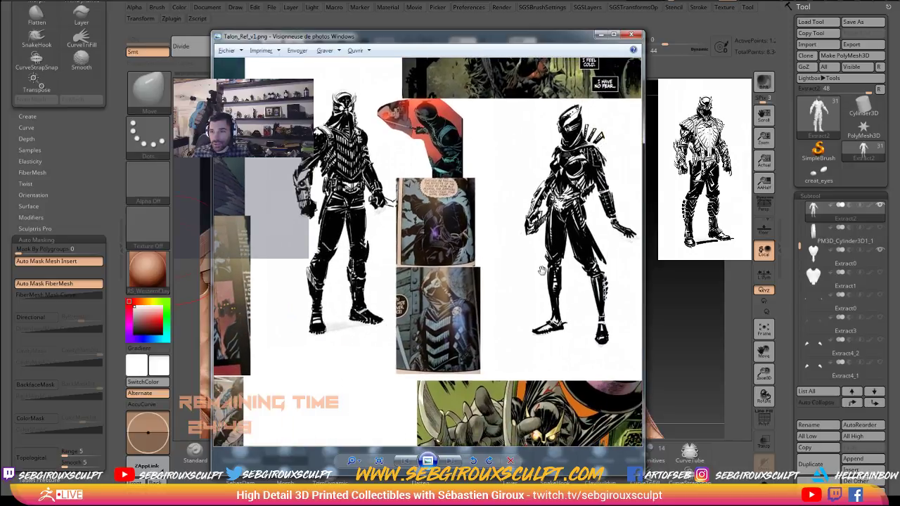
left_click_drag(482, 341, 597, 135)
left_click_drag(540, 408, 526, 274)
scroll(523, 271, "up", 3)
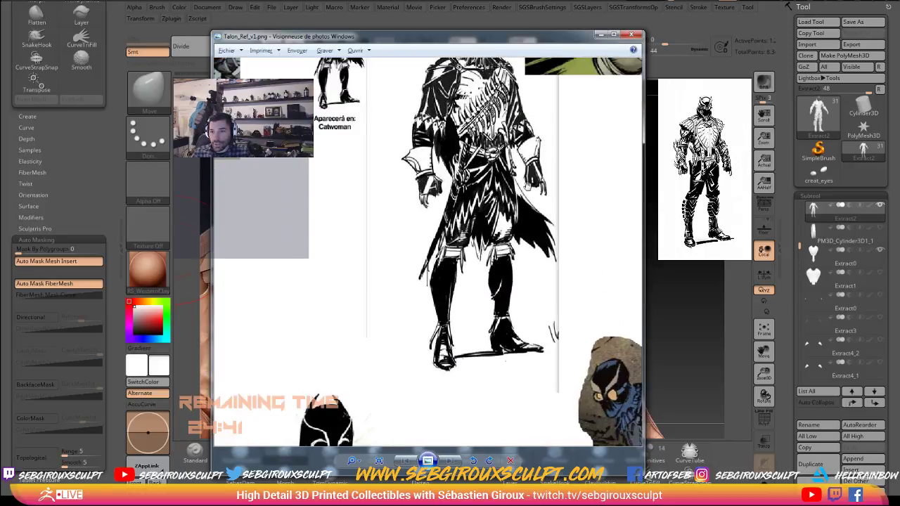
left_click_drag(477, 74, 460, 135)
scroll(465, 242, "down", 3)
left_click_drag(462, 226, 462, 233)
left_click_drag(453, 303, 475, 182)
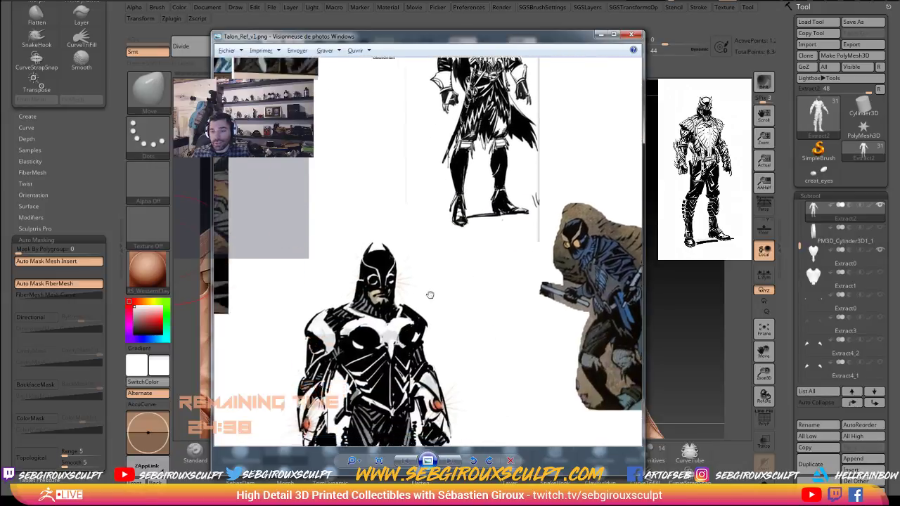
Study the black-and-white suited Talon and the TALON (1770) drawing on the reference sheet.
scroll(429, 295, "down", 4)
left_click_drag(417, 282, 494, 225)
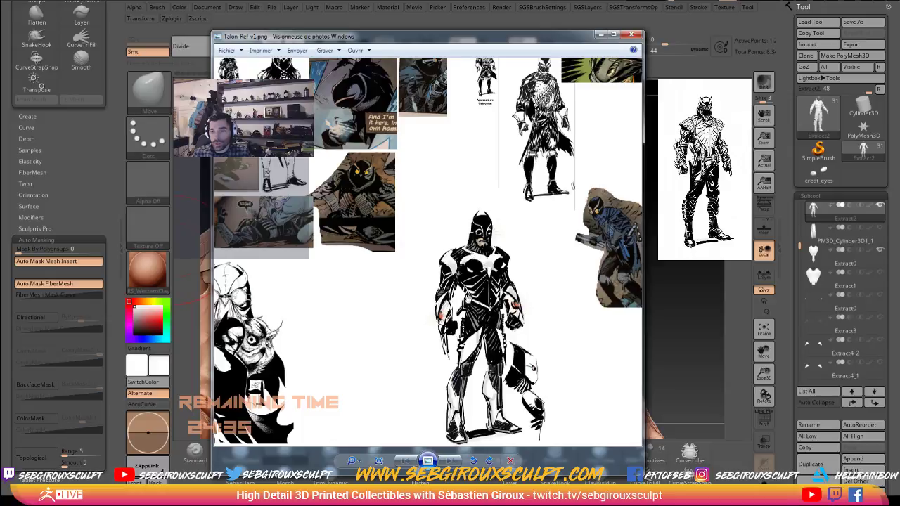
mouse_move(467, 298)
left_mouse_down()
mouse_move(501, 298)
mouse_move(493, 310)
mouse_move(479, 296)
mouse_move(471, 313)
left_mouse_up()
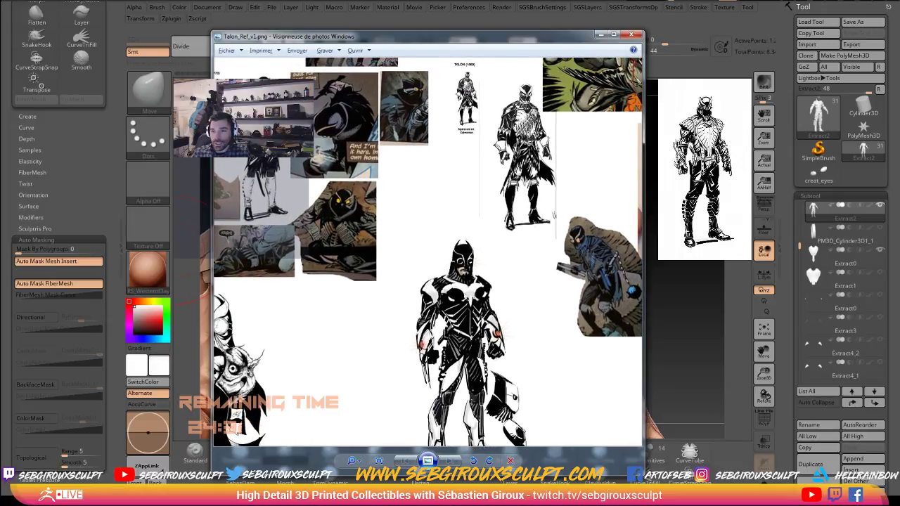
left_click_drag(478, 191, 543, 161)
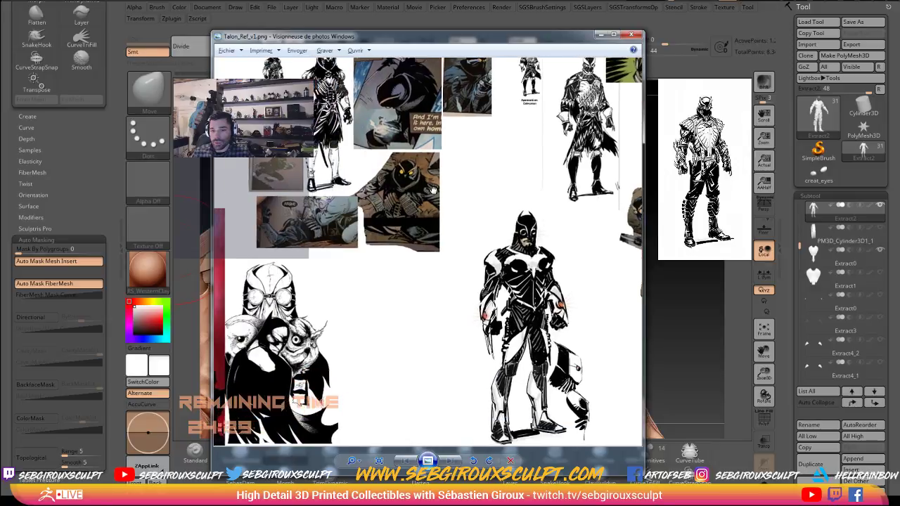
left_click_drag(238, 138, 398, 201)
scroll(510, 127, "up", 4)
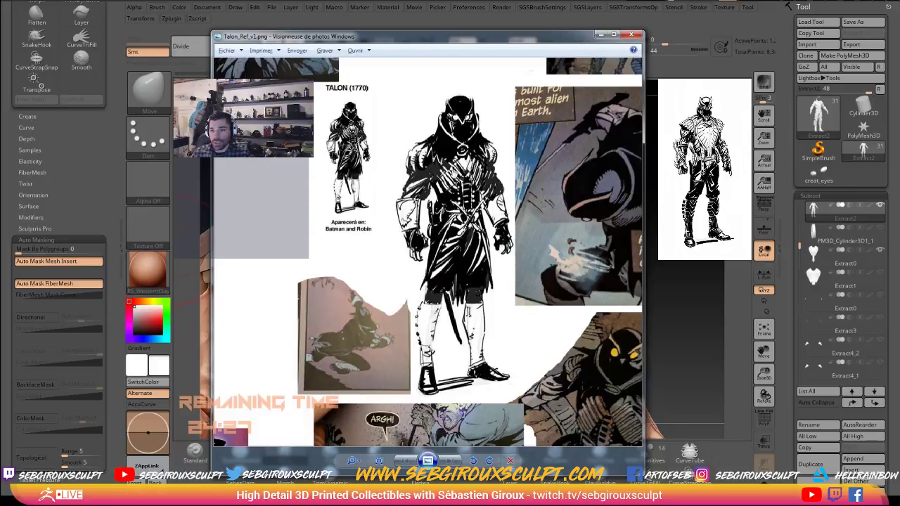
scroll(422, 205, "down", 5)
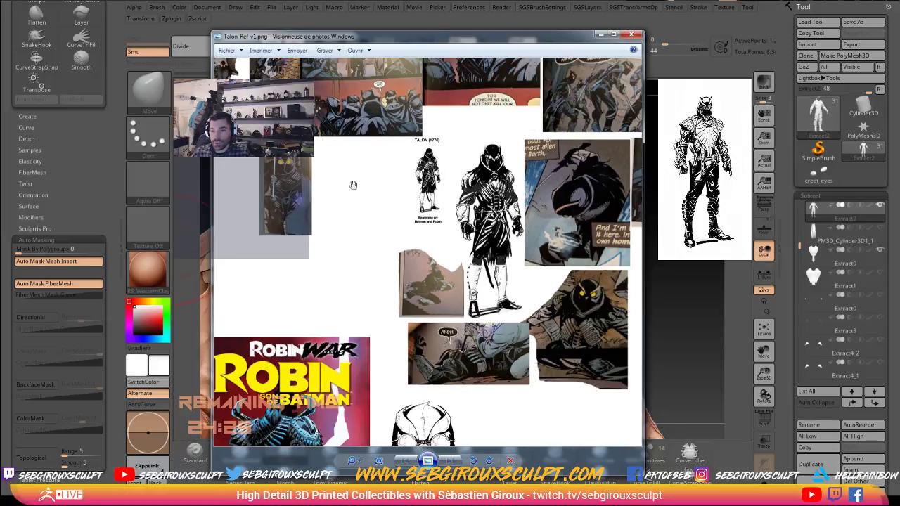
Examine the sword-bearing female Talon and the comic panels with owl masks on the reference sheet.
left_click_drag(404, 206, 520, 284)
scroll(519, 285, "up", 5)
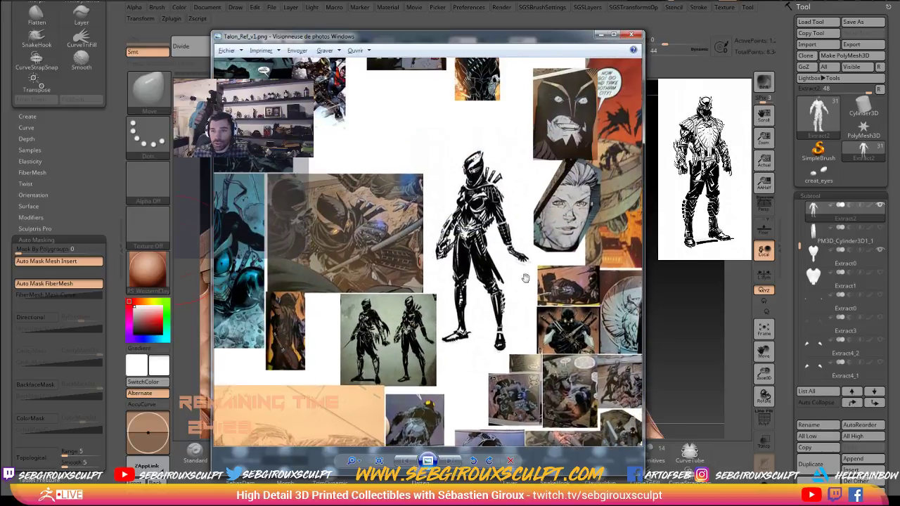
left_click_drag(506, 202, 489, 336)
left_click_drag(530, 211, 514, 287)
left_click_drag(547, 245, 446, 257)
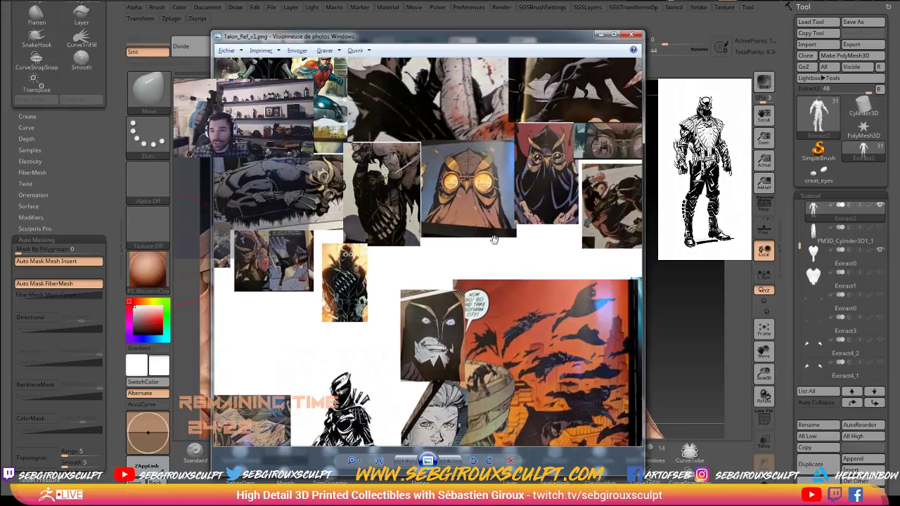
left_click_drag(515, 192, 427, 350)
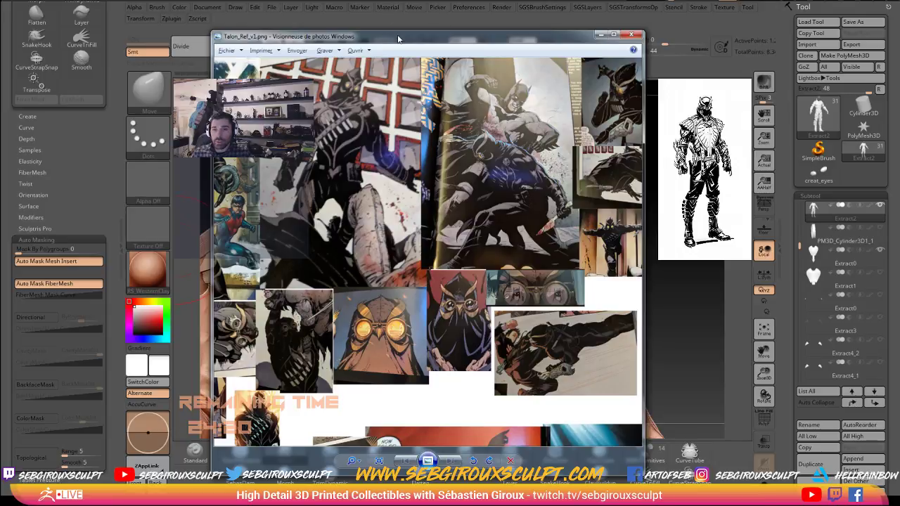
Clear the reference sheet out of the way, return to the sculpt in ZBrush and save the project.
left_click_drag(399, 40, 0, 40)
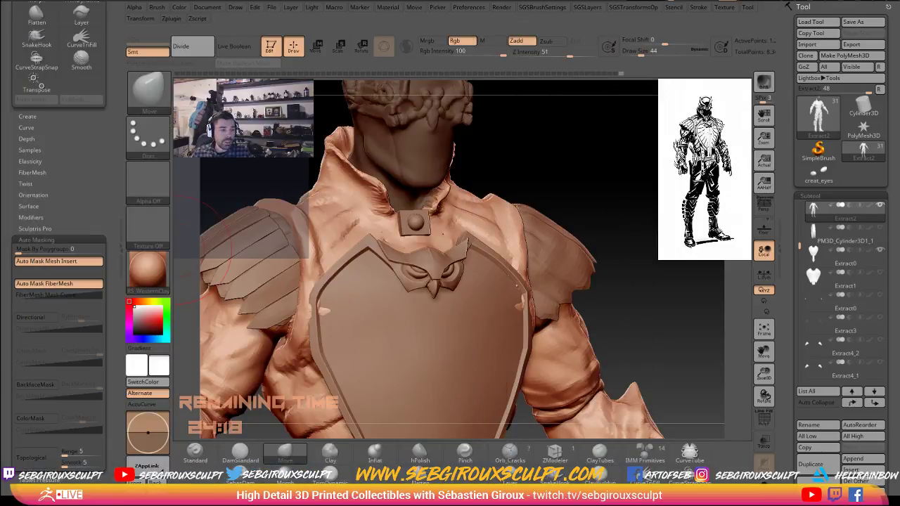
key("ctrl+s")
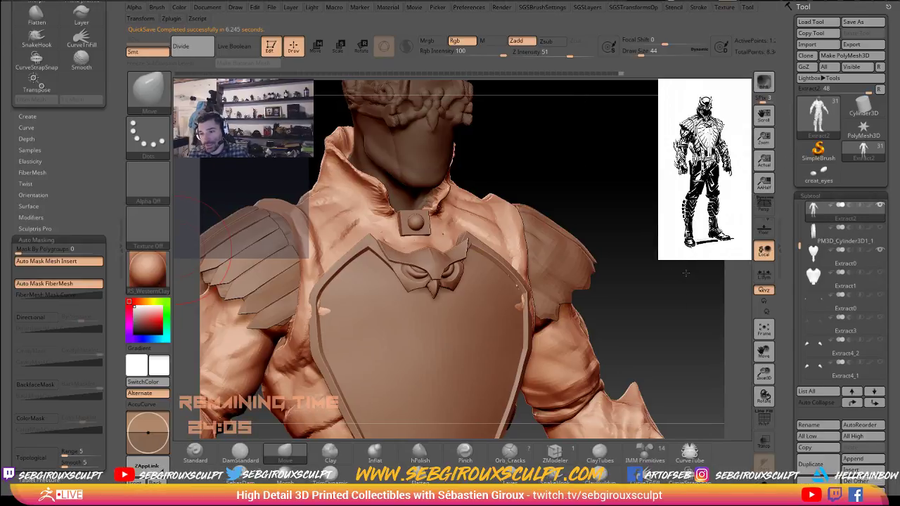
Carve into the suit's collar edge beside the neck slab with the ClayTubes brush in subtractive mode.
mouse_move(685, 273)
left_mouse_down()
mouse_move(681, 301)
mouse_move(644, 305)
left_mouse_up()
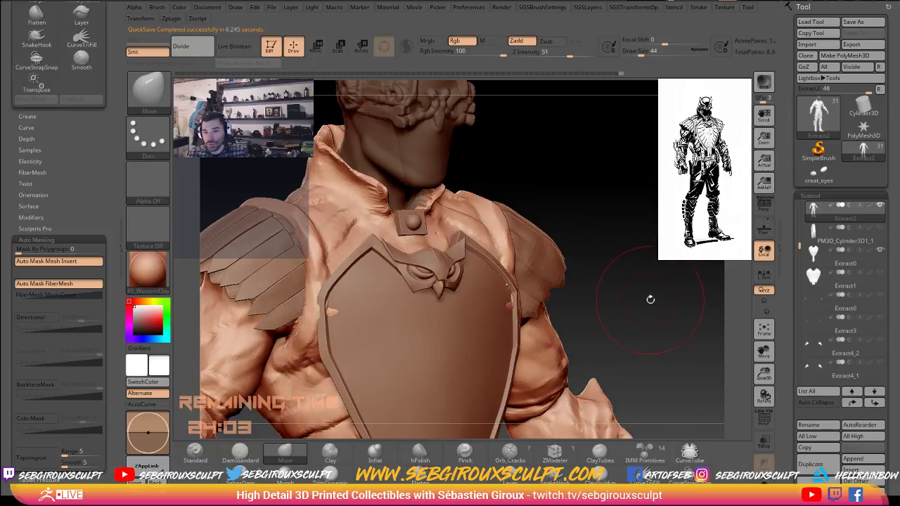
left_click_drag(549, 232, 533, 237)
key("b")
key("c")
key("t")
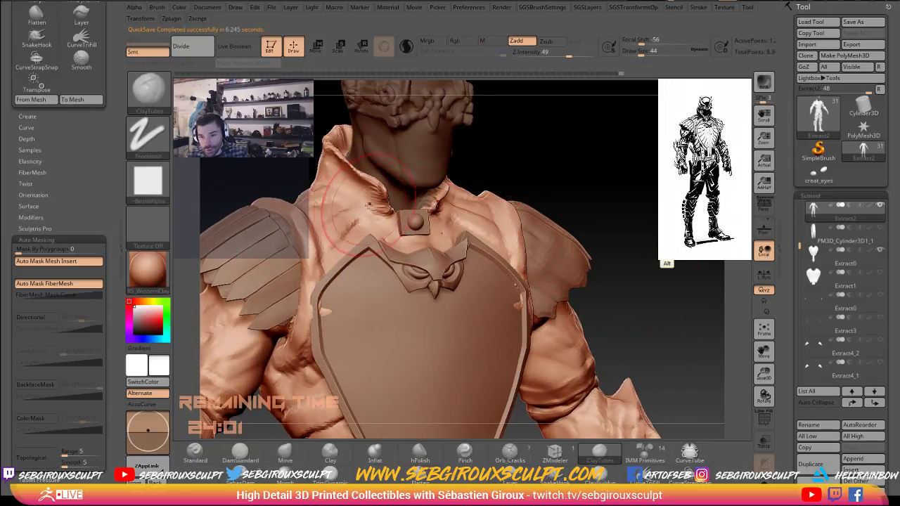
left_click_drag(370, 204, 372, 202, "alt")
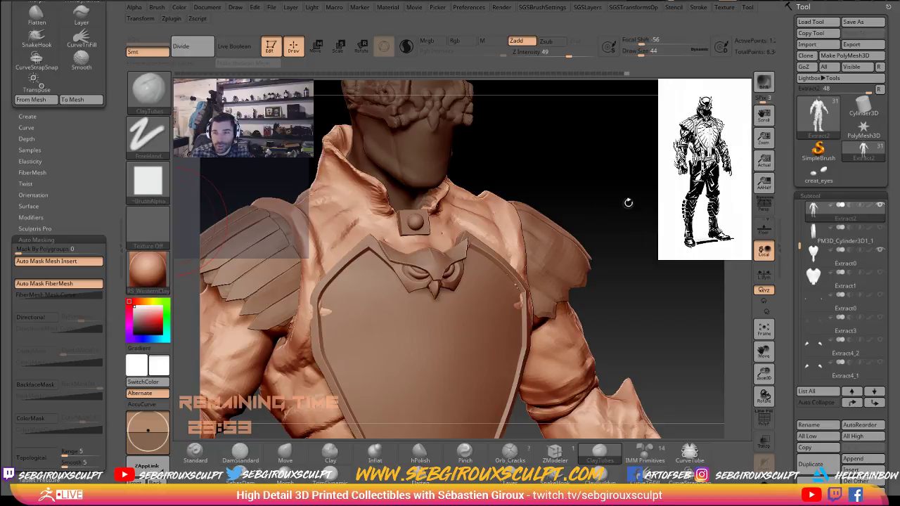
Rework the collar folds on either side of the neck slab with ClayTubes at draw size 27 and smooth them.
left_click_drag(628, 202, 584, 205)
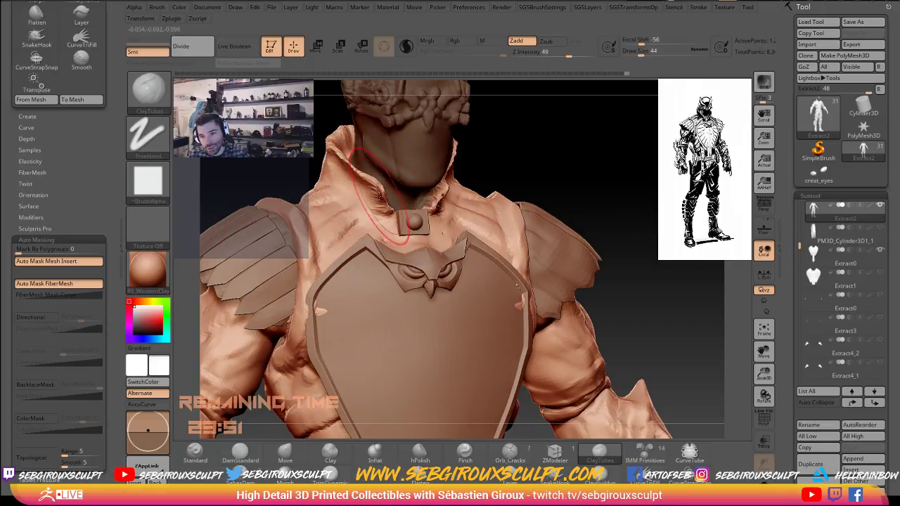
key("space")
left_click_drag(382, 224, 373, 224)
mouse_move(375, 192)
left_mouse_down()
mouse_move(390, 209)
mouse_move(380, 194)
mouse_move(377, 206)
left_mouse_up()
key("shift")
left_click_drag(559, 170, 504, 175)
left_click_drag(438, 200, 434, 208, "shift")
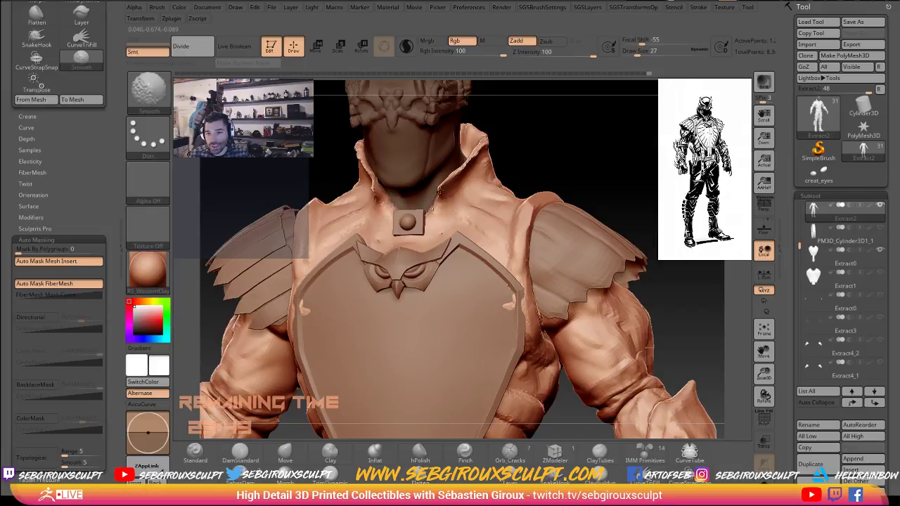
Reshape the collar's inner edge where it meets the neck slab using the Move brush at draw size 18.
left_click_drag(579, 153, 537, 156)
key("b")
key("m")
key("v")
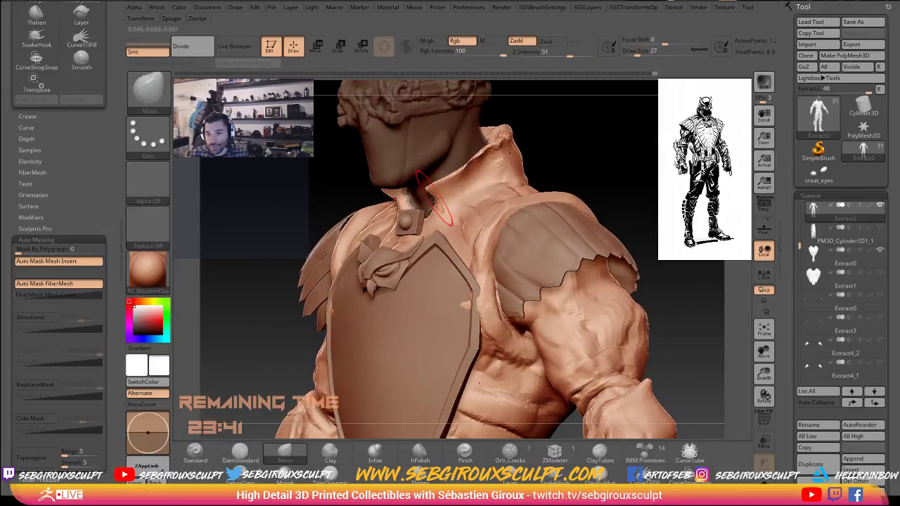
key("space")
left_click_drag(467, 200, 461, 200)
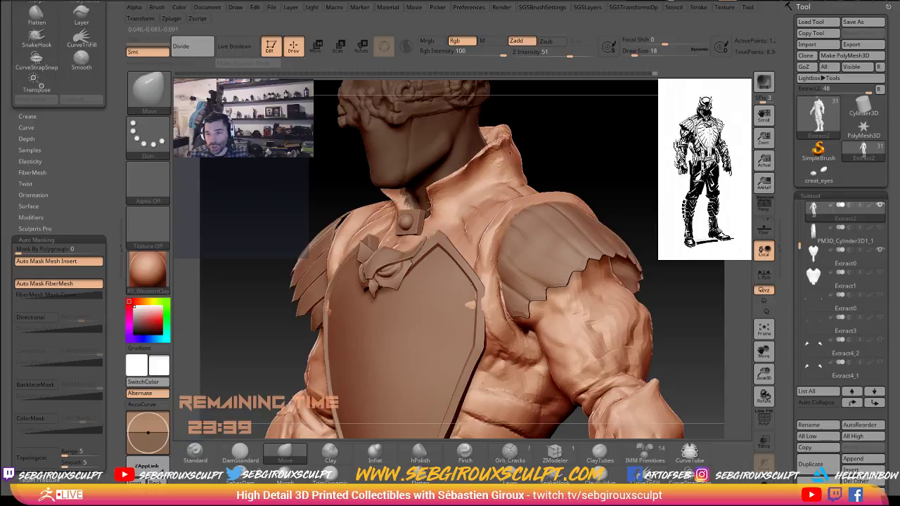
left_click_drag(628, 168, 426, 215, "shift")
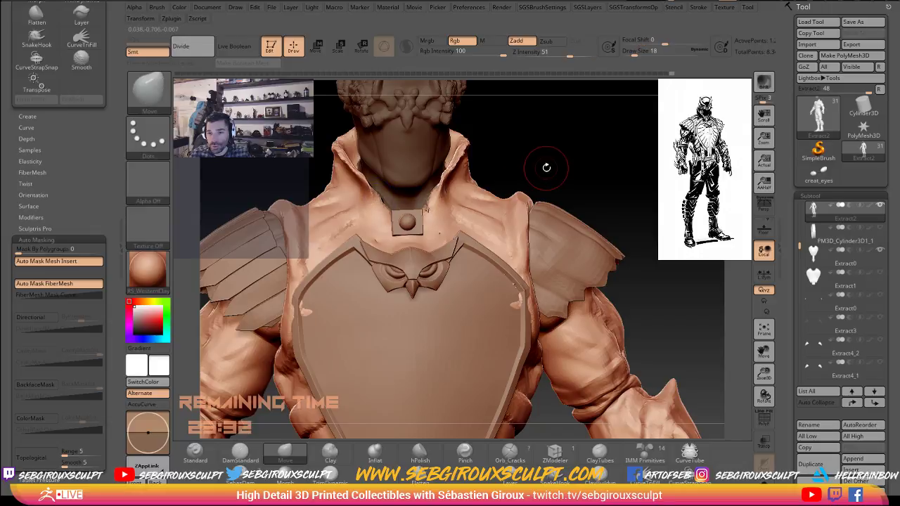
Switch to ClayTubes with draw size 12 and inspect the collar around the neck slab up close.
left_click_drag(546, 168, 532, 173)
key("b")
key("c")
key("t")
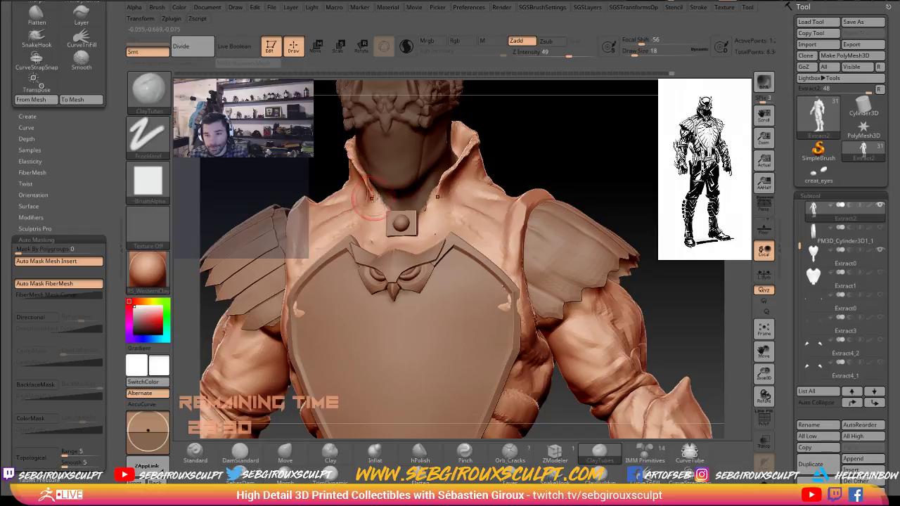
key("space")
left_click_drag(569, 159, 613, 209)
mouse_move(594, 179)
left_mouse_down()
mouse_move(577, 162)
mouse_move(626, 140)
left_mouse_up()
Invert the mask on the body suit mesh so that the suit is masked.
key("ctrl")
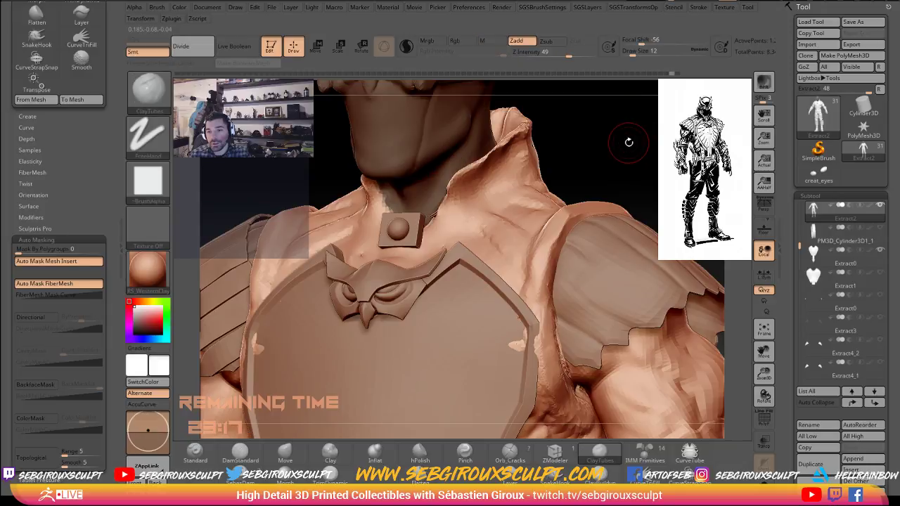
left_click(624, 119, "ctrl")
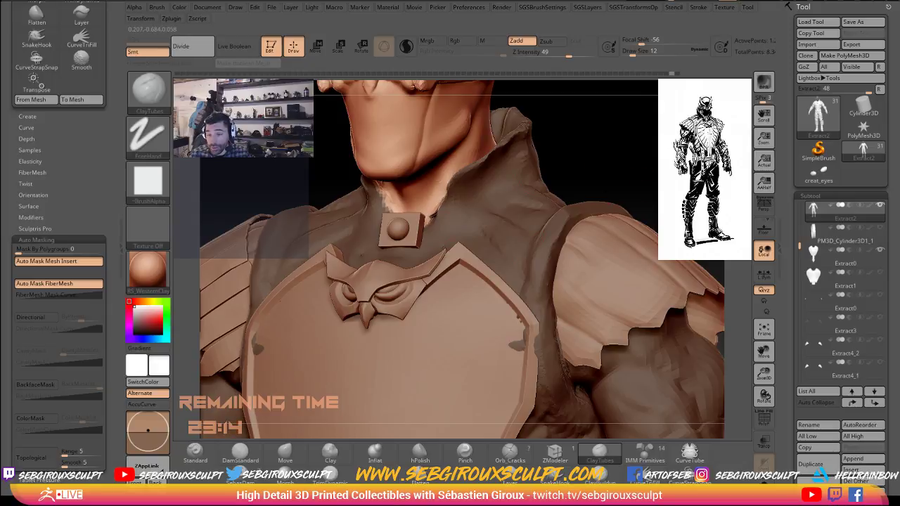
right_click_drag(624, 112, 645, 199, "ctrl")
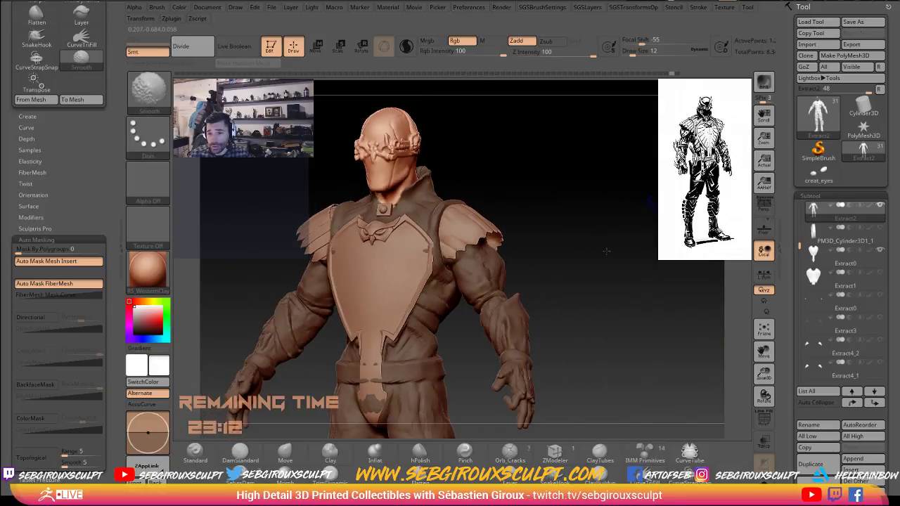
mouse_move(607, 252)
right_mouse_down()
mouse_move(623, 271)
mouse_move(618, 262)
right_mouse_up()
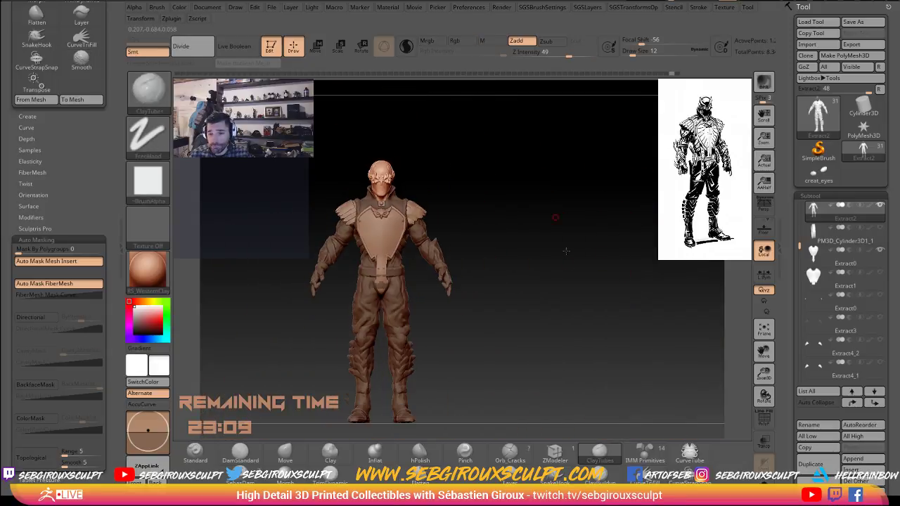
Remove the mask from the suit's head, arms and torso, leaving only the collar masked.
right_click_drag(582, 270, 595, 199, "alt")
left_click_drag(243, 377, 281, 311, "ctrl+alt+shift")
mouse_move(232, 382)
left_mouse_down("ctrl")
mouse_move(577, 177)
mouse_move(595, 152)
left_mouse_up("ctrl")
left_click_drag(501, 151, 521, 217, "alt")
left_click_drag(575, 158, 571, 253, "alt")
left_click_drag(578, 325, 450, 192, "ctrl")
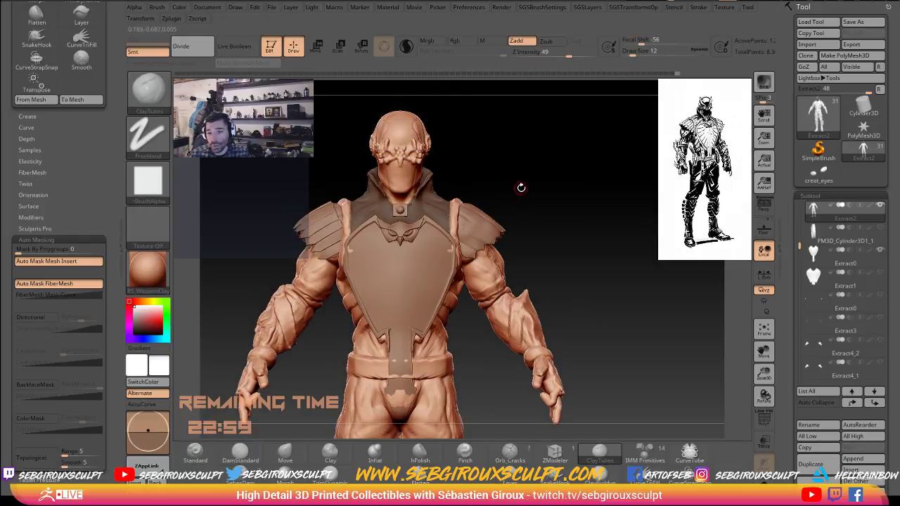
Invert the mask so that the collar is the only unmasked part of the suit.
mouse_move(634, 287)
left_mouse_down("alt")
mouse_move(658, 336)
mouse_move(256, 254)
mouse_move(244, 233)
left_mouse_up("alt")
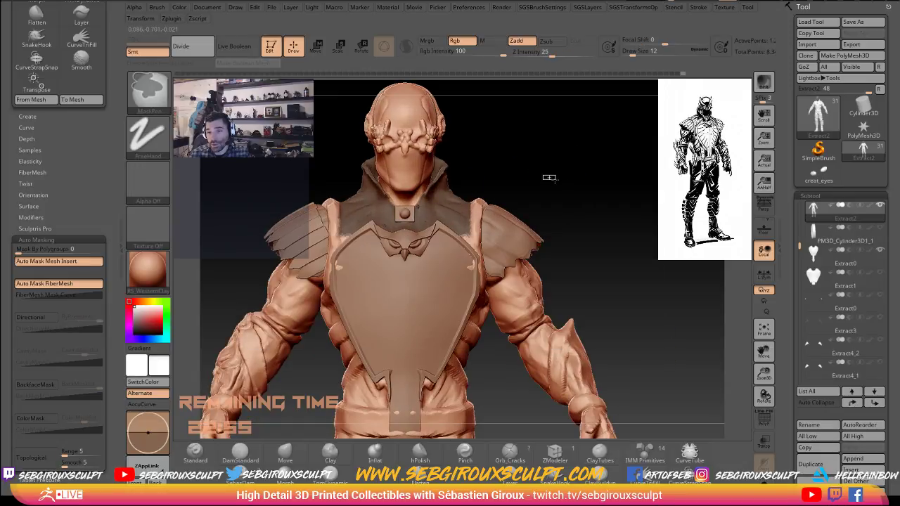
left_click_drag(565, 187, 599, 174, "ctrl")
key("ctrl+z")
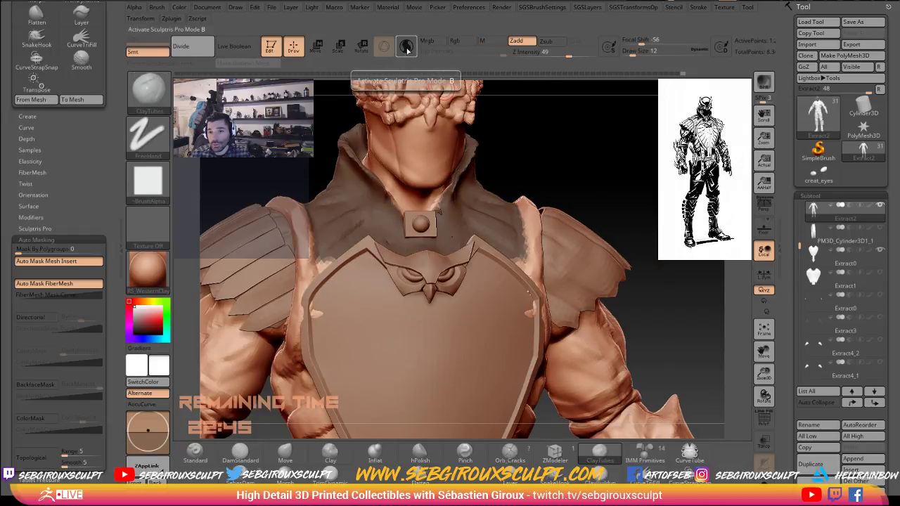
left_click(542, 180, "ctrl")
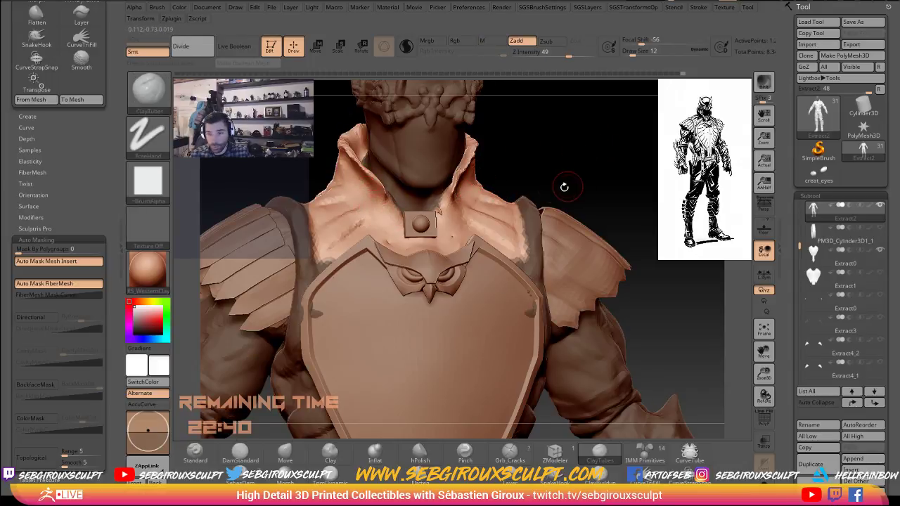
key("ctrl")
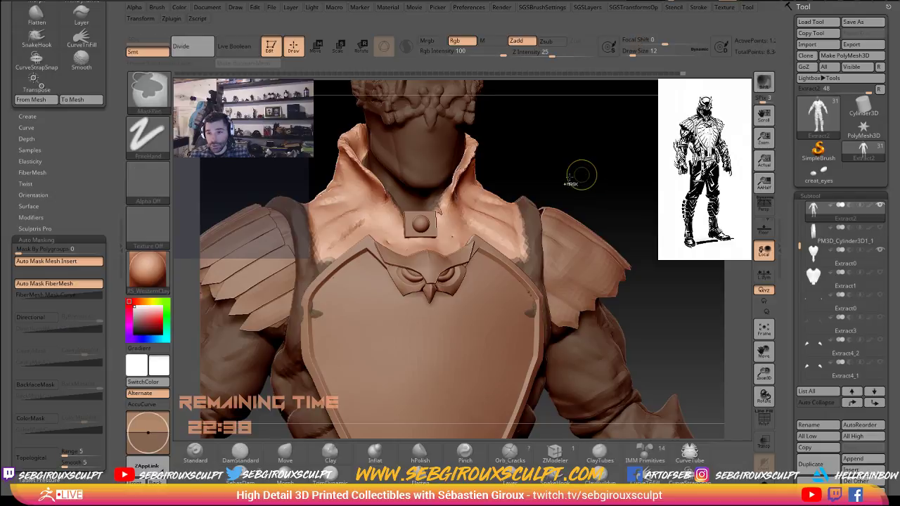
left_click(768, 423)
left_click(768, 422)
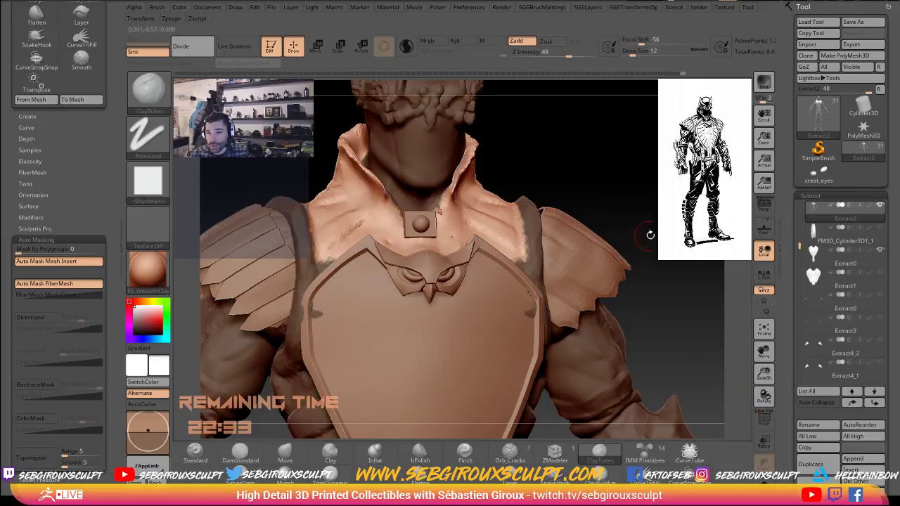
Touch up and smooth the collar surface around the neck opening, isolating the suit to reach beneath the armour.
left_click_drag(644, 228, 440, 195)
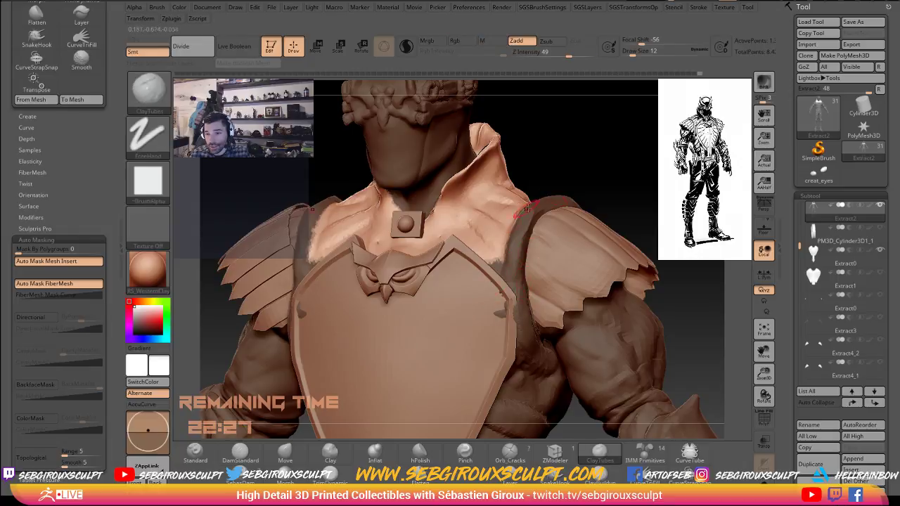
left_click_drag(593, 172, 646, 174)
left_click_drag(411, 197, 425, 196, "shift")
left_click(765, 484)
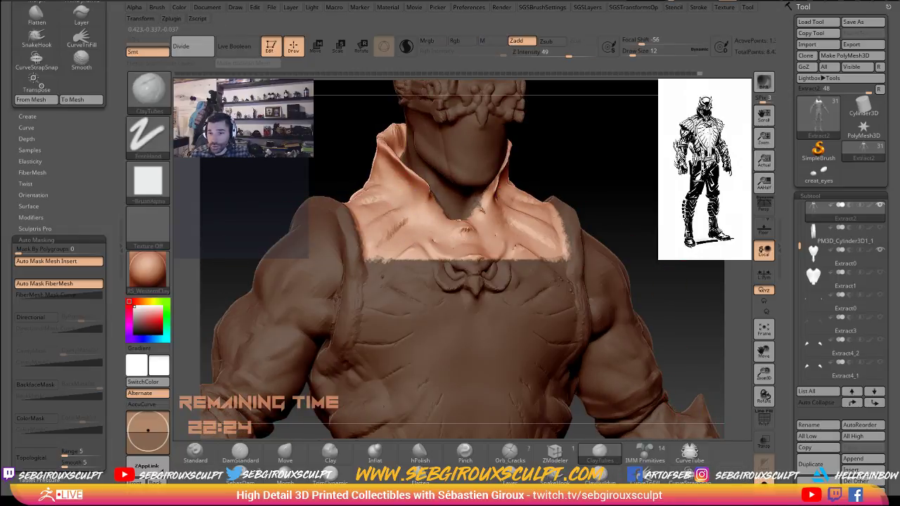
left_click_drag(619, 173, 569, 173)
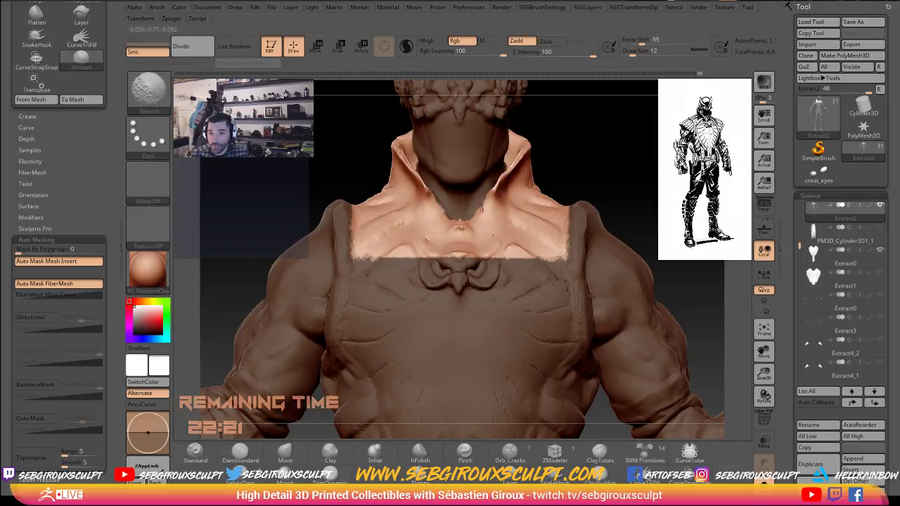
left_click_drag(488, 195, 483, 204, "shift")
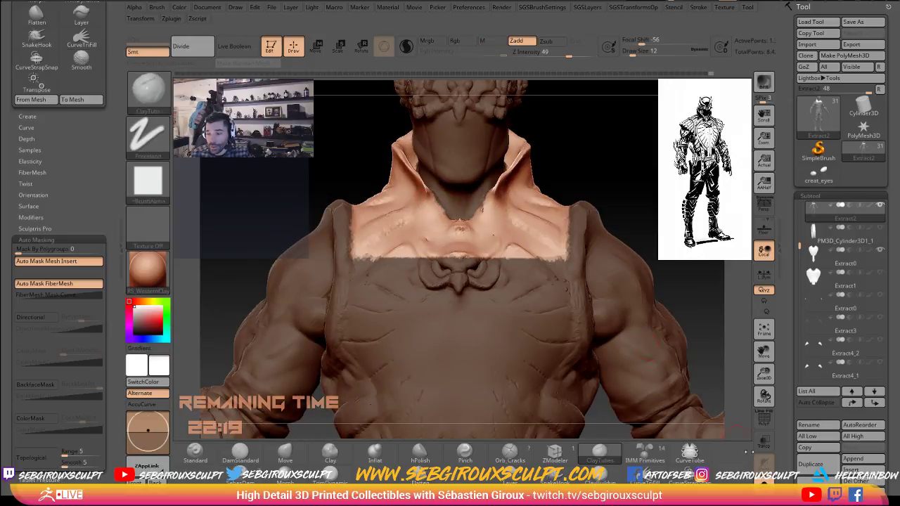
left_click(764, 483)
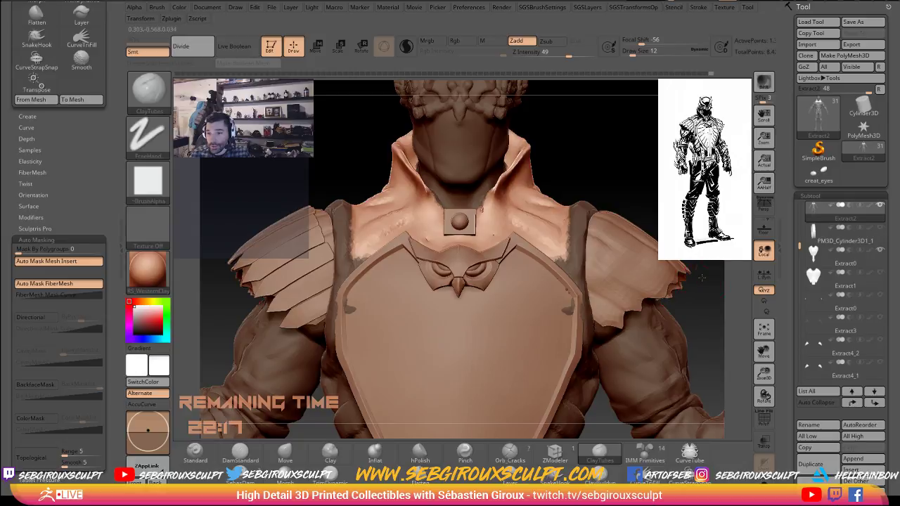
Build up the collar's folded inner edge beside the neck with ClayTubes at draw size 12.
left_click_drag(702, 277, 626, 176, "alt")
left_click_drag(666, 299, 629, 209, "alt")
left_click_drag(363, 327, 382, 342, "alt")
mouse_move(304, 380)
left_mouse_down("ctrl+alt+shift")
mouse_move(671, 155)
mouse_move(690, 125)
left_mouse_up("ctrl+alt+shift")
mouse_move(640, 108)
left_mouse_down("alt")
mouse_move(570, 213)
mouse_move(552, 262)
mouse_move(637, 224)
mouse_move(614, 205)
mouse_move(617, 213)
left_mouse_up("alt")
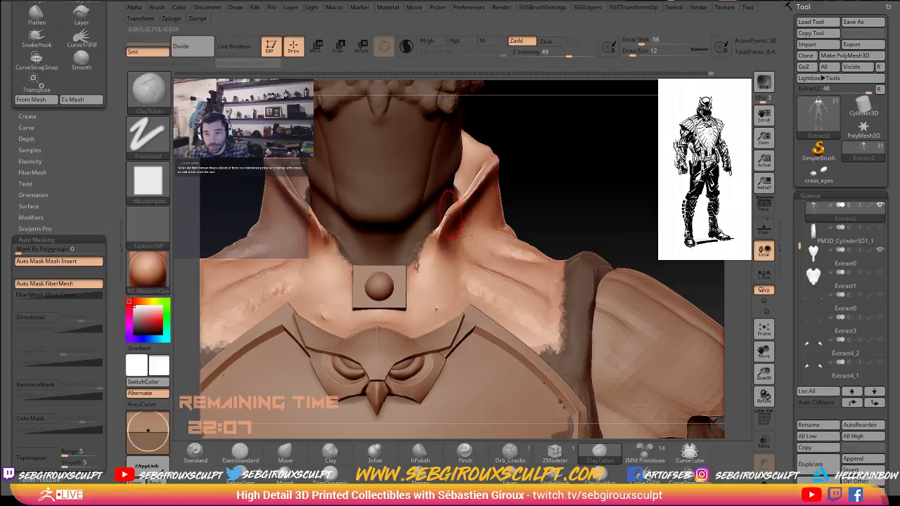
left_click_drag(446, 224, 435, 242)
Enable BackfaceMask for the ClayTubes brush.
key("3")
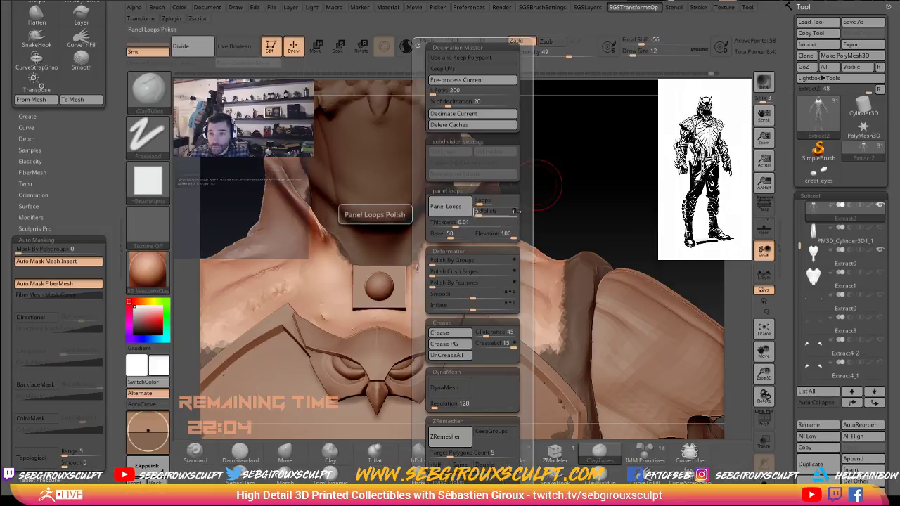
key("space")
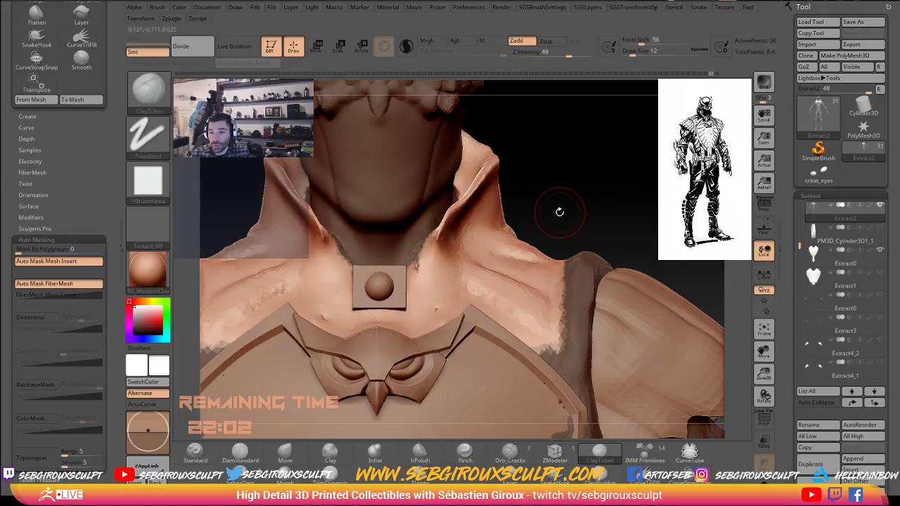
left_click_drag(568, 212, 559, 208)
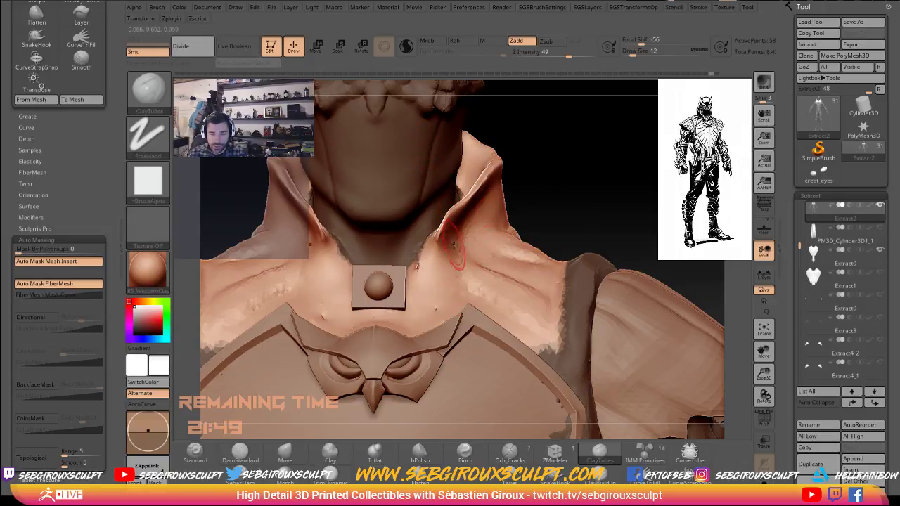
key("3")
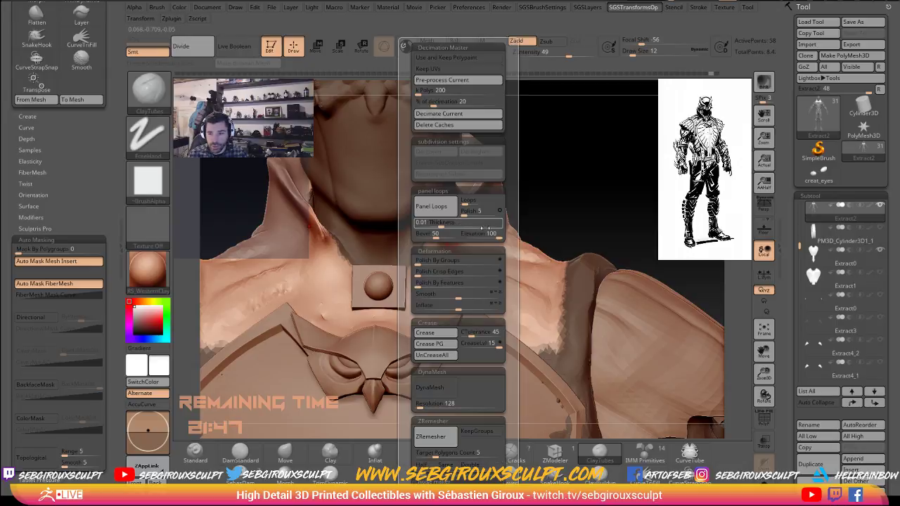
left_click_drag(516, 362, 516, 190)
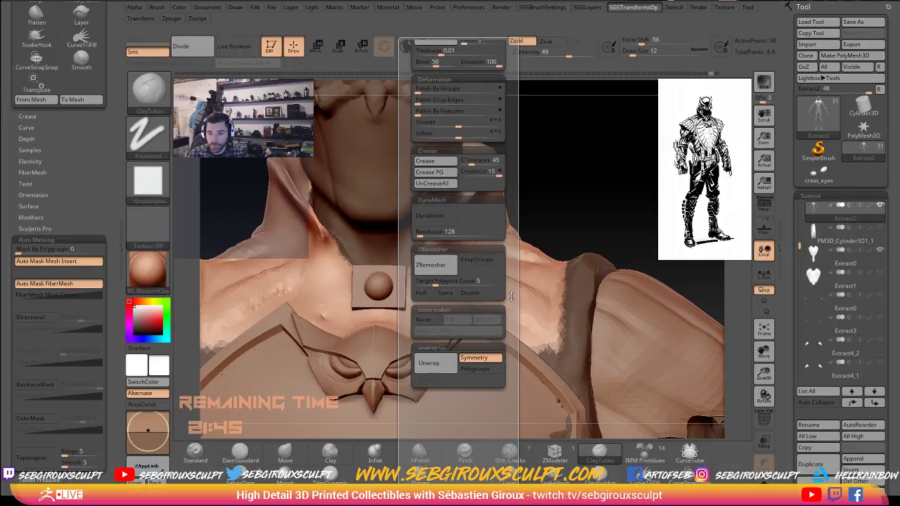
left_click_drag(623, 209, 566, 214)
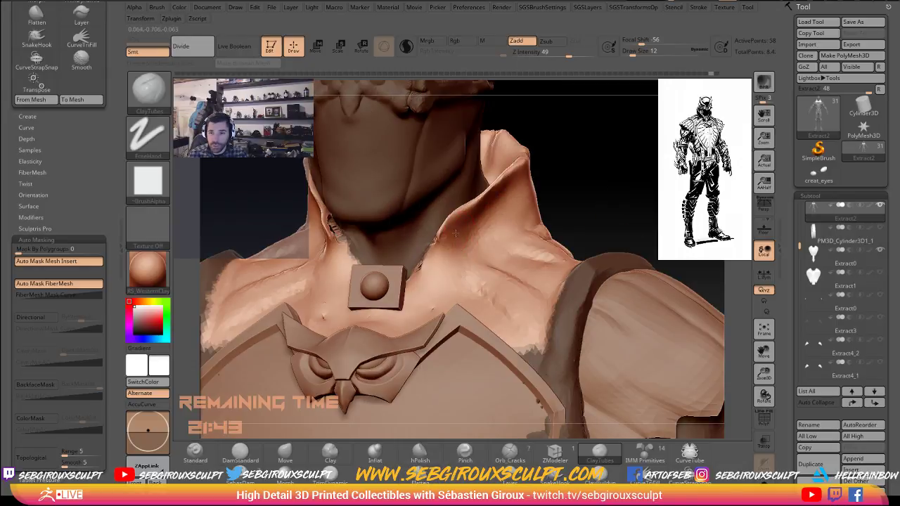
mouse_move(596, 187)
left_mouse_down()
mouse_move(619, 184)
mouse_move(576, 190)
mouse_move(693, 186)
mouse_move(623, 190)
left_mouse_up()
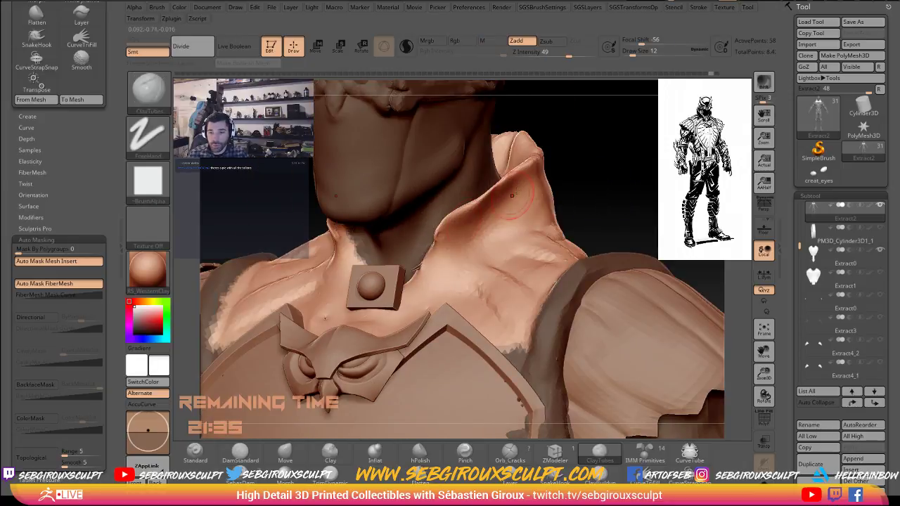
key("3")
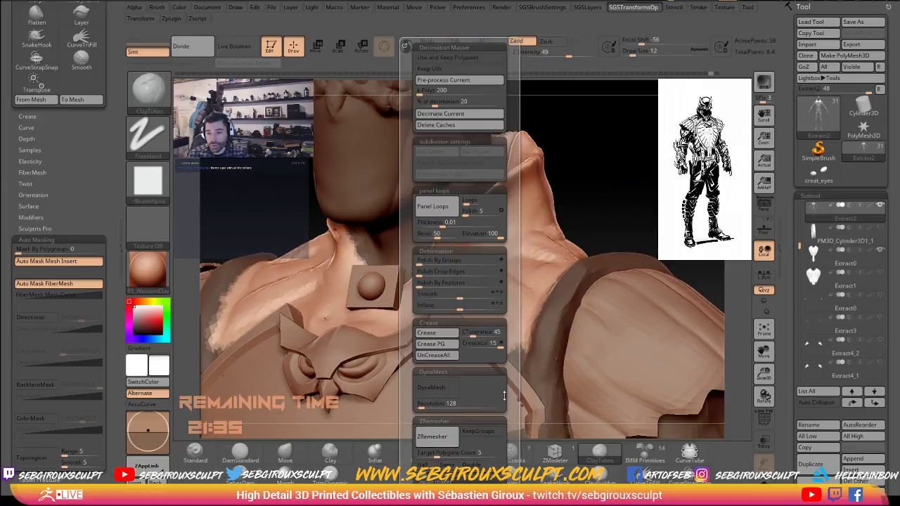
scroll(504, 396, "down", 5)
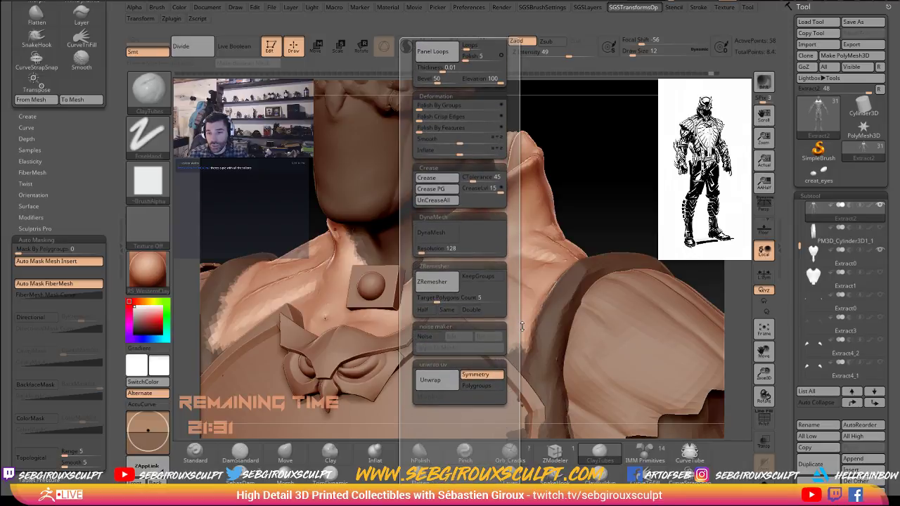
scroll(506, 334, "up", 3)
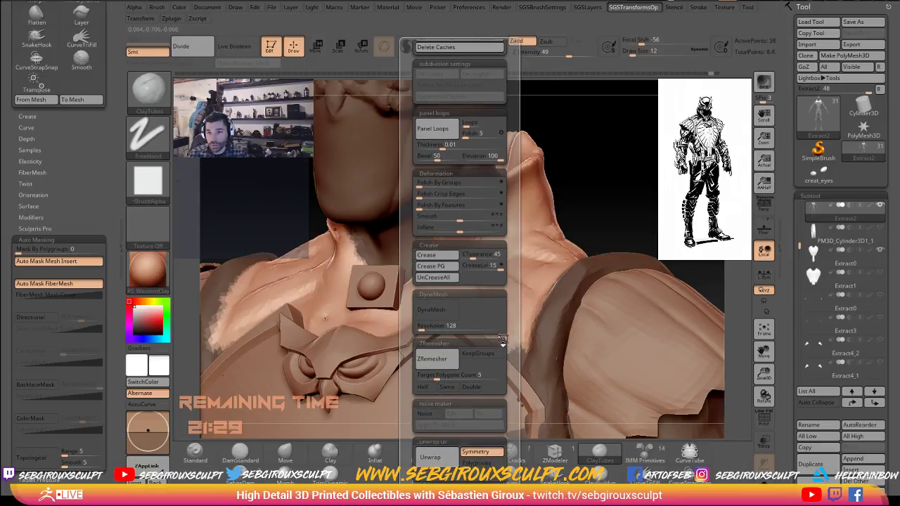
key("1")
scroll(545, 377, "down", 5)
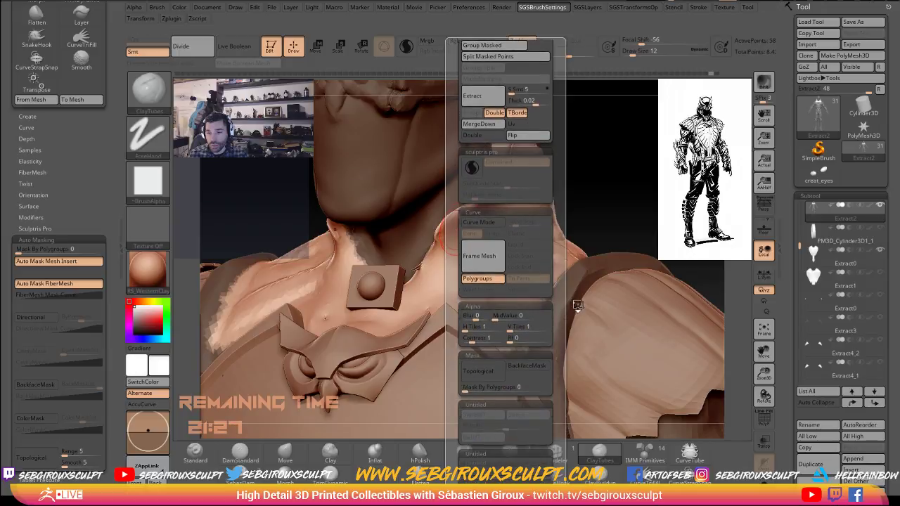
left_click(528, 373)
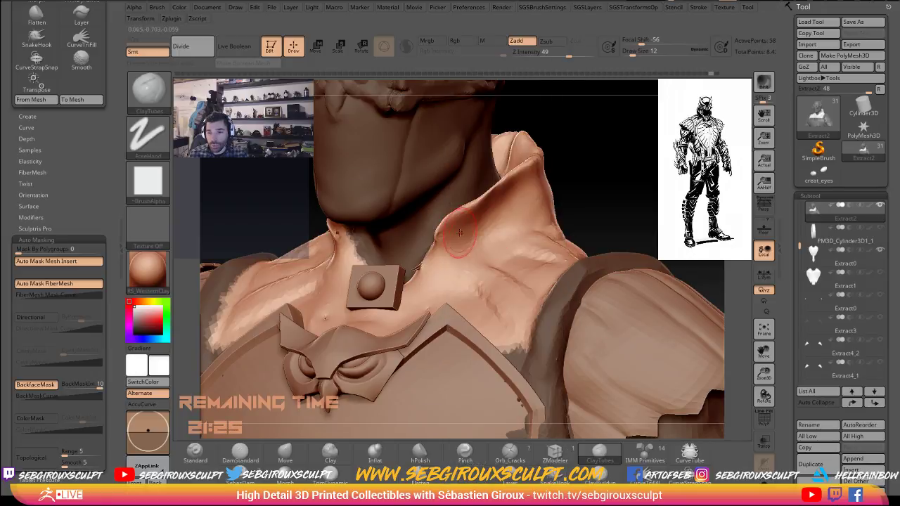
Sculpt the collar's folded edge down toward the neck slab with backface-masked ClayTubes strokes.
mouse_move(437, 240)
left_mouse_down()
mouse_move(411, 282)
mouse_move(439, 244)
mouse_move(417, 273)
left_mouse_up()
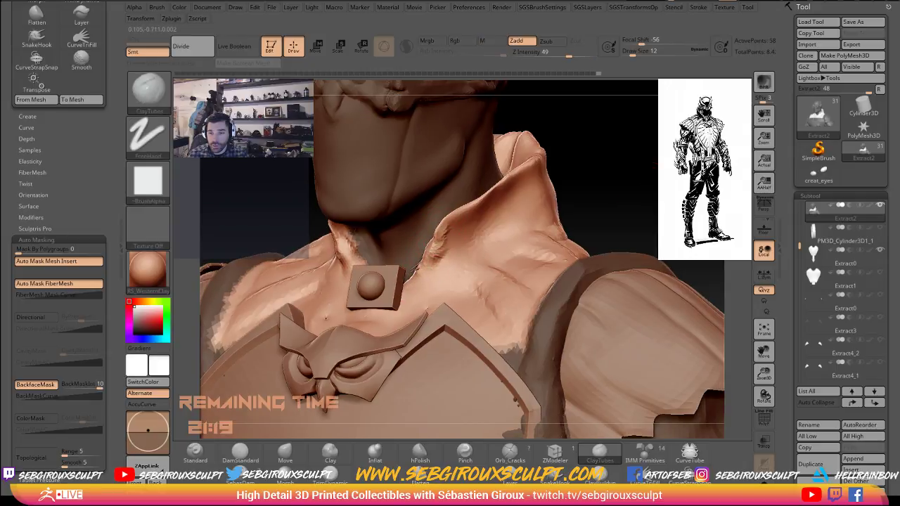
left_click_drag(646, 186, 561, 197)
Invert the mask onto the collar, assign the masked polygons their own polygroup and clear the mask.
key("ctrl+h")
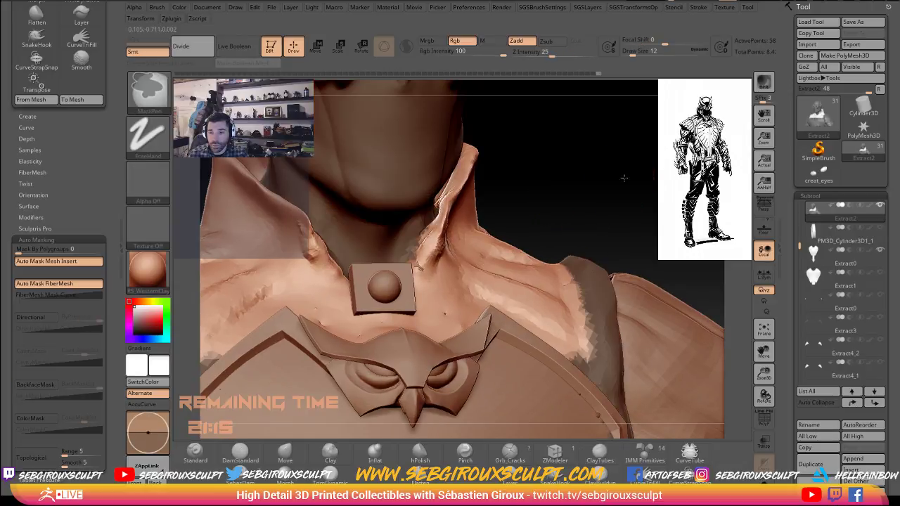
left_click(623, 177, "ctrl")
key("space")
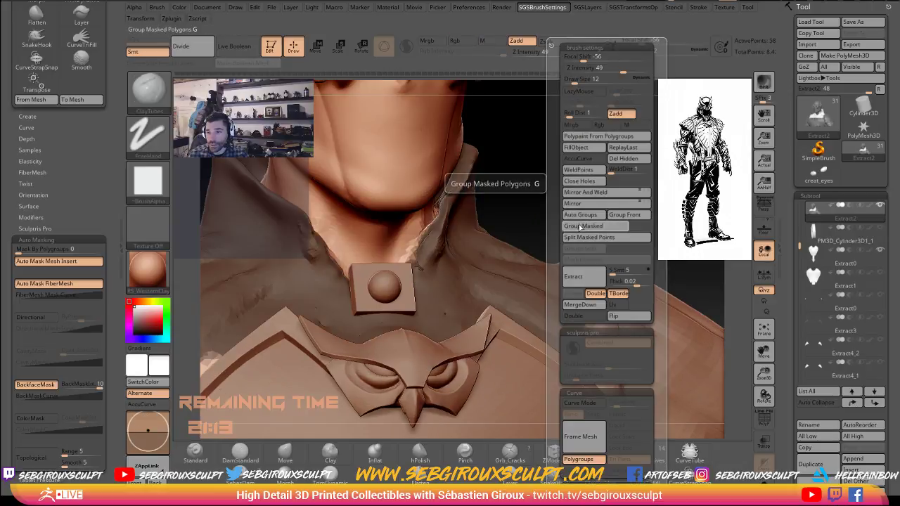
left_click(581, 226)
left_click(554, 166, "ctrl")
key("ctrl+h")
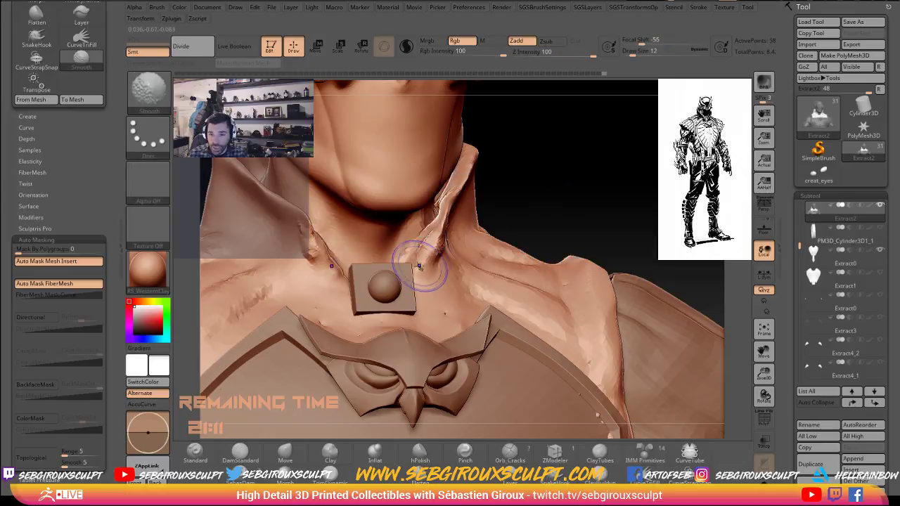
Smooth the damaged spot beside the neck slab and mask it symmetrically at draw size 3.
left_click_drag(421, 267, 417, 269, "shift")
left_click_drag(546, 202, 569, 267, "alt")
right_click(415, 272)
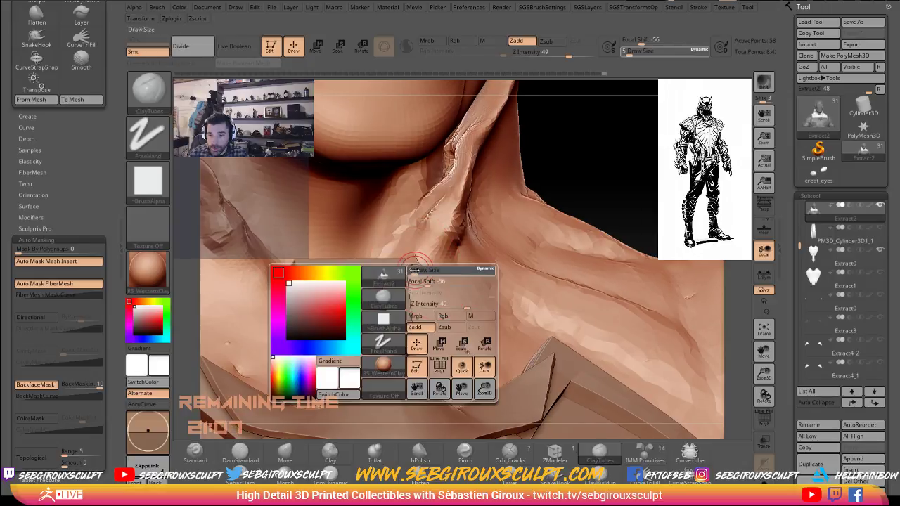
left_click(415, 273)
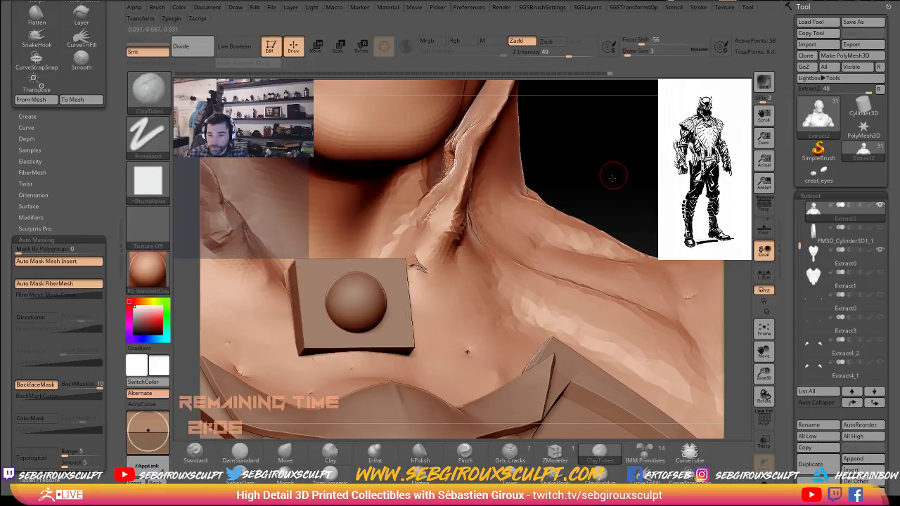
mouse_move(612, 177)
left_mouse_down()
mouse_move(606, 185)
mouse_move(623, 184)
left_mouse_up()
mouse_move(420, 264)
left_mouse_down("ctrl")
mouse_move(408, 273)
mouse_move(415, 265)
left_mouse_up("ctrl")
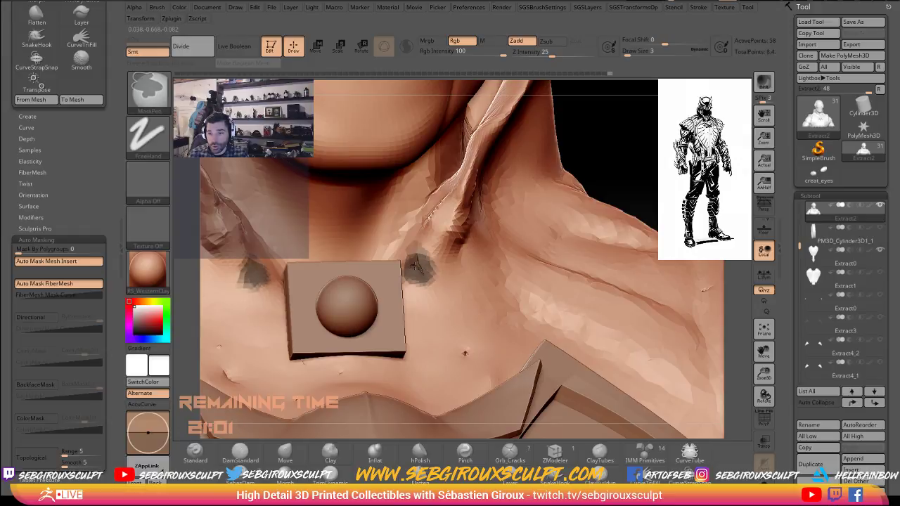
Assign the masked damaged patches beside the neck slab their own polygroup, hide them and delete the hidden geometry.
key("space")
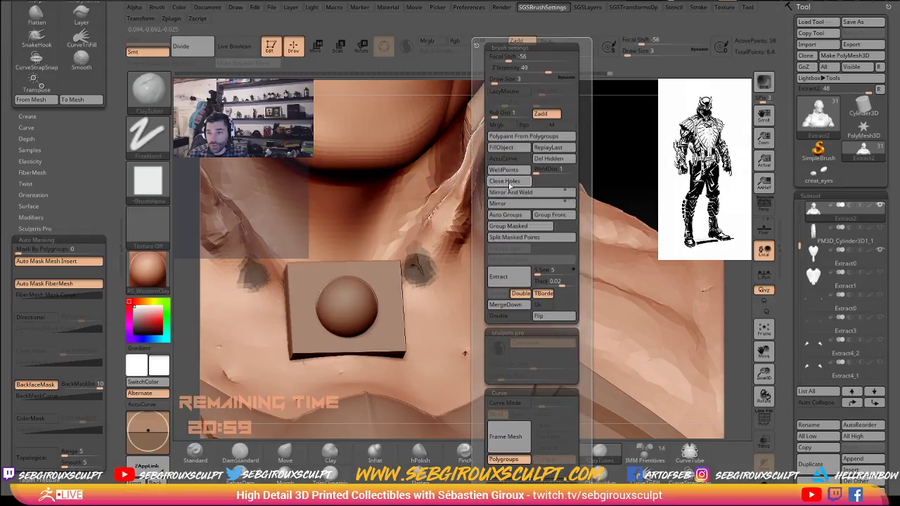
left_click(517, 225)
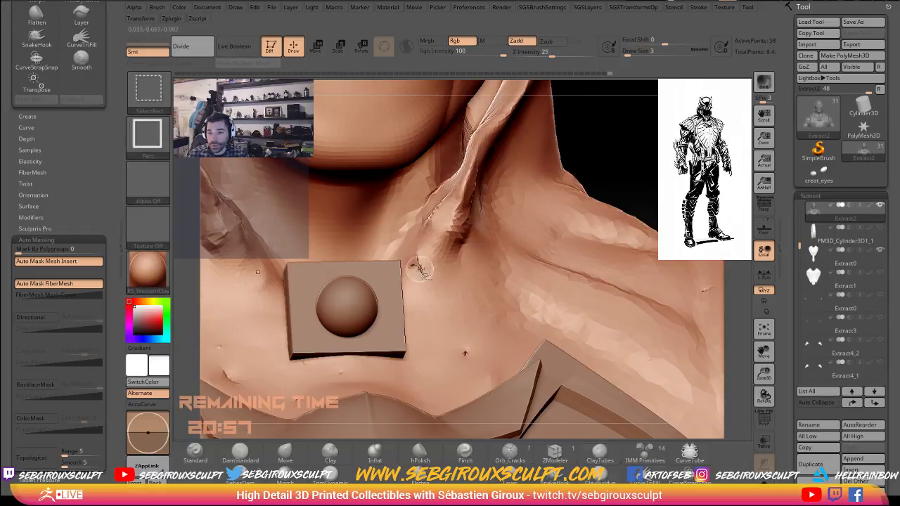
left_click(422, 268, "ctrl+shift")
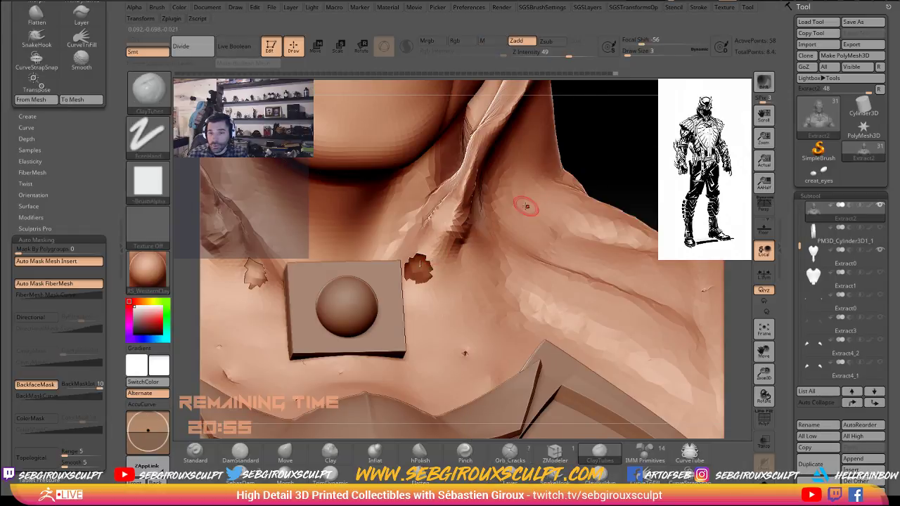
key("space")
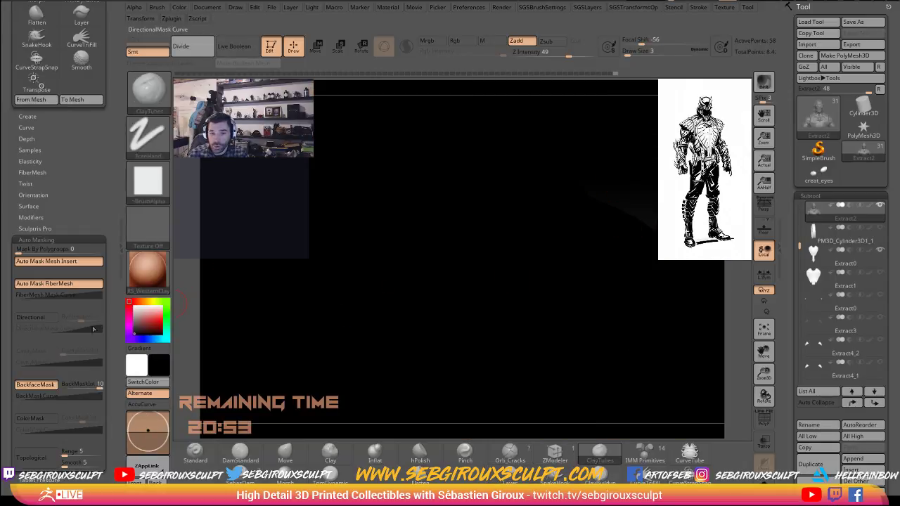
key("space")
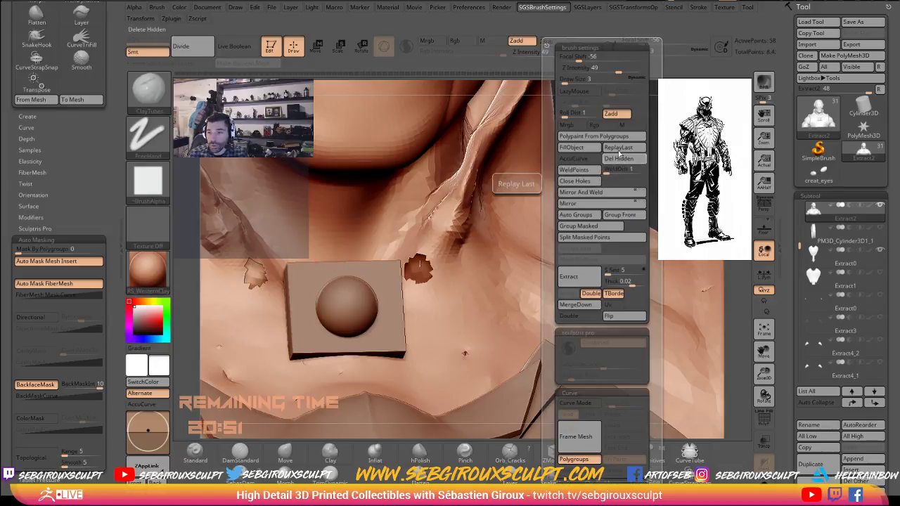
left_click(635, 162)
Close the holes beside the neck slab and smooth the filled patches into the collar.
key("2")
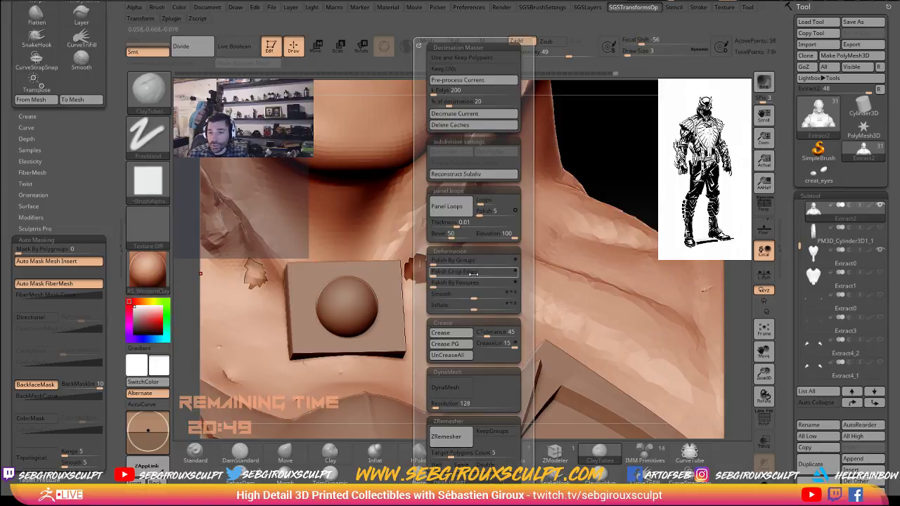
key("space")
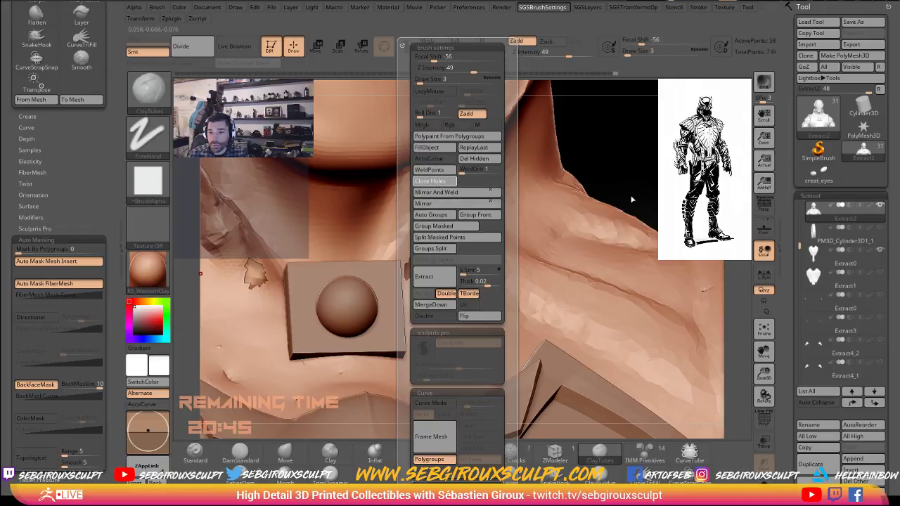
left_click_drag(423, 262, 417, 273, "shift")
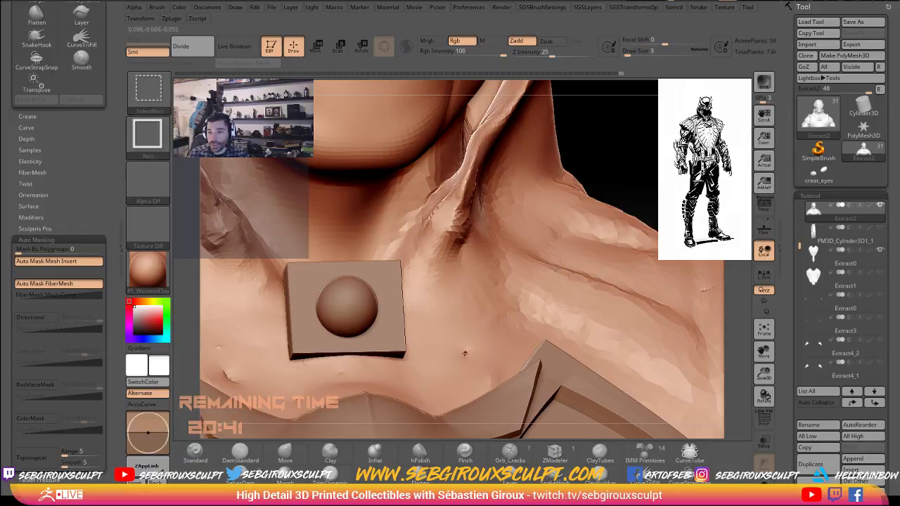
left_click(576, 254, "ctrl+shift")
key("ctrl+z")
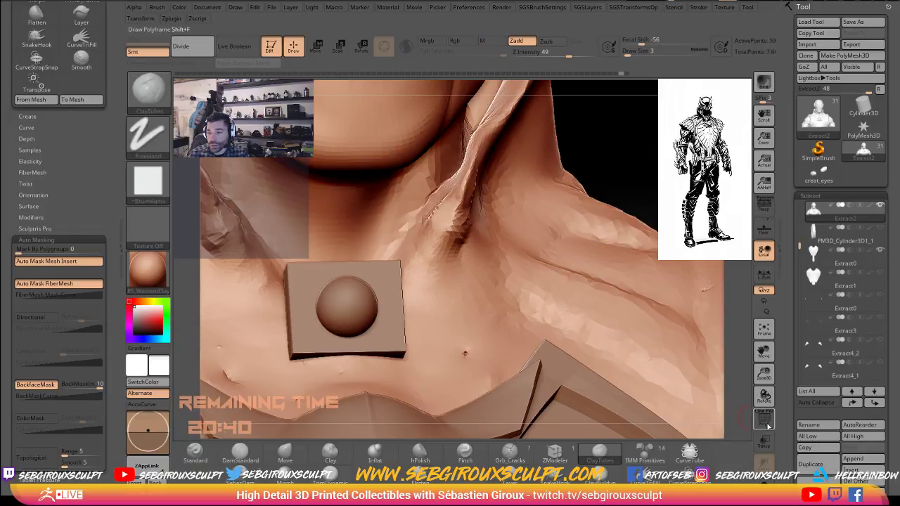
Isolate the collar and its filled patches using the polyframe display, mask them and merge them into one polygroup.
key("shift+f")
key("ctrl+shift")
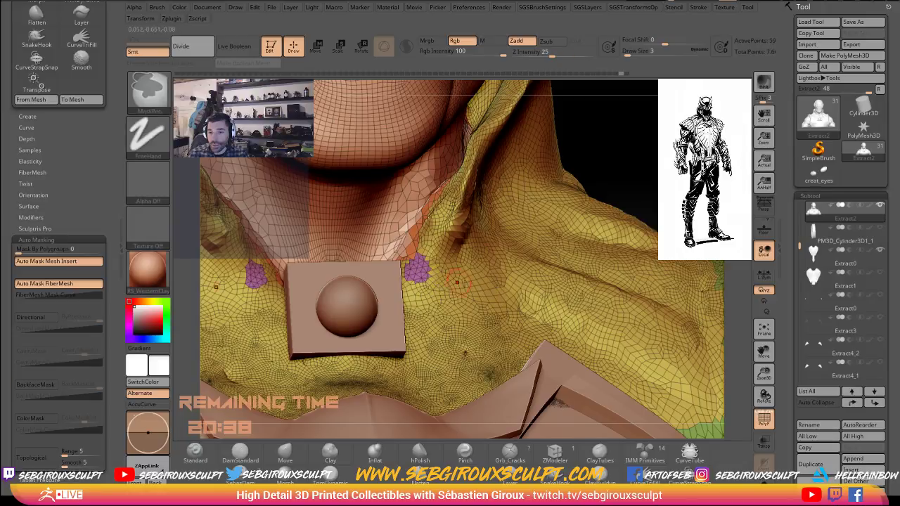
left_click(485, 299, "ctrl+shift")
left_click(476, 293, "ctrl+shift")
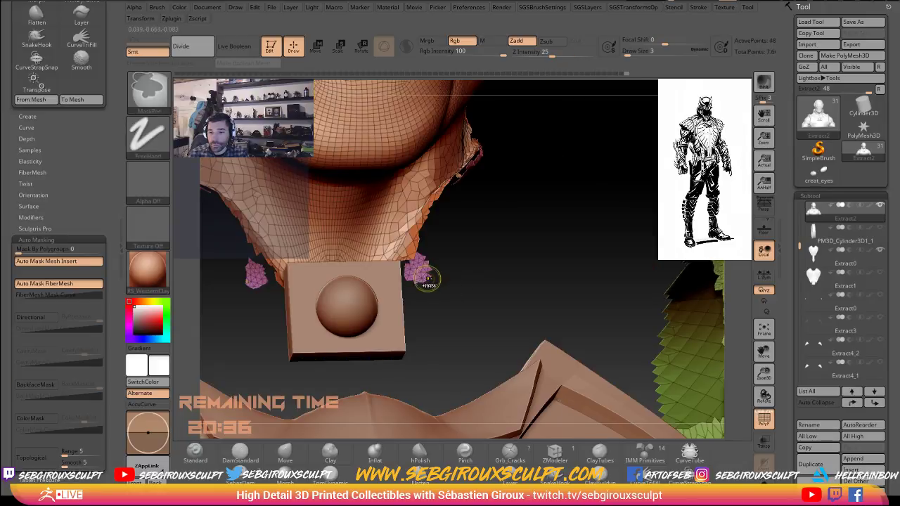
left_click(420, 272, "ctrl+shift")
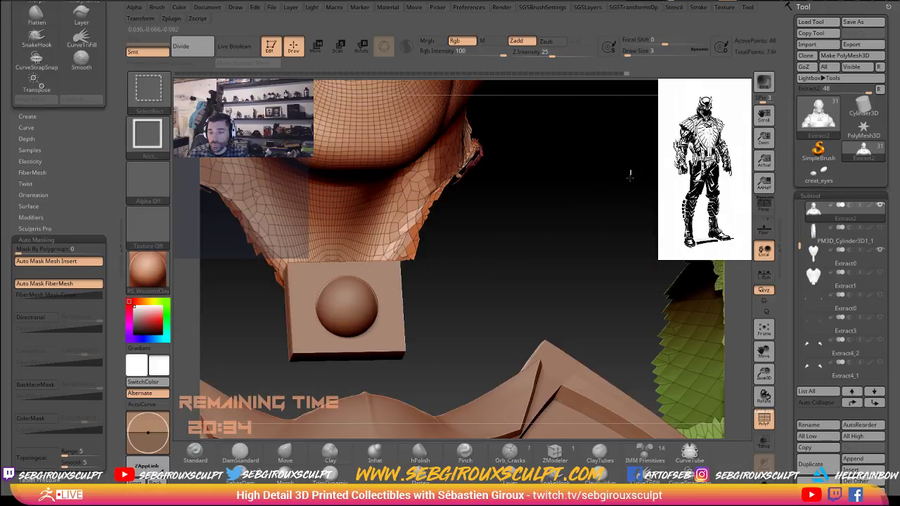
left_click_drag(644, 160, 651, 134, "ctrl+shift")
left_click(653, 136, "ctrl")
key("space")
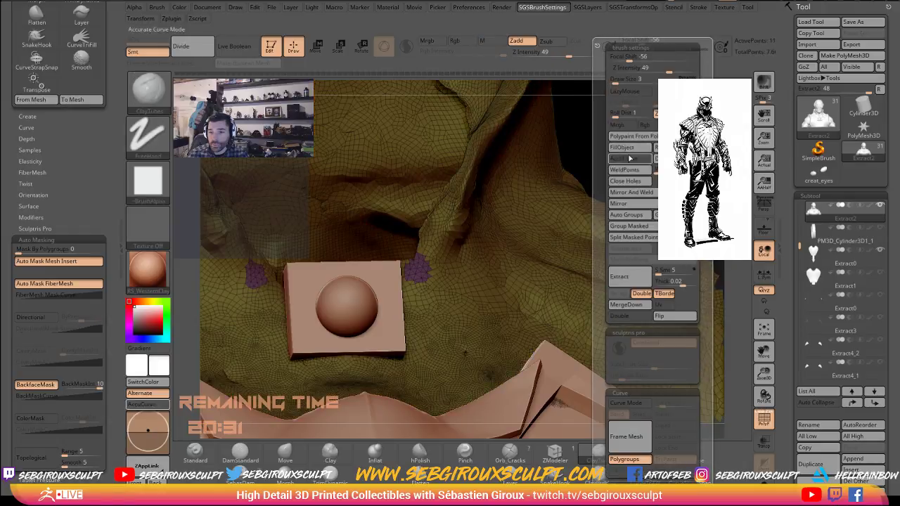
left_click(625, 226)
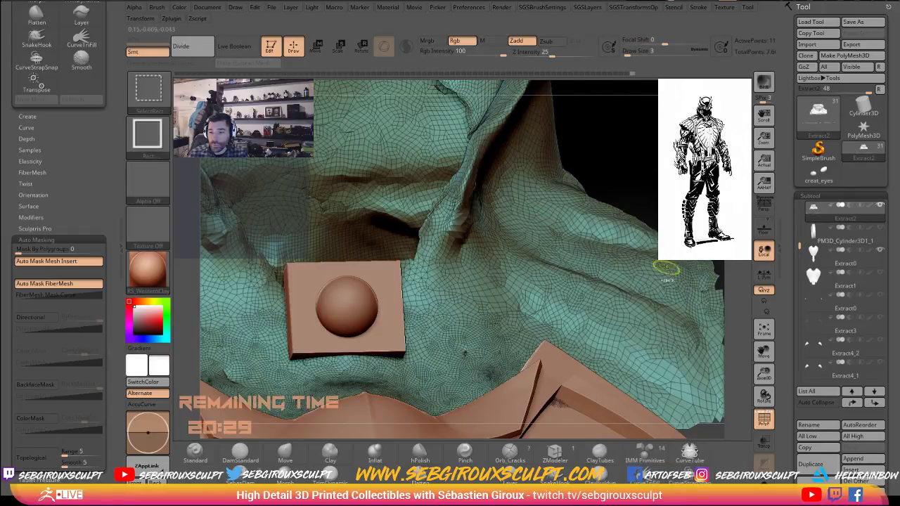
Mask everything on the figure except the merged collar polygroup, with all geometry shown and the polyframe hidden.
left_click(654, 159, "ctrl")
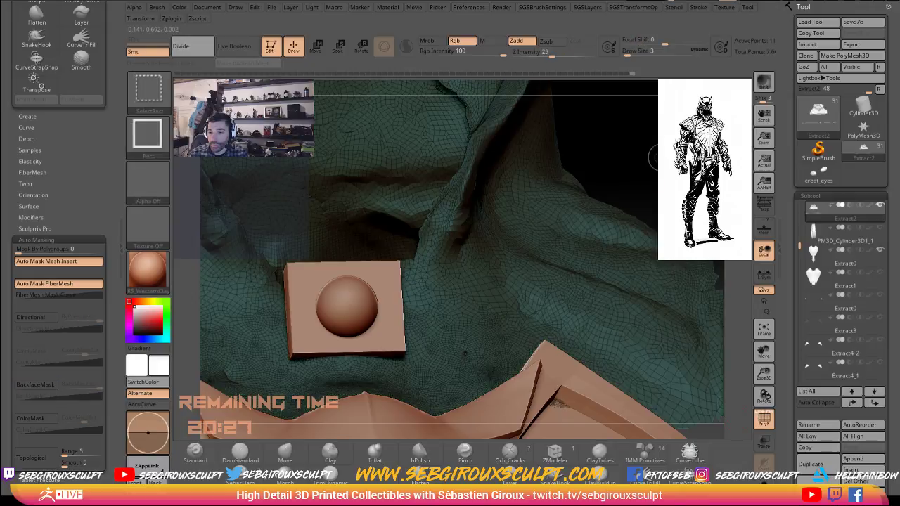
left_click(662, 164, "ctrl+shift")
left_click(661, 161, "ctrl")
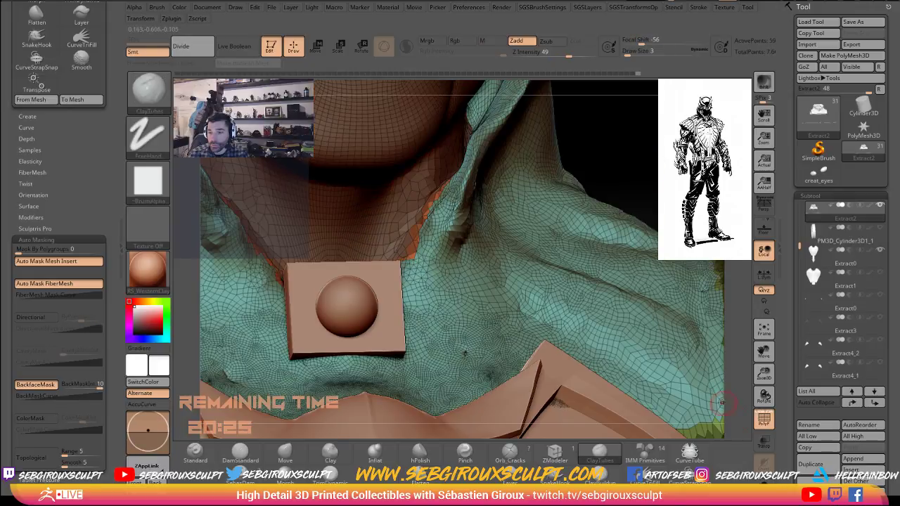
left_click(767, 422)
Build up the collar's folded edge beside the neck slab with ClayTubes at draw size 12 and smooth the strokes.
left_click_drag(637, 159, 548, 184)
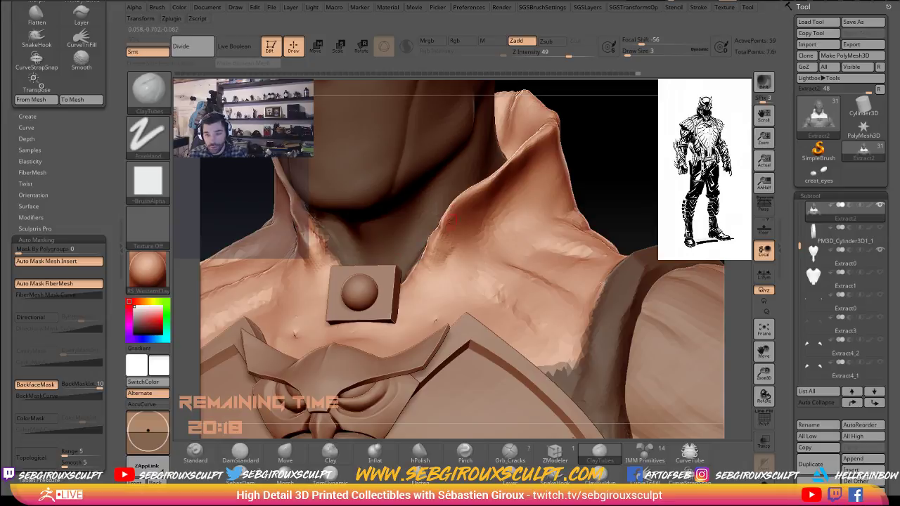
right_click(427, 246)
mouse_move(430, 258)
left_mouse_down()
mouse_move(411, 278)
mouse_move(425, 245)
mouse_move(455, 247)
mouse_move(453, 221)
mouse_move(425, 250)
mouse_move(450, 254)
left_mouse_up()
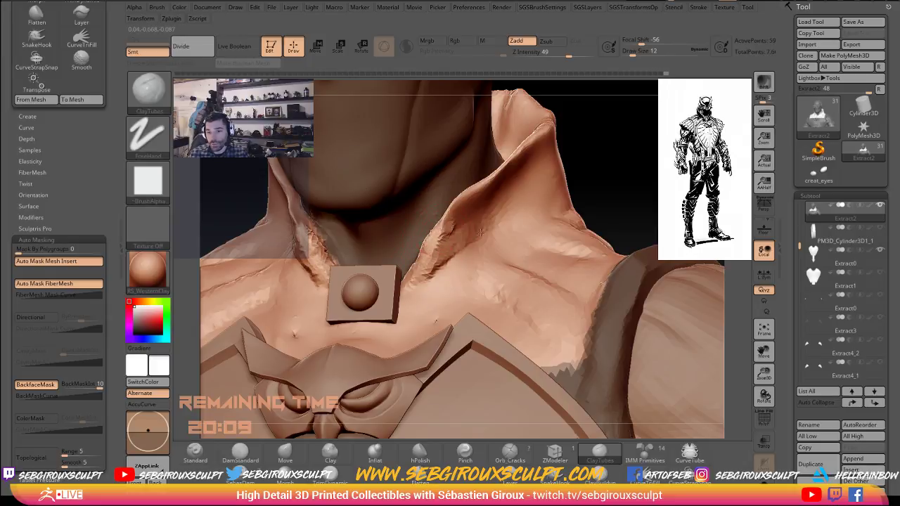
left_click_drag(480, 215, 453, 232)
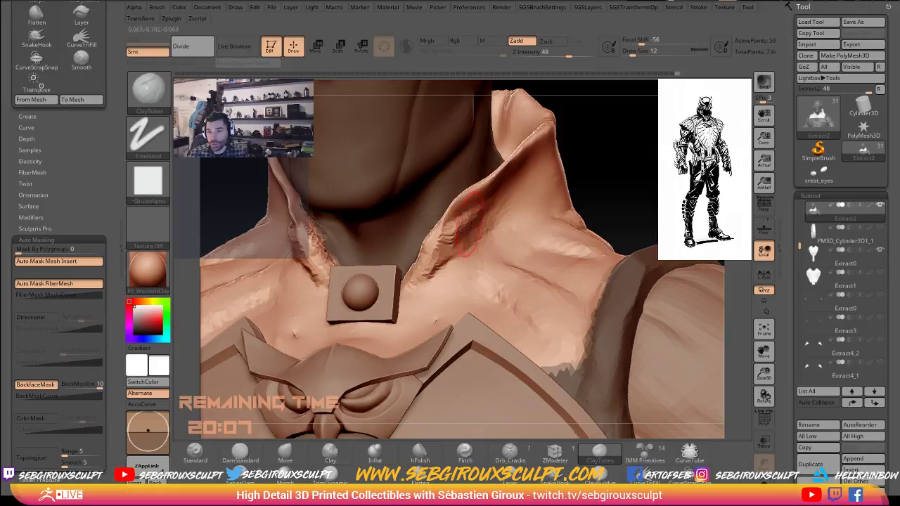
mouse_move(626, 160)
left_mouse_down()
mouse_move(651, 172)
mouse_move(562, 162)
left_mouse_up()
left_click_drag(469, 220, 457, 240, "shift")
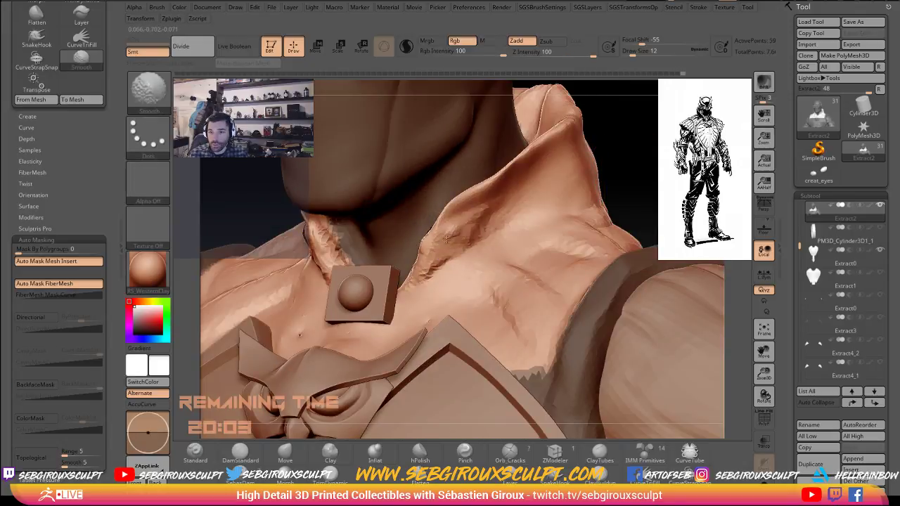
Check the collar's polygon density, subdivide its unmasked area and smooth the folded edge near the slab.
left_click(765, 419)
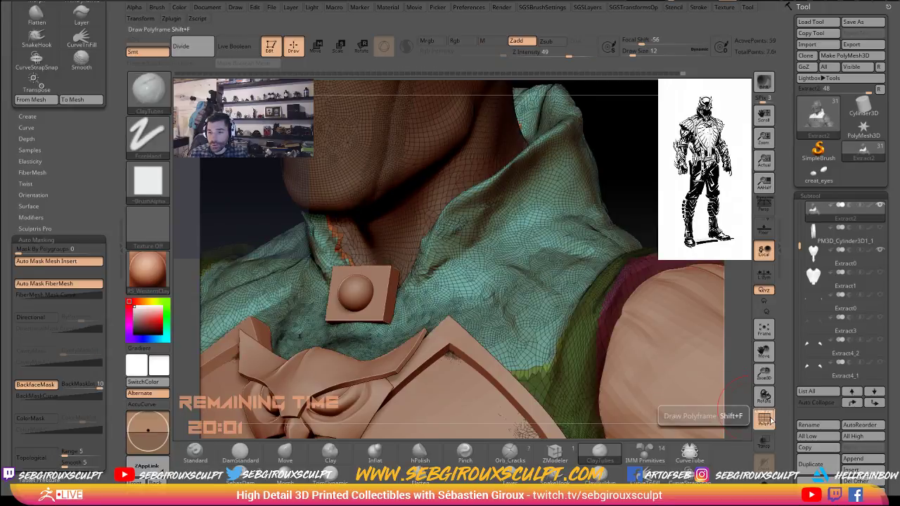
key("shift+f")
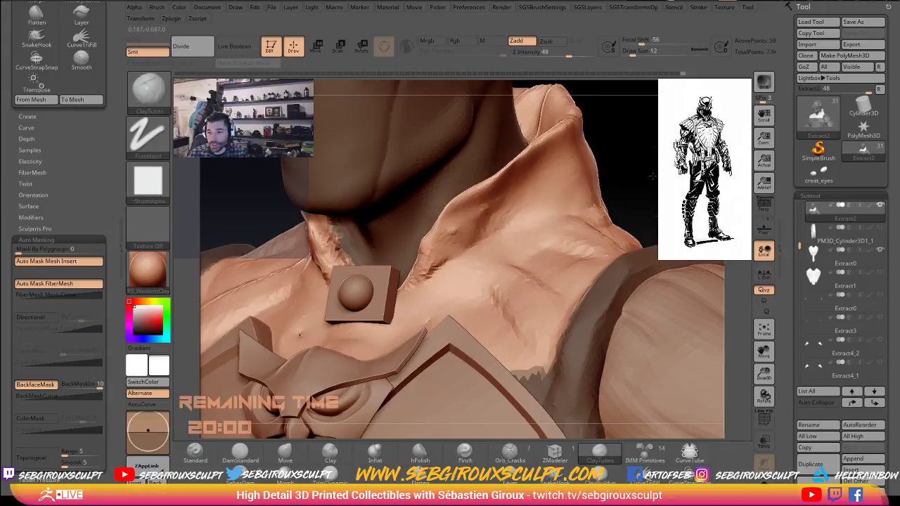
left_click_drag(653, 176, 639, 173)
key("ctrl")
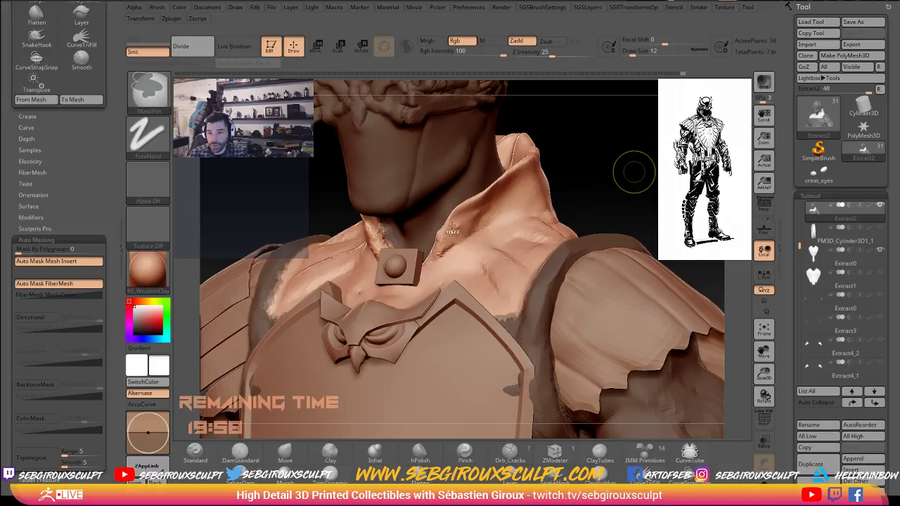
key("shift")
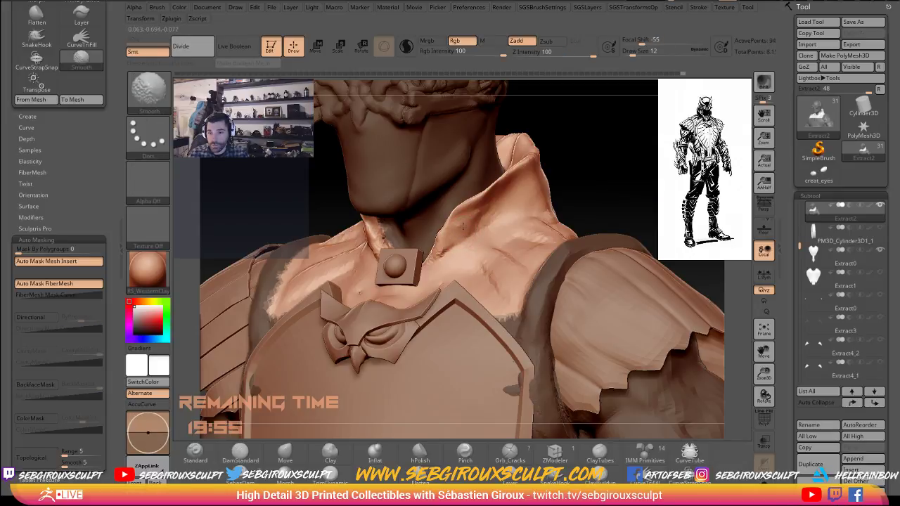
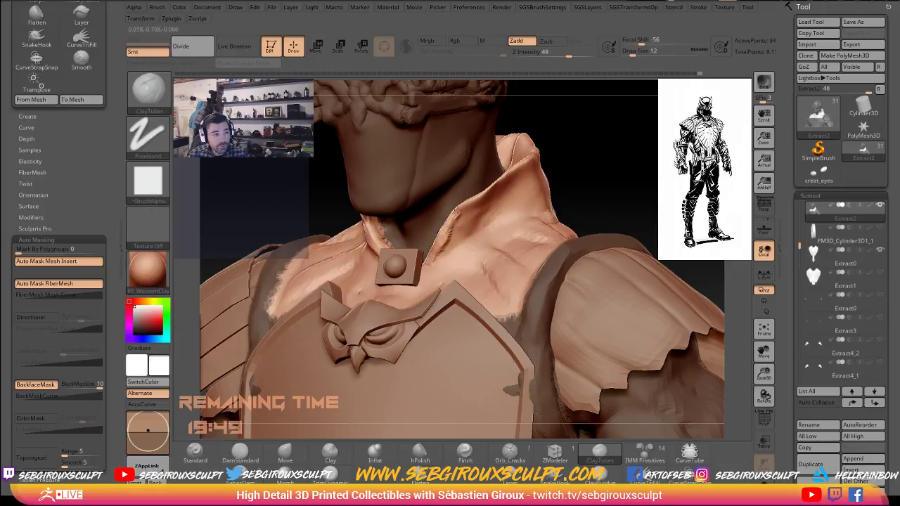
Switch to the Move brush and smooth the collar's upper front edge along the side of the neck.
left_click_drag(590, 164, 538, 167)
key("b")
key("m")
key("v")
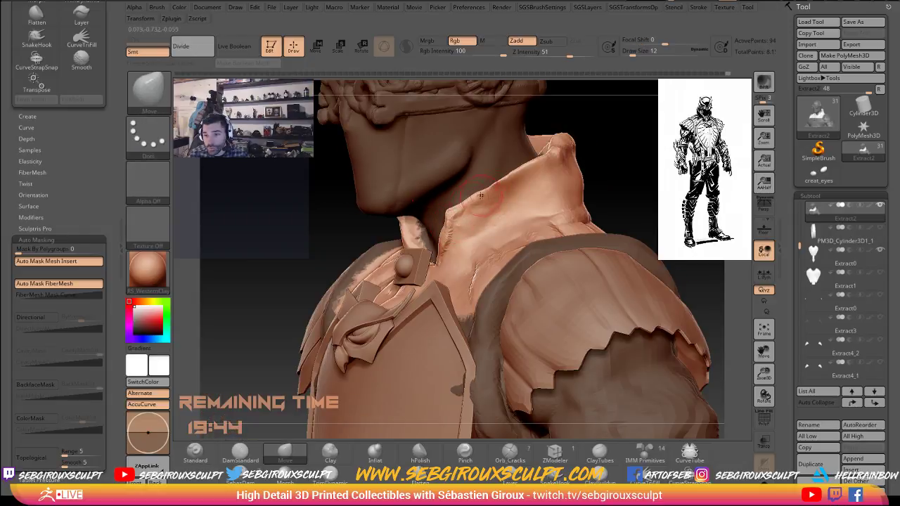
mouse_move(495, 186)
left_mouse_down("shift")
mouse_move(458, 213)
mouse_move(448, 241)
left_mouse_up("shift")
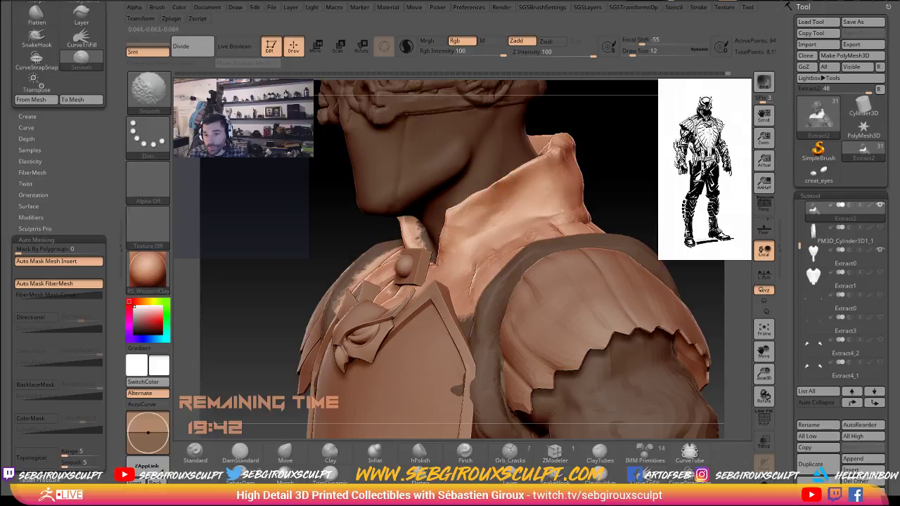
Reshape the collar's inner edges around the neck slab symmetrically with the Move brush at draw size 27.
mouse_move(655, 176)
left_mouse_down()
mouse_move(703, 182)
mouse_move(652, 185)
mouse_move(644, 174)
left_mouse_up()
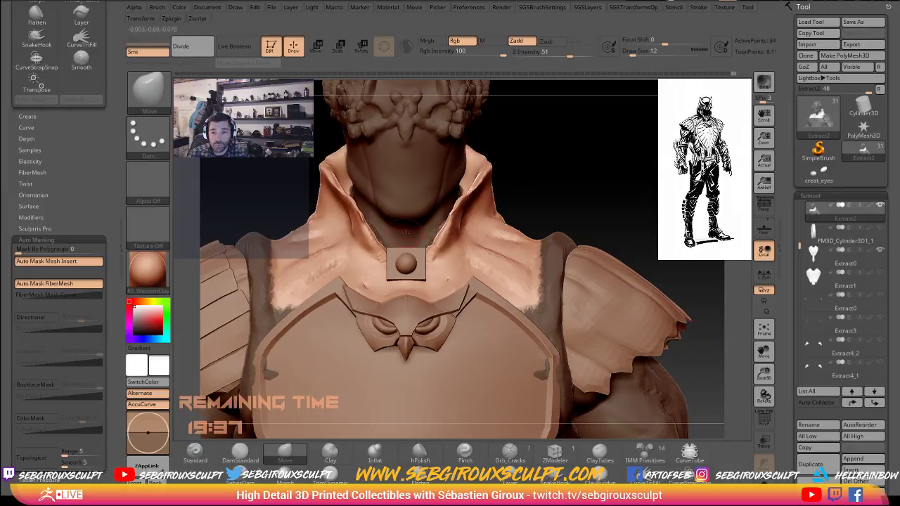
right_click_drag(374, 239, 380, 241)
key("space")
left_click_drag(394, 286, 404, 285)
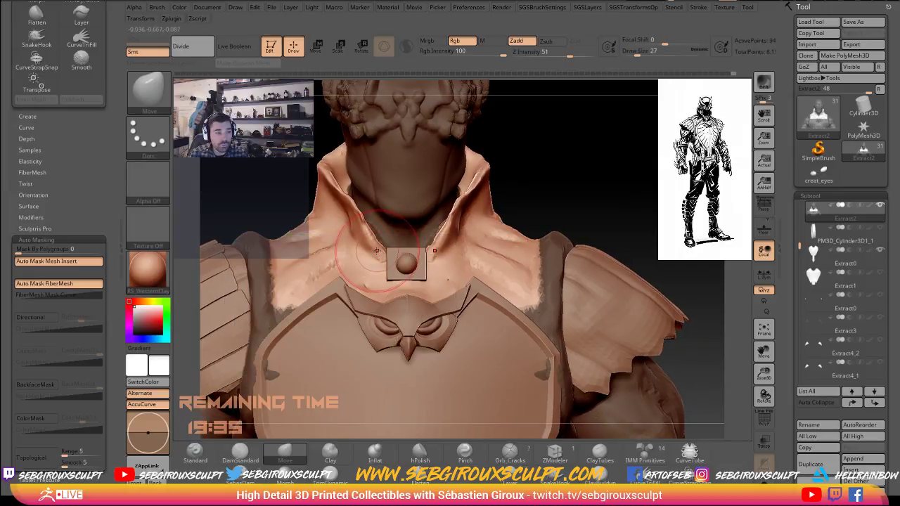
mouse_move(383, 256)
left_mouse_down()
mouse_move(358, 250)
mouse_move(357, 240)
left_mouse_up()
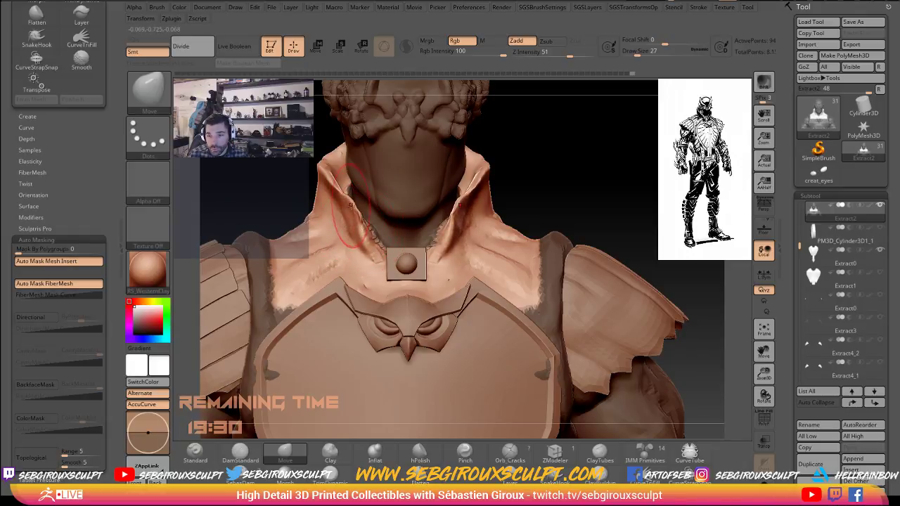
Reduce the draw size to 16 and smooth the collar's inner edge just above the neck slab.
key("space")
key("shift")
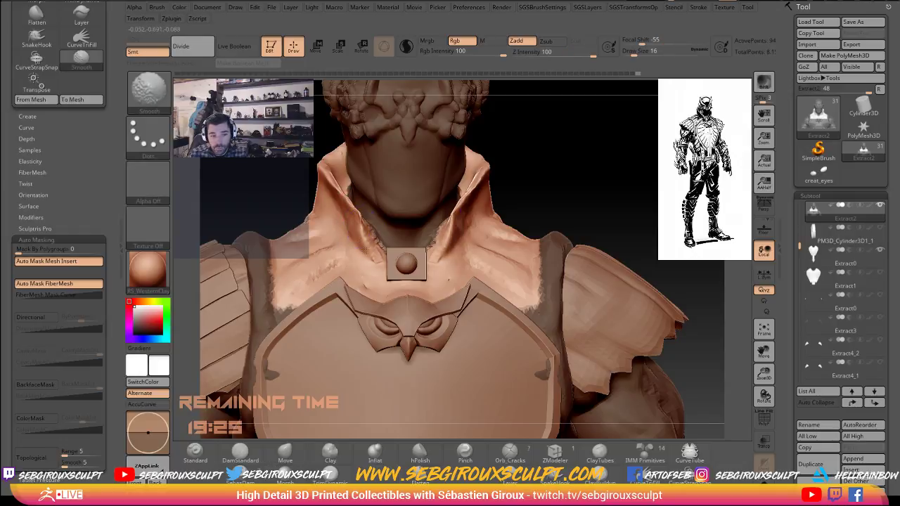
left_click_drag(366, 250, 370, 253, "shift")
left_click_drag(371, 253, 358, 238, "shift")
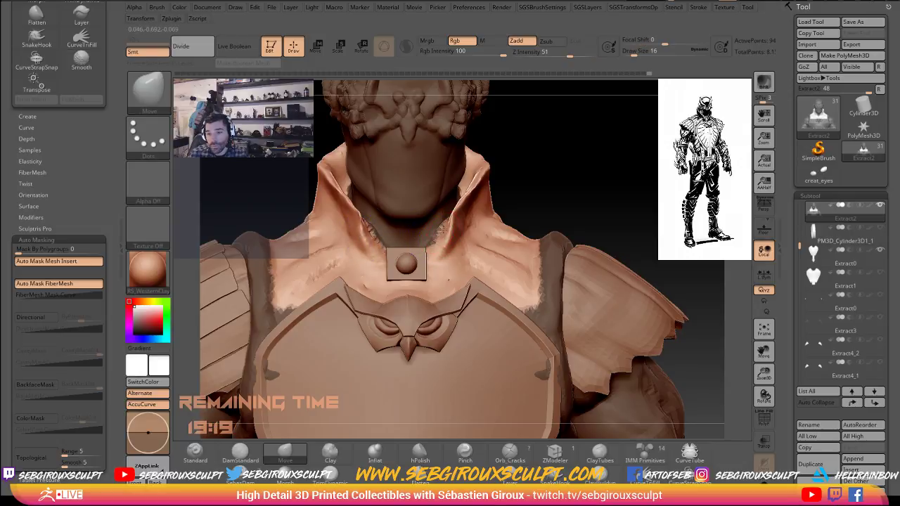
Nudge the collar's inner edges against the neck with the Move brush and smooth the folds above the slab.
left_click_drag(441, 233, 436, 235)
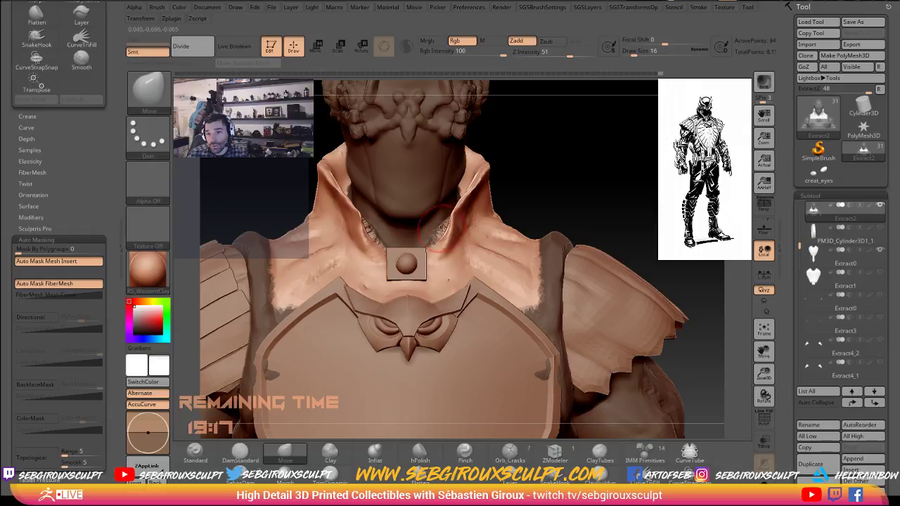
left_click_drag(546, 195, 575, 196)
left_click_drag(440, 229, 438, 239, "shift")
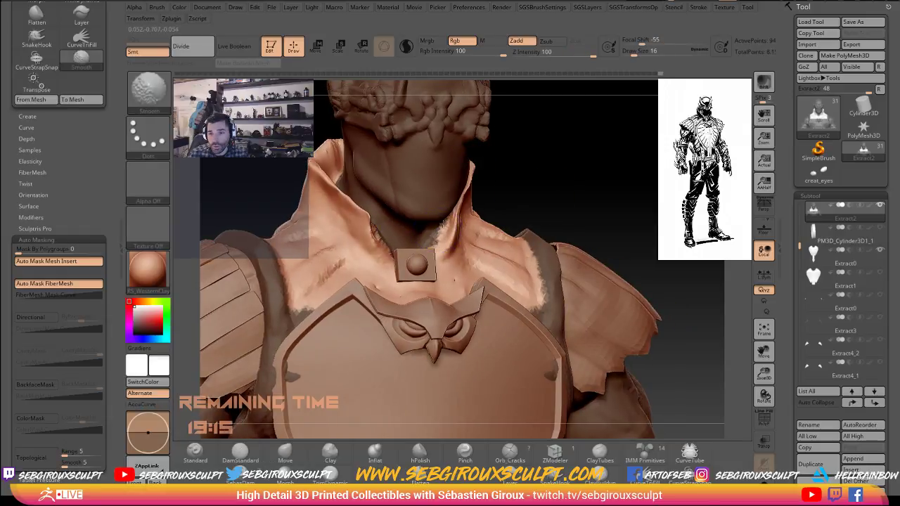
left_click_drag(546, 197, 464, 221, "shift")
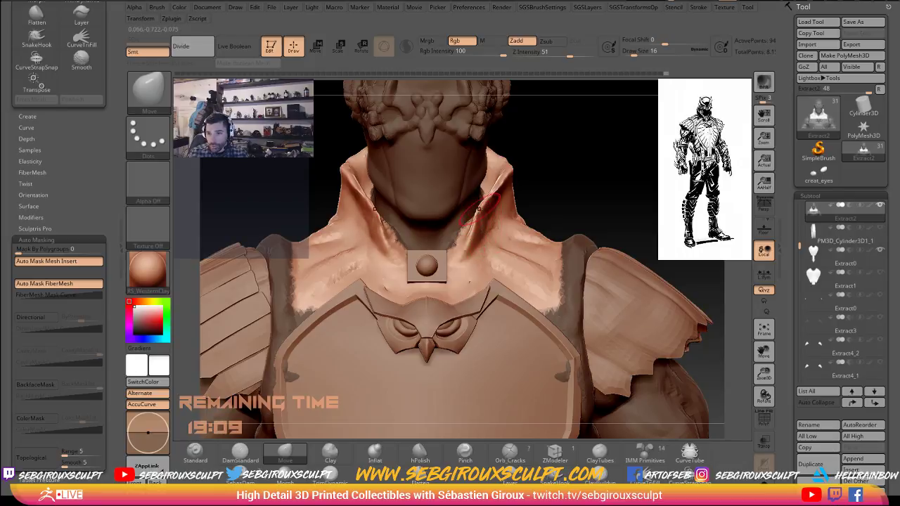
Inflate the collar's folded inner edge beside the neck with the Inflat brush and smooth it.
mouse_move(563, 176)
left_mouse_down()
mouse_move(570, 169)
mouse_move(593, 198)
mouse_move(495, 229)
left_mouse_up()
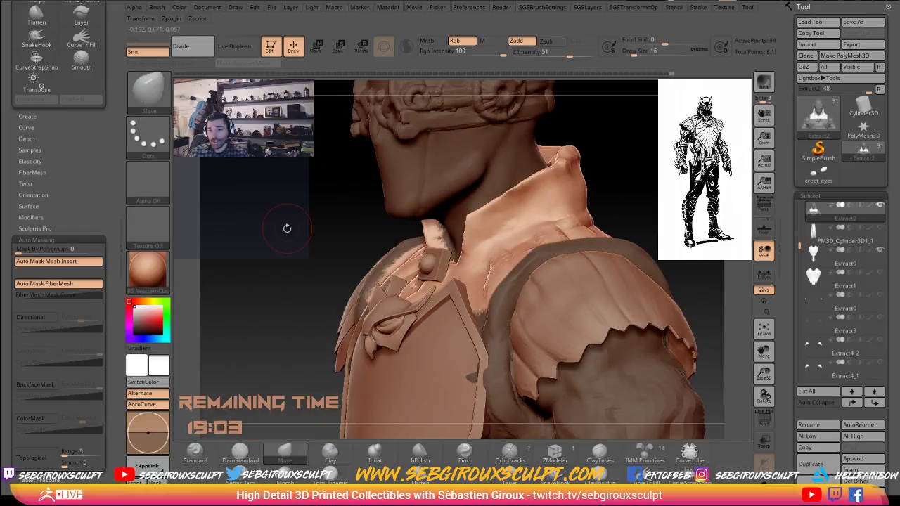
left_click_drag(287, 227, 379, 247)
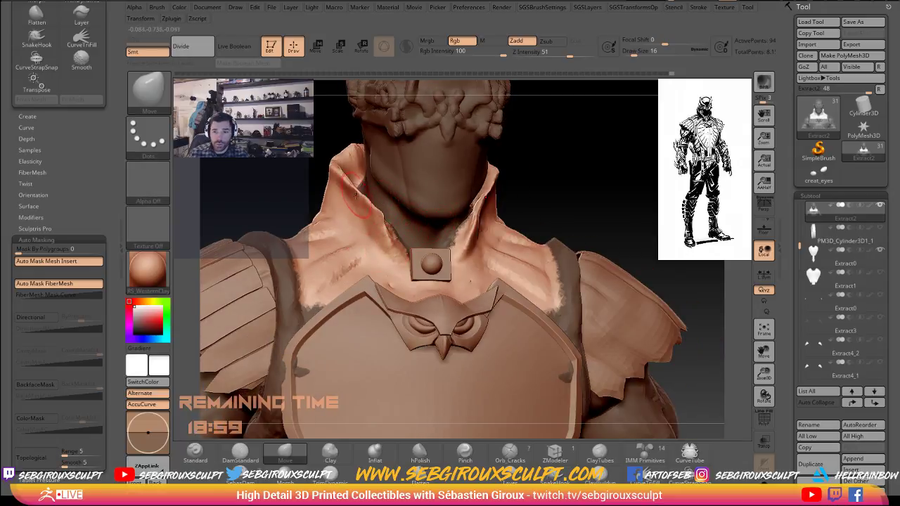
left_click(375, 452)
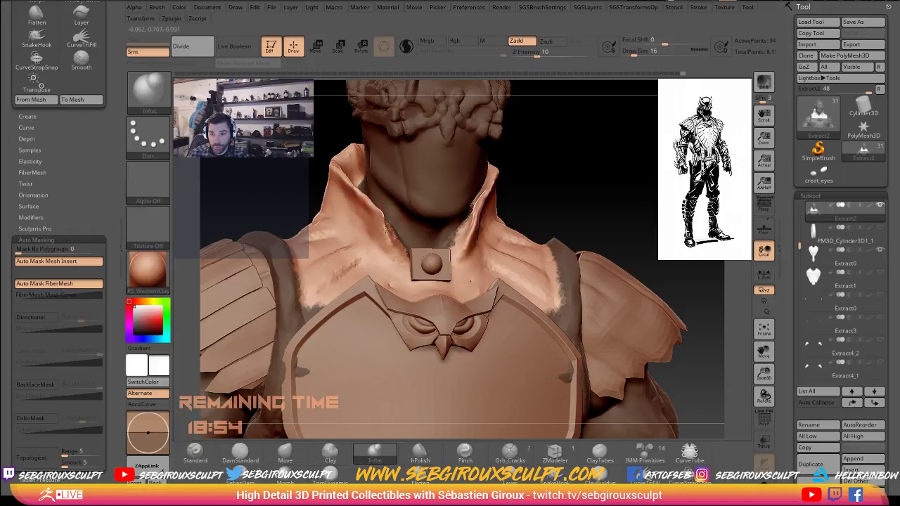
key("shift")
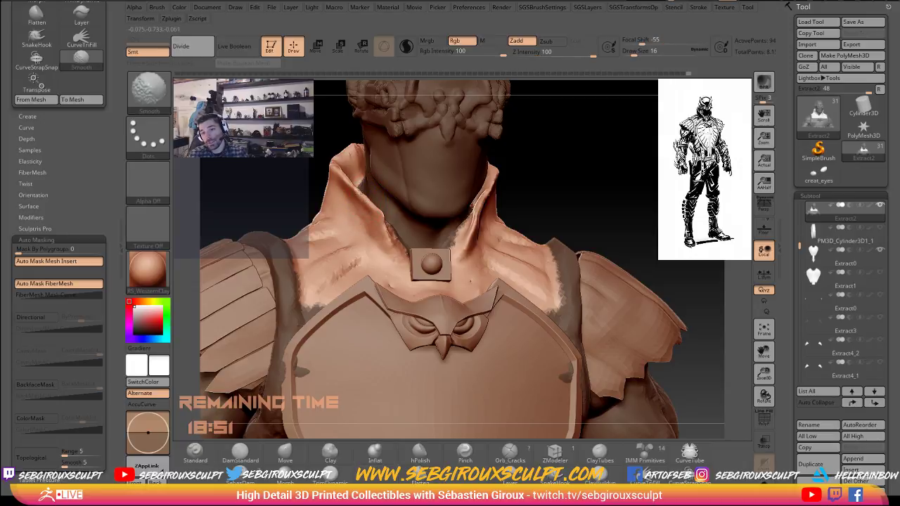
Reshape the collar's upper front edges symmetrically beside the jaw with the Move brush, reducing the draw size to 14.
mouse_move(556, 168)
left_mouse_down()
mouse_move(564, 165)
mouse_move(480, 206)
left_mouse_up()
key("b")
key("m")
key("v")
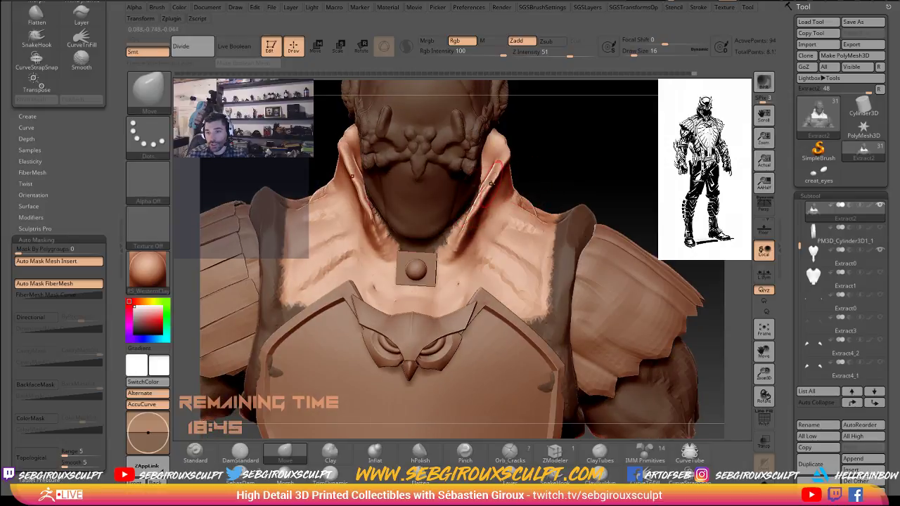
key("]")
mouse_move(519, 156)
left_mouse_down()
mouse_move(529, 147)
mouse_move(506, 159)
mouse_move(498, 150)
mouse_move(493, 176)
left_mouse_up()
right_click_drag(494, 173, 496, 173)
key("space")
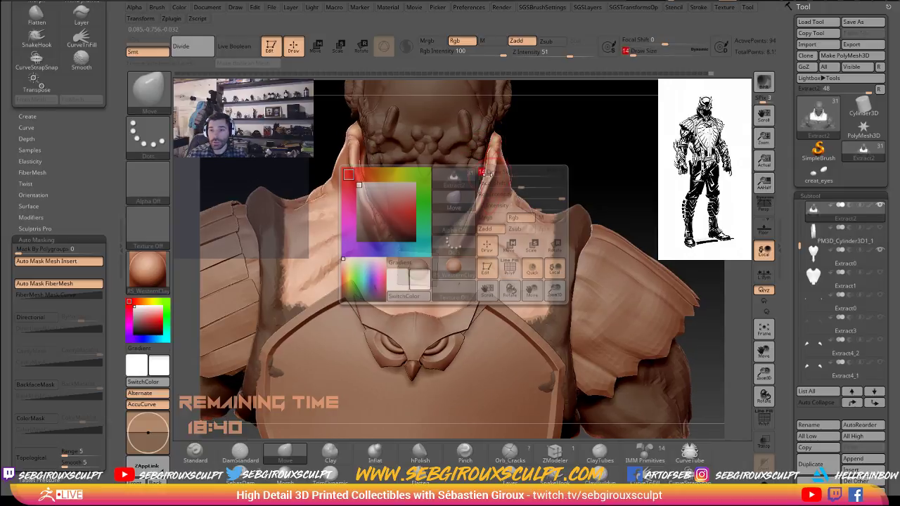
left_click_drag(495, 174, 490, 175)
left_click_drag(490, 175, 485, 177)
mouse_move(527, 140)
left_mouse_down()
mouse_move(502, 137)
mouse_move(536, 148)
mouse_move(514, 146)
mouse_move(538, 154)
mouse_move(534, 184)
mouse_move(545, 169)
mouse_move(513, 183)
mouse_move(507, 145)
left_mouse_up()
Build up the collar's upper side corner with ClayTubes, and switch back to the Move brush.
key("3")
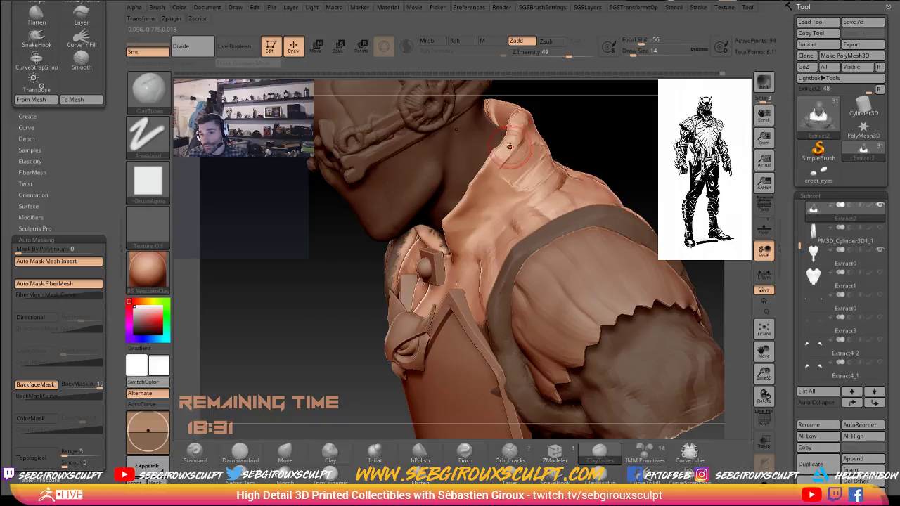
key("b")
key("m")
key("v")
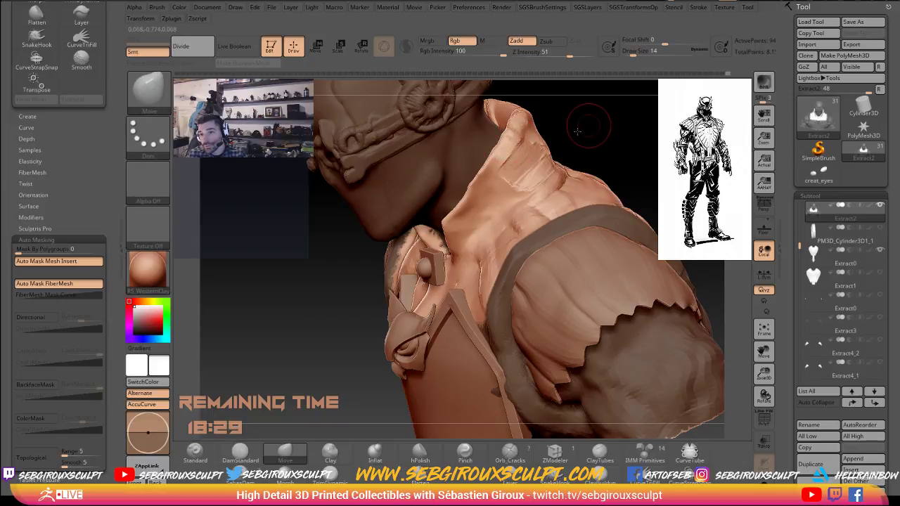
left_click_drag(595, 126, 556, 145)
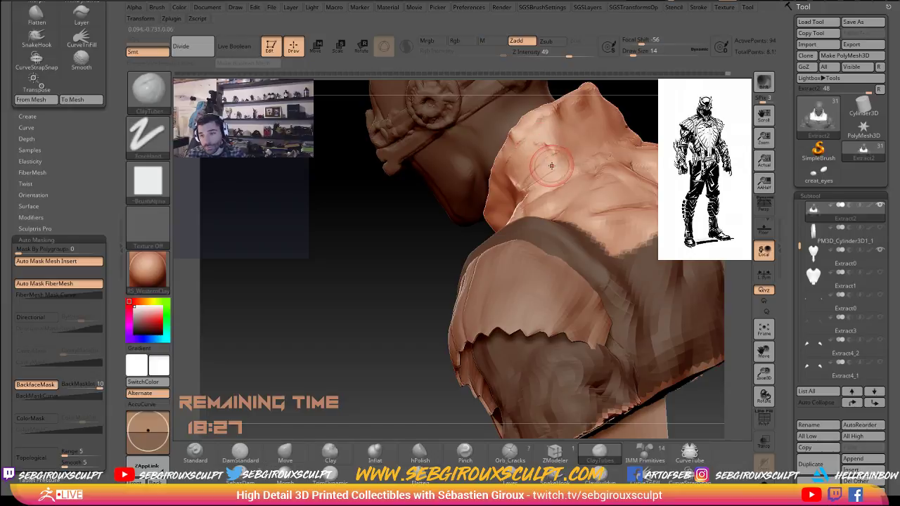
Build up the folds on the collar's outer side with ClayTubes strokes and smooth them.
key("b")
key("c")
key("t")
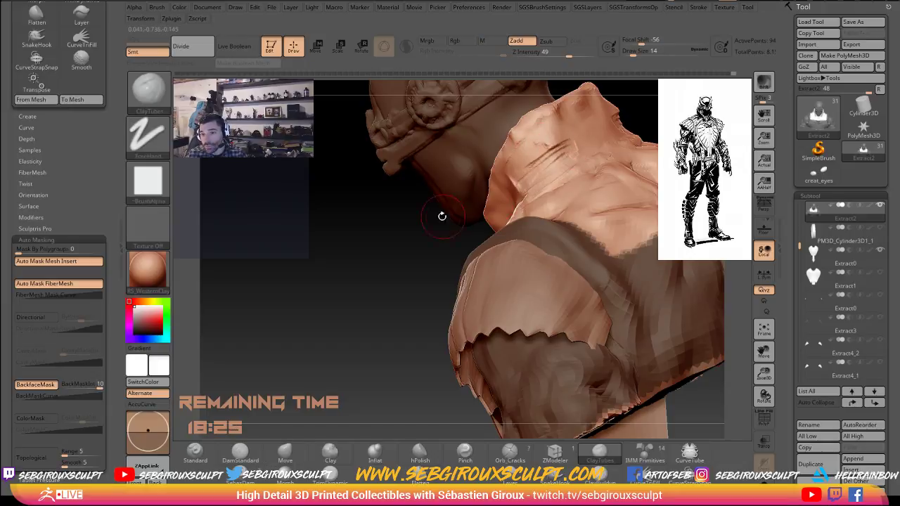
left_click_drag(412, 238, 505, 198)
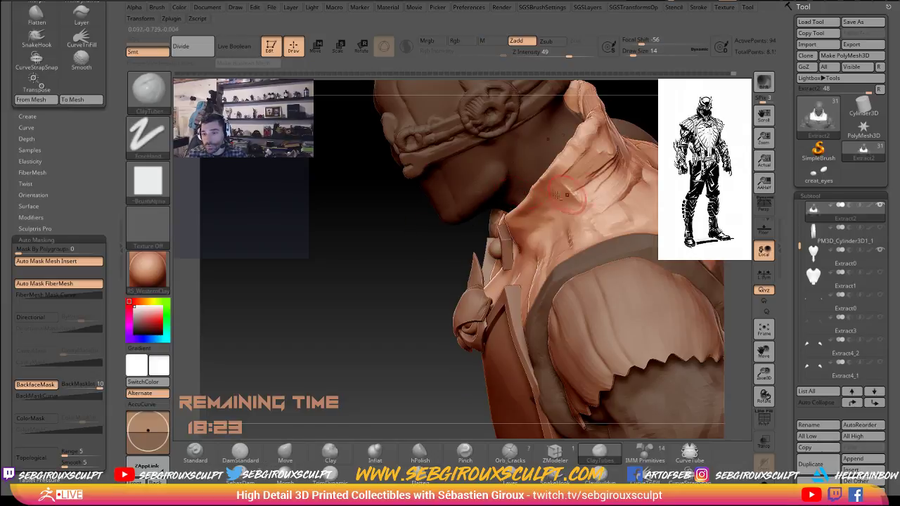
mouse_move(574, 168)
left_mouse_down()
mouse_move(582, 155)
mouse_move(609, 152)
mouse_move(611, 161)
left_mouse_up()
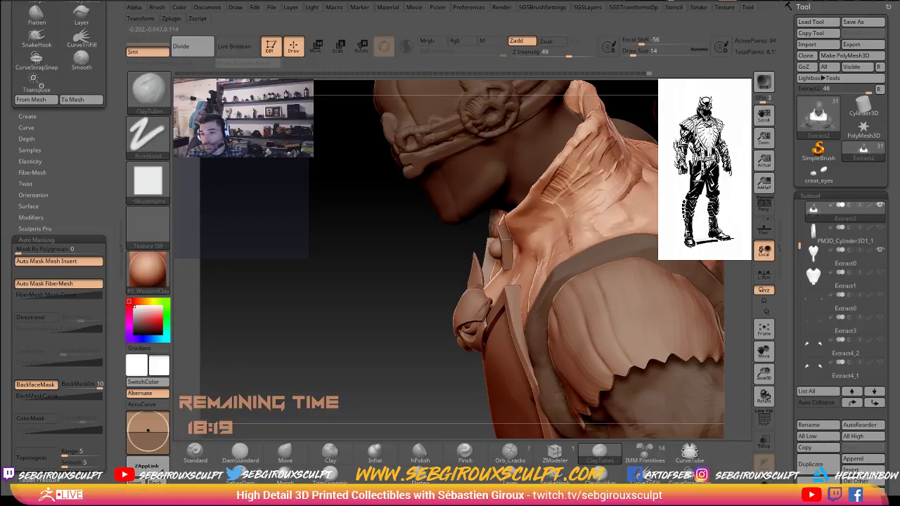
left_click_drag(735, 169, 619, 155)
key("shift")
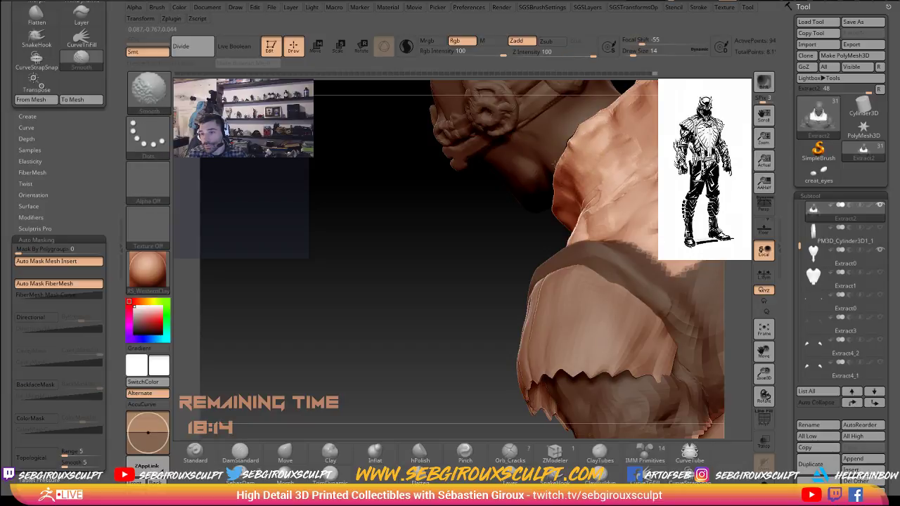
Adjust the collar's upper edge and pointed side corner with the Move brush.
left_click_drag(486, 203, 559, 179)
key("b")
key("m")
key("v")
left_click_drag(592, 139, 585, 135)
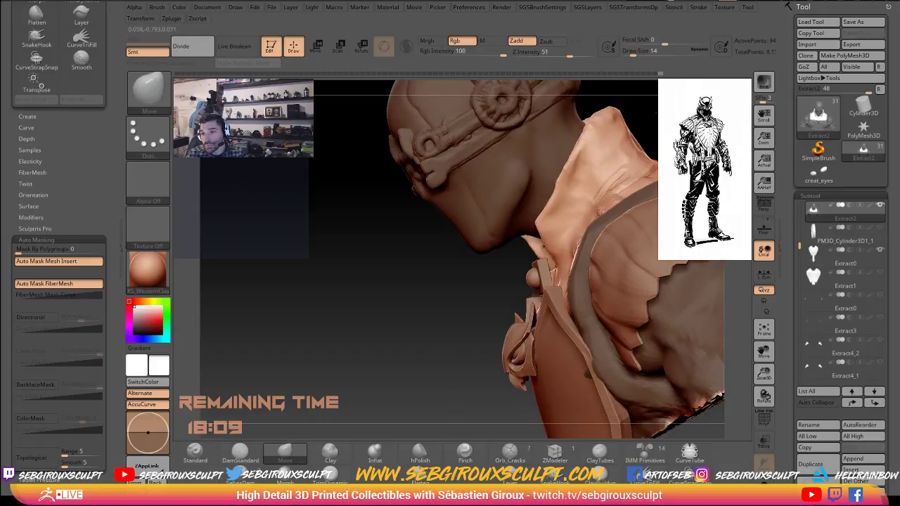
left_click_drag(633, 105, 661, 141)
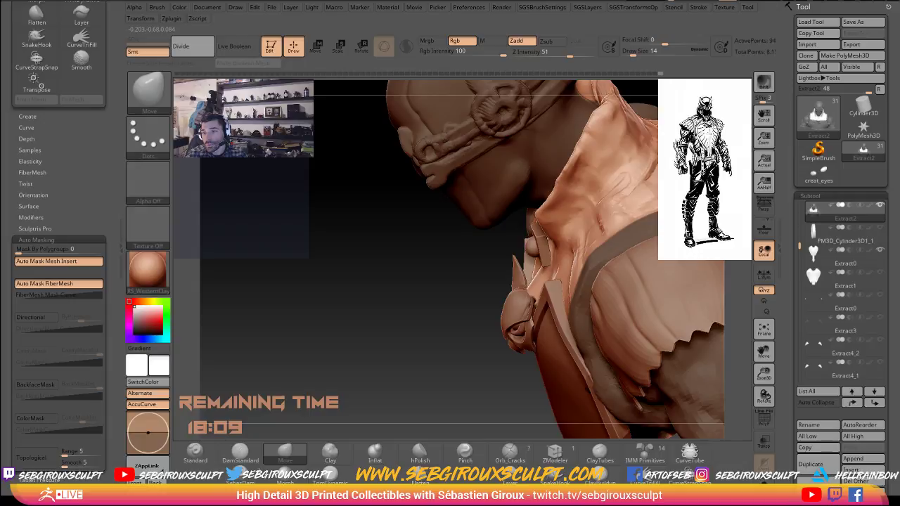
left_click_drag(436, 160, 507, 179, "alt")
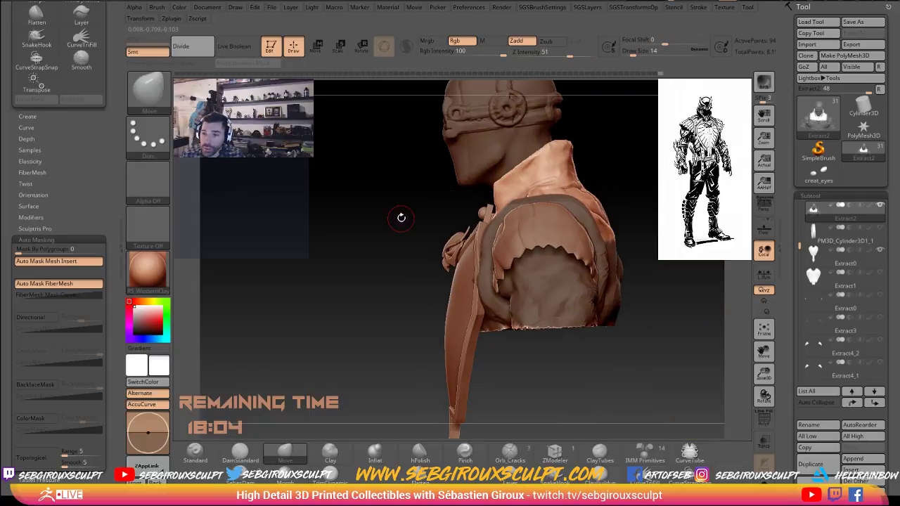
Examine the collar's shape from the front and side, and check its wireframe and polygroups.
left_click_drag(400, 218, 579, 147)
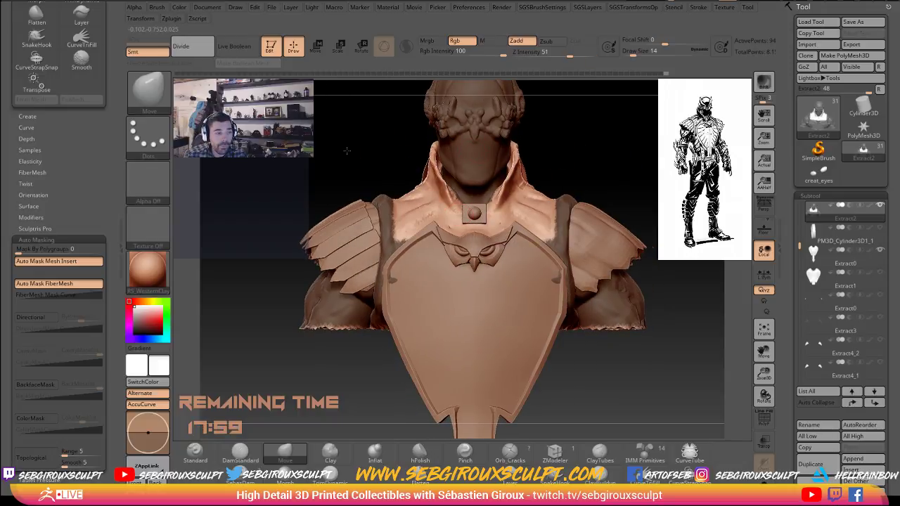
mouse_move(347, 150)
left_mouse_down()
mouse_move(426, 146)
mouse_move(401, 161)
mouse_move(365, 159)
mouse_move(373, 239)
left_mouse_up()
mouse_move(614, 145)
left_mouse_down()
mouse_move(598, 180)
mouse_move(575, 191)
mouse_move(643, 156)
mouse_move(634, 180)
left_mouse_up()
key("2")
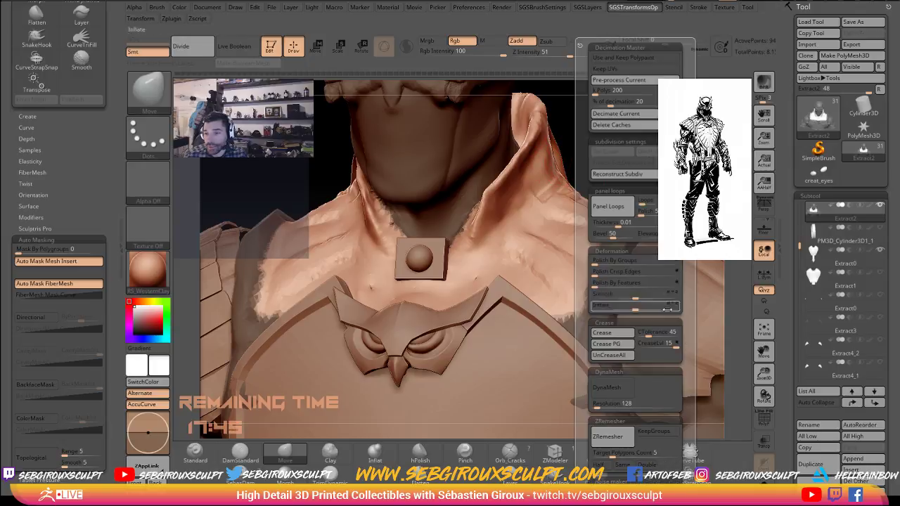
key("1")
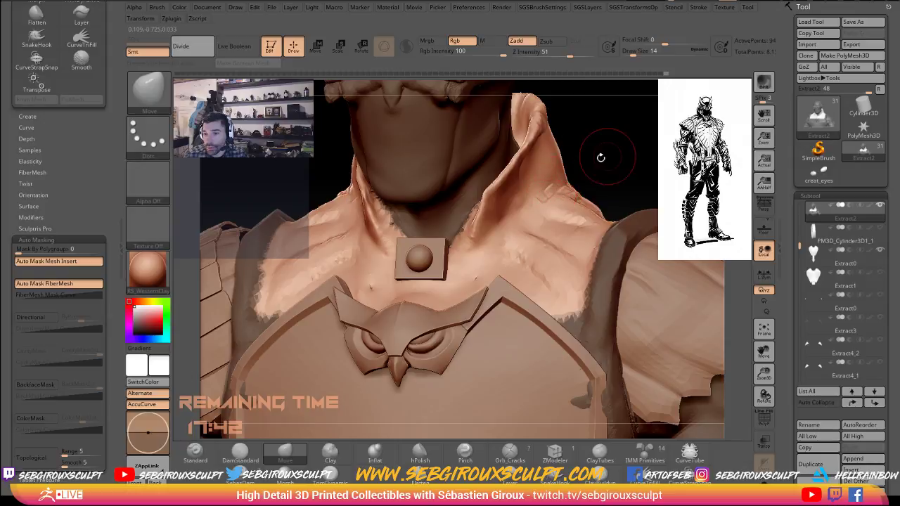
mouse_move(610, 152)
left_mouse_down()
mouse_move(573, 161)
mouse_move(596, 169)
left_mouse_up()
left_click(765, 420)
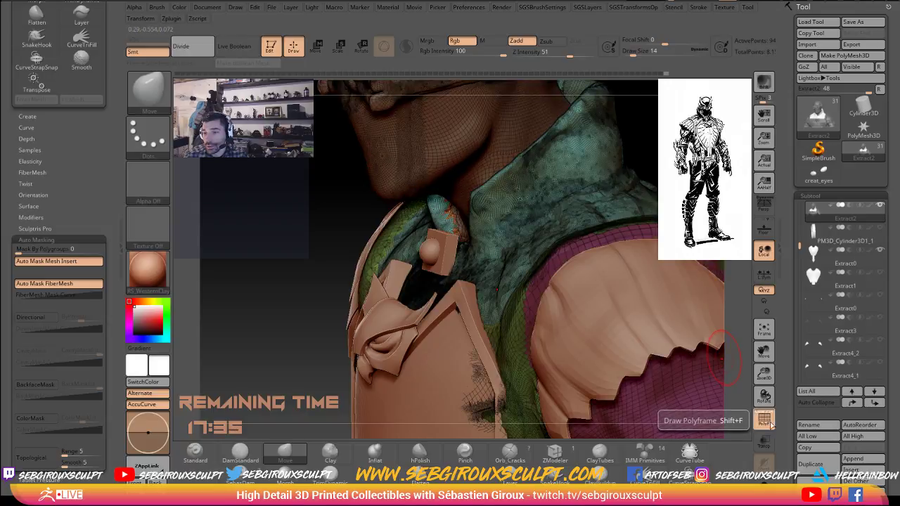
left_click(765, 420)
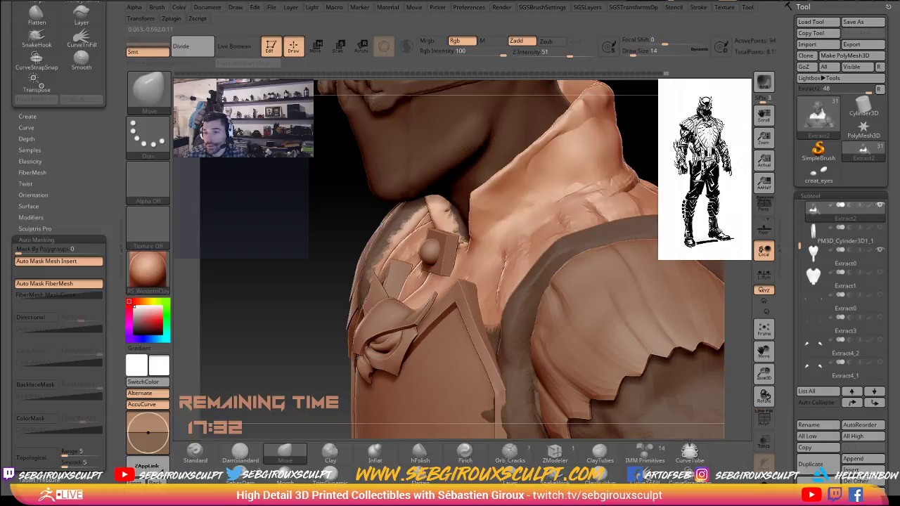
Isolate the collar's polygroup and turn on topological auto masking for the Move brush.
right_click_drag(522, 232, 515, 248)
left_click(516, 248, "ctrl+shift")
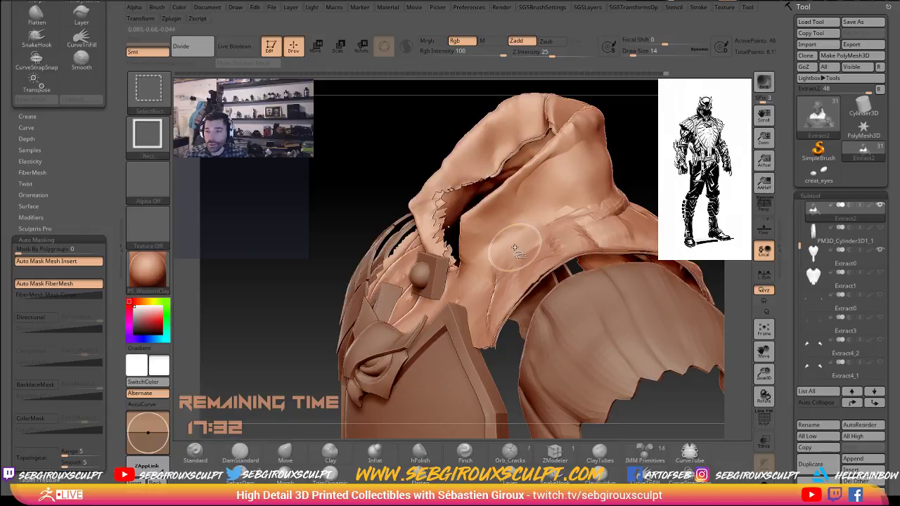
left_click_drag(655, 161, 596, 149)
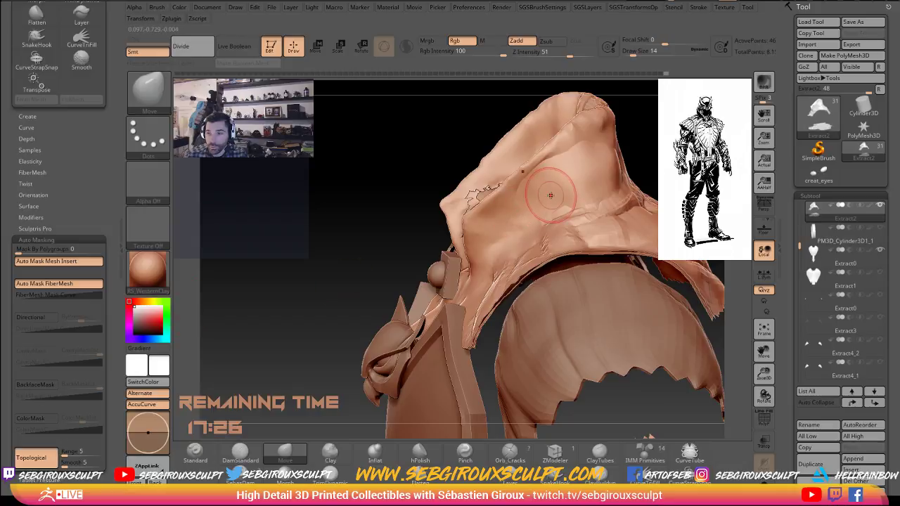
Set the draw size to 23 and reshape the isolated collar's outer side and folded edge with the Move brush.
right_click_drag(549, 194, 545, 199)
left_click(569, 239)
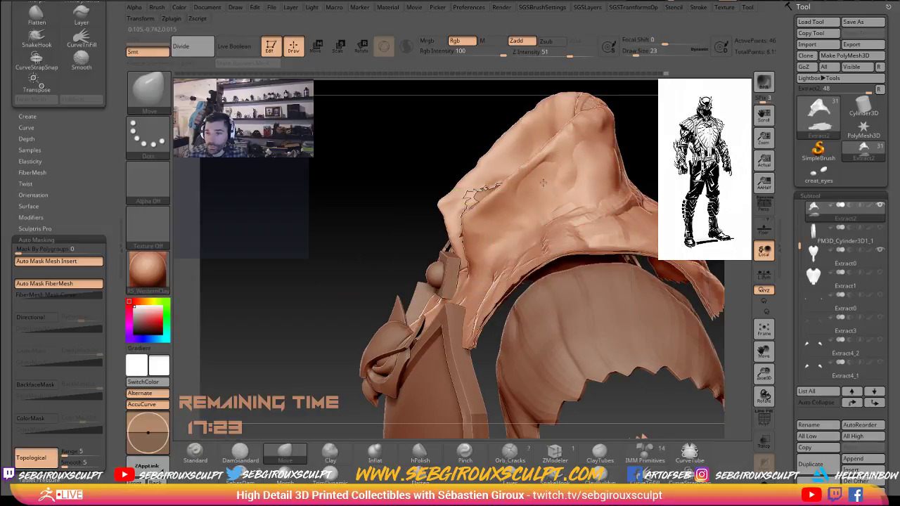
left_click_drag(536, 191, 543, 173)
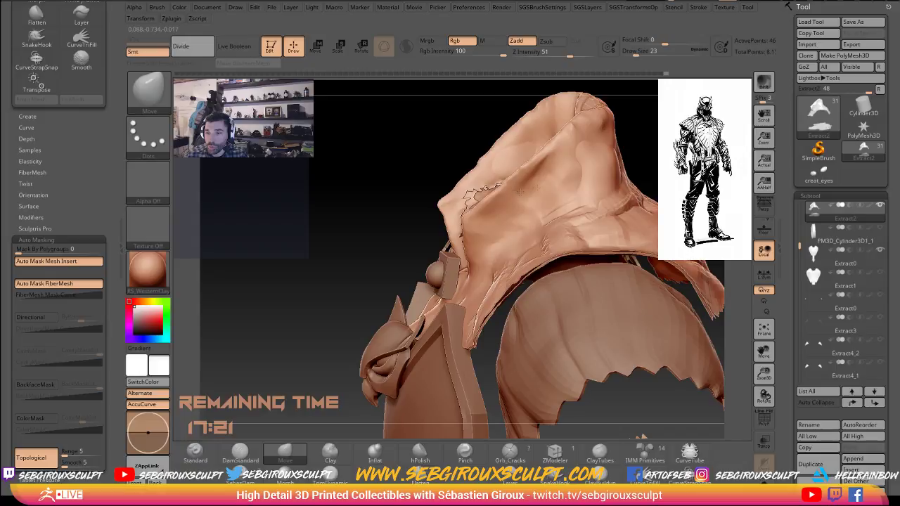
left_click_drag(597, 179, 584, 178)
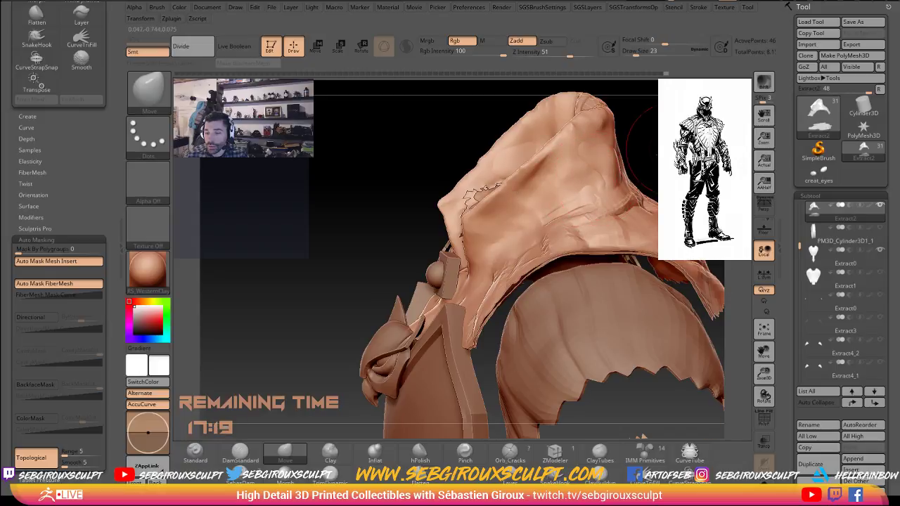
mouse_move(644, 142)
left_mouse_down()
mouse_move(585, 170)
mouse_move(576, 154)
left_mouse_up()
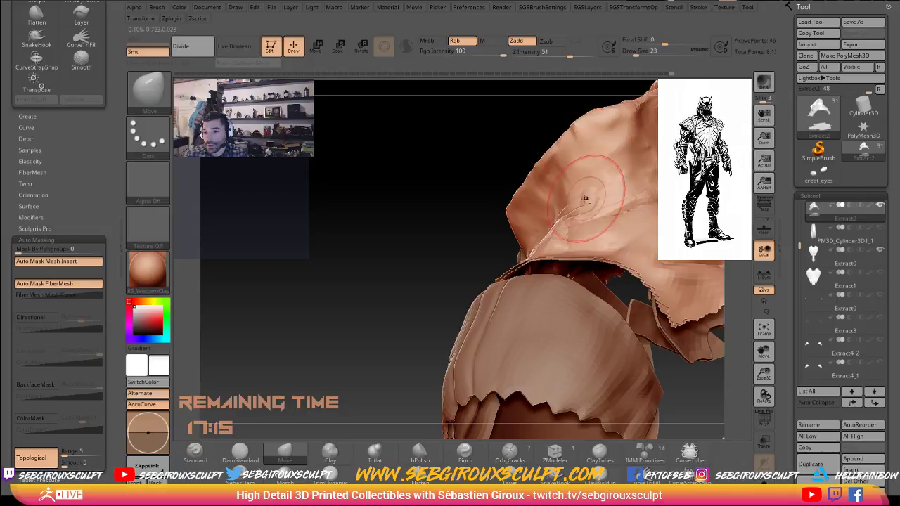
mouse_move(464, 153)
left_mouse_down()
mouse_move(448, 183)
mouse_move(658, 155)
mouse_move(590, 181)
mouse_move(559, 170)
left_mouse_up()
Unhide the rest of the mesh and build up the collar's outer side with ClayTubes at draw size 22.
left_click(662, 152, "ctrl+shift")
key("b")
key("c")
key("b")
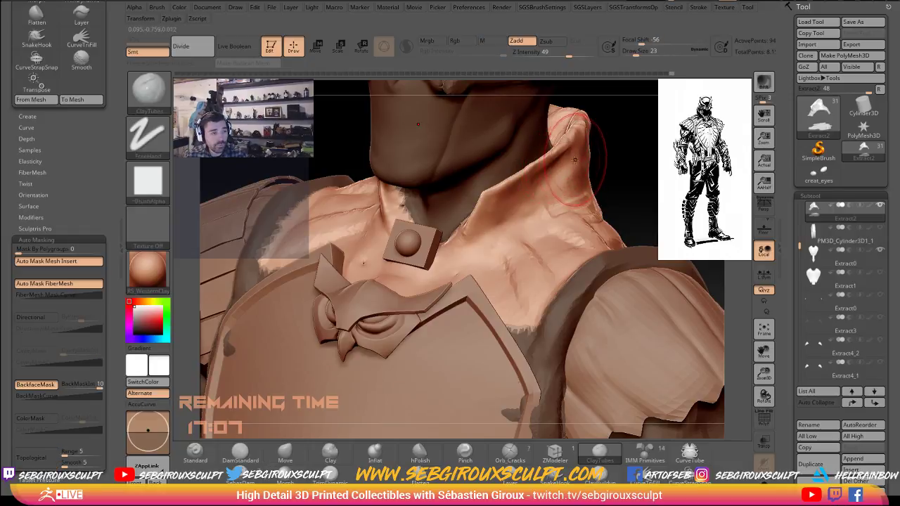
key("space")
mouse_move(596, 163)
left_mouse_down()
mouse_move(613, 163)
mouse_move(564, 178)
mouse_move(620, 176)
left_mouse_up()
key("space")
mouse_move(562, 181)
left_mouse_down("alt")
mouse_move(583, 178)
mouse_move(556, 211)
mouse_move(591, 190)
mouse_move(542, 191)
mouse_move(595, 151)
mouse_move(587, 130)
mouse_move(562, 127)
mouse_move(574, 153)
mouse_move(619, 139)
mouse_move(613, 130)
left_mouse_up("alt")
Reshape the collar's upper rim and rear corner from behind using the Move brush with topological masking.
key("b")
key("m")
key("v")
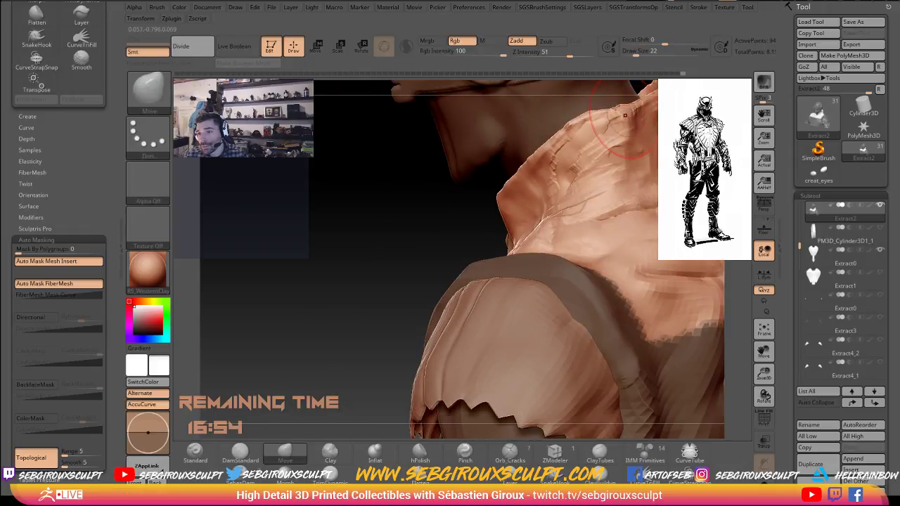
left_click_drag(345, 260, 428, 253)
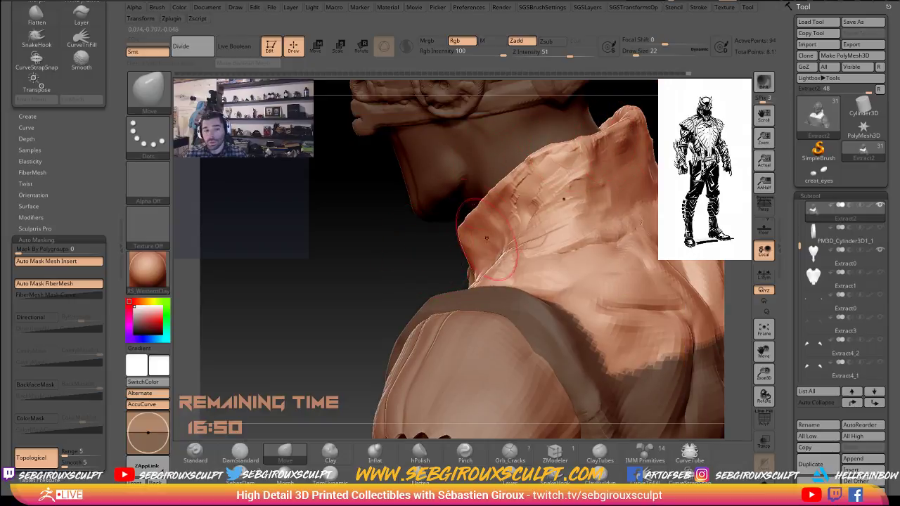
left_click_drag(576, 167, 519, 187)
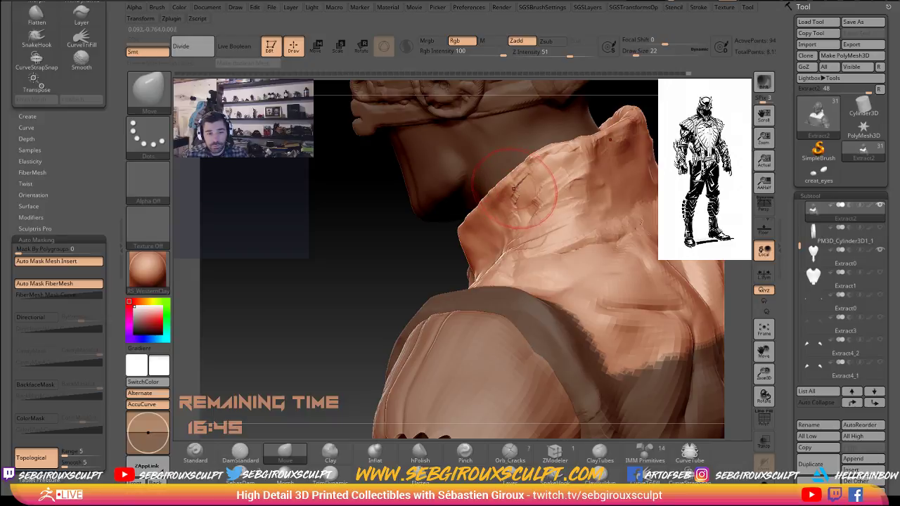
left_click_drag(291, 310, 462, 235)
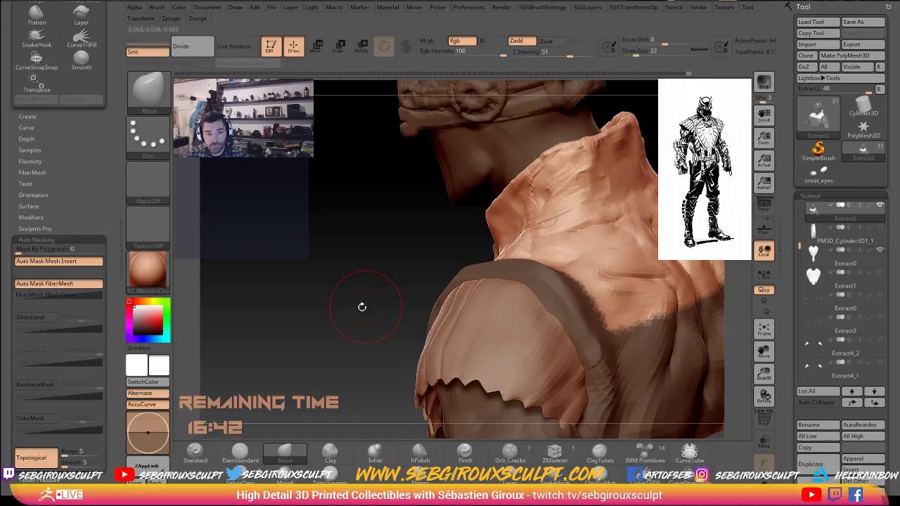
mouse_move(361, 305)
left_mouse_down()
mouse_move(291, 321)
mouse_move(603, 140)
left_mouse_up()
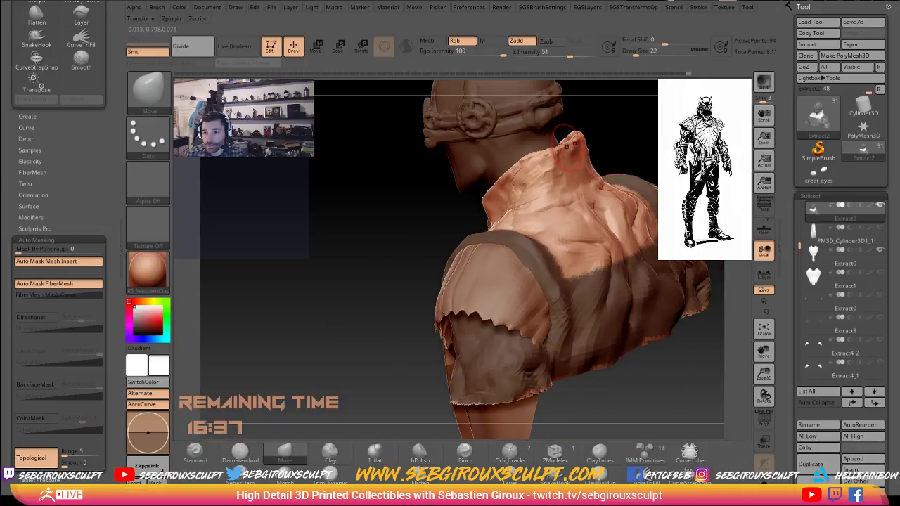
left_click_drag(578, 135, 517, 167)
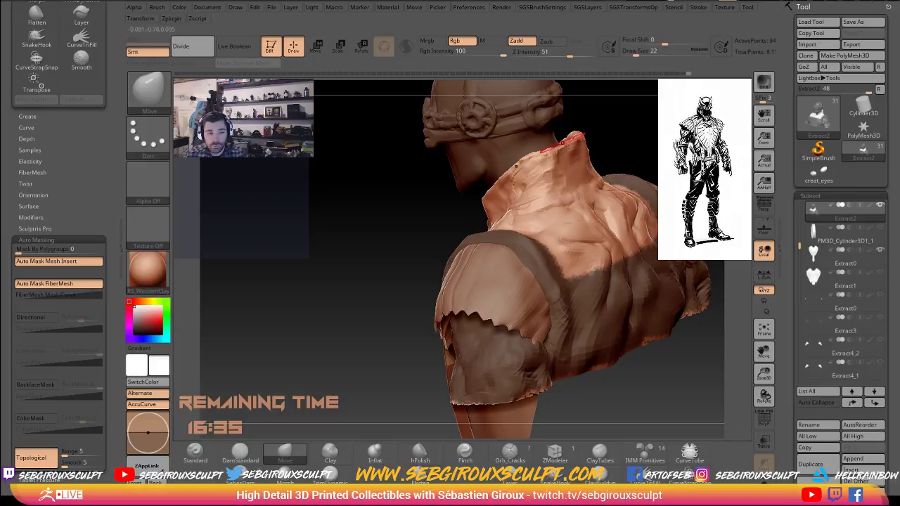
left_click(567, 146)
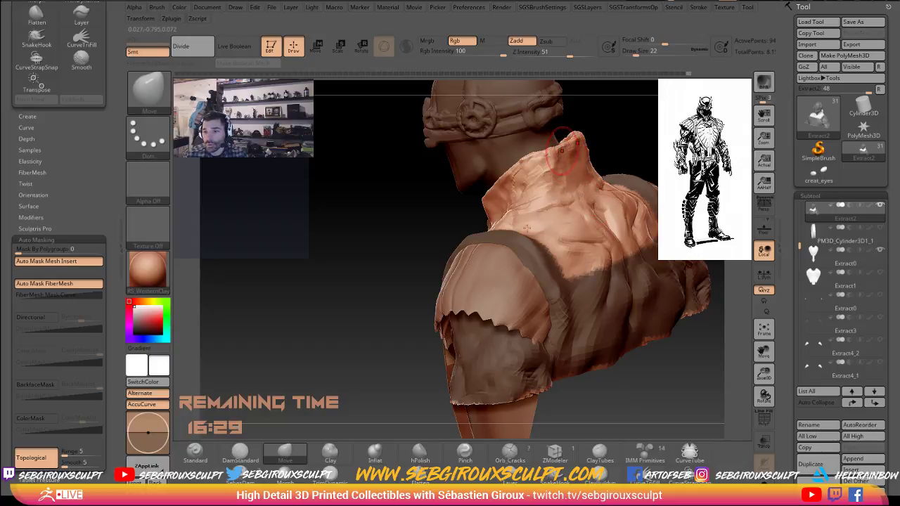
Turn off topological auto masking and smooth the collar's rear upper edge.
left_click_drag(354, 256, 190, 265)
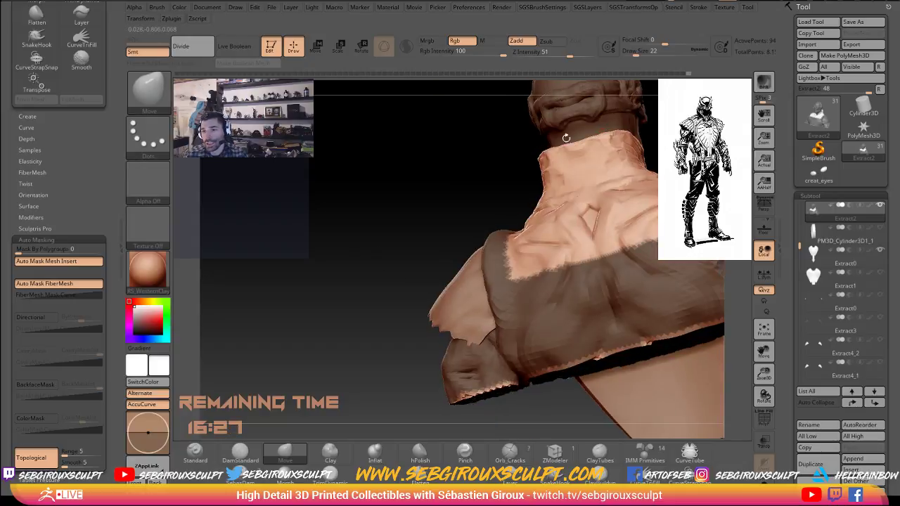
left_click(32, 458)
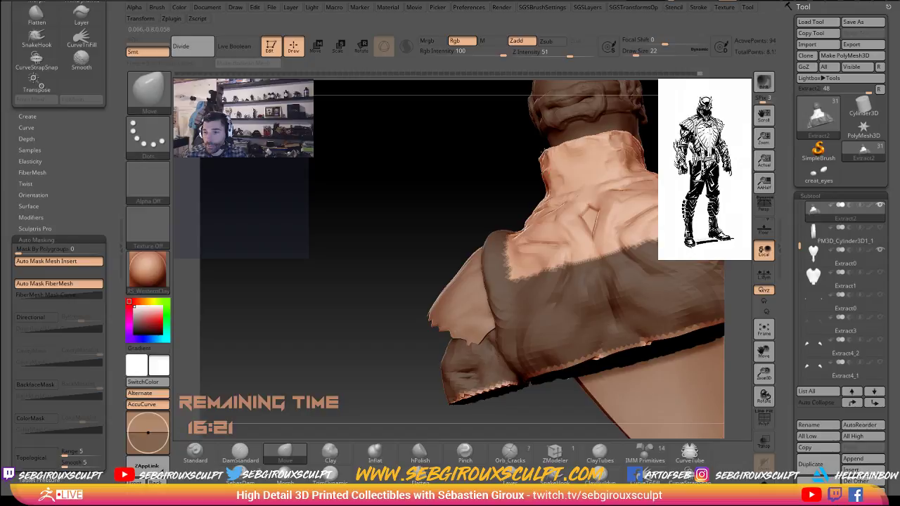
key("shift")
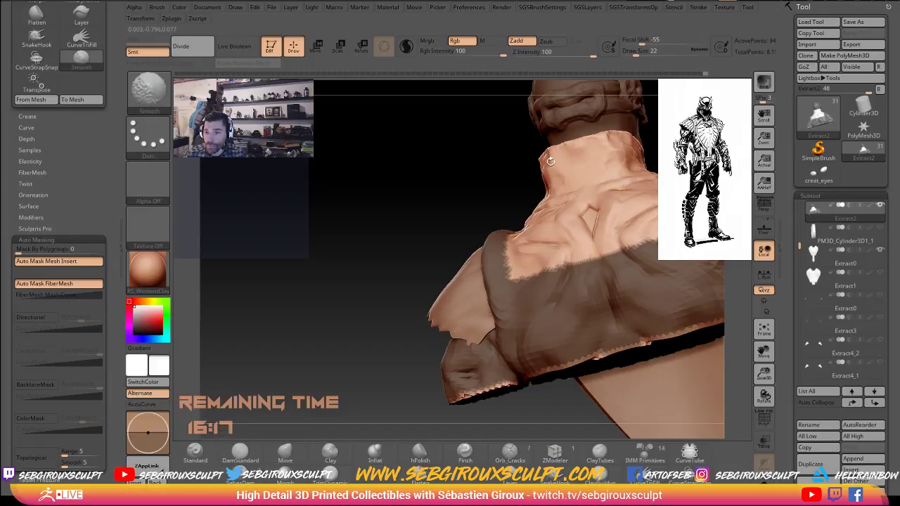
left_click_drag(517, 152, 626, 150)
left_click_drag(565, 150, 560, 187, "shift")
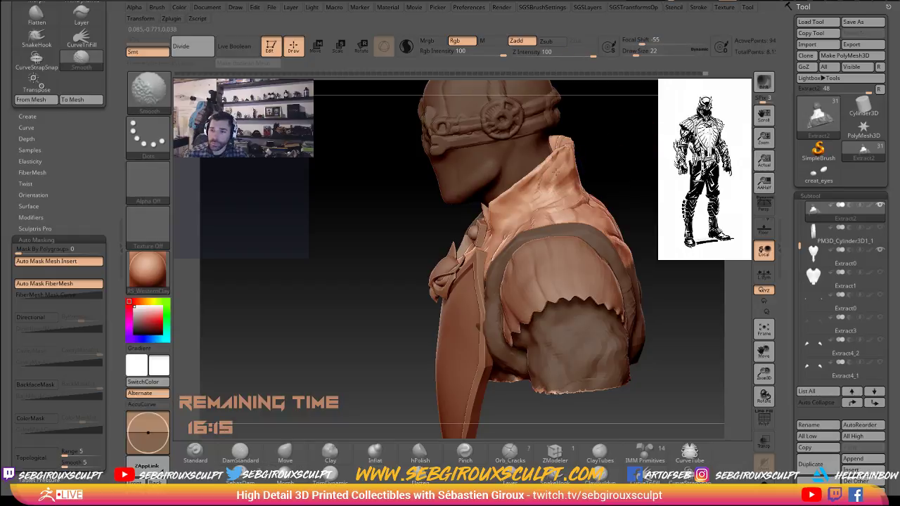
Turn topological masking back on, reshape the collar's side with the Move brush, and switch the masking off again.
left_click_drag(623, 148, 634, 211)
left_click(32, 453)
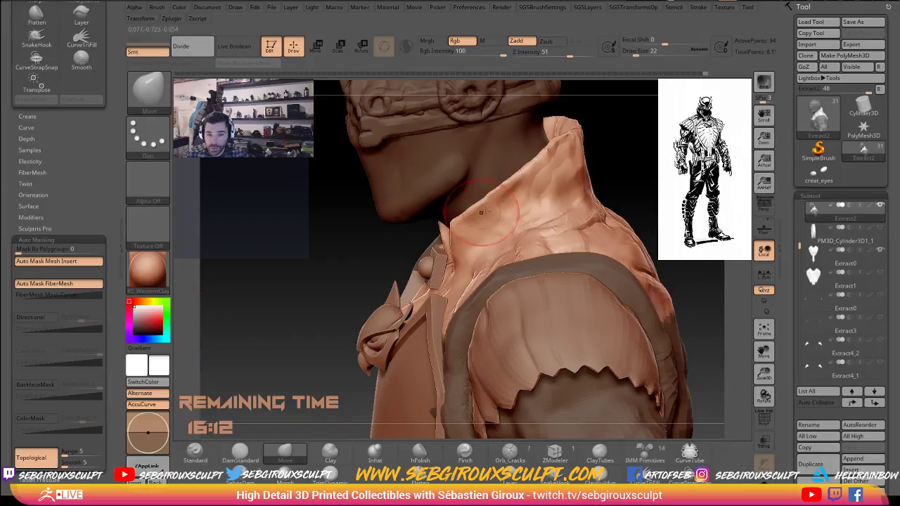
mouse_move(530, 182)
left_mouse_down()
mouse_move(560, 184)
mouse_move(554, 161)
mouse_move(539, 163)
mouse_move(520, 189)
left_mouse_up()
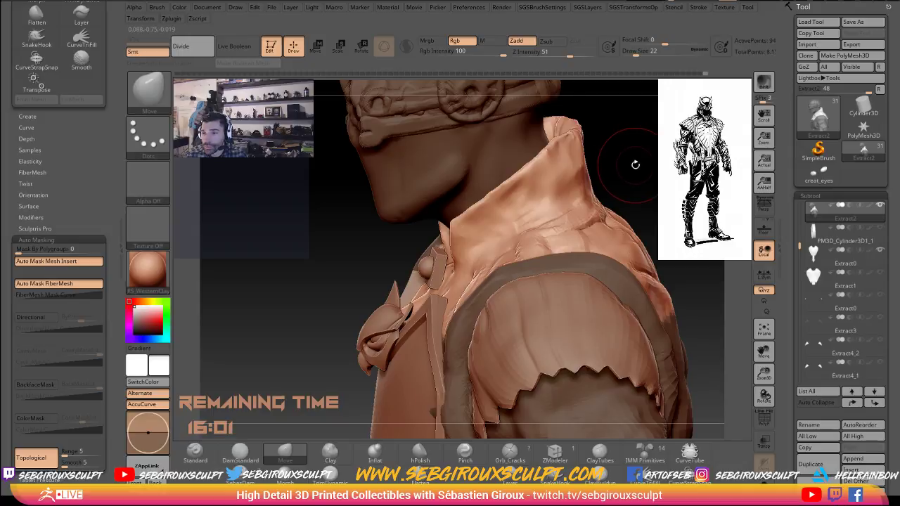
mouse_move(635, 165)
left_mouse_down()
mouse_move(604, 171)
mouse_move(583, 162)
left_mouse_up()
left_click(50, 466)
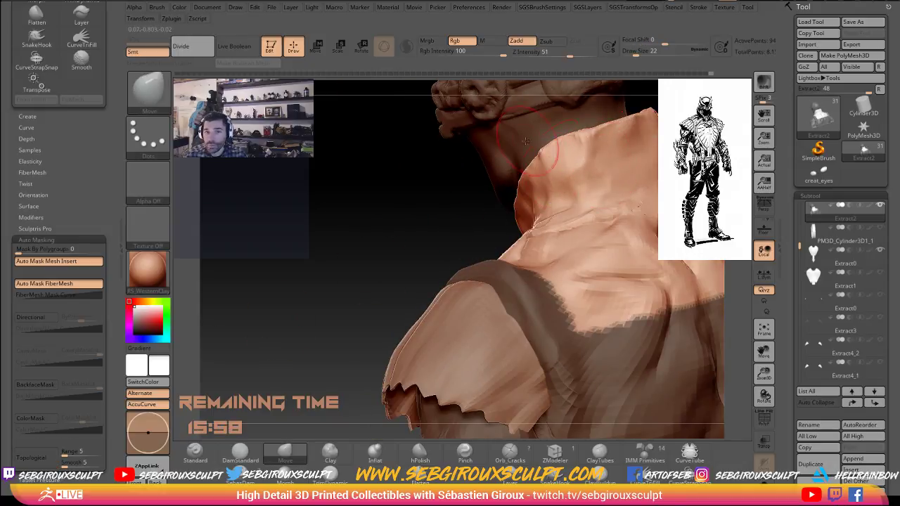
mouse_move(363, 215)
left_mouse_down()
mouse_move(646, 156)
mouse_move(605, 185)
mouse_move(569, 158)
mouse_move(506, 189)
mouse_move(512, 183)
left_mouse_up()
Build up the collar's outer side and front edge with the Clay brush at draw size 22.
left_click(330, 454)
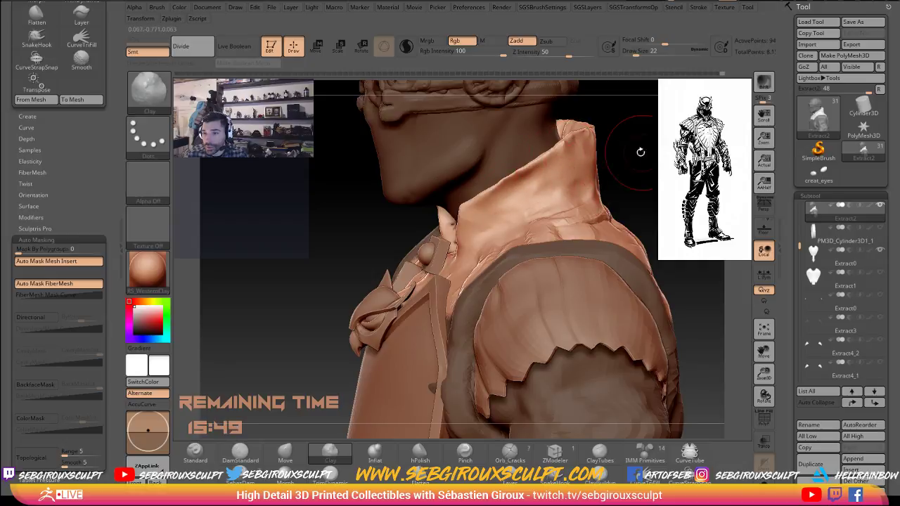
left_click_drag(638, 151, 587, 183)
mouse_move(620, 154)
left_mouse_down()
mouse_move(585, 155)
mouse_move(645, 134)
mouse_move(639, 144)
left_mouse_up()
left_click_drag(593, 171, 564, 202)
left_click_drag(499, 213, 680, 227)
Carve the crease along the base of the collar's side with the DamStandard brush at draw size 11.
left_click(195, 454)
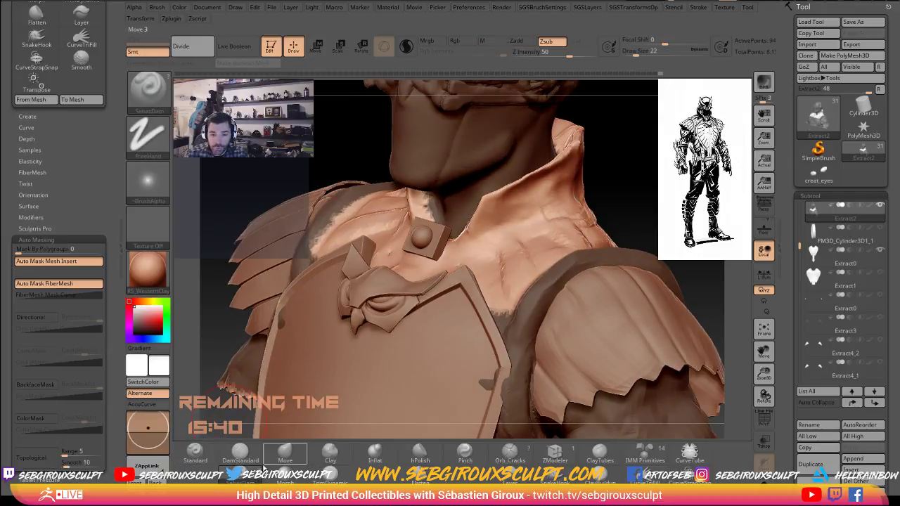
left_click(240, 454)
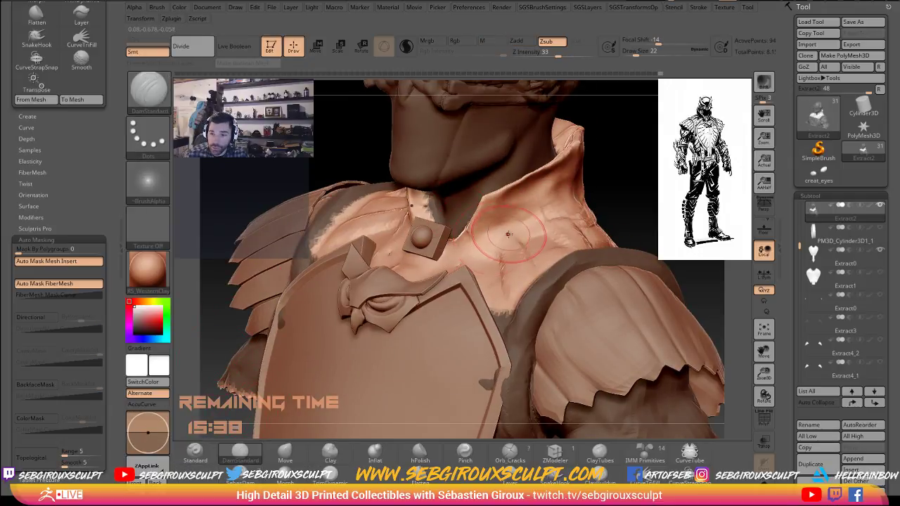
key("space")
left_click_drag(503, 232, 496, 233)
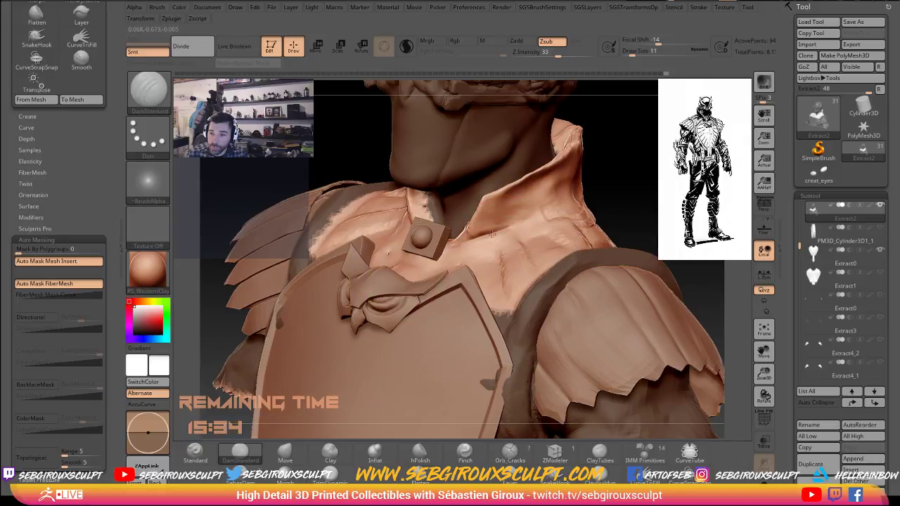
left_click_drag(493, 234, 560, 208)
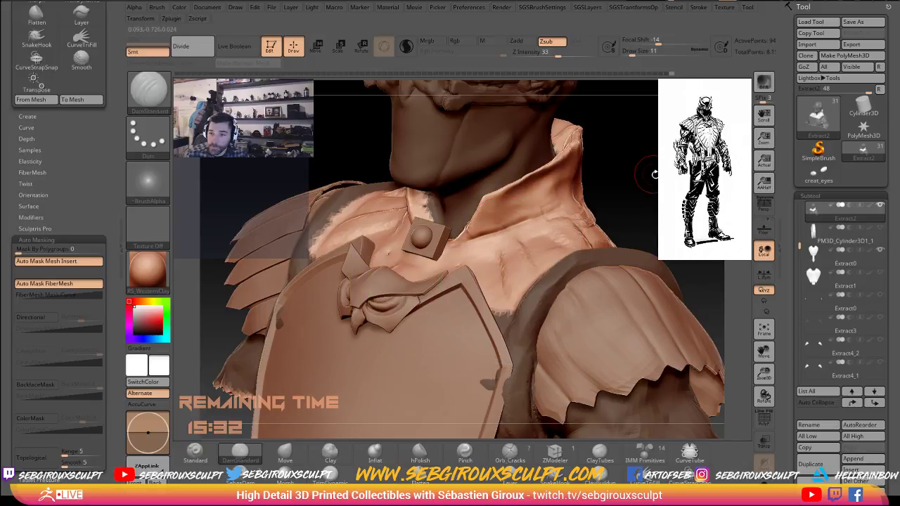
mouse_move(655, 174)
left_mouse_down()
mouse_move(571, 208)
mouse_move(609, 199)
mouse_move(647, 182)
mouse_move(536, 216)
left_mouse_up()
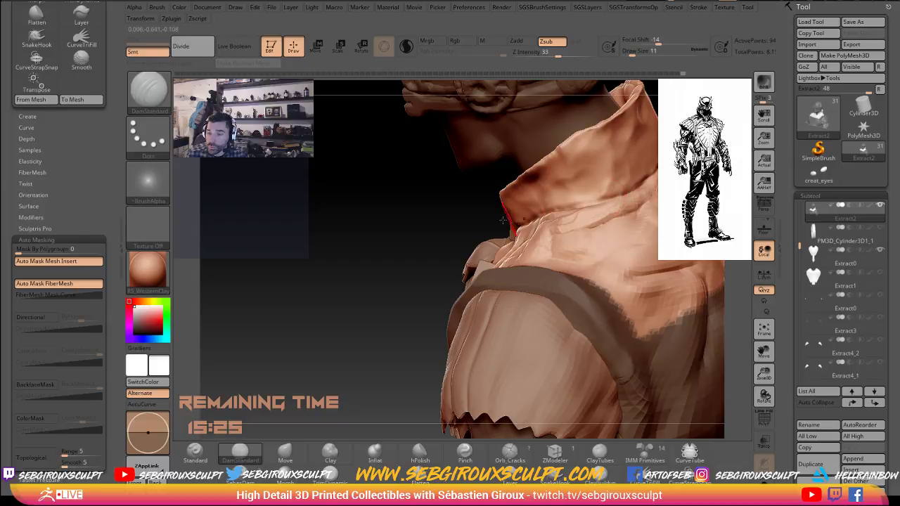
Reshape the collar's rear rim and back corner with the Move brush at draw size 27.
mouse_move(368, 245)
left_mouse_down("alt")
mouse_move(384, 211)
mouse_move(447, 199)
left_mouse_up("alt")
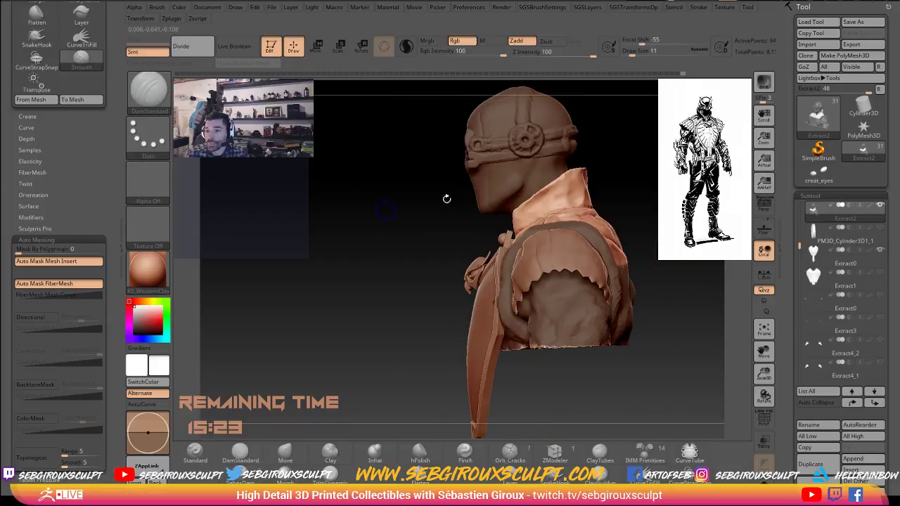
key("b")
key("m")
key("v")
key("space")
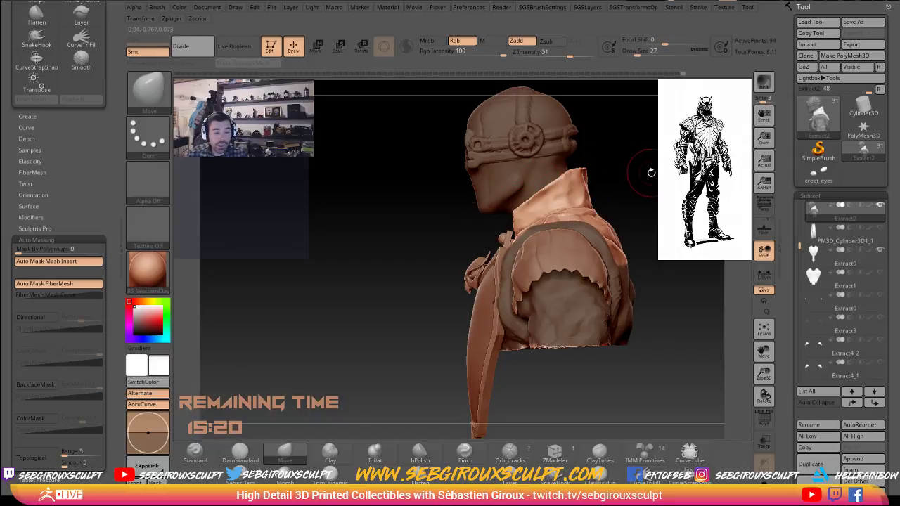
left_click_drag(651, 172, 577, 170)
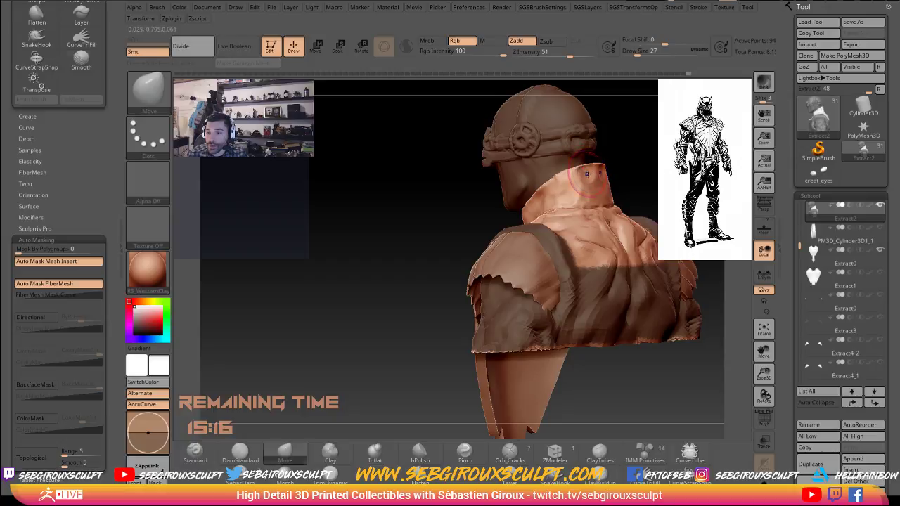
key("shift")
left_click_drag(643, 165, 601, 177)
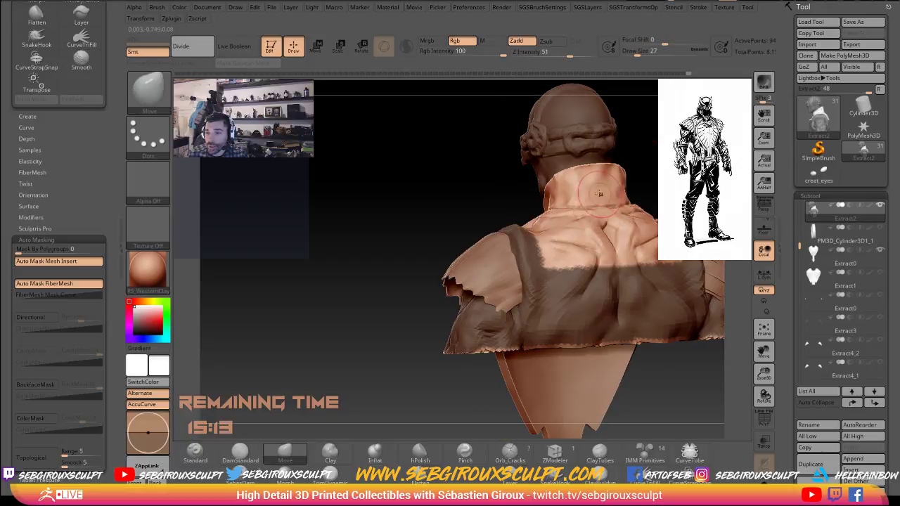
Build up the back of the collar with the Clay brush at draw size 27.
key("b")
key("c")
key("l")
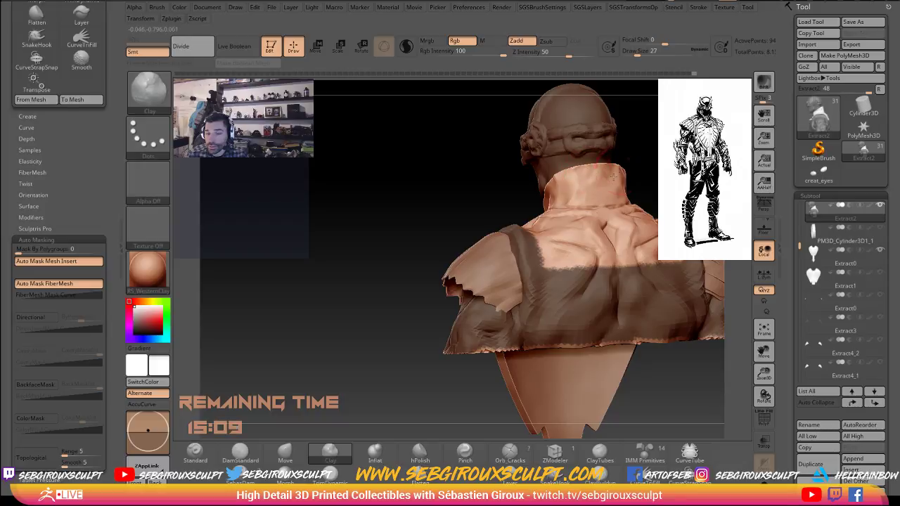
left_click_drag(612, 176, 598, 181)
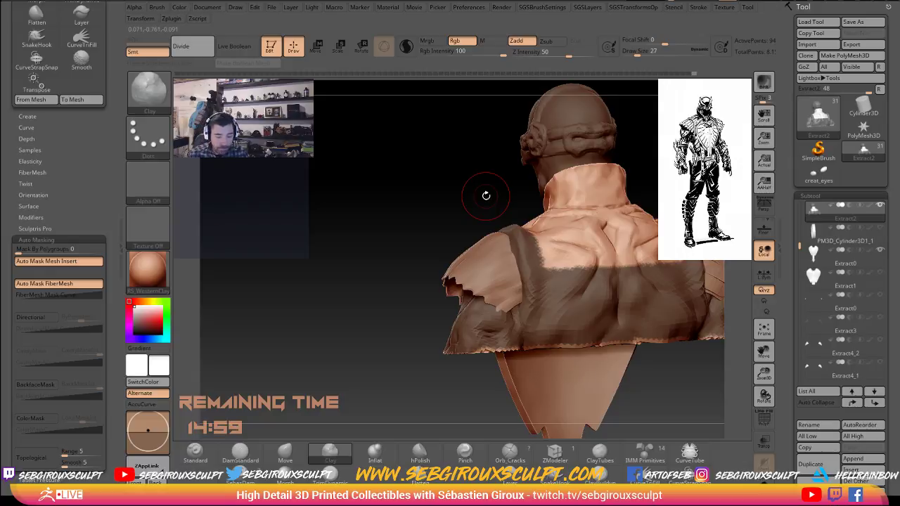
left_click_drag(389, 228, 420, 220)
left_click_drag(661, 180, 601, 188)
Adjust the silhouette of the collar's back with the Move brush at draw size 27.
key("b")
key("m")
key("v")
left_click_drag(654, 199, 589, 183)
mouse_move(515, 178)
left_mouse_down()
mouse_move(527, 171)
mouse_move(376, 203)
left_mouse_up()
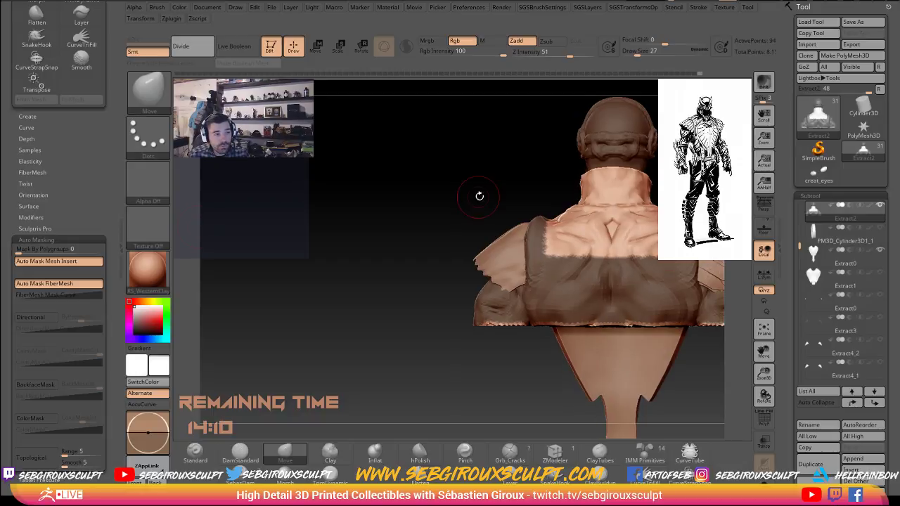
mouse_move(511, 196)
left_mouse_down()
mouse_move(552, 201)
mouse_move(611, 184)
left_mouse_up()
left_click_drag(459, 357, 459, 412)
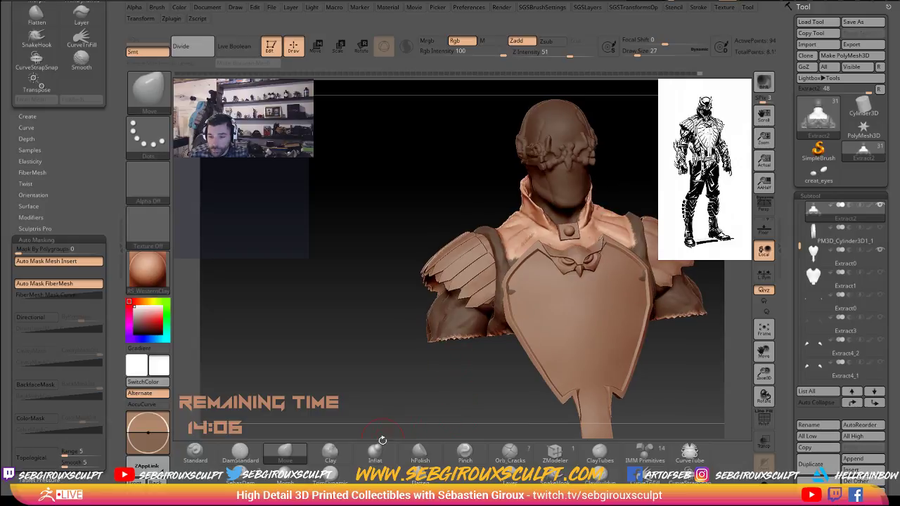
Thicken the collar's side with the Inflat brush, raising the draw size to 39.
left_click(375, 451)
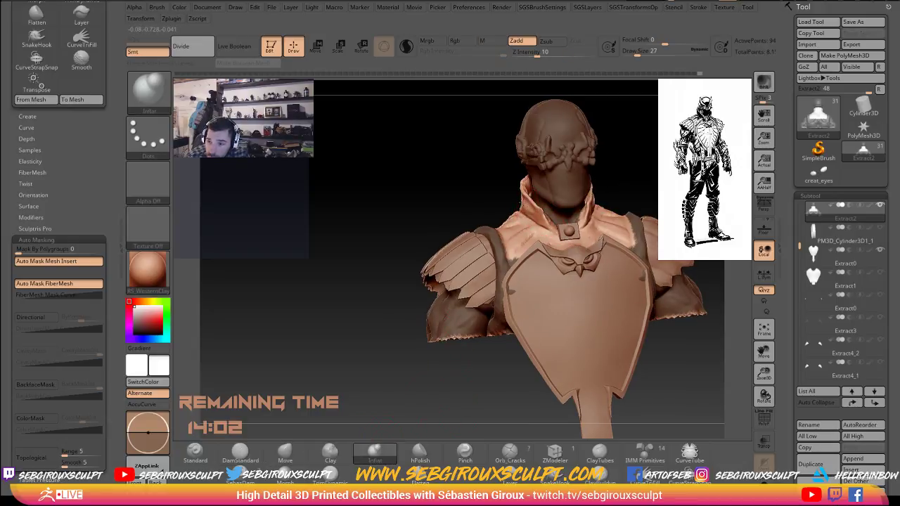
left_click_drag(488, 182, 514, 205)
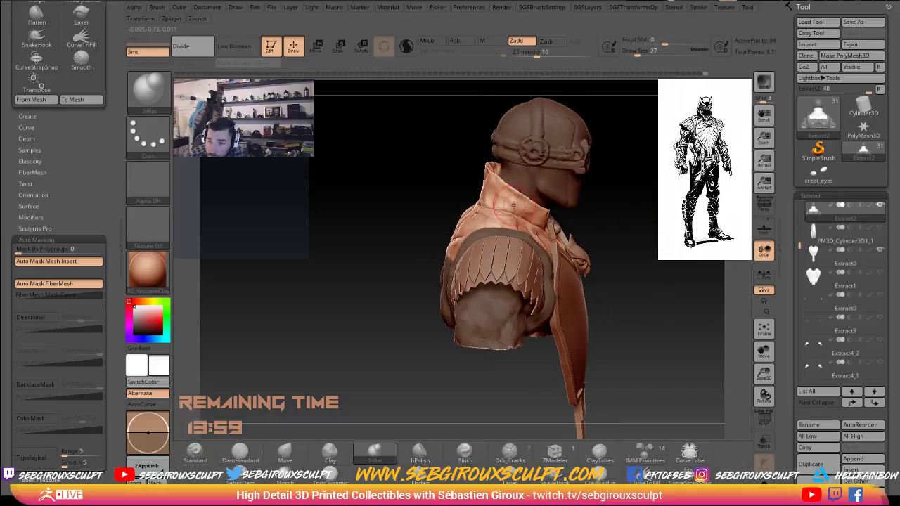
mouse_move(452, 170)
left_mouse_down()
mouse_move(477, 184)
mouse_move(477, 168)
mouse_move(464, 184)
mouse_move(469, 175)
mouse_move(490, 197)
left_mouse_up()
key("s")
mouse_move(574, 219)
left_mouse_down()
mouse_move(460, 183)
mouse_move(562, 209)
left_mouse_up()
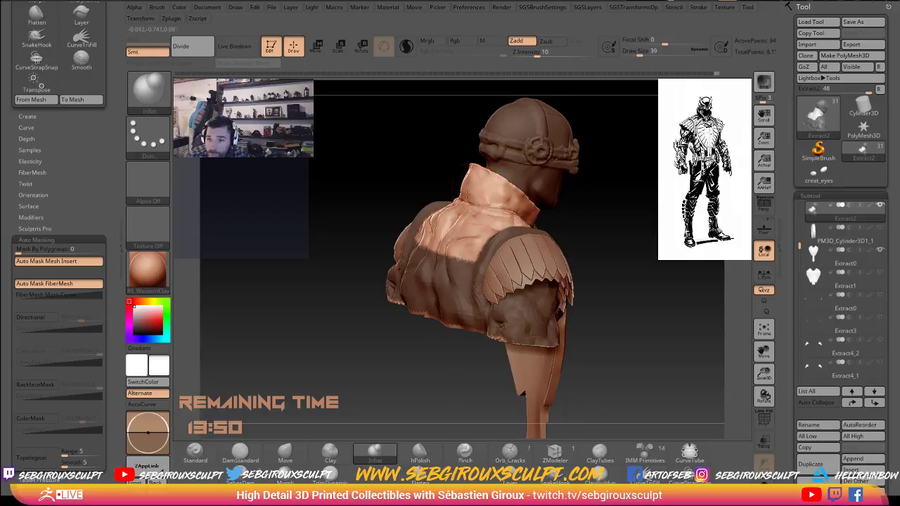
Inflate the collar around its back and along the opposite side at draw size 39.
left_click_drag(448, 159, 446, 161)
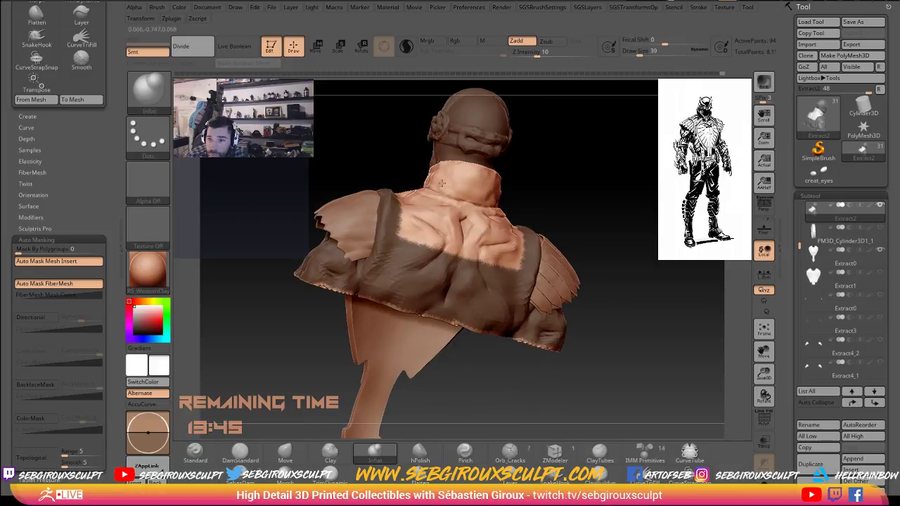
mouse_move(534, 176)
left_mouse_down()
mouse_move(458, 139)
mouse_move(434, 191)
left_mouse_up()
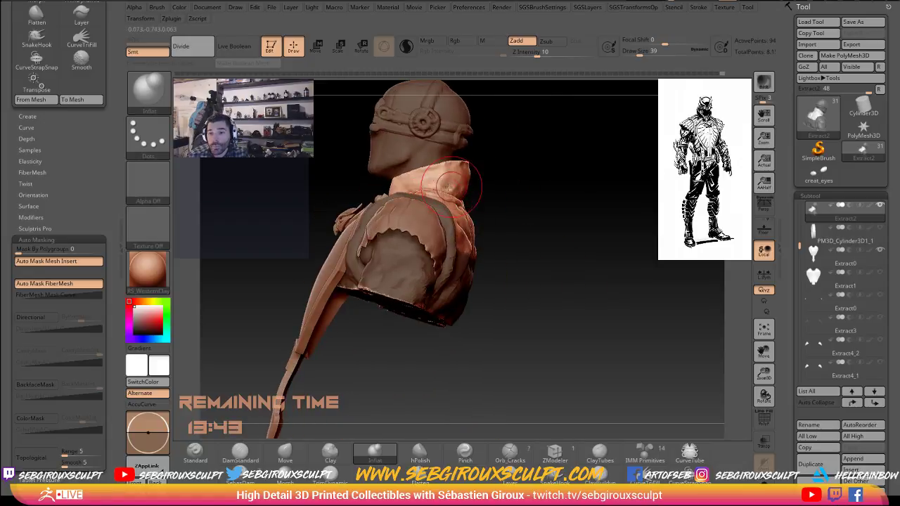
left_click_drag(516, 175, 430, 186)
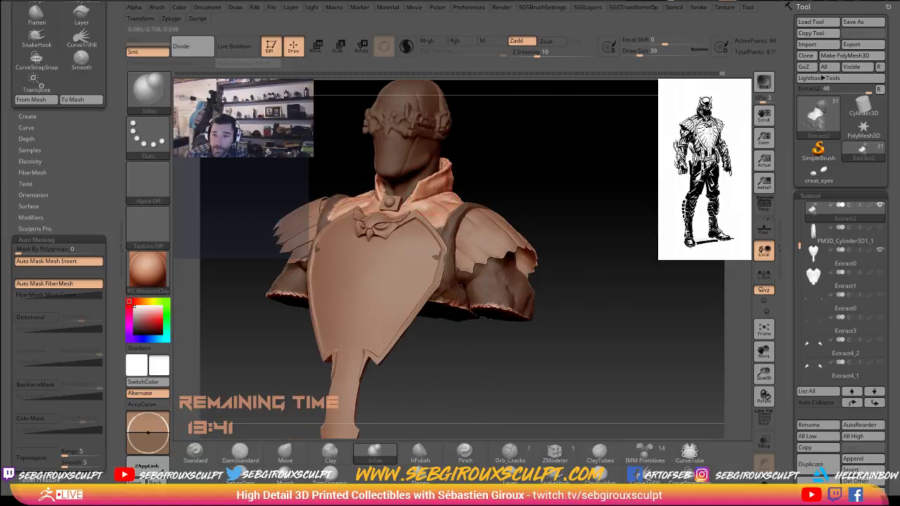
mouse_move(485, 166)
left_mouse_down()
mouse_move(498, 170)
mouse_move(504, 154)
mouse_move(518, 189)
mouse_move(516, 163)
mouse_move(440, 179)
mouse_move(452, 181)
left_mouse_up()
Reduce the draw size to 22 and clear the mask on the garment from the front view.
key("space")
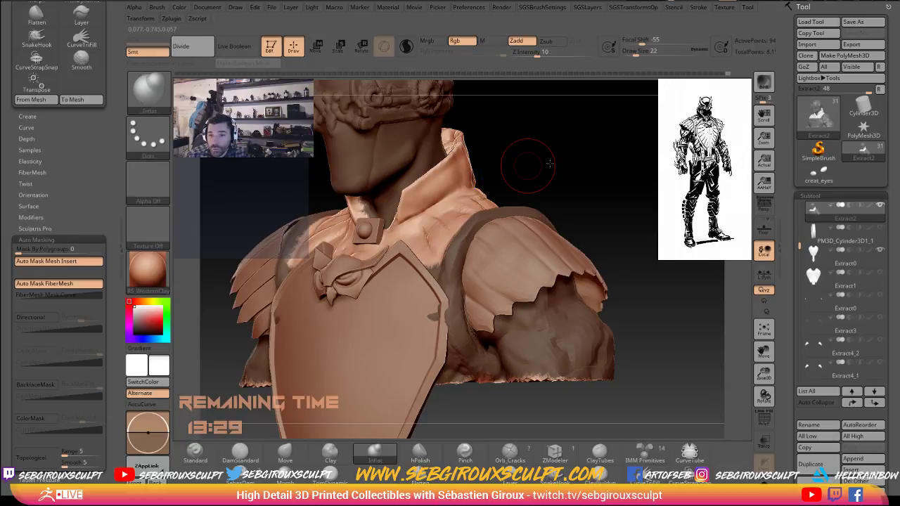
mouse_move(550, 163)
left_mouse_down("shift")
mouse_move(567, 173)
mouse_move(516, 158)
mouse_move(554, 170)
mouse_move(549, 185)
left_mouse_up("shift")
left_click_drag(309, 169, 314, 170, "ctrl")
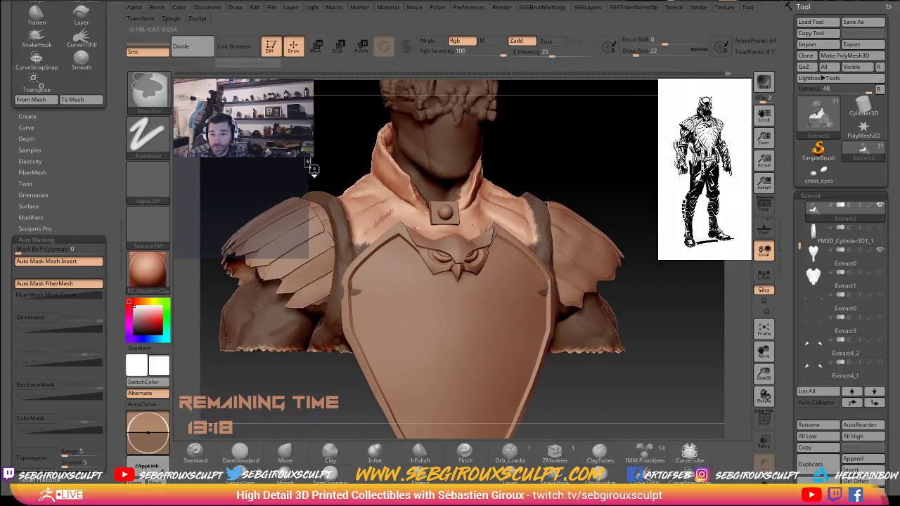
Duplicate the layered armor plates on the character's right shoulder and move the copy inward toward the neck, checking the costume reference.
left_click(308, 255, "alt")
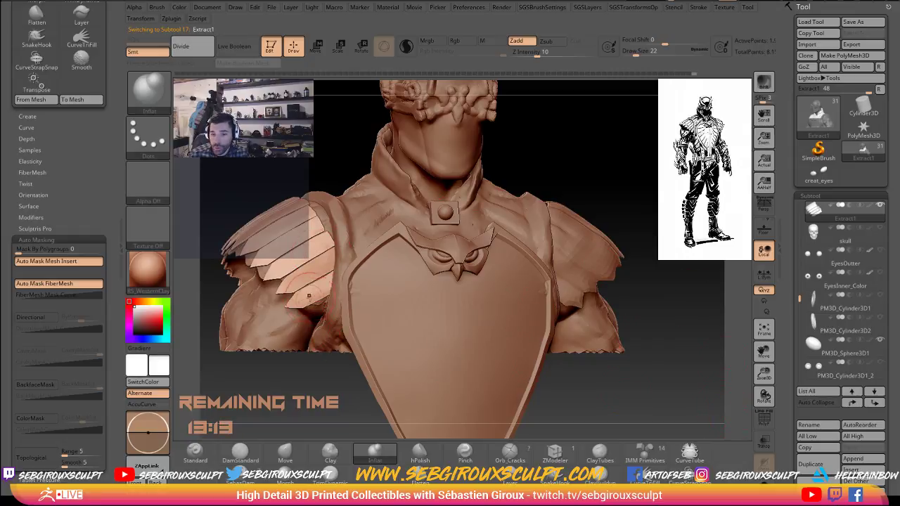
left_click(811, 464)
key("w")
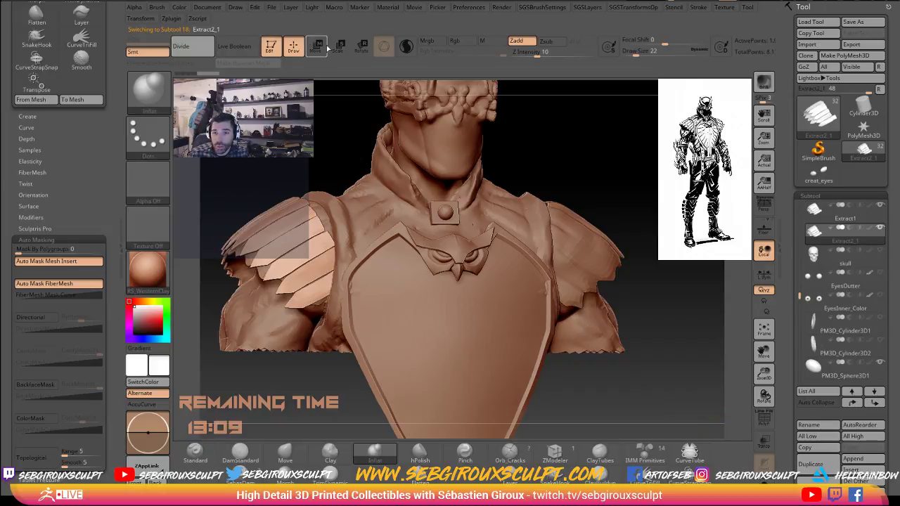
left_click_drag(333, 280, 383, 249)
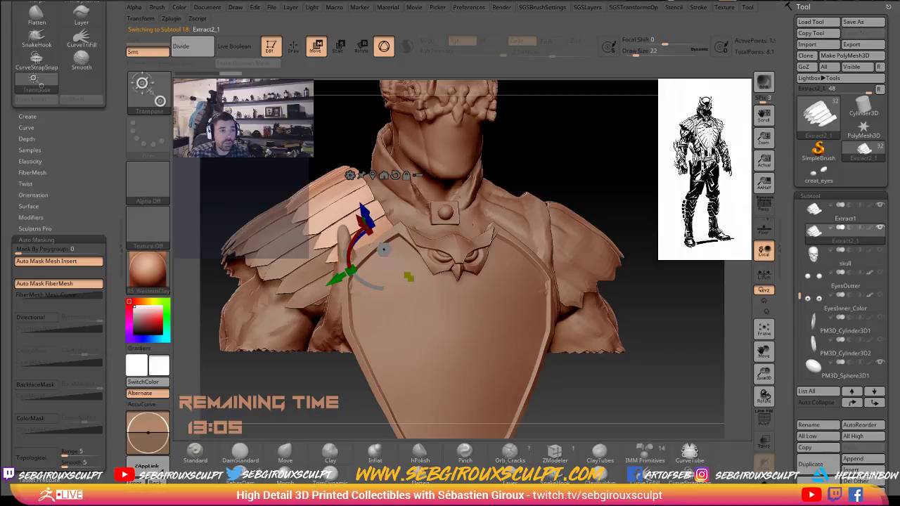
left_click_drag(0, 69, 450, 15)
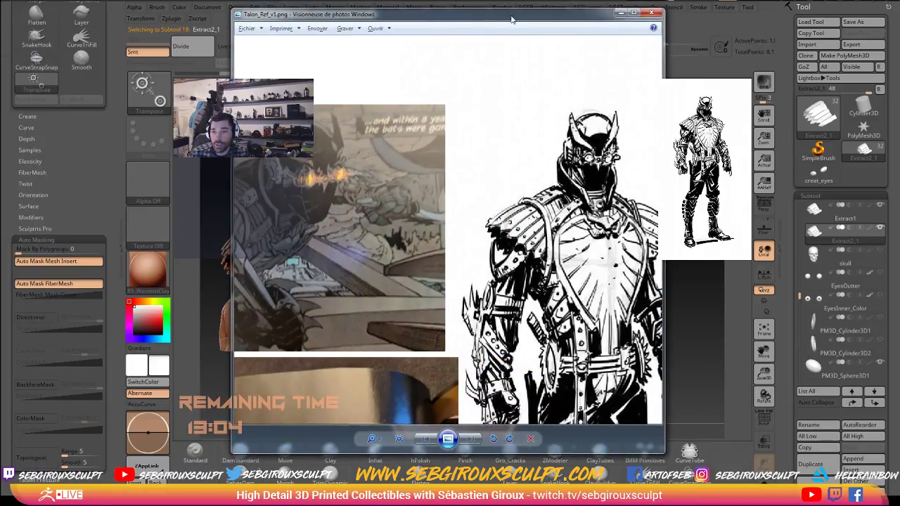
key("alt+Tab")
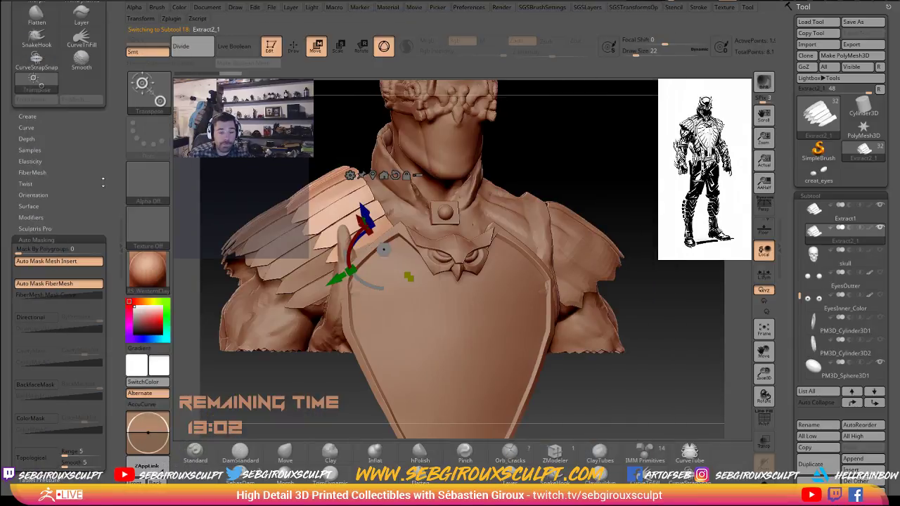
Isolate the duplicated shoulder armor and reduce what is shown to a single row of plates.
left_click_drag(631, 160, 641, 204)
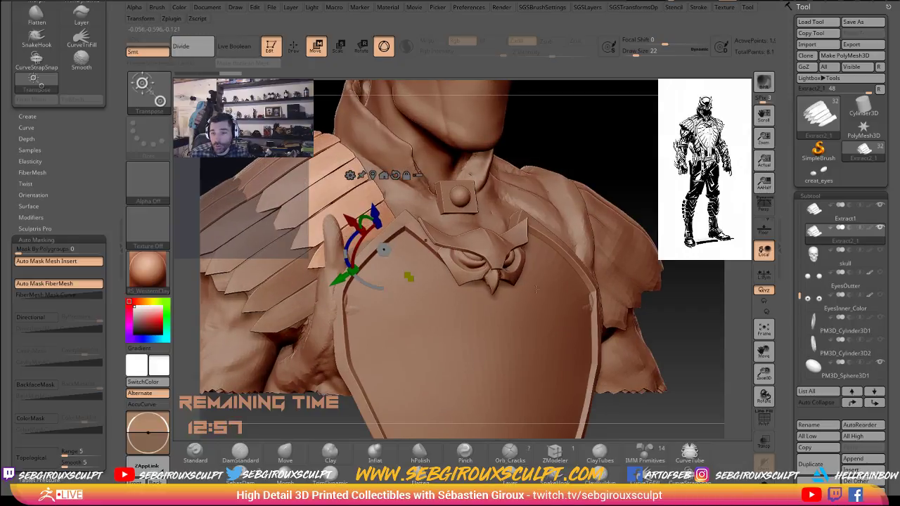
left_click(764, 481)
left_click_drag(441, 248, 409, 244)
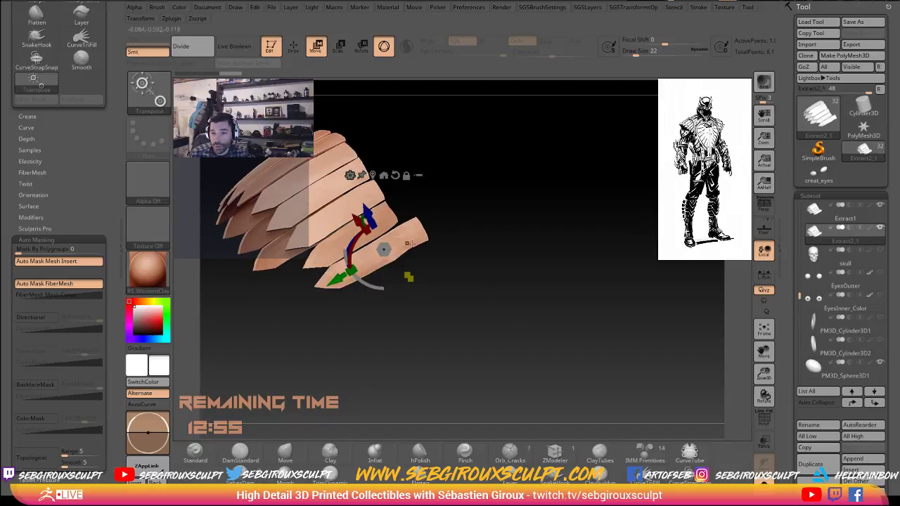
left_click(333, 215)
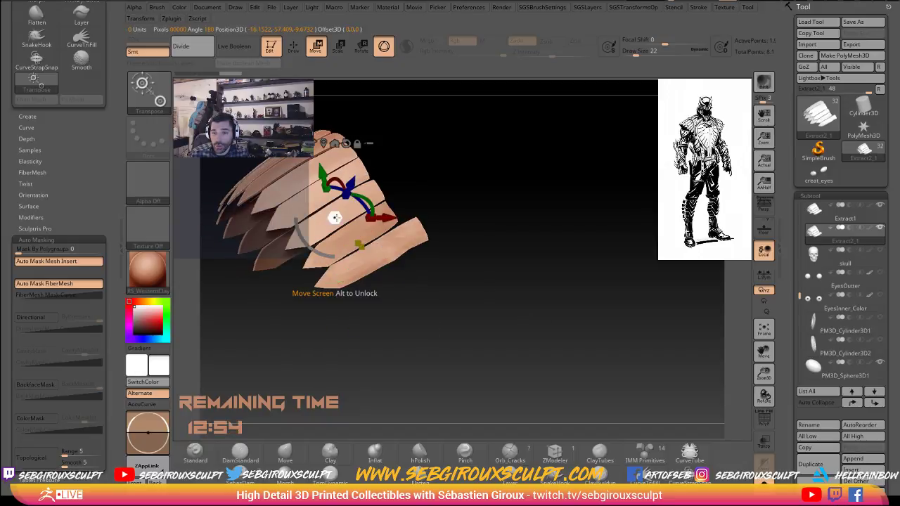
key("q")
mouse_move(436, 172)
left_mouse_down()
mouse_move(447, 183)
mouse_move(491, 176)
mouse_move(486, 168)
mouse_move(438, 173)
left_mouse_up()
left_click(341, 218, "ctrl+shift")
key("w")
key("3")
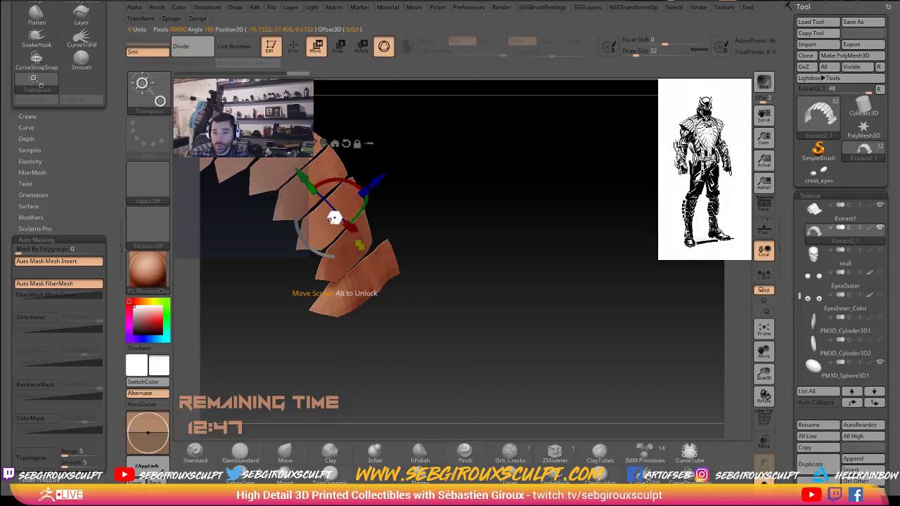
Display the polygroup wireframe, isolate one plate of the row and delete all the hidden plates.
key("1")
left_click(303, 216)
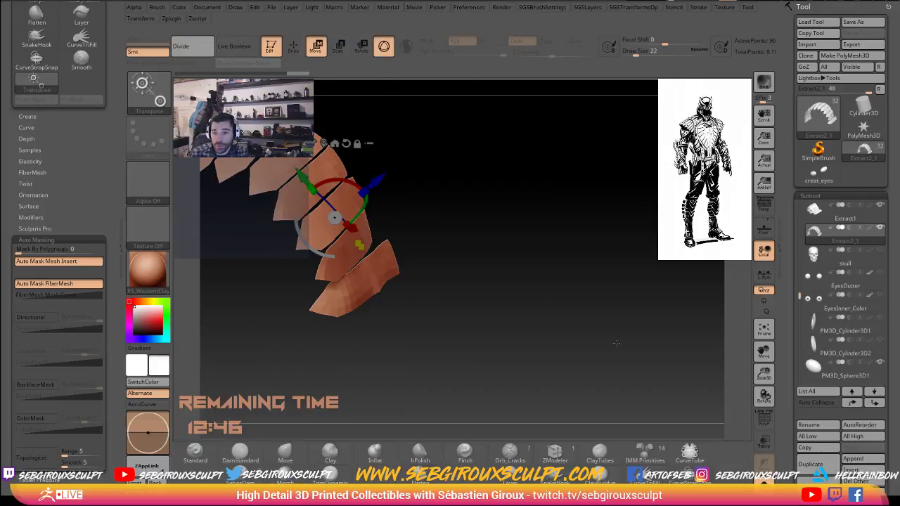
left_click(768, 422)
left_click_drag(509, 286, 457, 271)
left_click(382, 204, "ctrl")
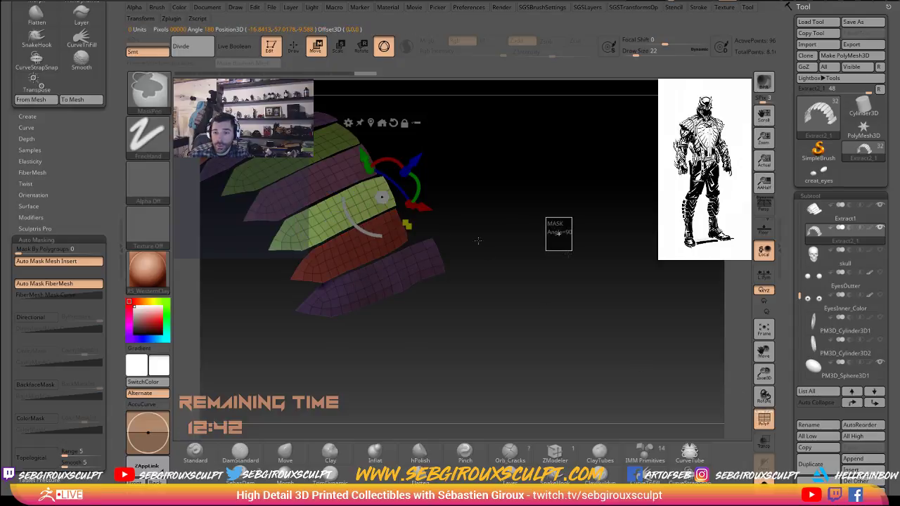
left_click(313, 226)
key("q")
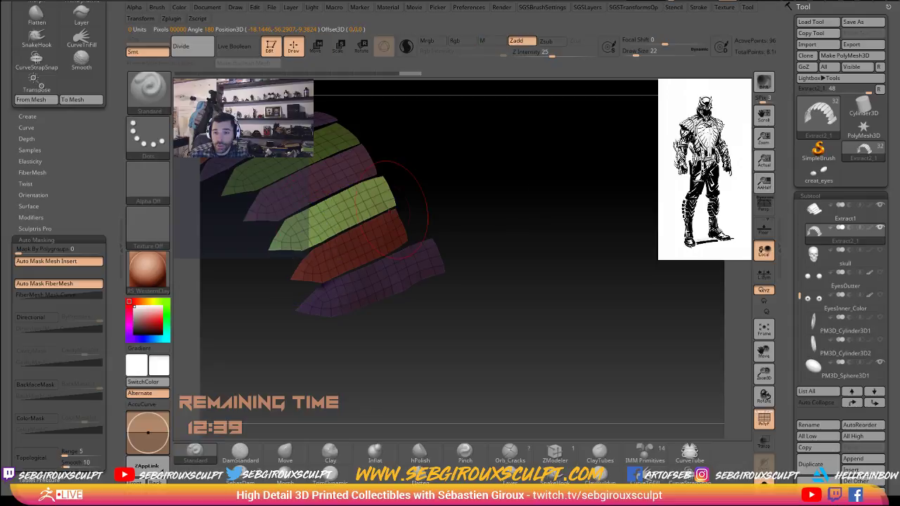
left_click(391, 208, "ctrl+shift")
key("space")
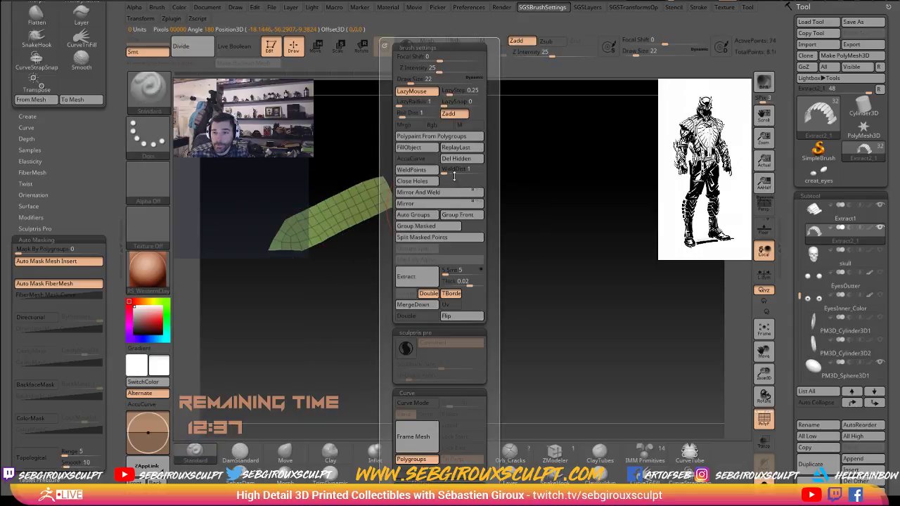
left_click(456, 164)
Cut off the plate's pointed tip by hiding those polygons and deleting them, leaving a plain rectangular strip.
mouse_move(509, 171)
left_mouse_down()
mouse_move(573, 203)
mouse_move(575, 195)
mouse_move(561, 197)
mouse_move(585, 209)
left_mouse_up()
mouse_move(229, 169)
left_mouse_down("ctrl+shift")
mouse_move(316, 261)
mouse_move(320, 287)
left_mouse_up("ctrl+shift")
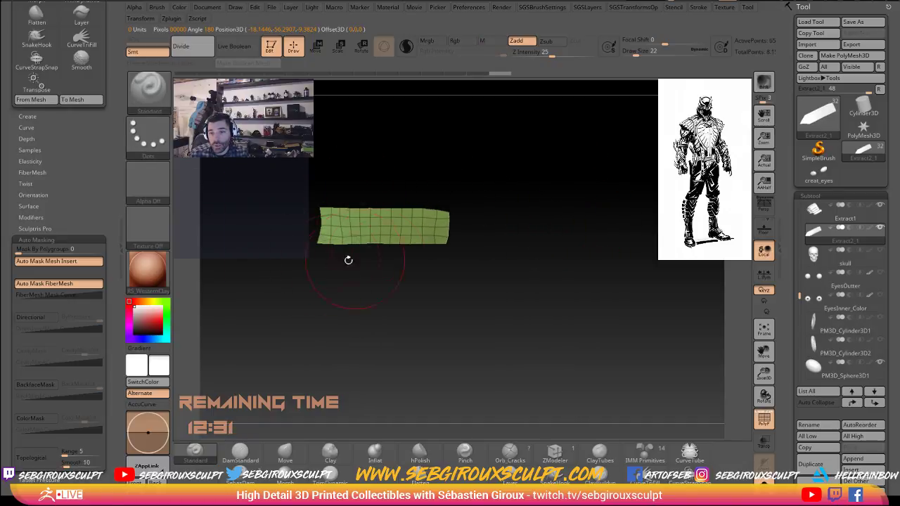
key("space")
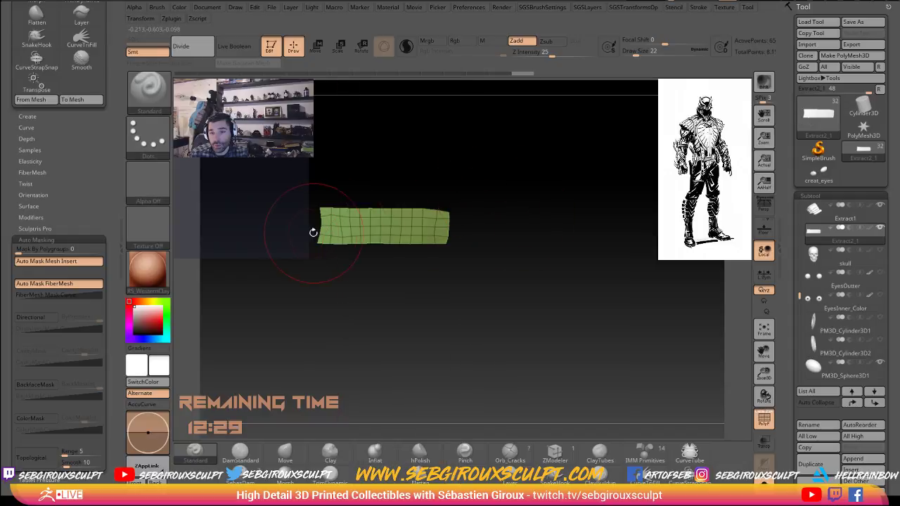
Square up the strip's cut end with the Move brush at draw size 11.
key("b")
key("m")
key("v")
key("s")
left_click_drag(330, 226, 322, 241)
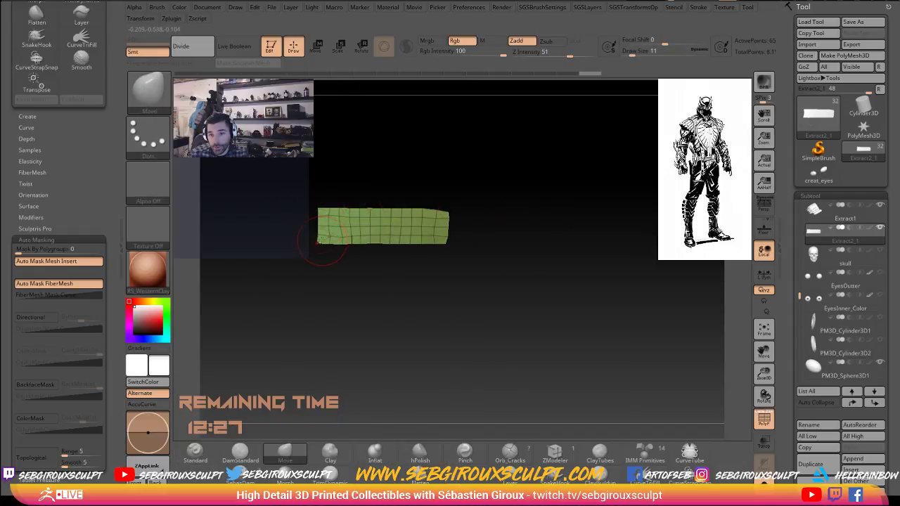
Polish the strip's mesh to even out its outline.
left_click_drag(462, 285, 466, 298, "alt")
key("2")
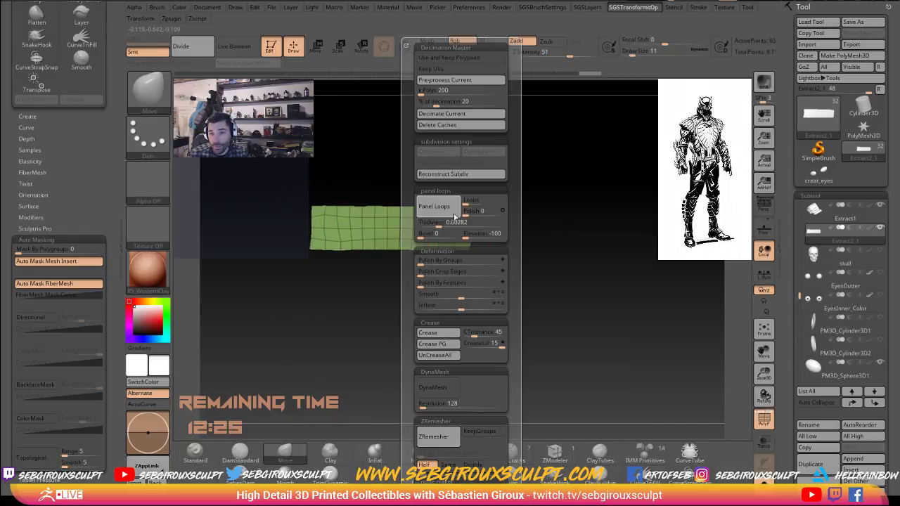
key("1")
key("2")
left_click(473, 273)
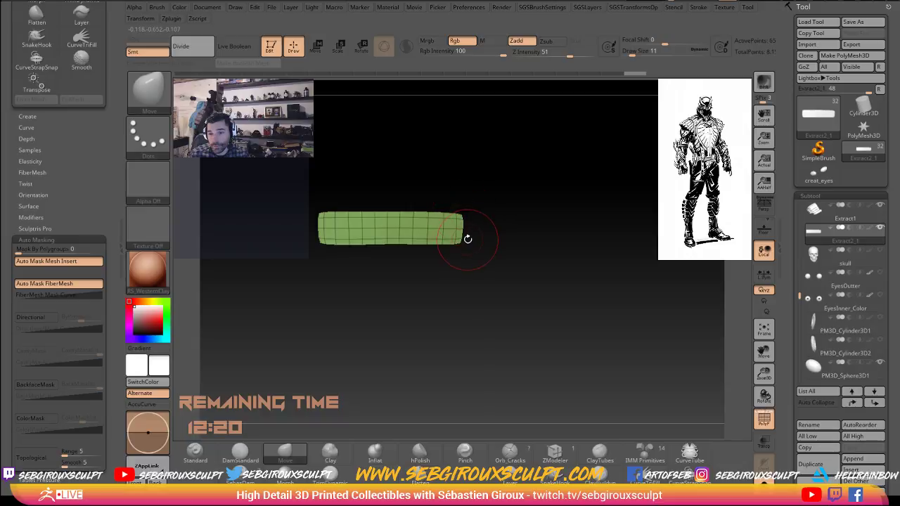
Refine the strip's corners and long edges with the Move brush, varying the draw size between 3 and 16.
key("space")
left_click_drag(462, 247, 459, 245)
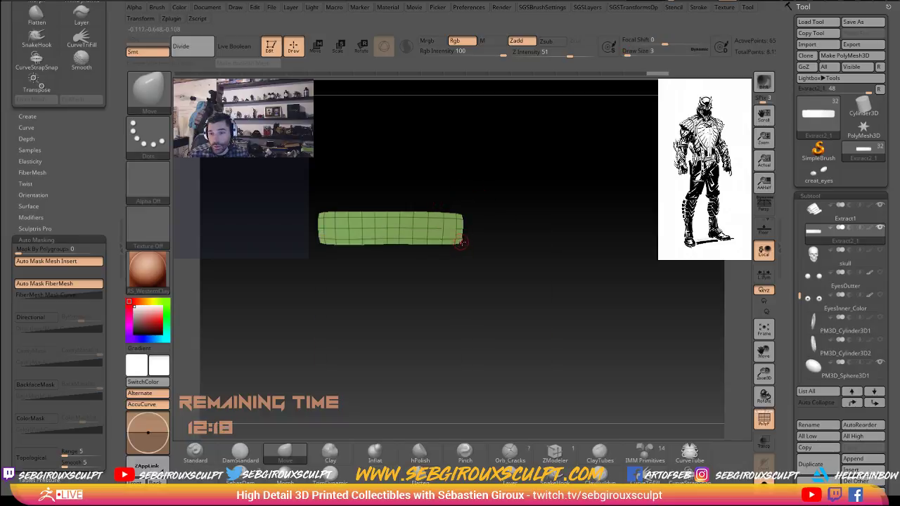
key("space")
mouse_move(387, 245)
left_mouse_down()
mouse_move(396, 246)
mouse_move(387, 246)
left_mouse_up()
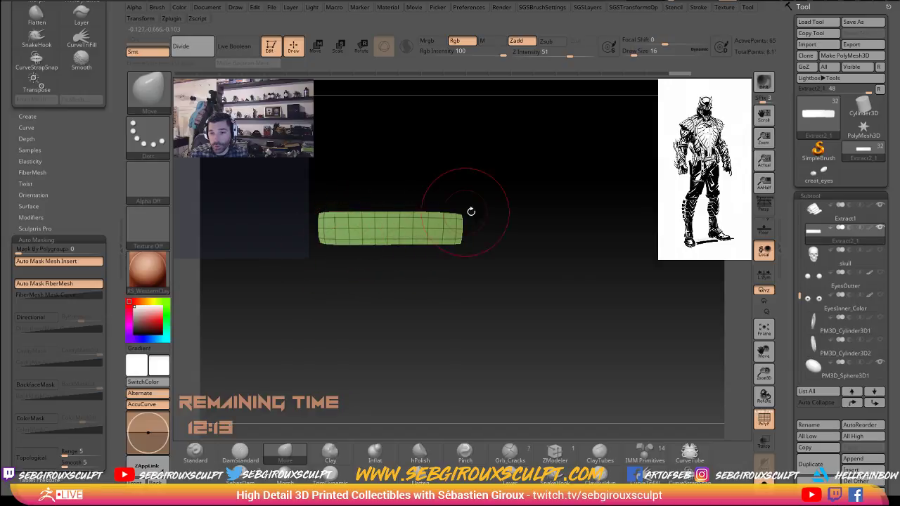
key("space")
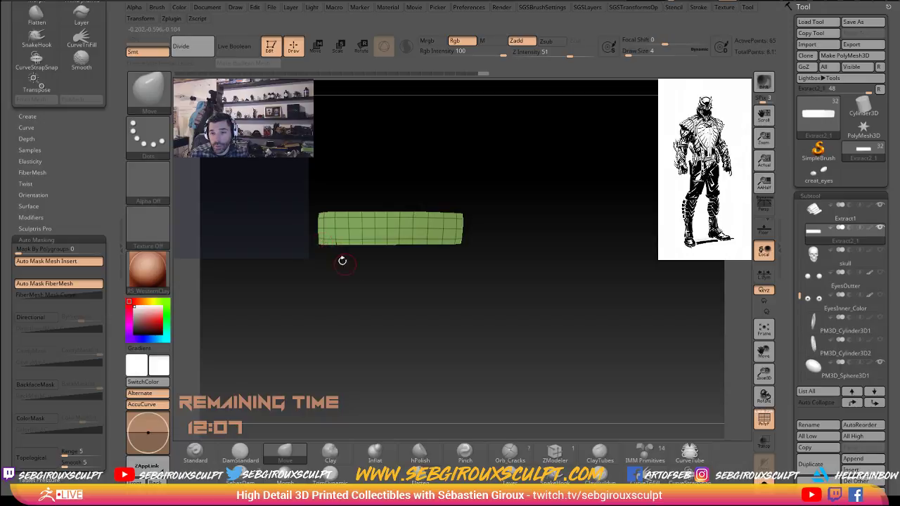
left_click_drag(389, 250, 438, 239)
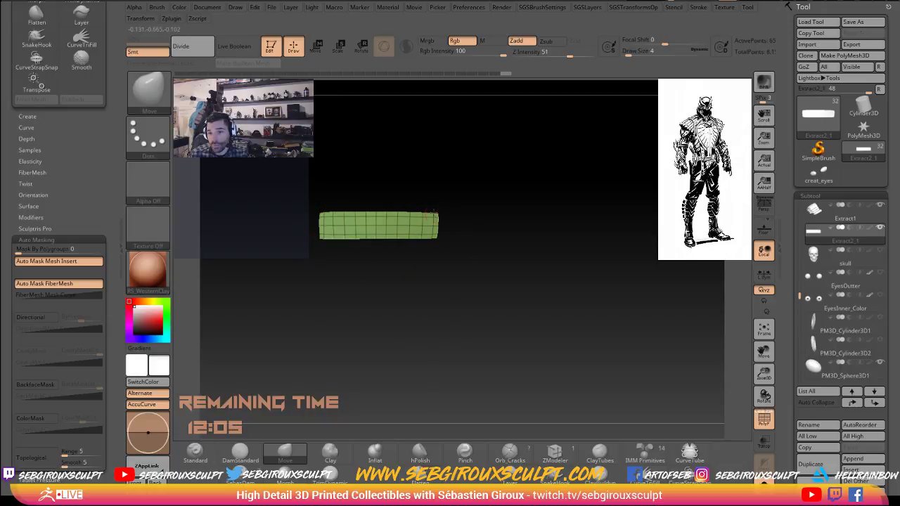
Show the full bust again and move the strip with the transpose line onto the chest beside the right shoulder armor.
left_click_drag(527, 302, 587, 321)
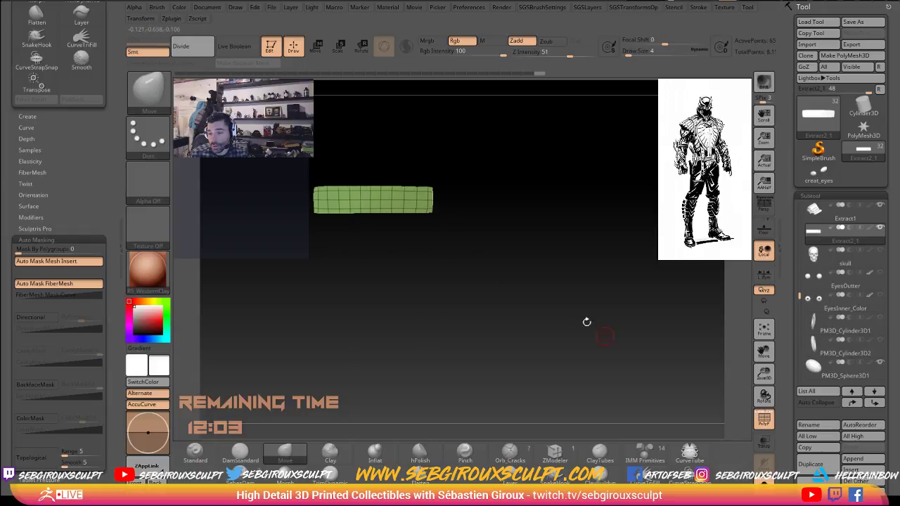
left_click(764, 483)
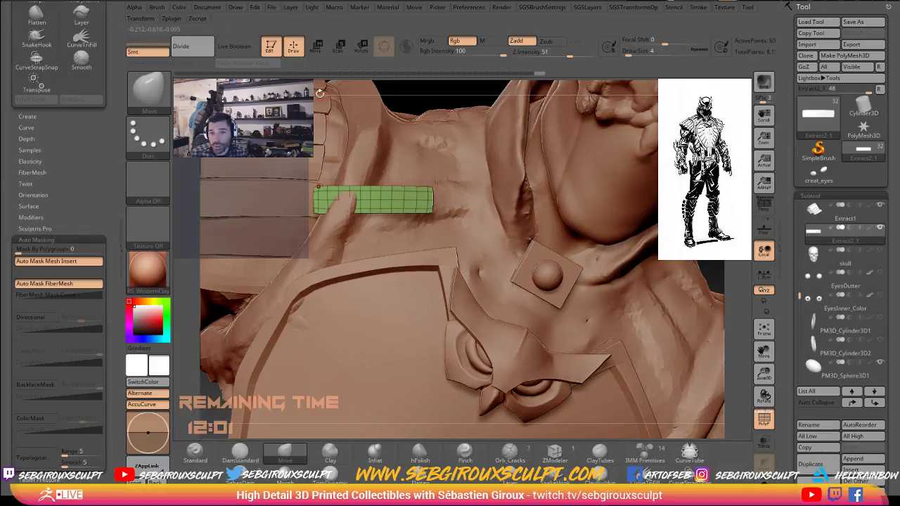
key("w")
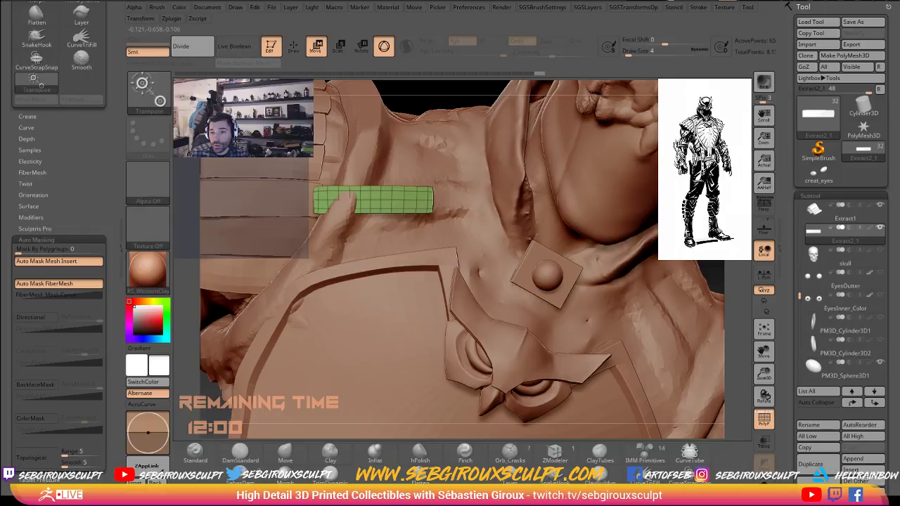
right_click_drag(391, 211, 392, 158, "ctrl")
key("y")
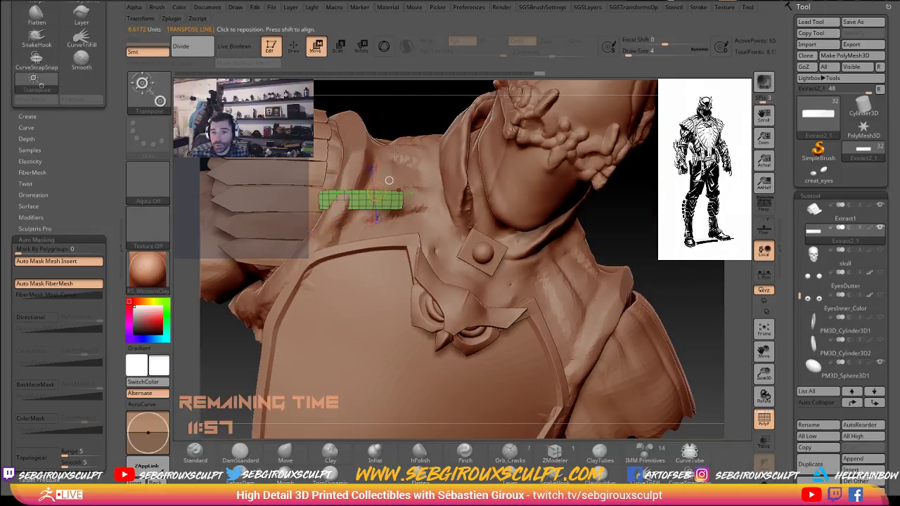
left_click_drag(390, 108, 609, 218)
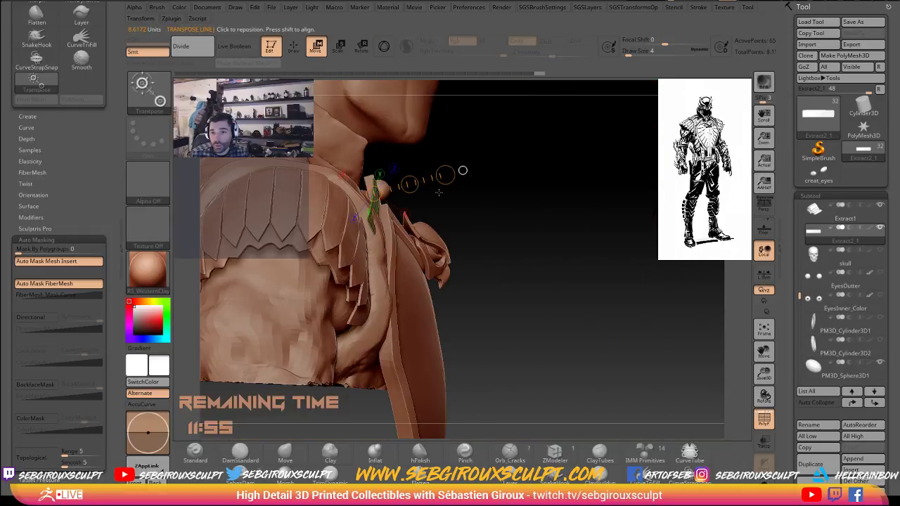
left_click_drag(410, 185, 418, 182)
left_click_drag(474, 227, 295, 197)
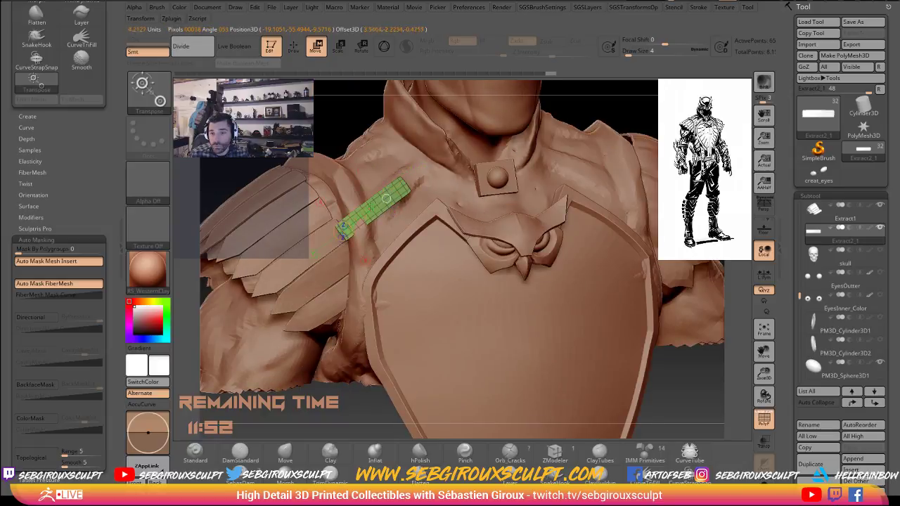
Rotate the strip with the transpose line so it follows the slope of the chest between shoulder armor and breastplate.
key("r")
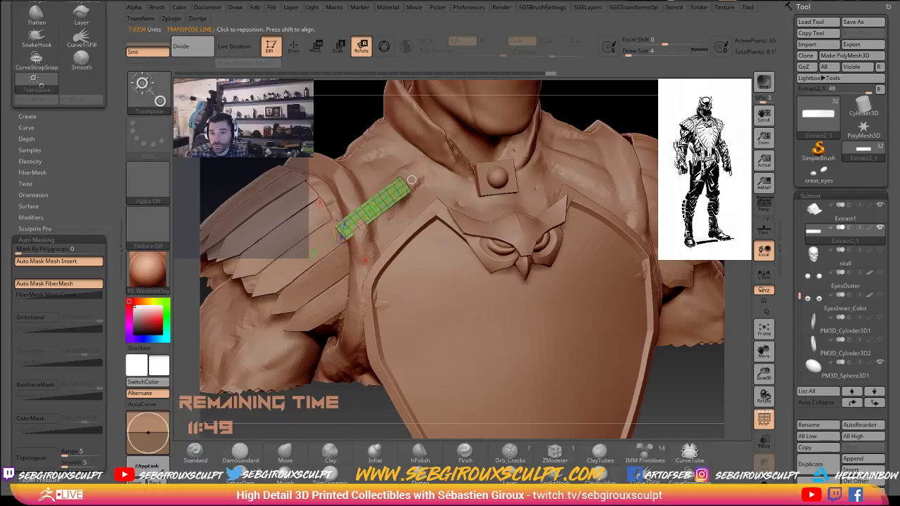
right_click_drag(411, 180, 591, 193)
left_click_drag(343, 231, 333, 246)
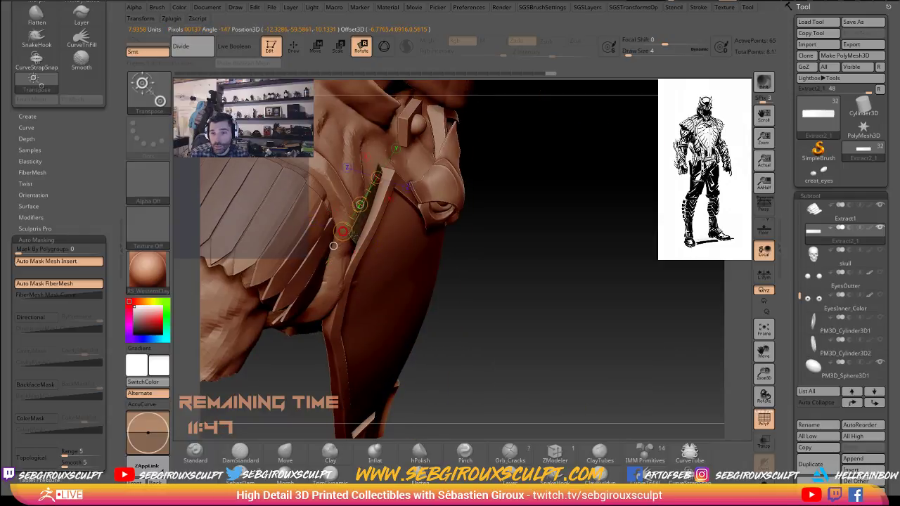
left_click_drag(530, 275, 424, 237)
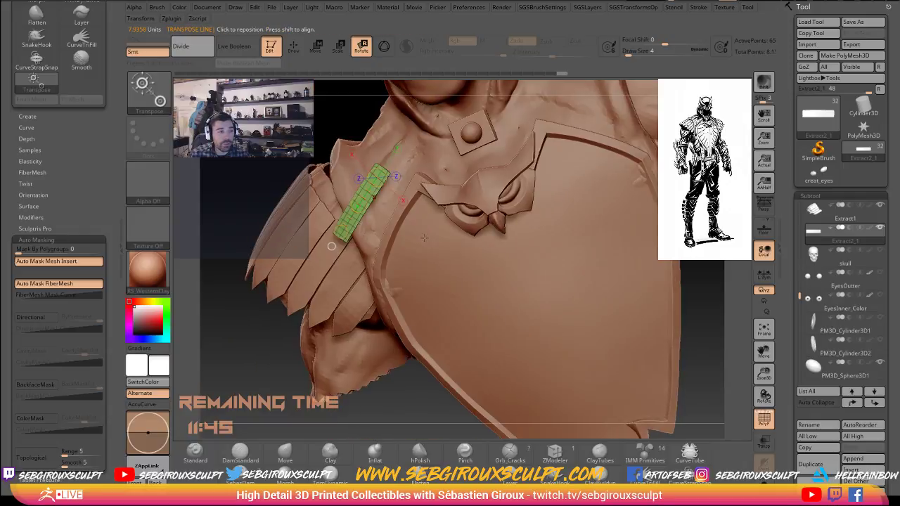
Check the Talon costume reference, and move the strip up the chest toward the collar.
key("alt+Tab")
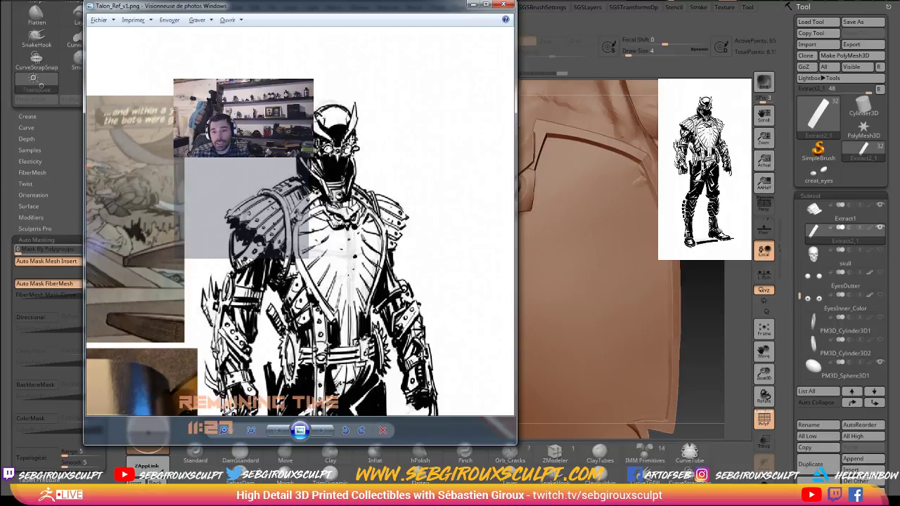
left_click_drag(367, 16, 175, 36)
left_click(331, 246)
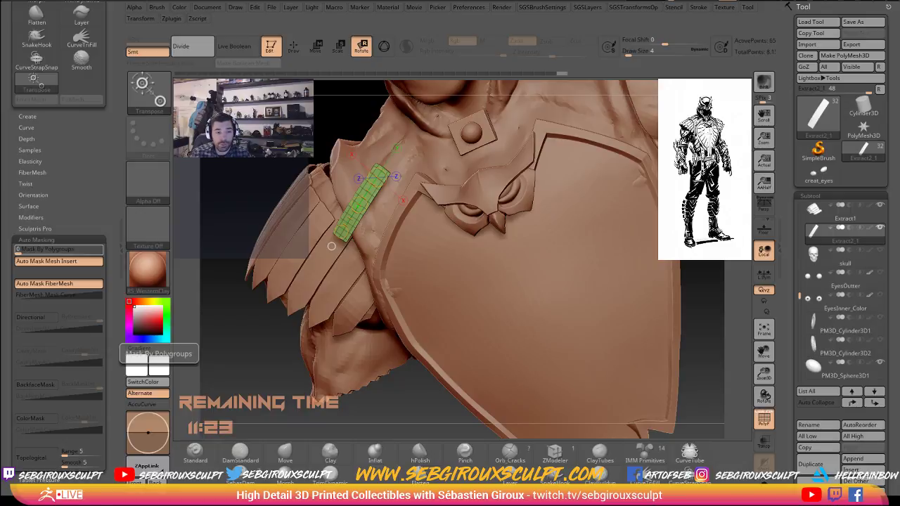
left_click_drag(269, 349, 309, 337)
key("w")
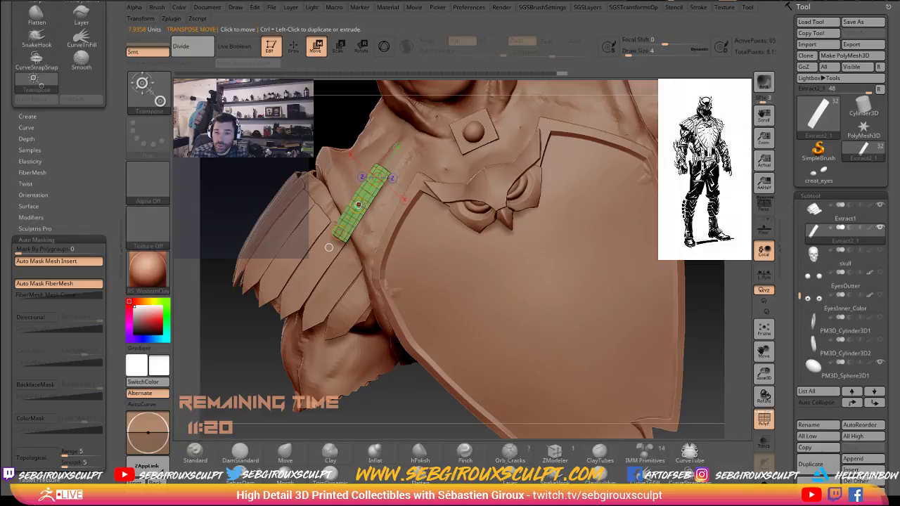
left_click_drag(359, 205, 384, 181)
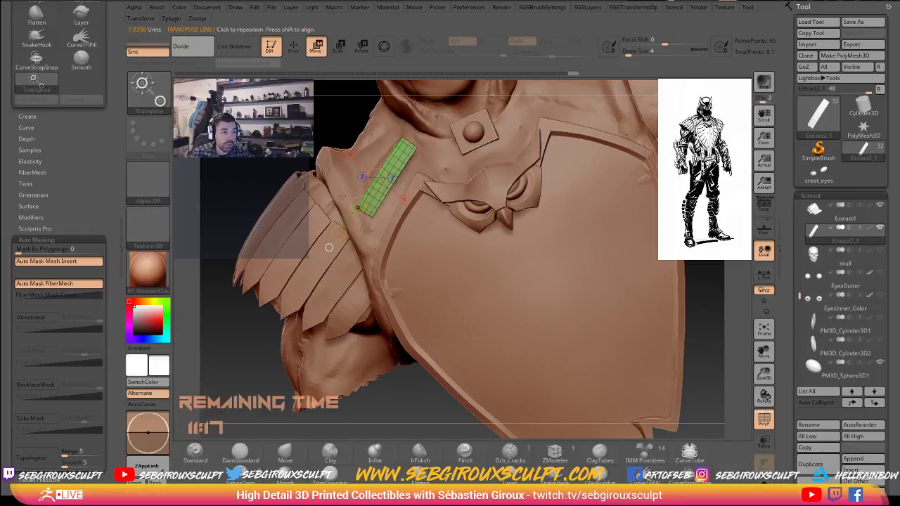
Rotate the strip with the transpose line to a shallower slope and move it in against the upper chest.
left_click_drag(243, 177, 289, 254)
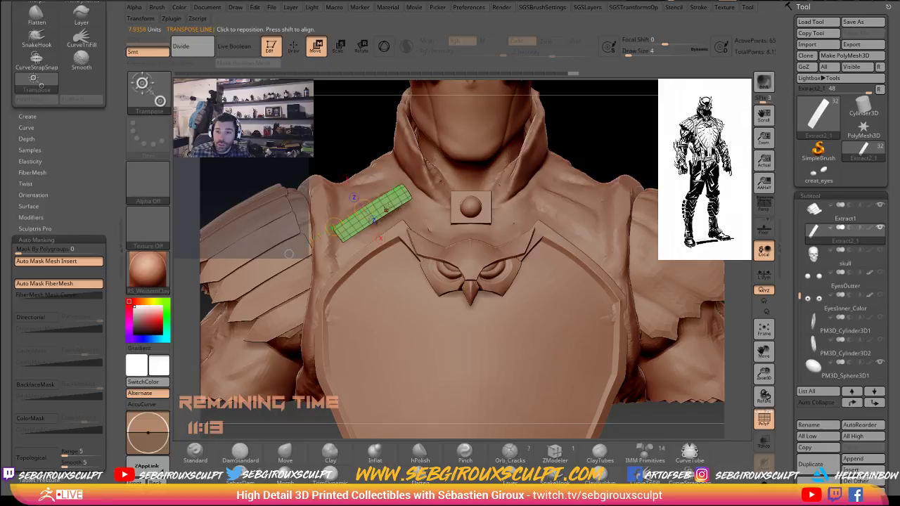
key("r")
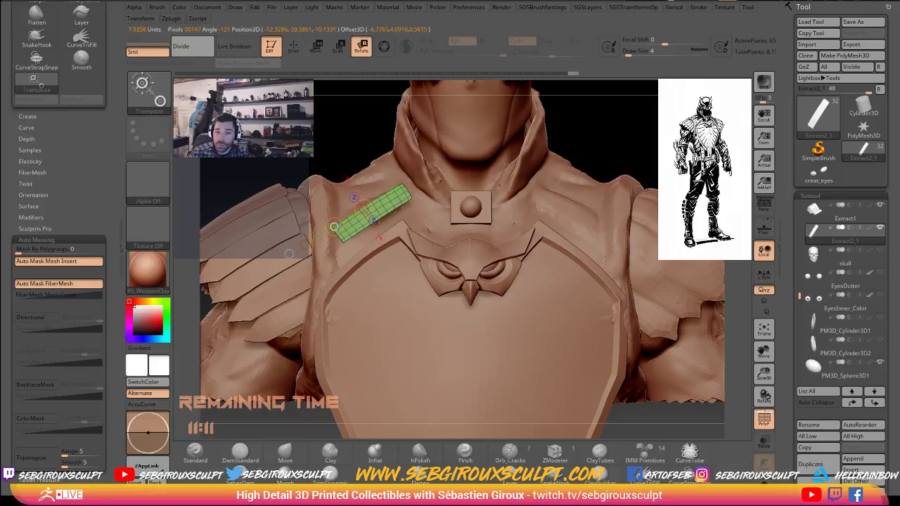
left_click_drag(335, 227, 335, 227)
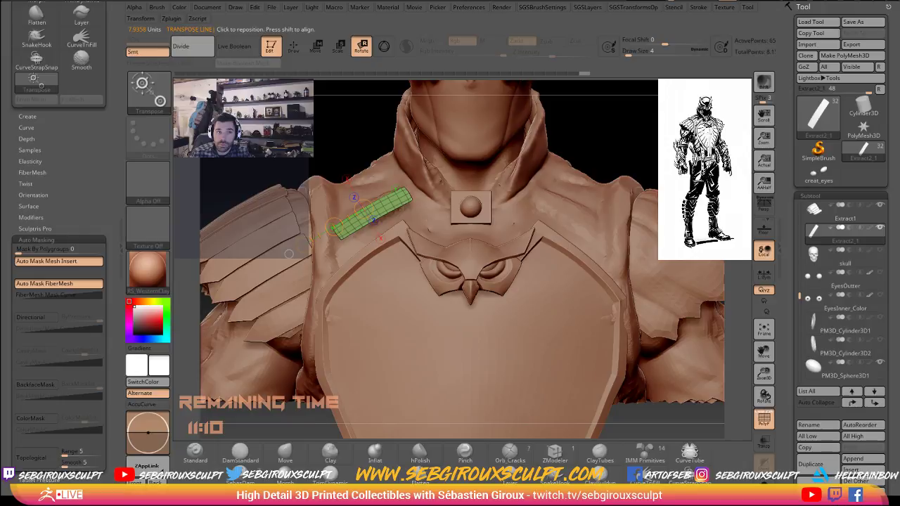
mouse_move(289, 254)
left_mouse_down()
mouse_move(332, 258)
mouse_move(304, 253)
left_mouse_up()
key("w")
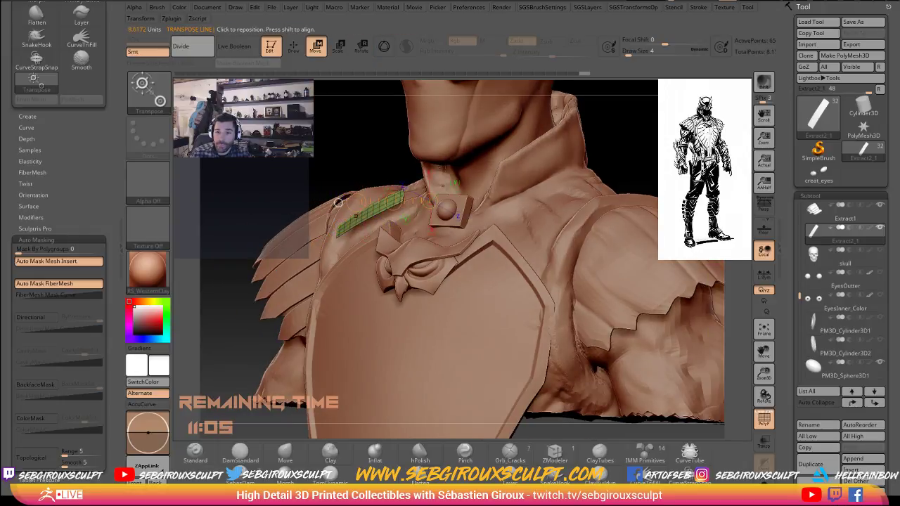
mouse_move(336, 227)
left_mouse_down()
mouse_move(389, 202)
mouse_move(363, 214)
mouse_move(377, 218)
left_mouse_up()
Adjust the strip's angle and shift it toward the collar so it runs above the breastplate edge.
left_click_drag(349, 154, 425, 217)
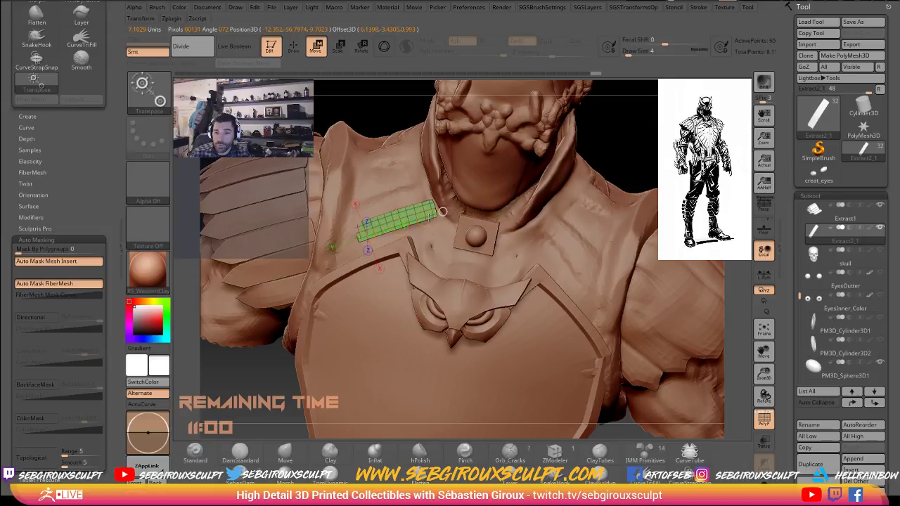
key("r")
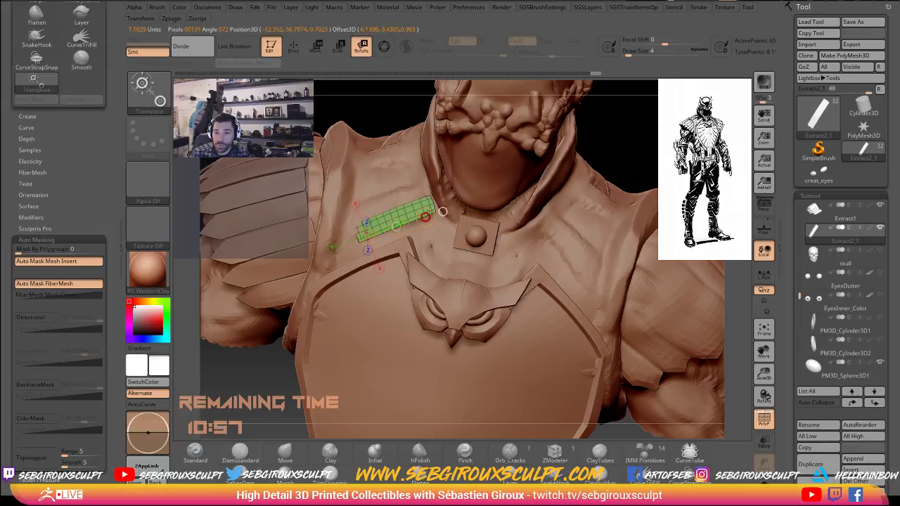
key("w")
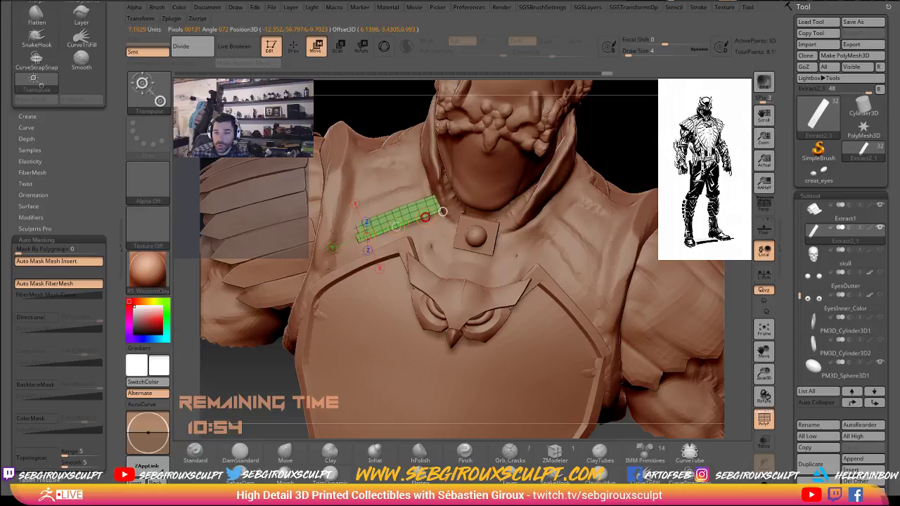
key("q")
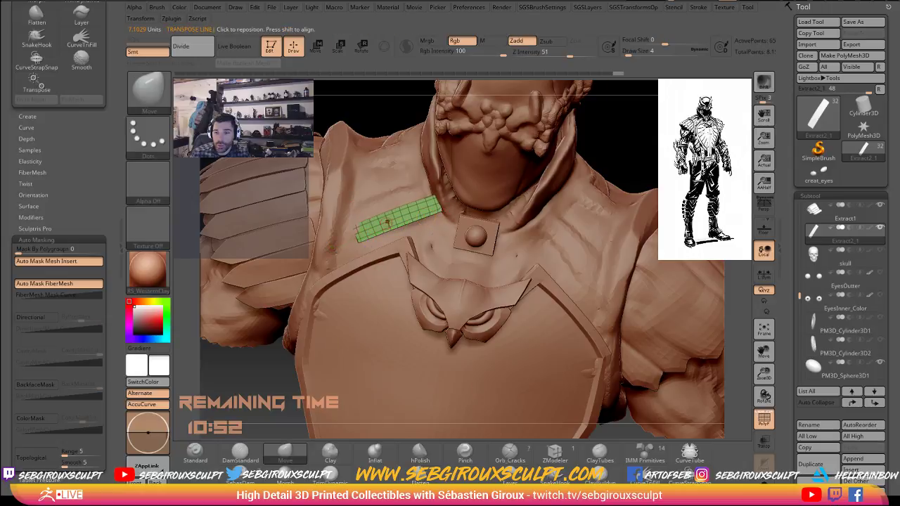
key("w")
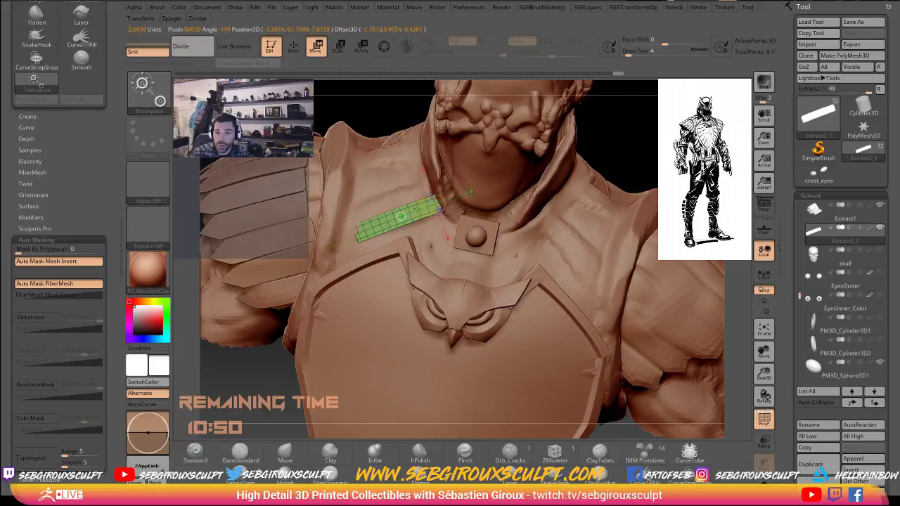
key("r")
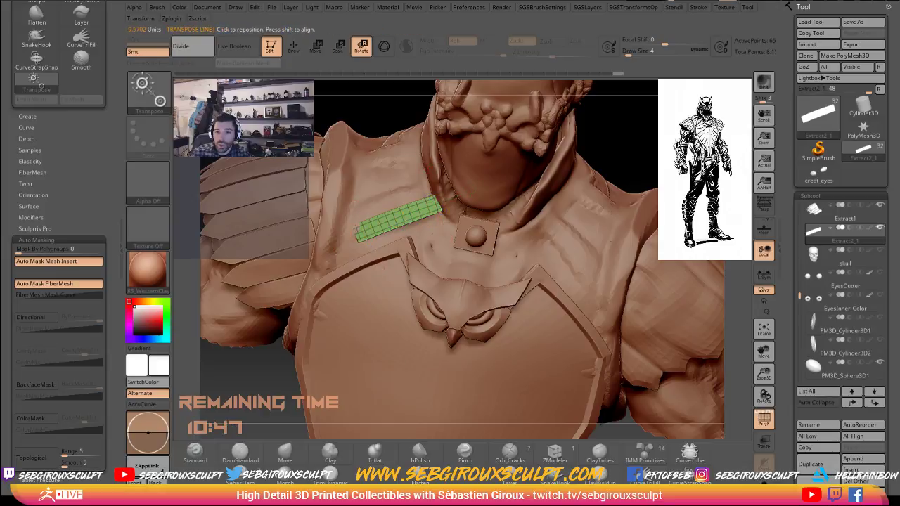
Tilt the strip to the chest surface and lengthen its outer end toward the shoulder armor with the transpose line.
right_click_drag(341, 289, 343, 232)
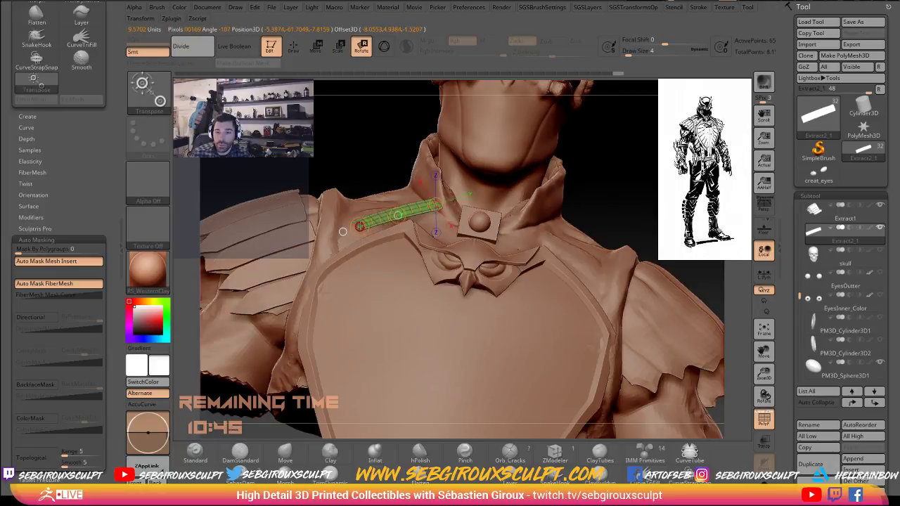
key("w")
left_click_drag(359, 227, 355, 229)
left_click_drag(355, 175, 343, 246)
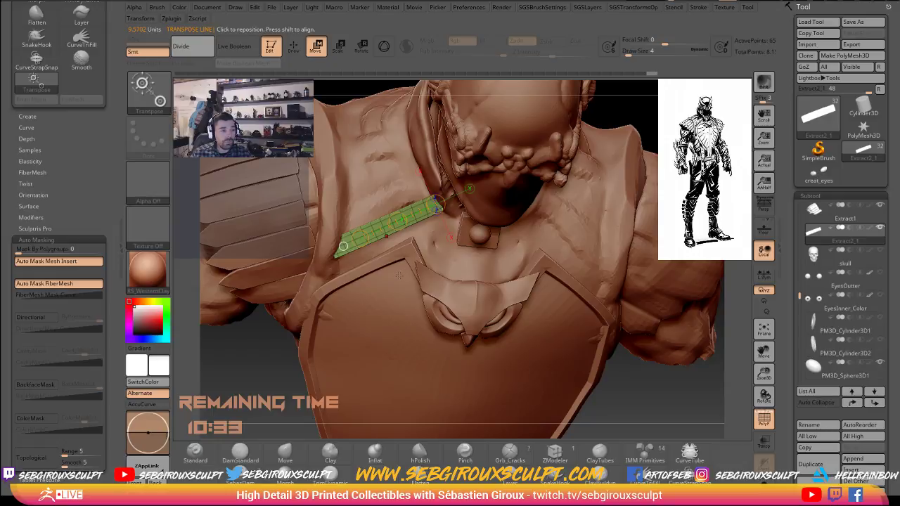
Set the Move brush draw size to 18 and adjust the strip's outer end beside the shoulder armor.
left_click(253, 380)
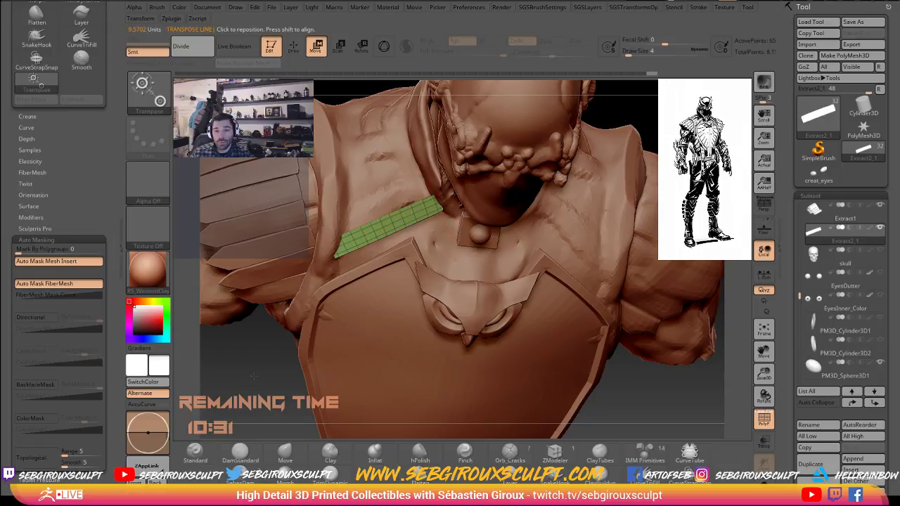
left_click_drag(254, 376, 248, 350)
key("q")
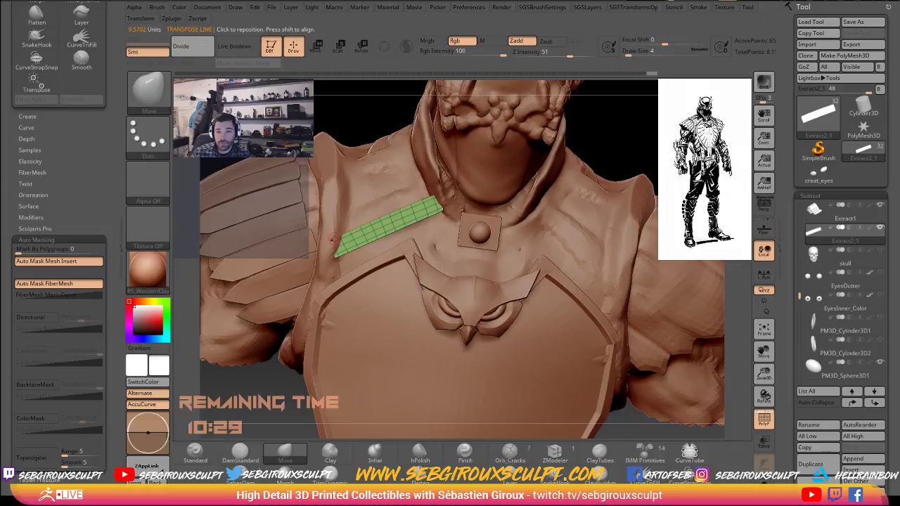
key("space")
left_click_drag(334, 239, 340, 240)
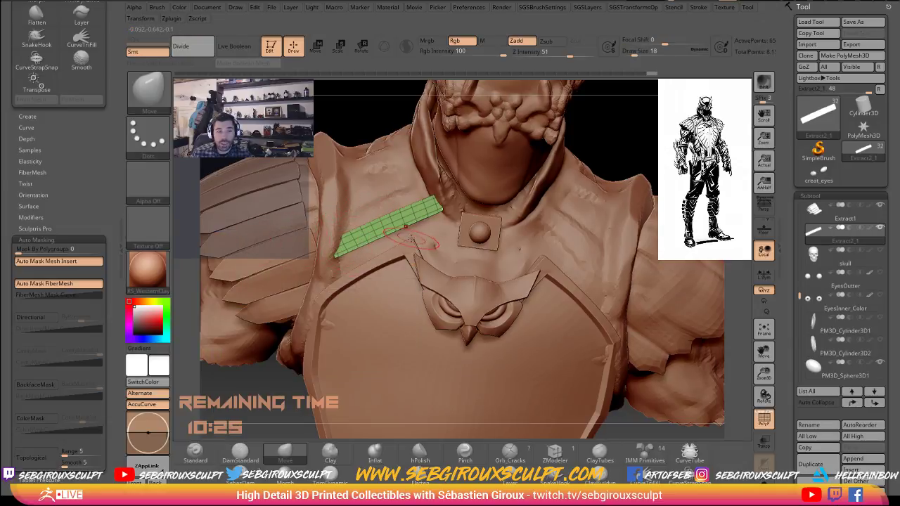
Widen the strip slightly with the transpose line, and duplicate it upward onto the top of the shoulder beside the collar.
key("w")
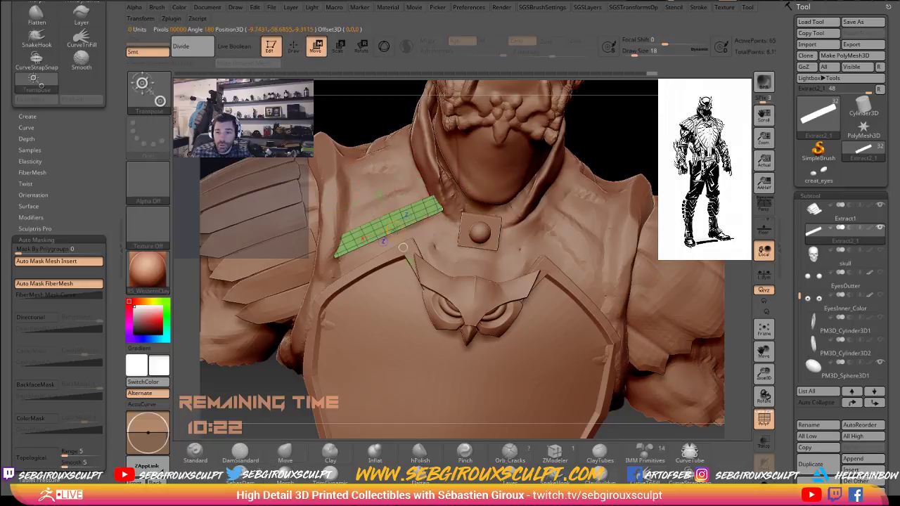
left_click_drag(394, 227, 383, 200)
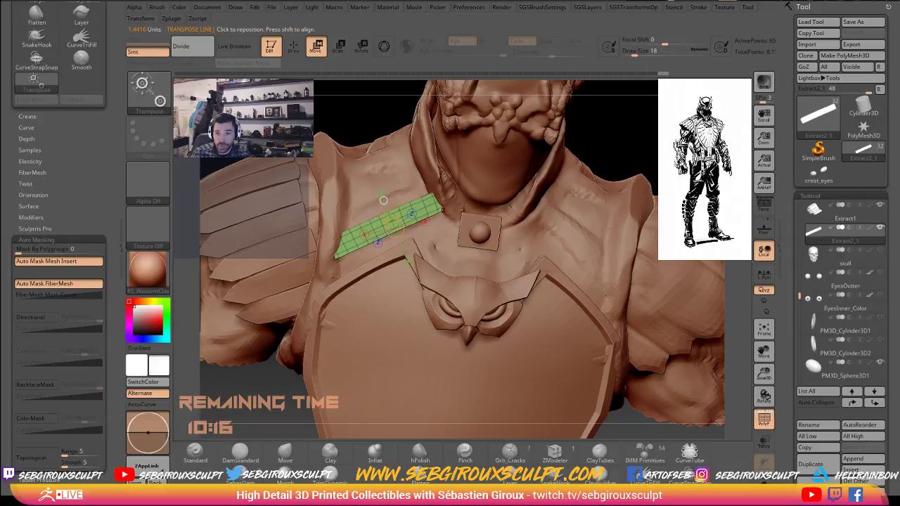
right_click_drag(474, 205, 469, 221, "alt")
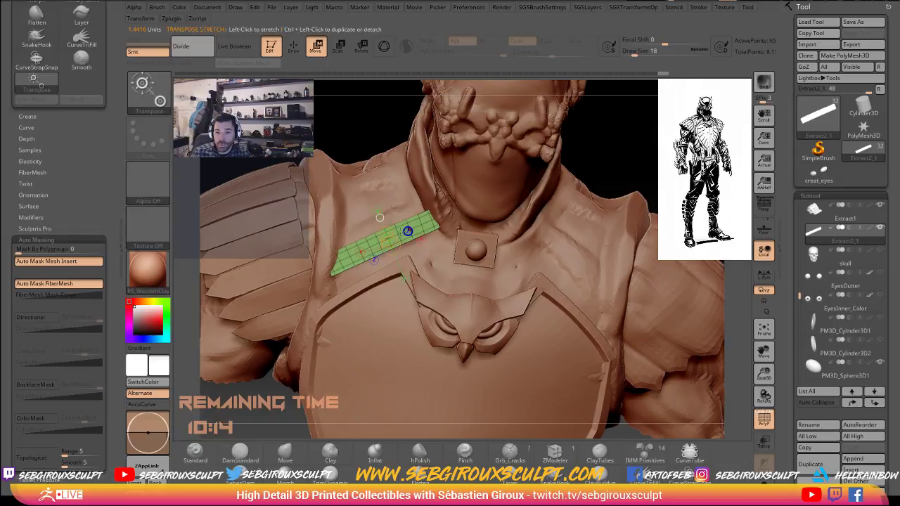
left_click_drag(367, 136, 421, 169)
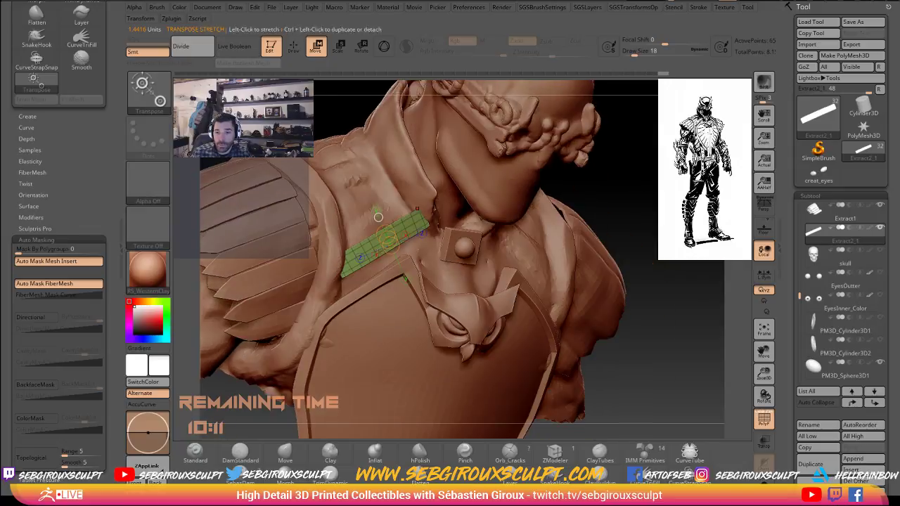
mouse_move(388, 240)
left_mouse_down("ctrl")
mouse_move(349, 170)
mouse_move(316, 187)
mouse_move(343, 180)
mouse_move(336, 187)
left_mouse_up("ctrl")
Rotate the duplicated strip with the transpose line to follow the slope of the shoulder top.
key("r")
right_click_drag(623, 187, 668, 176)
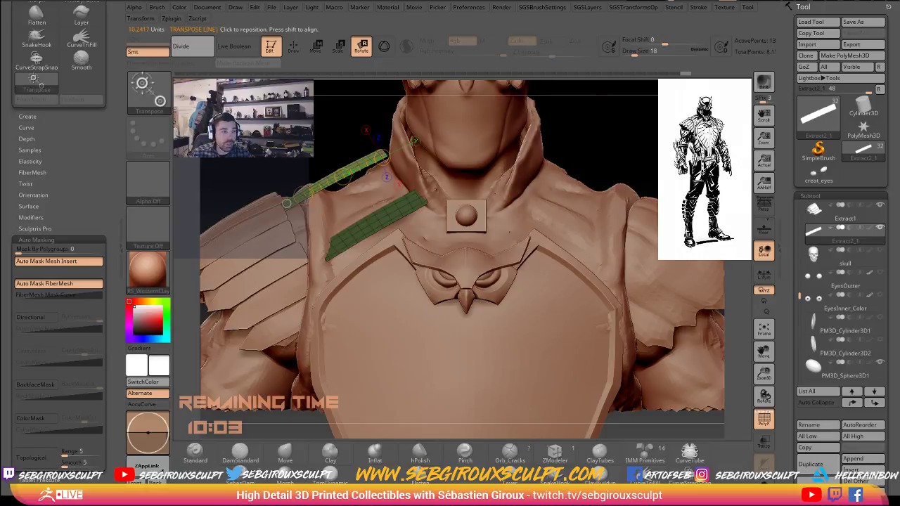
left_click_drag(242, 138, 325, 141)
right_click_drag(325, 141, 731, 165)
key("w")
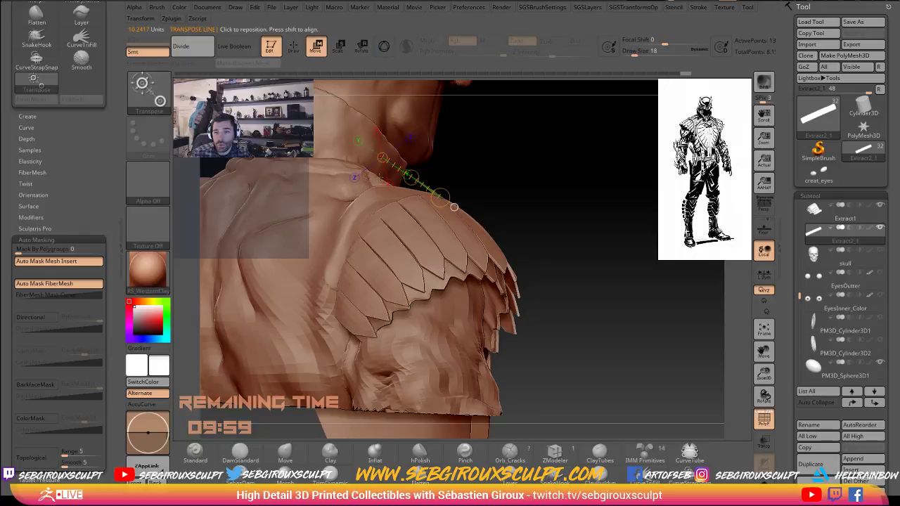
key("r")
left_click_drag(526, 192, 346, 214)
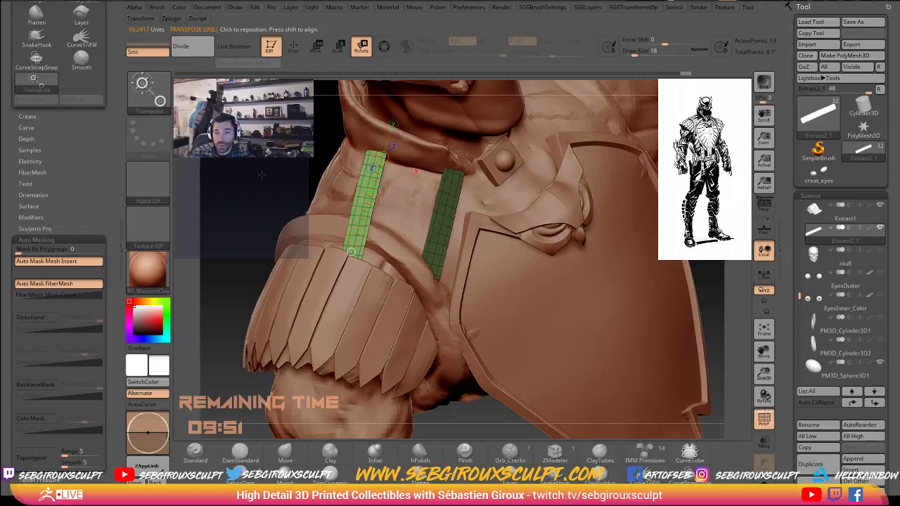
Move the duplicated strip down toward the shoulder surface between the collar and the shoulder armor.
left_click_drag(261, 175, 226, 177)
key("w")
left_click_drag(360, 194, 359, 195)
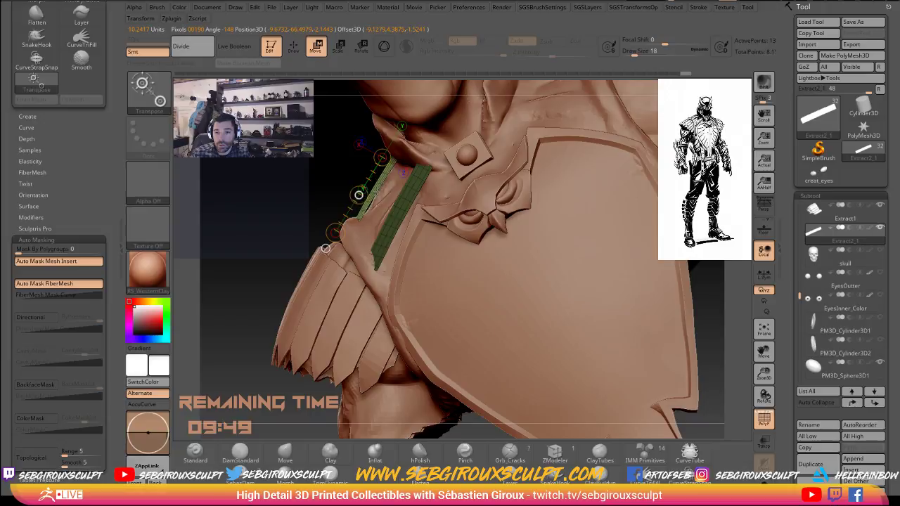
left_click_drag(293, 170, 344, 189)
Shorten the duplicated strip with the transpose line so it fits between the collar and the shoulder armor's rim.
left_click_drag(378, 159, 378, 197, "shift")
left_click_drag(595, 182, 552, 187)
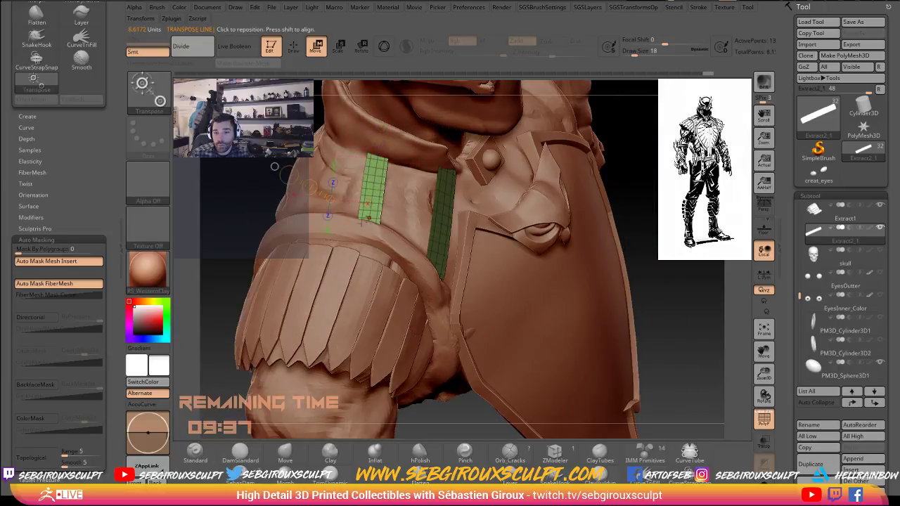
left_click_drag(368, 225, 376, 159)
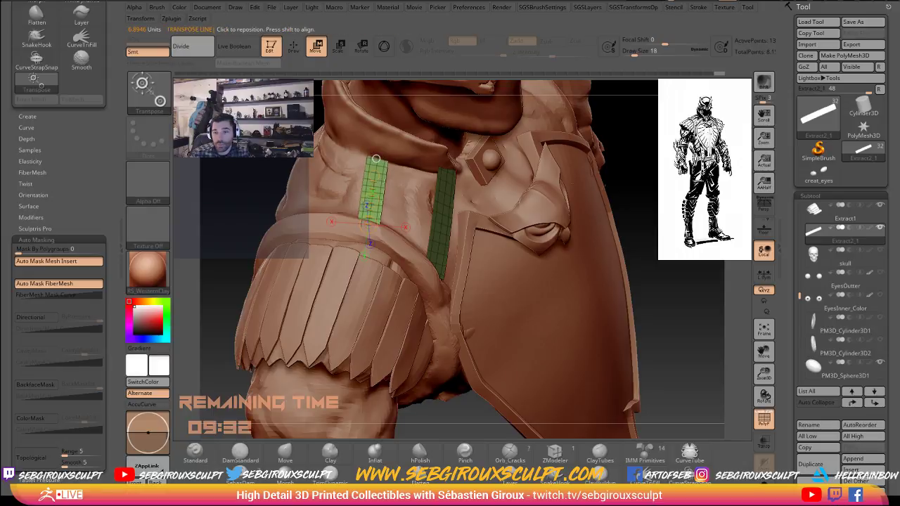
left_click_drag(654, 191, 284, 234)
mouse_move(294, 189)
left_mouse_down("shift")
mouse_move(287, 192)
mouse_move(302, 186)
mouse_move(295, 188)
left_mouse_up("shift")
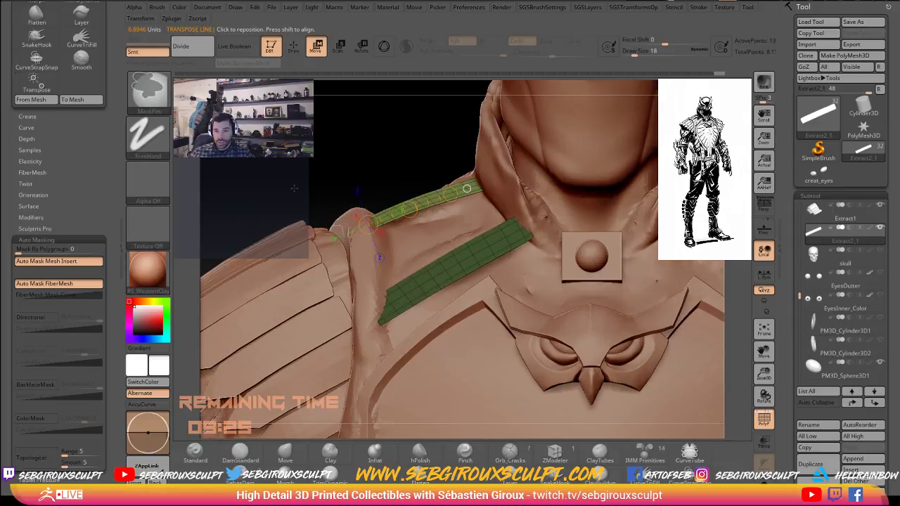
Invert the mask to free the chest strip, and curve its outer half downward with the Move brush at draw size 41.
left_click(296, 188, "ctrl")
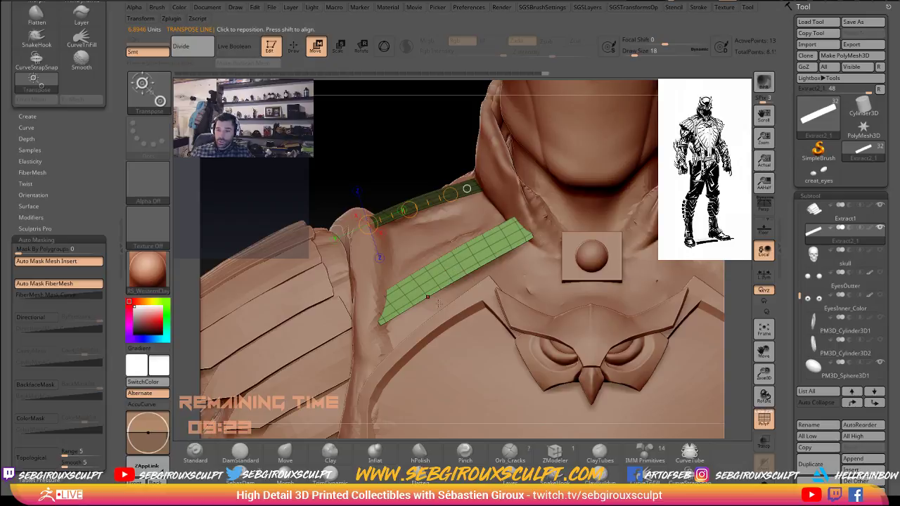
key("q")
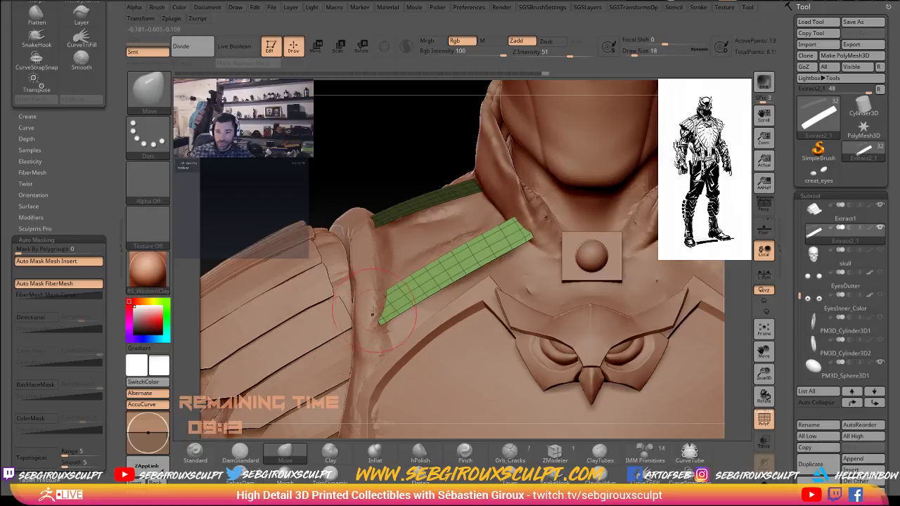
key("space")
left_click_drag(379, 310, 384, 309)
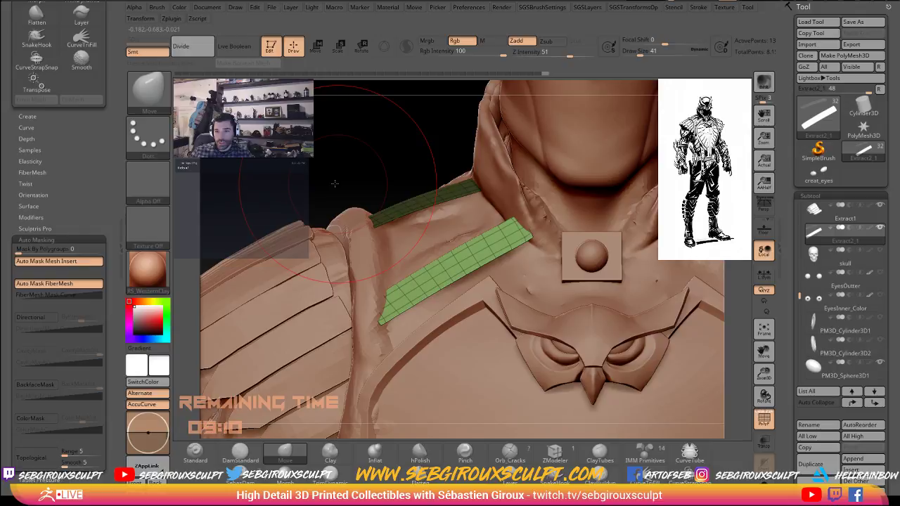
left_click_drag(335, 184, 194, 221)
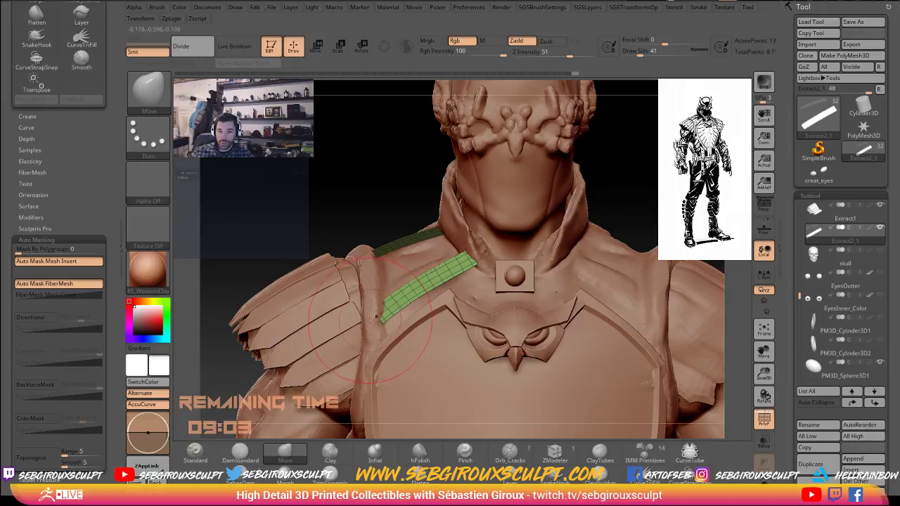
left_click_drag(371, 320, 417, 290)
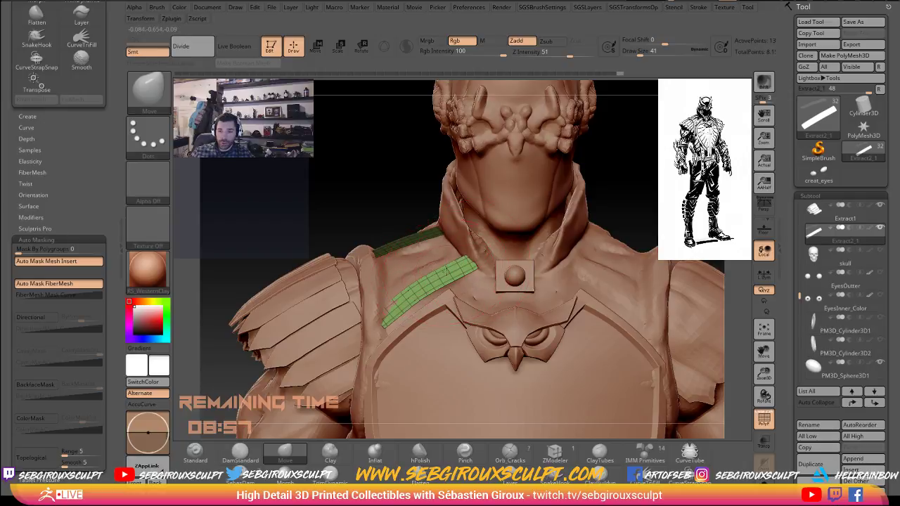
Refine the chest strip's curve and outer end along the breastplate with the Move brush at draw size 27.
key("space")
left_click_drag(451, 273, 425, 291)
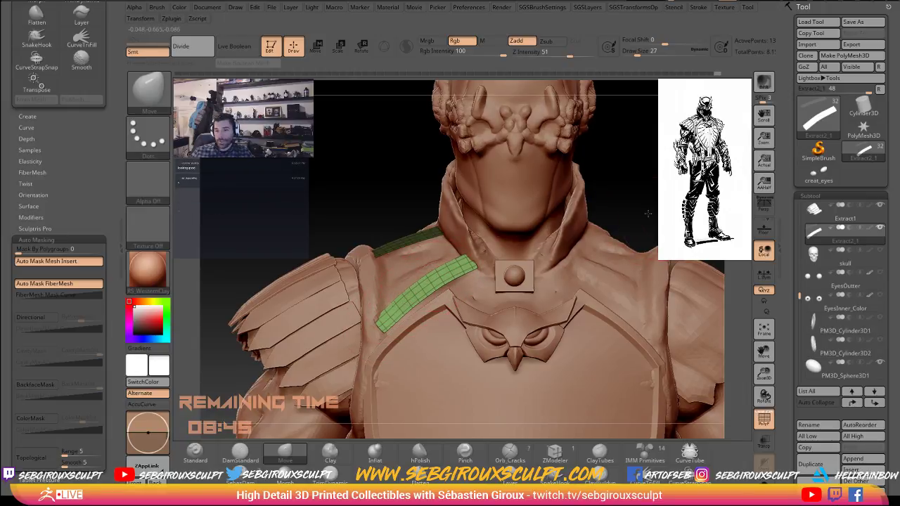
left_click_drag(648, 213, 633, 218)
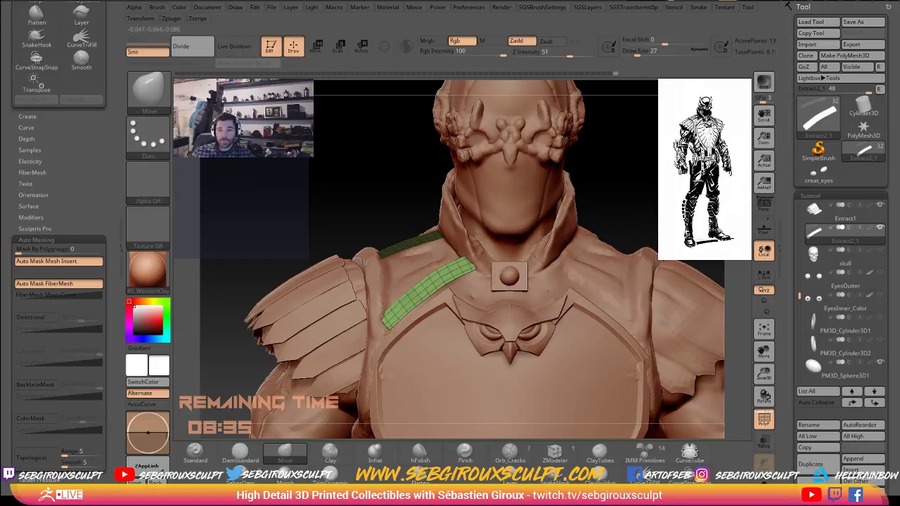
Smooth the chest strip from the side and shape it with the Move brush to follow the chest surface.
left_click_drag(619, 176, 703, 197)
key("shift")
left_click_drag(461, 298, 468, 341, "shift")
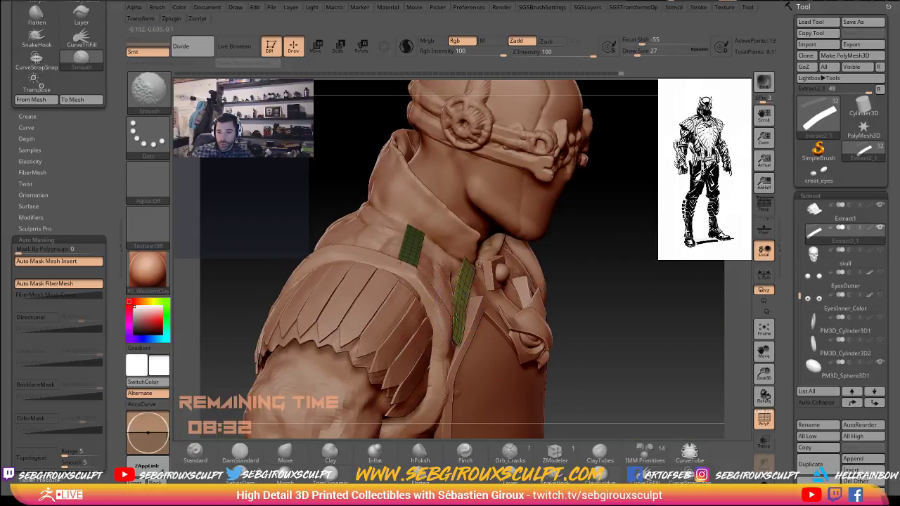
left_click_drag(609, 246, 625, 254)
left_click_drag(466, 305, 471, 309)
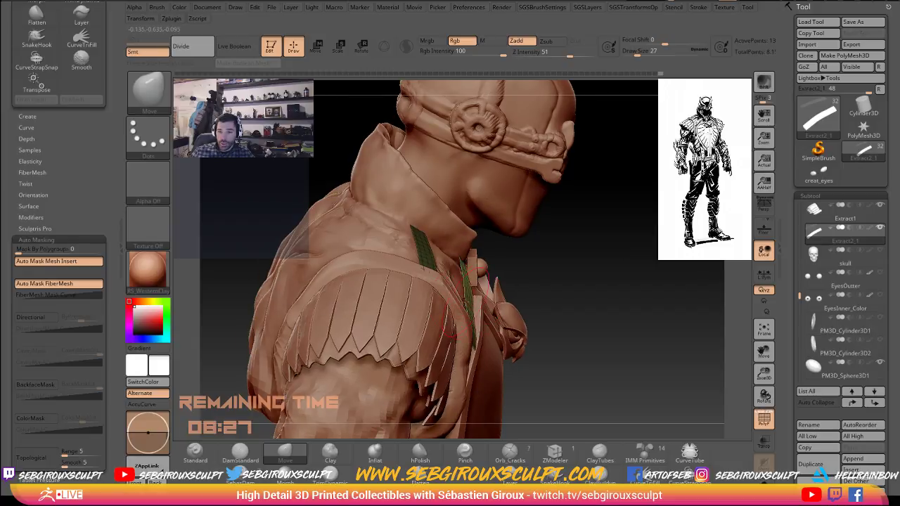
Undo the last two brush strokes and smooth the middle of the chest strip with the Smooth brush at draw size 27.
left_click_drag(613, 269, 568, 269)
key("ctrl+z")
key("ctrl+z")
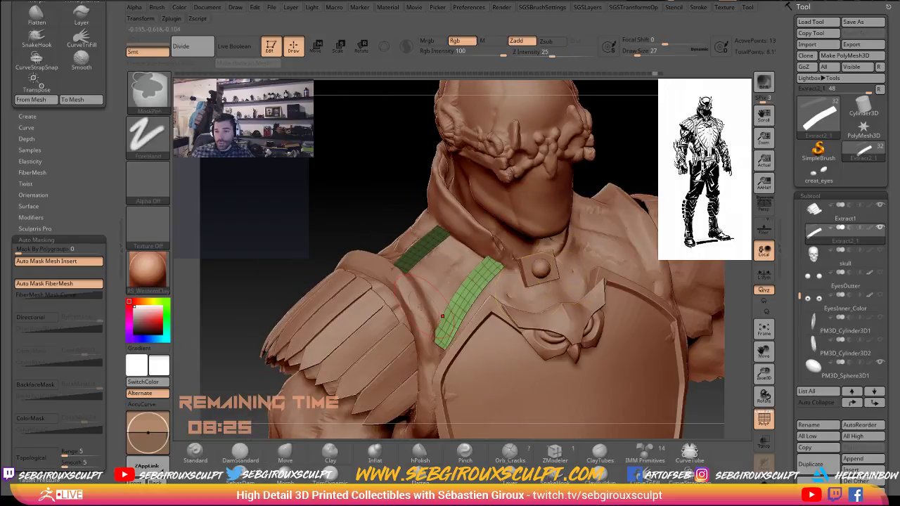
left_click_drag(459, 293, 466, 291, "shift")
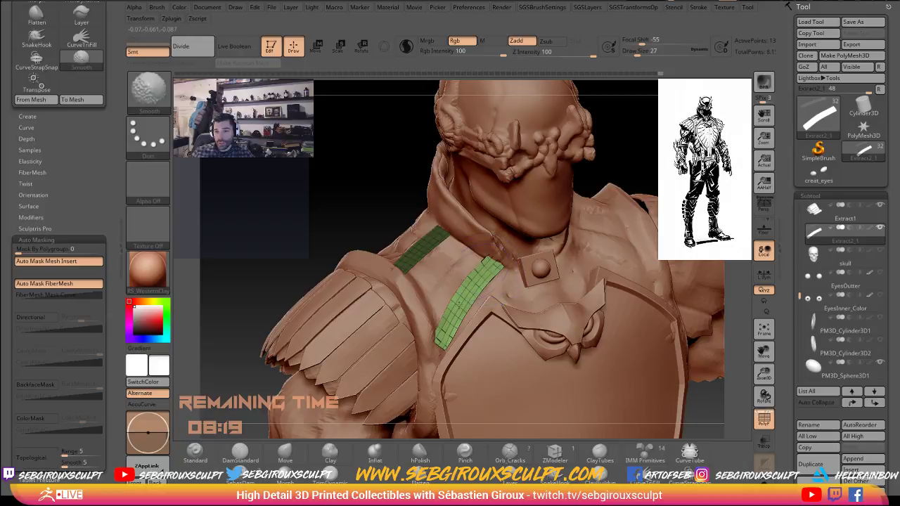
mouse_move(474, 282)
left_mouse_down("shift")
mouse_move(457, 309)
mouse_move(467, 292)
left_mouse_up("shift")
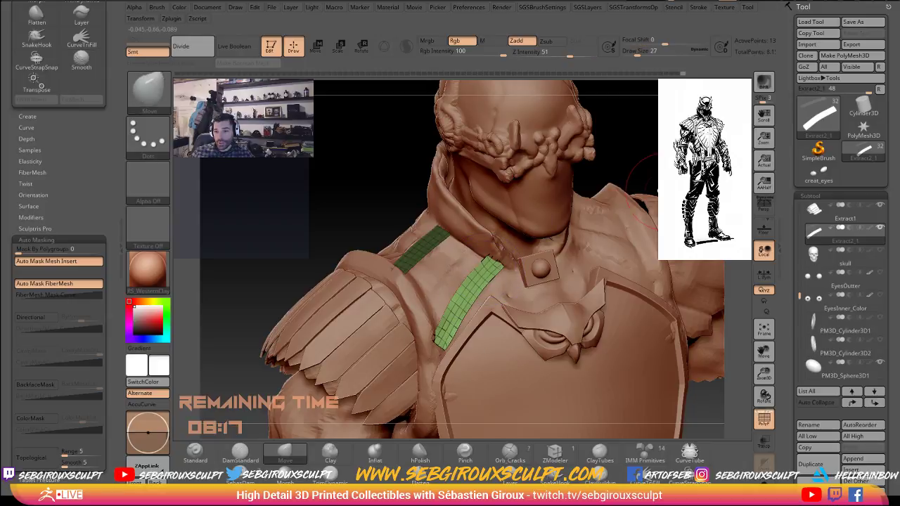
Nudge the chest strip against the chest surface from the front and side with the Move brush at draw size 27.
left_click_drag(650, 162, 458, 265)
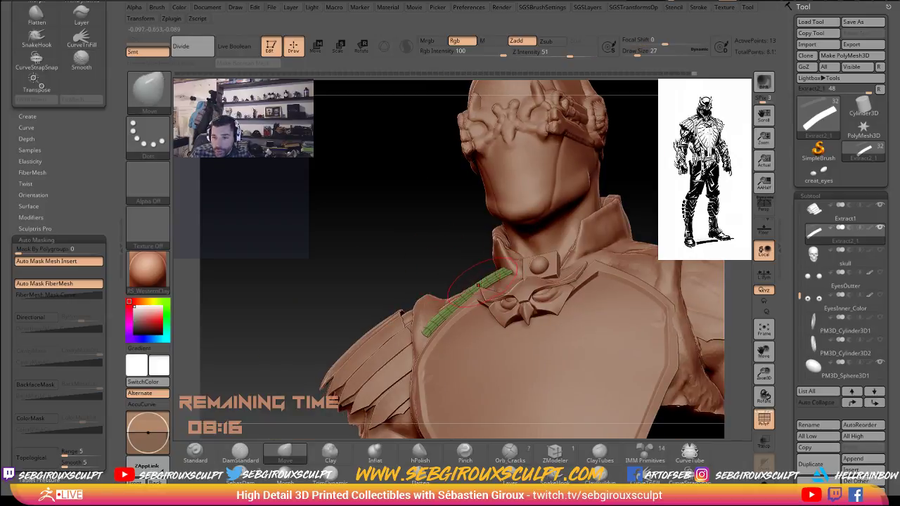
left_click_drag(408, 244, 500, 320)
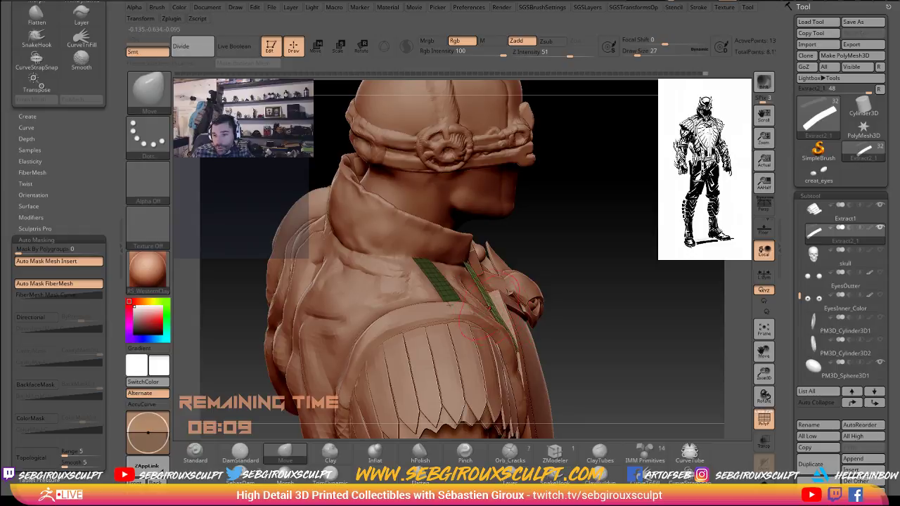
left_click_drag(467, 266, 470, 270)
left_click_drag(501, 323, 505, 324)
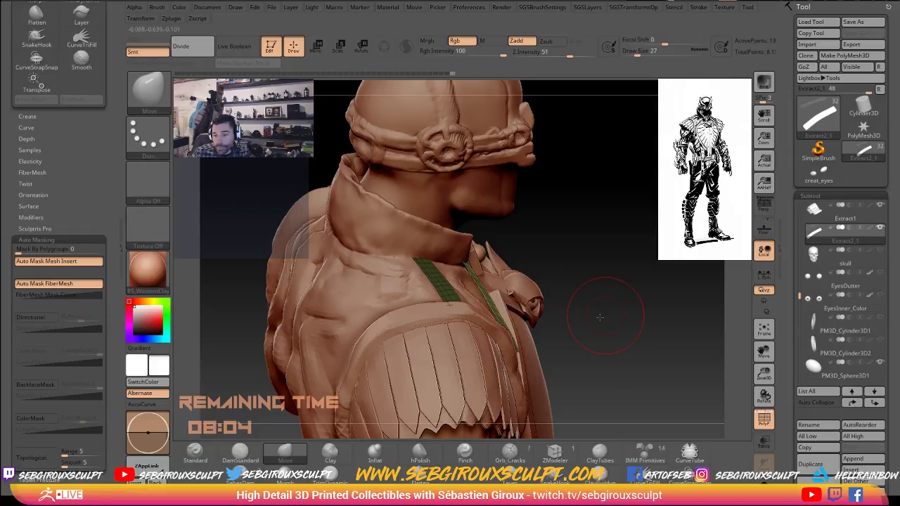
left_click_drag(600, 318, 633, 324)
left_click_drag(579, 317, 612, 393)
left_click_drag(425, 339, 486, 310)
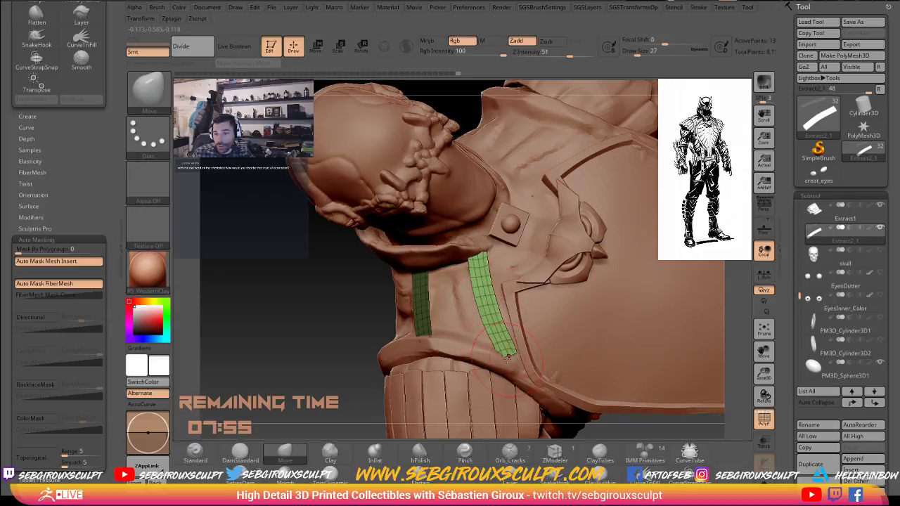
Extend the chest strip's outer end with the Move brush at draw size 18, and smooth the strip along the chest.
key("space")
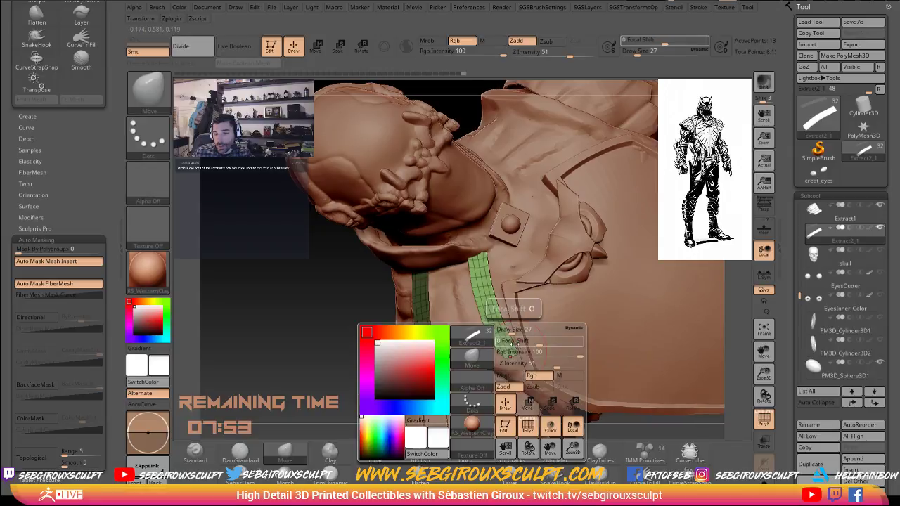
left_click(527, 334)
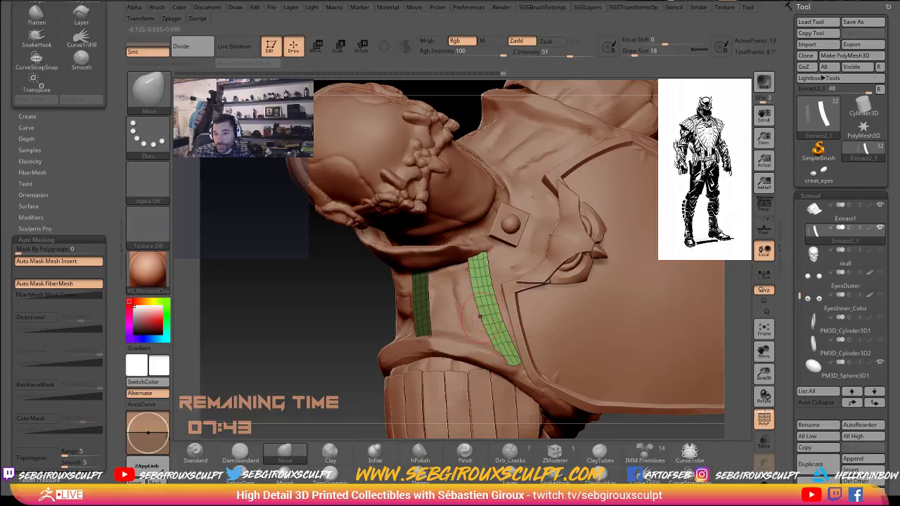
mouse_move(330, 344)
left_mouse_down("alt")
mouse_move(318, 299)
mouse_move(345, 300)
left_mouse_up("alt")
left_click_drag(475, 272, 619, 257)
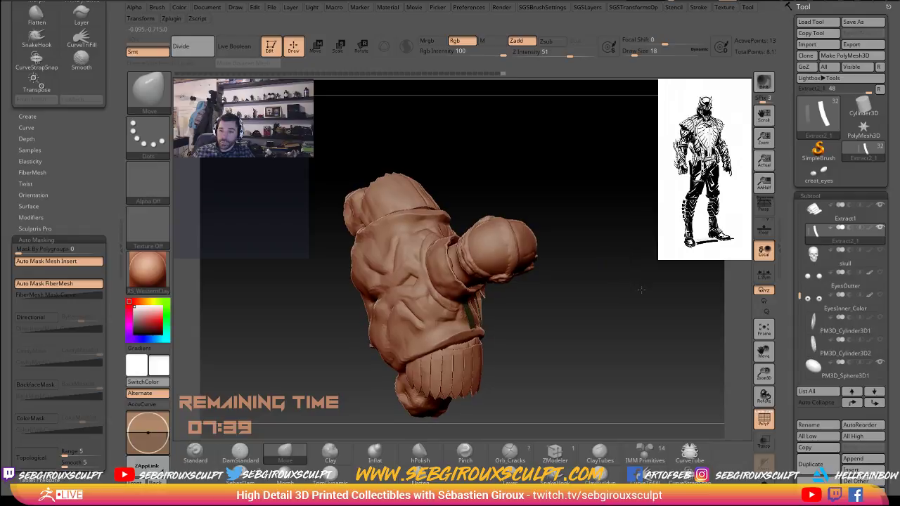
mouse_move(642, 290)
left_mouse_down("alt")
mouse_move(643, 318)
mouse_move(604, 302)
left_mouse_up("alt")
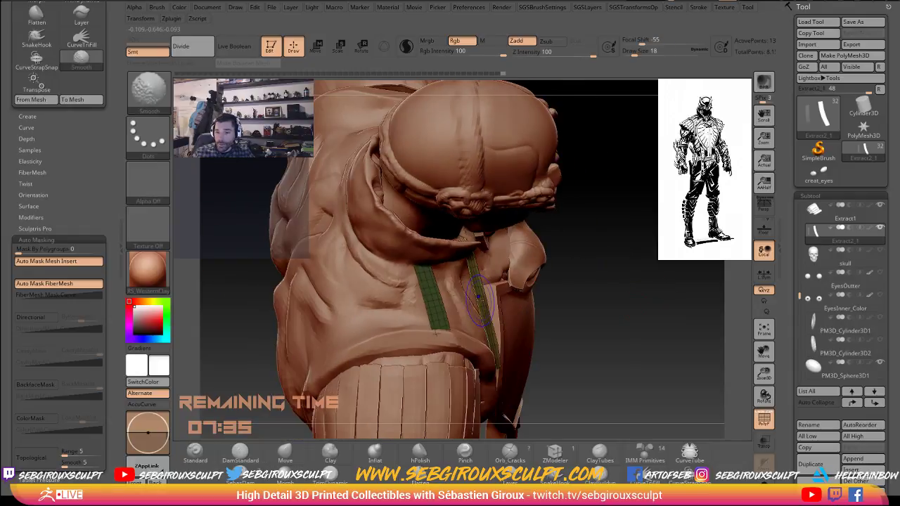
left_click_drag(479, 296, 488, 324, "shift")
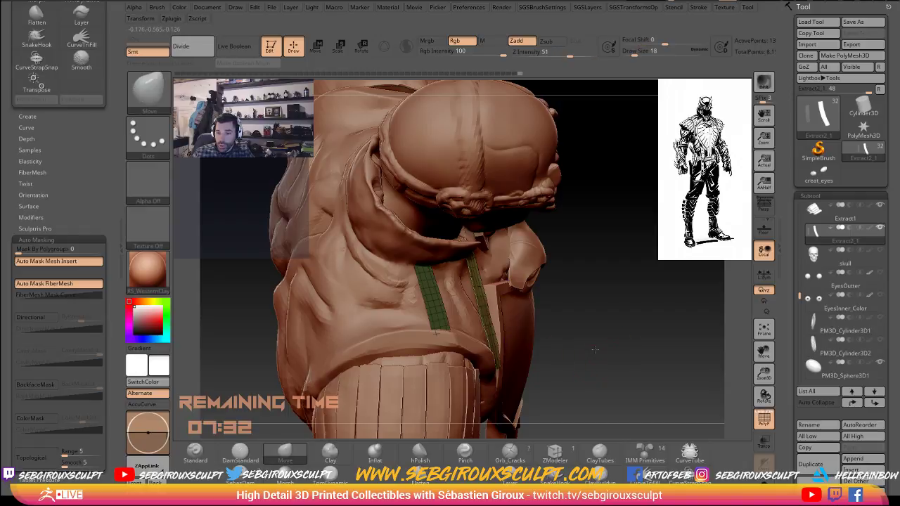
left_click_drag(595, 349, 457, 315)
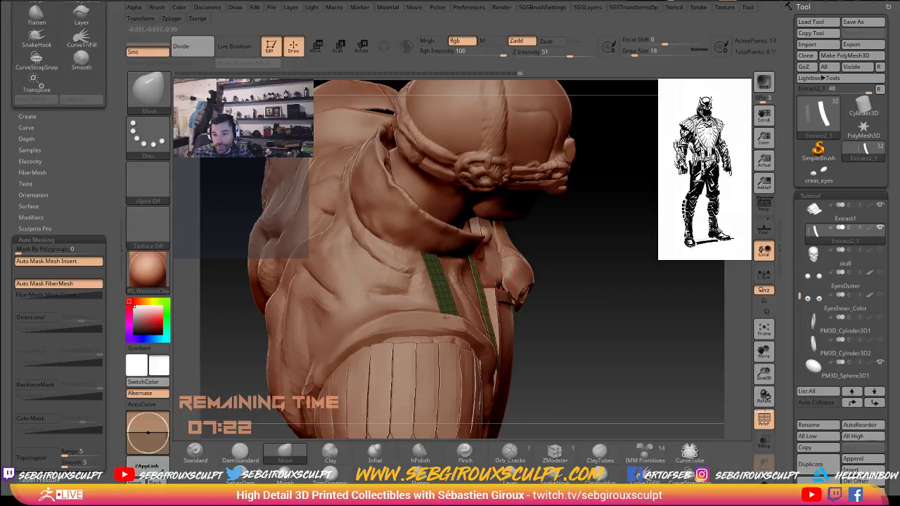
left_click_drag(557, 338, 478, 279)
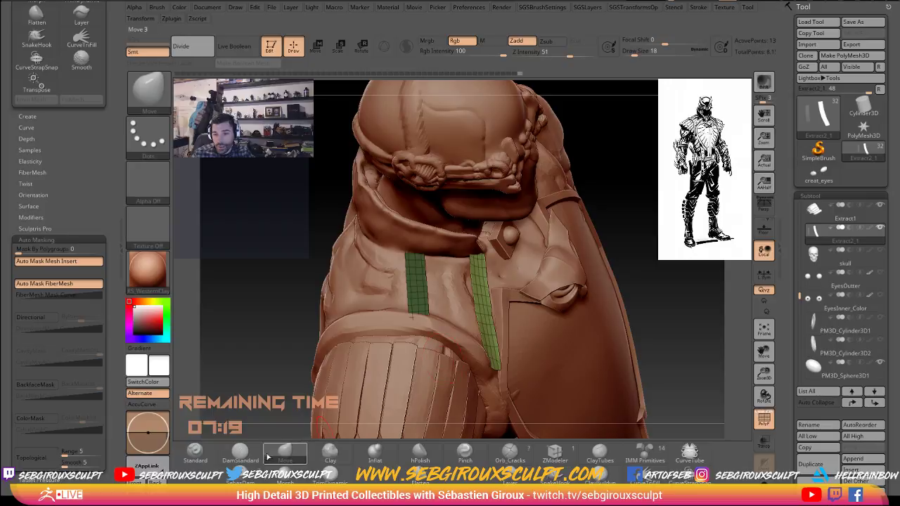
Even out the chest strip's surface with the hPolish brush at draw size 18.
left_click(422, 461)
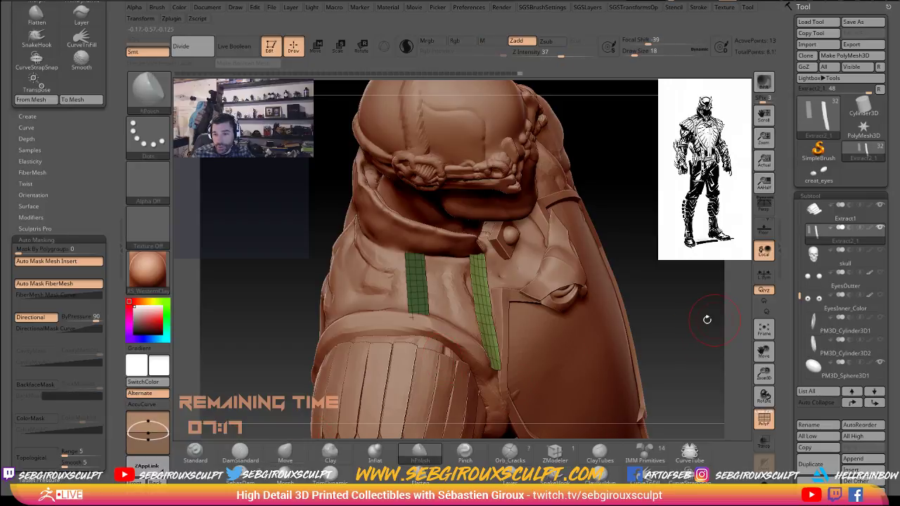
left_click_drag(706, 319, 502, 260)
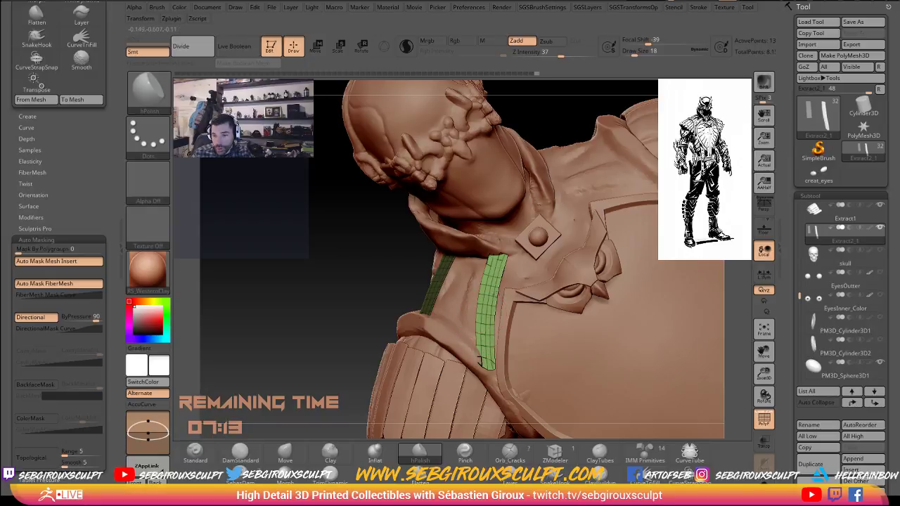
left_click_drag(379, 255, 435, 253)
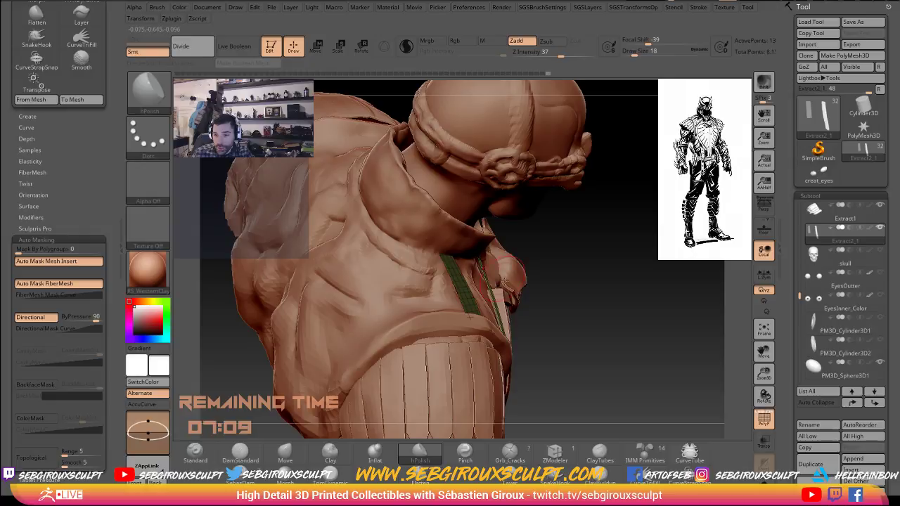
left_click_drag(573, 324, 550, 328)
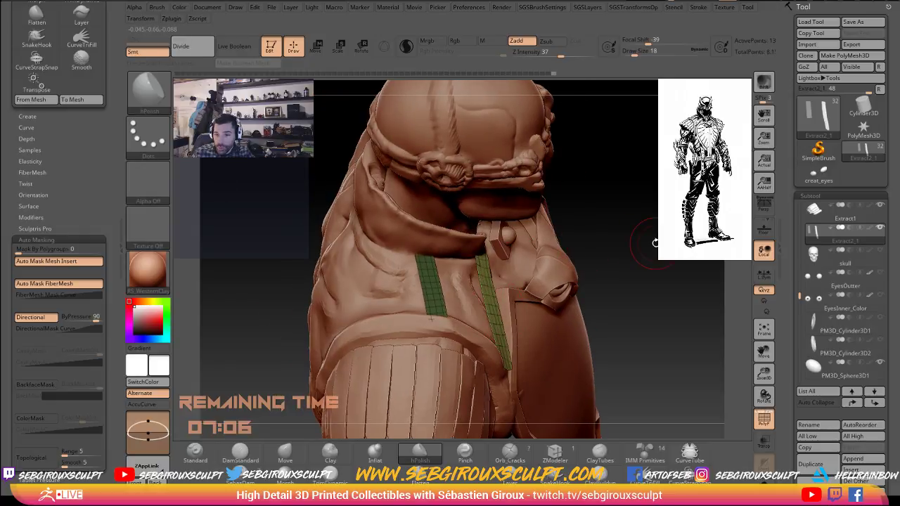
left_click_drag(656, 243, 707, 245)
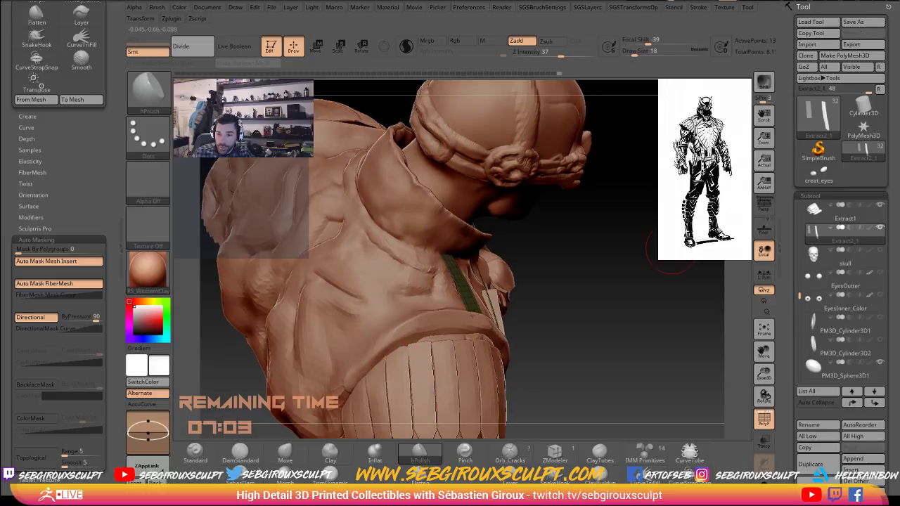
left_click_drag(653, 255, 534, 281)
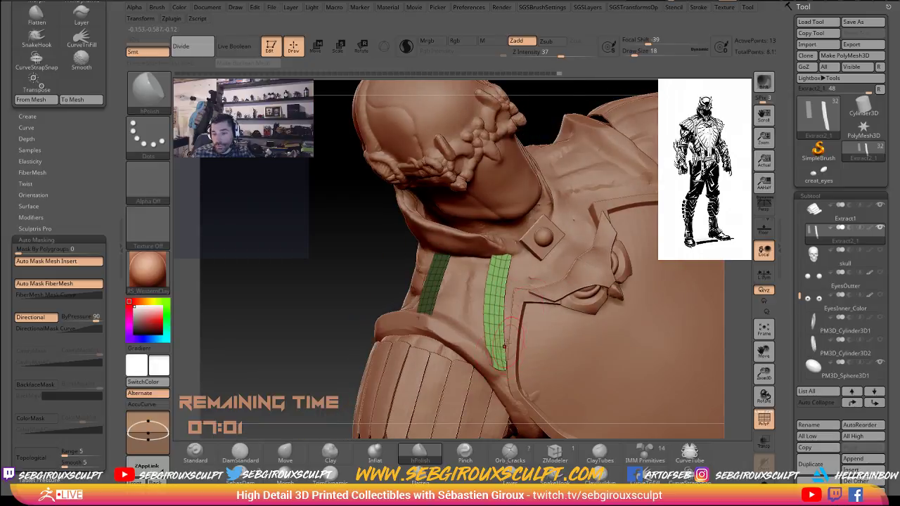
Try to thicken the chest strip with Panel Loops at thickness 0.00282 and elevation -100, and undo it.
key("3")
key("2")
key("3")
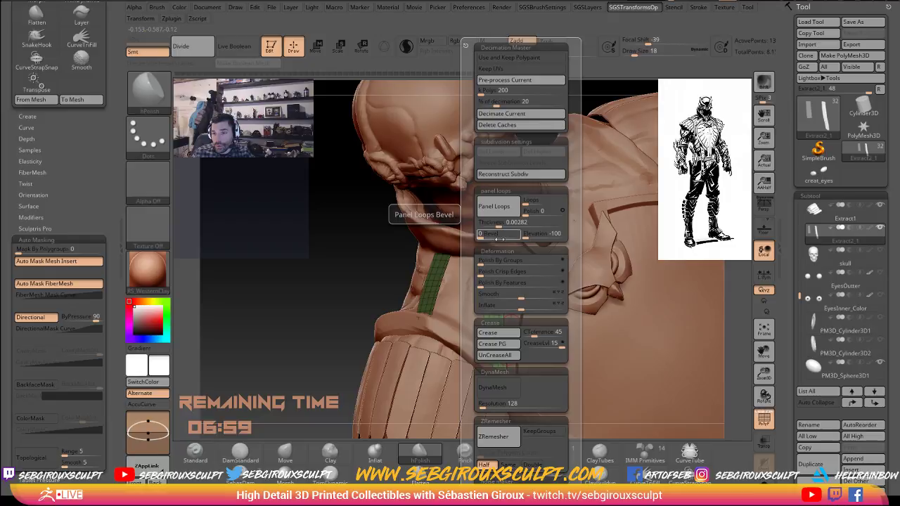
key("2")
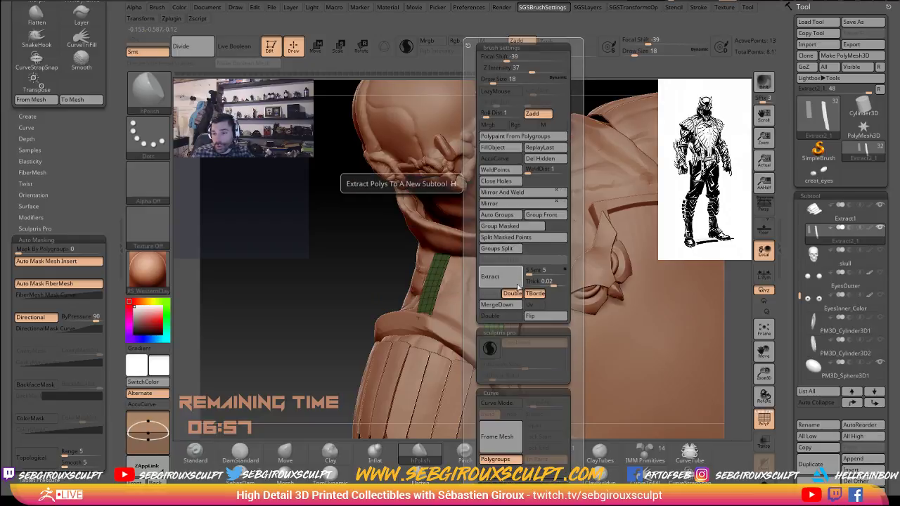
key("shift+t")
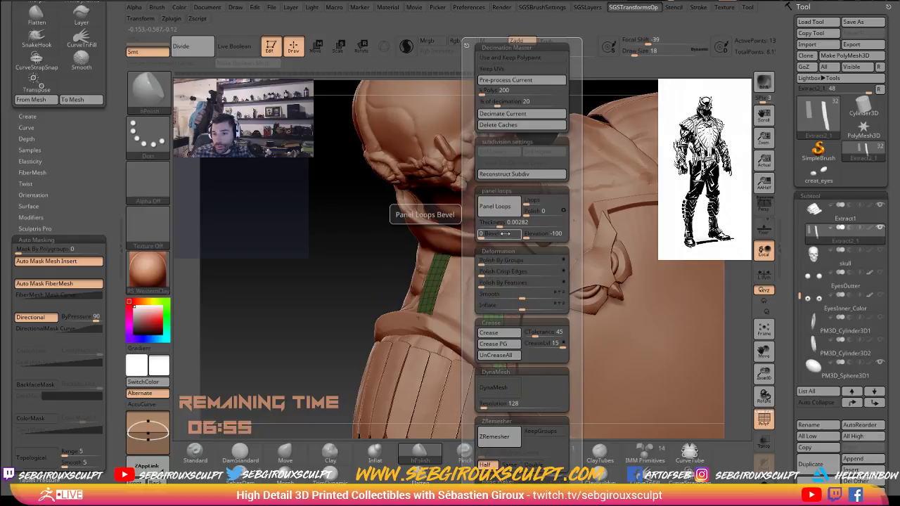
left_click(497, 208)
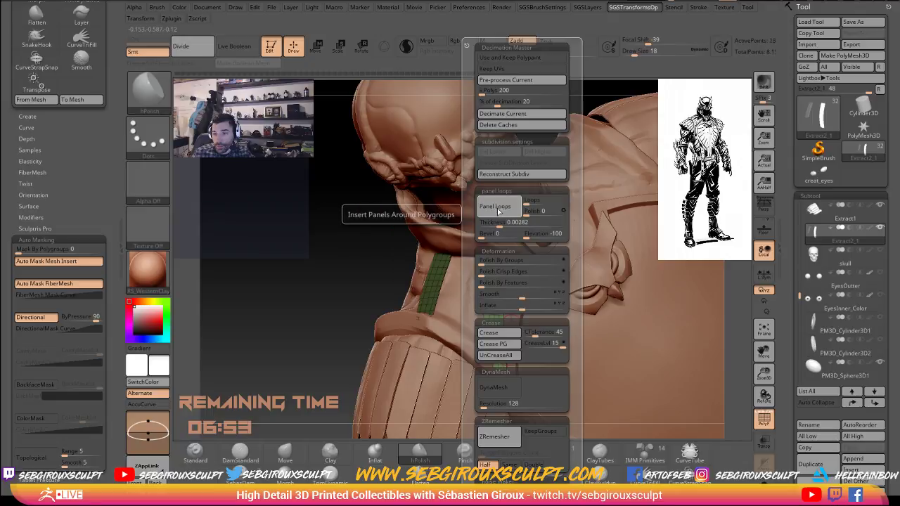
mouse_move(406, 234)
left_mouse_down()
mouse_move(353, 247)
mouse_move(360, 244)
left_mouse_up()
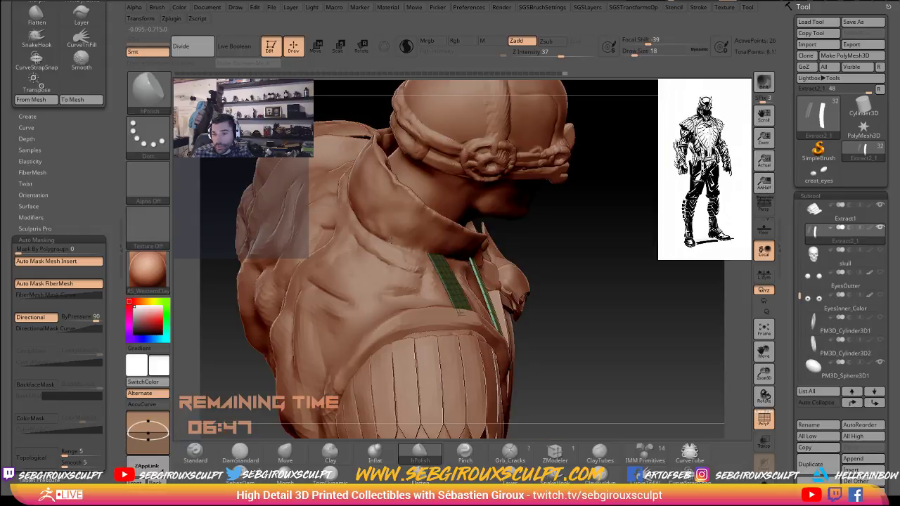
right_click_drag(461, 313, 485, 304)
key("ctrl+z")
Thicken the chest strip with Panel Loops at thickness 0.00517, bevel 0 and elevation -100.
key("2")
key("2")
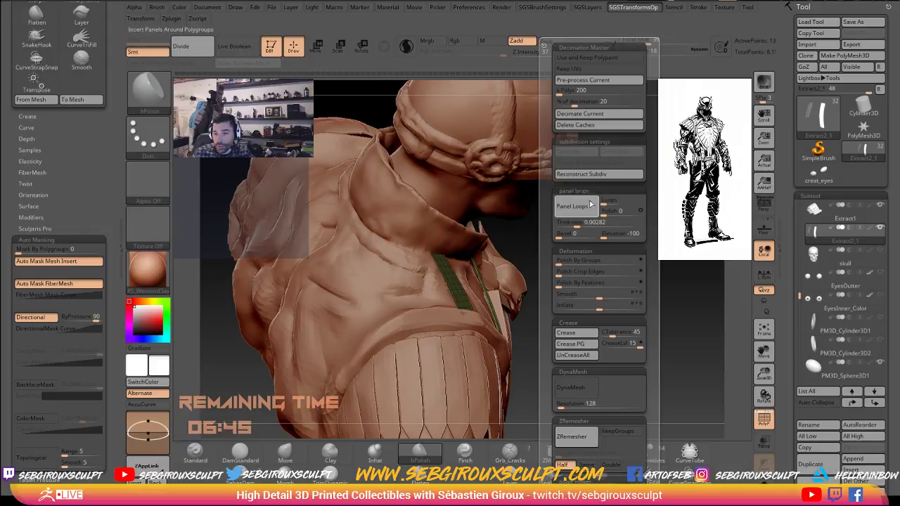
left_click(577, 223)
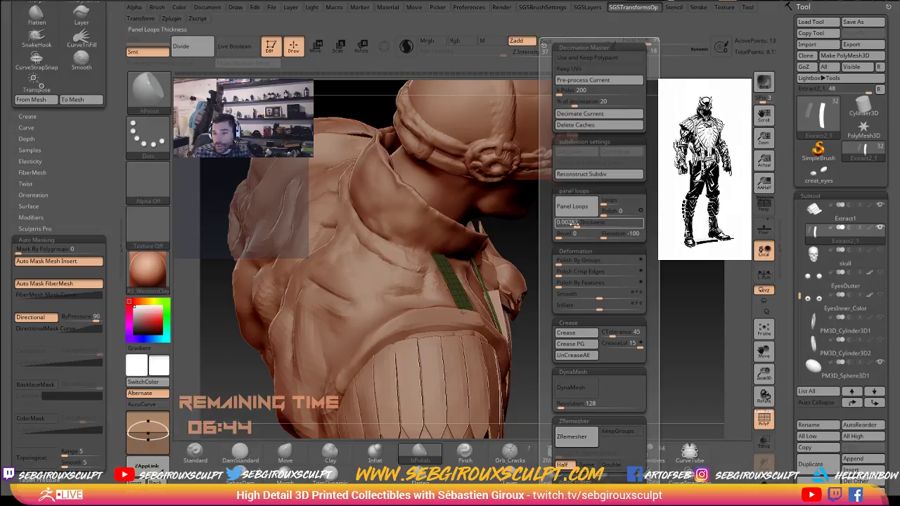
left_click(585, 213)
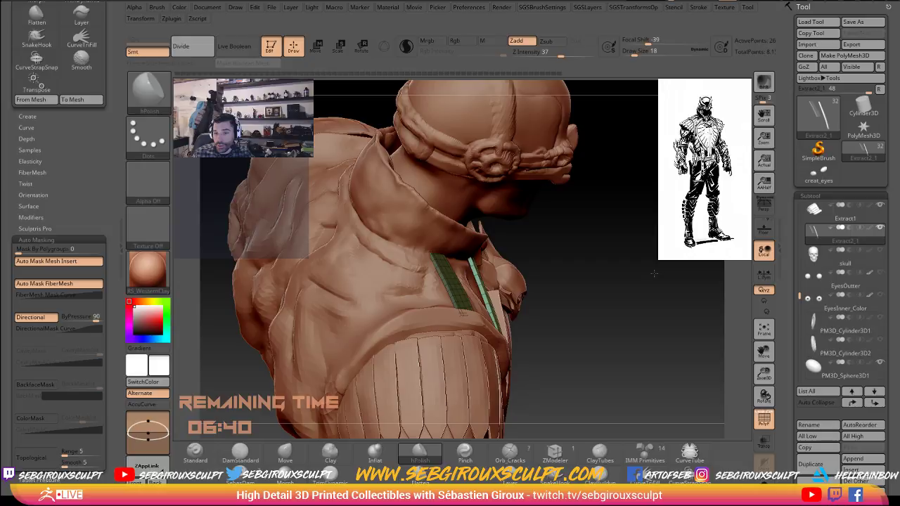
Fit the thickened strip to the chest with the Move brush at draw size 80, and refine its collar end at draw size 14.
mouse_move(654, 274)
left_mouse_down()
mouse_move(555, 239)
mouse_move(538, 242)
mouse_move(545, 269)
left_mouse_up()
key("b")
key("m")
key("v")
key("space")
left_click_drag(476, 247, 489, 238)
left_click_drag(537, 266, 538, 264)
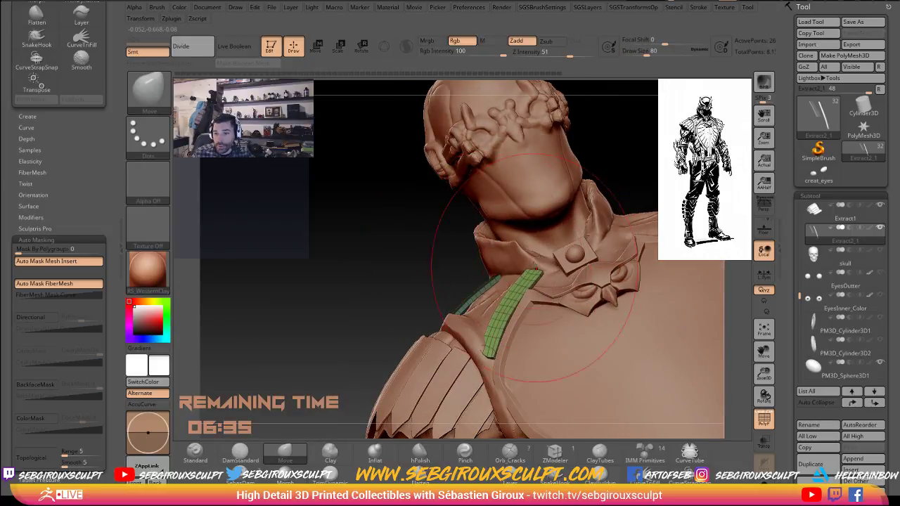
left_click_drag(415, 253, 703, 284)
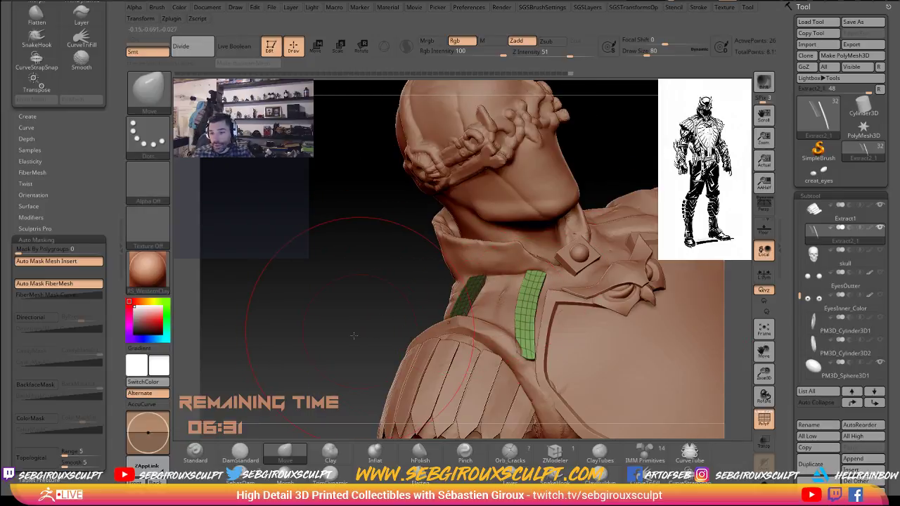
mouse_move(354, 337)
left_mouse_down()
mouse_move(372, 358)
mouse_move(492, 281)
left_mouse_up()
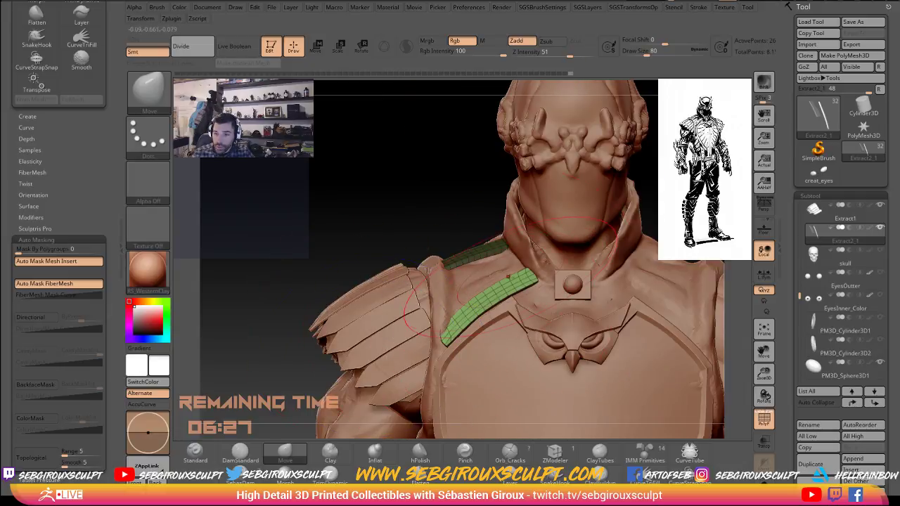
key("space")
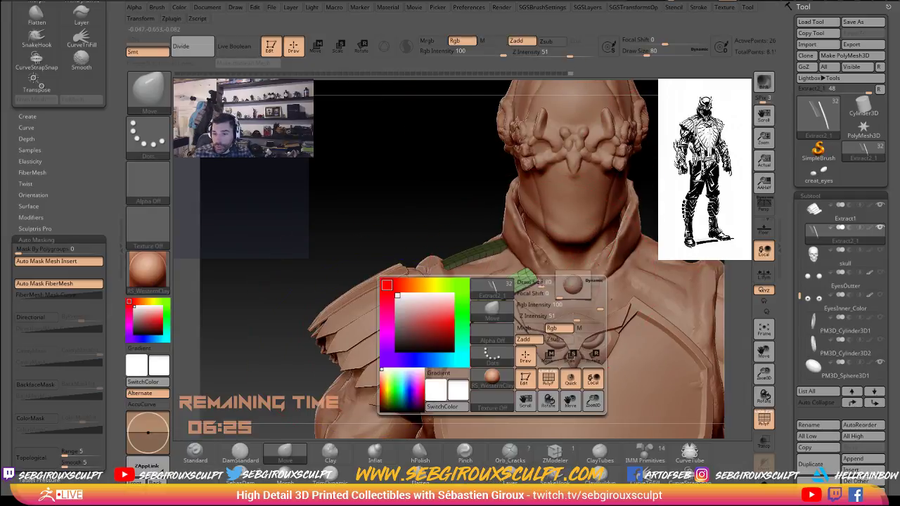
left_click_drag(573, 283, 528, 282)
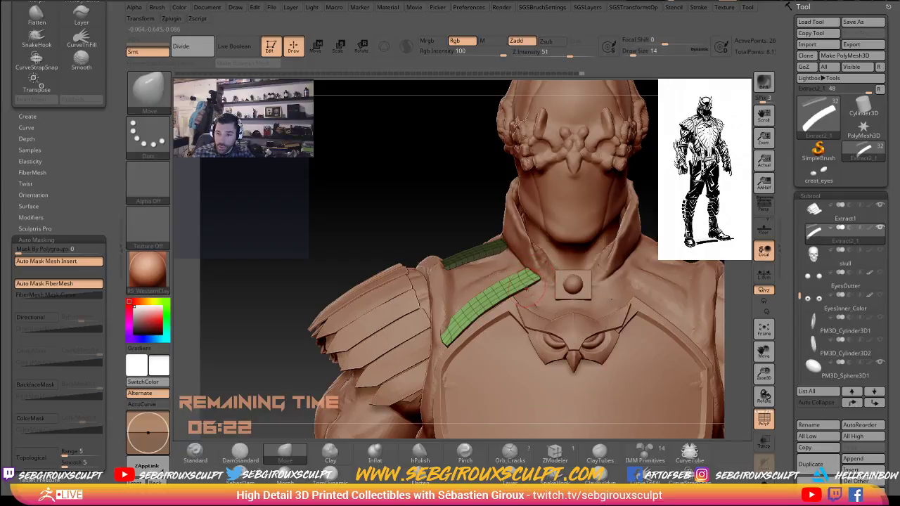
Crease the chest strip's edges along its polygroups.
key("2")
key("1")
key("2")
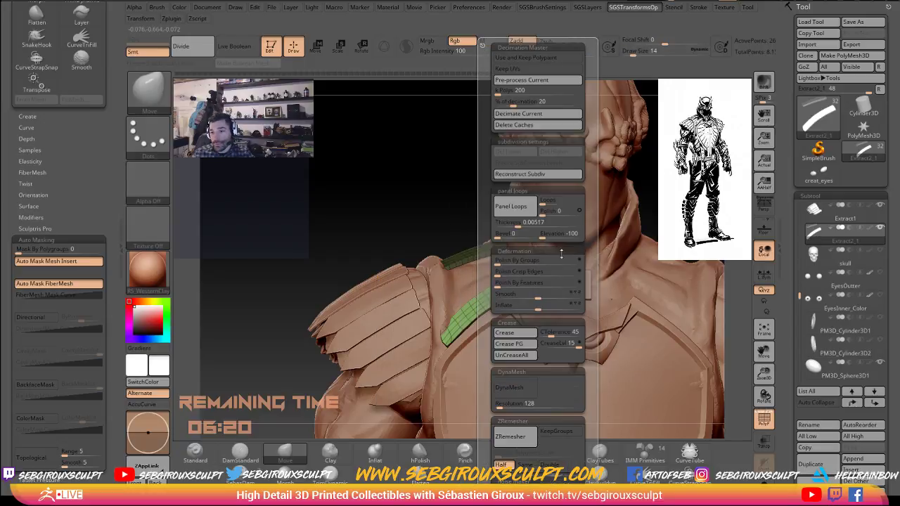
left_click(529, 344)
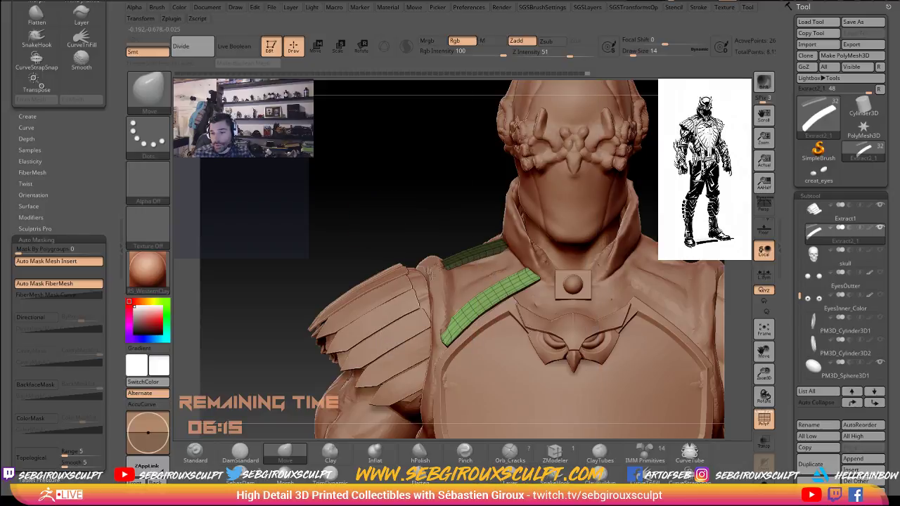
Set the crease level to 3 and crease the chest and shoulder strips' edges along their polygroups.
left_click_drag(431, 275, 496, 293, "alt")
key("2")
left_click(519, 345)
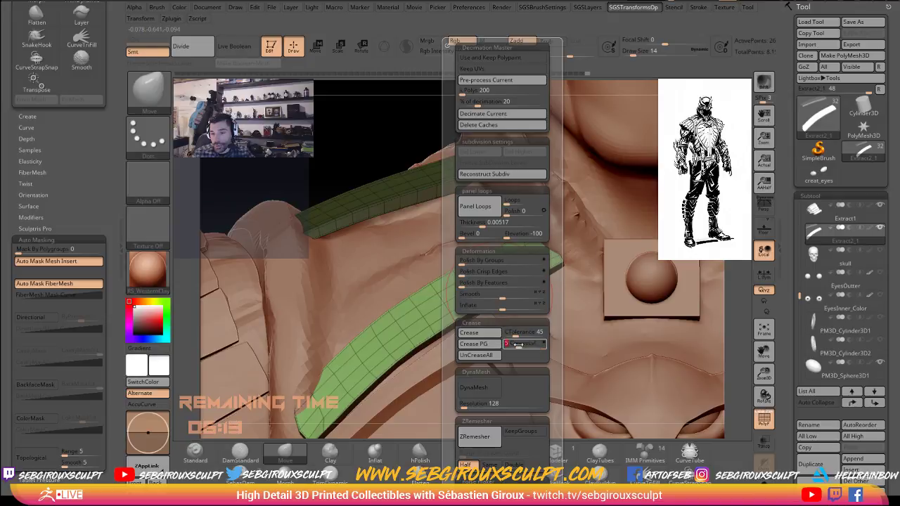
type("2")
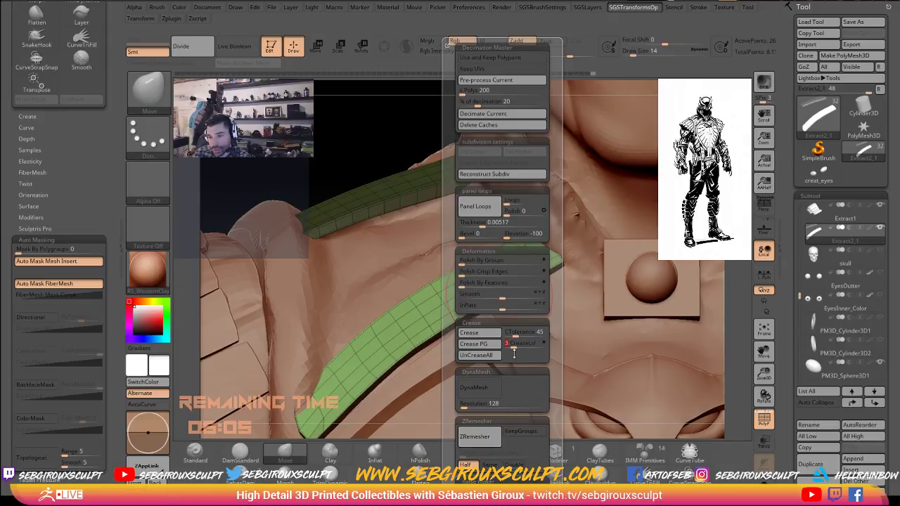
left_click(471, 345)
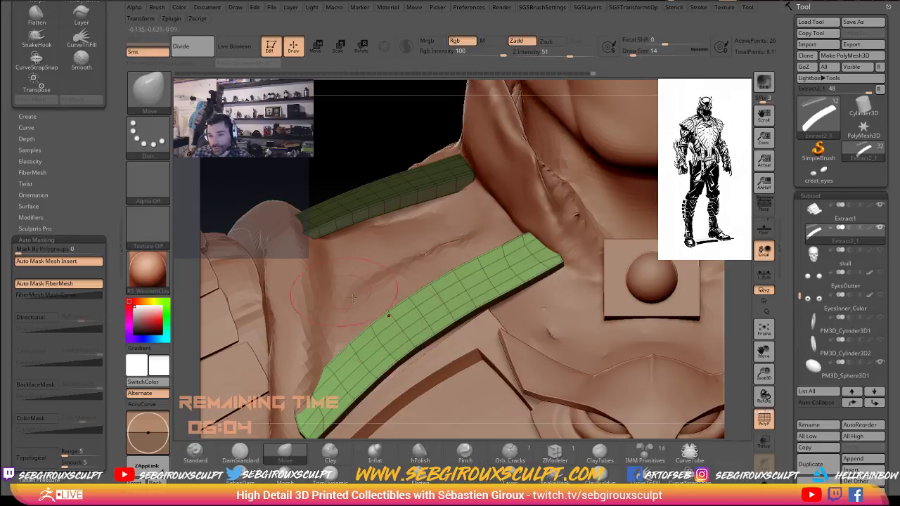
Try subdividing the creased strips three times, check their edges with the wireframe hidden, and undo the subdivision.
key("ctrl")
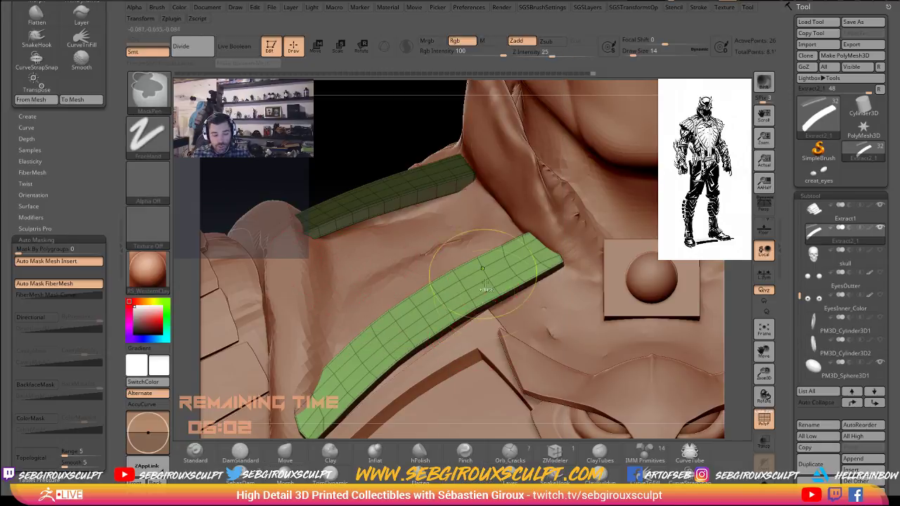
key("ctrl+z")
left_click_drag(330, 121, 316, 161, "ctrl")
key("ctrl+d")
key("ctrl+d")
key("ctrl+d")
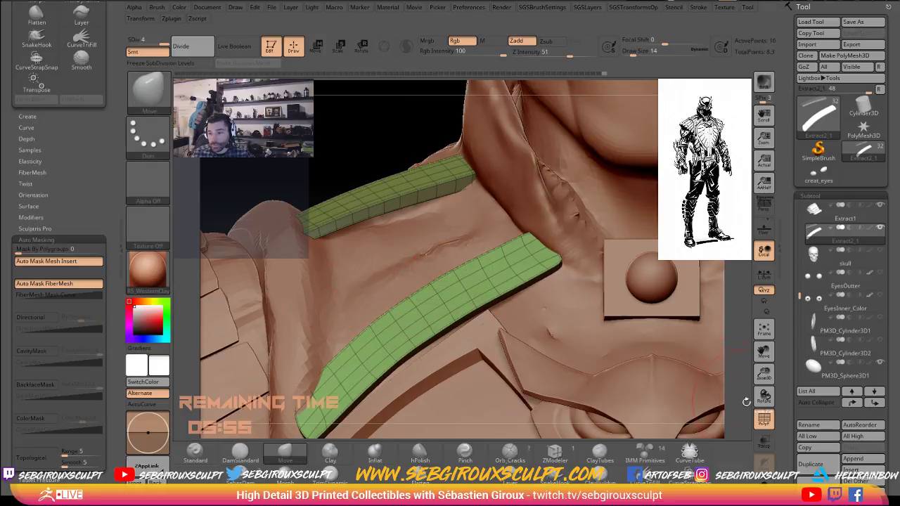
left_click(765, 420)
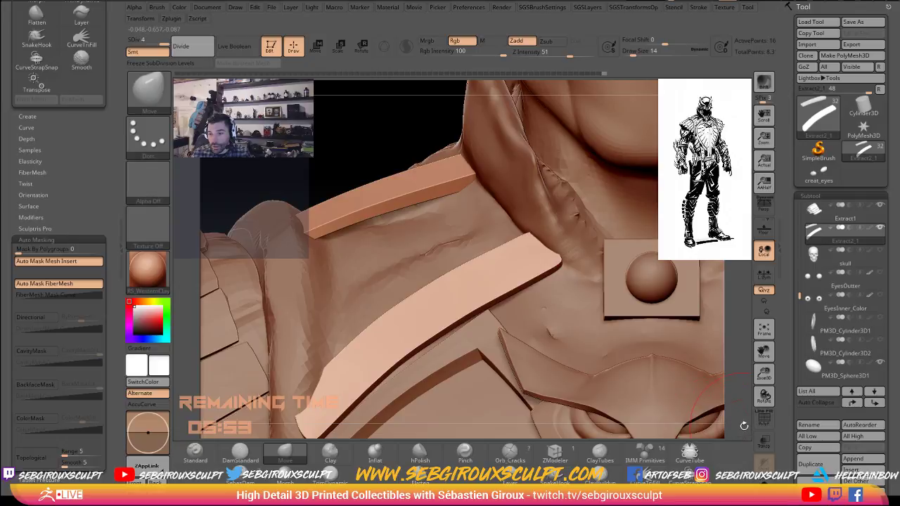
left_click_drag(744, 426, 729, 402)
key("shift+d")
key("shift+d")
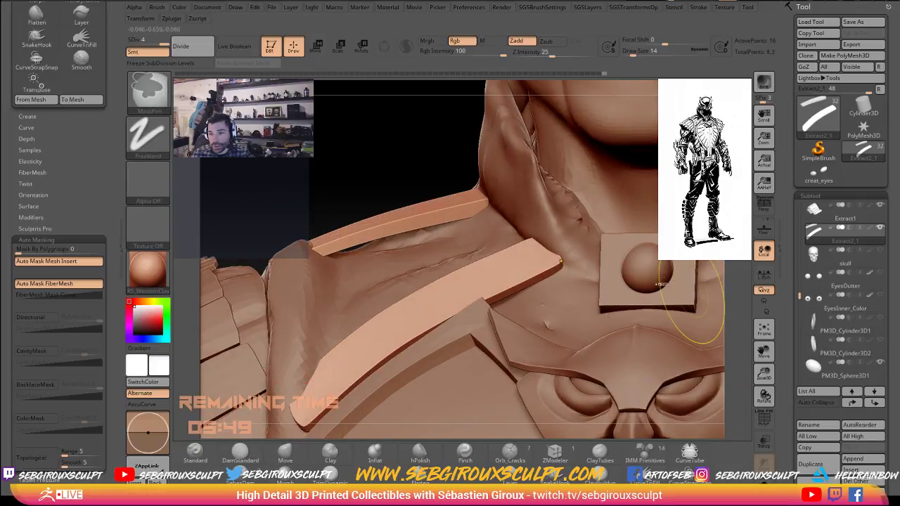
key("ctrl+z")
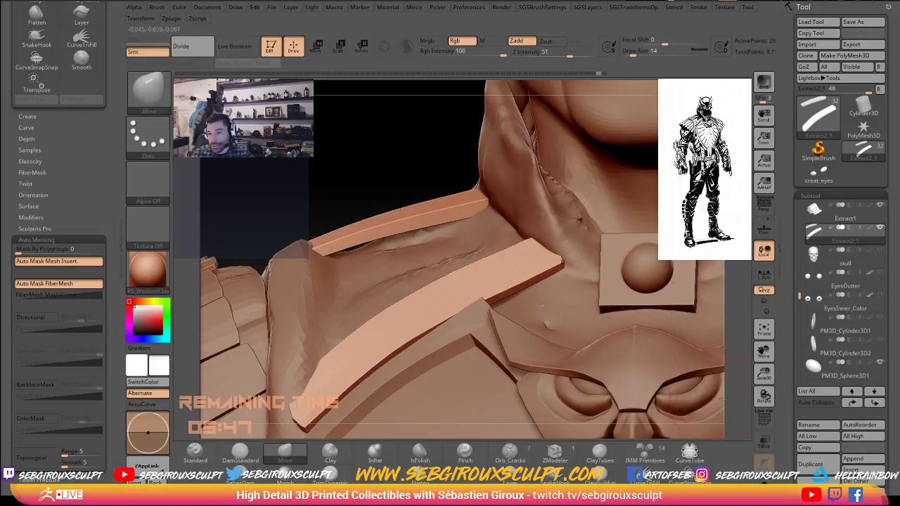
key("ctrl+z")
Isolate the strip subtool with its polygroup wireframe shown and inspect the collar end.
left_click(765, 420)
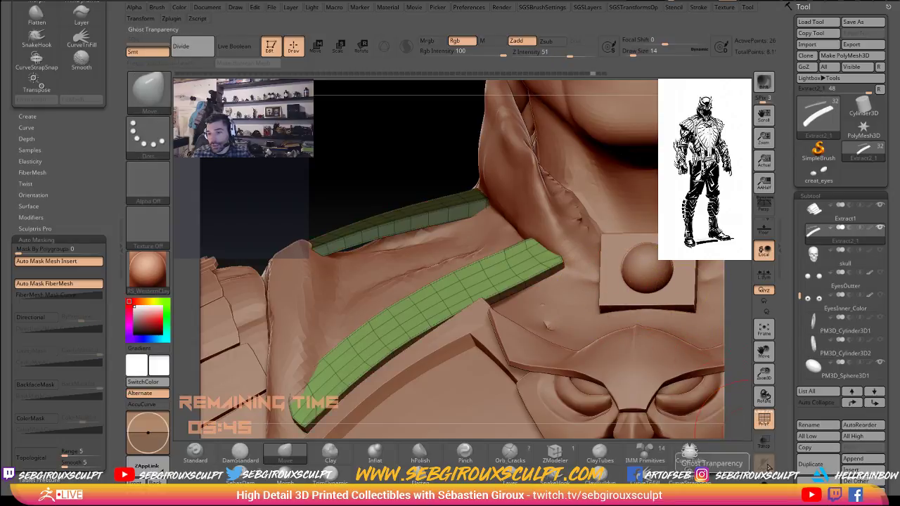
left_click(764, 464)
mouse_move(661, 336)
left_mouse_down()
mouse_move(641, 347)
mouse_move(657, 299)
mouse_move(633, 225)
mouse_move(588, 144)
mouse_move(629, 131)
mouse_move(654, 223)
mouse_move(659, 283)
mouse_move(642, 356)
mouse_move(563, 263)
left_mouse_up()
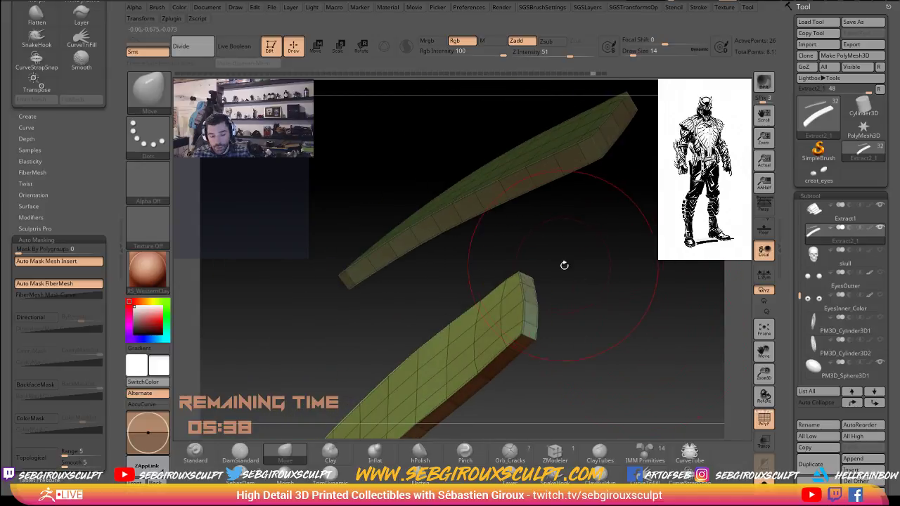
Set the ZModeler edge action to Crease with the Edge target and examine the polygroups around the strips' ends.
key("b")
key("z")
key("m")
mouse_move(644, 307)
left_mouse_down("ctrl")
mouse_move(661, 343)
mouse_move(651, 308)
left_mouse_up("ctrl")
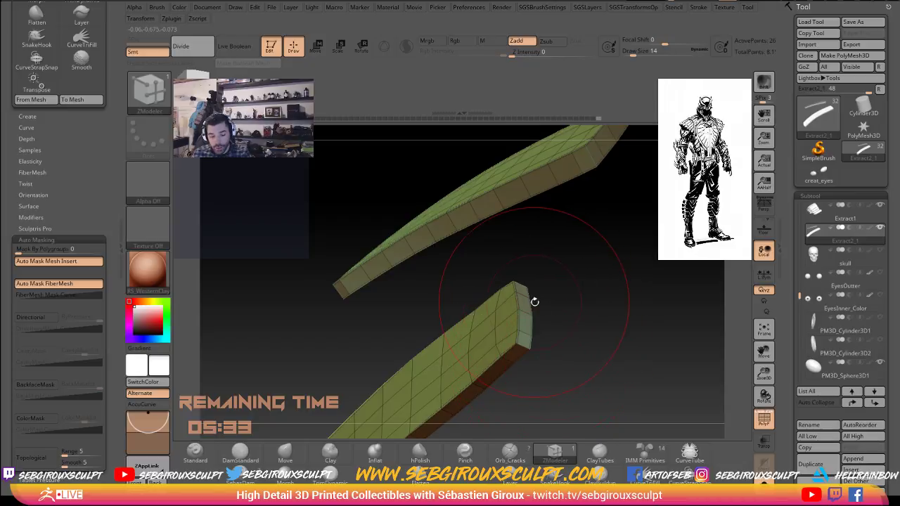
key("space")
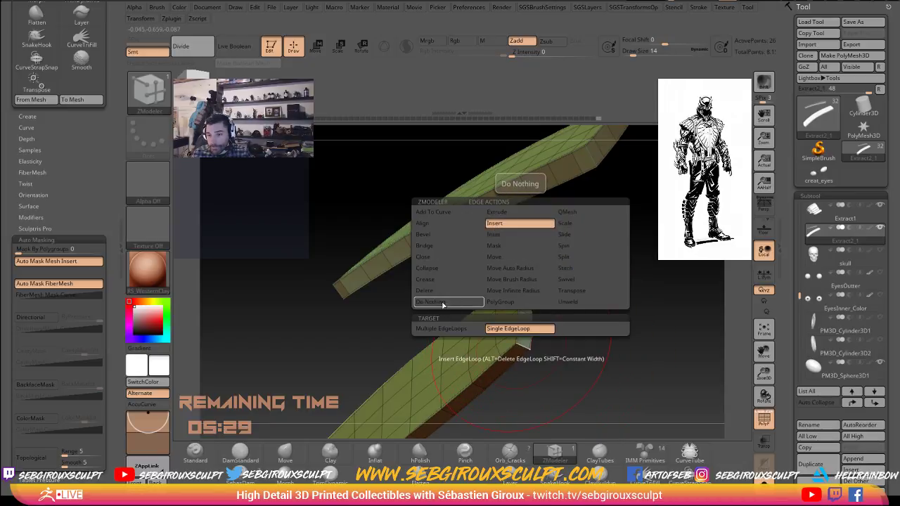
left_click(500, 302)
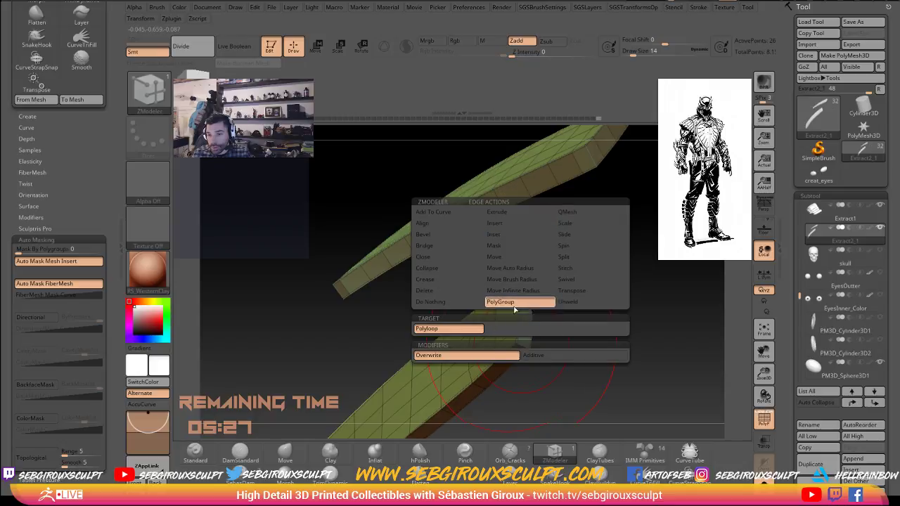
left_click(430, 280)
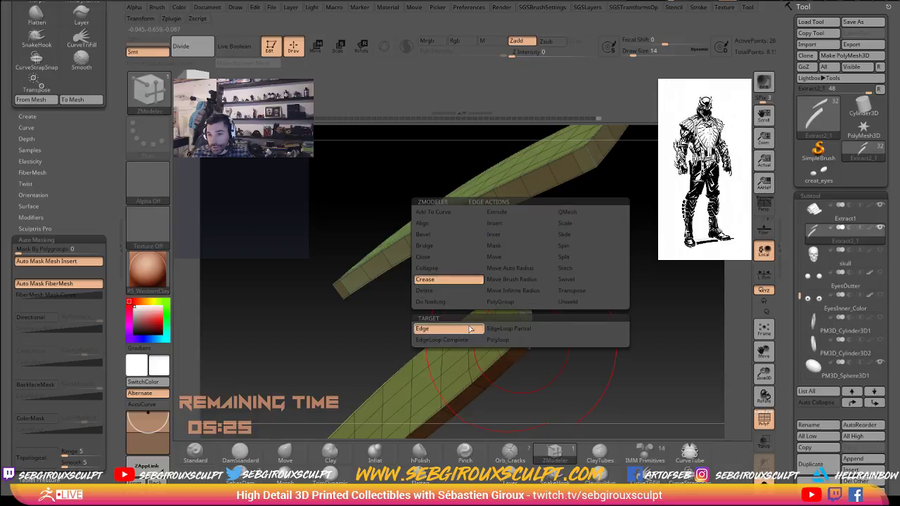
left_click_drag(556, 344, 361, 243)
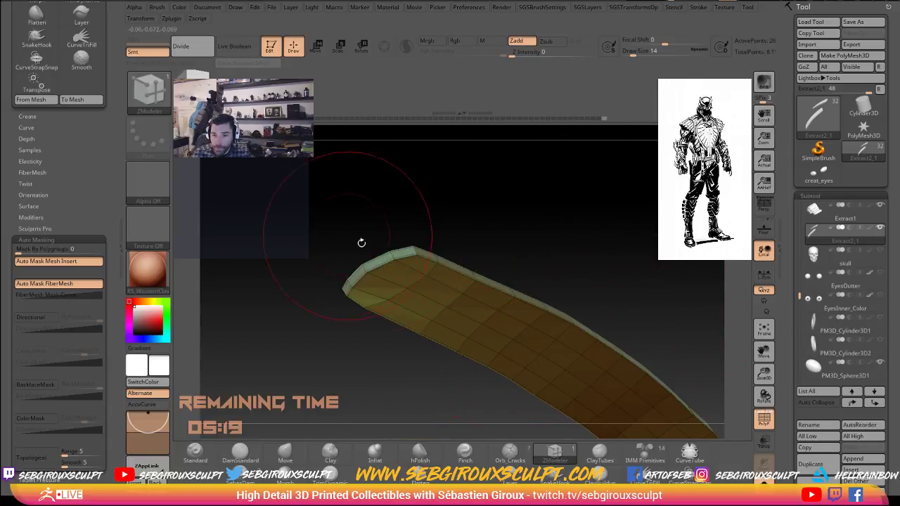
left_click_drag(452, 227, 394, 269)
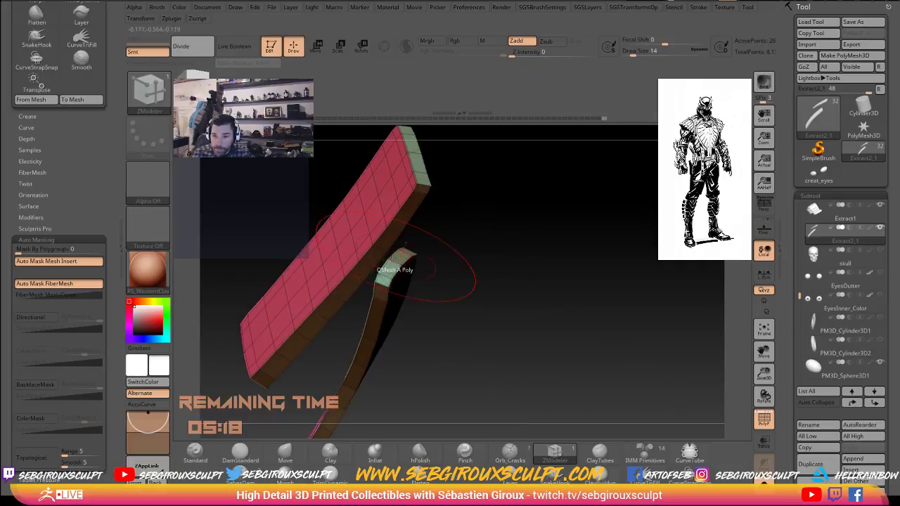
left_click_drag(485, 225, 482, 185)
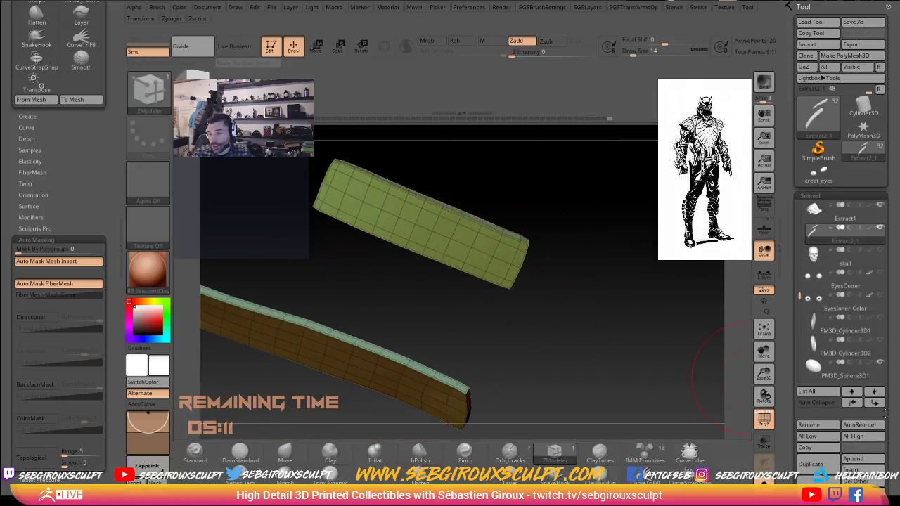
Regroup the strips' faces into polygroups by normals with a maximum angle of 25.
scroll(889, 373, "down", 10)
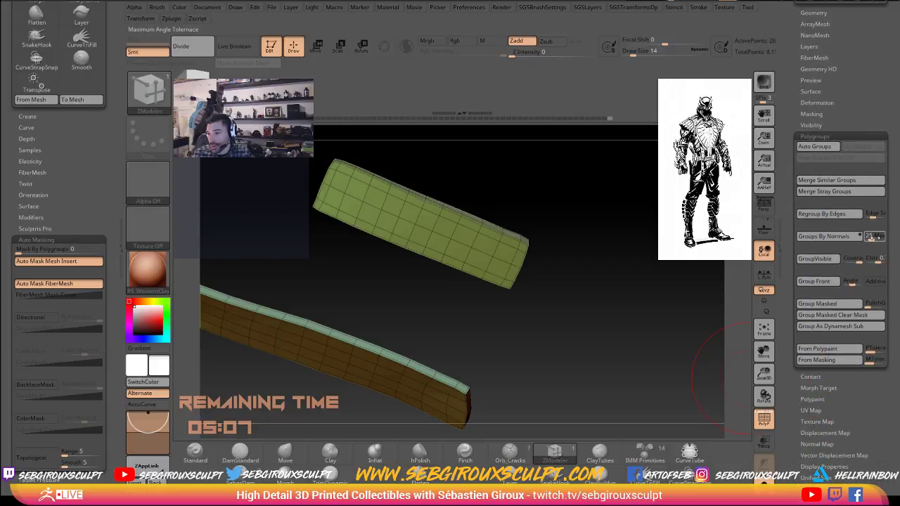
left_click(871, 237)
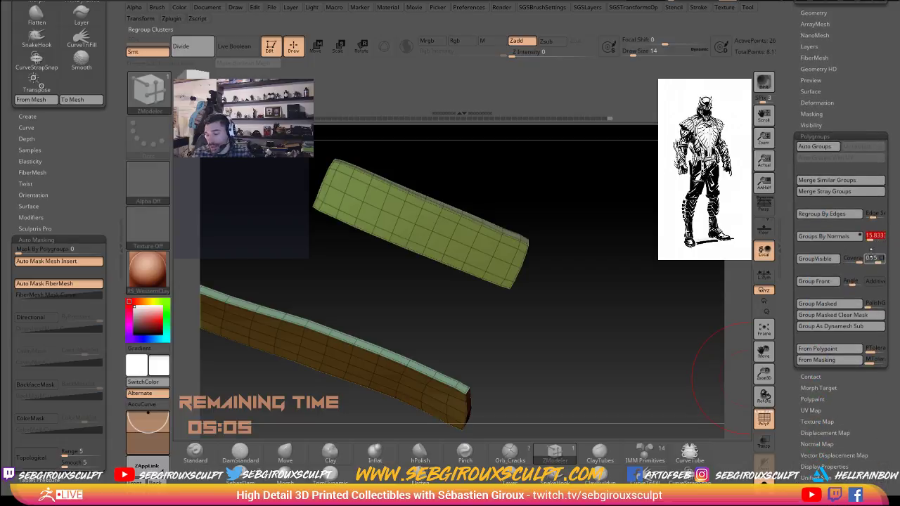
key("Return")
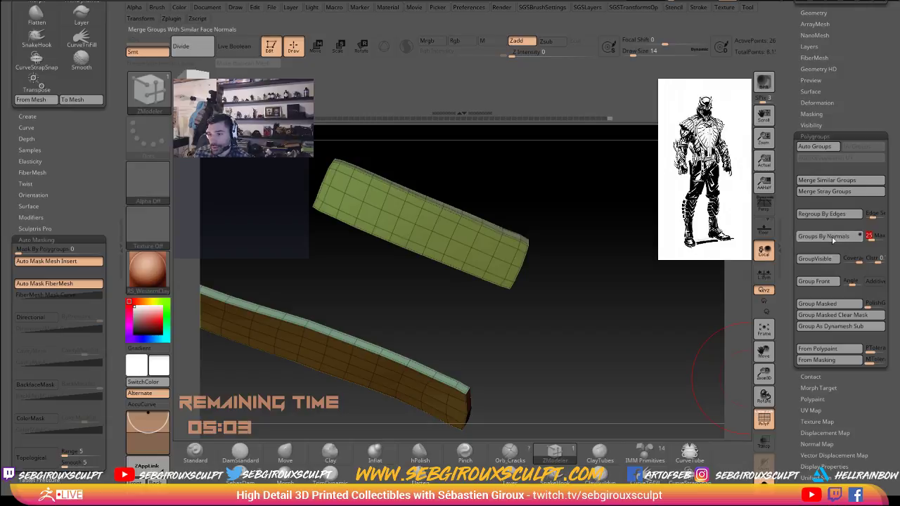
left_click(823, 236)
left_click_drag(646, 300, 471, 321)
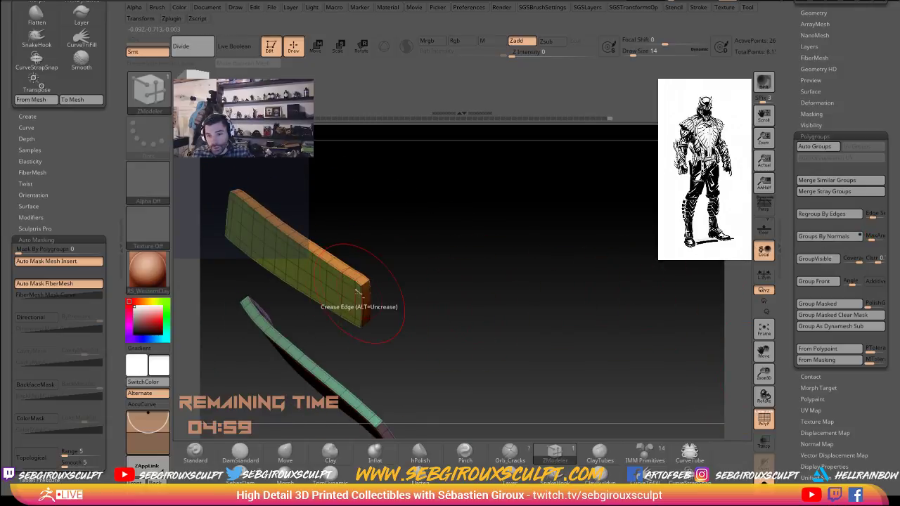
left_click_drag(427, 292, 518, 252)
Crease the strips' edges along the new polygroups, subdivide them to level 4 and hide the wireframe.
key("1")
key("3")
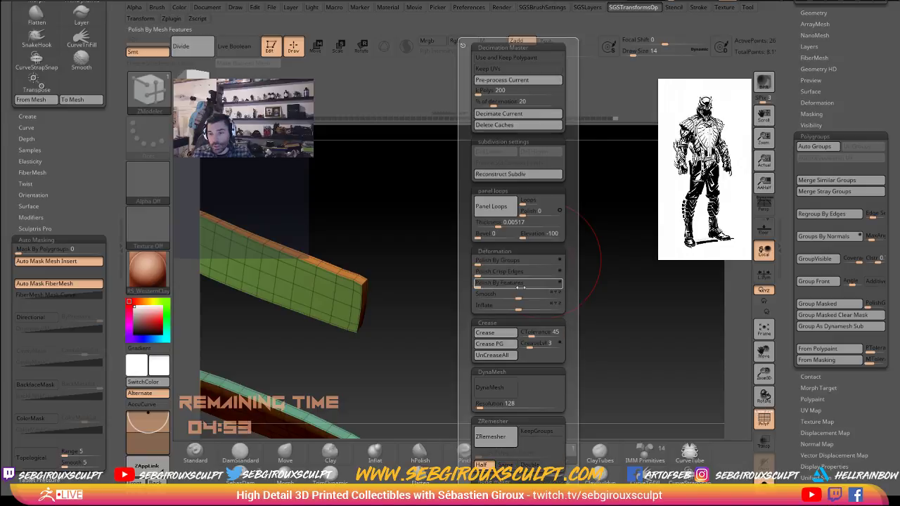
left_click(495, 344)
mouse_move(426, 327)
left_mouse_down()
mouse_move(443, 298)
mouse_move(506, 282)
mouse_move(466, 283)
mouse_move(526, 258)
mouse_move(531, 305)
left_mouse_up()
key("ctrl")
key("shift+f")
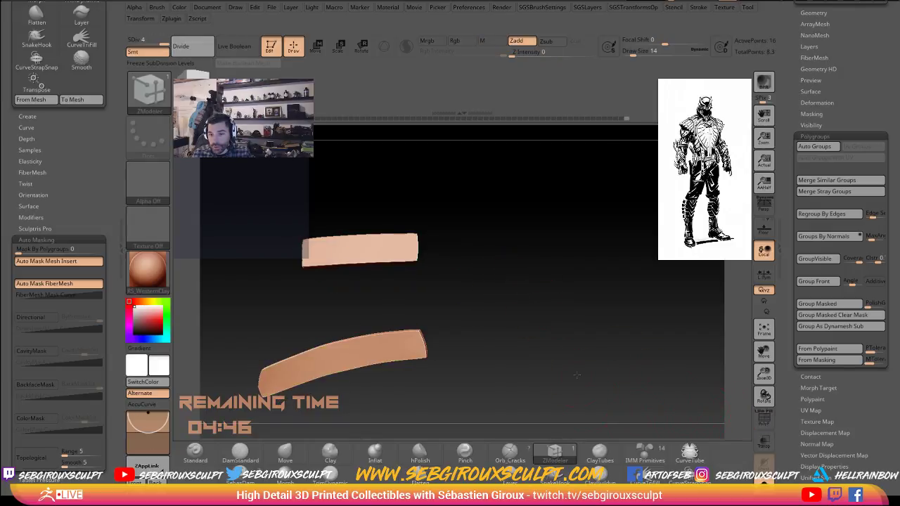
Check the subdivided strips, end the isolation and view them on the whole bust from the front.
left_click_drag(576, 375, 637, 399)
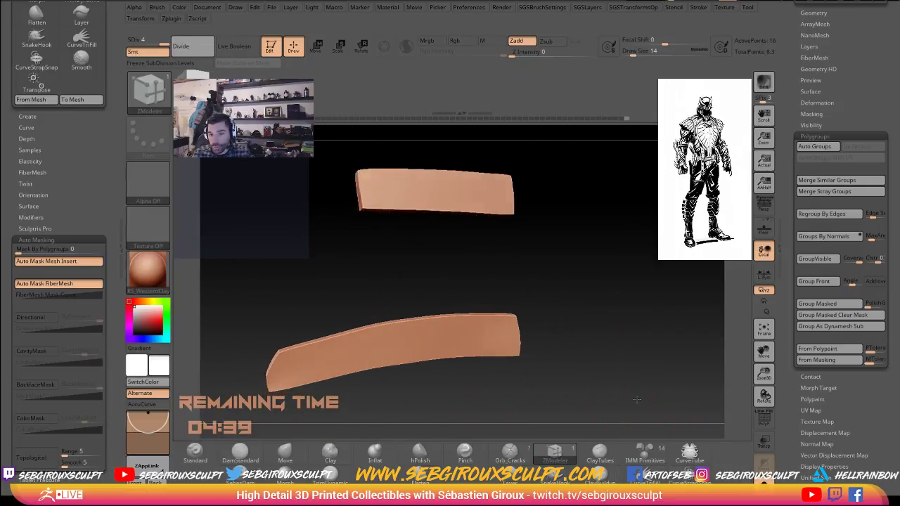
left_click(576, 389, "ctrl+shift")
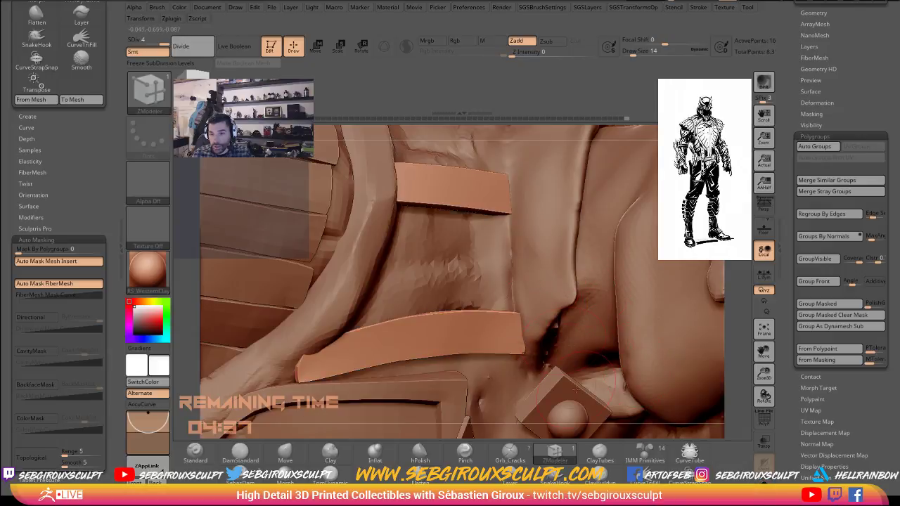
left_click_drag(535, 433, 436, 351, "alt")
left_click_drag(676, 296, 522, 275, "shift")
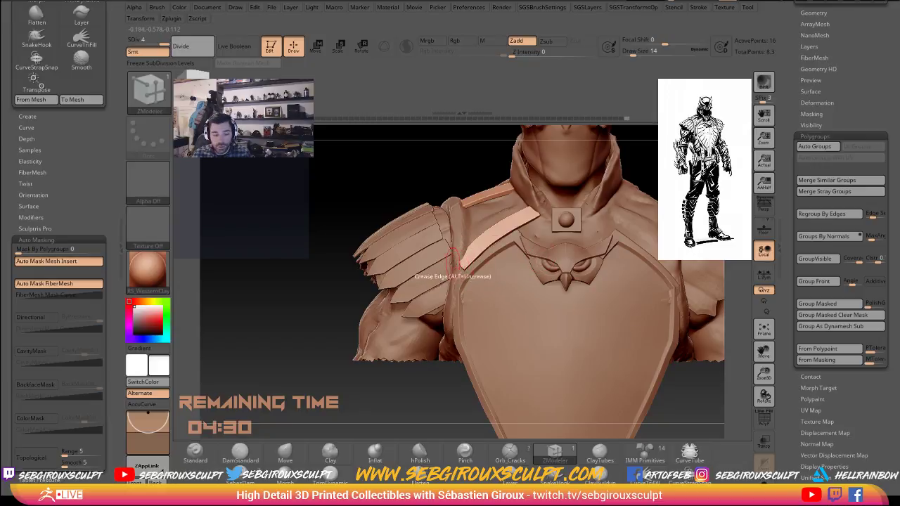
Adjust the chest strip's fit with the Move brush at subdivision level 1, using draw sizes 44 and 27, and quick-save the project.
key("b")
key("m")
key("v")
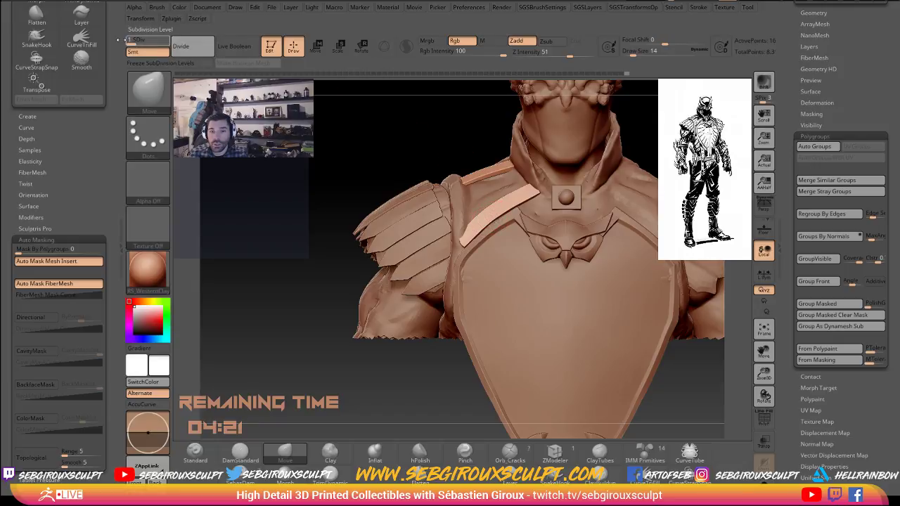
key("space")
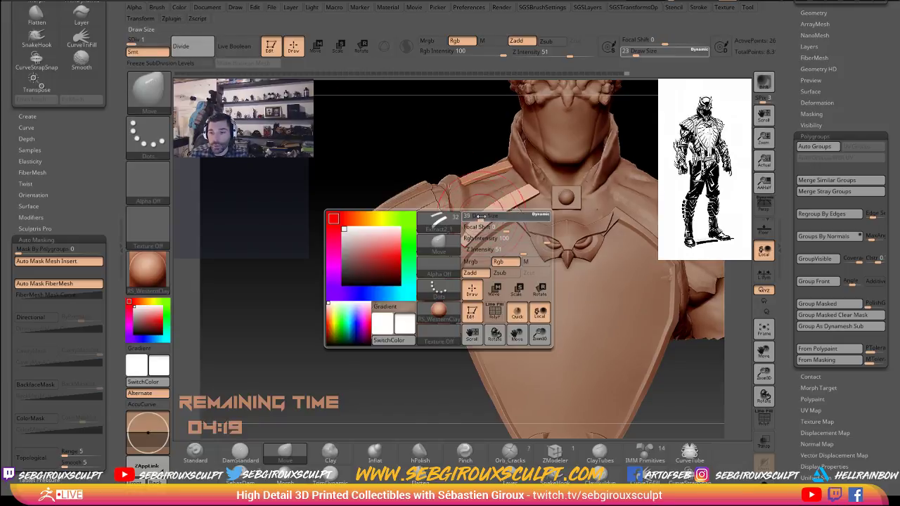
left_click_drag(481, 217, 483, 217)
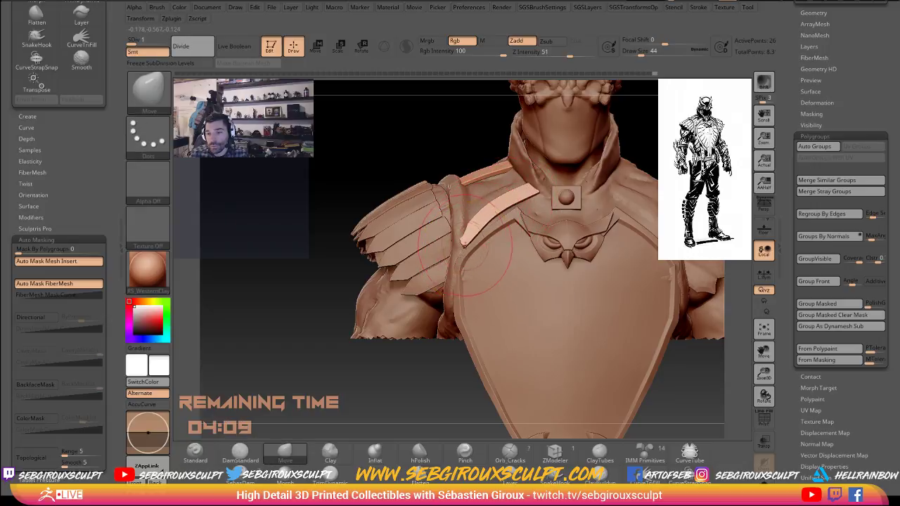
key("s")
left_click_drag(462, 247, 447, 247)
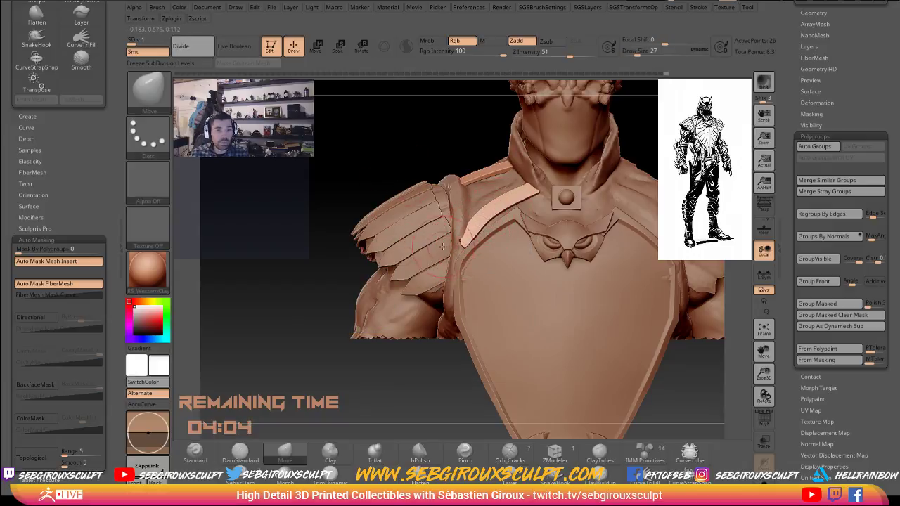
left_click_drag(307, 383, 347, 350)
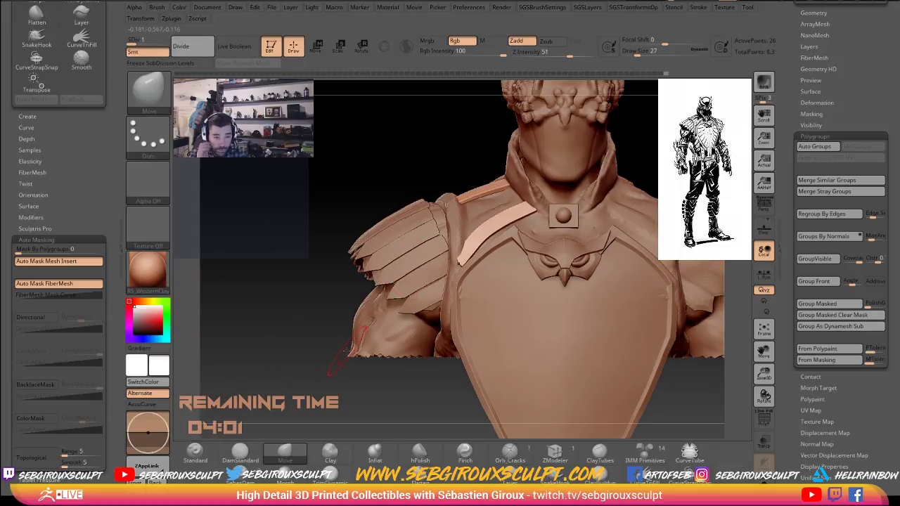
key("ctrl+s")
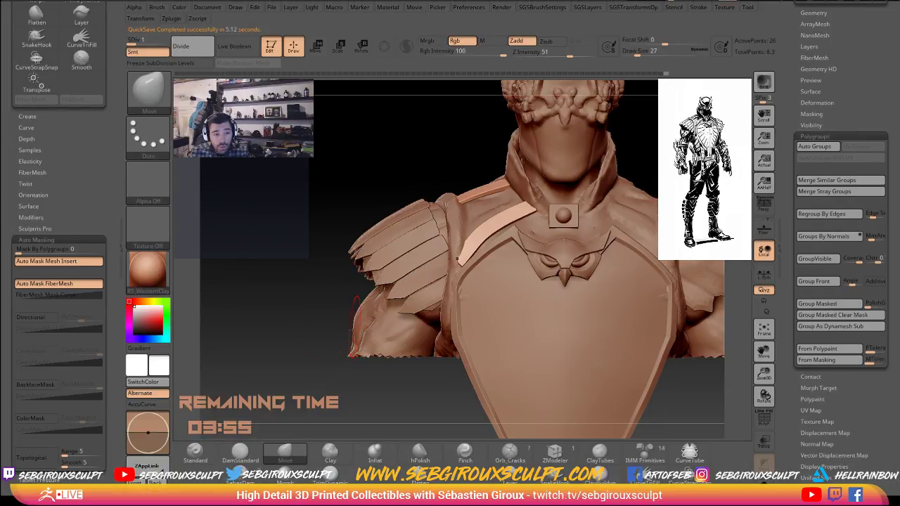
Switch to the Extract2 body subtool and smooth the shoulder surface between the two strips at draw size 27.
left_click_drag(303, 296, 335, 239, "alt")
left_click_drag(368, 162, 342, 180, "alt")
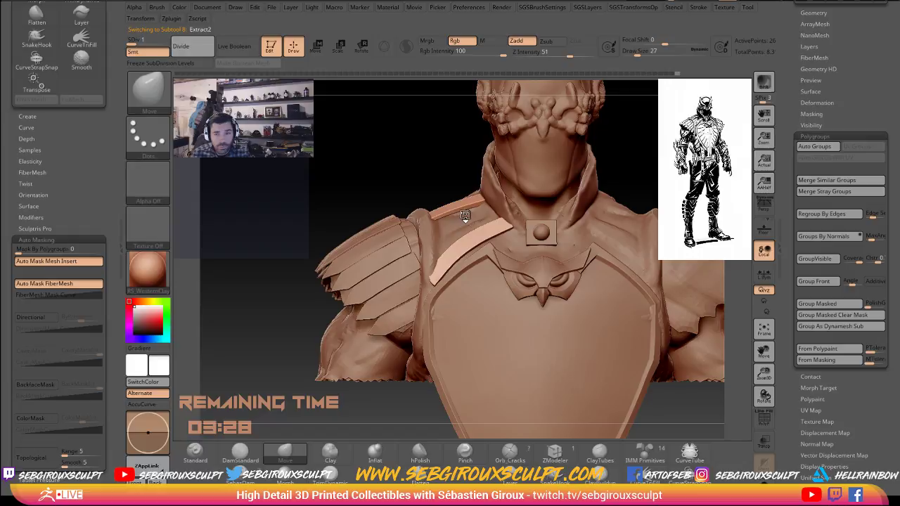
left_click(461, 216, "alt")
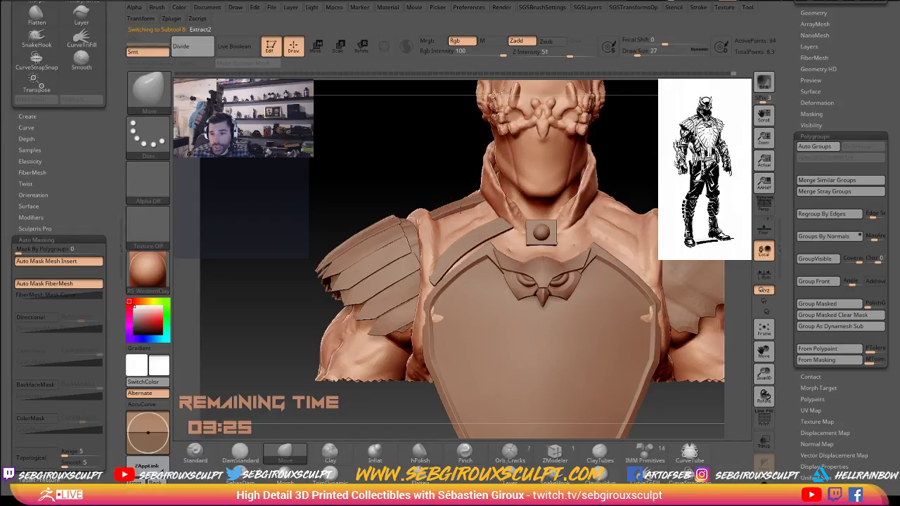
key("shift")
left_click_drag(465, 211, 473, 208, "shift")
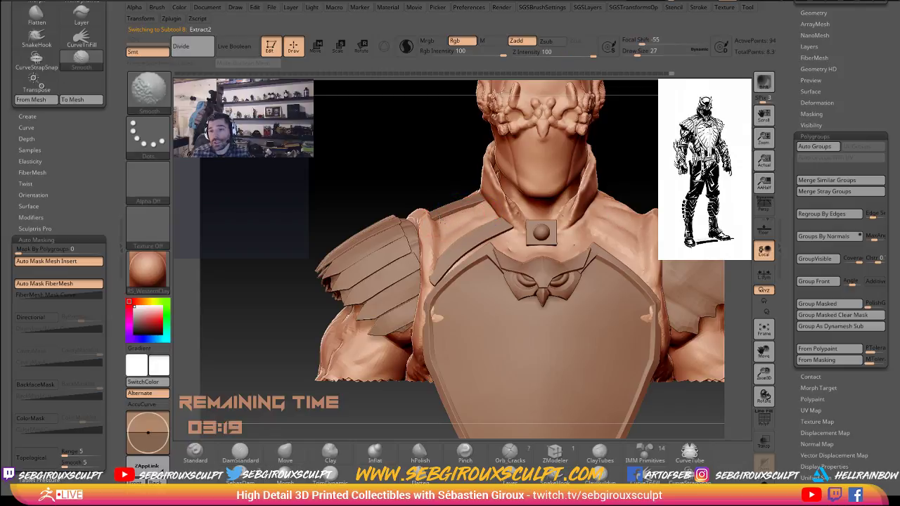
Smooth the body surface around the shoulder strip at draw size 27 and return to the front view.
mouse_move(396, 175)
left_mouse_down()
mouse_move(450, 218)
mouse_move(552, 250)
left_mouse_up()
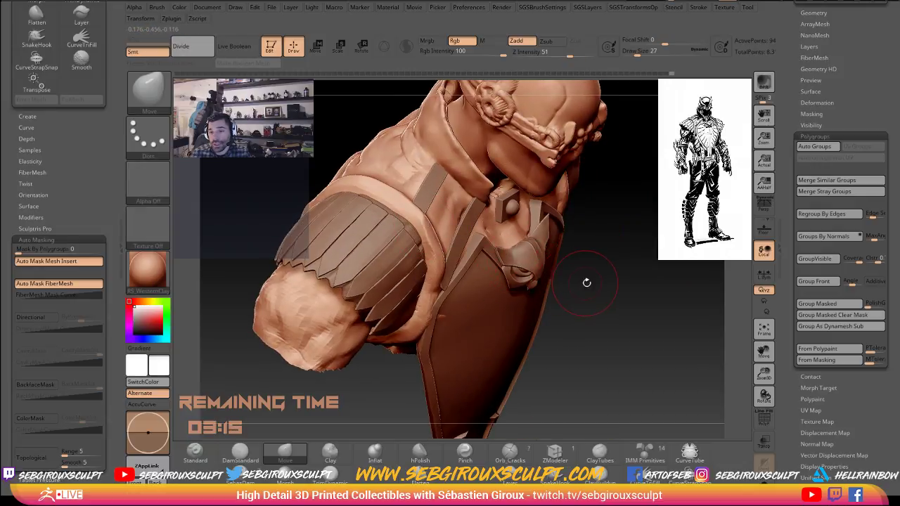
left_click_drag(581, 282, 657, 271)
left_click_drag(433, 197, 453, 216, "shift")
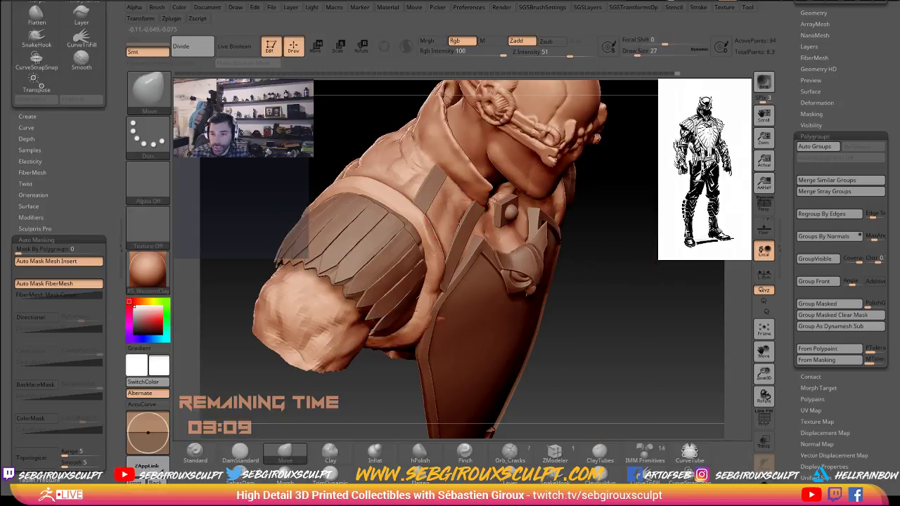
key("shift")
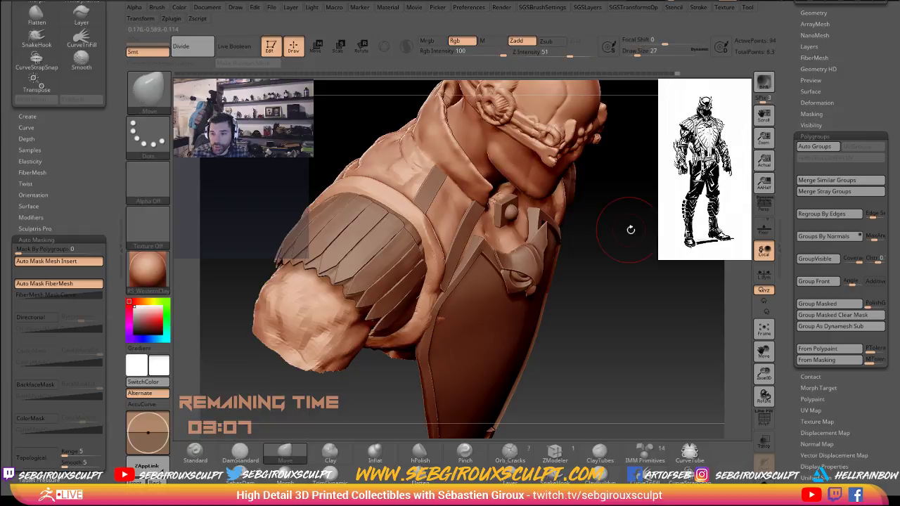
left_click_drag(630, 229, 416, 213, "shift")
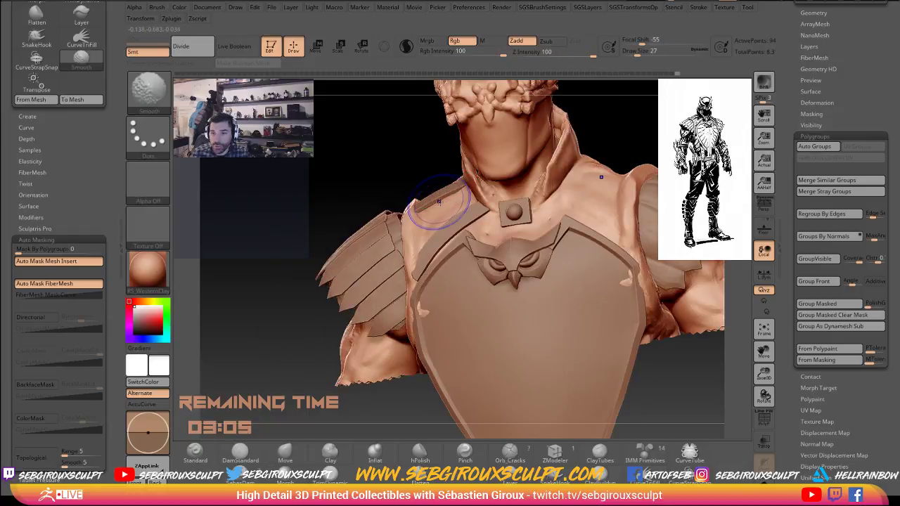
left_click_drag(413, 166, 461, 212)
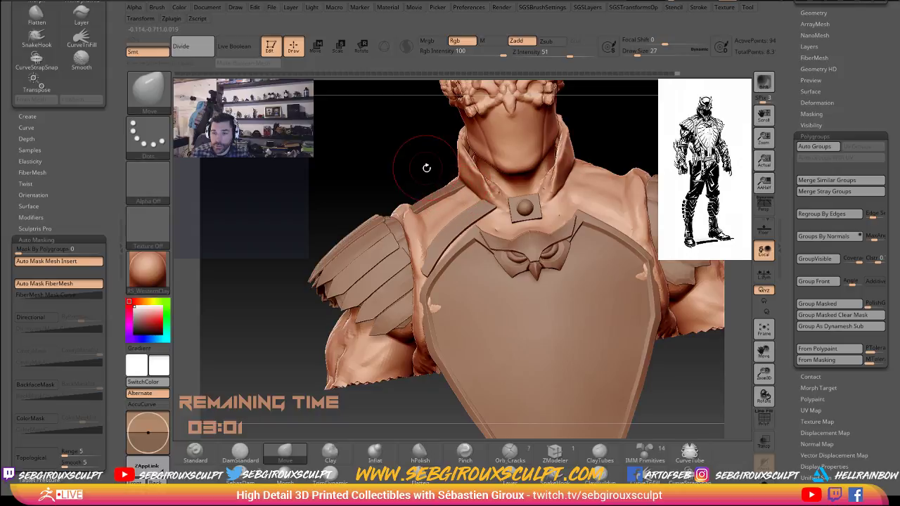
left_click_drag(422, 161, 444, 179, "shift")
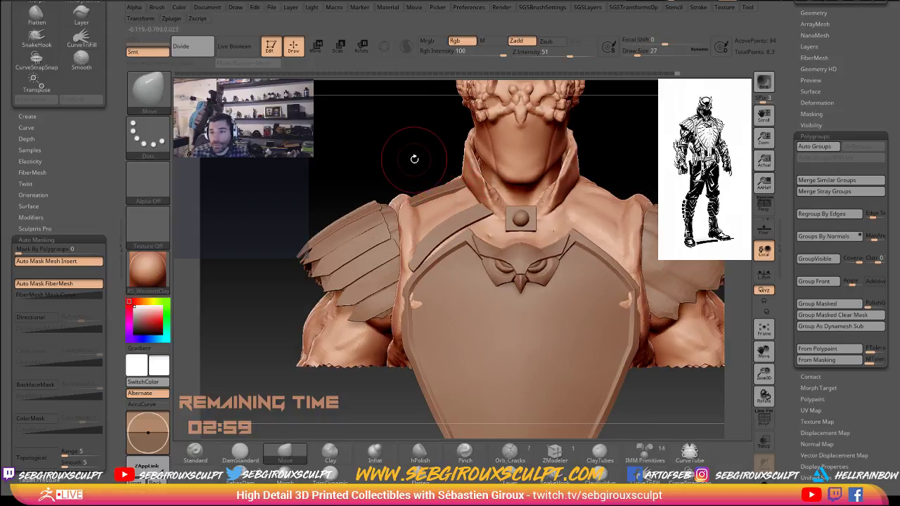
Switch to the Extract2_1 strips and adjust the shoulder strip's fit with the Move brush at draw sizes 41 and 22.
left_click(443, 190, "alt")
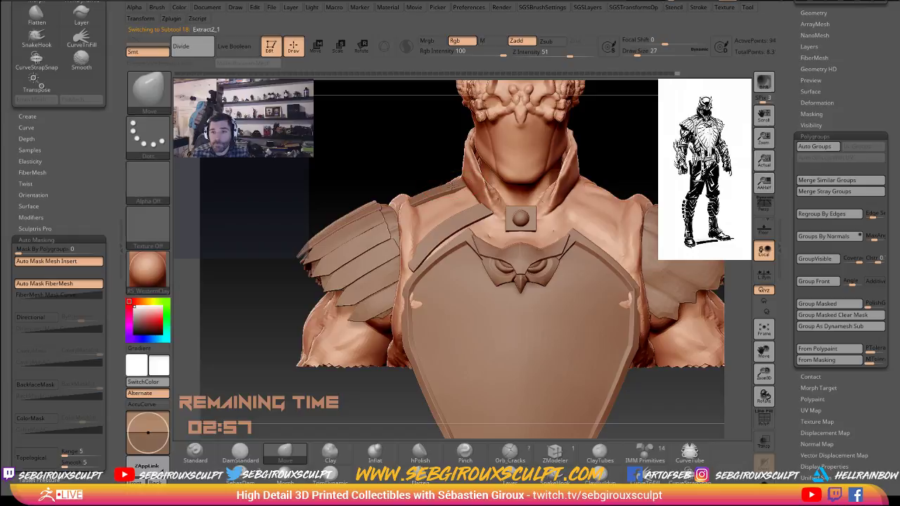
key("space")
left_click_drag(435, 191, 436, 192)
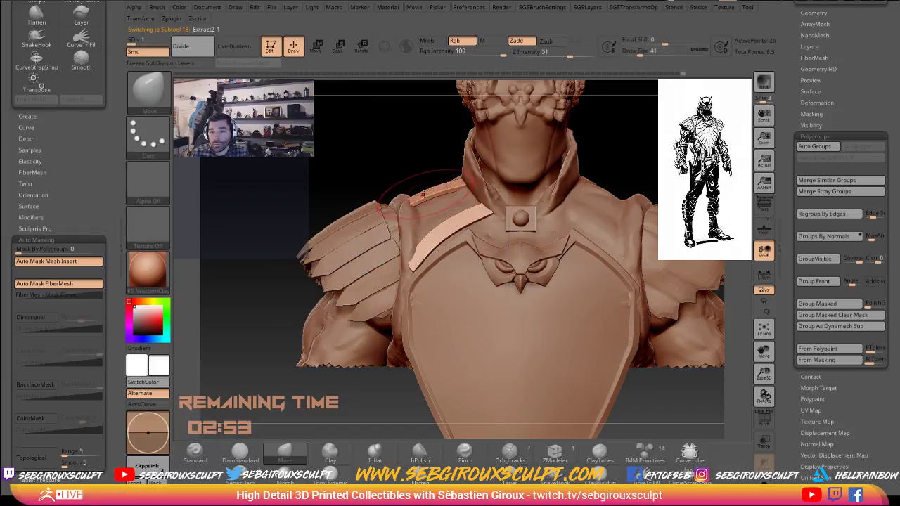
right_click_drag(426, 194, 428, 196)
key("space")
left_click_drag(423, 197, 419, 198)
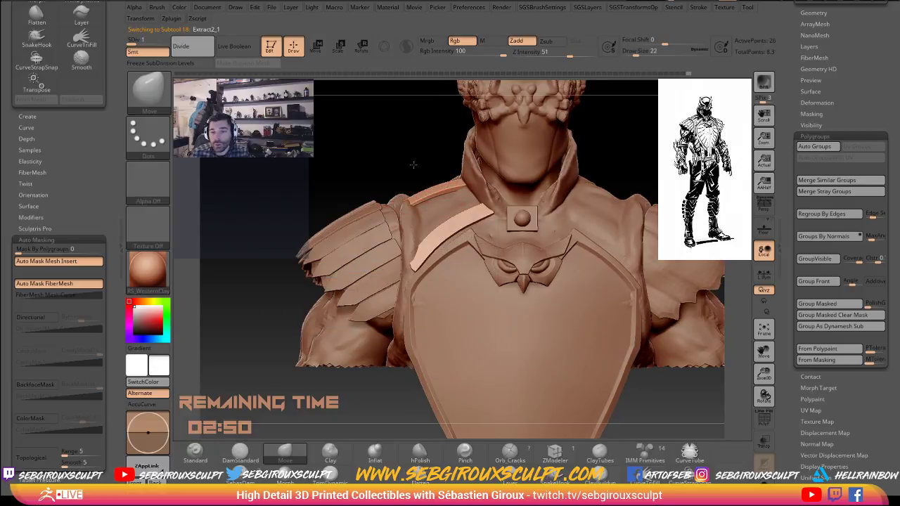
left_click_drag(413, 165, 399, 157)
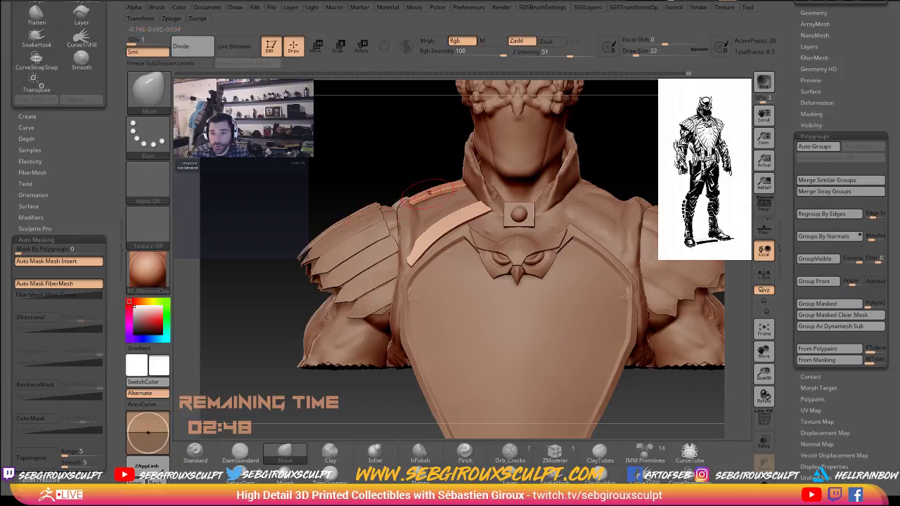
key("a")
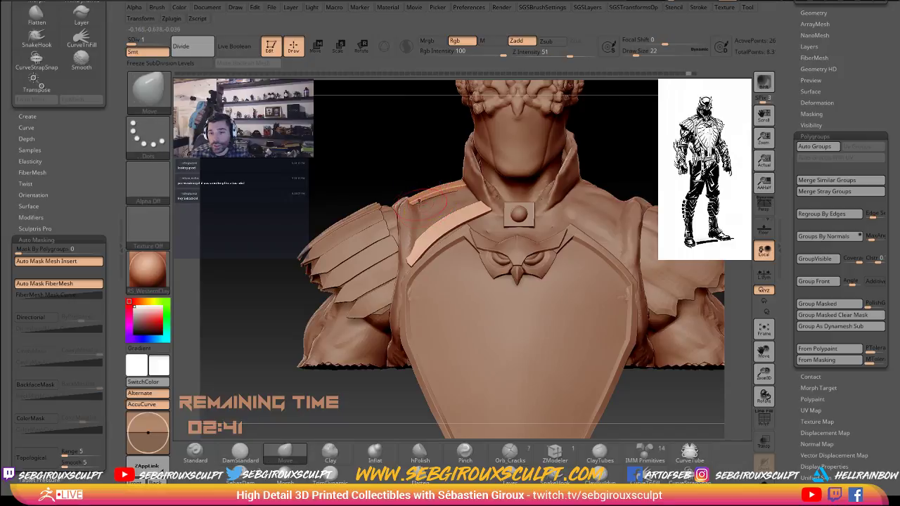
key("a")
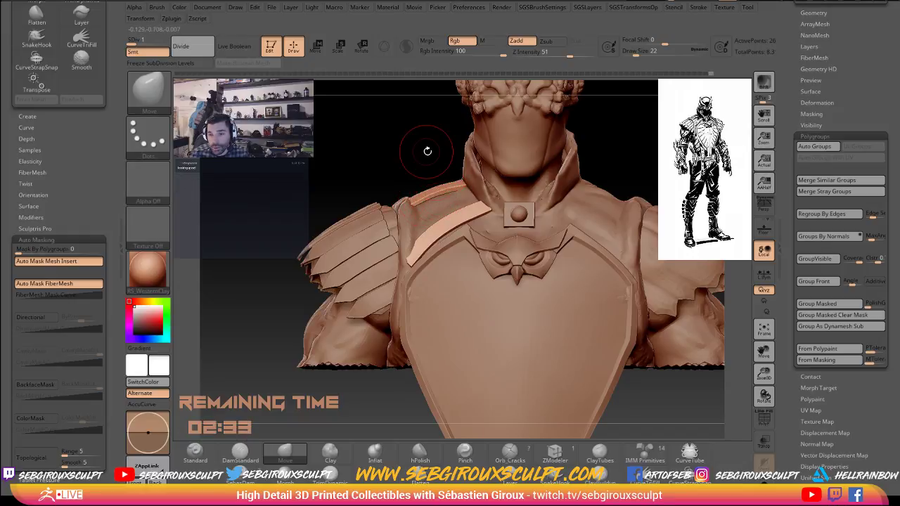
Refine the shoulder strip's ends and edges with the Move brush at draw sizes 9, 22 and 11, checking the fit from several angles.
mouse_move(432, 176)
left_mouse_down("alt")
mouse_move(414, 211)
mouse_move(398, 214)
left_mouse_up("alt")
key("space")
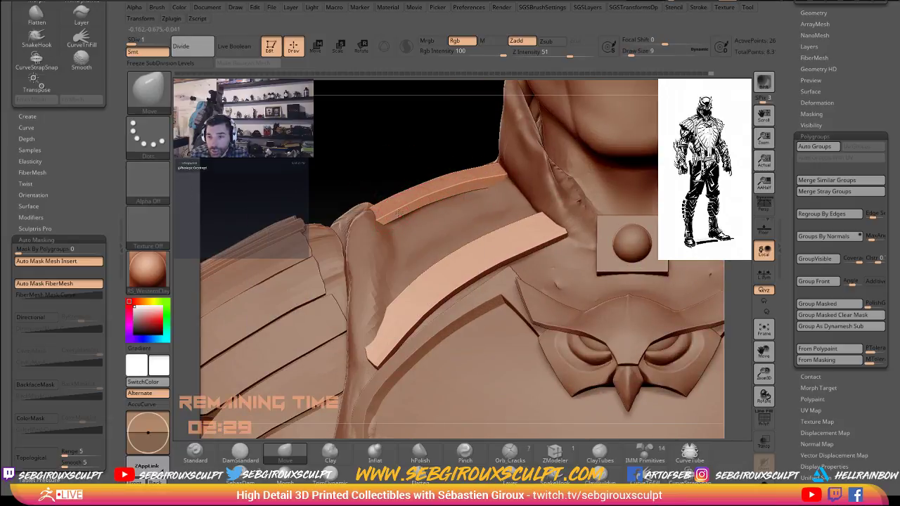
key("bracketright")
key("bracketright")
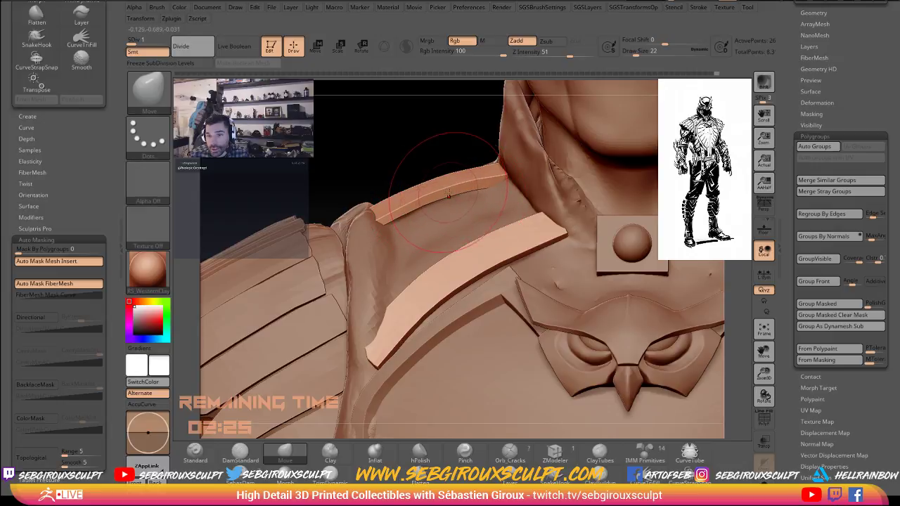
key("space")
left_click_drag(448, 191, 438, 190)
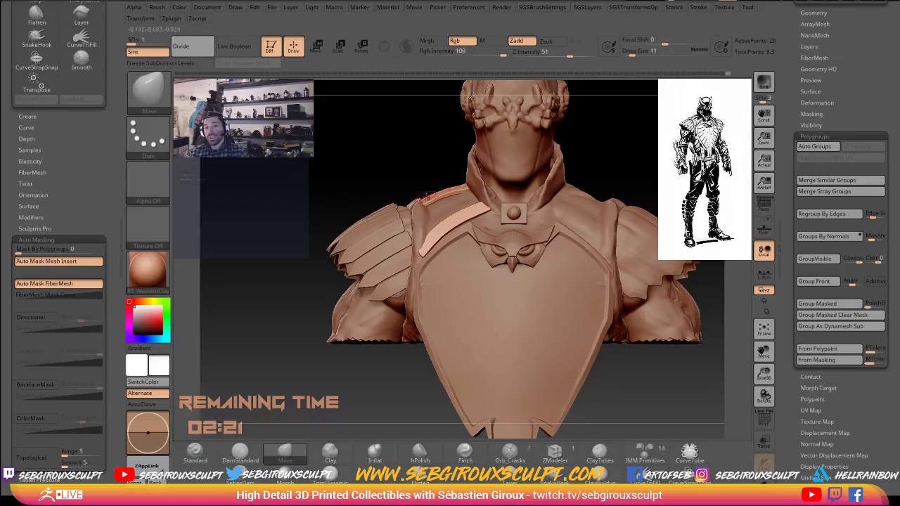
left_click_drag(418, 180, 509, 190)
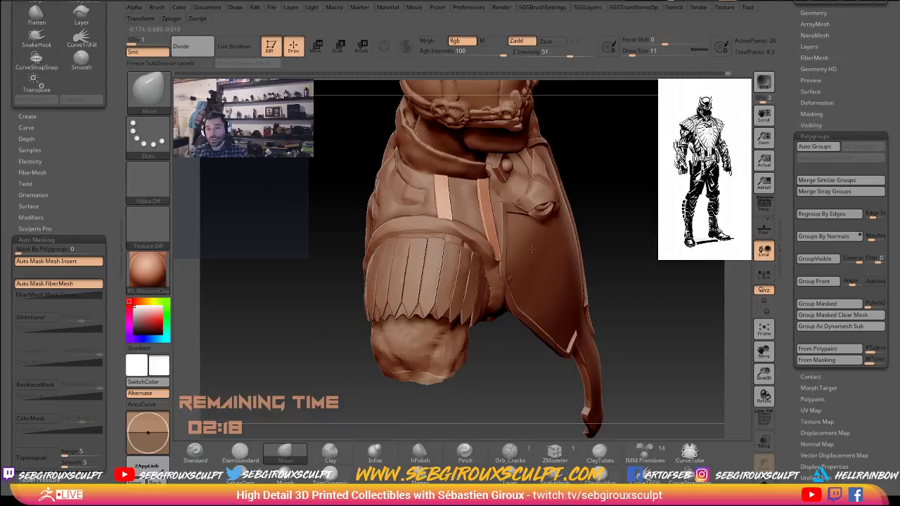
mouse_move(531, 249)
left_mouse_down()
mouse_move(519, 332)
mouse_move(535, 330)
left_mouse_up()
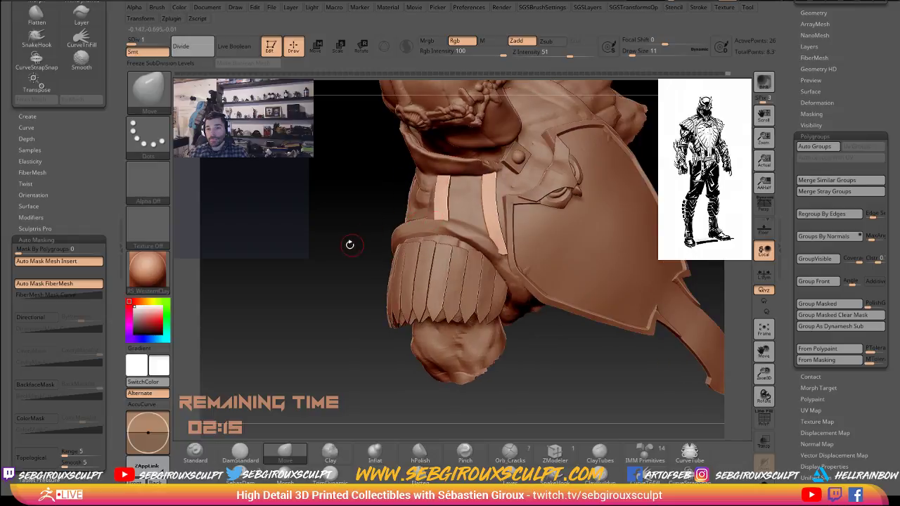
mouse_move(350, 244)
left_mouse_down()
mouse_move(583, 213)
mouse_move(582, 236)
left_mouse_up()
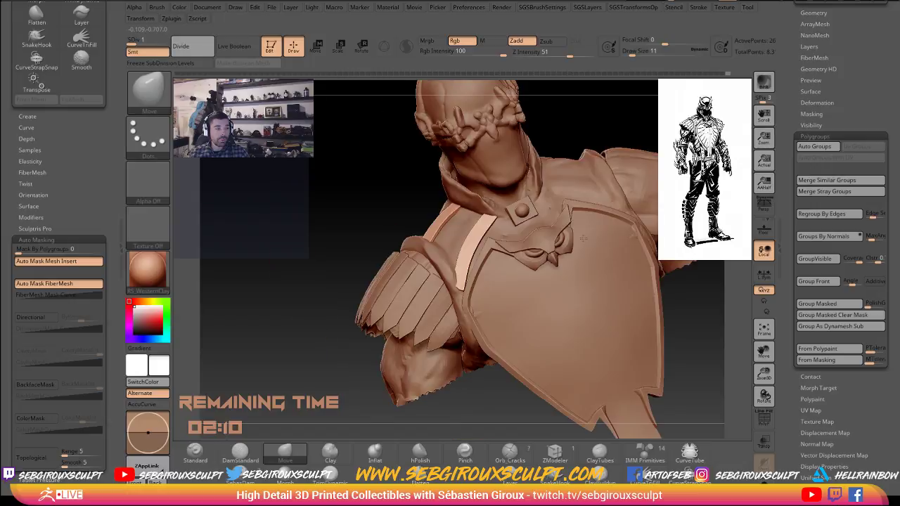
left_click_drag(583, 239, 557, 241)
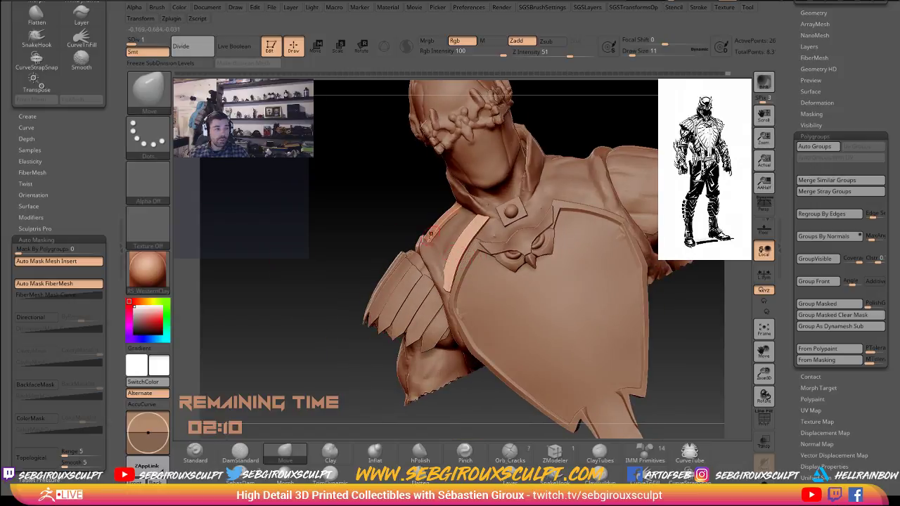
left_click(436, 251, "alt")
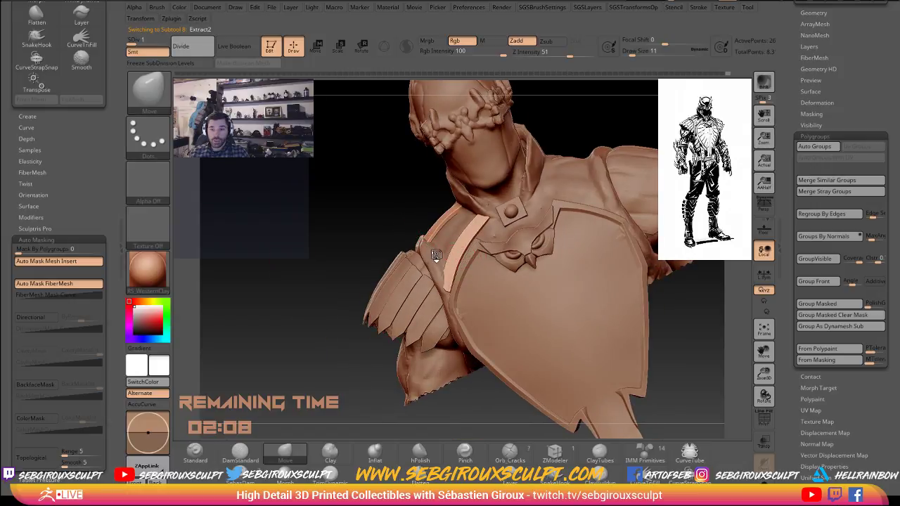
key("b")
key("c")
key("t")
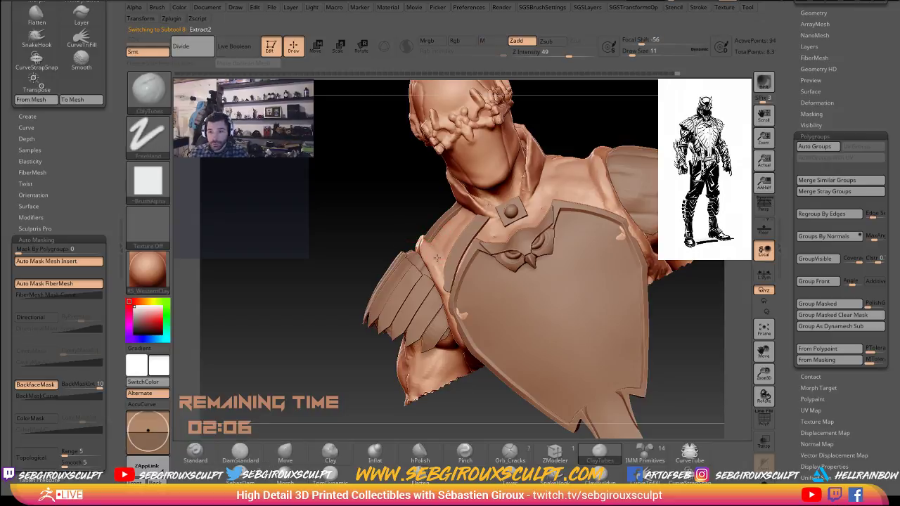
key("space")
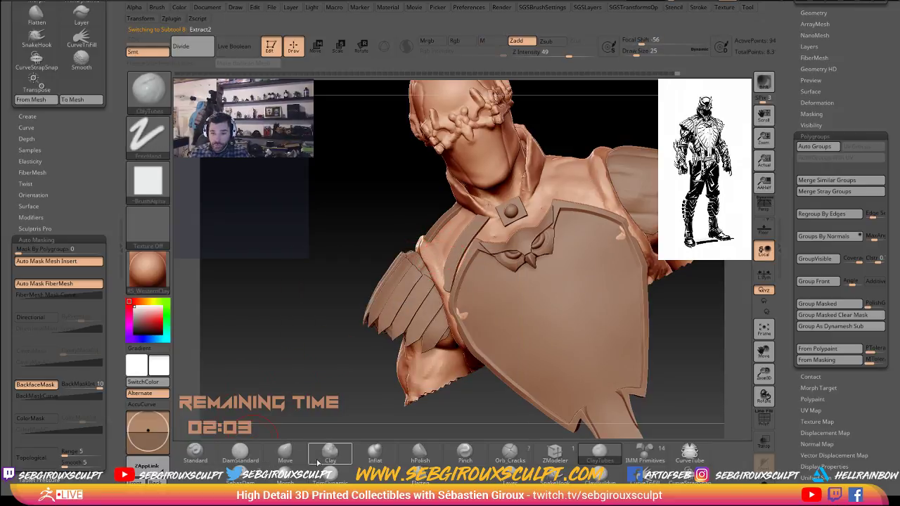
left_click(285, 453)
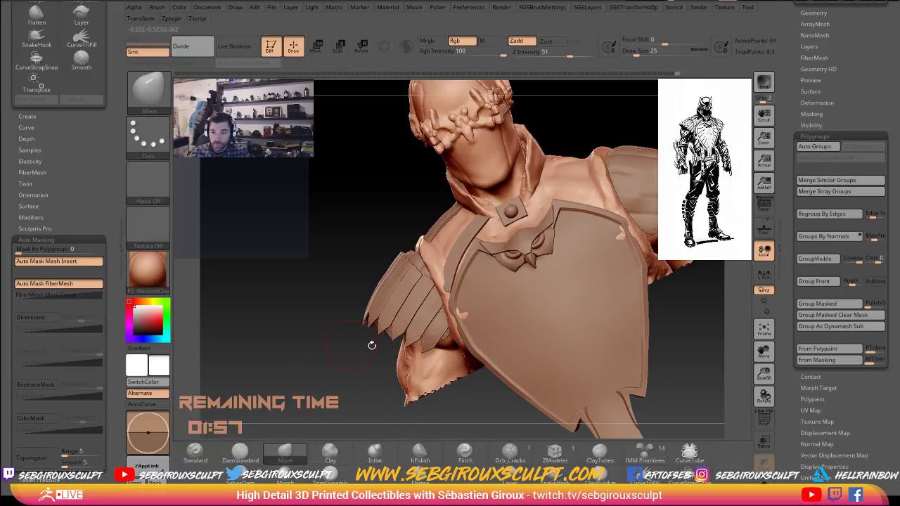
Try to mirror and weld the Extract2_1 strips while their subdivision levels still exist.
left_click_drag(260, 339, 275, 328)
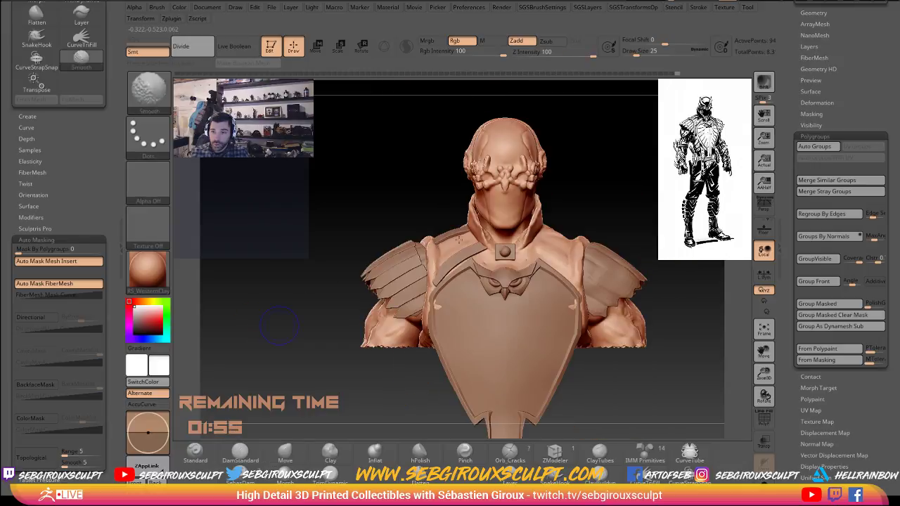
left_click(476, 250, "alt")
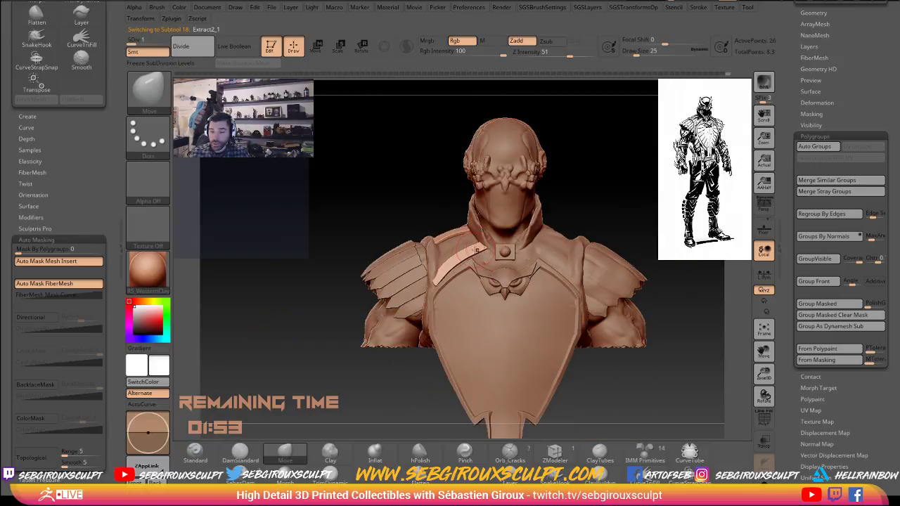
key("space")
key("space")
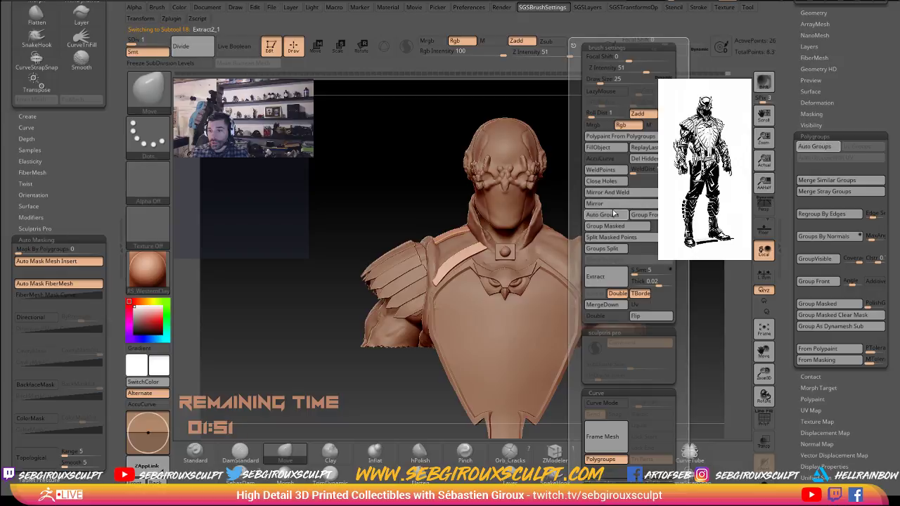
left_click(613, 195)
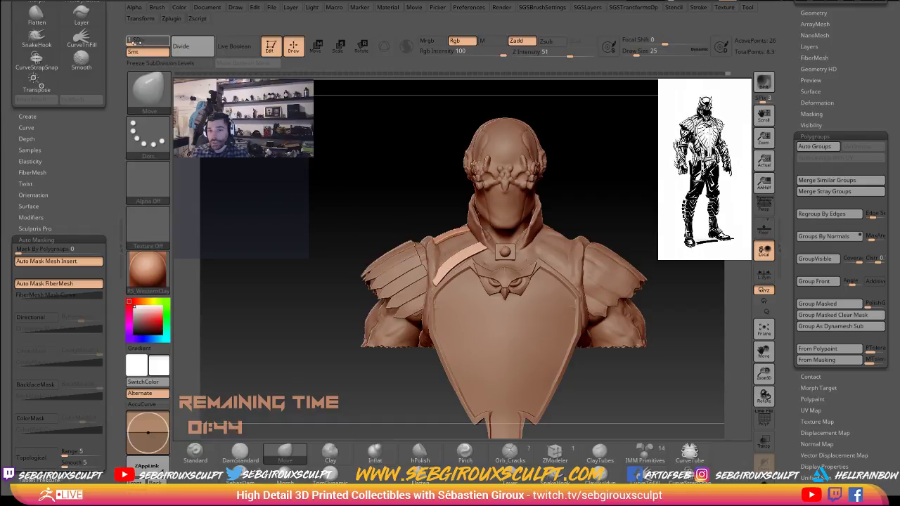
Delete the strips' higher subdivision levels from level 1, then mirror and weld the strips to the opposite shoulder.
left_click_drag(136, 42, 168, 43)
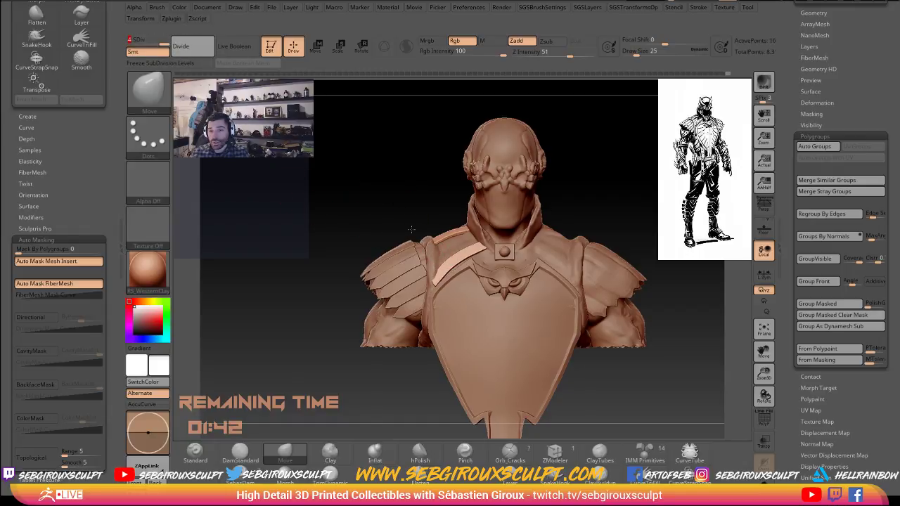
left_click_drag(411, 229, 268, 151, "alt")
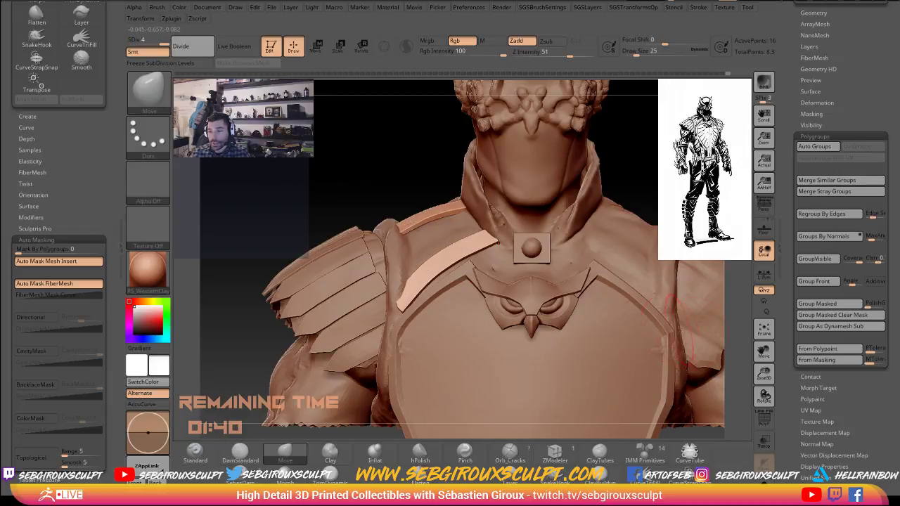
left_click(765, 420)
key("space")
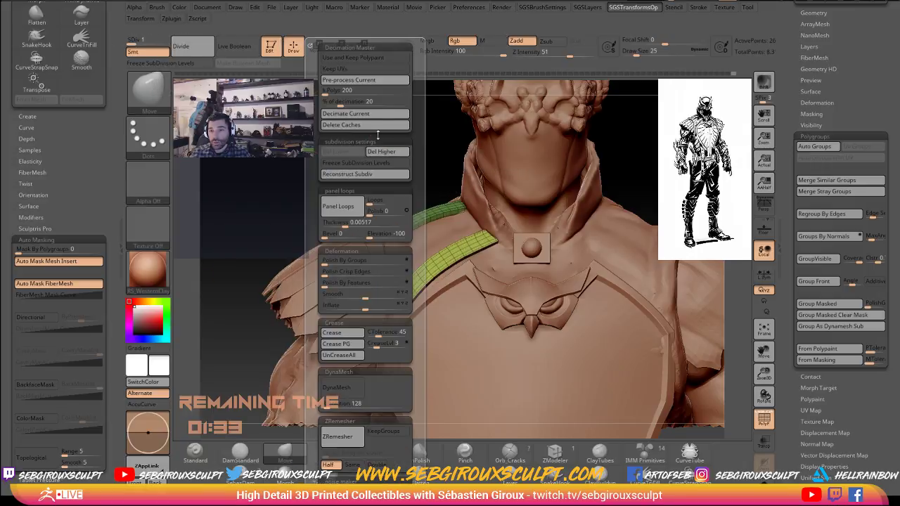
key("space")
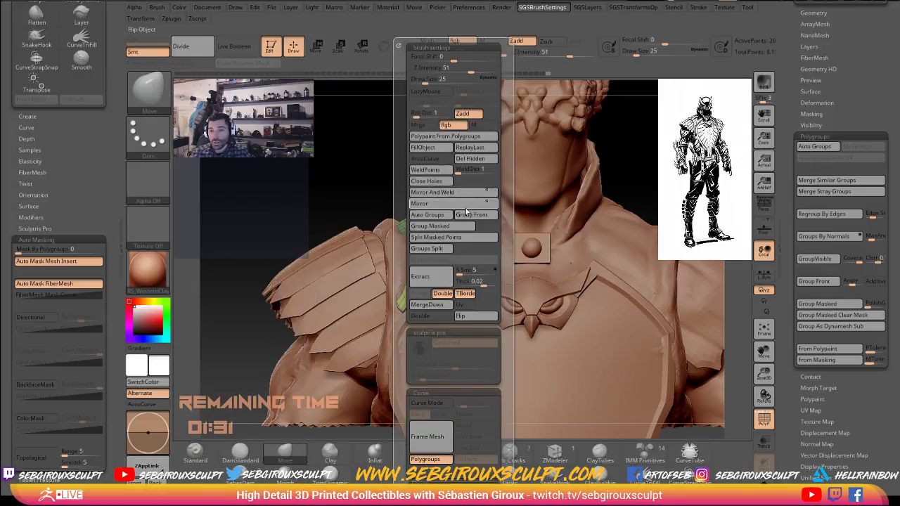
left_click(432, 192)
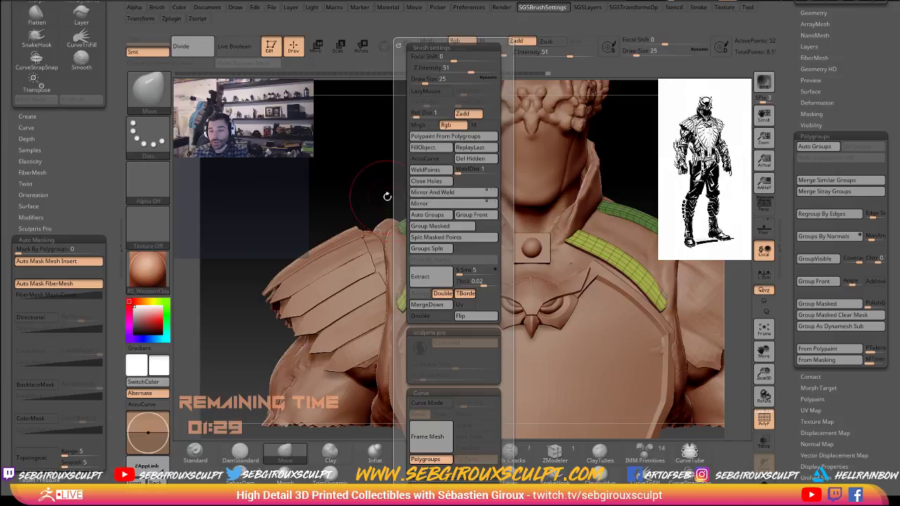
Subdivide the mirrored strips to level 4 and return to the Extract2 body subtool with the wireframe hidden.
key("ctrl")
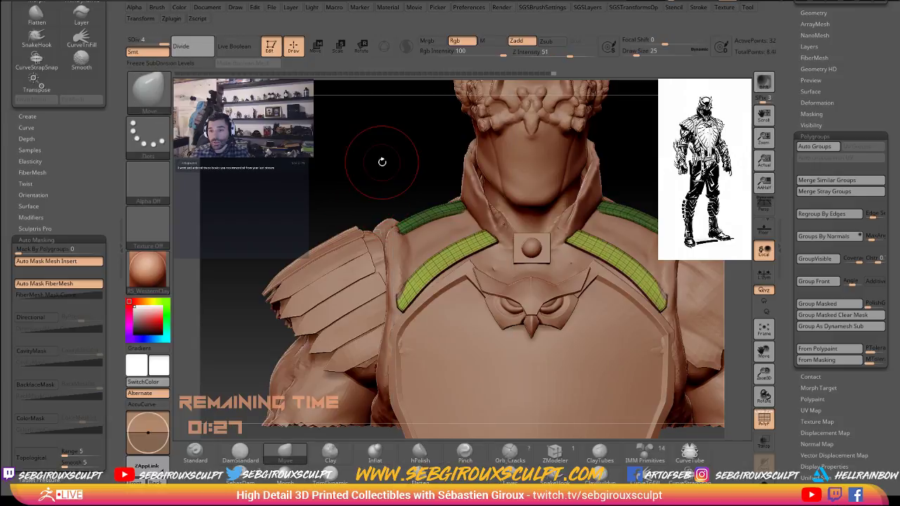
left_click(765, 419)
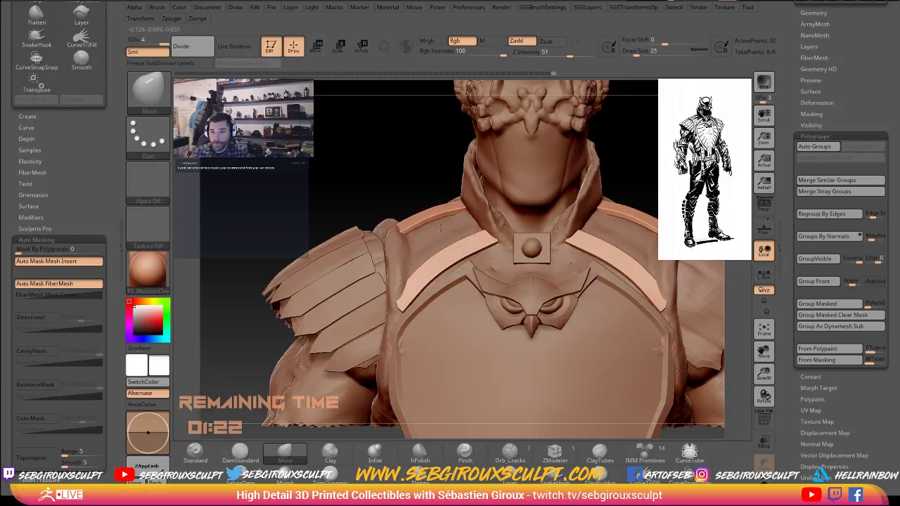
left_click(425, 237, "alt")
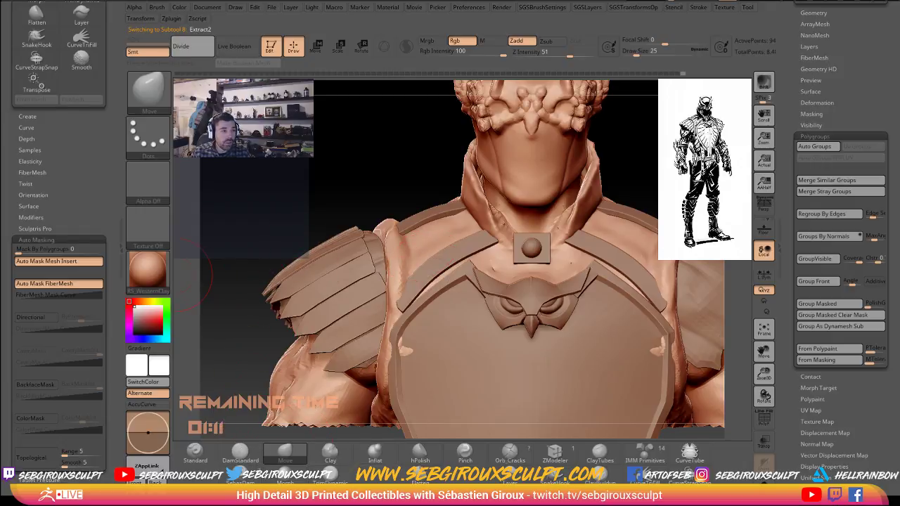
Examine the straps, chest plate and shoulder armor in the Talon_Ref_v1.png reference image.
left_click_drag(0, 42, 391, 10)
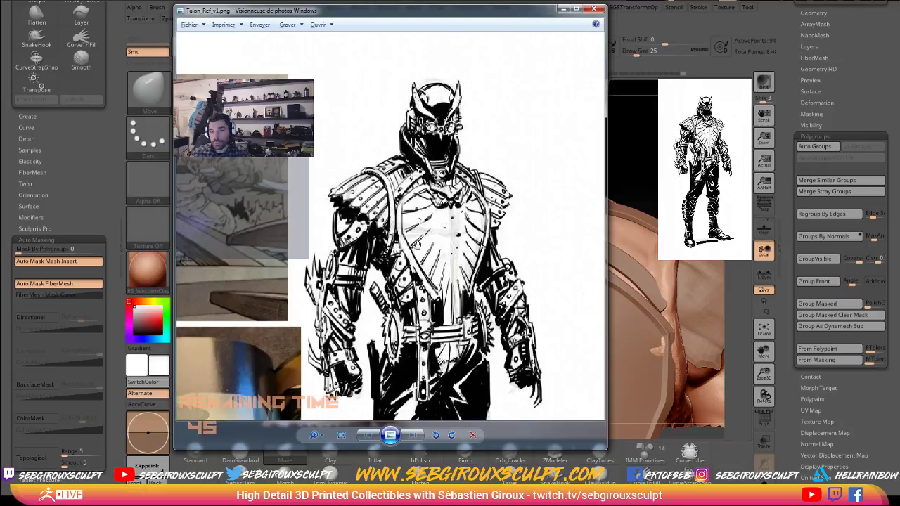
mouse_move(432, 18)
left_mouse_down()
mouse_move(429, 31)
mouse_move(126, 54)
mouse_move(120, 62)
mouse_move(475, 48)
left_mouse_up()
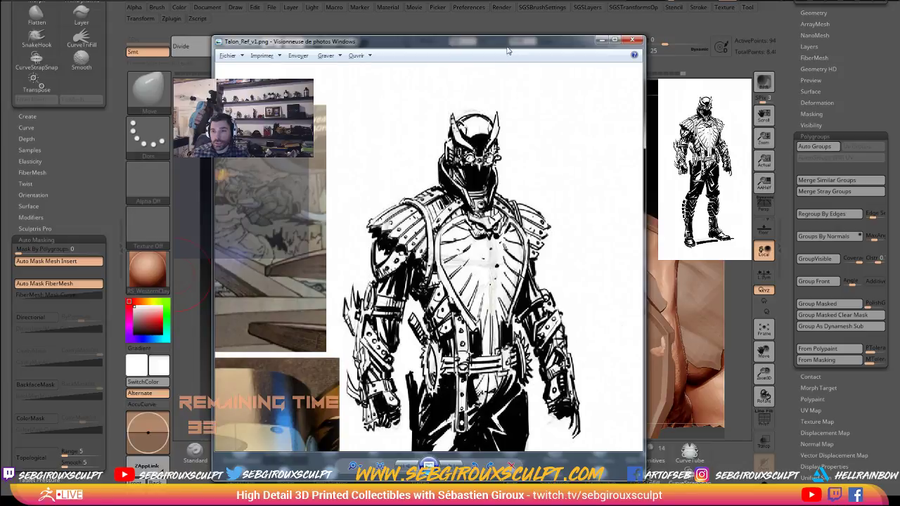
left_click_drag(508, 43, 488, 47)
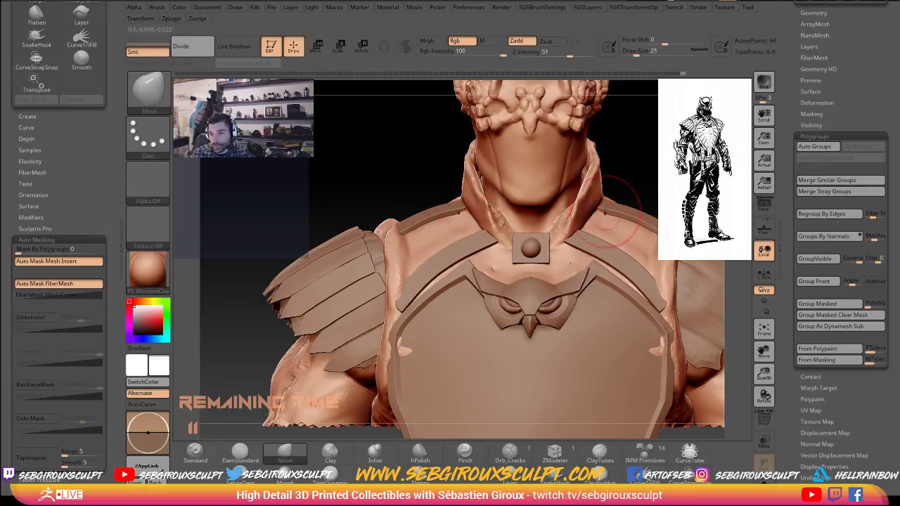
Adjust the suit surface around the upper shoulder straps beside the collar with the Move brush at draw size 13.
right_click_drag(611, 218, 614, 219)
key("space")
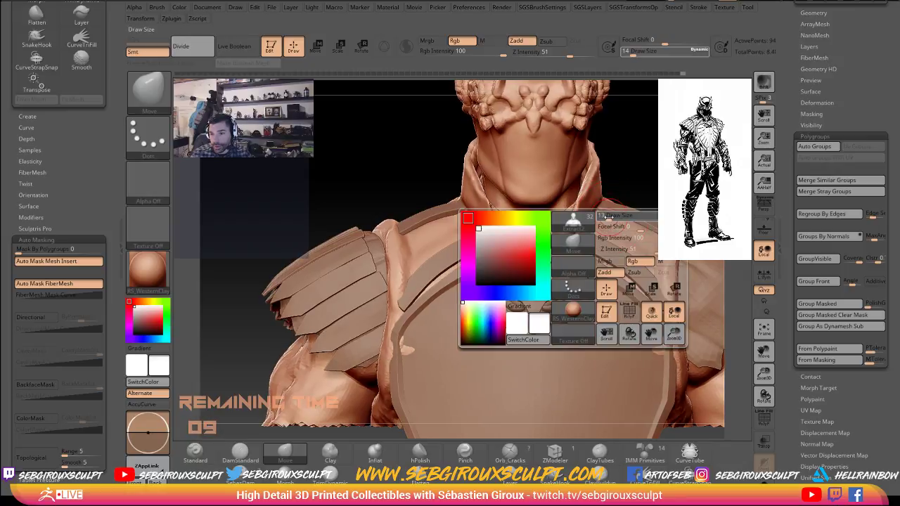
left_click_drag(613, 218, 610, 218)
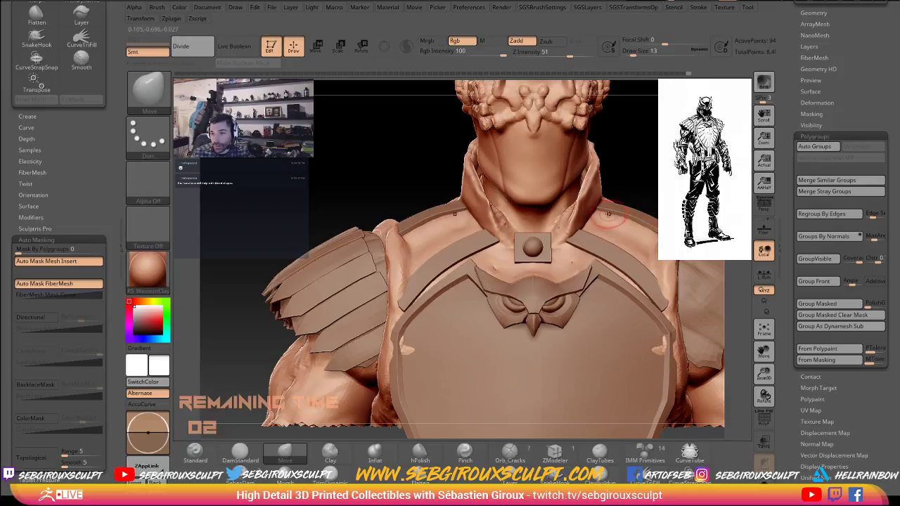
key("shift")
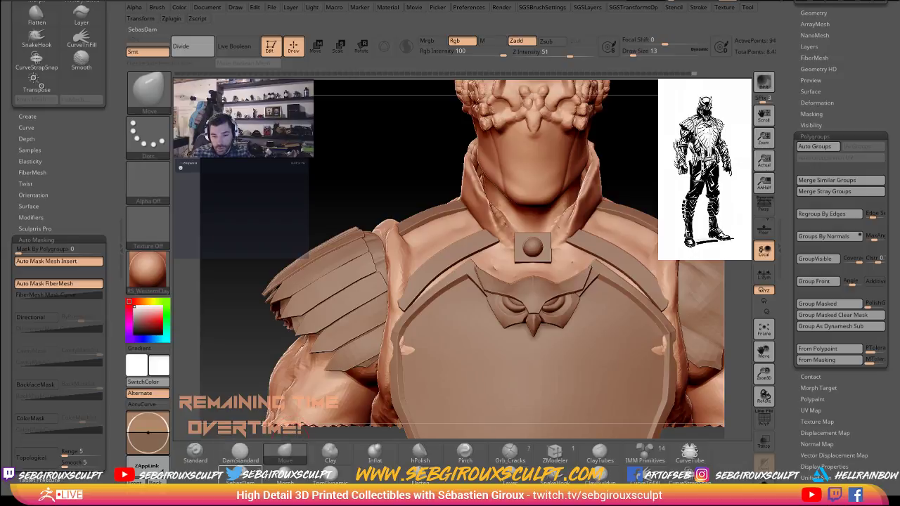
Flatten and smooth the suit between the shoulder armor and the straps with the hPolish brush at draw size 37.
left_click(419, 454)
right_click_drag(394, 254, 398, 254)
key("space")
left_click_drag(390, 255, 397, 255)
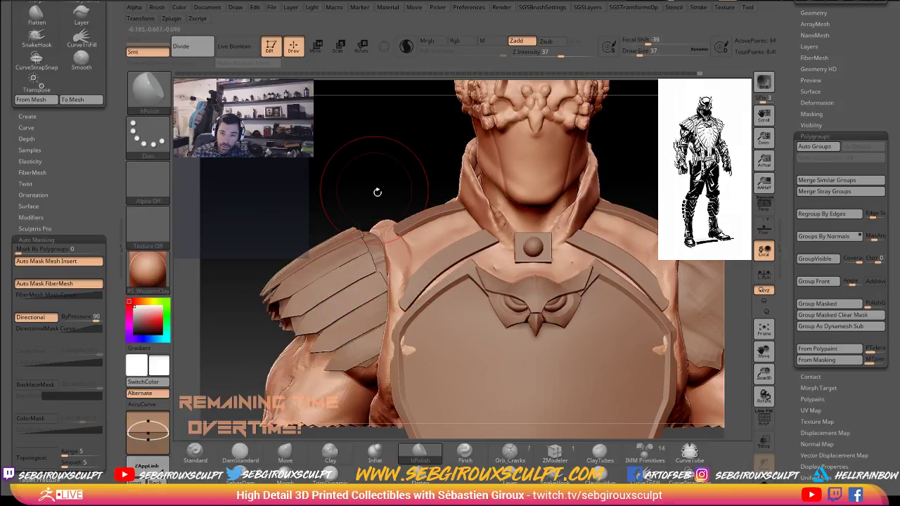
left_click_drag(378, 192, 384, 226)
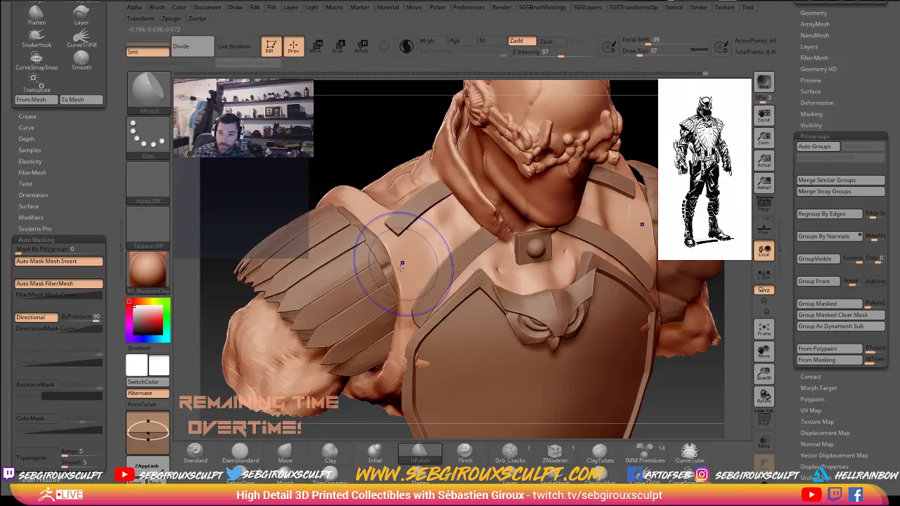
left_click_drag(402, 266, 396, 251, "shift")
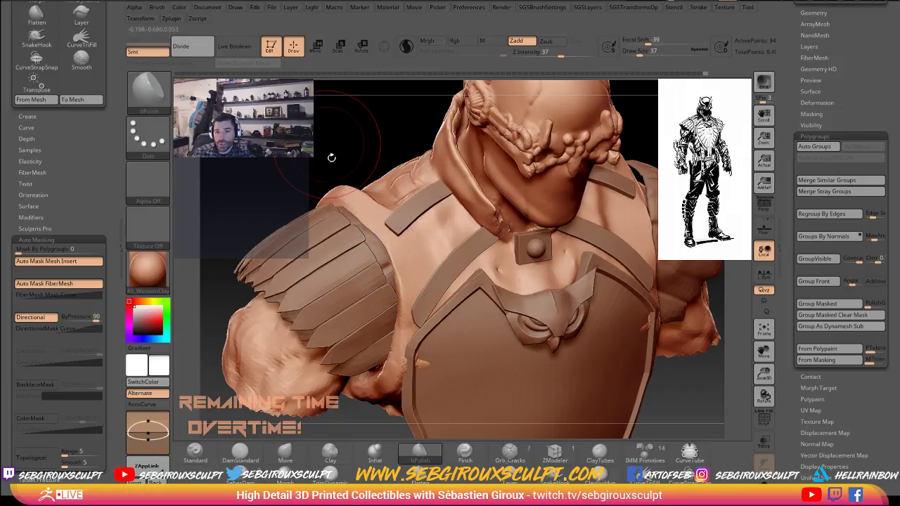
left_click_drag(331, 158, 346, 191)
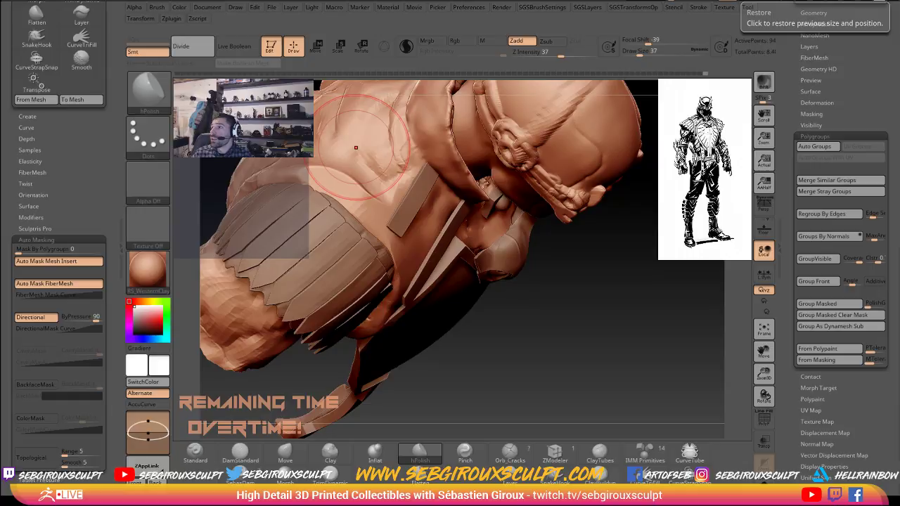
Switch to the browser and look through the sculpting books and DVDs collection on philippefaraut.com.
left_click_drag(899, 383, 320, 120)
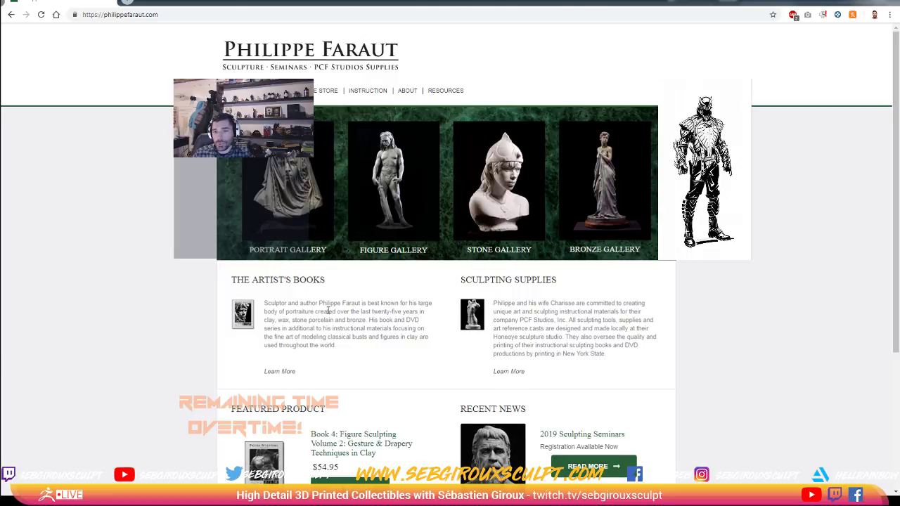
scroll(328, 310, "down", 2)
scroll(327, 310, "up", 2)
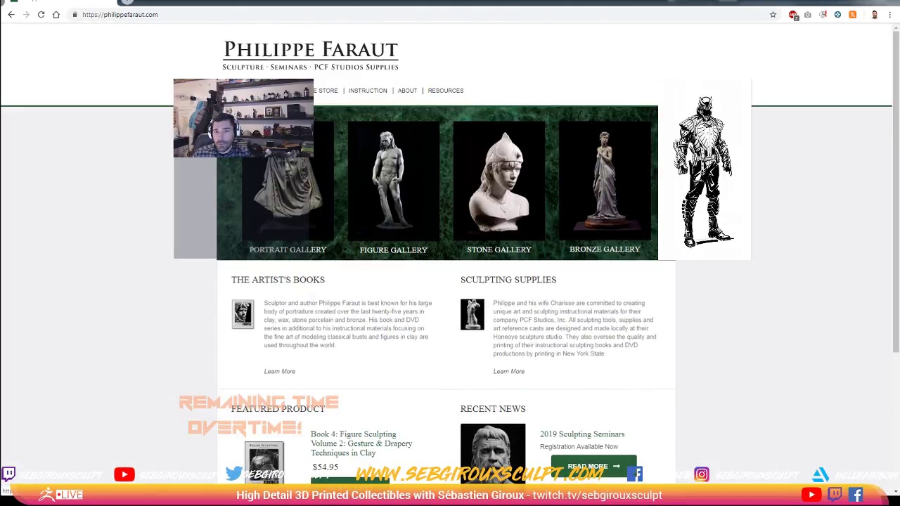
mouse_move(326, 99)
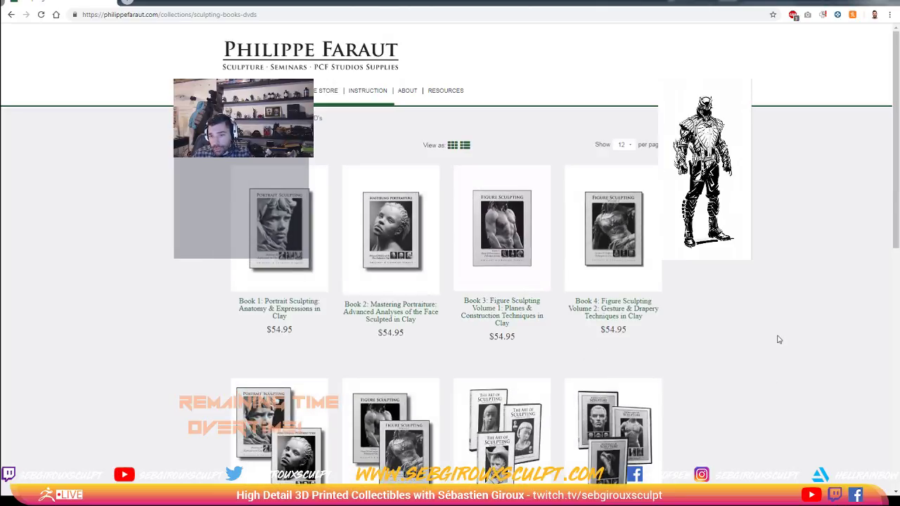
scroll(779, 340, "down", 1)
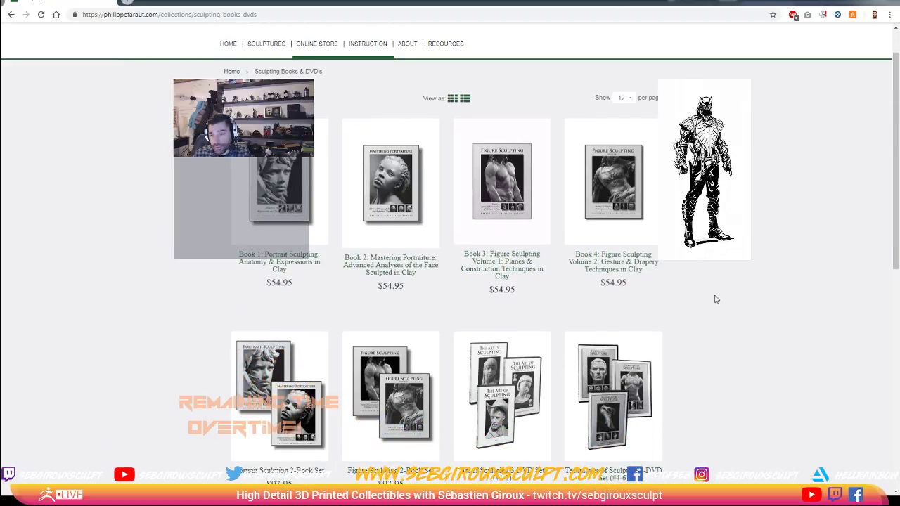
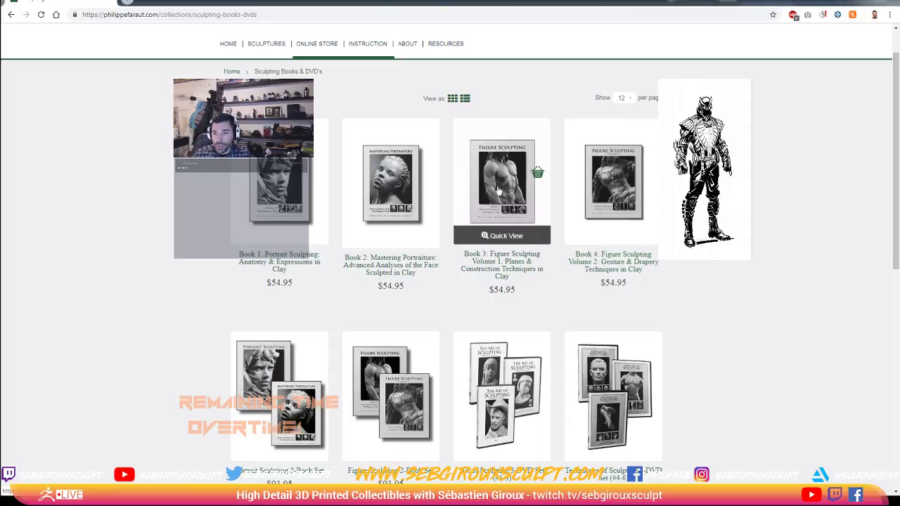
View the product page and sample pages of Book 3: Figure Sculpting Volume 1, and return to ZBrush.
left_click(192, 1)
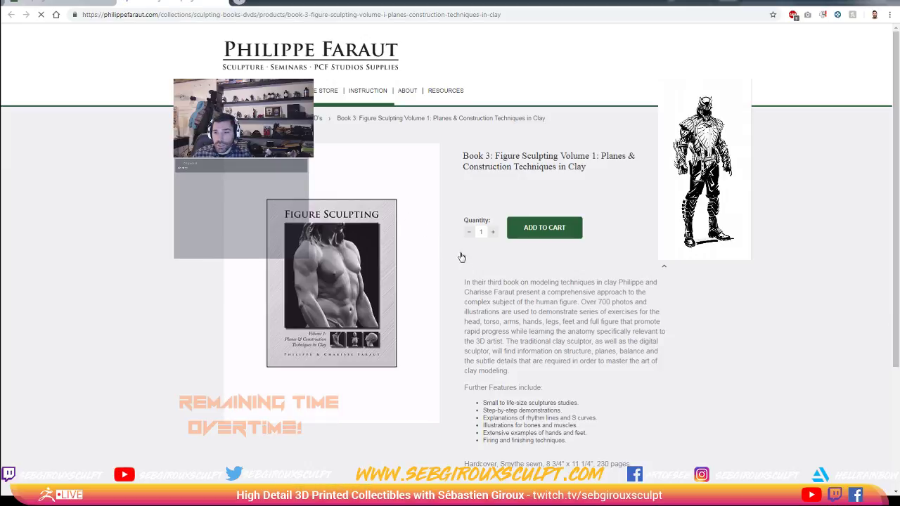
scroll(489, 314, "down", 3)
scroll(488, 311, "up", 2)
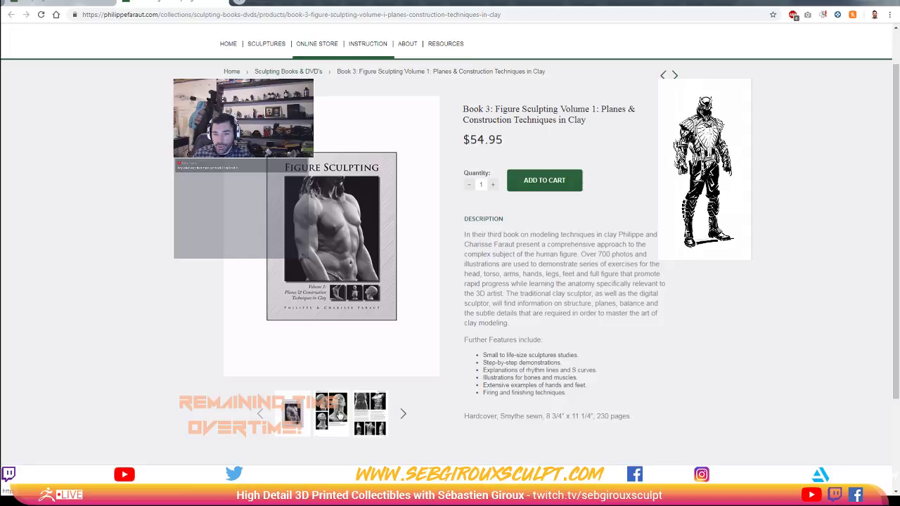
left_click(339, 416)
left_click(360, 394)
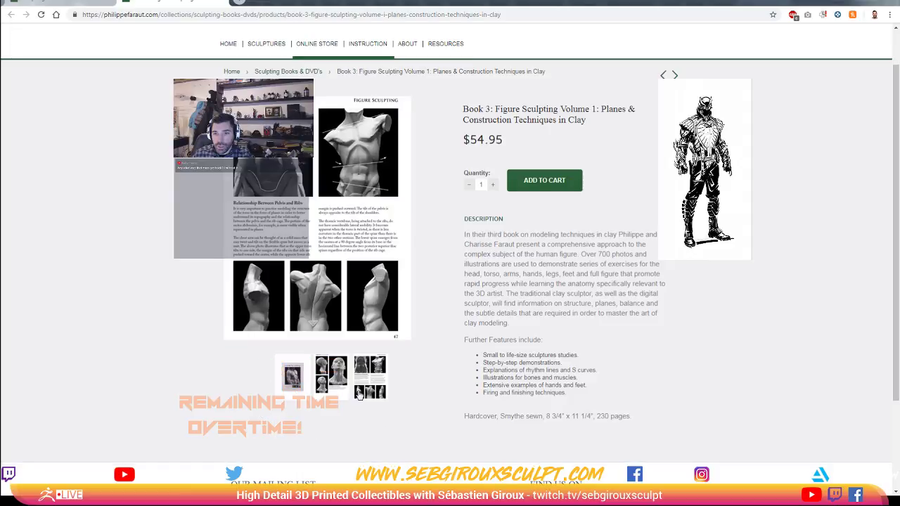
left_click(303, 381)
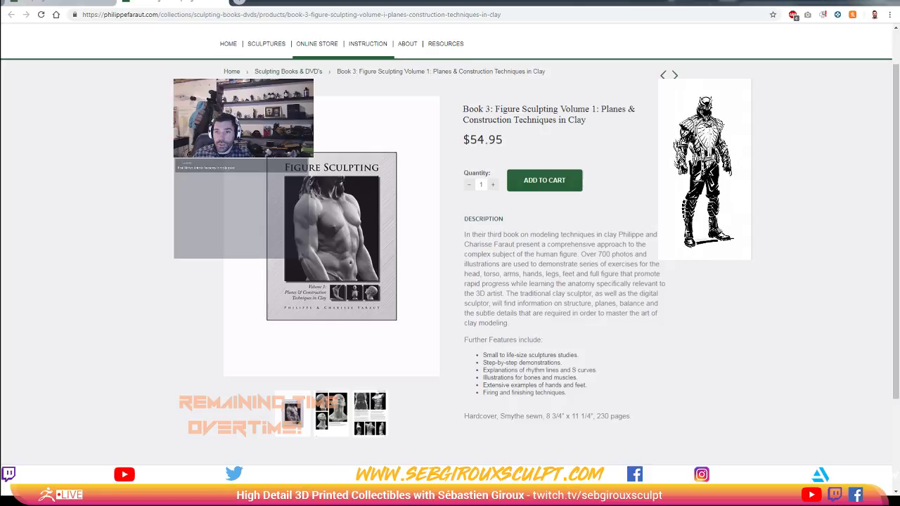
left_click_drag(369, 3, 899, 73)
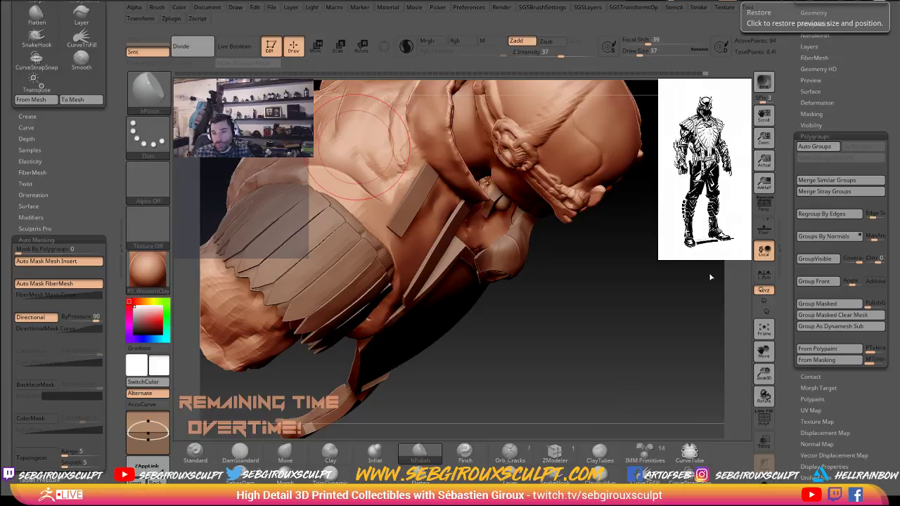
Build up the suit surface along the inner edge of the shoulder armor with the ClayTubes brush at draw size 27.
left_click_drag(583, 352, 586, 357)
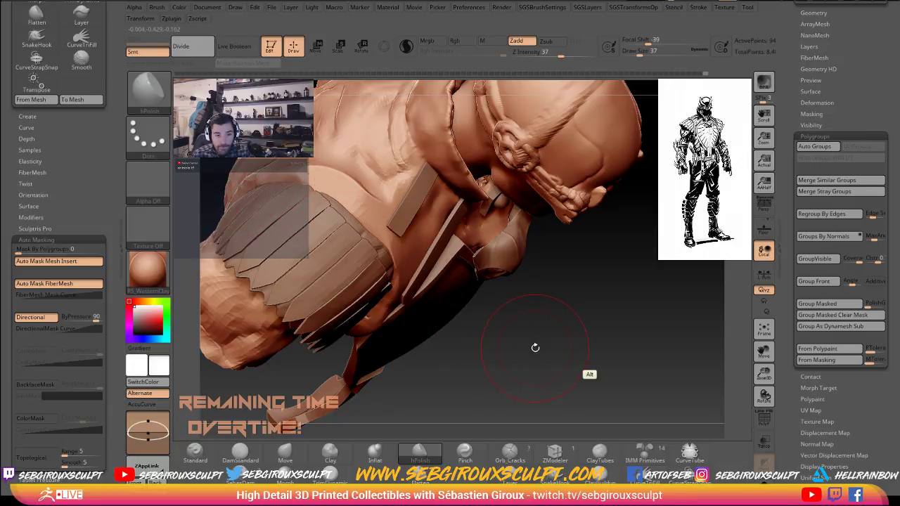
left_click_drag(543, 357, 554, 370, "alt")
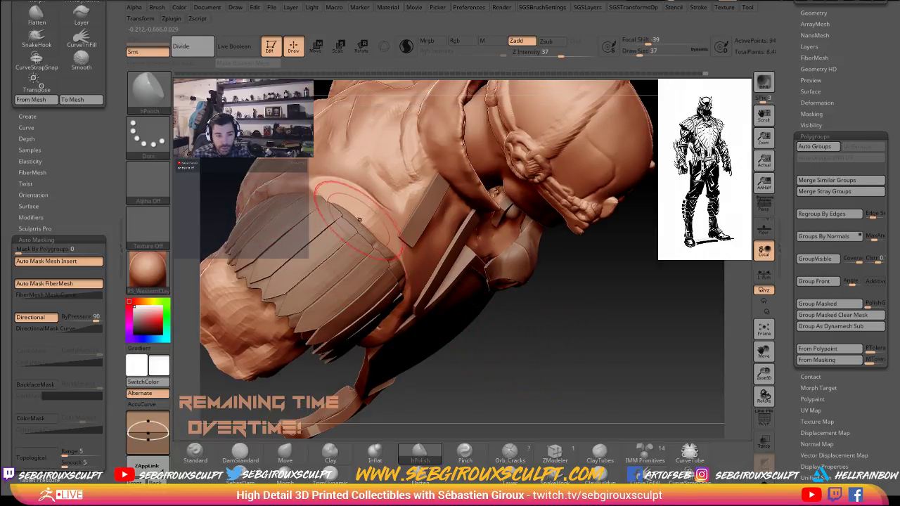
key("space")
left_click_drag(366, 182, 348, 182)
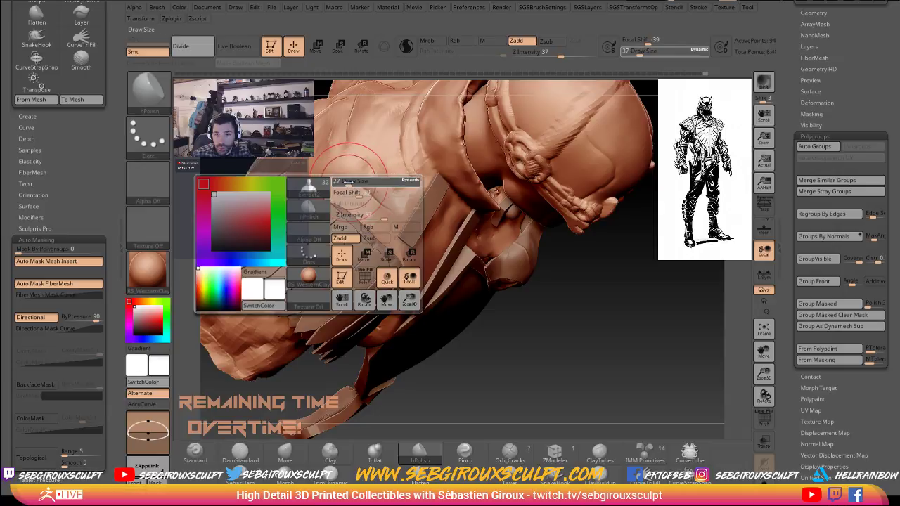
key("b")
key("c")
key("t")
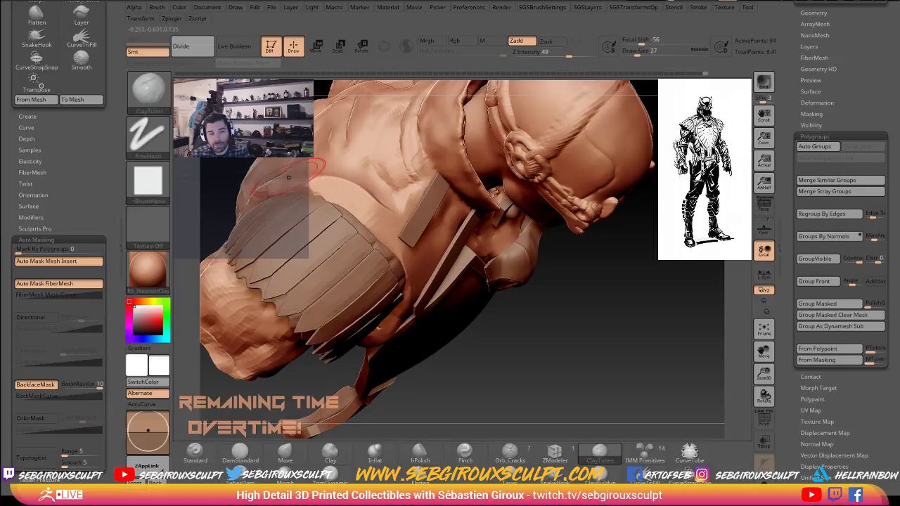
left_click_drag(339, 181, 377, 208)
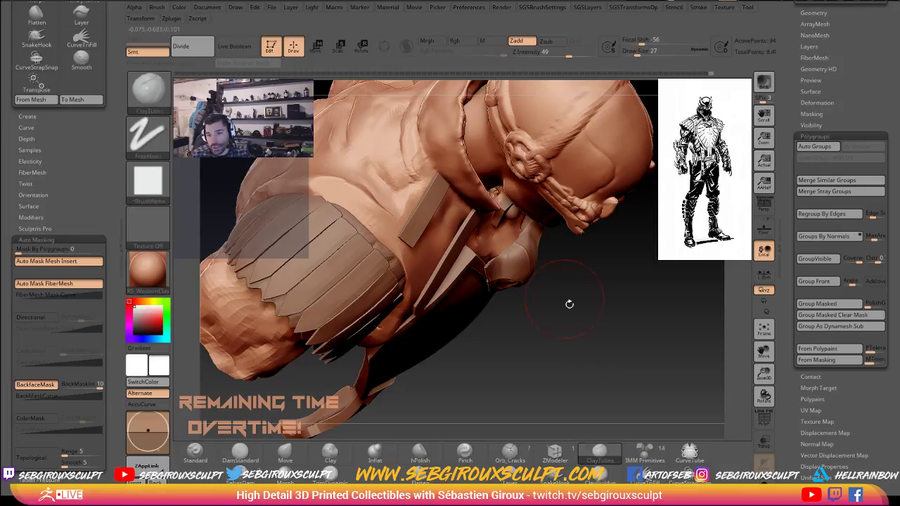
Refine the suit between the shoulder armor and the strap with ClayTubes at draw size 13, smoothing the surface.
left_click_drag(573, 309, 393, 228)
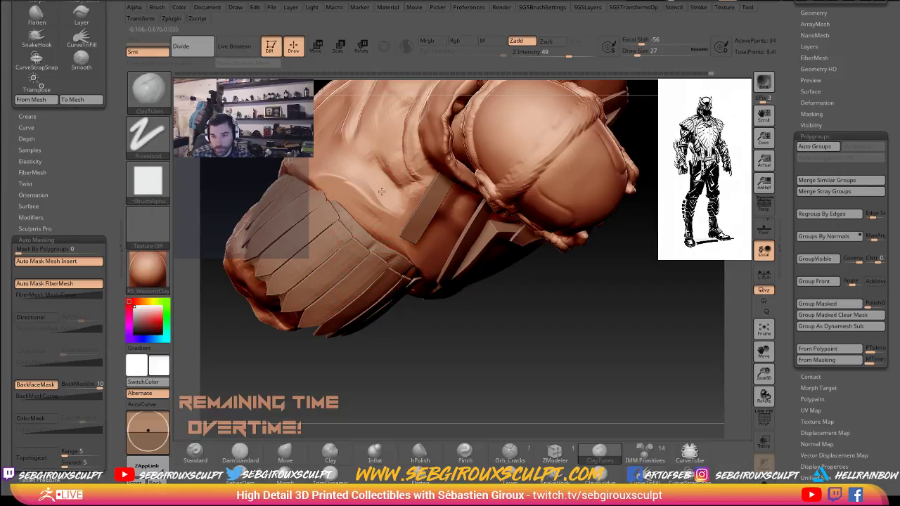
key("space")
left_click_drag(376, 192, 377, 192)
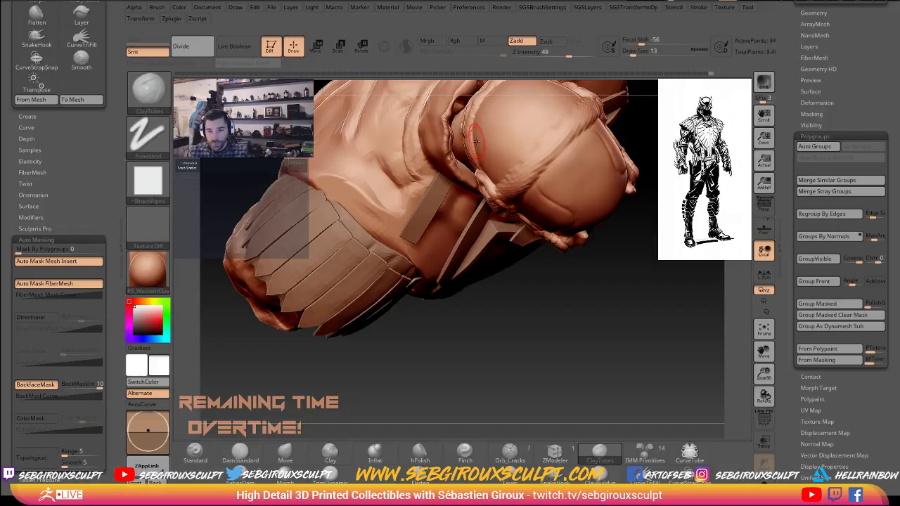
left_click_drag(500, 330, 564, 297)
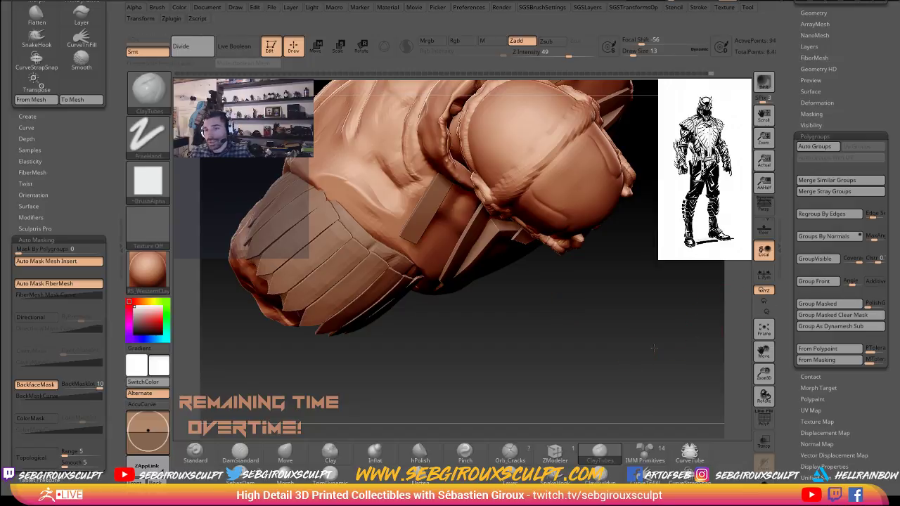
left_click_drag(654, 348, 677, 350)
mouse_move(361, 210)
left_mouse_down("shift")
mouse_move(383, 202)
mouse_move(375, 208)
left_mouse_up("shift")
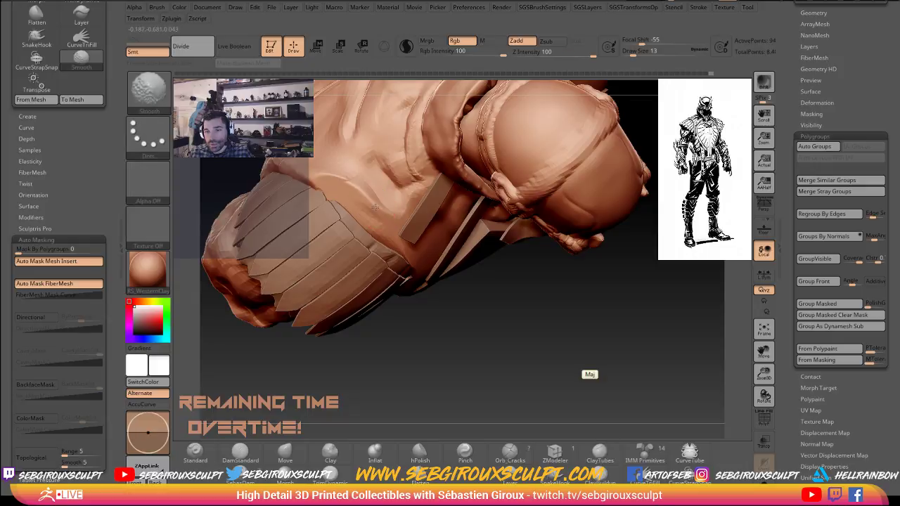
Flatten the raised suit edge along the shoulder armor with the hPolish brush at draw size 25, working from several angles.
key("b")
key("c")
key("t")
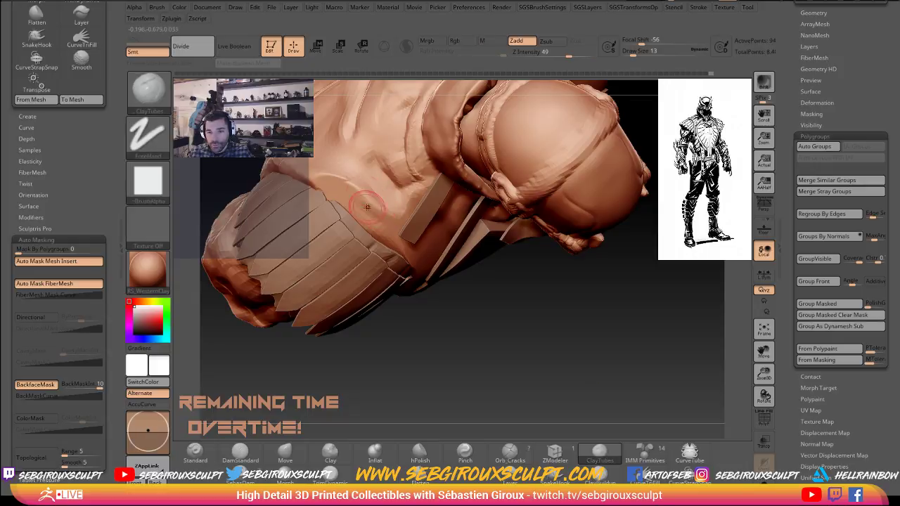
left_click(331, 451)
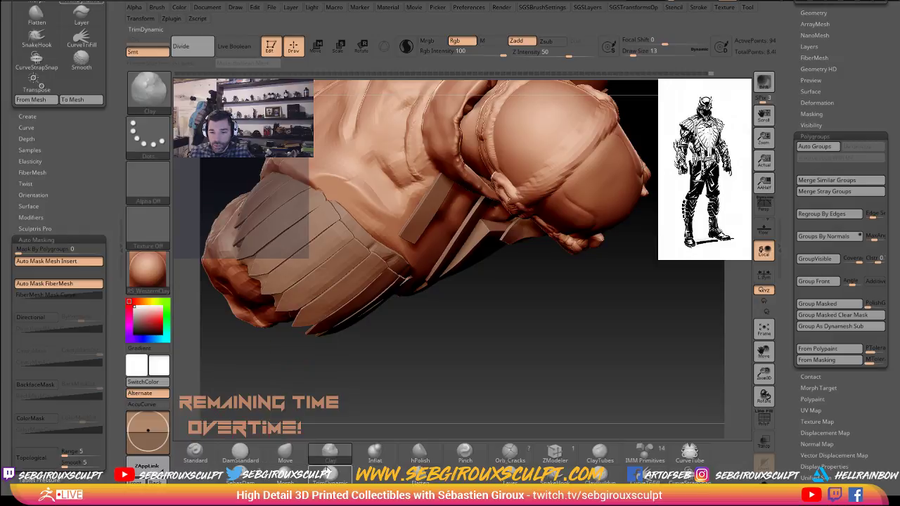
left_click(426, 456)
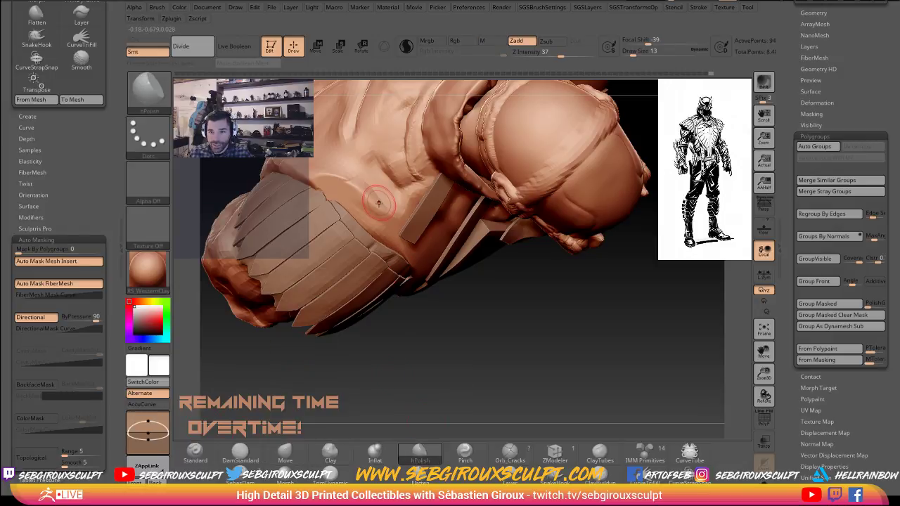
key("space")
left_click(373, 205)
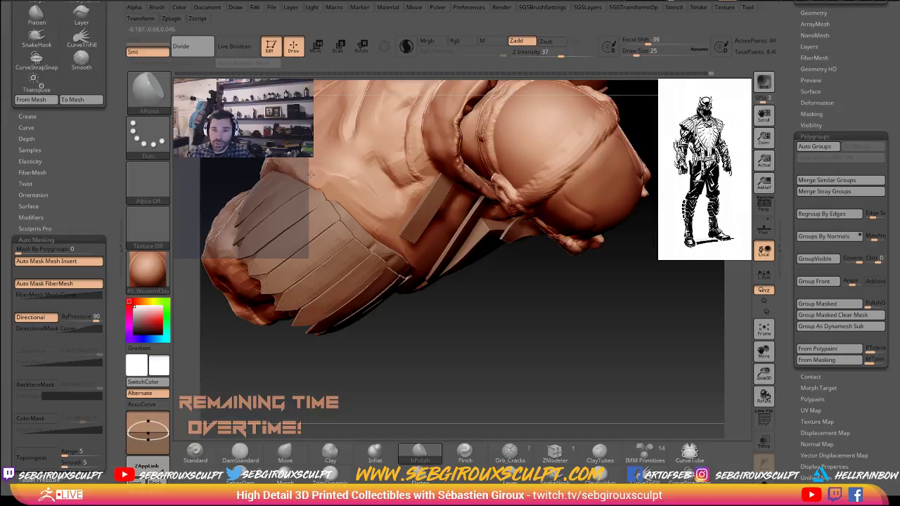
left_click_drag(504, 360, 337, 169)
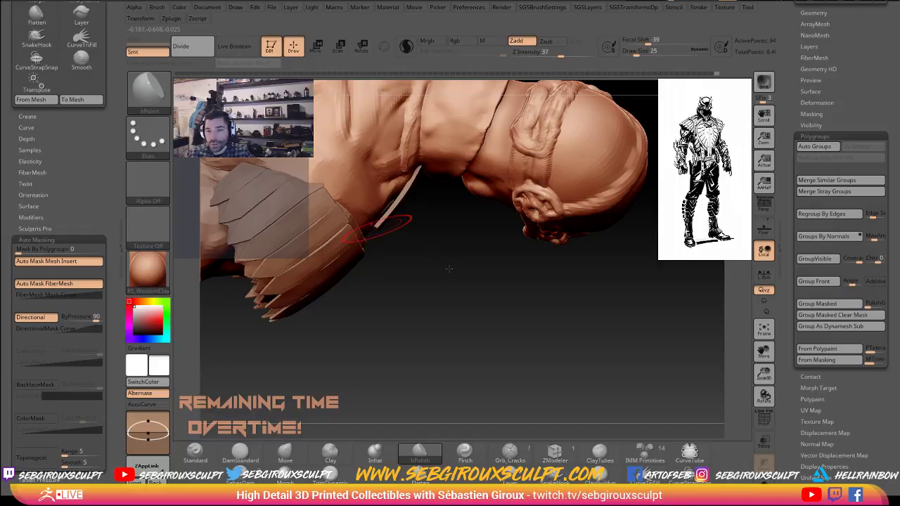
mouse_move(449, 269)
left_mouse_down()
mouse_move(429, 227)
mouse_move(404, 204)
left_mouse_up()
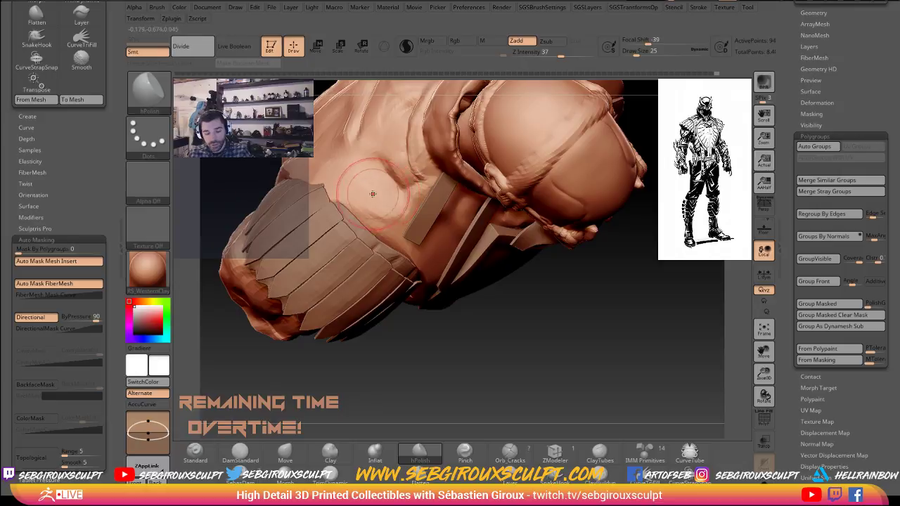
Build up the suit surface between the shoulder armor and the collar with ClayTubes at draw size 25.
key("b")
key("c")
key("t")
mouse_move(380, 176)
left_mouse_down()
mouse_move(388, 173)
mouse_move(406, 200)
left_mouse_up()
key("space")
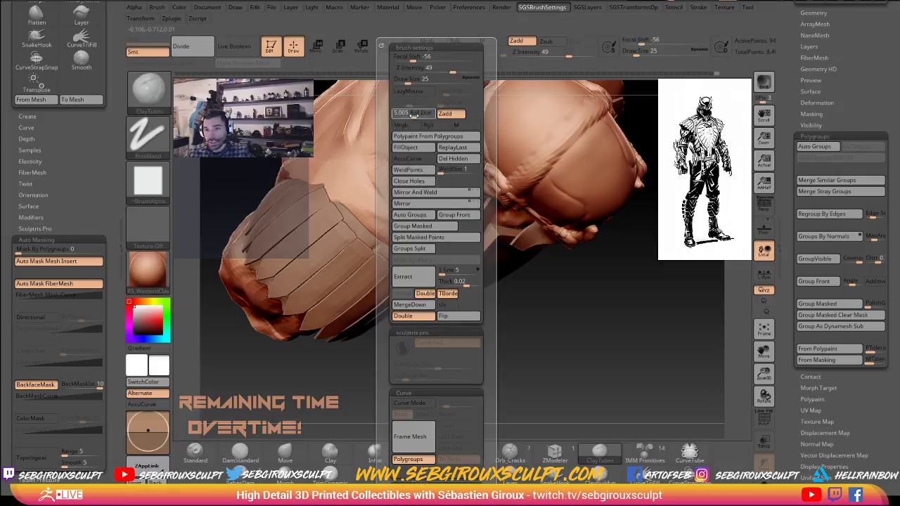
key("ctrl+z")
mouse_move(371, 187)
left_mouse_down()
mouse_move(391, 188)
mouse_move(398, 168)
left_mouse_up()
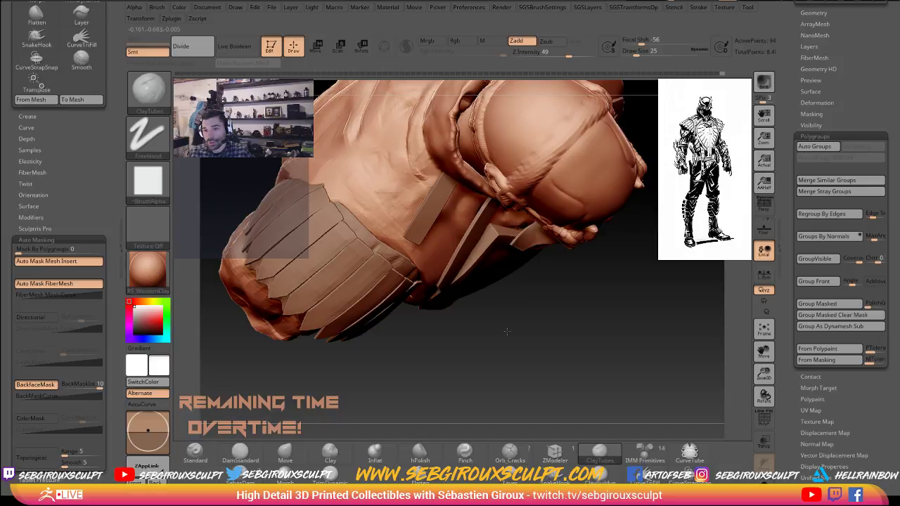
Smooth the suit surface beside the collar on the shoulder slope.
left_click_drag(512, 329, 588, 369)
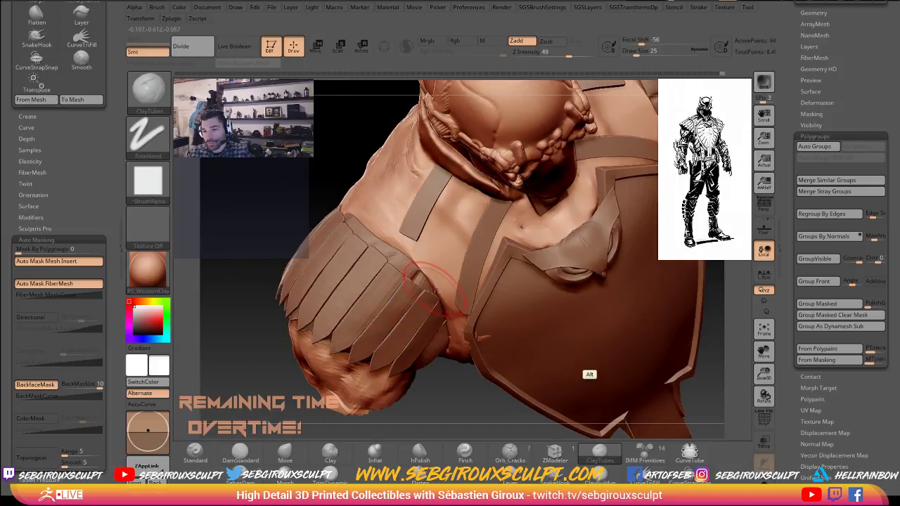
key("shift")
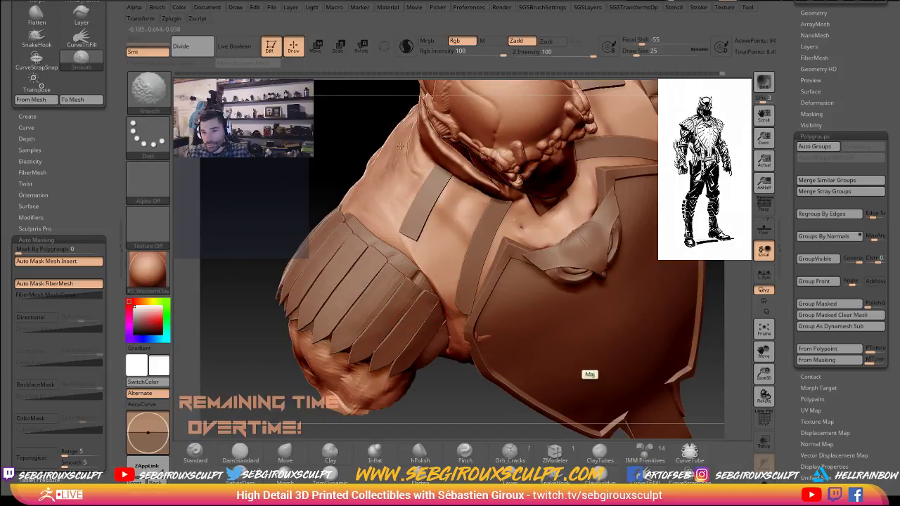
left_click_drag(400, 145, 405, 147, "shift")
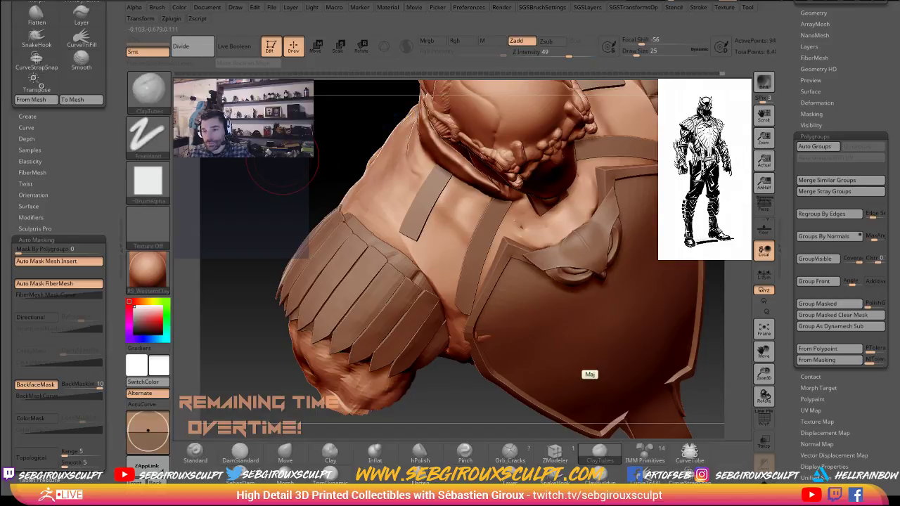
left_click_drag(281, 172, 366, 184)
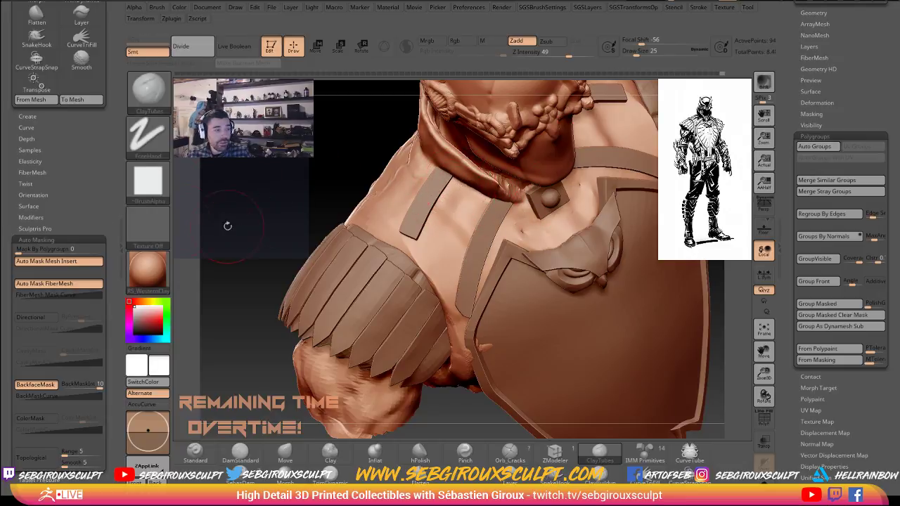
Try masking the suit at the armpit between the shoulder armor and the chest plate with draw size 20.
key("space")
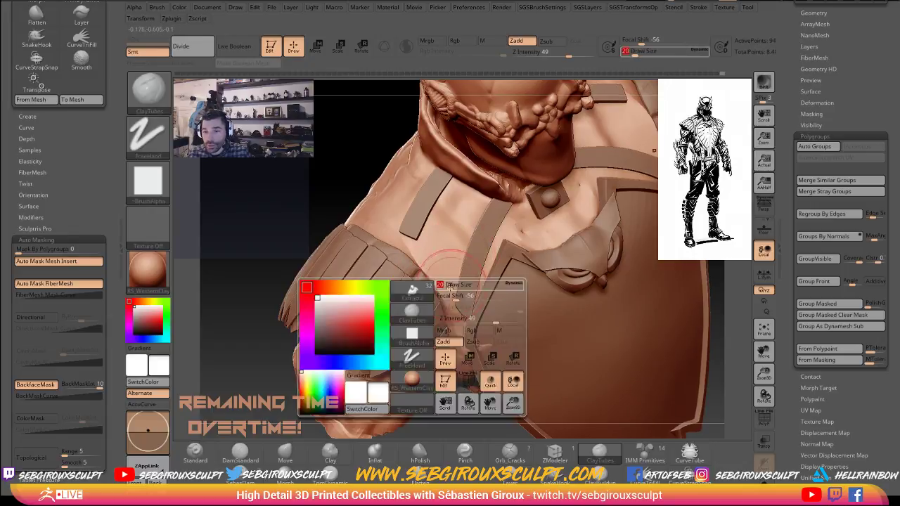
key("ctrl")
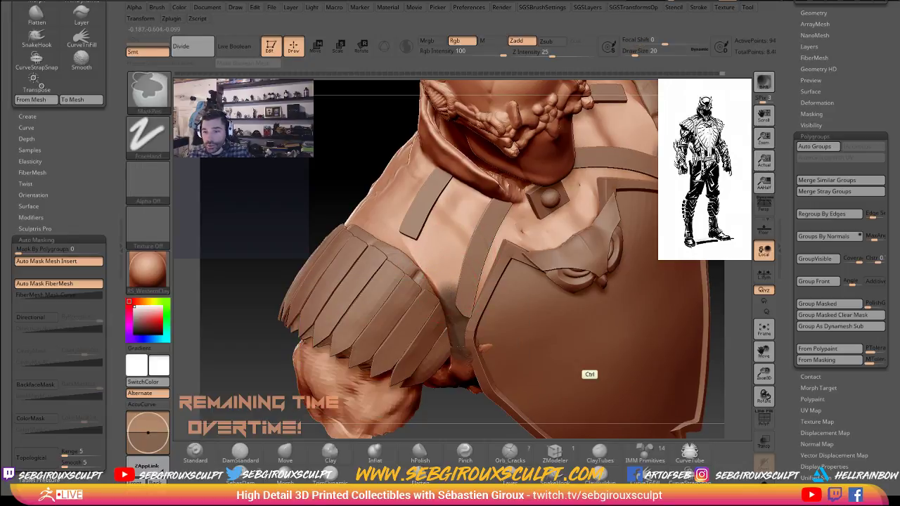
left_click_drag(460, 360, 461, 370, "ctrl")
mouse_move(443, 405)
left_mouse_down()
mouse_move(450, 356)
mouse_move(386, 363)
mouse_move(281, 279)
left_mouse_up()
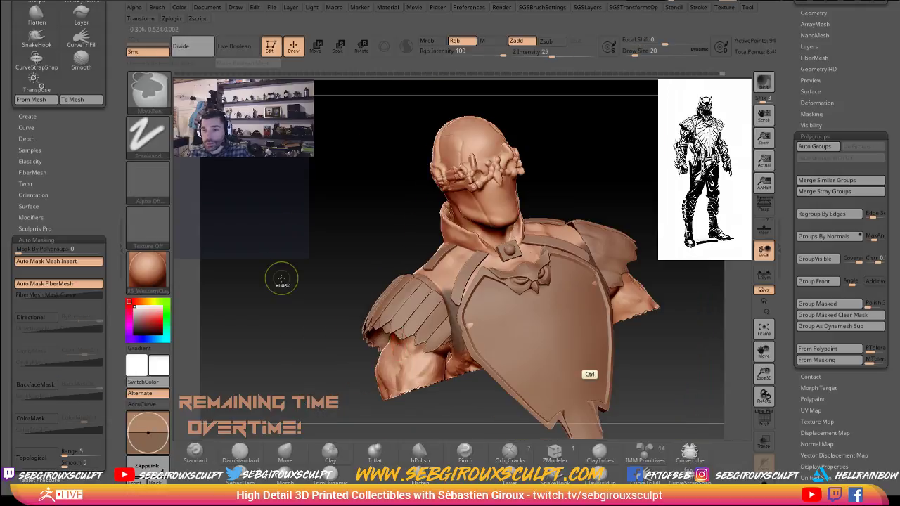
key("ctrl+shift")
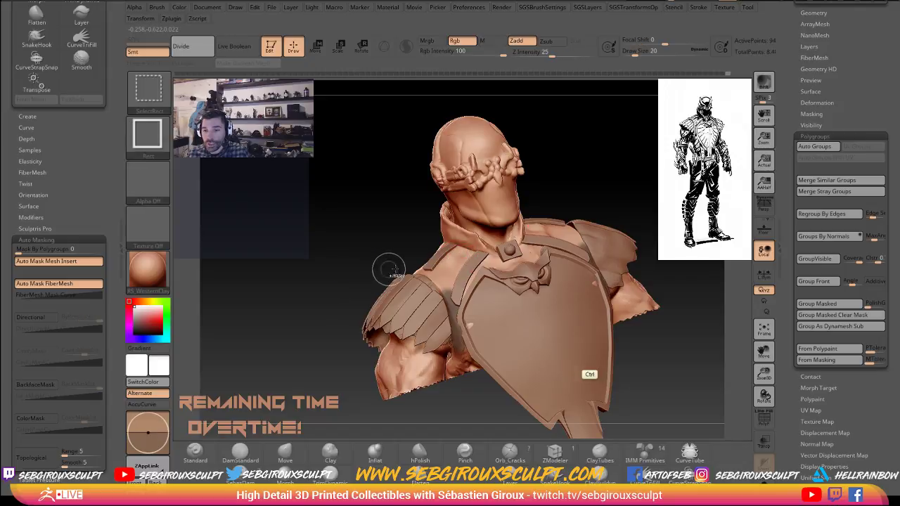
left_click_drag(386, 246, 349, 258)
key("ctrl+shift")
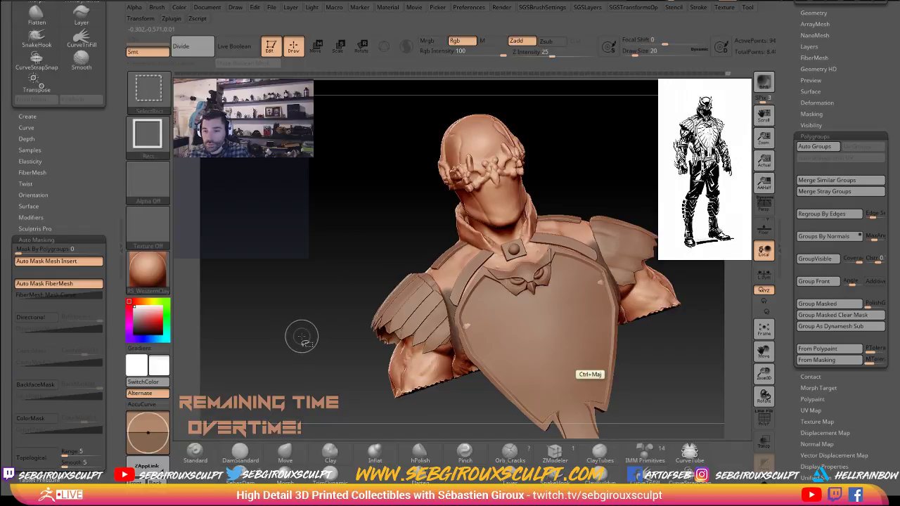
key("ctrl+shift")
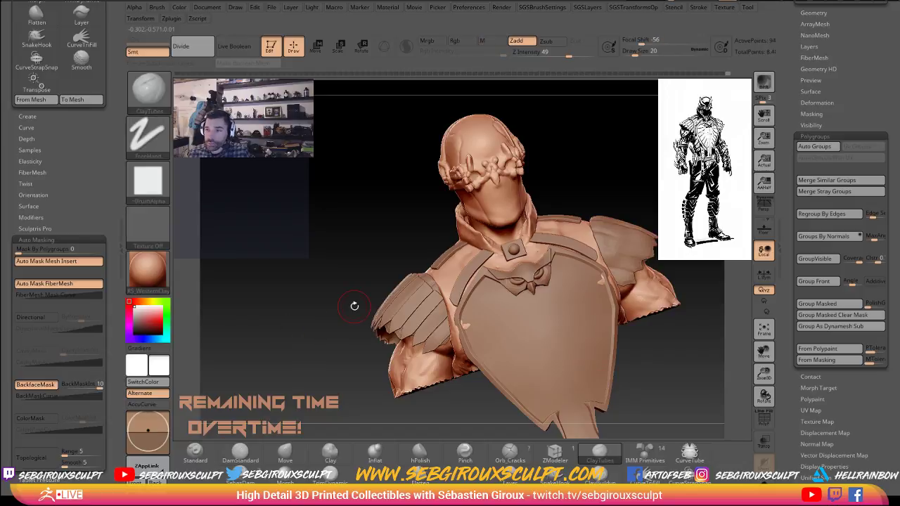
Browse back through the bust's undo history and examine its earlier states from the front and below.
scroll(883, 103, "up", 15)
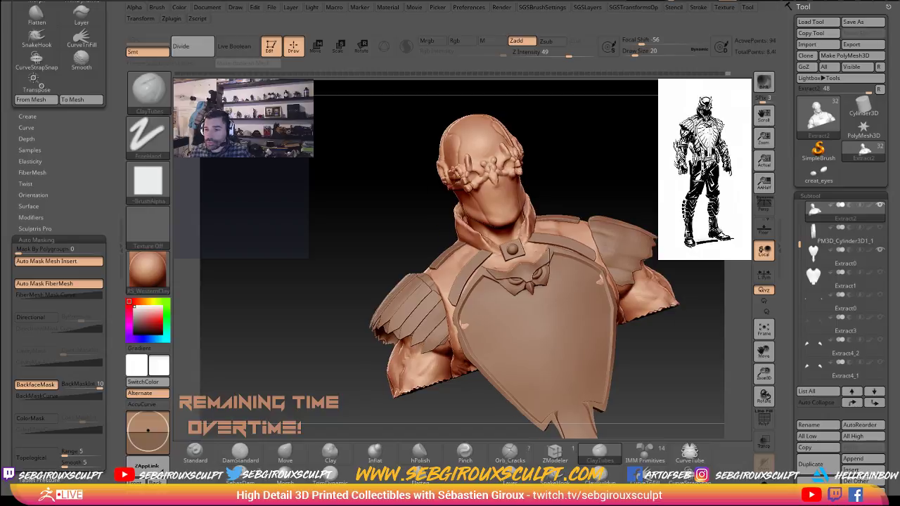
left_click_drag(675, 352, 691, 273, "shift")
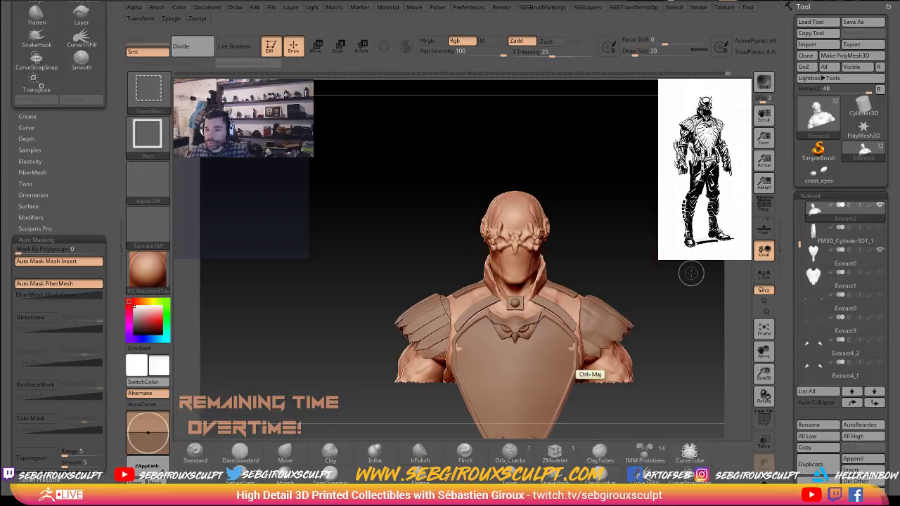
key("ctrl+alt+shift")
mouse_move(701, 298)
left_mouse_down("alt")
mouse_move(704, 285)
mouse_move(675, 267)
mouse_move(671, 222)
left_mouse_up("alt")
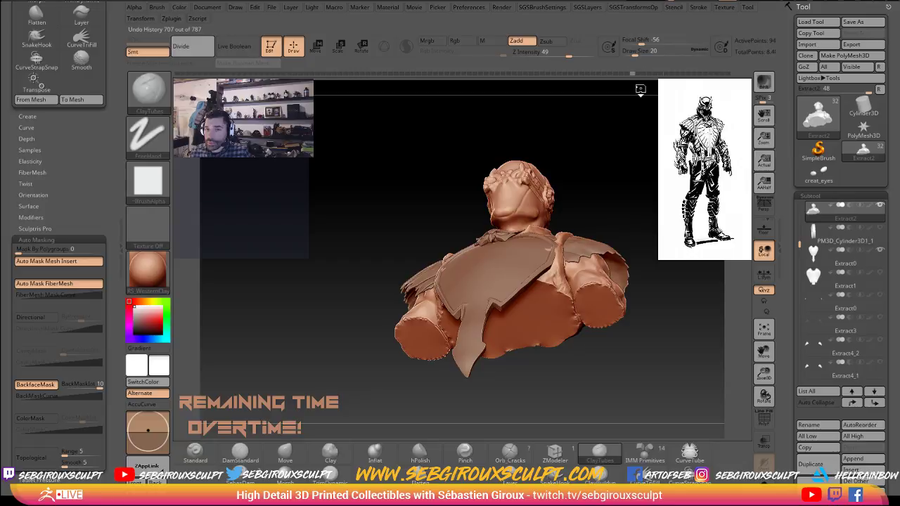
left_click(630, 74)
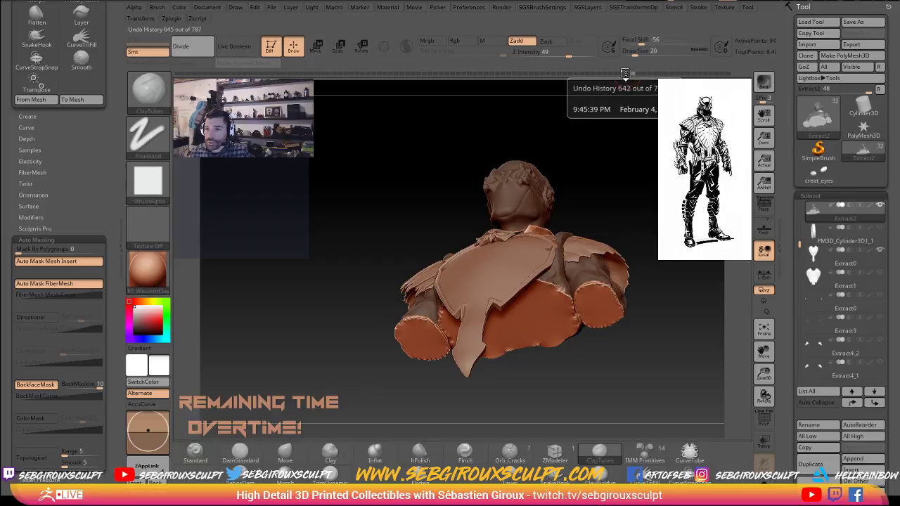
left_click(621, 75)
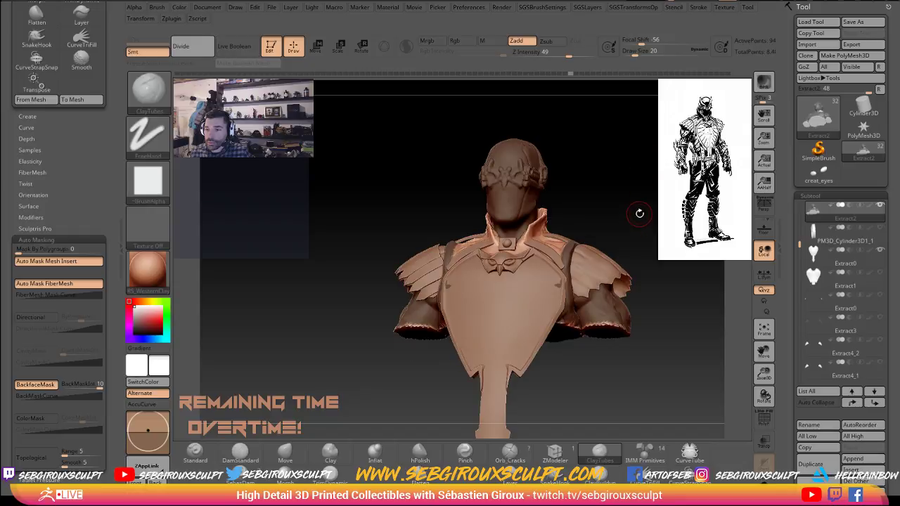
Try to clear the mask from an earlier undo history state of the bust.
key("ctrl")
left_click(582, 367, "ctrl")
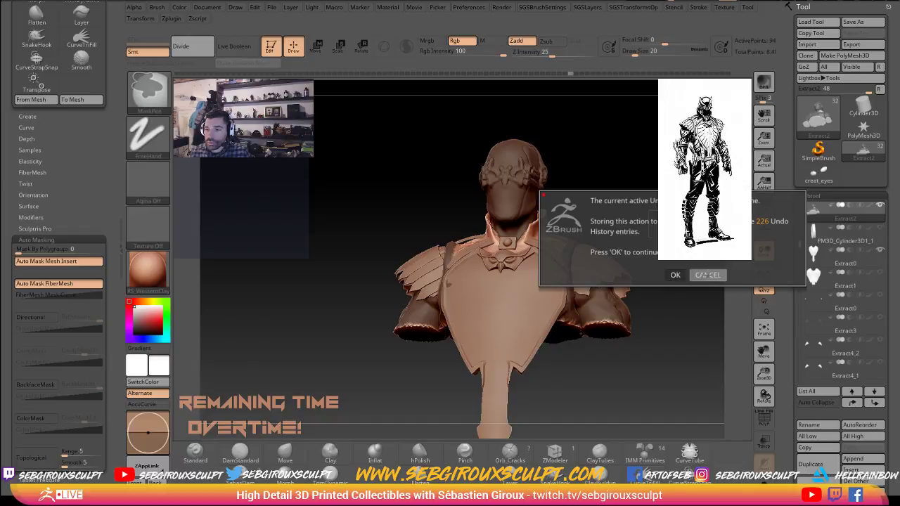
left_click(673, 277)
left_click(609, 75)
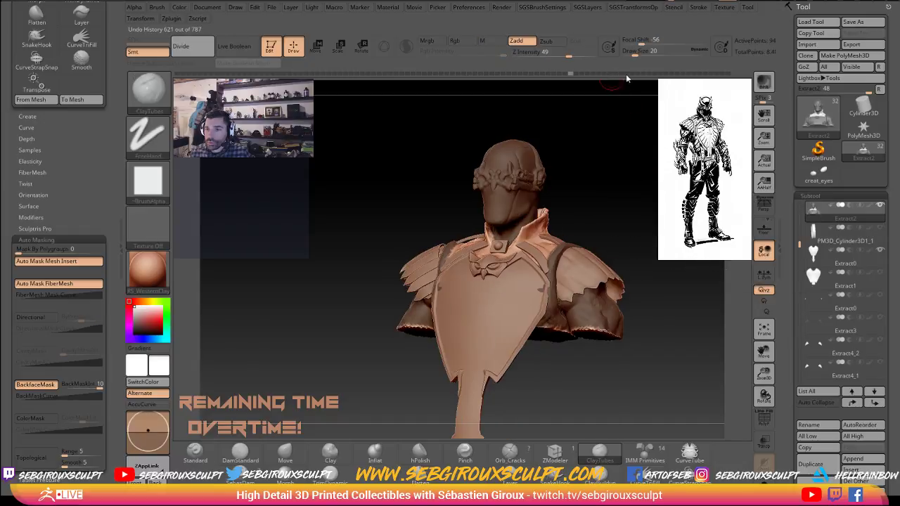
Switch to the creat_eyes tool and return to the Extract2 bust tool.
mouse_move(799, 244)
left_mouse_down()
mouse_move(799, 204)
mouse_move(800, 244)
left_mouse_up()
left_click_drag(584, 366, 589, 365, "shift")
left_click(863, 111)
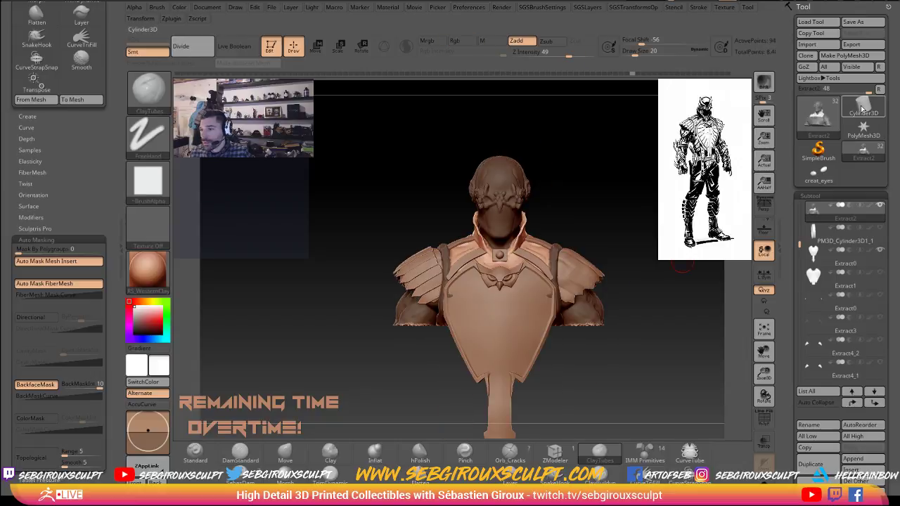
left_click(824, 174)
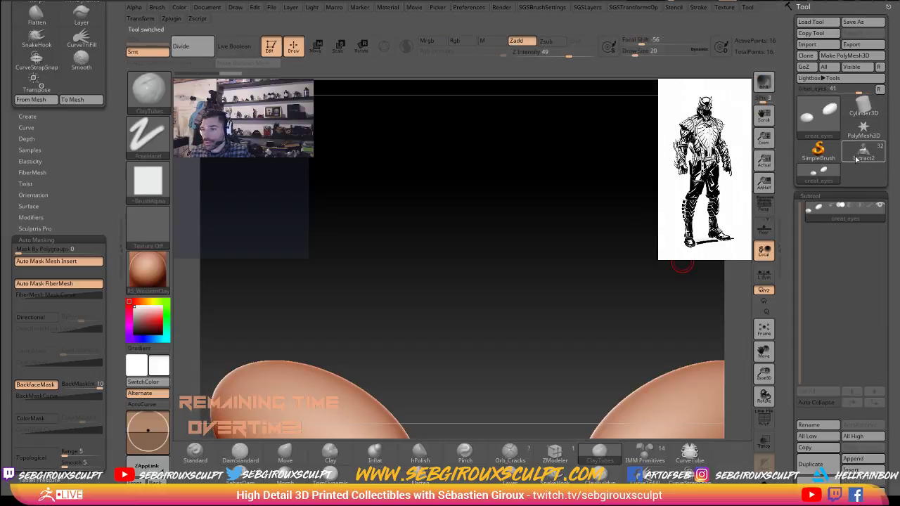
left_click(858, 156)
Try to clear the bust's mask, cancel the history removal, and step back to undo history entry 611.
left_click_drag(588, 370, 590, 373, "shift")
left_click_drag(614, 199, 588, 187)
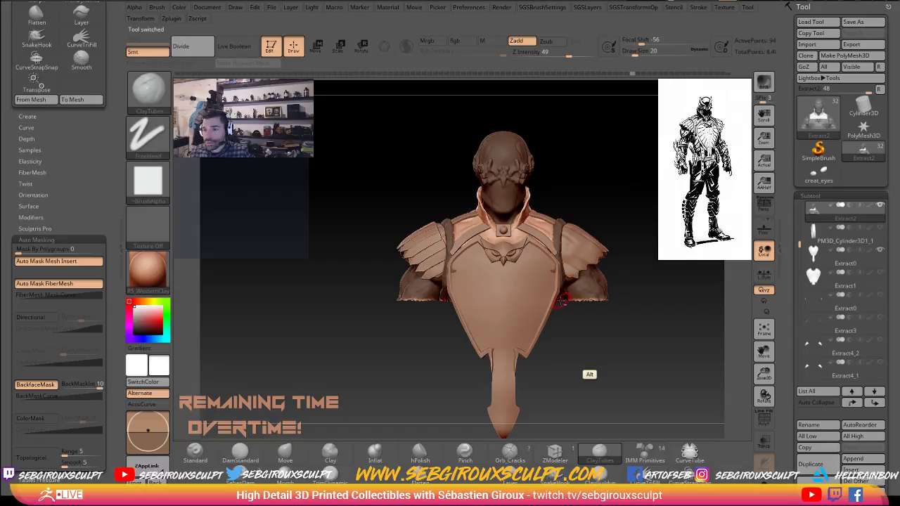
left_click_drag(654, 318, 650, 340, "ctrl")
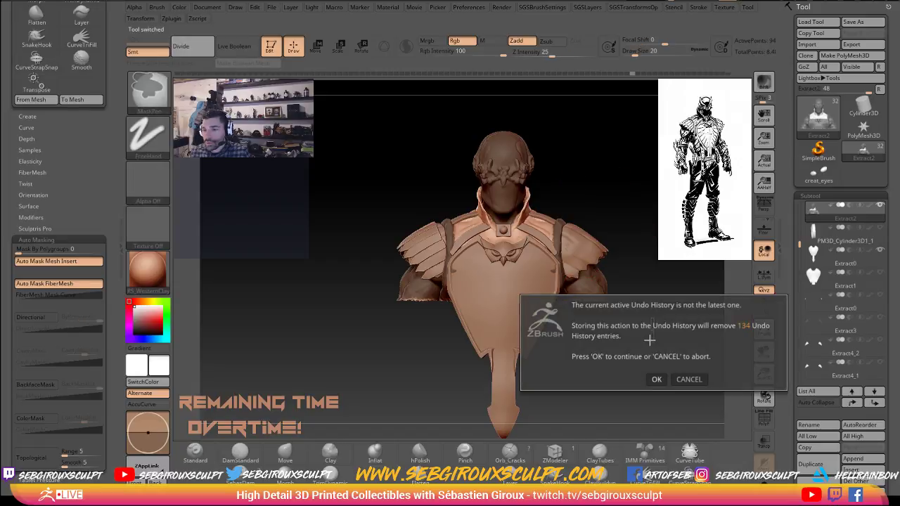
left_click(689, 379)
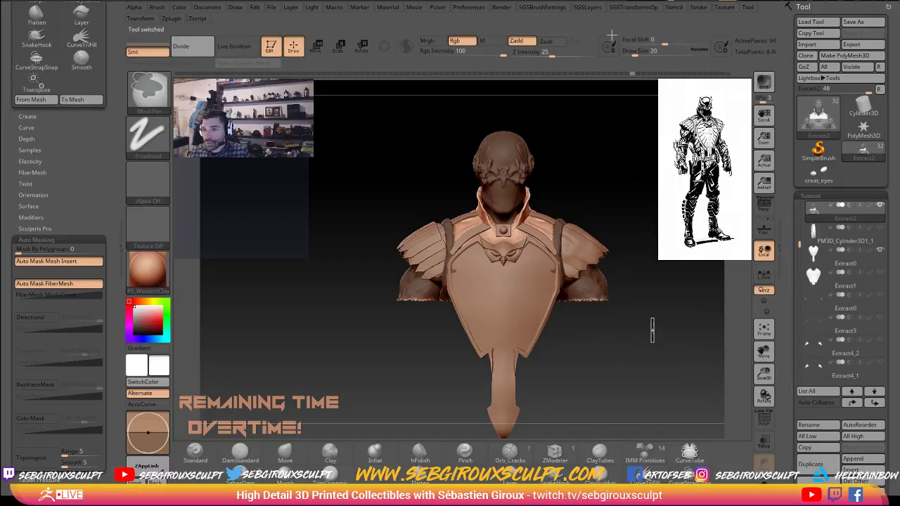
left_click(559, 73)
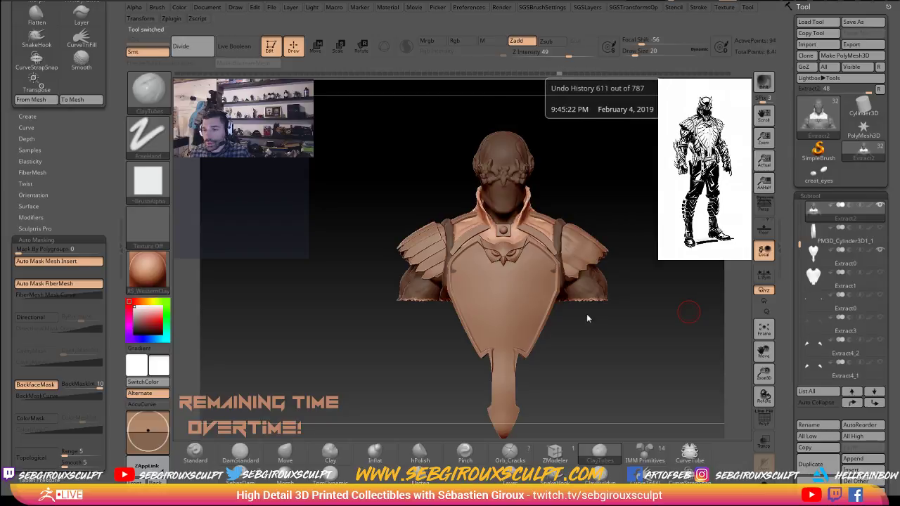
Examine the underside of the bust and its polygroups with the polyframe display, and switch the display off again.
left_click_drag(637, 287, 624, 223)
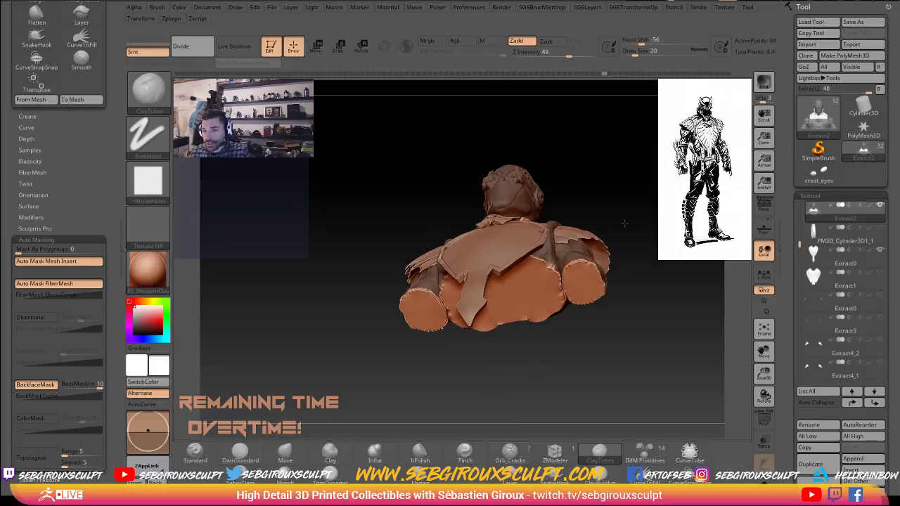
left_click(764, 420)
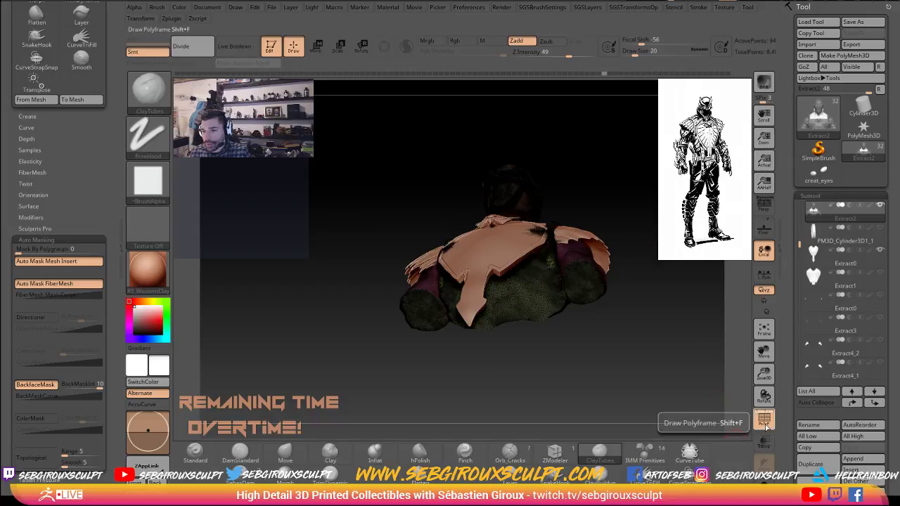
left_click(764, 420)
left_click_drag(668, 276, 665, 339)
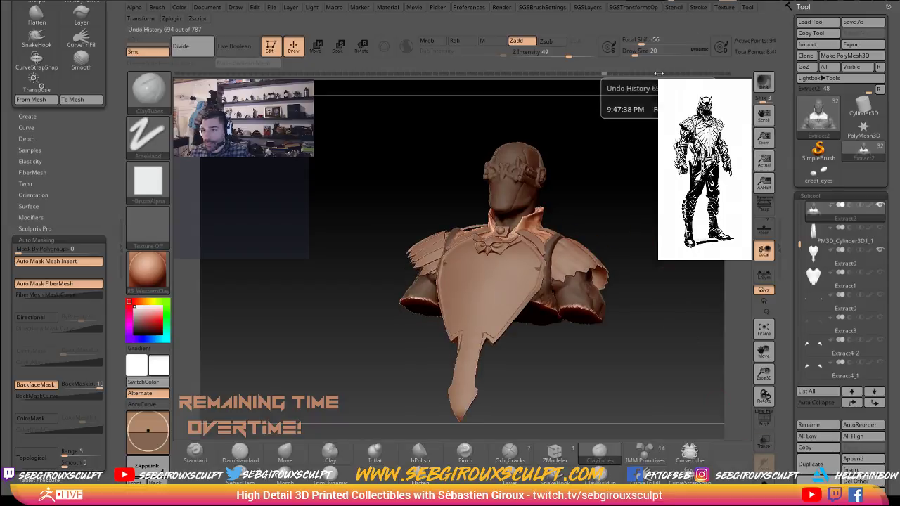
Return the bust to a later unmasked undo history state and try to hide the area at the arm's lower edge.
left_click(681, 73)
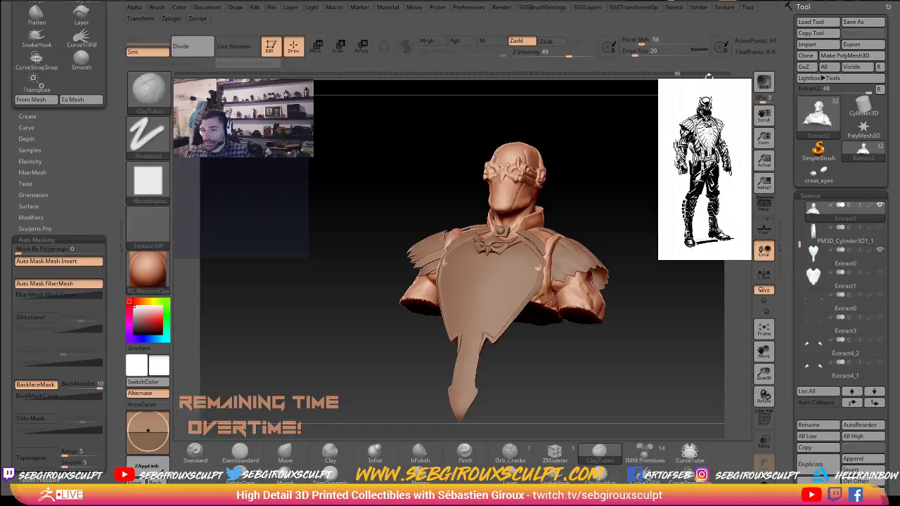
left_click(700, 73)
key("ctrl+shift")
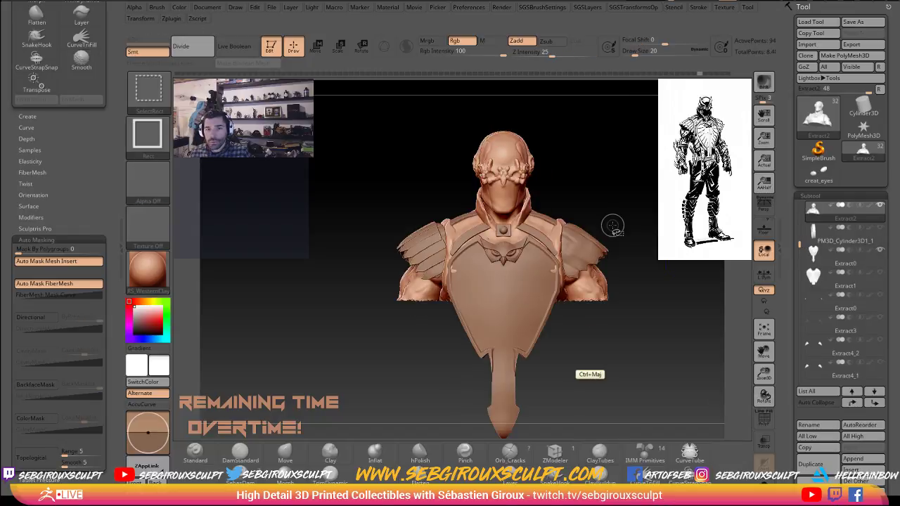
left_click_drag(645, 356, 561, 296, "ctrl+shift")
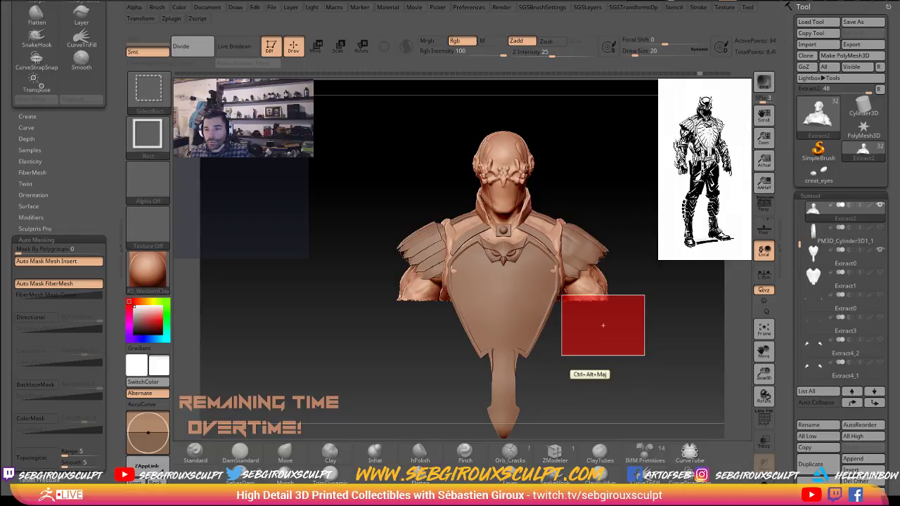
left_click(597, 331)
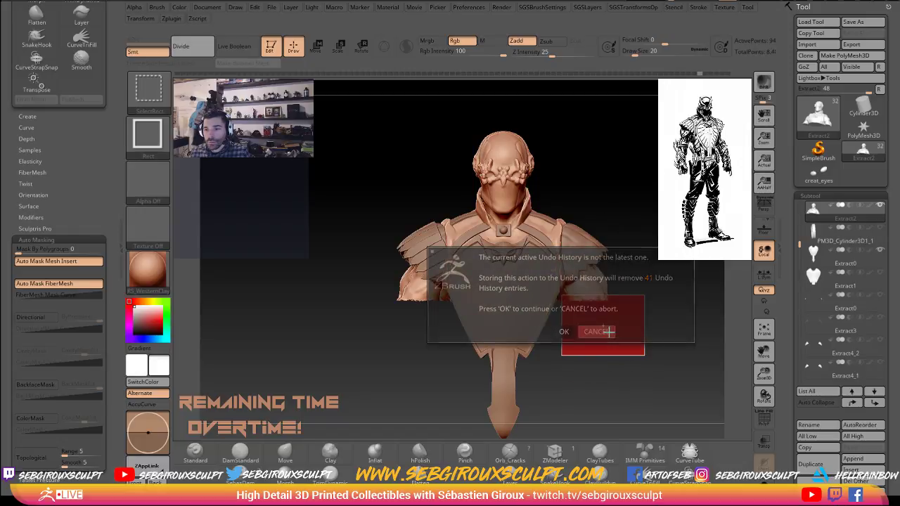
Cancel the undo history removal and show all the remaining subtools of the full Talon figure.
key("shift")
left_click_drag(581, 363, 585, 362, "shift")
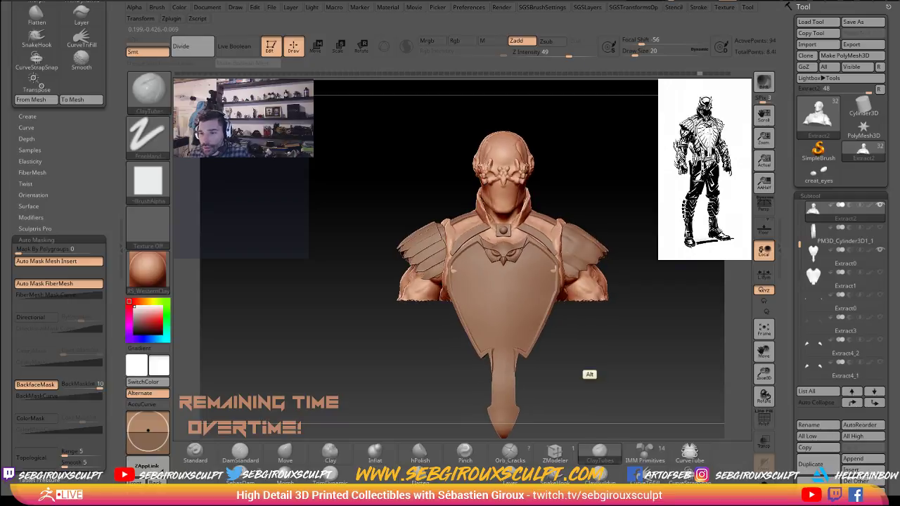
left_click_drag(633, 309, 680, 263)
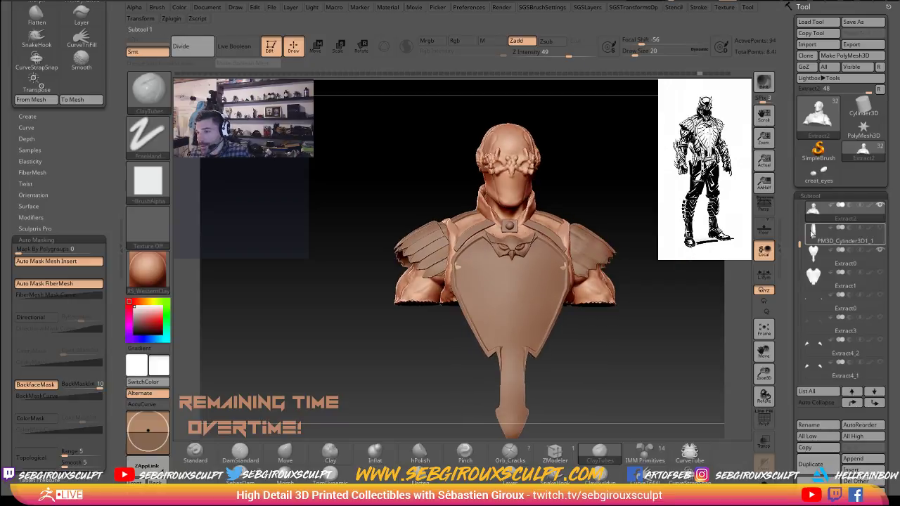
scroll(806, 259, "up", 5)
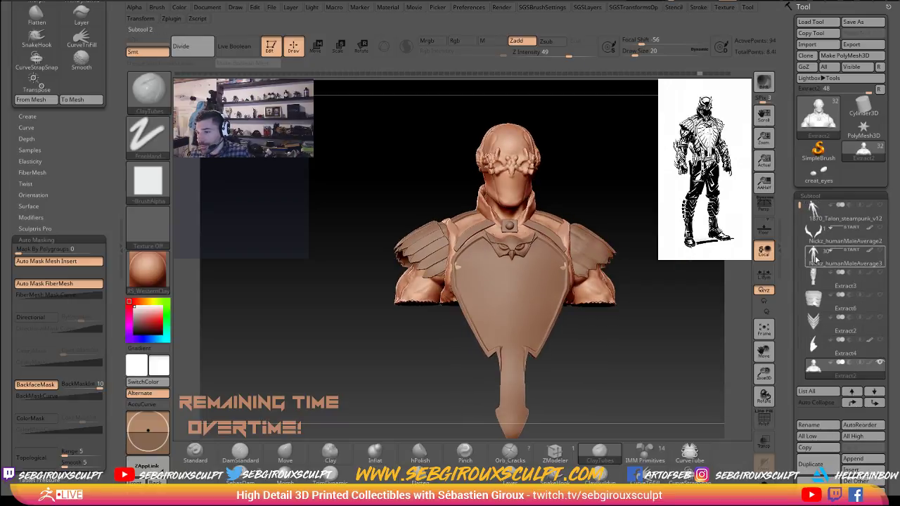
mouse_move(814, 256)
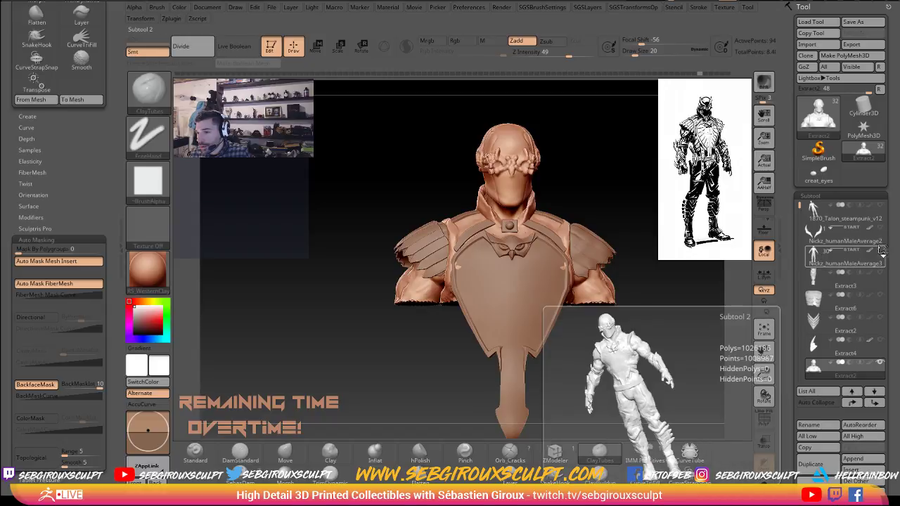
key("shift")
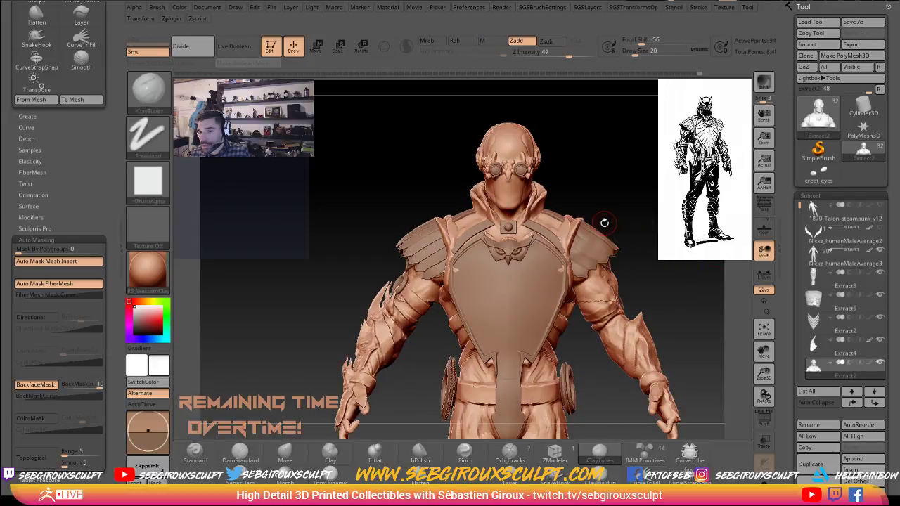
Activate the Nickz_humanMaleAverage3 body and adjust its raised collar with the Move brush at draw size 54.
left_click(816, 254)
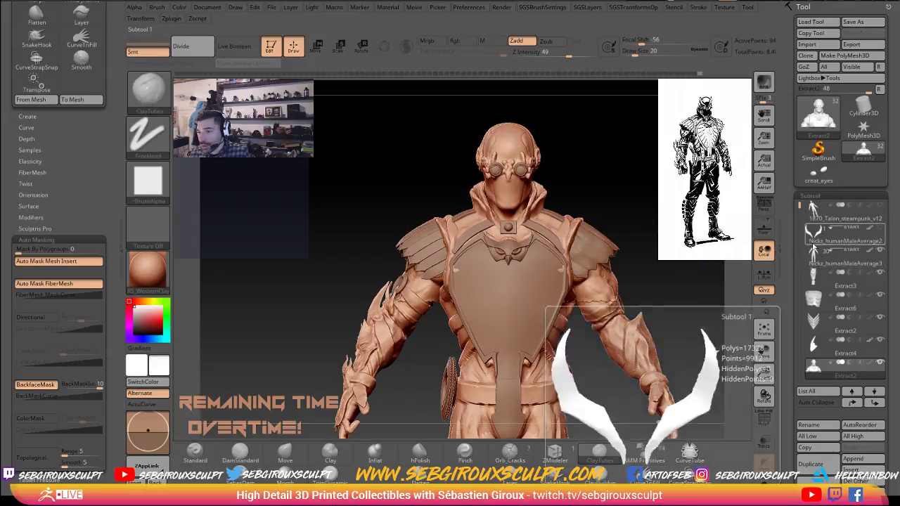
key("b")
key("m")
key("v")
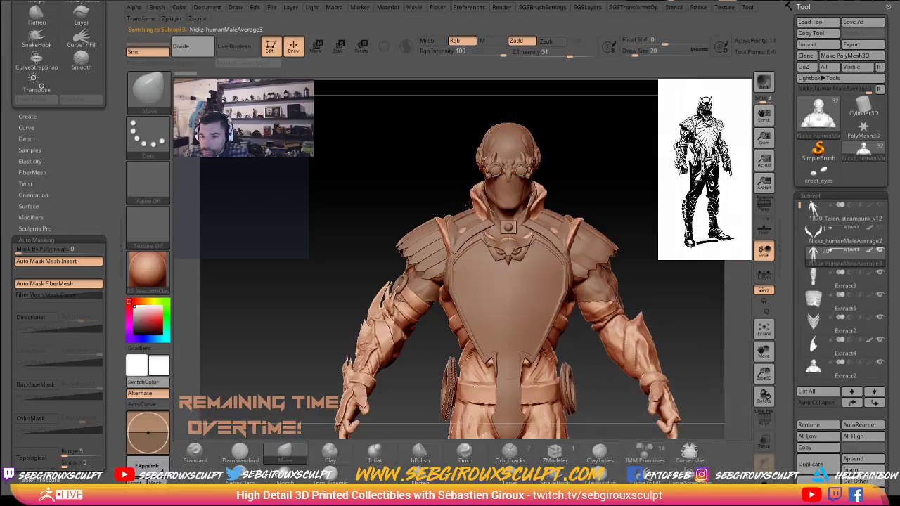
key("space")
left_click_drag(464, 205, 477, 206)
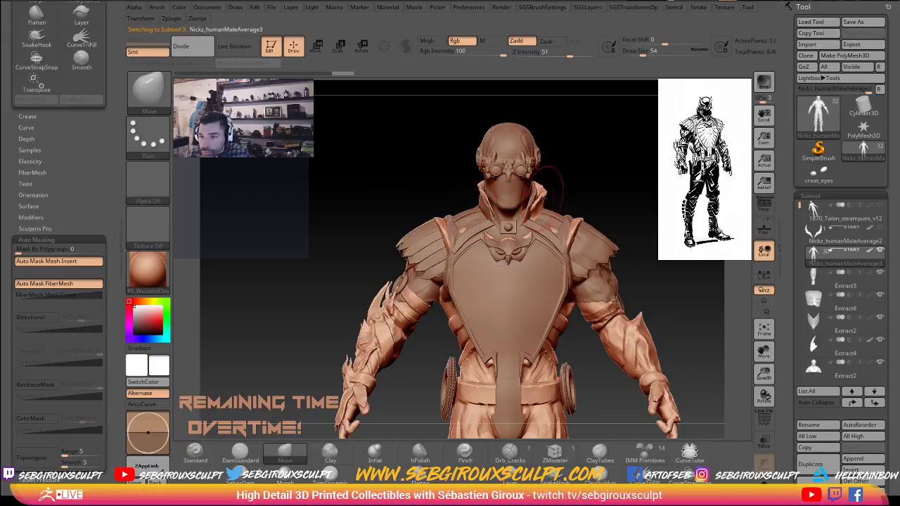
mouse_move(547, 190)
left_mouse_down()
mouse_move(538, 187)
mouse_move(559, 187)
mouse_move(538, 191)
left_mouse_up()
left_click_drag(600, 184, 538, 190)
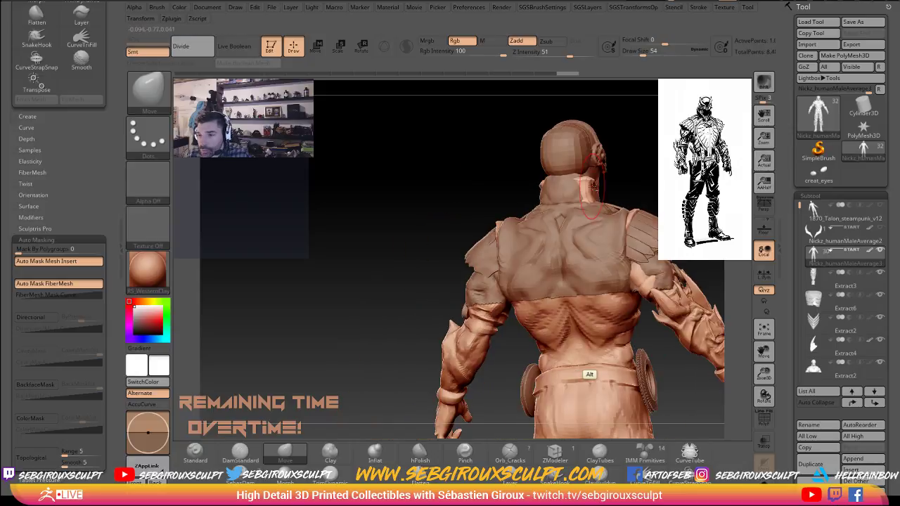
Switch to the Extract2 bust and back to the Nickz_humanMaleAverage3 body, and examine its shoulder from several angles.
left_click(602, 201, "alt")
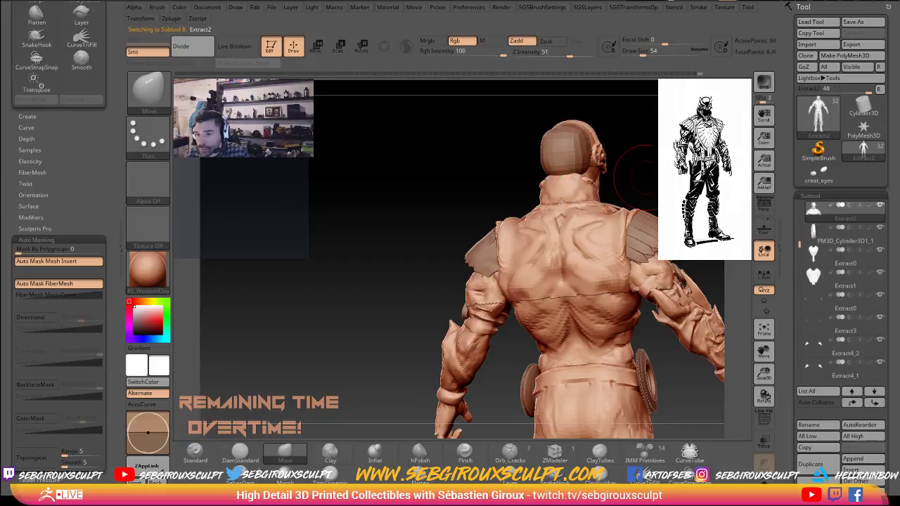
left_click_drag(630, 174, 562, 185)
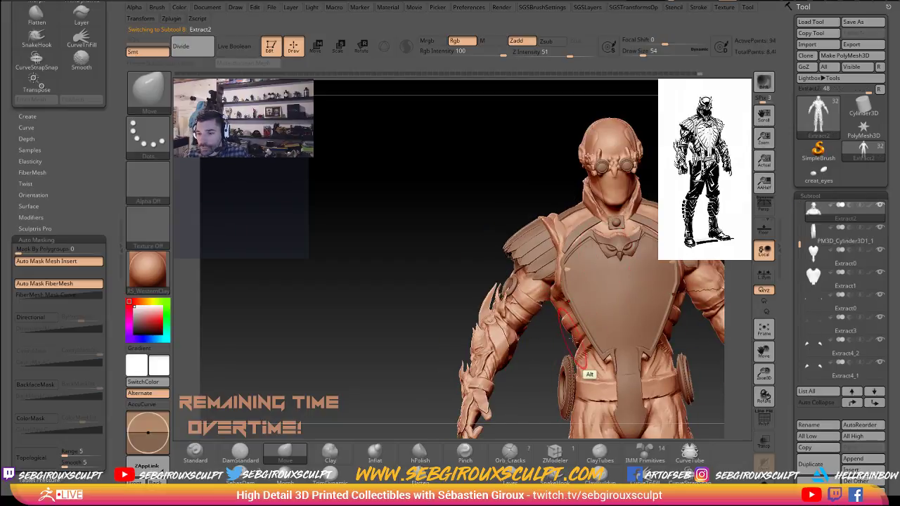
left_click(574, 337, "alt")
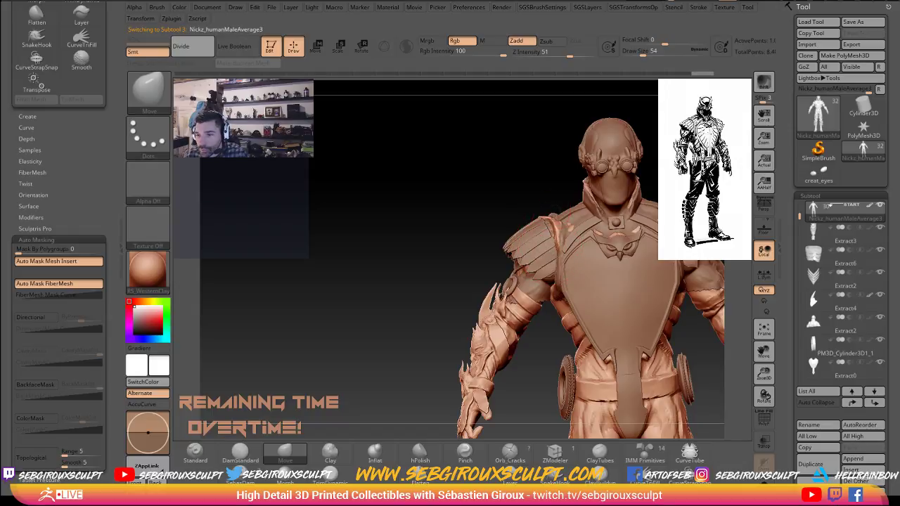
mouse_move(537, 190)
left_mouse_down()
mouse_move(540, 235)
mouse_move(538, 204)
left_mouse_up()
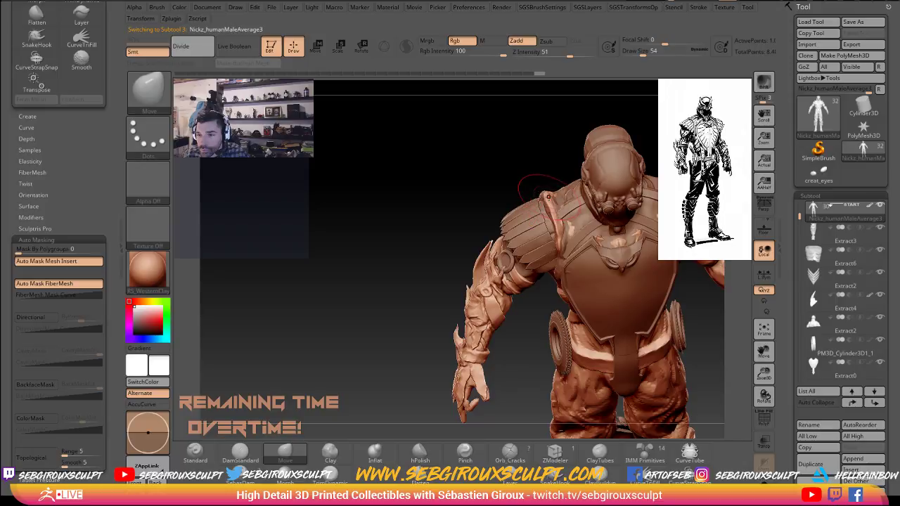
mouse_move(548, 181)
left_mouse_down()
mouse_move(554, 248)
mouse_move(541, 169)
left_mouse_up()
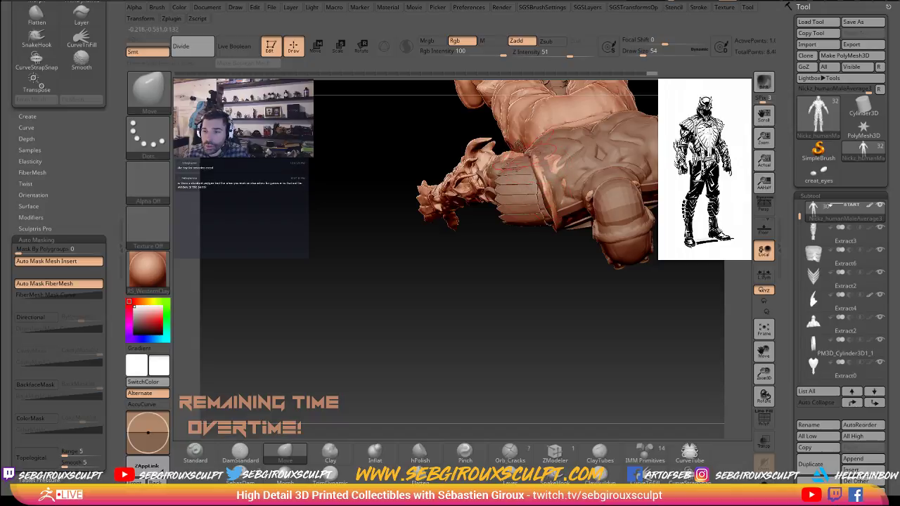
mouse_move(496, 270)
left_mouse_down()
mouse_move(504, 299)
mouse_move(529, 159)
mouse_move(529, 138)
mouse_move(506, 131)
mouse_move(575, 145)
mouse_move(587, 177)
left_mouse_up()
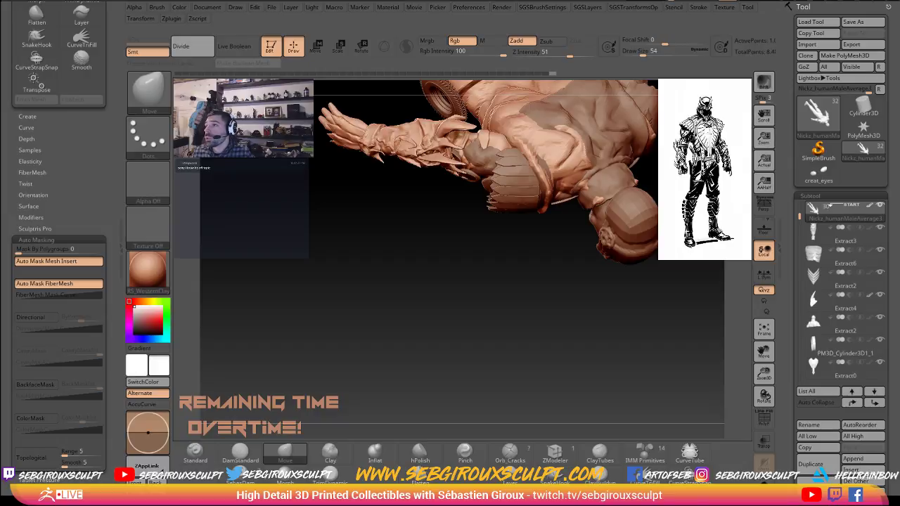
Switch to the web browser showing scott-eaton.com and open the site's Anatomy category.
left_click_drag(899, 211, 450, 86)
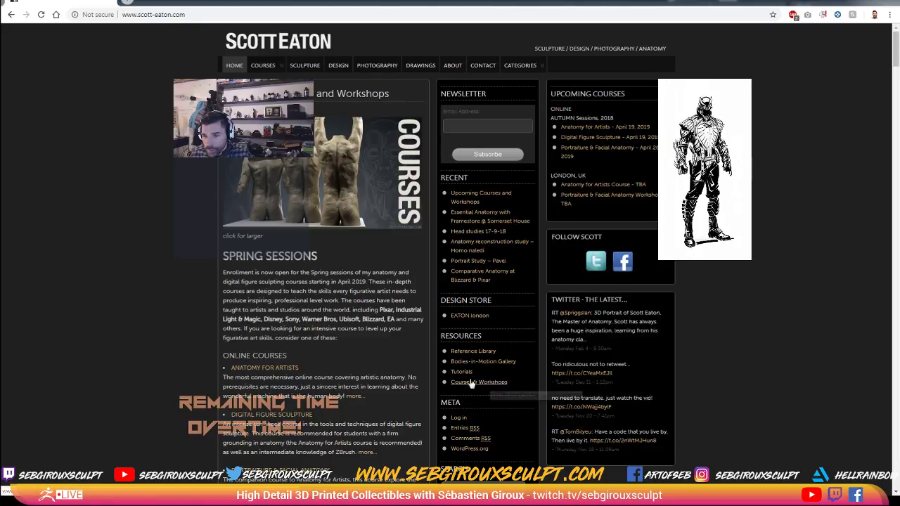
scroll(485, 380, "down", 2)
scroll(502, 377, "up", 2)
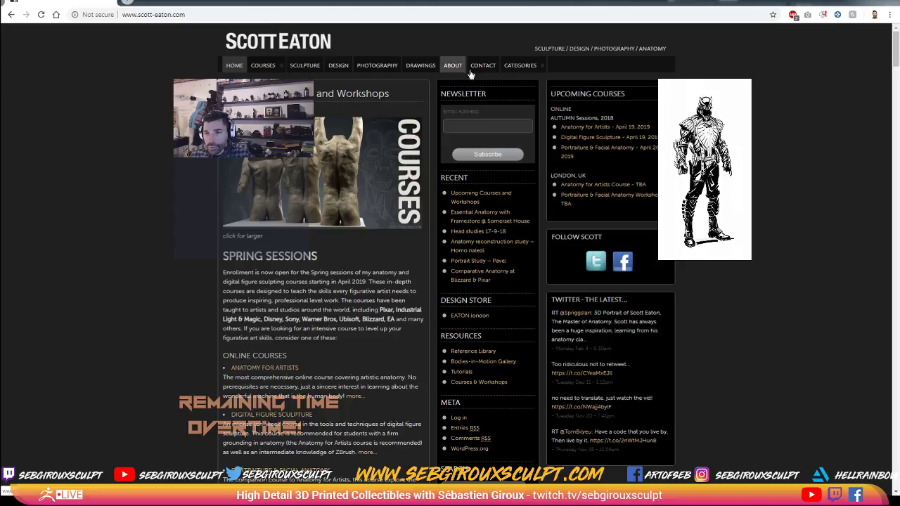
mouse_move(526, 74)
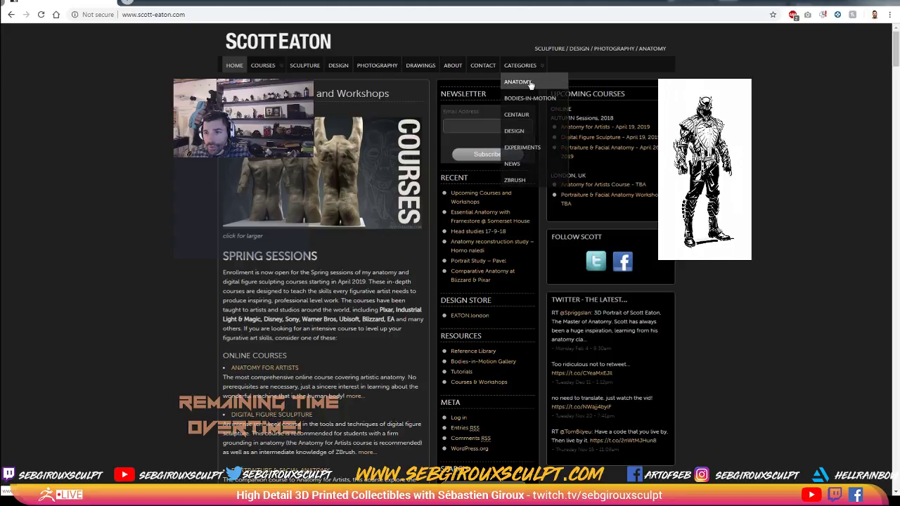
left_click(529, 82)
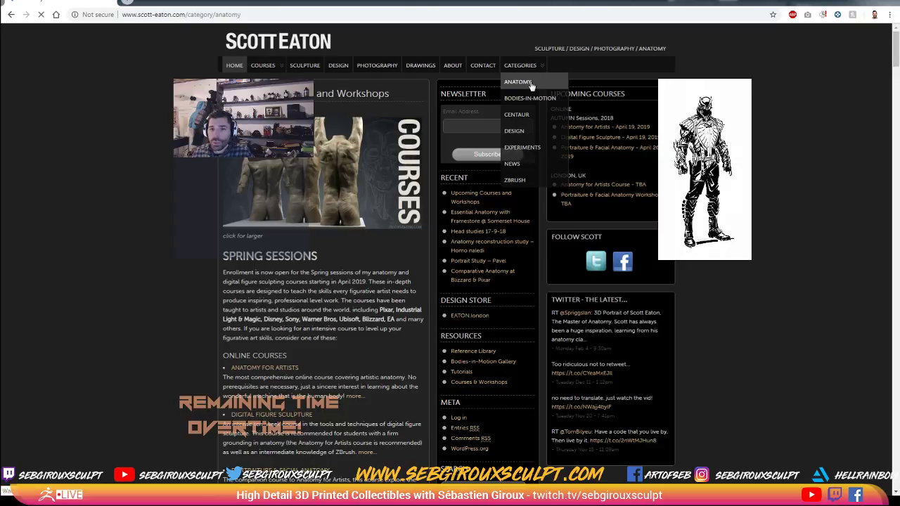
Look through the Anatomy category posts for book recommendations and return to the start of the page.
scroll(113, 246, "down", 7)
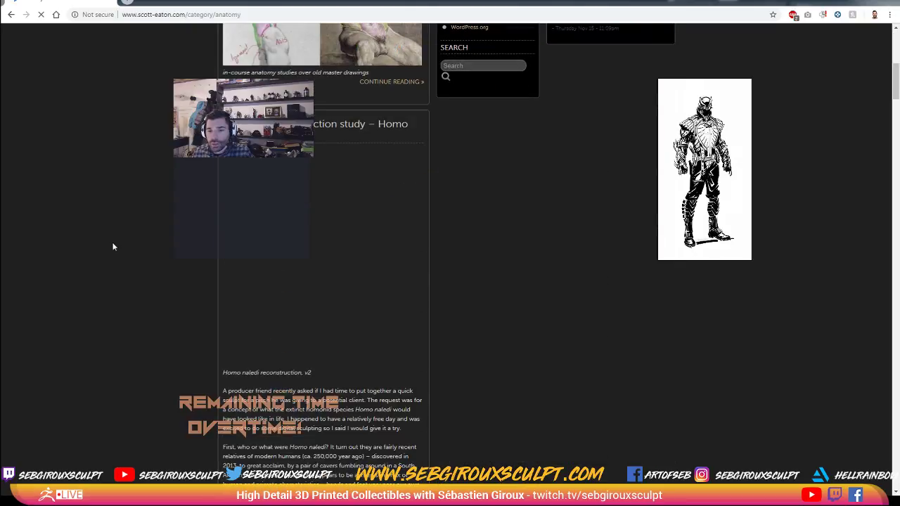
scroll(112, 246, "down", 6)
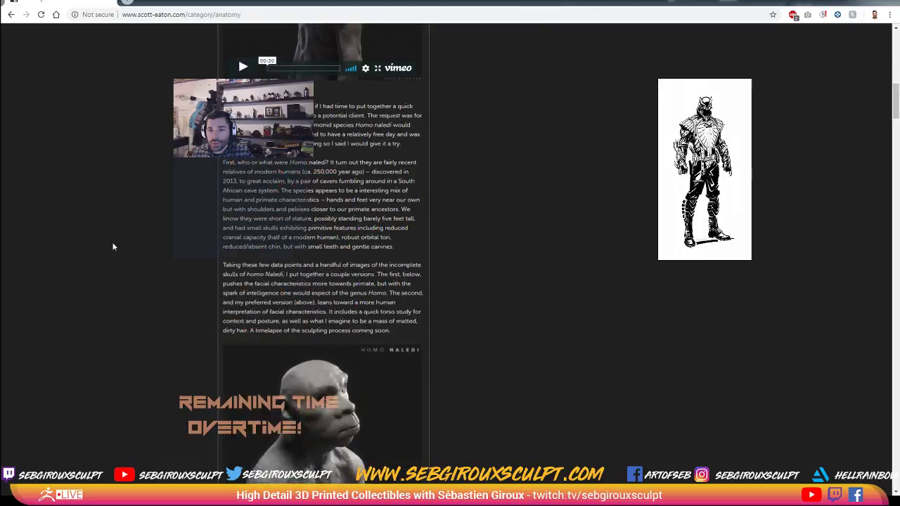
scroll(113, 247, "down", 10)
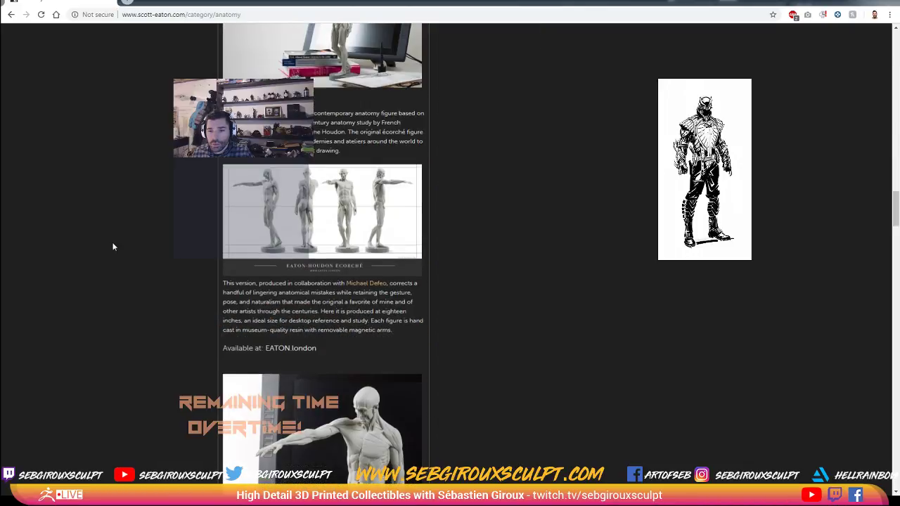
scroll(113, 247, "down", 8)
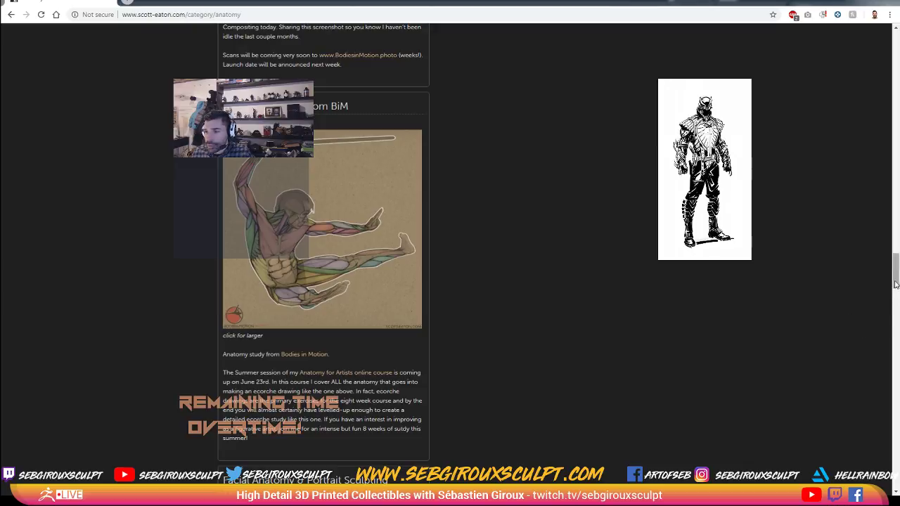
scroll(866, 334, "down", 10)
key("Home")
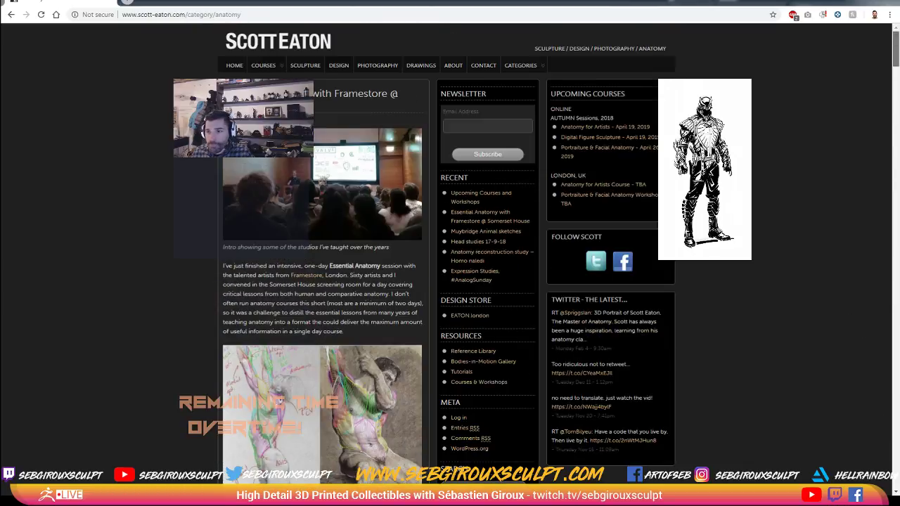
left_click(468, 125)
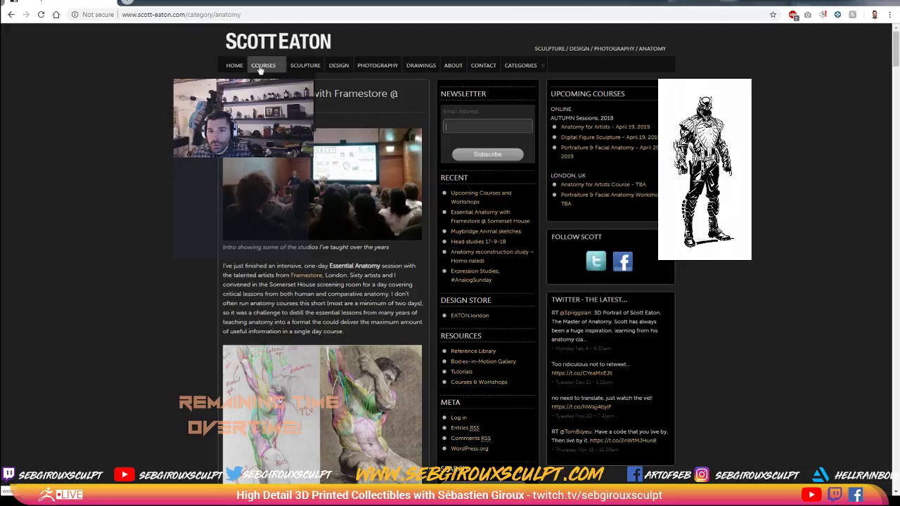
Go back to the Google results and search for "scott eaton books".
left_click(12, 14)
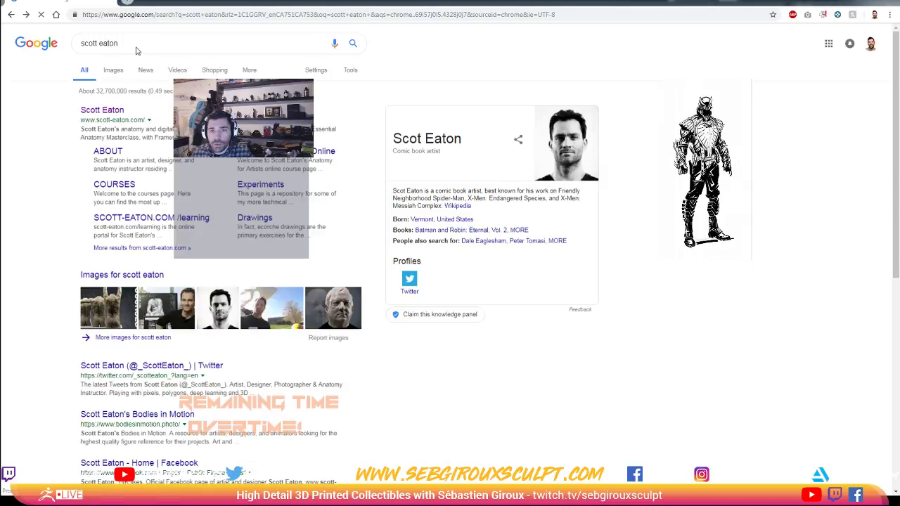
left_click(143, 44)
type("oo")
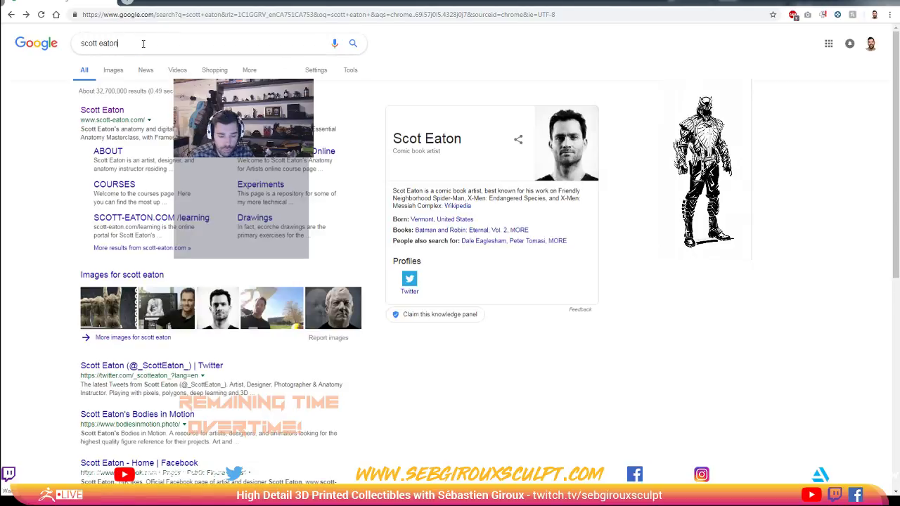
type("ks")
key("Return")
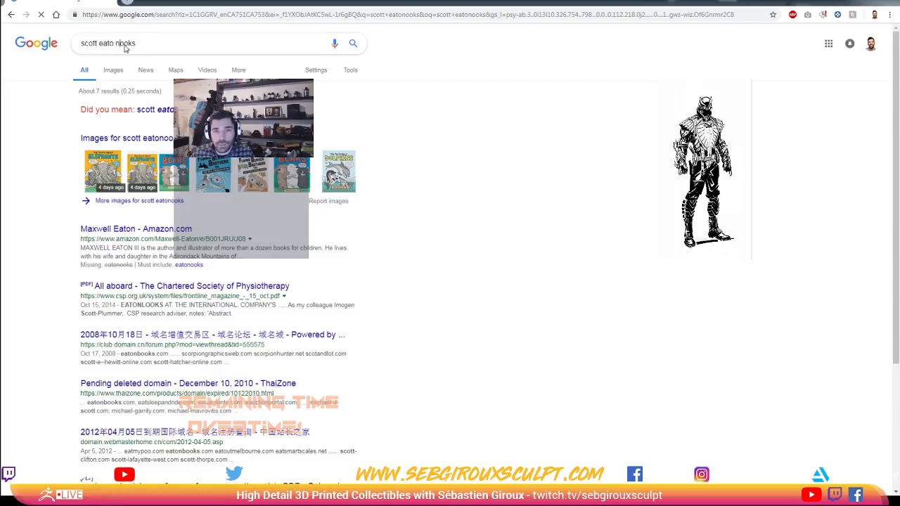
key("BackSpace")
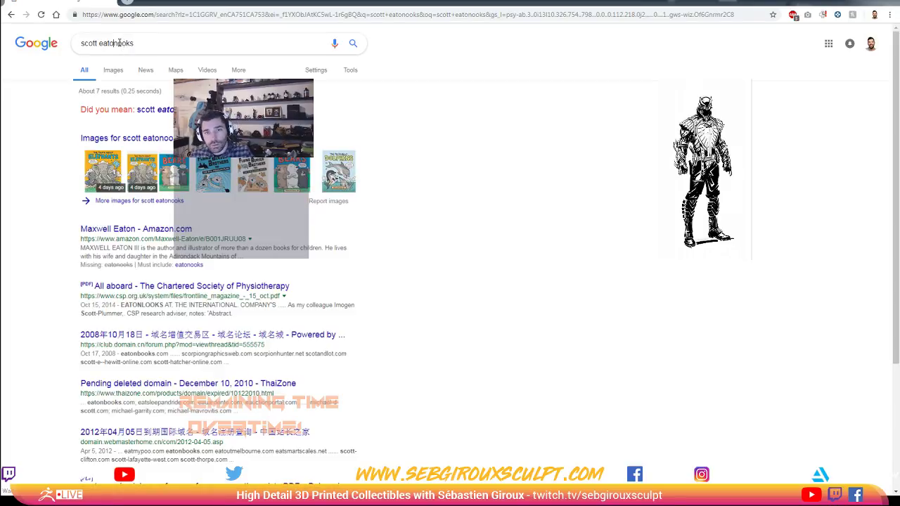
left_click(119, 45)
type("b")
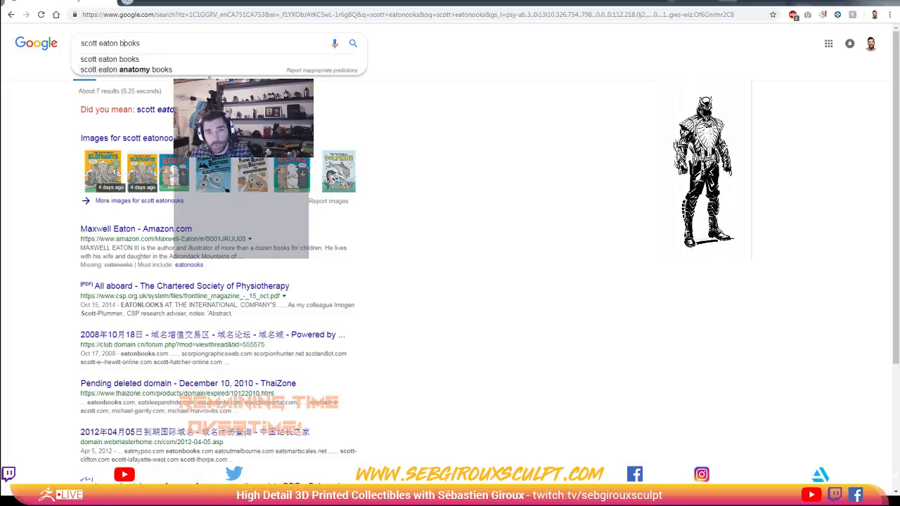
key("Return")
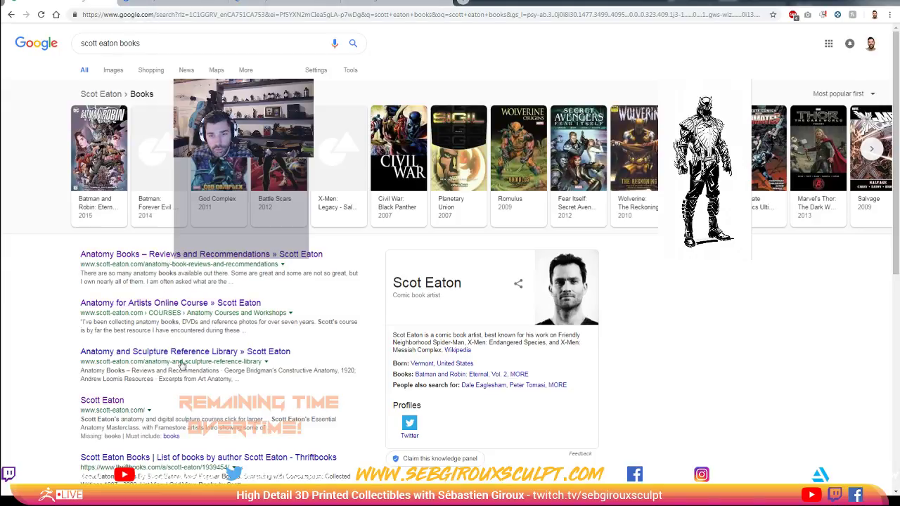
Open Anatomy Books – Reviews and Recommendations from Scott Eaton's Anatomy and Sculpture Reference Library and share the page's link in the stream chat.
left_click(383, 4)
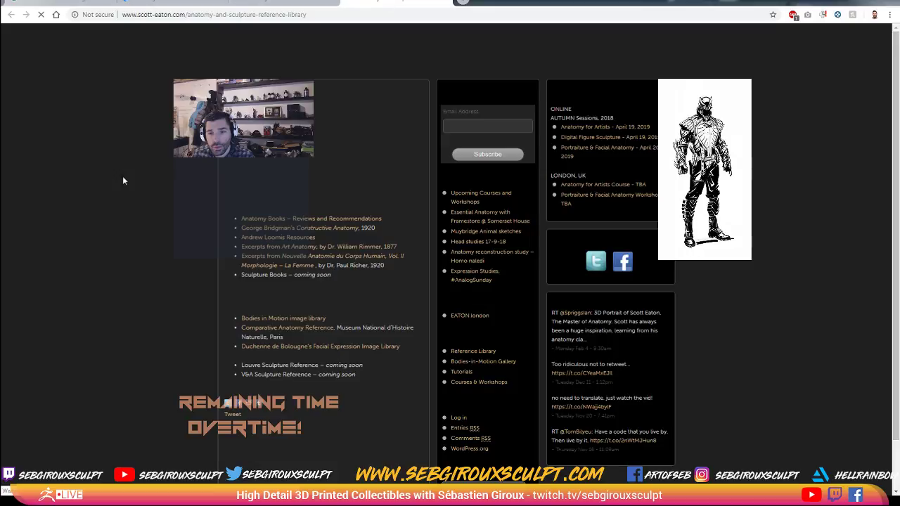
scroll(123, 180, "down", 1)
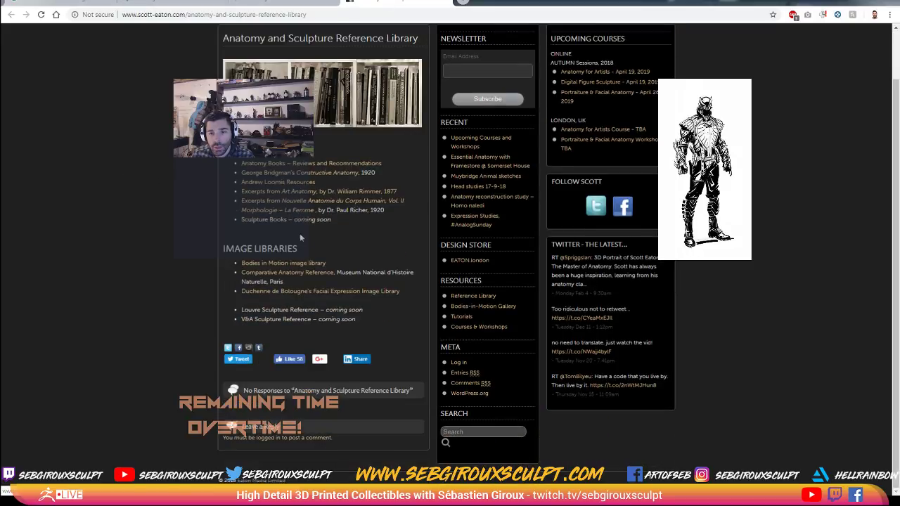
left_click(313, 163)
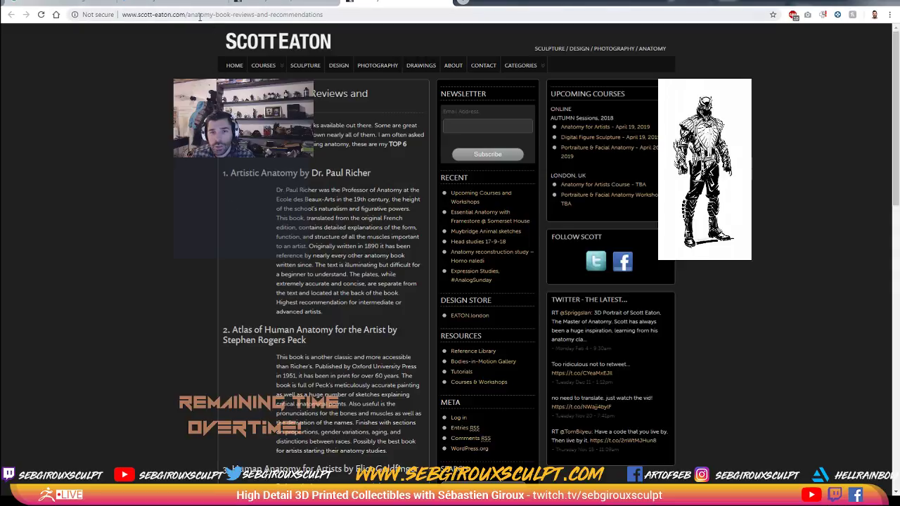
left_click(224, 14)
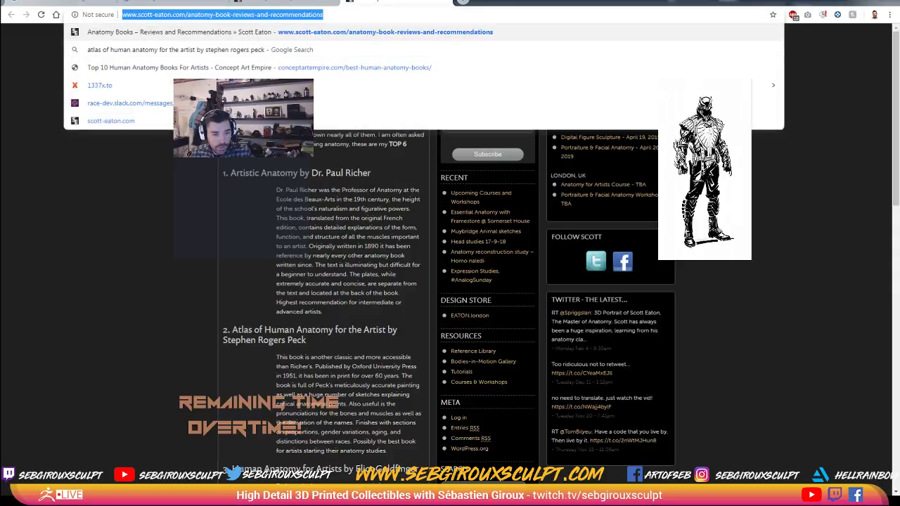
key("alt+Tab")
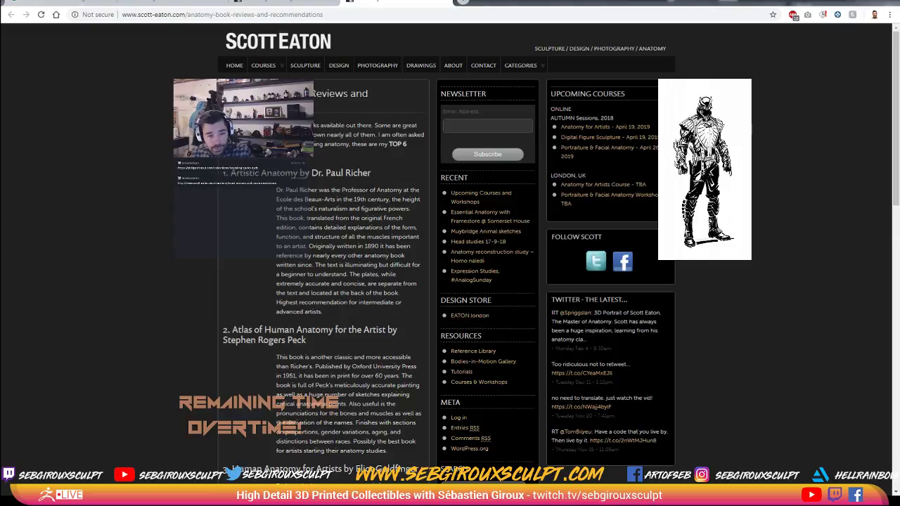
Check the other open Scott Eaton and Google pages and return to the anatomy book recommendations.
left_click(281, 2)
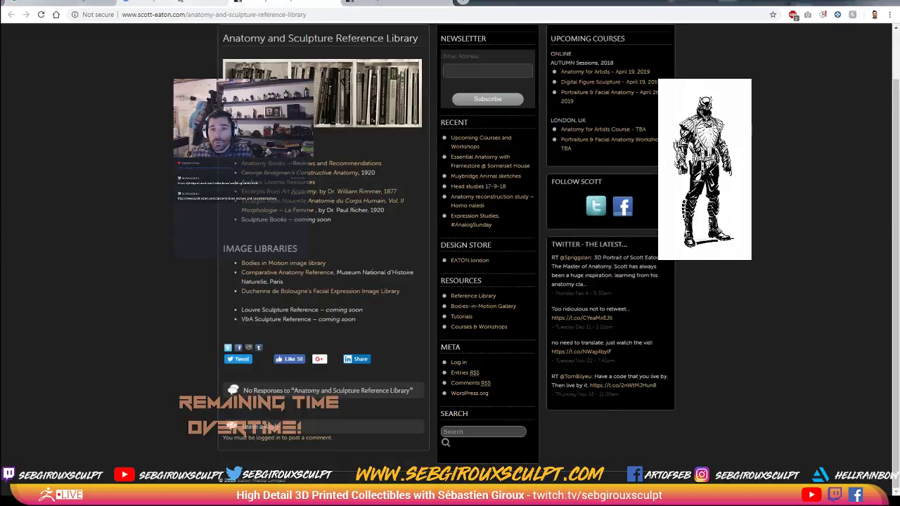
left_click(224, 2)
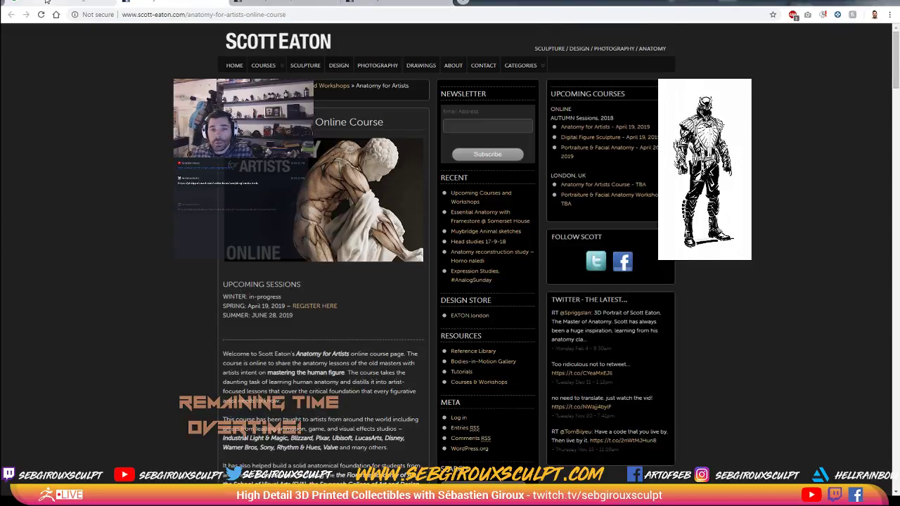
left_click(84, 2)
left_click(414, 2)
Read through the six recommended anatomy books, down to the Thieme Atlas of Anatomy, and return to the start of the page.
scroll(377, 139, "down", 2)
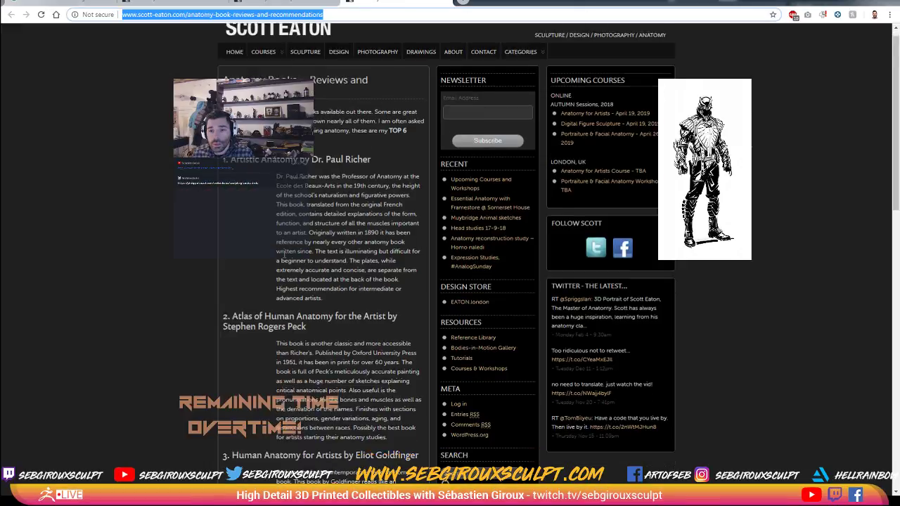
scroll(258, 341, "down", 8)
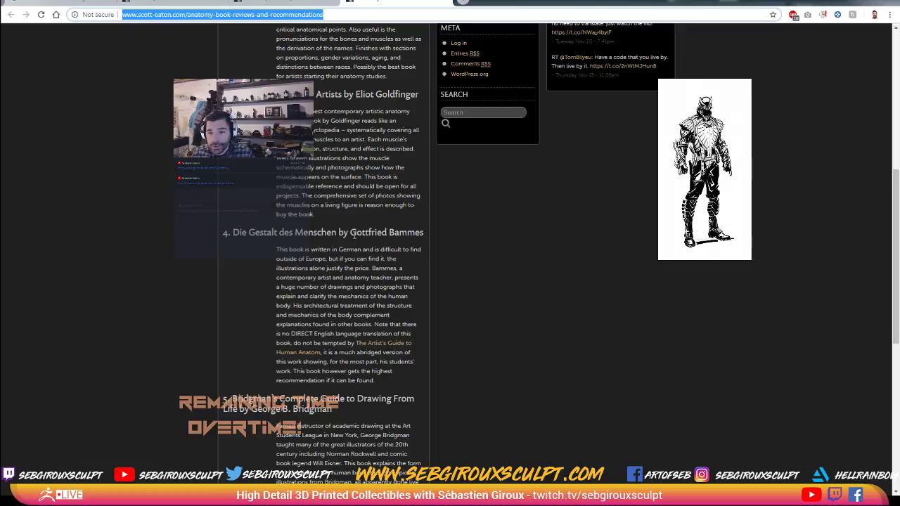
left_click_drag(350, 233, 421, 231)
left_click(372, 286)
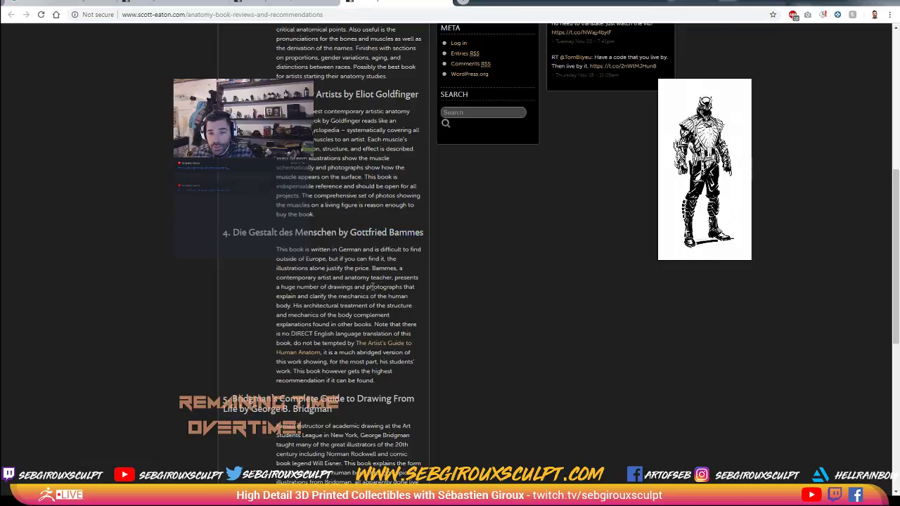
scroll(348, 281, "down", 2)
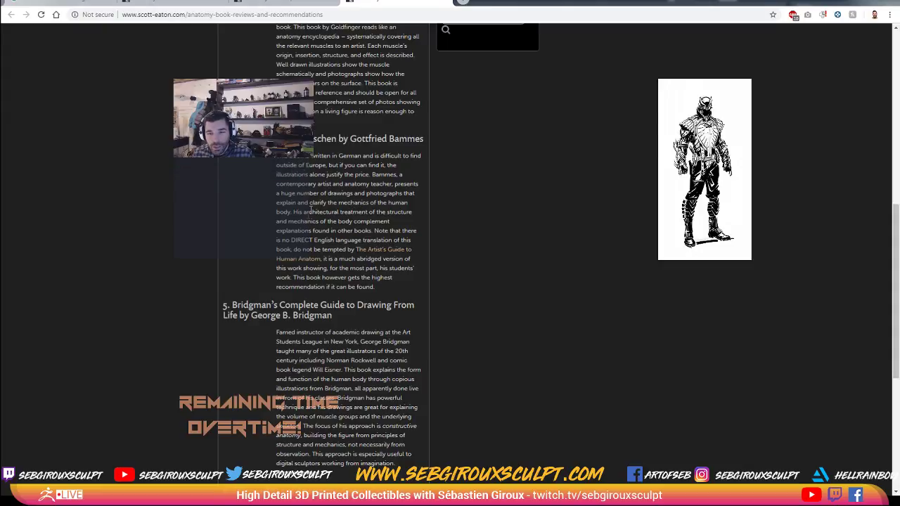
scroll(338, 202, "down", 1)
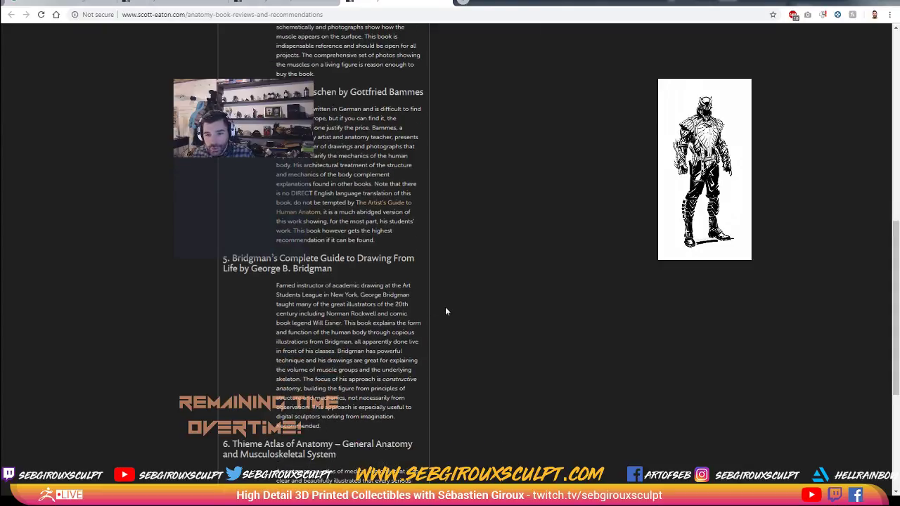
scroll(445, 312, "down", 5)
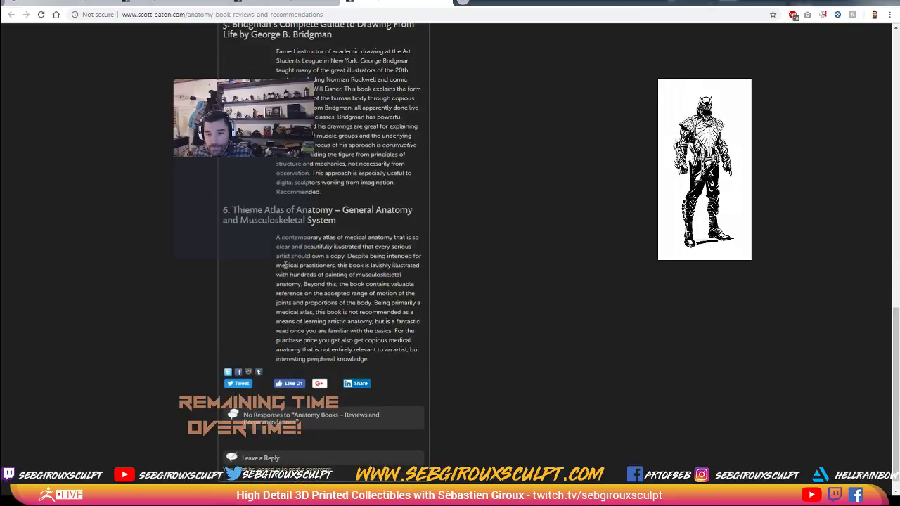
scroll(274, 274, "up", 15)
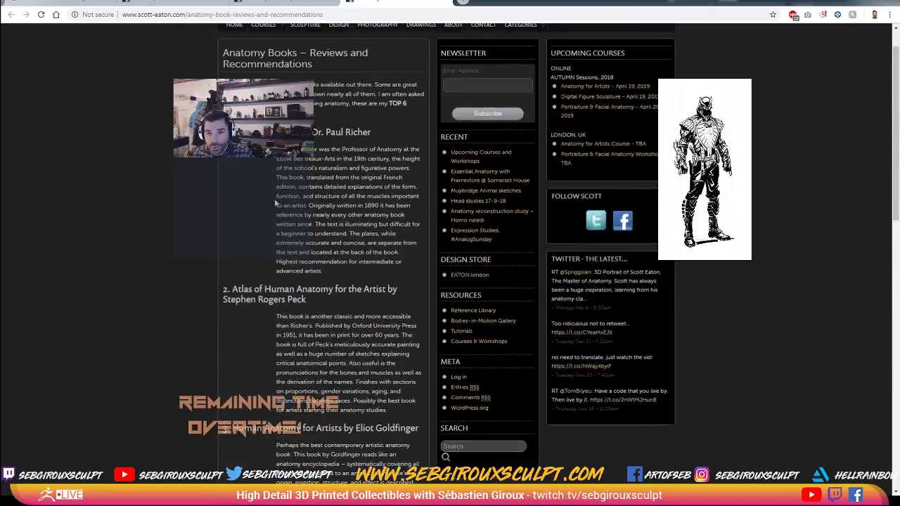
scroll(316, 232, "up", 1)
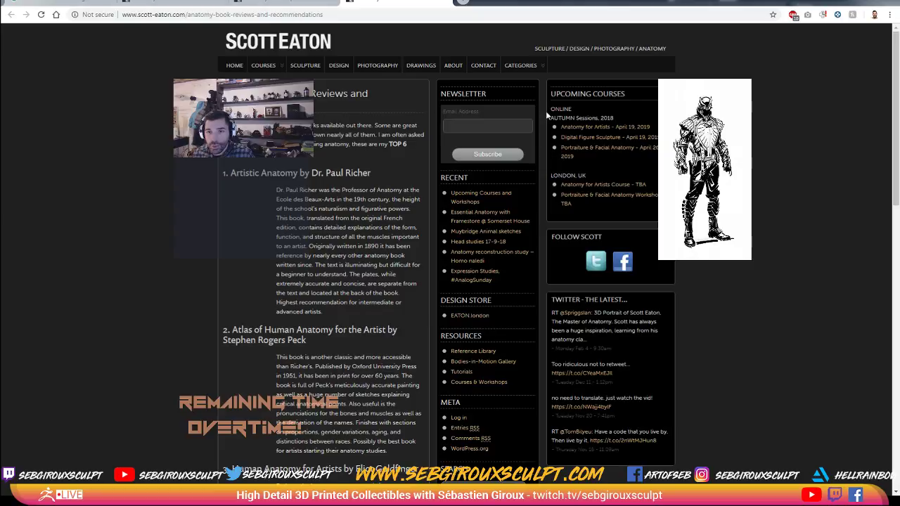
Move the browser window off the screen to get back to the sculpt in ZBrush.
left_click_drag(559, 3, 899, 86)
left_click_drag(738, 83, 566, 86)
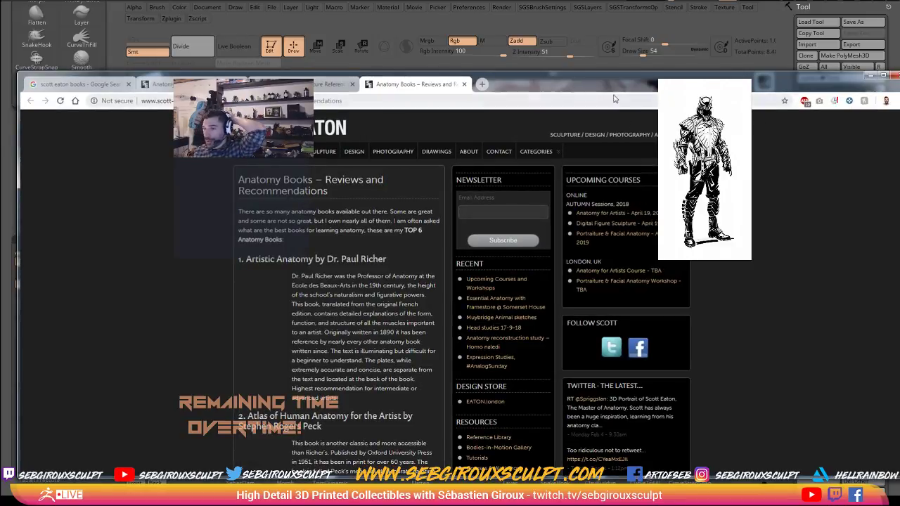
left_click_drag(615, 84, 899, 35)
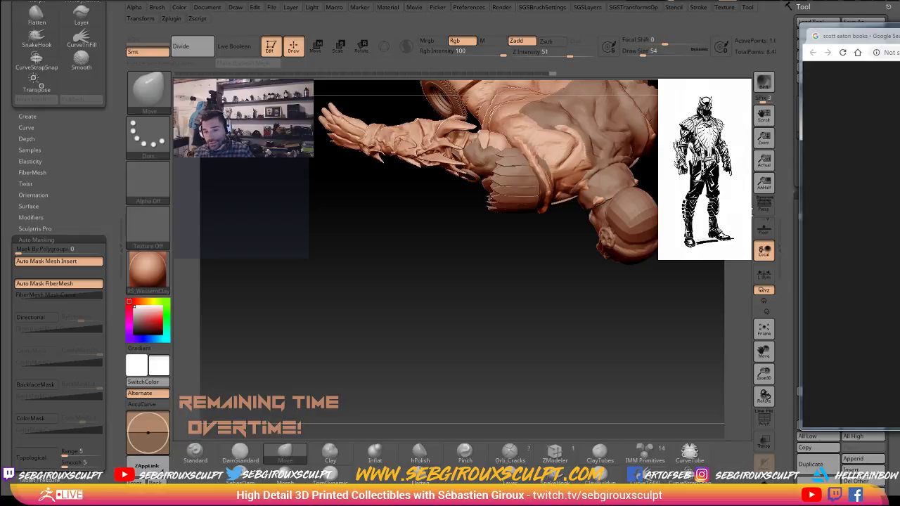
left_click_drag(823, 36, 899, 32)
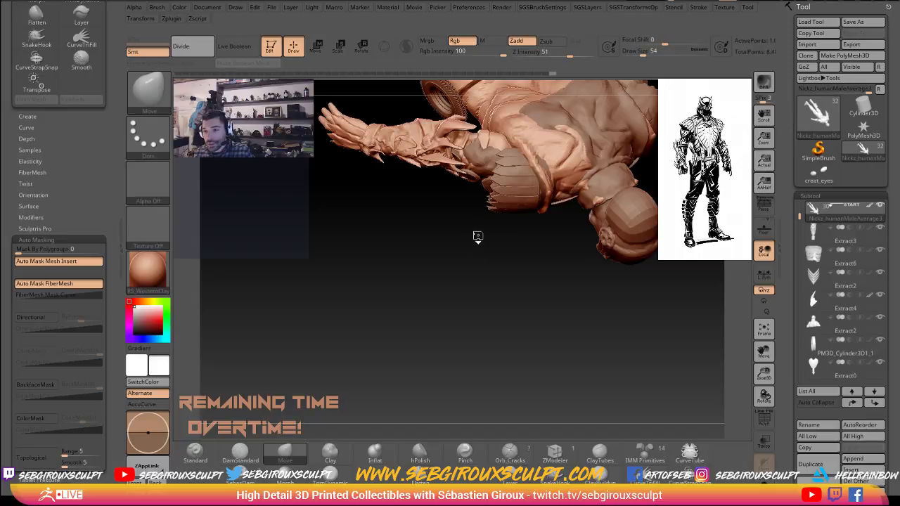
Nudge the side of the body's torso below the armpit with the Move brush, working from the front of the figure.
left_click_drag(401, 295, 398, 291)
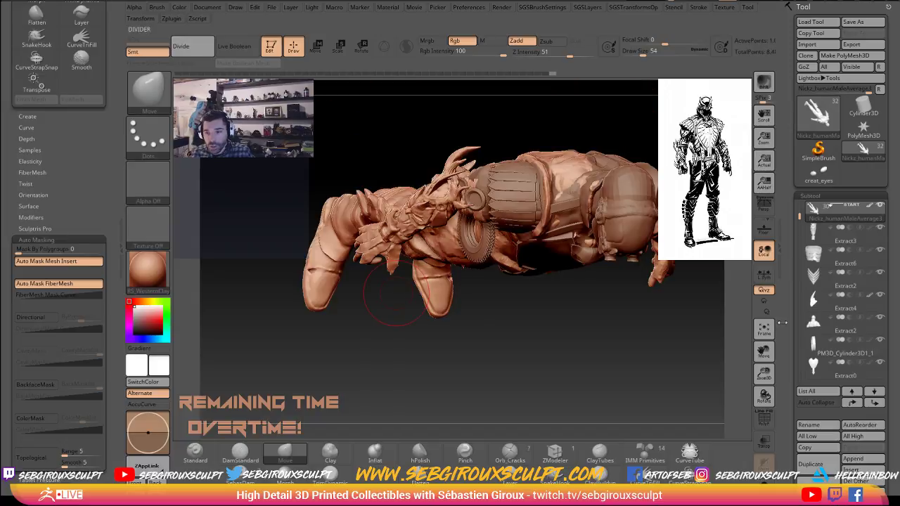
mouse_move(630, 332)
left_mouse_down()
mouse_move(521, 288)
mouse_move(365, 257)
mouse_move(393, 265)
left_mouse_up()
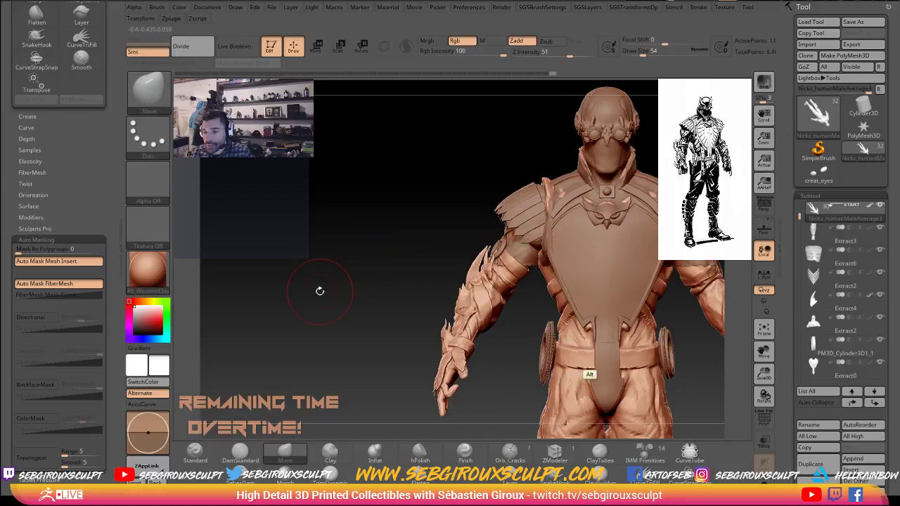
left_click_drag(320, 291, 236, 275, "alt")
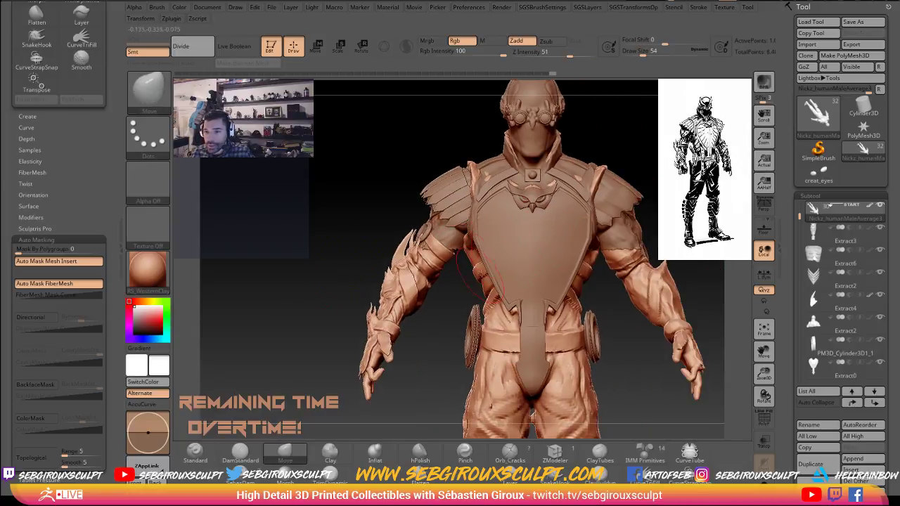
mouse_move(460, 285)
left_mouse_down()
mouse_move(491, 282)
mouse_move(474, 279)
left_mouse_up()
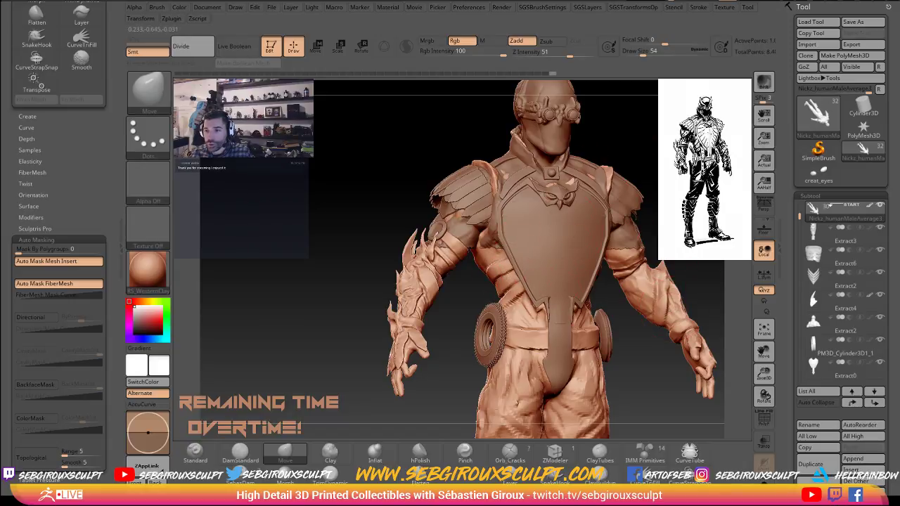
mouse_move(352, 310)
left_mouse_down()
mouse_move(274, 309)
mouse_move(387, 288)
left_mouse_up()
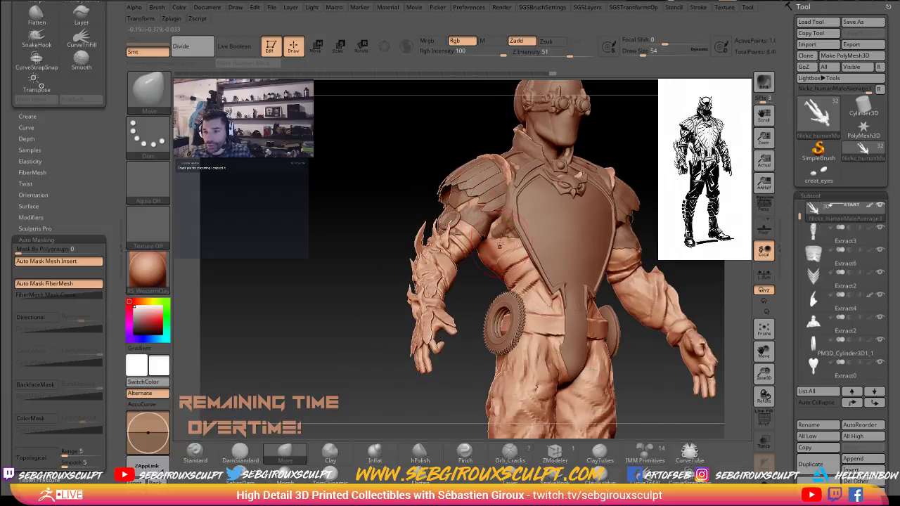
left_click_drag(500, 246, 507, 241)
Switch to the Extract2 subtool and back to the Nickz_humanMaleAverage3 body, and save the project.
left_click_drag(386, 317, 392, 242)
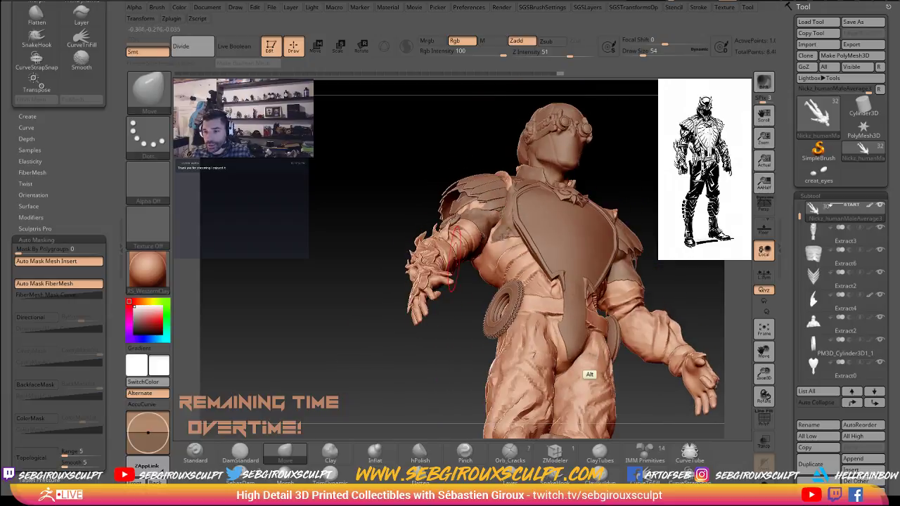
left_click(509, 226, "alt")
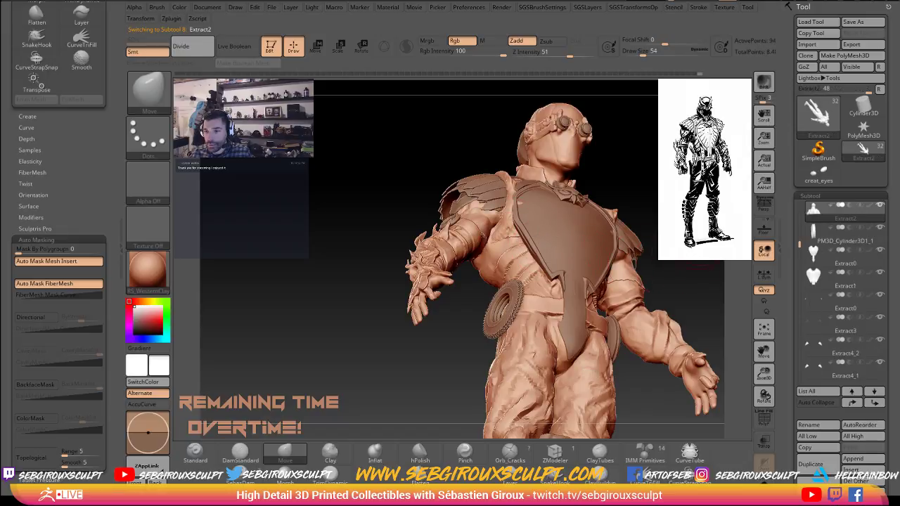
left_click_drag(700, 225, 693, 302)
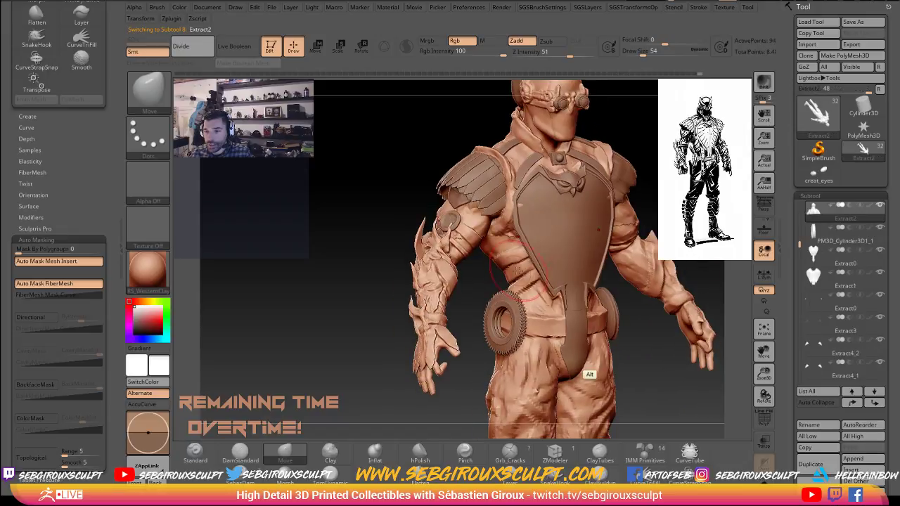
left_click(524, 275, "alt")
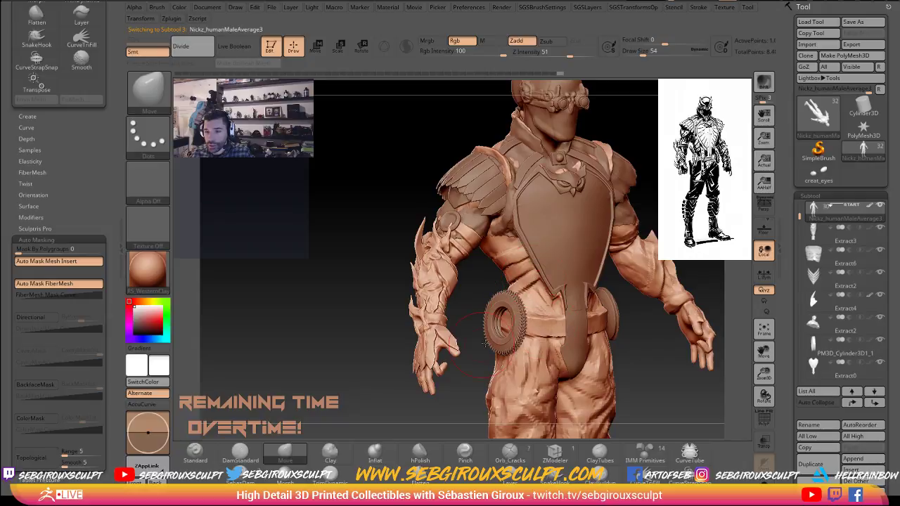
left_click_drag(329, 366, 373, 333)
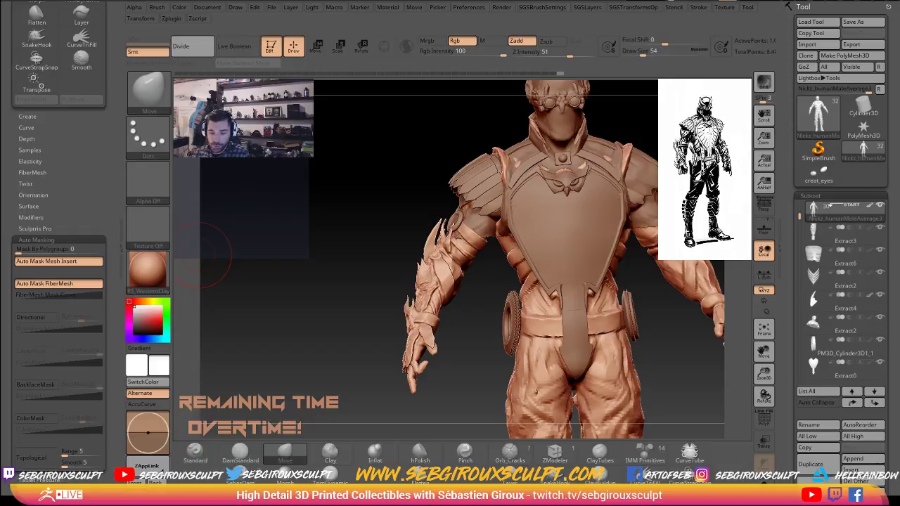
key("ctrl+s")
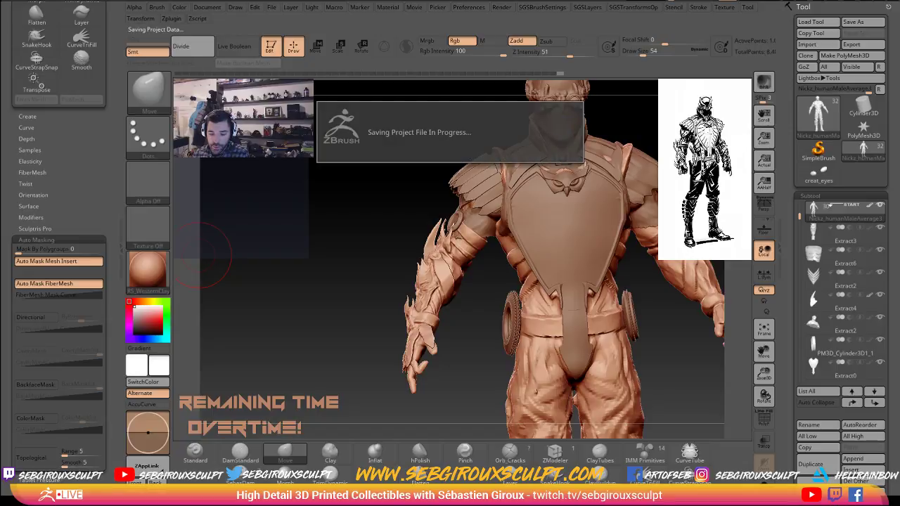